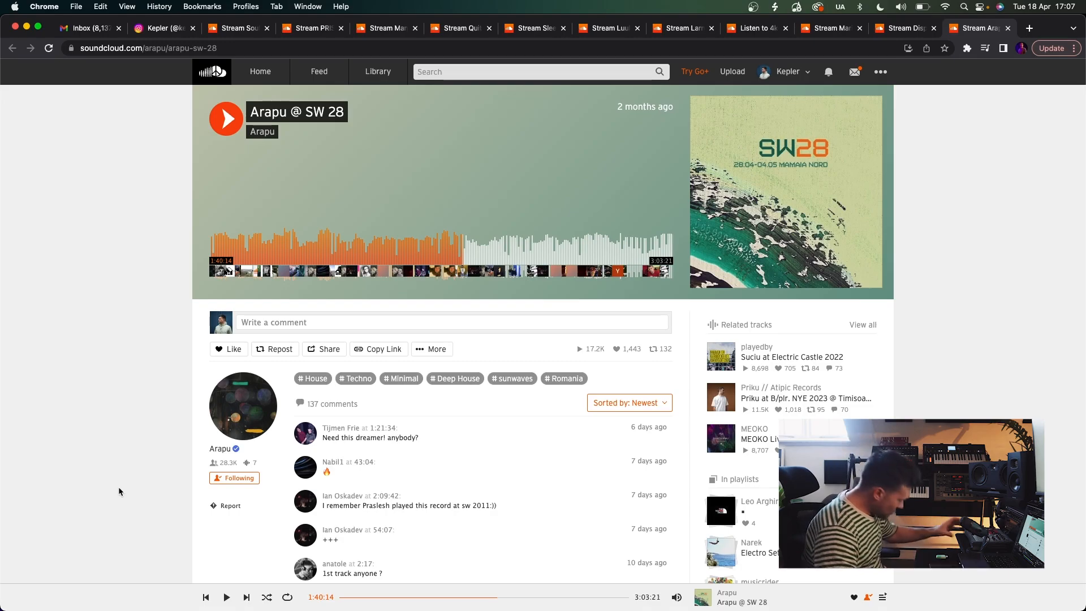
- Play a short passage of the Arapu @ SW 28 mix as a reference and pause it
key(space)
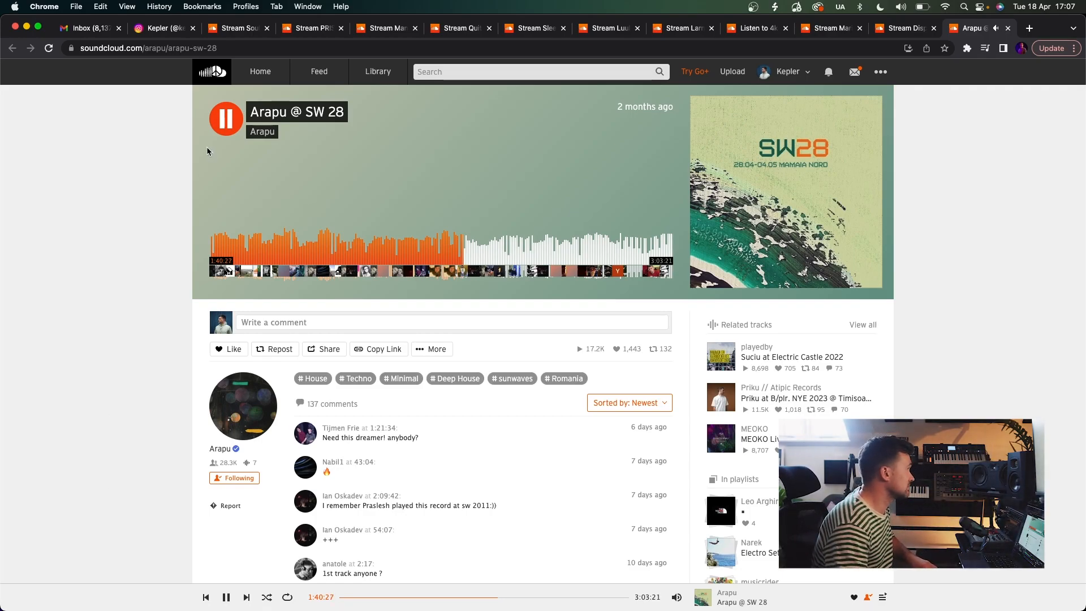
click(224, 122)
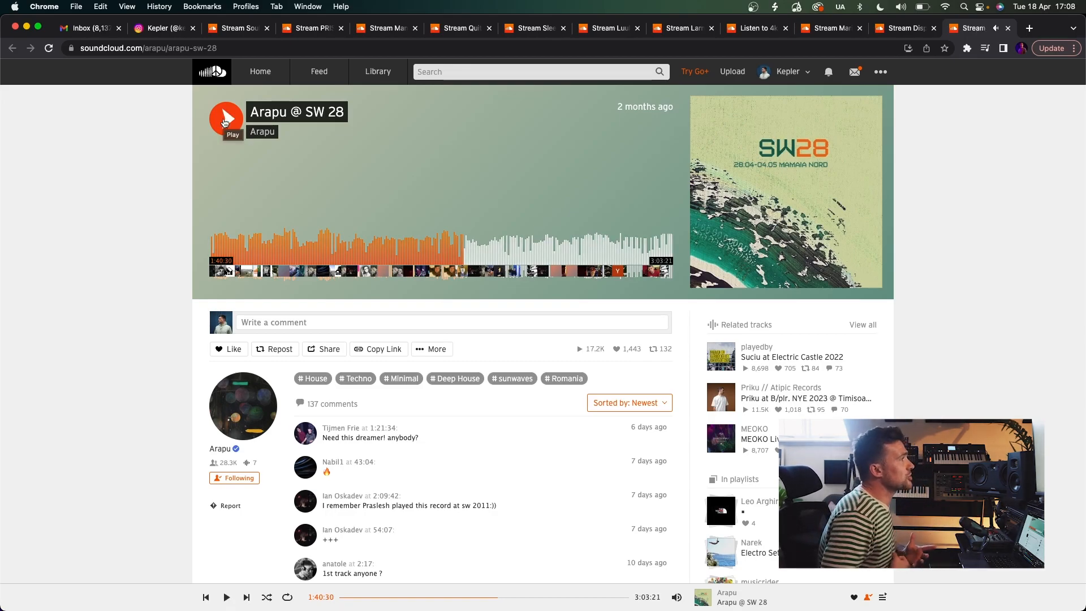
- Switch to Ableton Live and load a Drum Rack onto the first MIDI track
key(super+Tab)
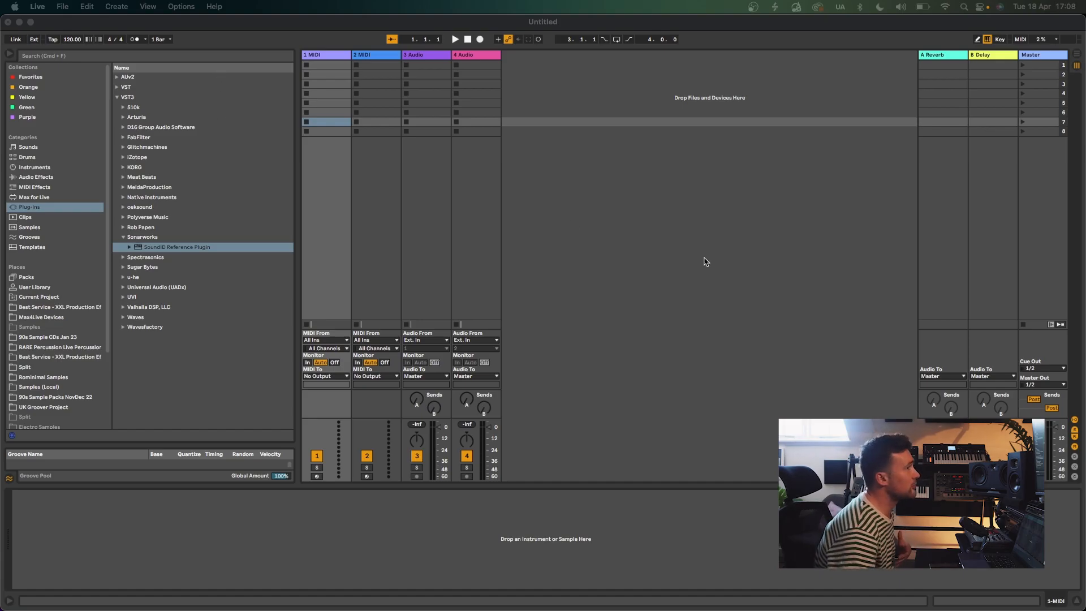
click(318, 55)
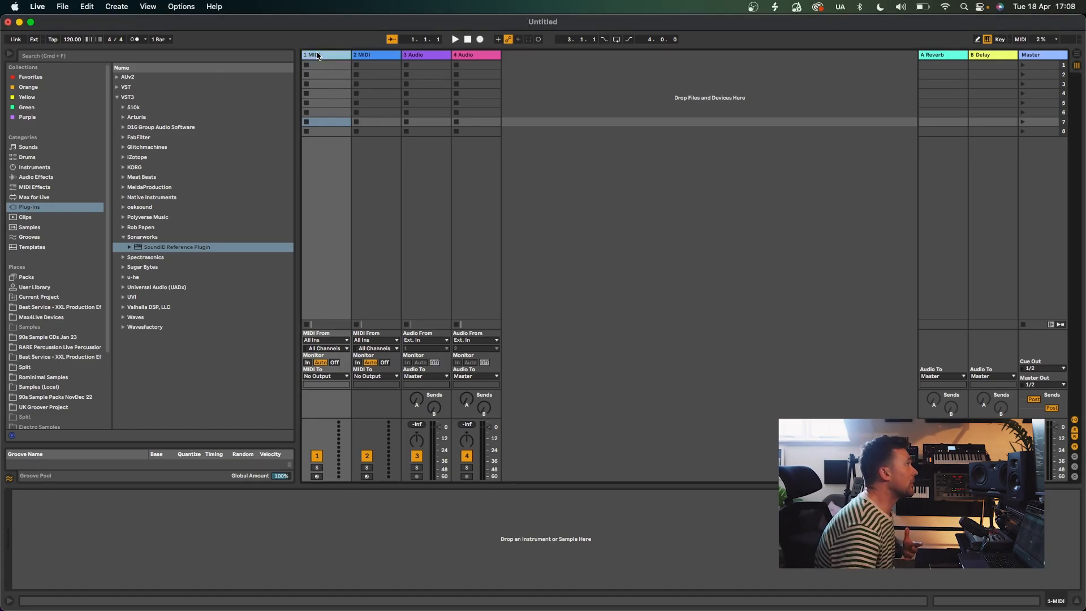
click(36, 169)
drag(150, 100, 328, 112)
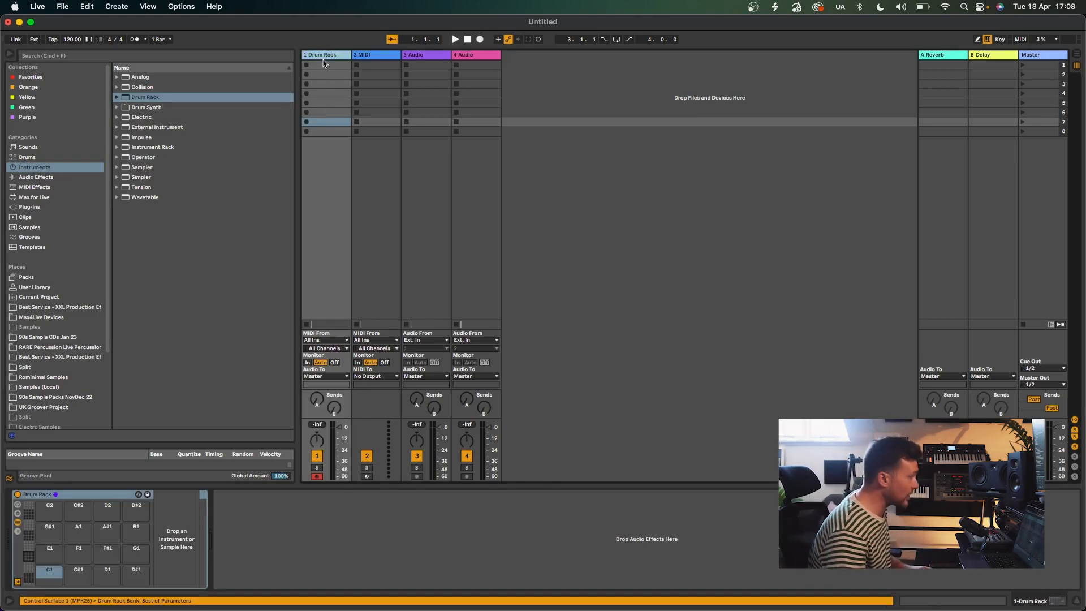
- Duplicate the Drum Rack track twice and delete the unused MIDI and audio tracks
key(super+d)
key(super+d)
click(482, 61)
key(Delete)
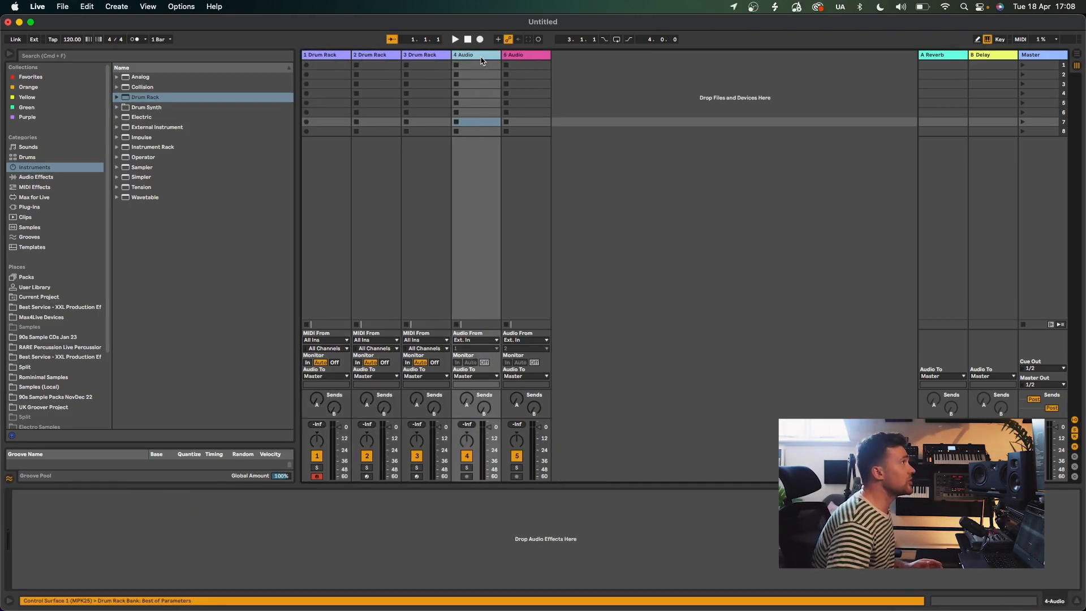
key(Delete)
key(Delete)
click(313, 60)
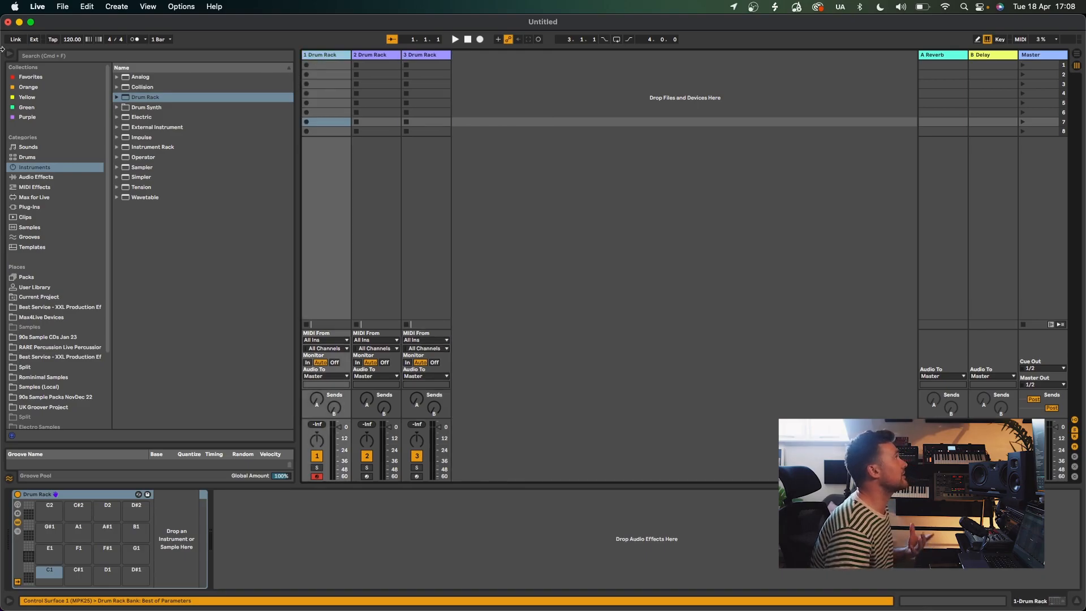
- Set the project tempo to 128 BPM
click(72, 39)
text(12)
key(Return)
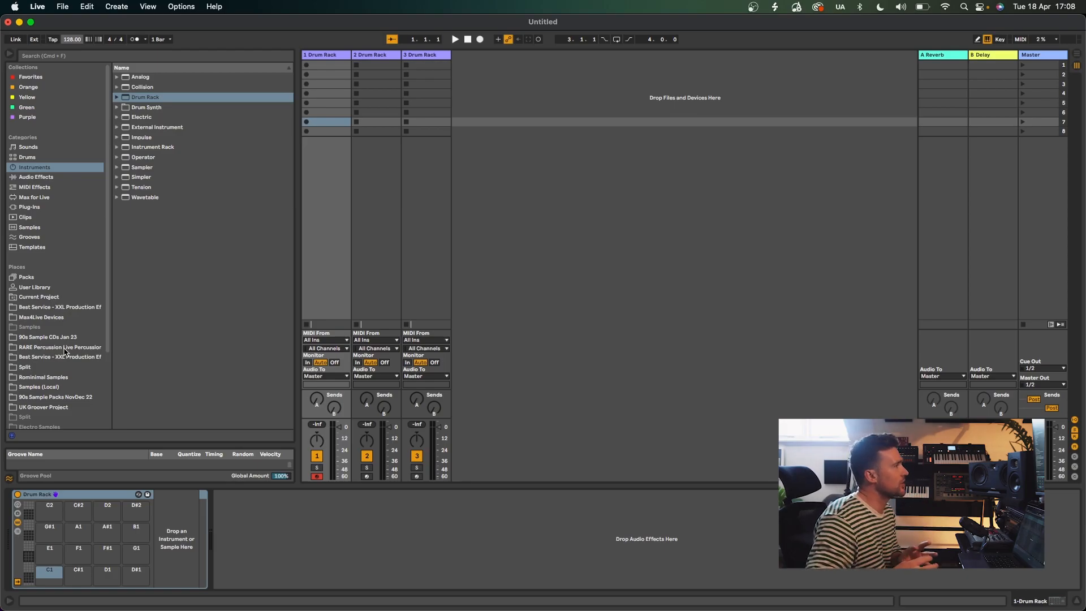
- Add a new MIDI track after the three Drum Rack tracks and load Sampler onto it
key(super+shift+t)
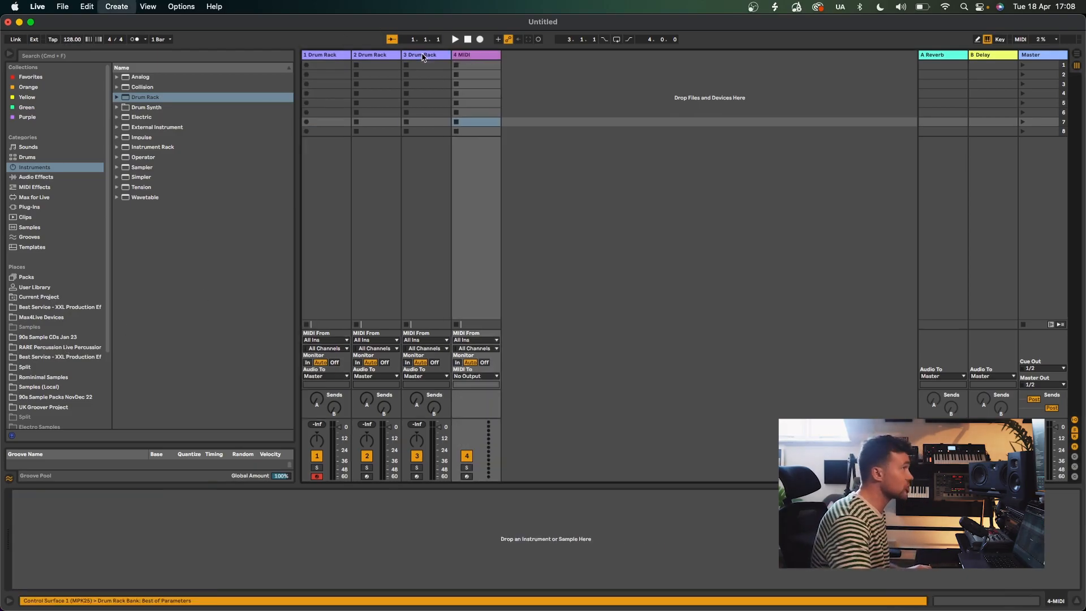
click(473, 64)
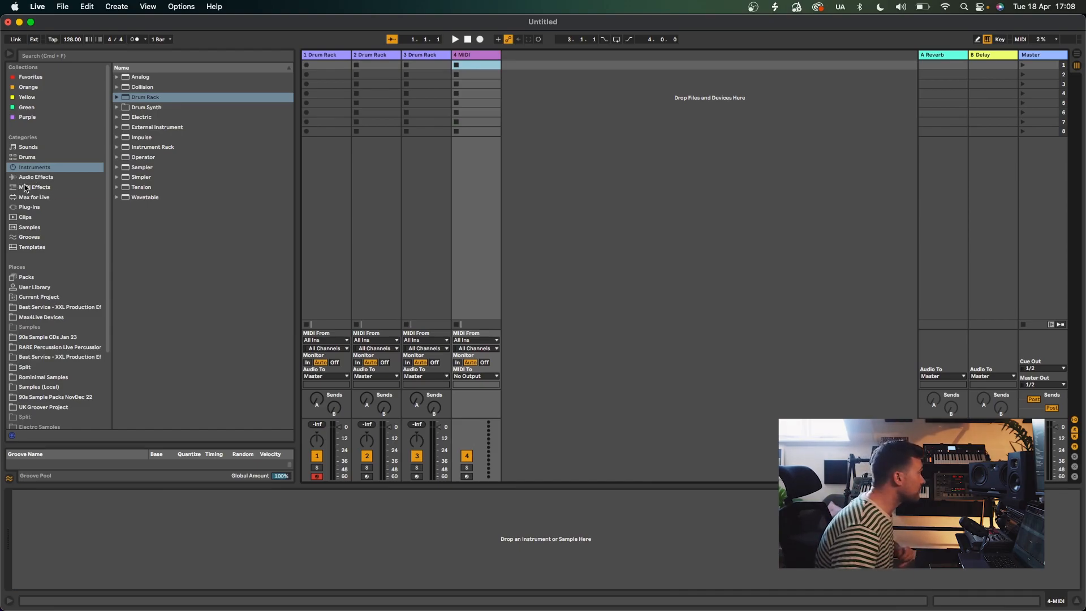
click(25, 188)
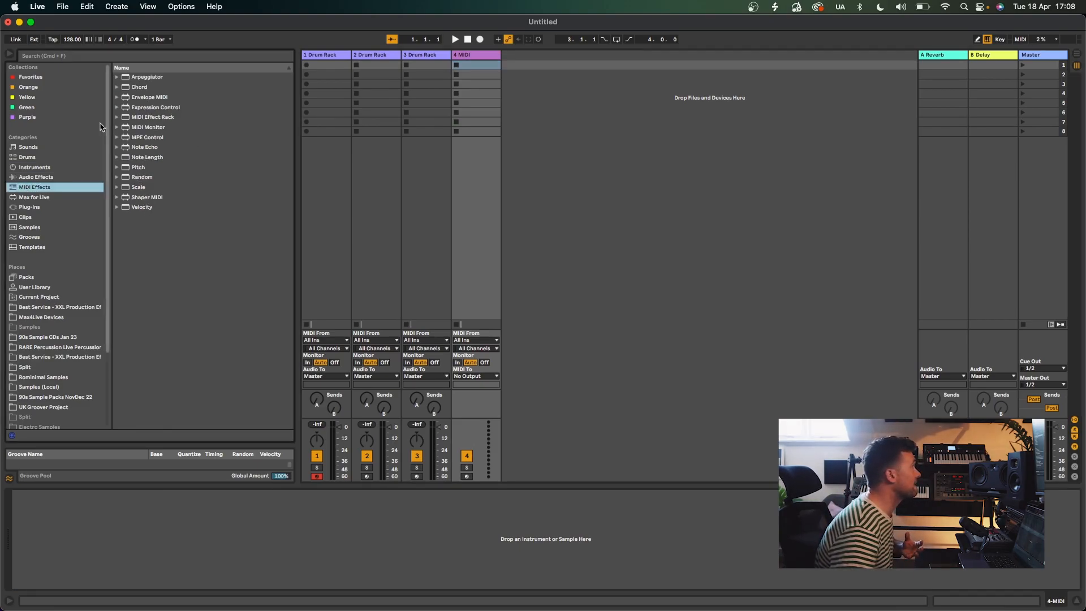
click(36, 169)
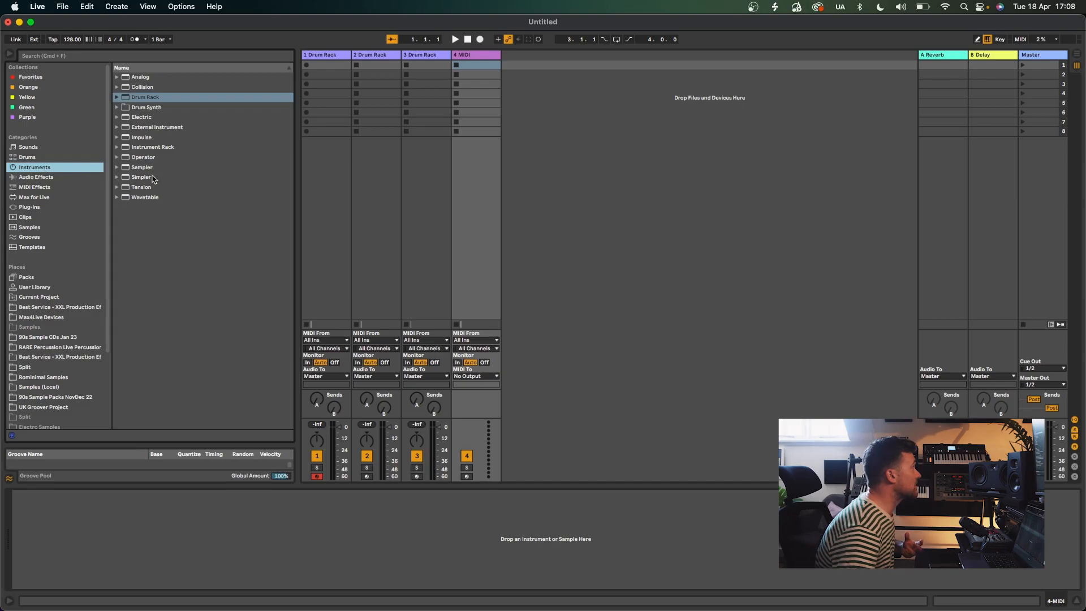
drag(136, 171, 478, 153)
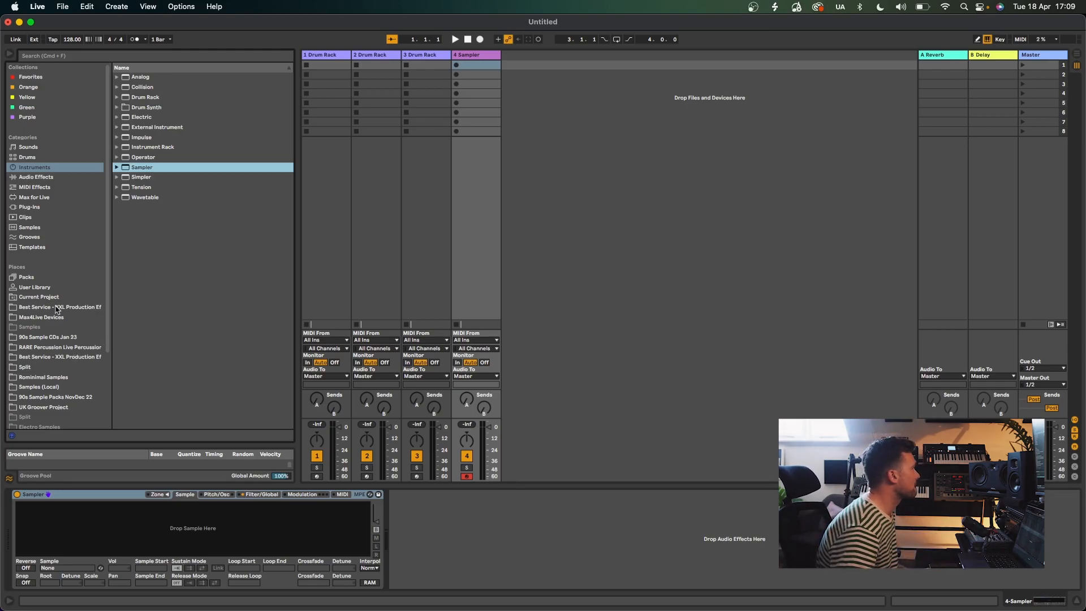
- In Rominimal Samples, open the Kick folder under Drum Hits in the Roland Cloud Rominimal pack's 24Bit Files
click(41, 377)
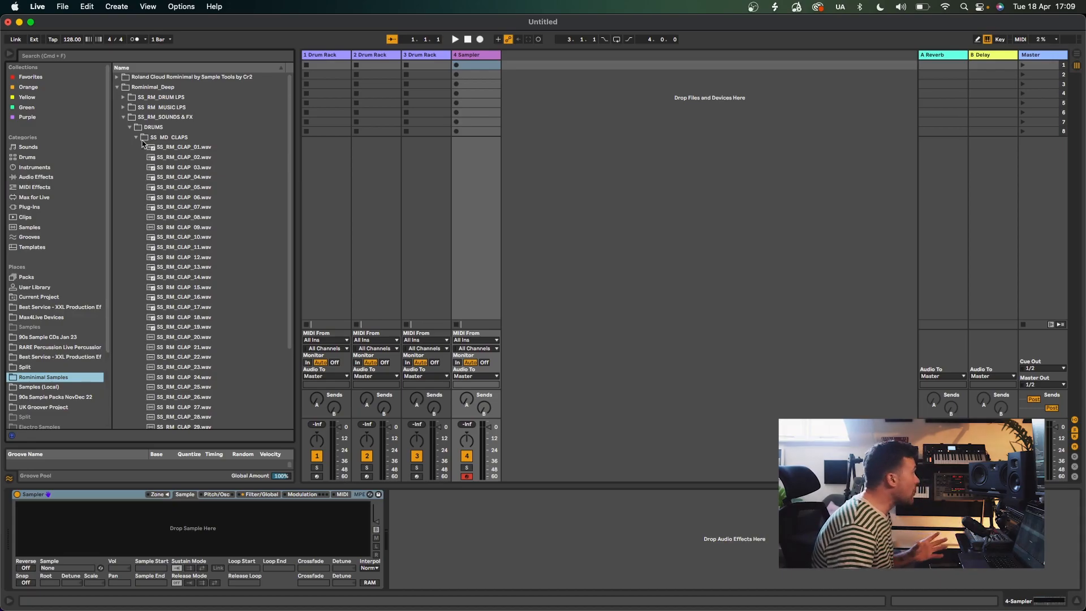
click(117, 87)
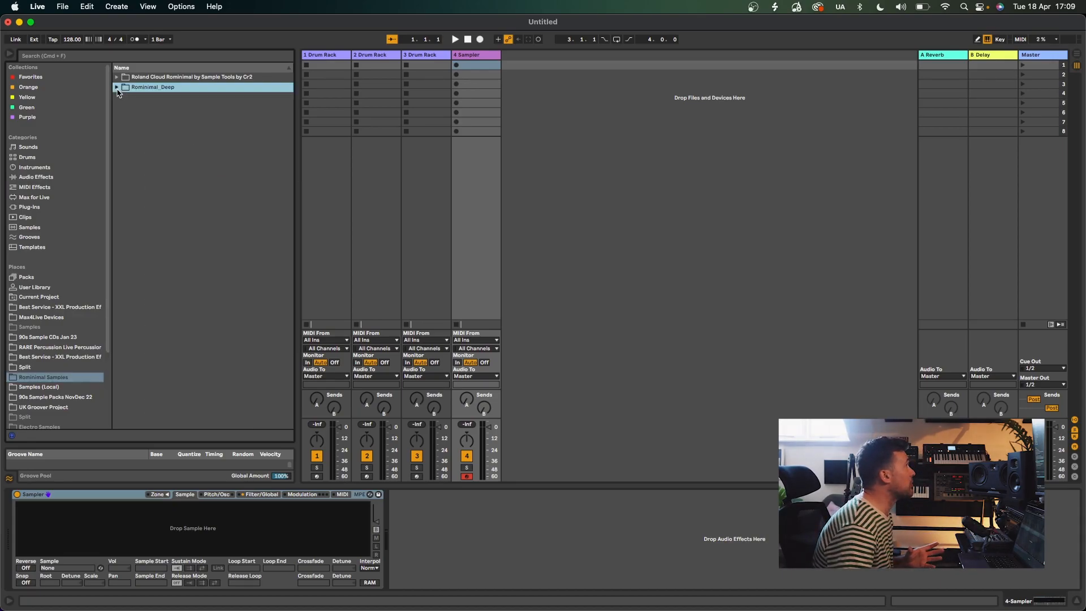
click(186, 78)
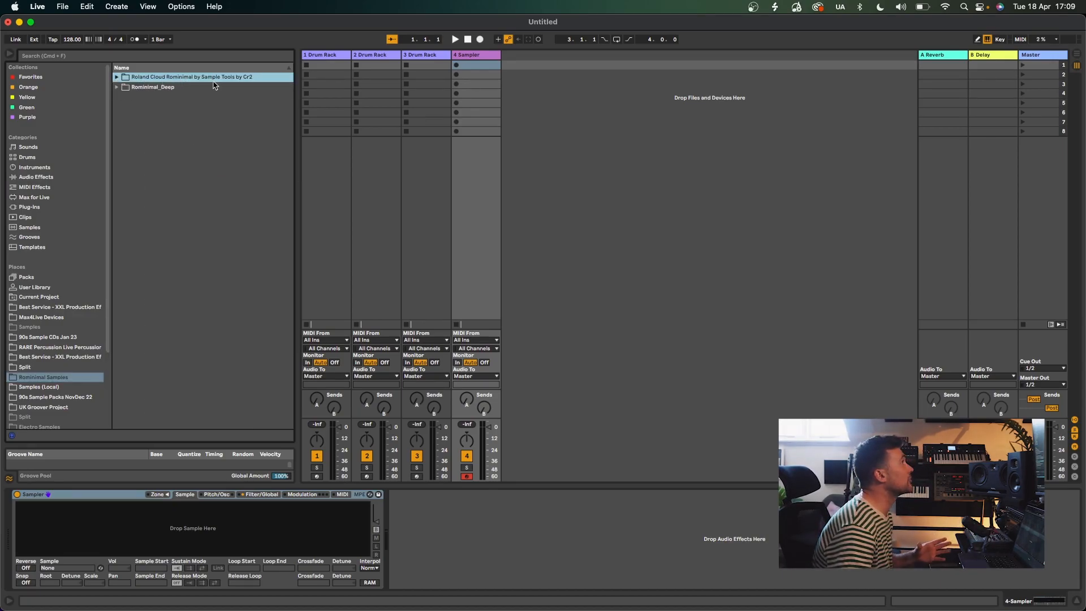
click(124, 78)
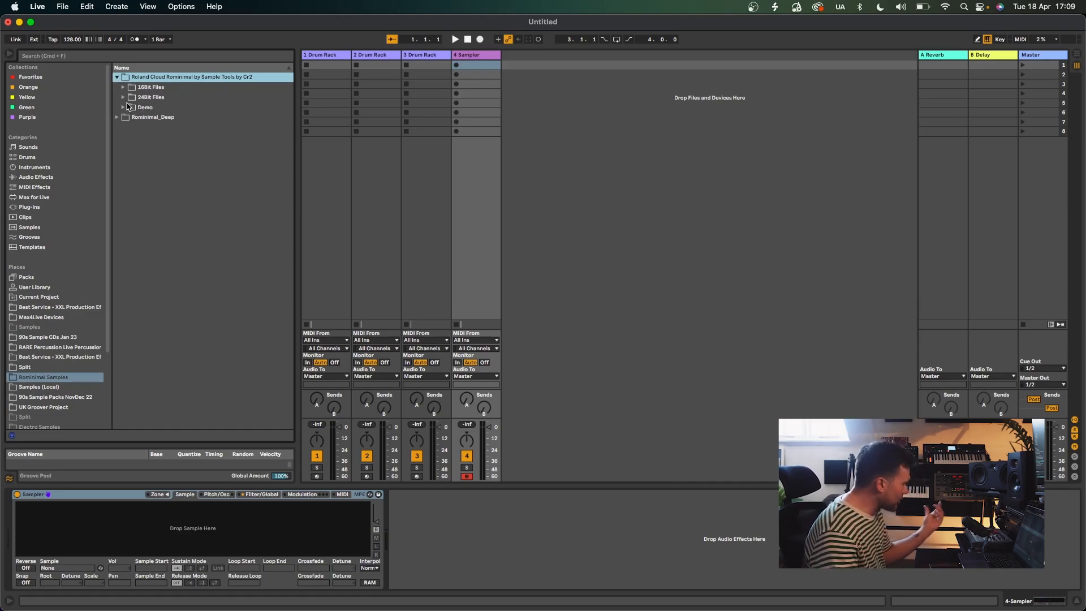
click(124, 97)
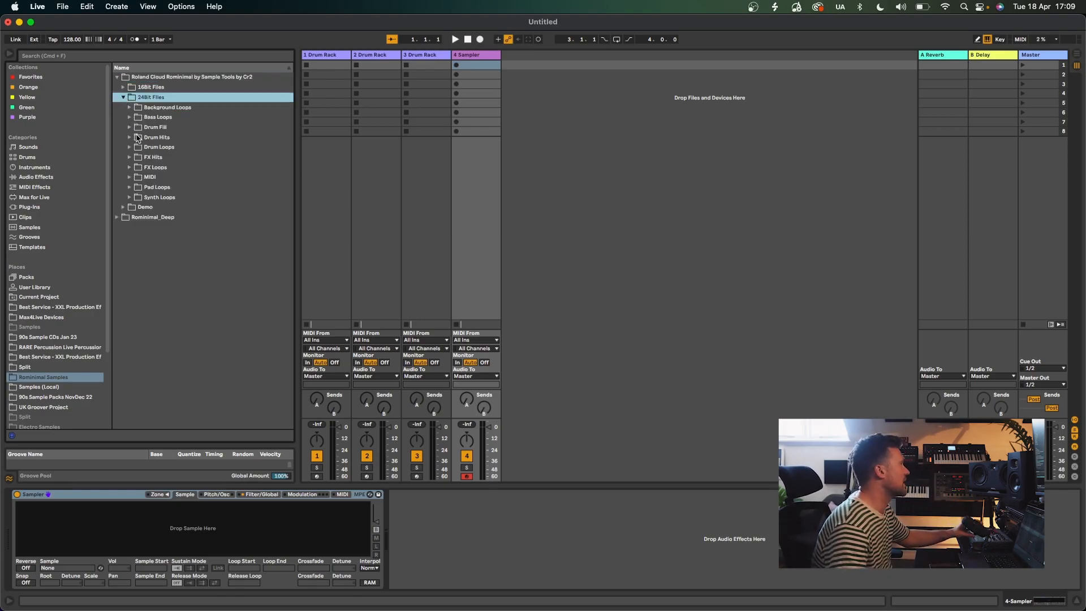
click(130, 138)
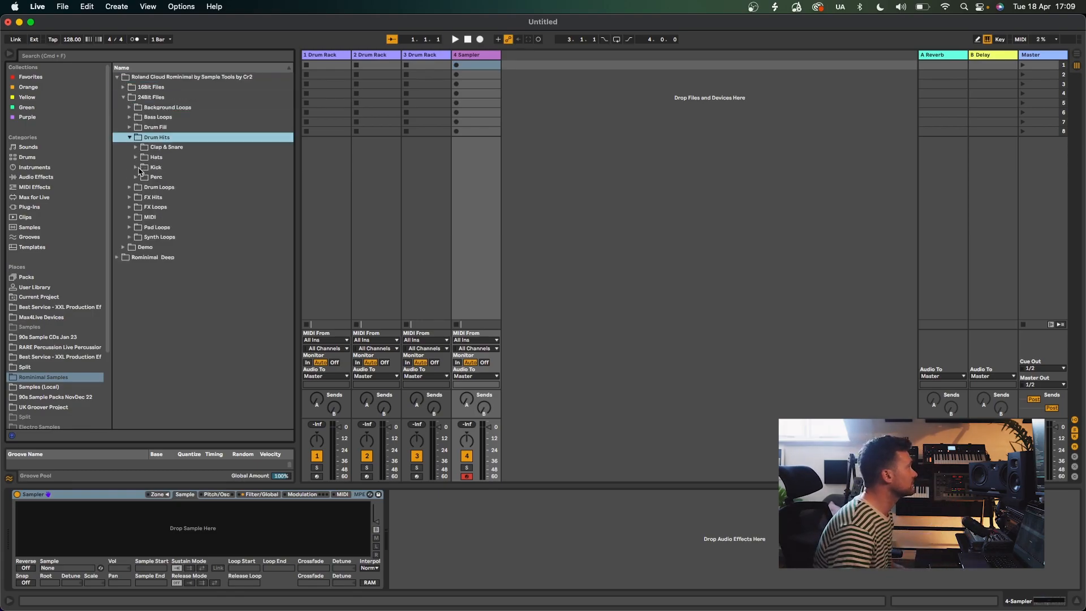
click(136, 168)
- Audition the kick samples in the Kick folder one after another, ending on R_Kick_14_A.wav
click(158, 179)
key(Down)
key(Down)
key(Down)
key(Down)
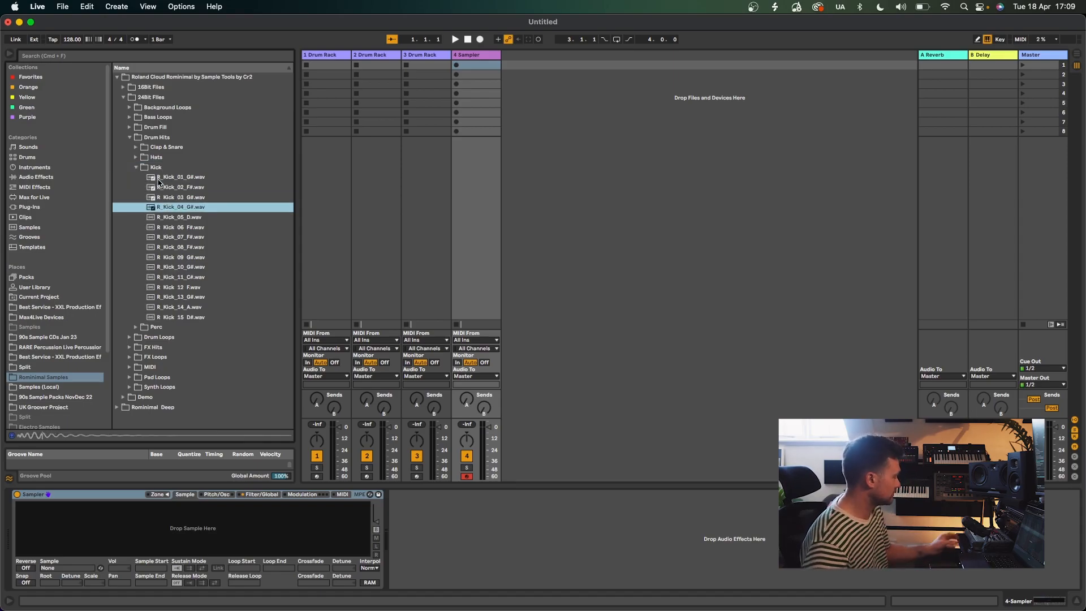
key(Down)
key(Down)
key(Down)
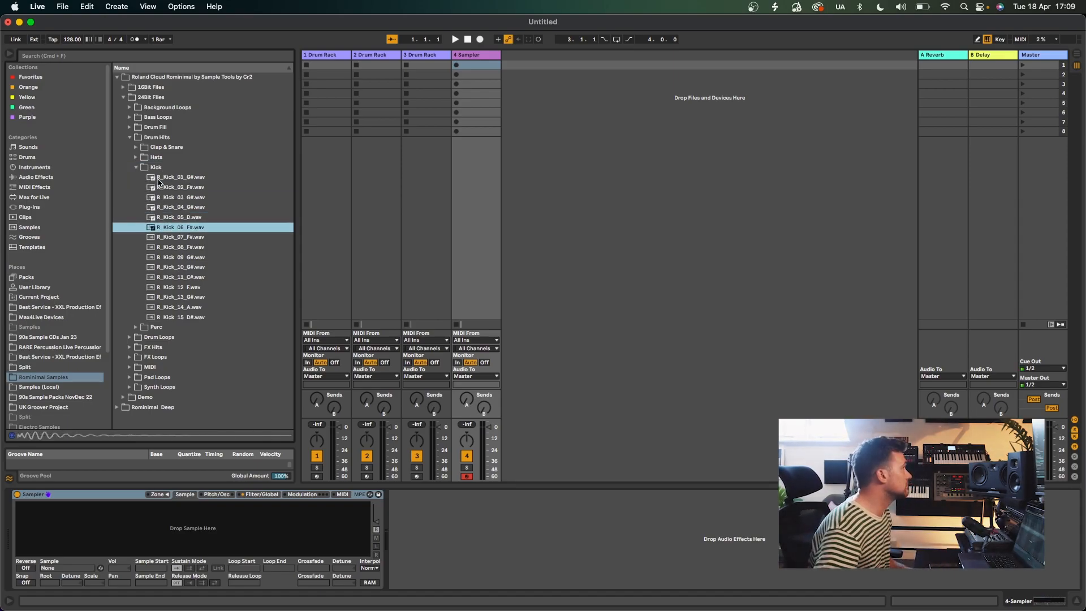
key(Down)
key(Down)
key(Down)
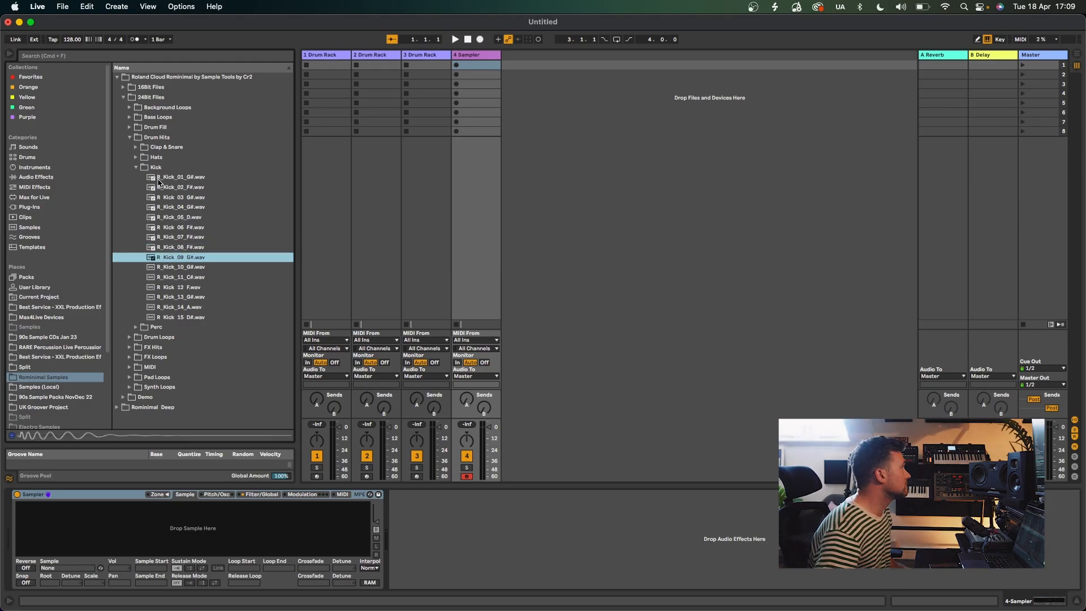
key(Down)
key(Down)
key(Down)
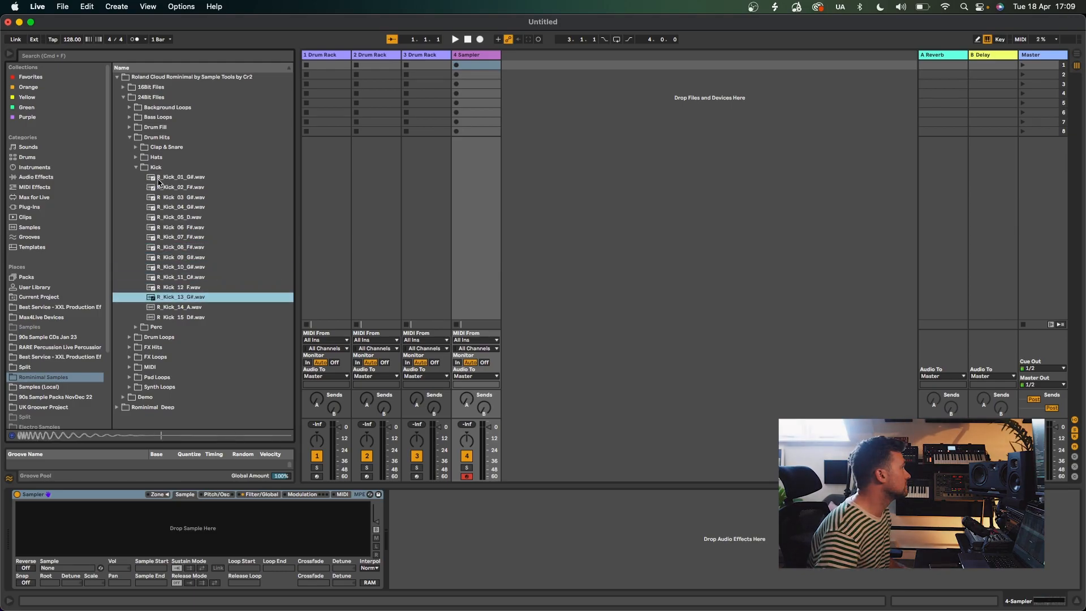
key(Down)
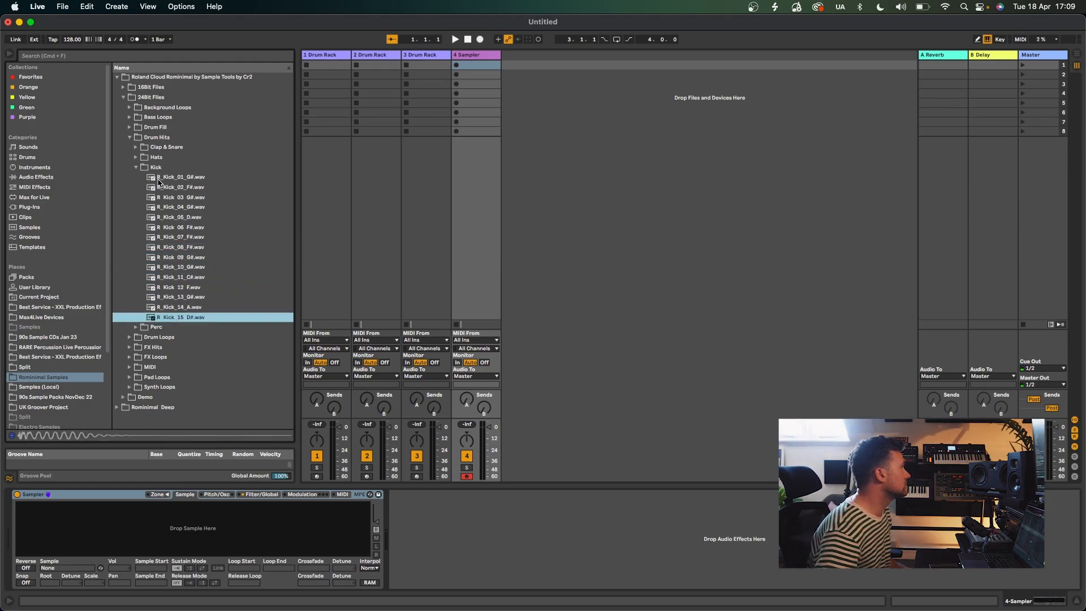
key(Up)
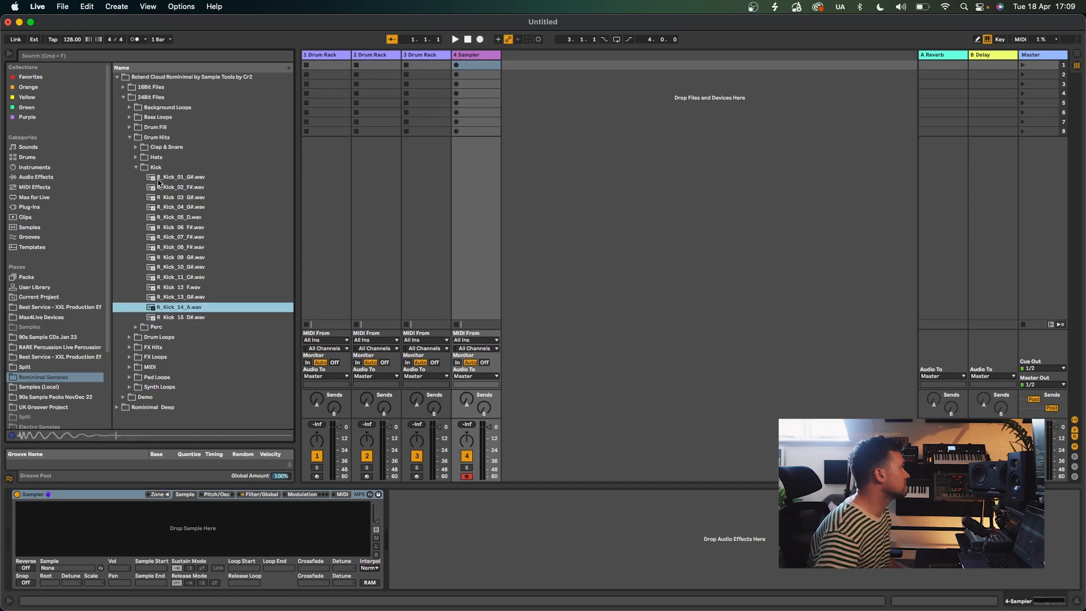
- Load R_Kick_14_A.wav onto pad A1 of the first Drum Rack and rename its track KICK
click(322, 55)
drag(169, 310, 79, 531)
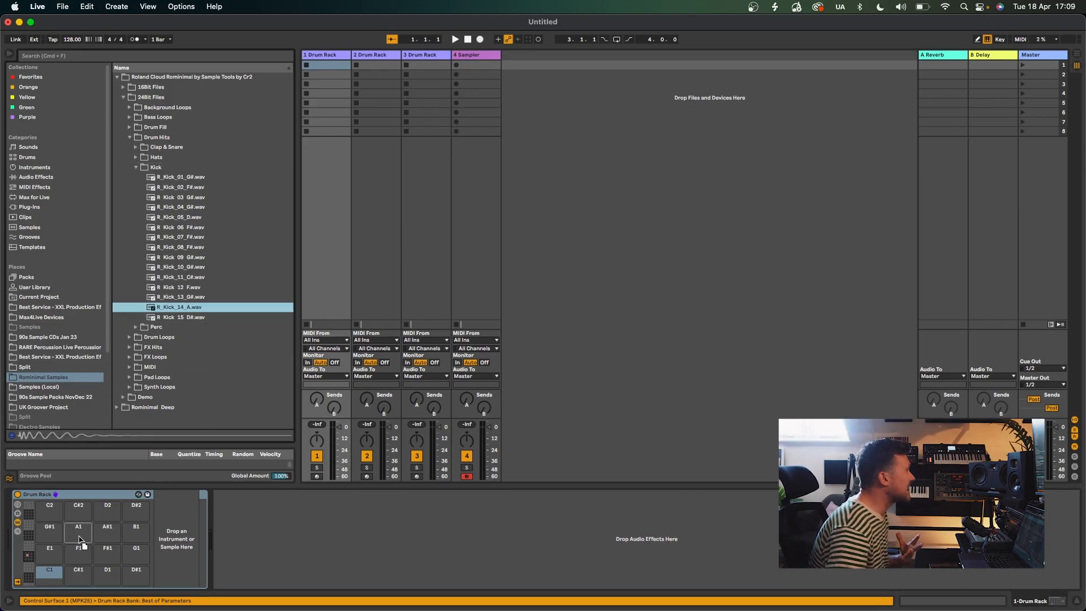
key(super+r)
text(KICK)
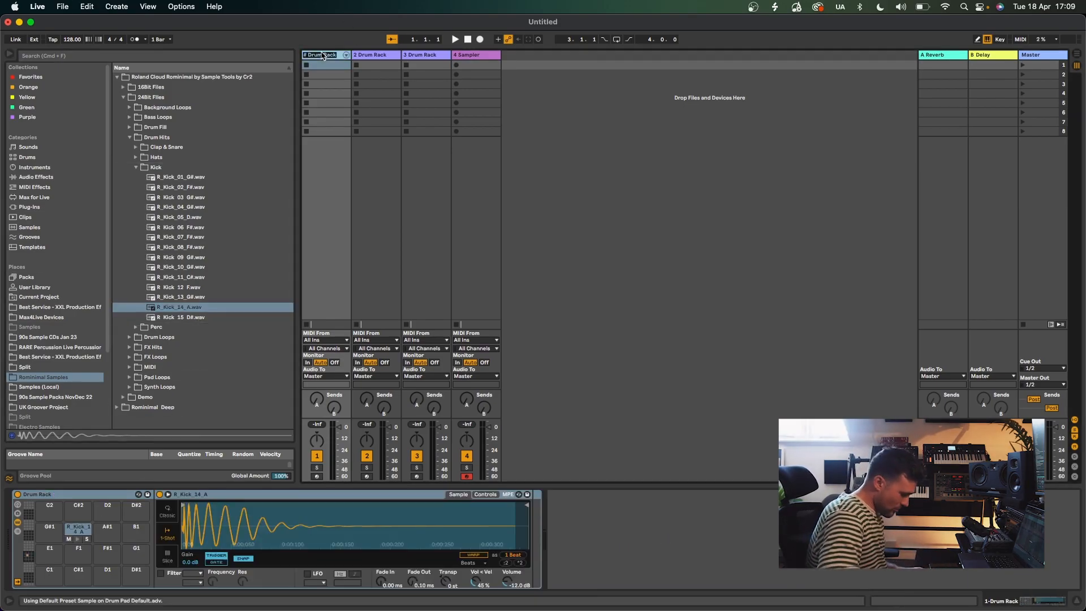
key(Return)
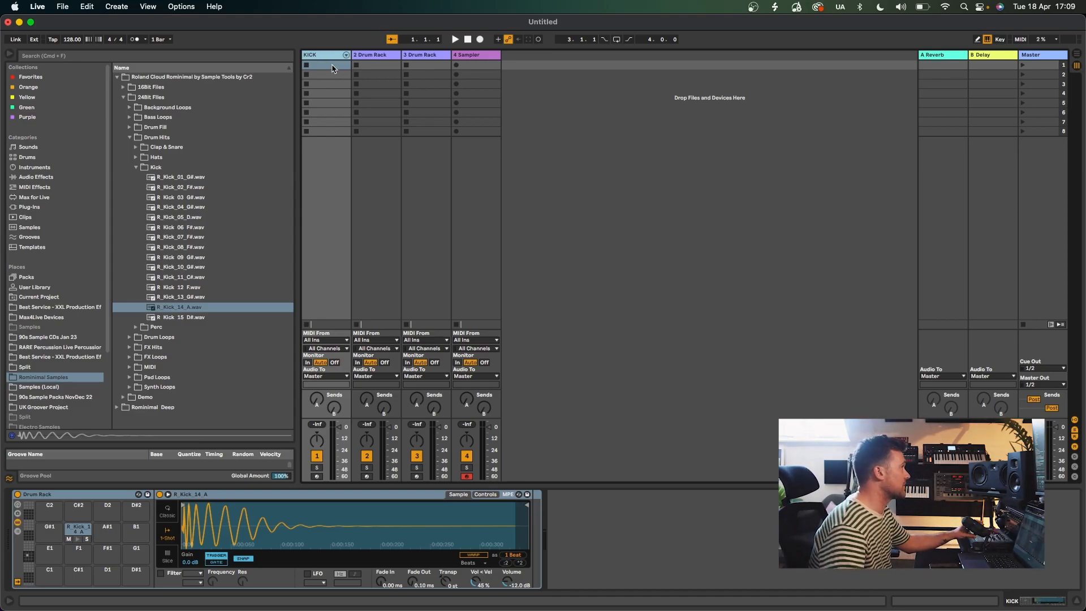
- Create an empty four-bar MIDI clip at the start of the KICK track in the arrangement and open it for editing
key(Tab)
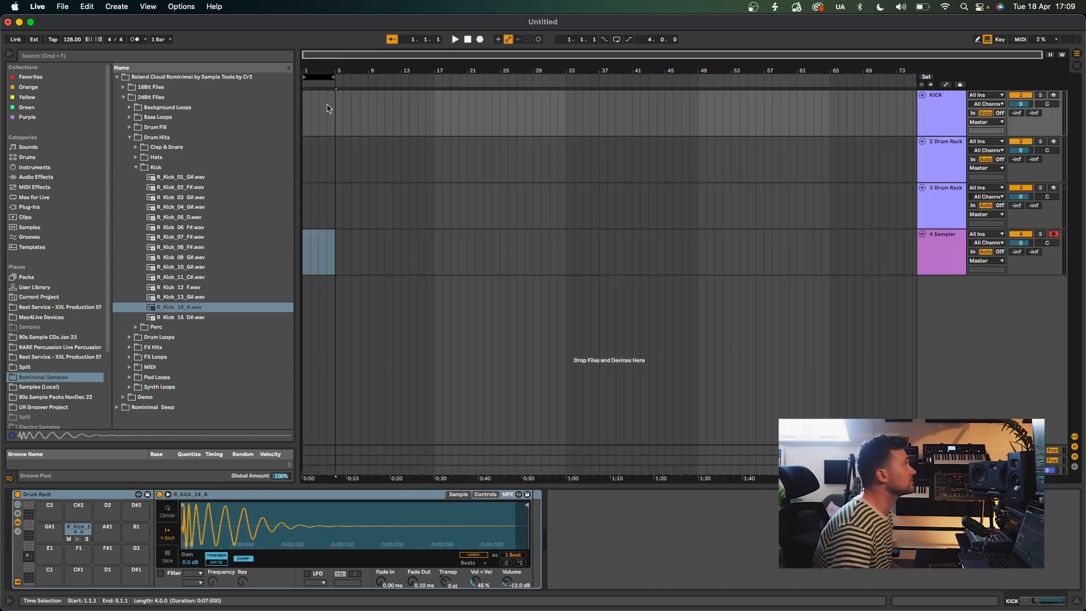
drag(333, 107, 188, 106)
key(super+shift+m)
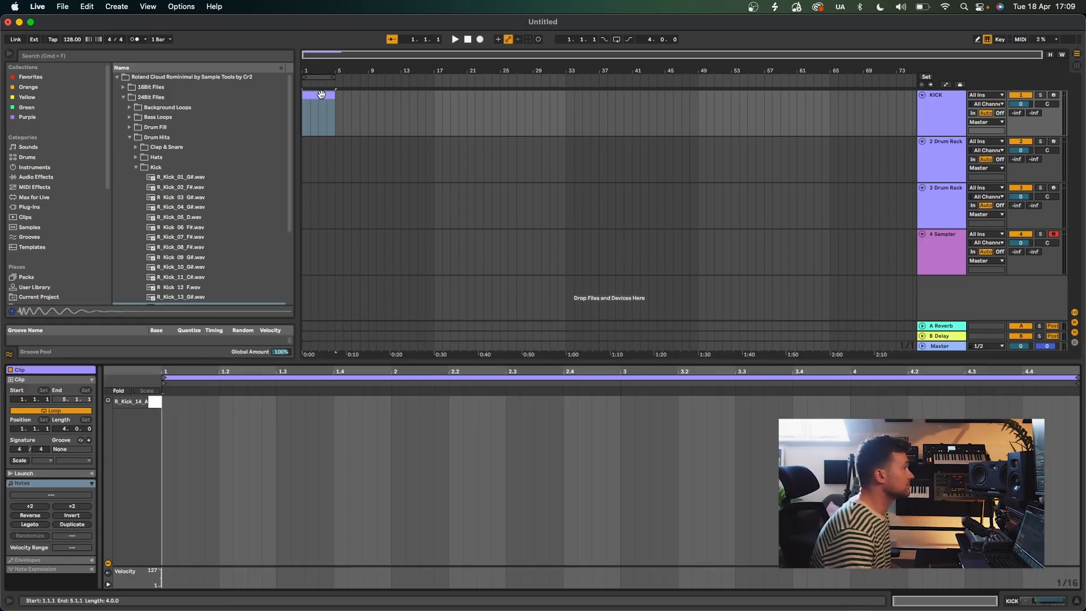
double_click(319, 95)
- Draw a kick note on each beat of the first bar and duplicate the pattern to fill all four bars
key(b)
click(168, 401)
key(space)
click(226, 402)
click(284, 401)
click(341, 402)
key(b)
key(super+a)
key(super+d)
key(super+d)
key(super+d)
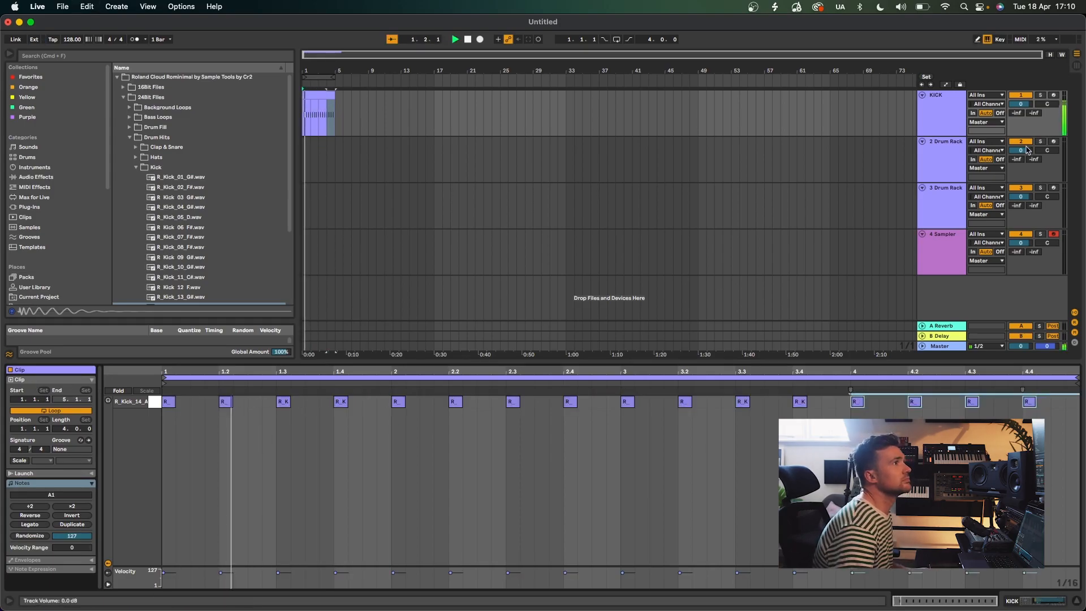
- Lower the KICK track's volume to -0.8 dB and stop playback
drag(1021, 105, 1020, 109)
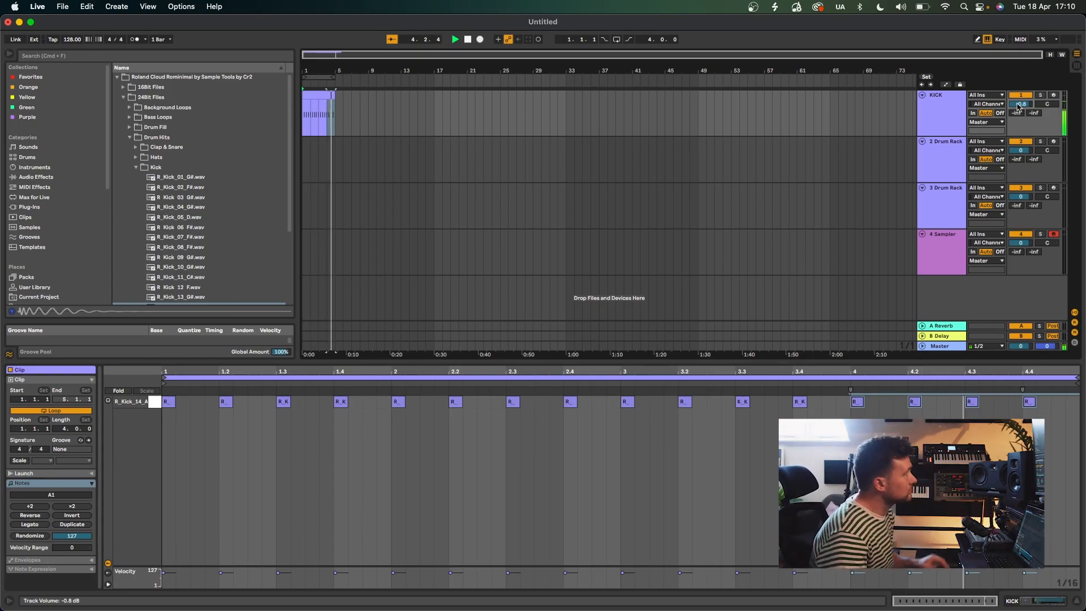
click(936, 128)
key(space)
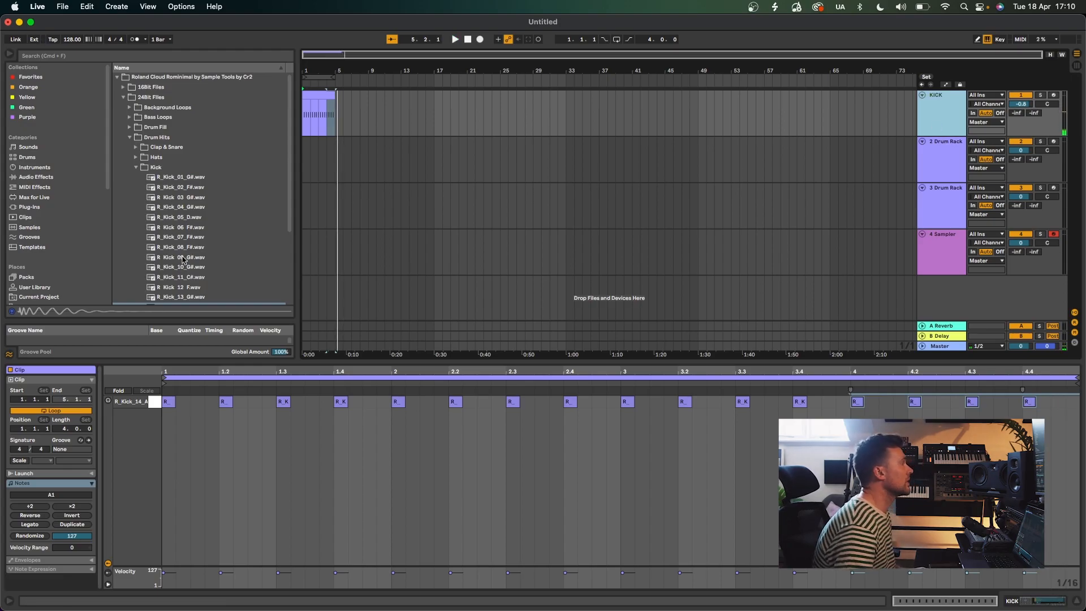
- Audition kick samples and load R_Kick_04_G#.wav onto pad A#1 of the KICK track's Drum Rack
click(210, 217)
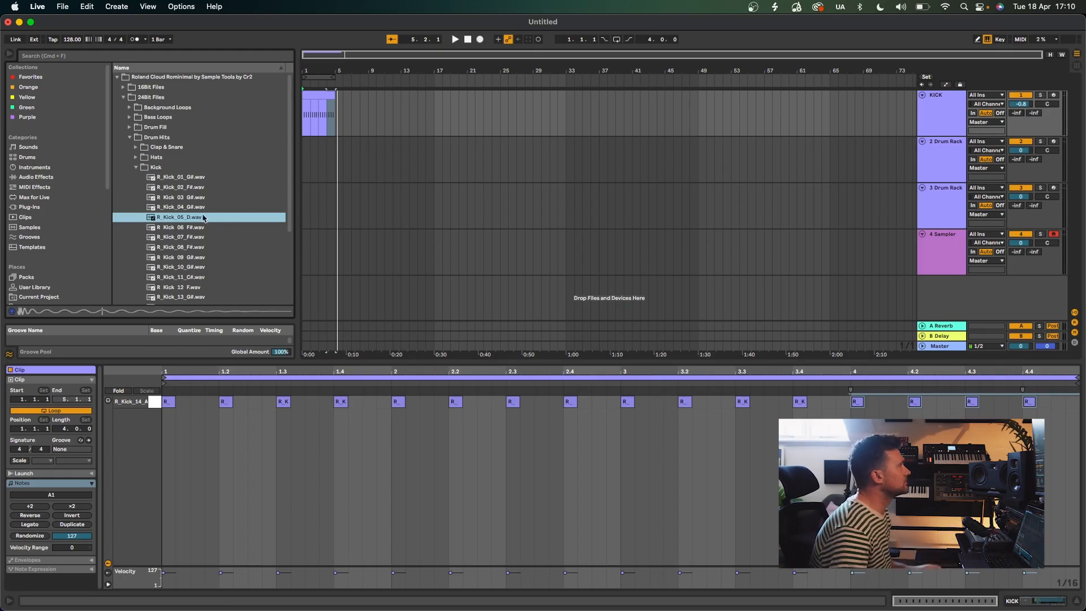
click(206, 206)
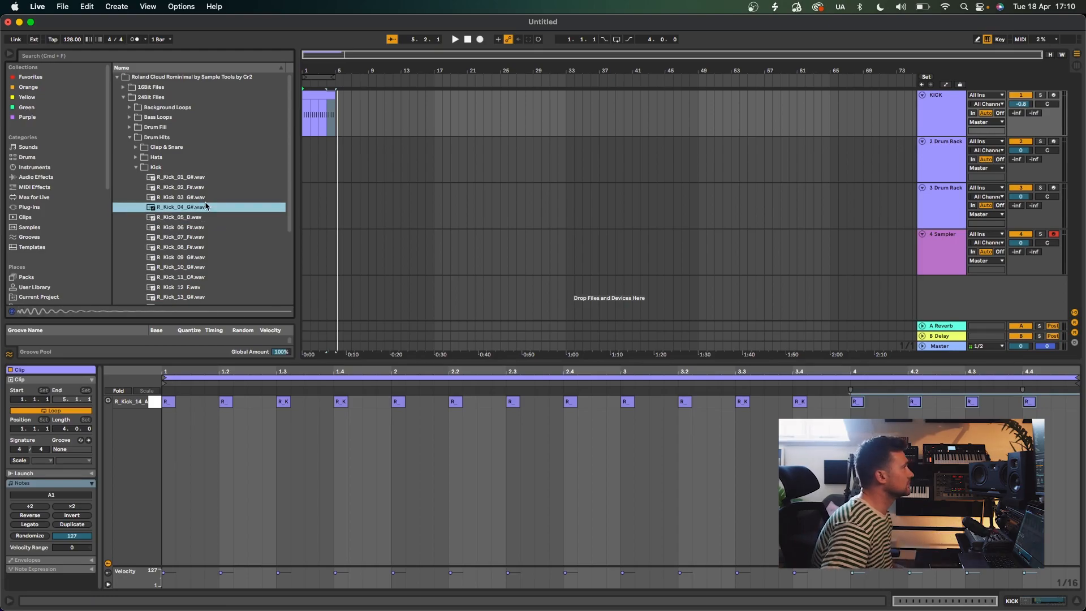
double_click(935, 122)
drag(180, 210, 120, 513)
- Reopen the KICK clip and draw an R_Kick_04_G# note at 1.3.3 during playback
double_click(330, 94)
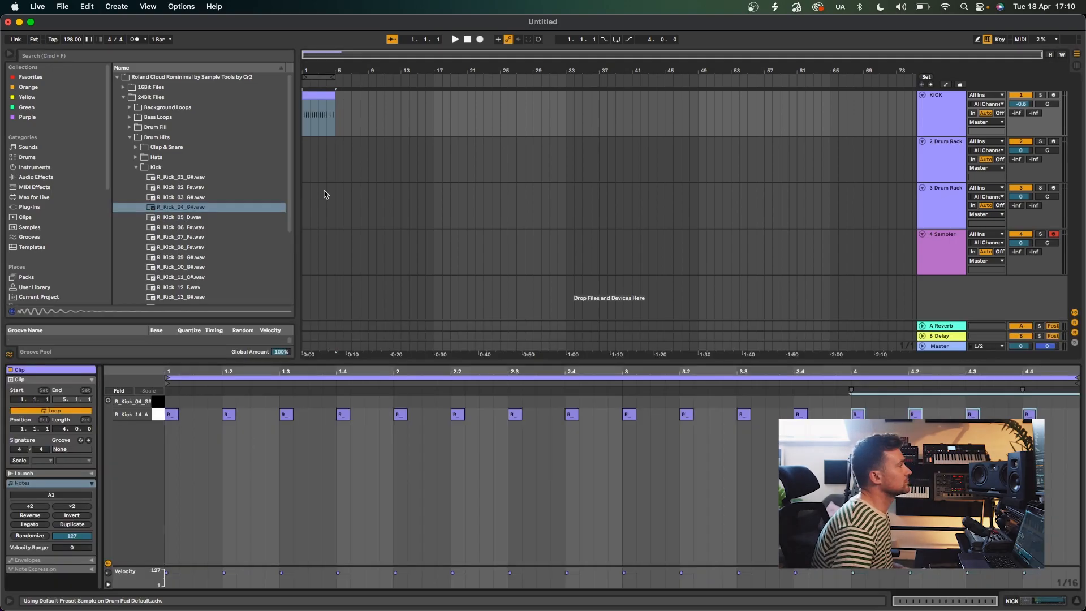
key(b)
key(space)
click(316, 400)
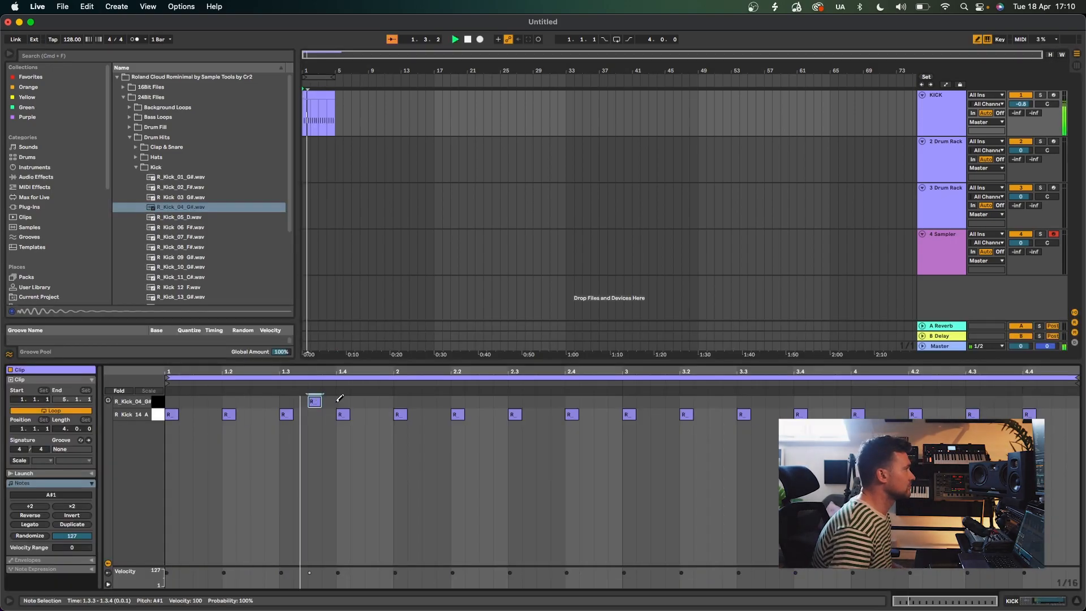
- Try further R_Kick_04_G# note placements after 1.3.3, including one at 2.2.2
click(357, 401)
click(386, 401)
click(358, 401)
click(414, 402)
click(387, 402)
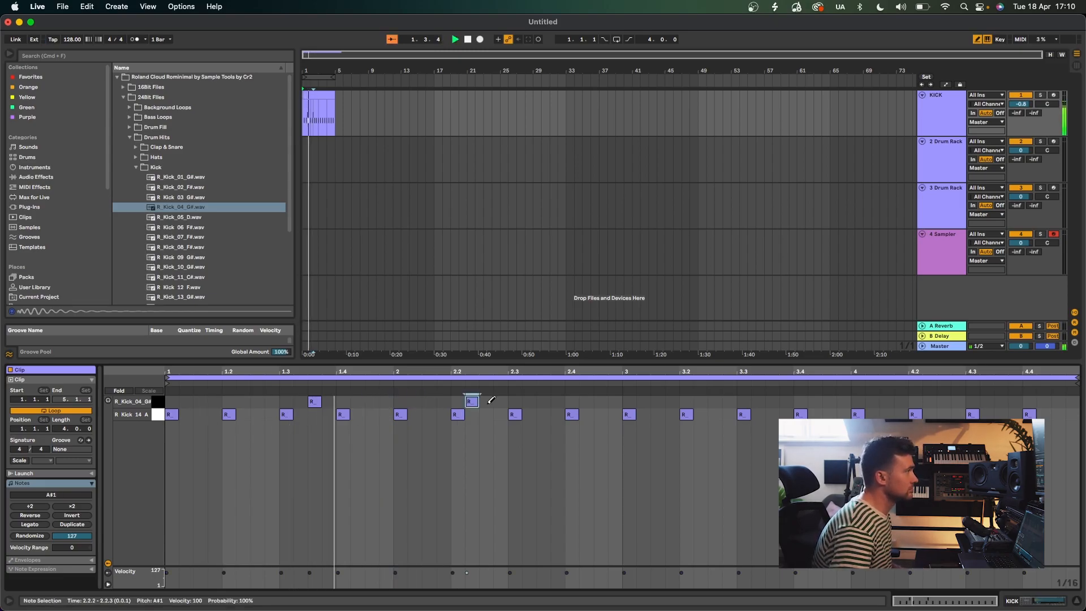
- Replace the R_Kick_04_G# note at 2.2.2 with two notes at 2.2.3 and 2.2.4
click(943, 112)
double_click(311, 93)
key(space)
click(471, 402)
click(501, 402)
click(486, 402)
- Set the velocity of the notes at 2.2.3 and 2.2.4 to 76 and lower the velocity of the 1.3.3 note
click(446, 383)
key(space)
key(b)
mouse_move(503, 428)
mouse_down()
mouse_move(482, 405)
mouse_move(482, 427)
mouse_up()
key(space)
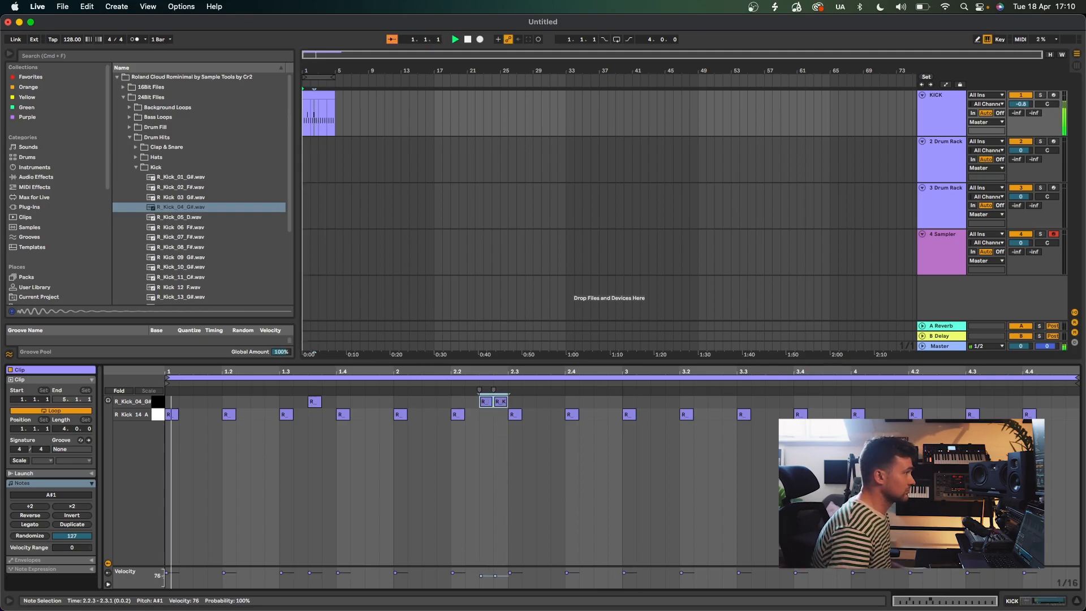
drag(309, 573, 309, 577)
- Duplicate the pattern between 1 and 2.3 directly after itself, and delete the copied pair of R_Kick_04_G# notes at 3.4.3 and 3.4.4
drag(508, 447, 165, 395)
key(super+d)
click(765, 407)
key(space)
drag(844, 429, 835, 404)
key(Delete)
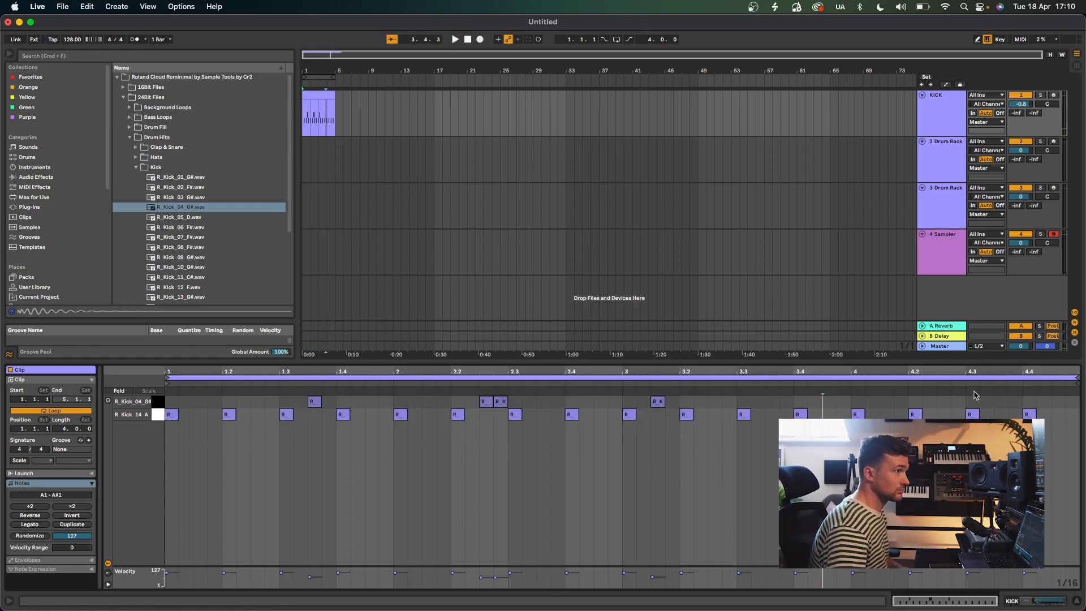
- Add an extra R_Kick_14_A note at 4.4.3 and play the clip from the start
click(1063, 420)
key(b)
click(1057, 414)
key(space)
key(b)
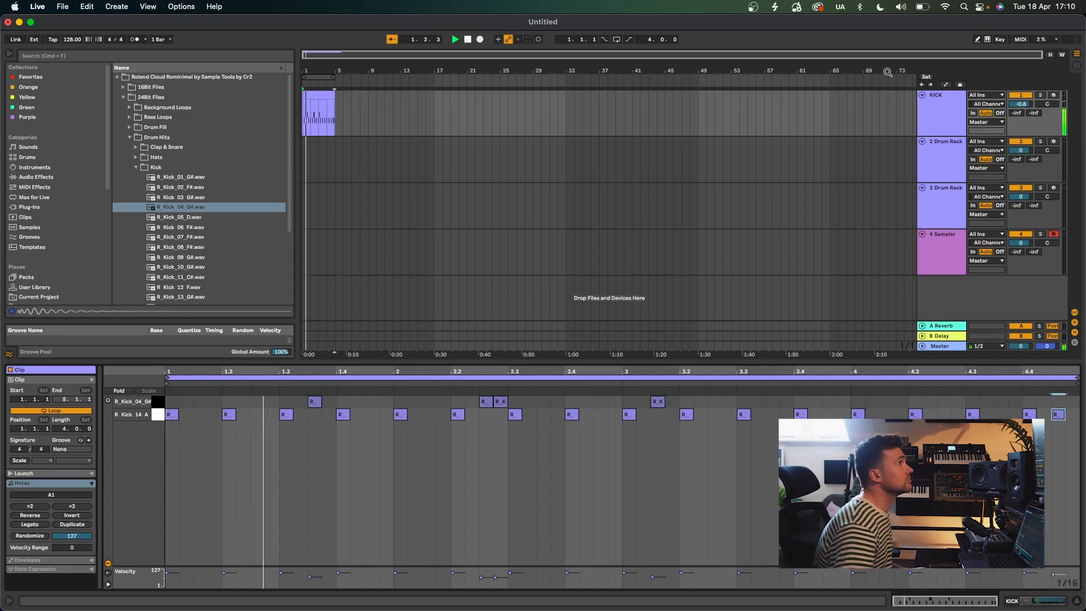
- Turn on arrangement looping and show the KICK track's Drum Rack
click(616, 39)
double_click(943, 111)
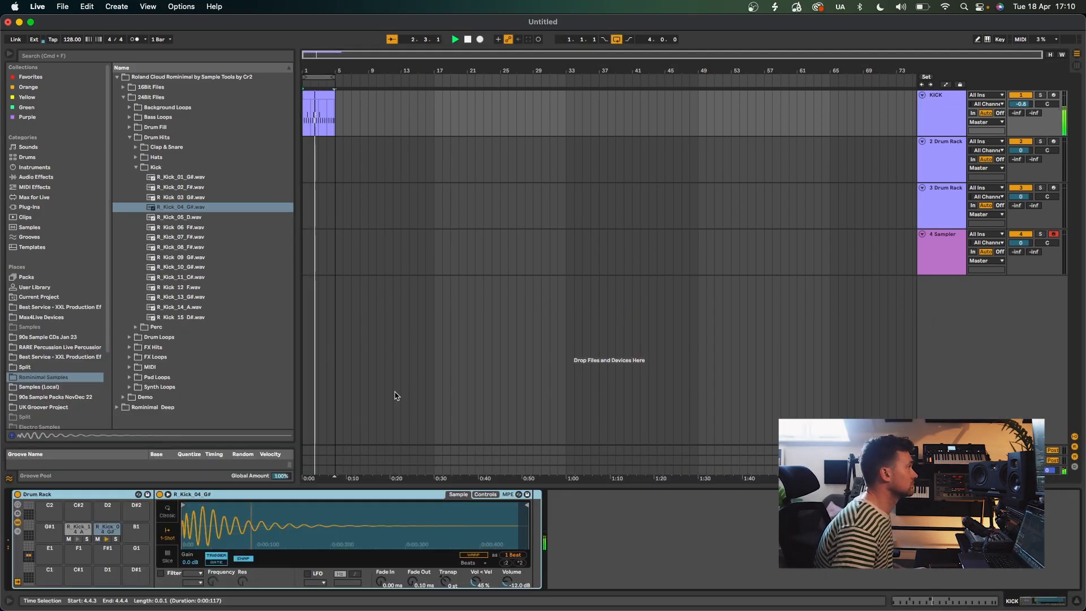
- Shorten the R_Kick_04_G# sample on pad A#1 and set its fade-out to 125 ms
click(108, 531)
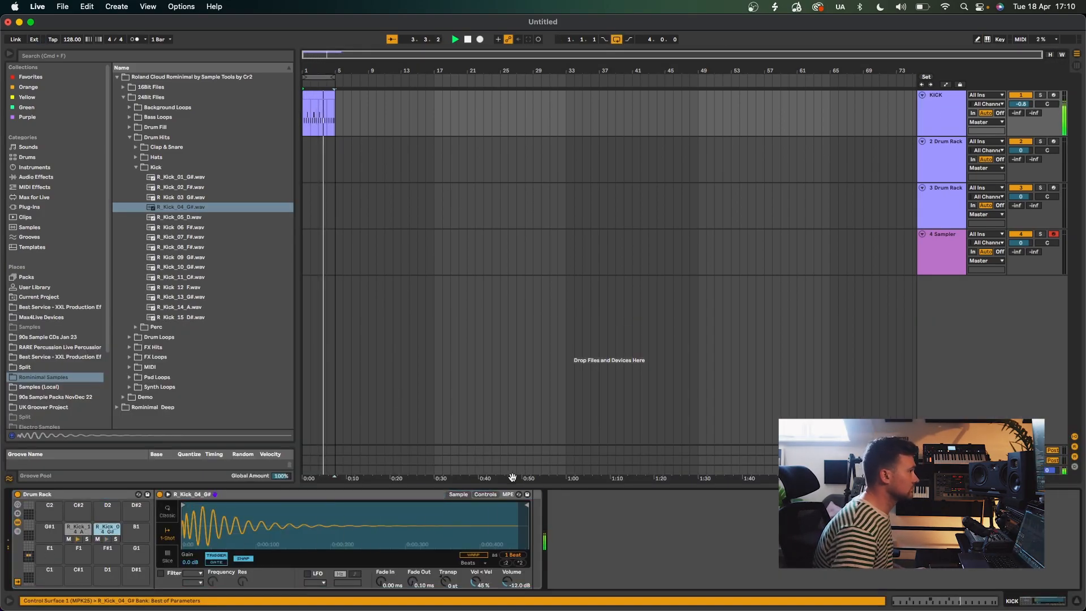
drag(527, 505, 346, 506)
drag(411, 582, 411, 563)
drag(346, 505, 300, 506)
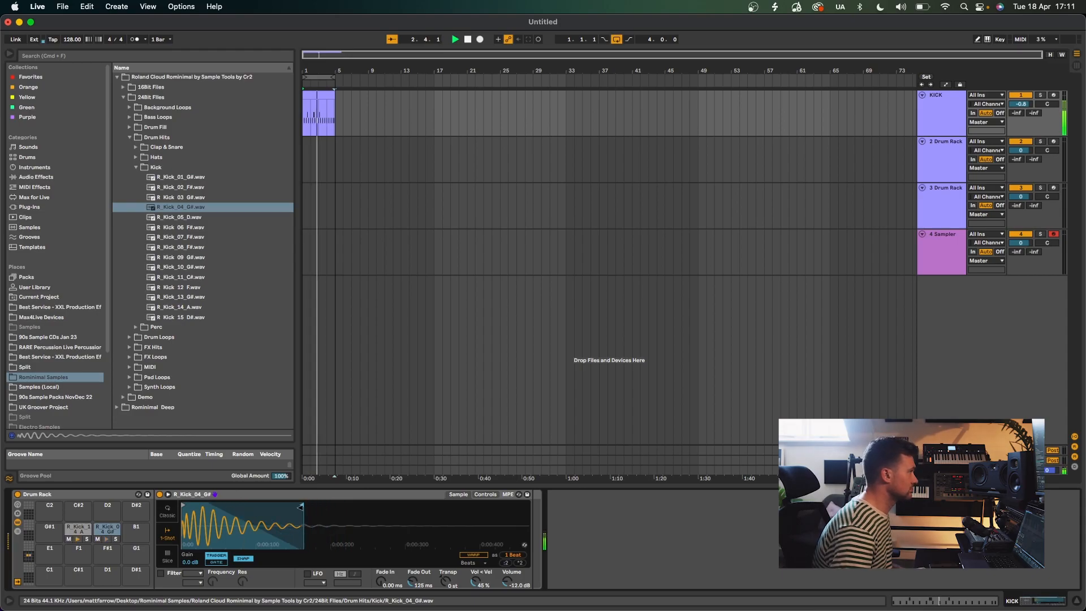
- Audition the last kick samples and replace the sample on pad A#1 with R_Kick_15_D#.wav
click(191, 297)
click(192, 307)
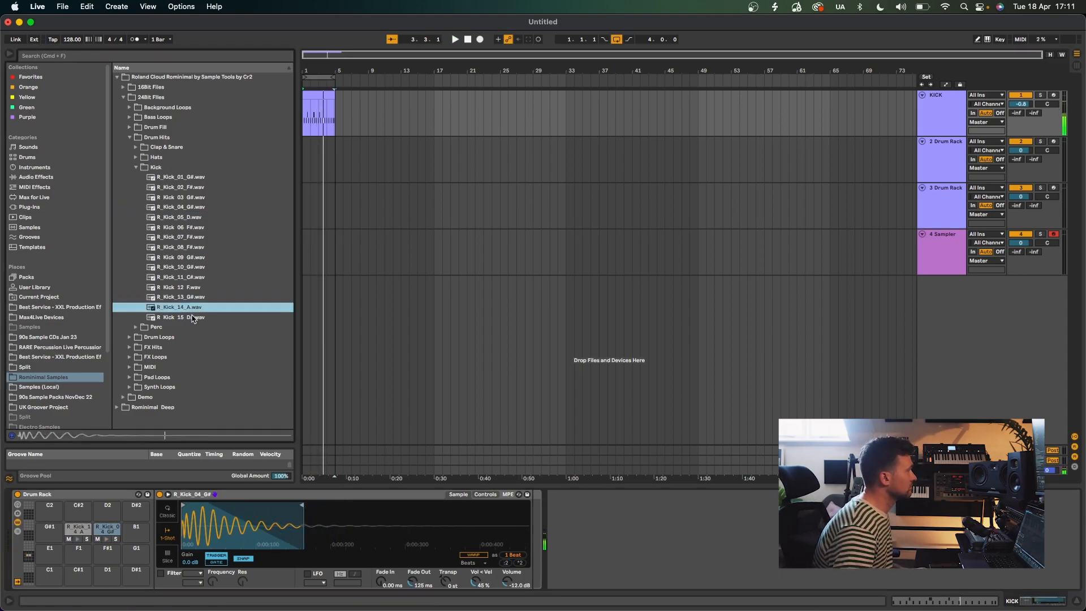
click(193, 317)
drag(181, 322, 107, 531)
key(space)
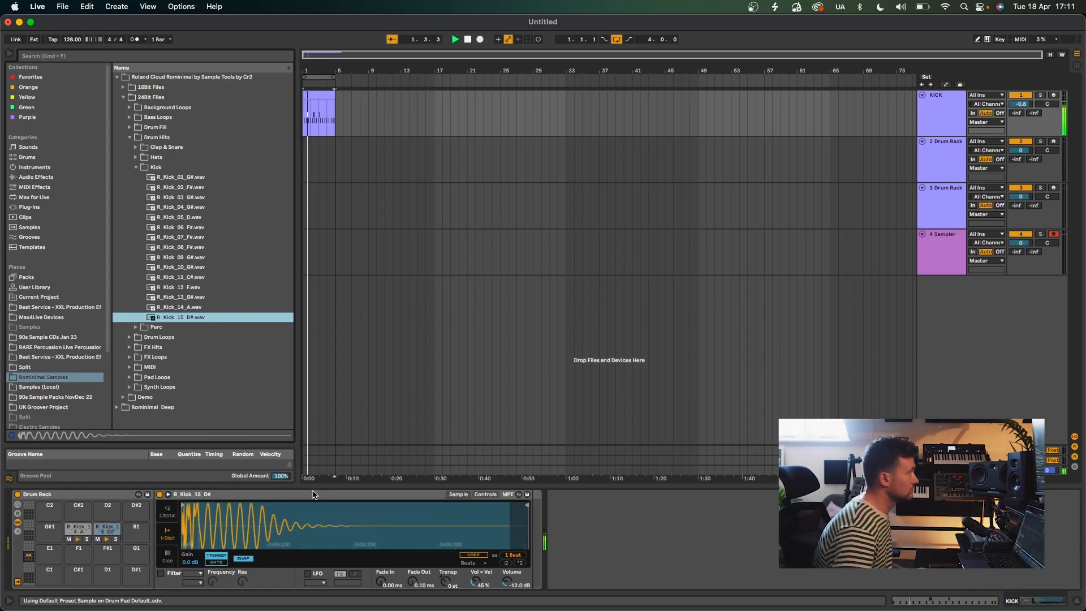
- Set pad A#1's volume to -21.9 dB, shorten its sample and set its fade-out to 46.6 ms
drag(507, 581, 507, 587)
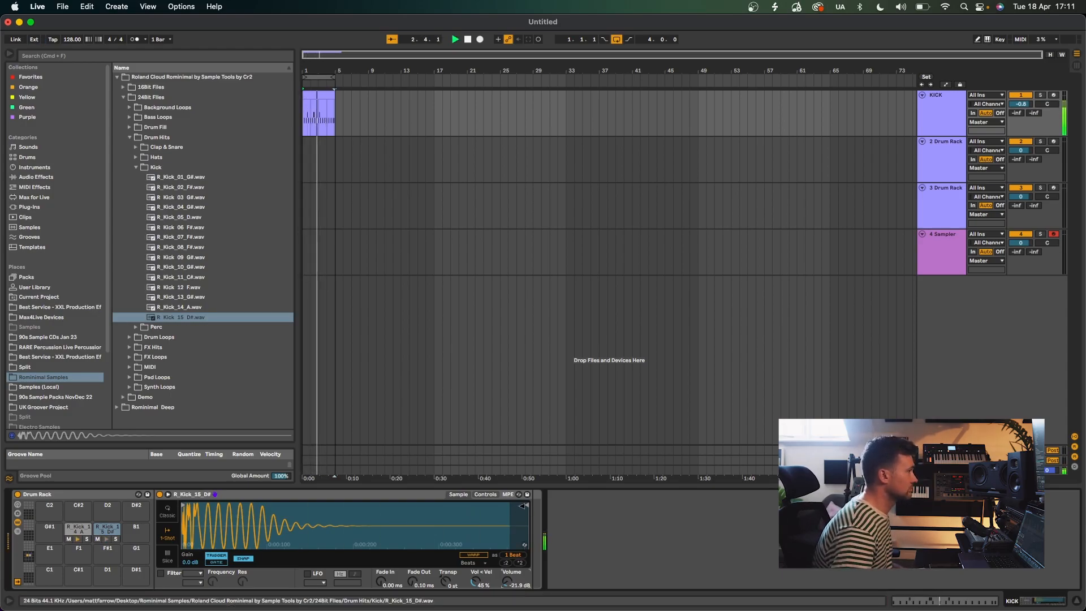
drag(416, 587, 414, 582)
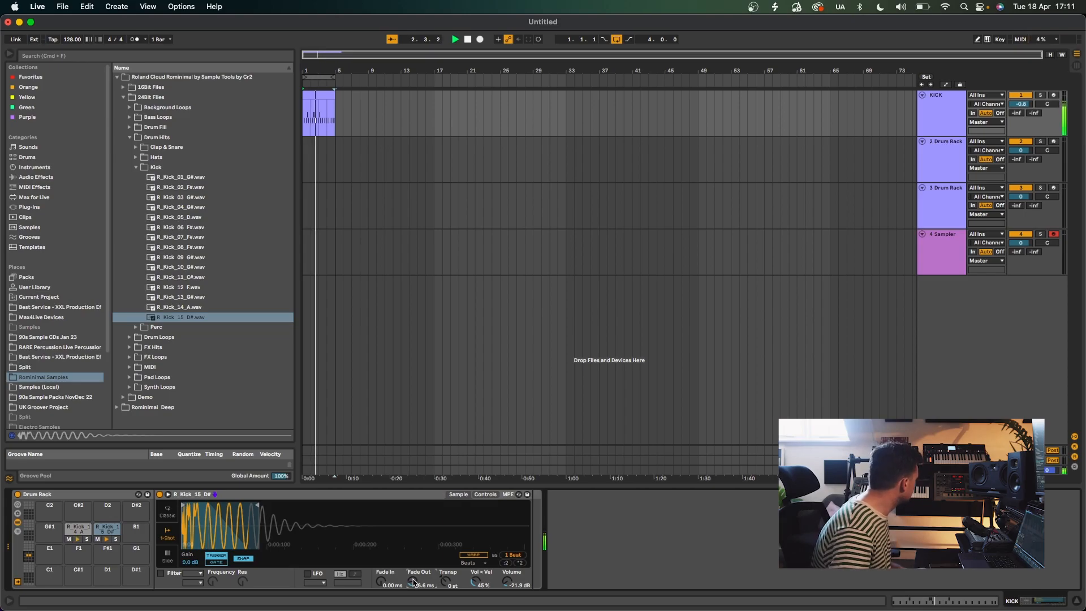
drag(415, 583, 414, 577)
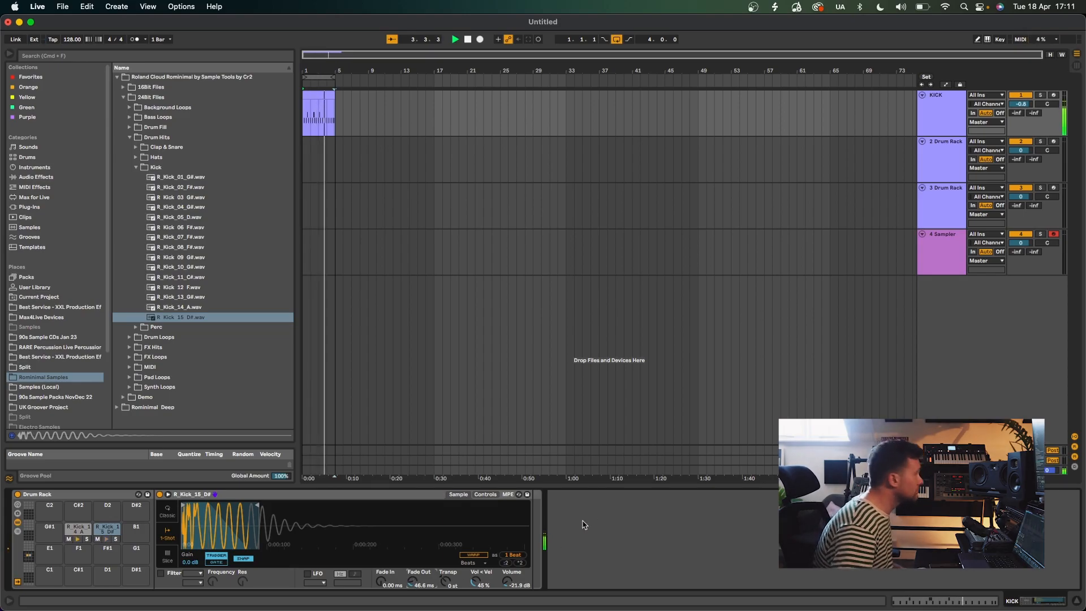
- Rename the Sampler track as PERCS and stop playback
click(942, 151)
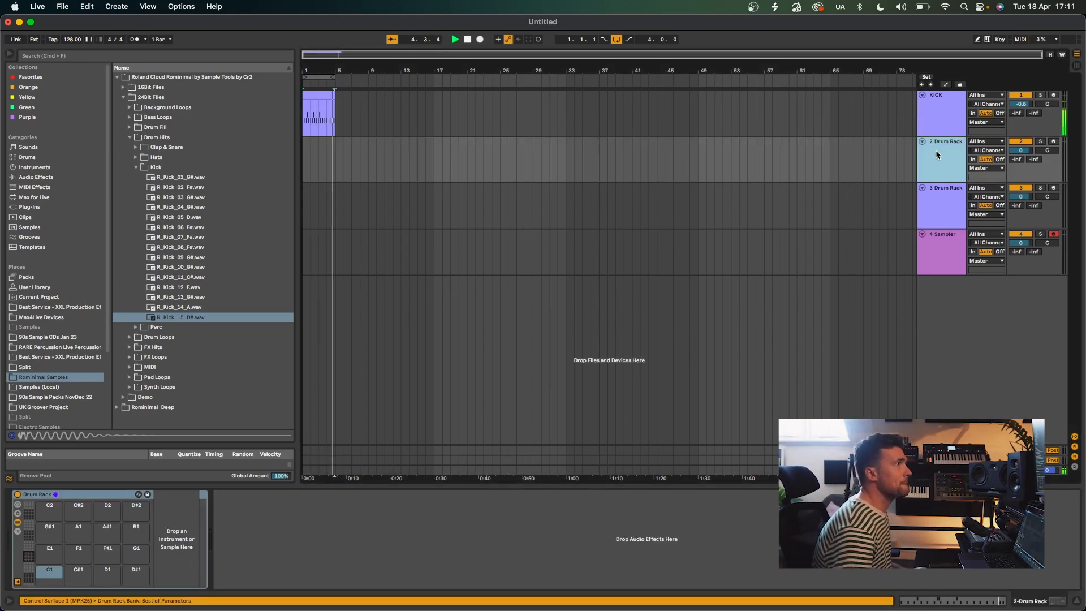
click(948, 237)
key(super+r)
text(PERC)
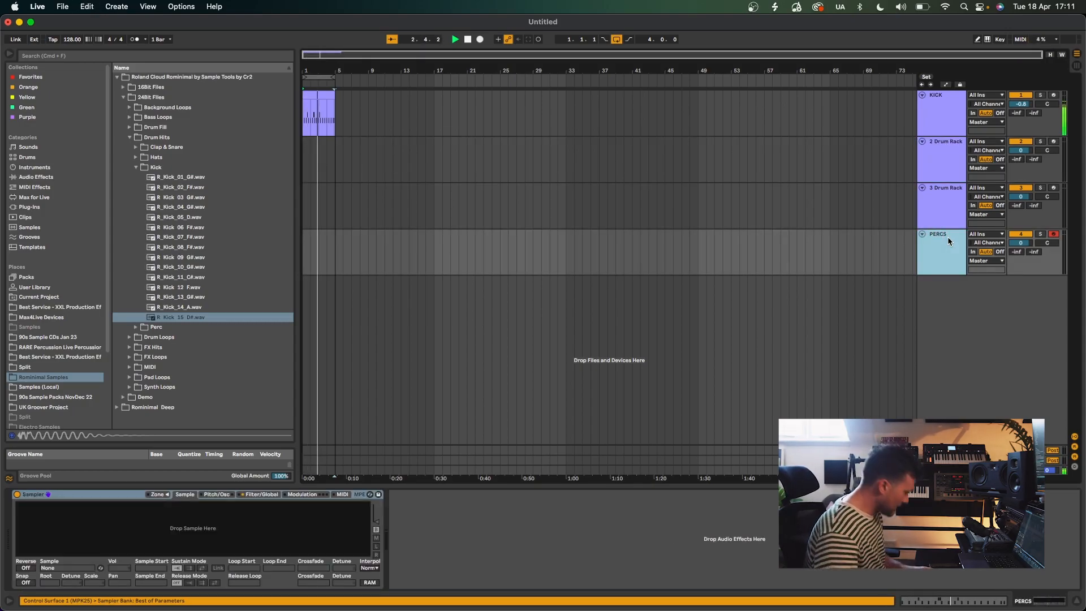
text(S)
key(Return)
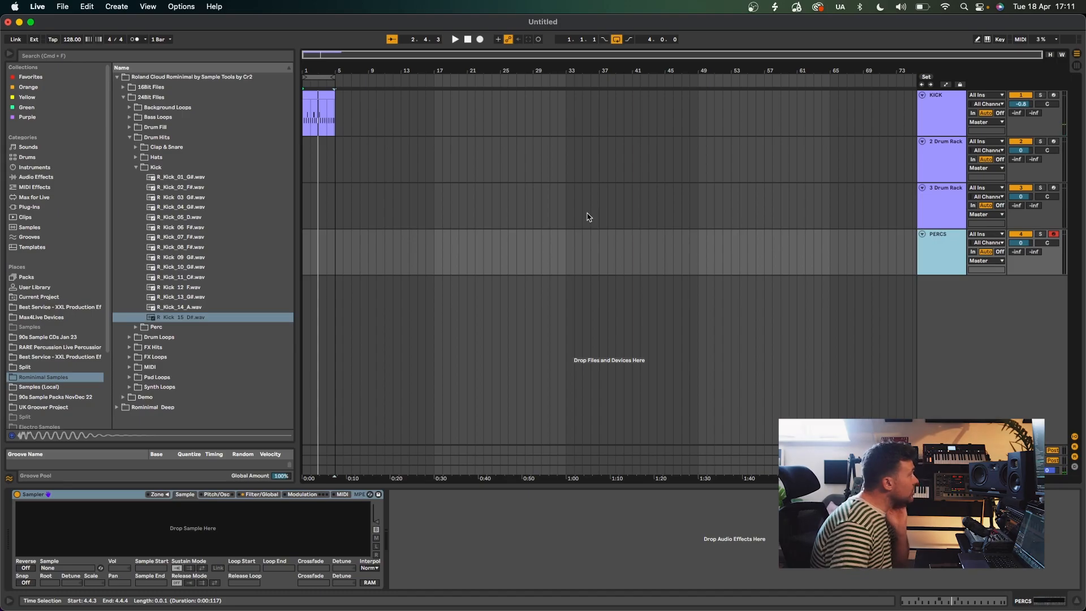
- Audition the samples in the Perc folder and load R-Perc_08.wav into the zone editor of the PERCS track's Sampler
click(137, 168)
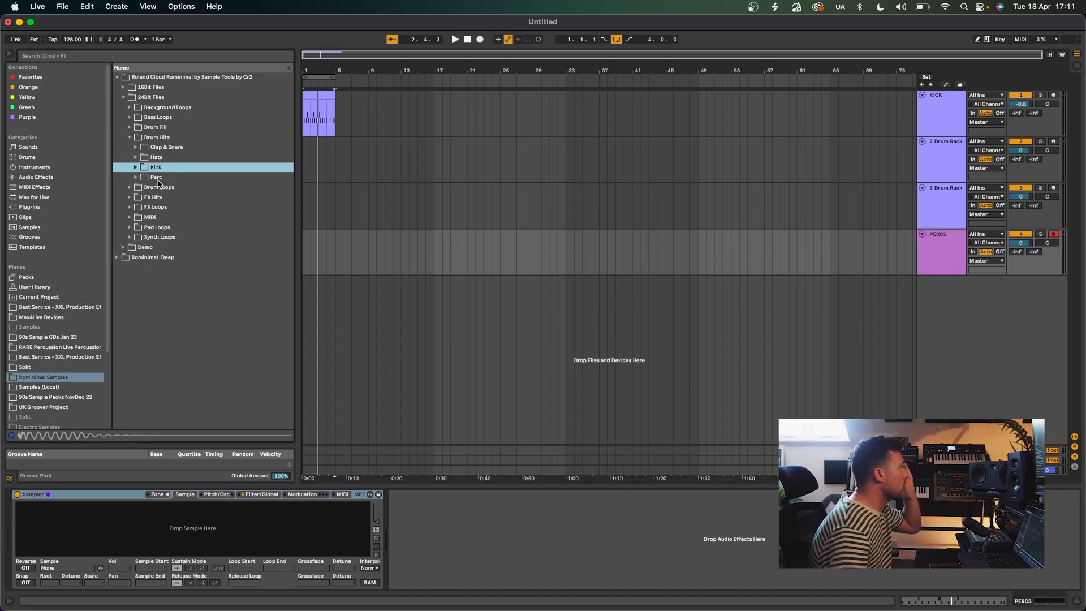
click(136, 178)
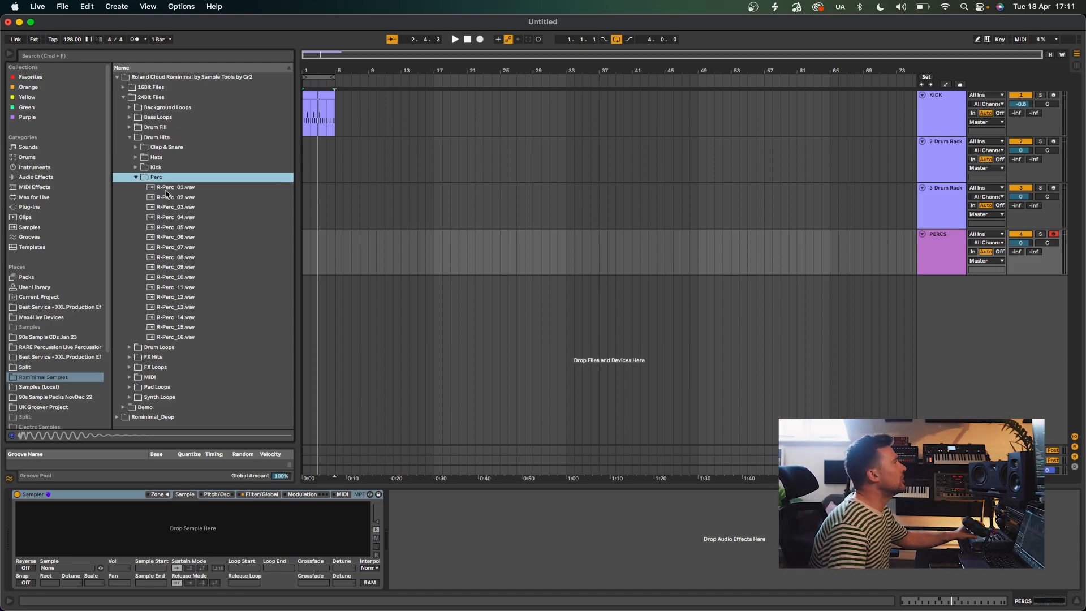
key(Down)
key(Down)
key(Down)
key(Down)
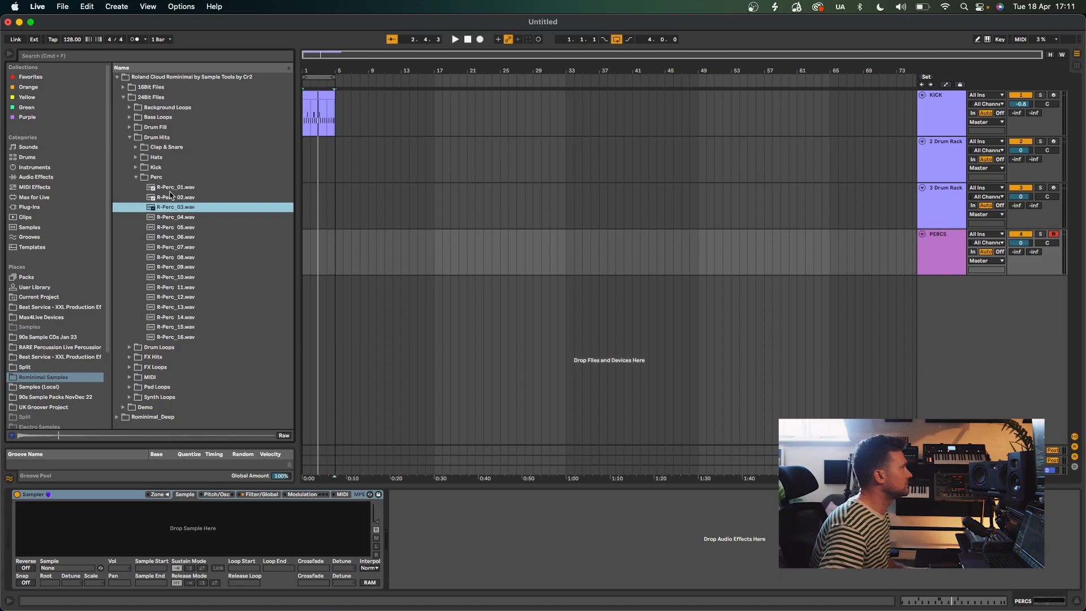
key(Down)
key(Down)
key(Down)
key(Down)
key(Down)
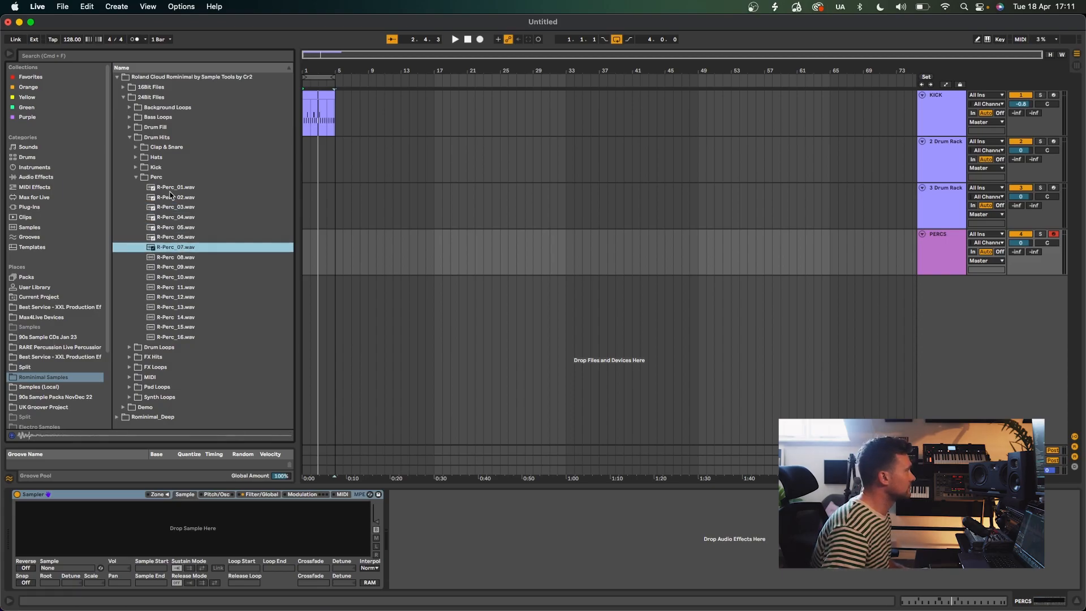
key(Up)
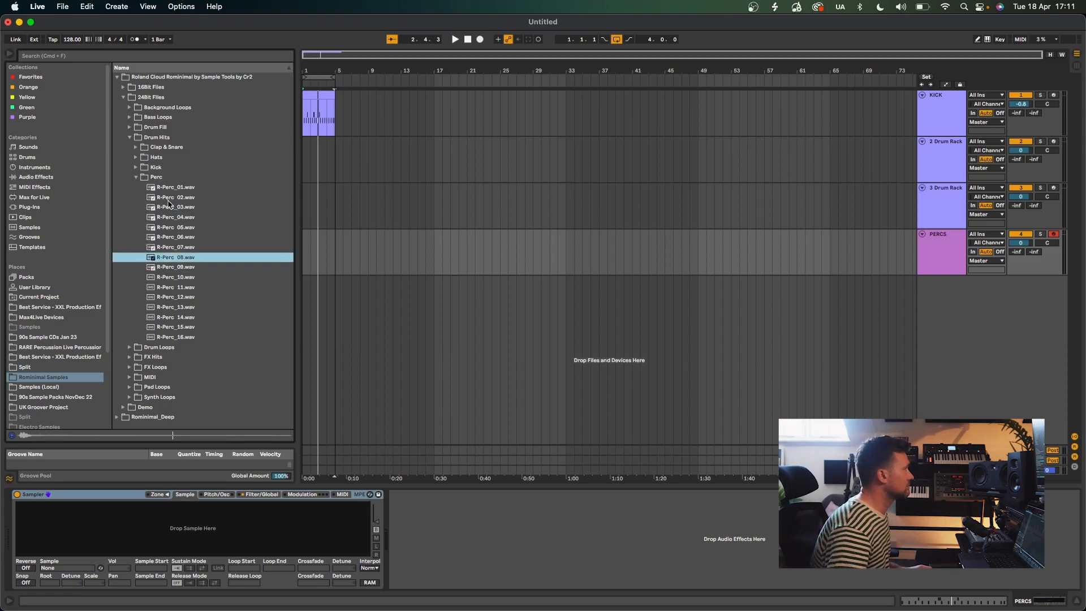
click(157, 494)
drag(169, 257, 427, 363)
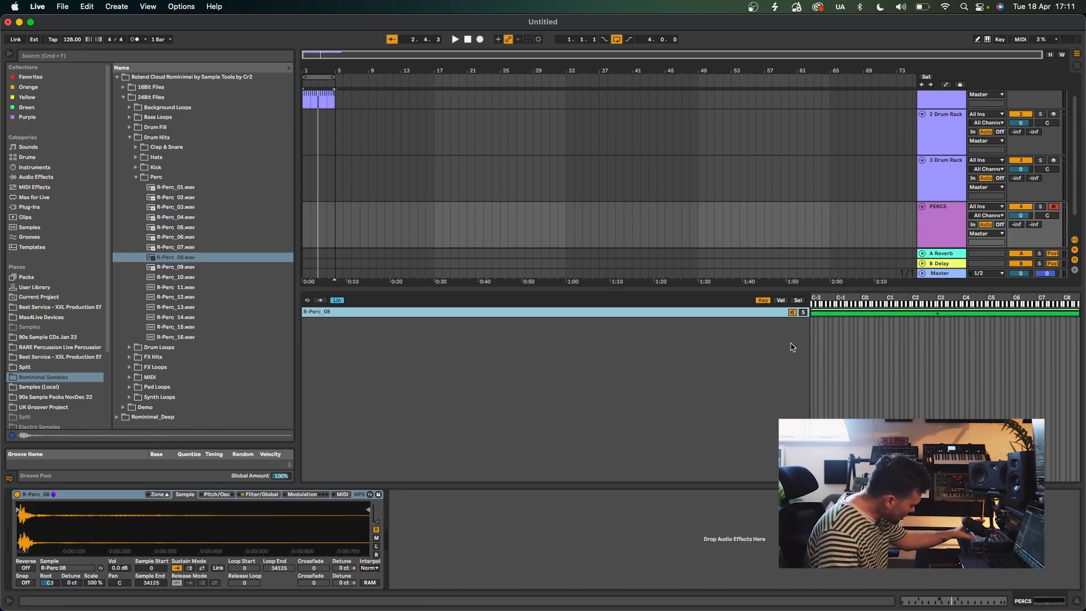
- Audition the remaining Perc samples and add R-Perc_16.wav as a second zone in the Sampler
click(209, 277)
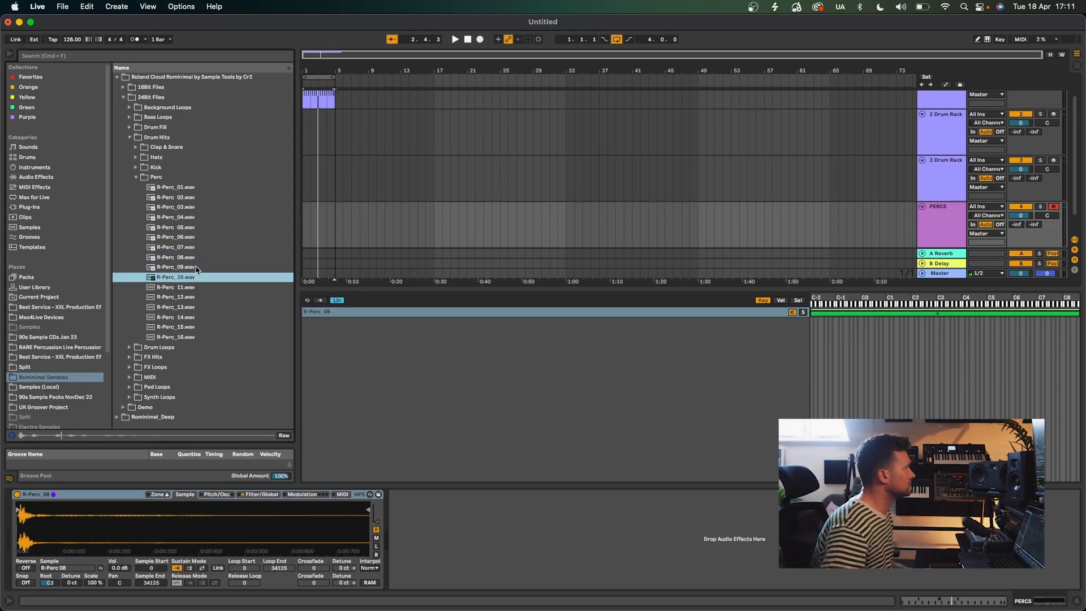
click(200, 287)
key(Down)
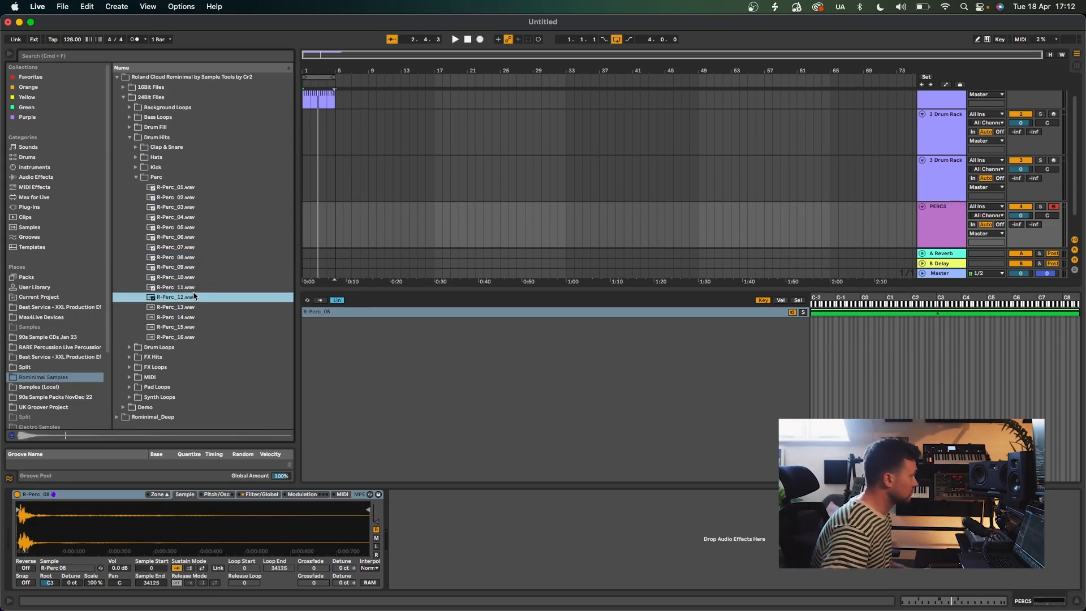
key(Down)
key(Up)
key(Down)
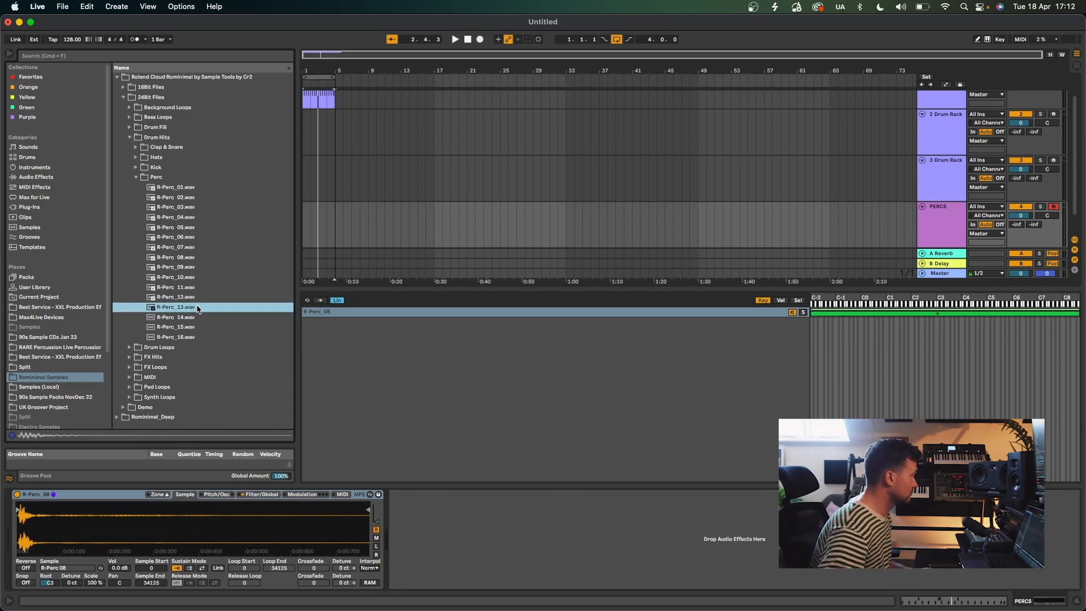
key(Down)
key(Down)
key(Down)
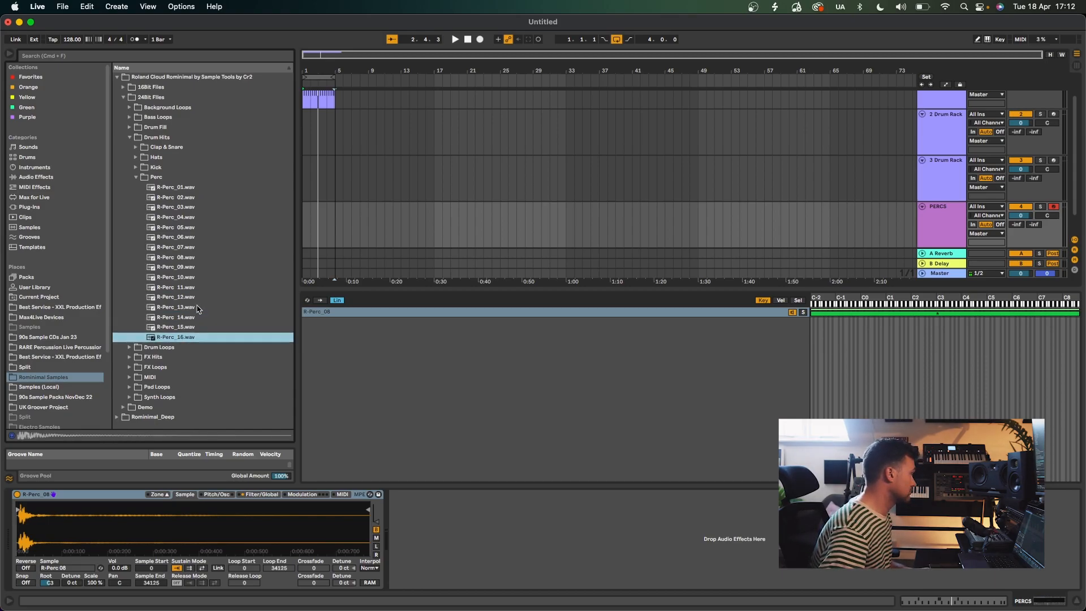
drag(185, 339, 411, 357)
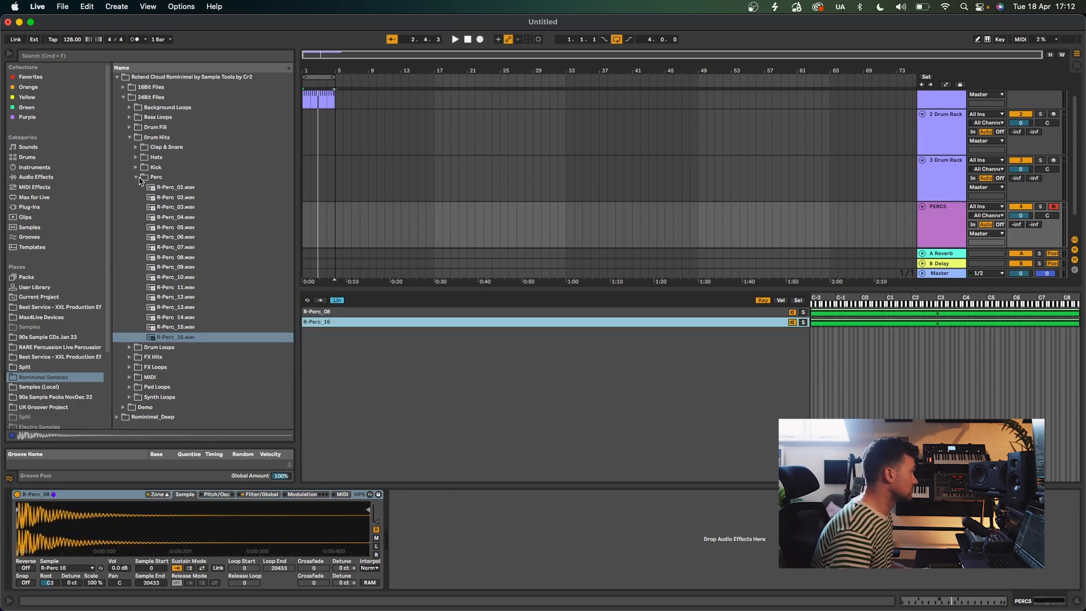
- Collapse the Roland Cloud Rominimal pack and expand the SS_MD_PERC folder within Rominimal_Deep
click(136, 178)
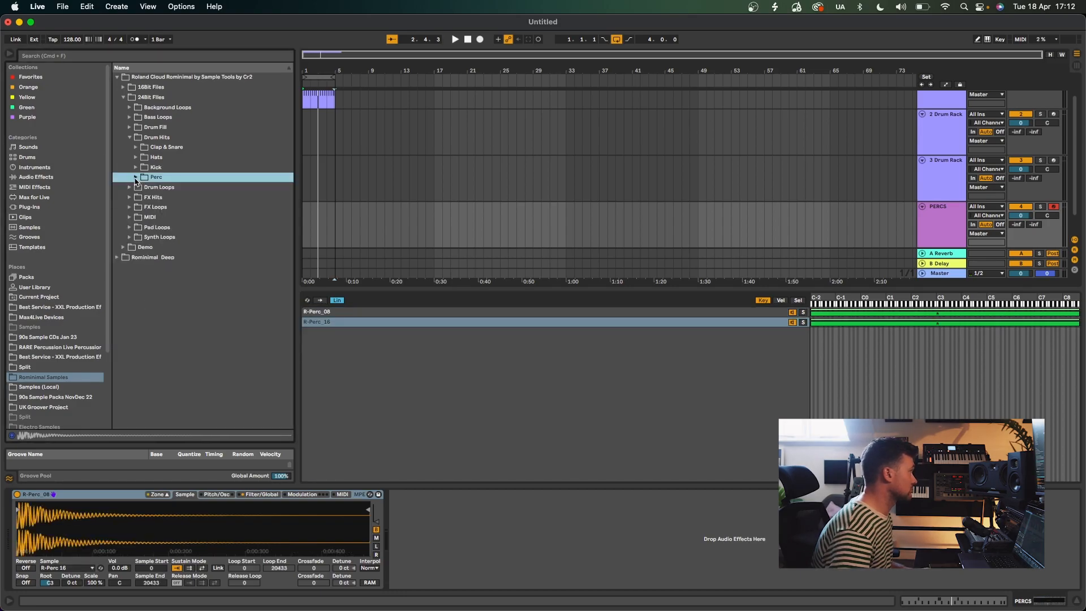
click(124, 97)
click(117, 77)
click(117, 87)
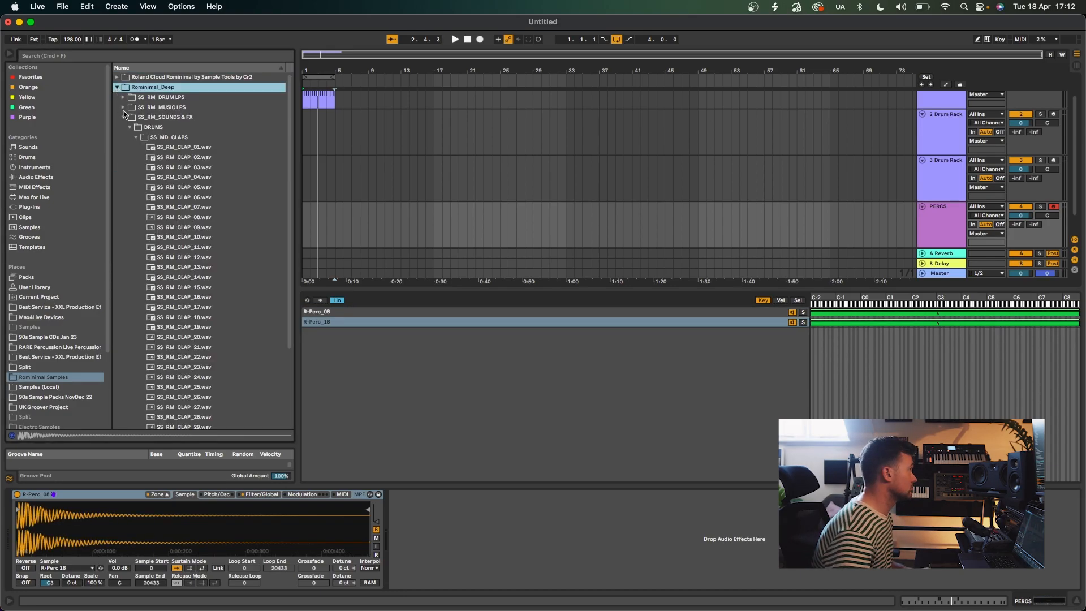
click(136, 138)
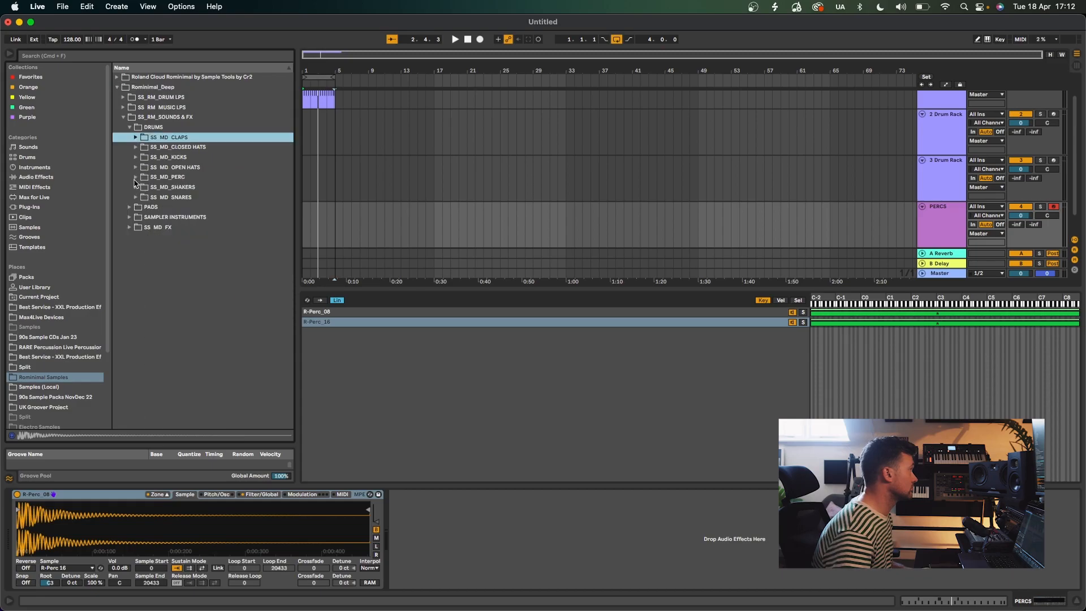
click(135, 178)
- Audition the SS_MD_PERC samples and add SS_RM_PERC_04 through SS_RM_PERC_08 as zones in the PERCS Sampler
click(173, 197)
key(Down)
key(Down)
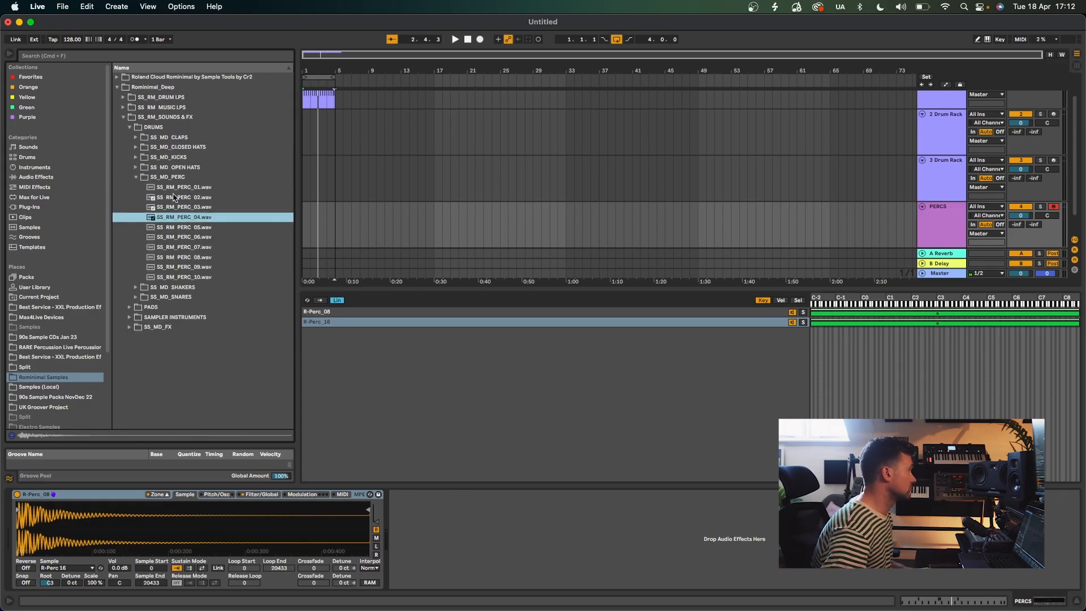
key(Down)
key(Down)
key(Down)
key(Down)
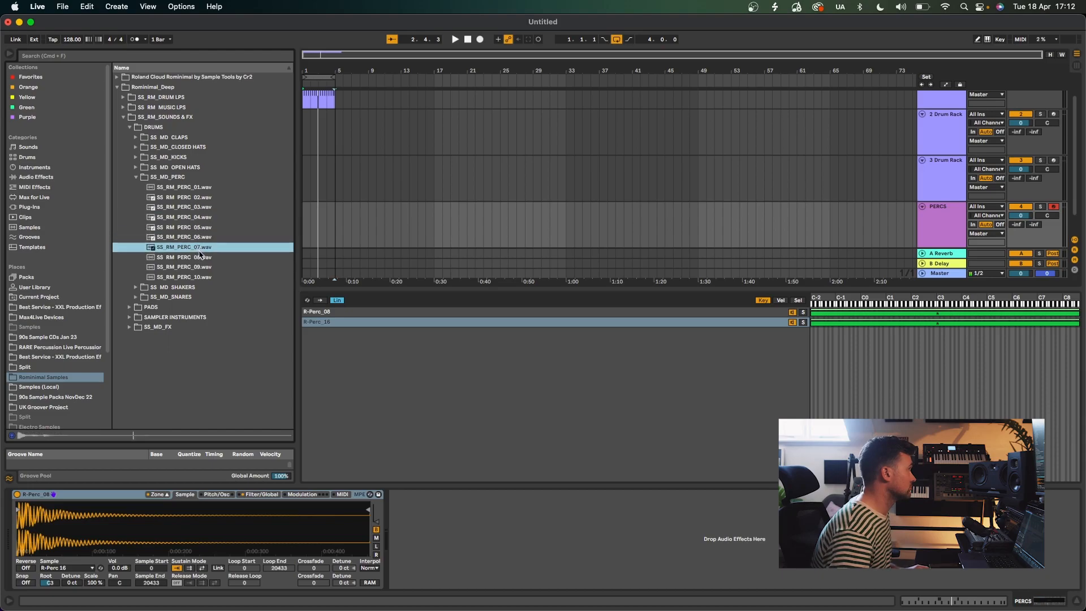
shift+click(193, 220)
drag(194, 222, 342, 376)
click(204, 267)
key(Down)
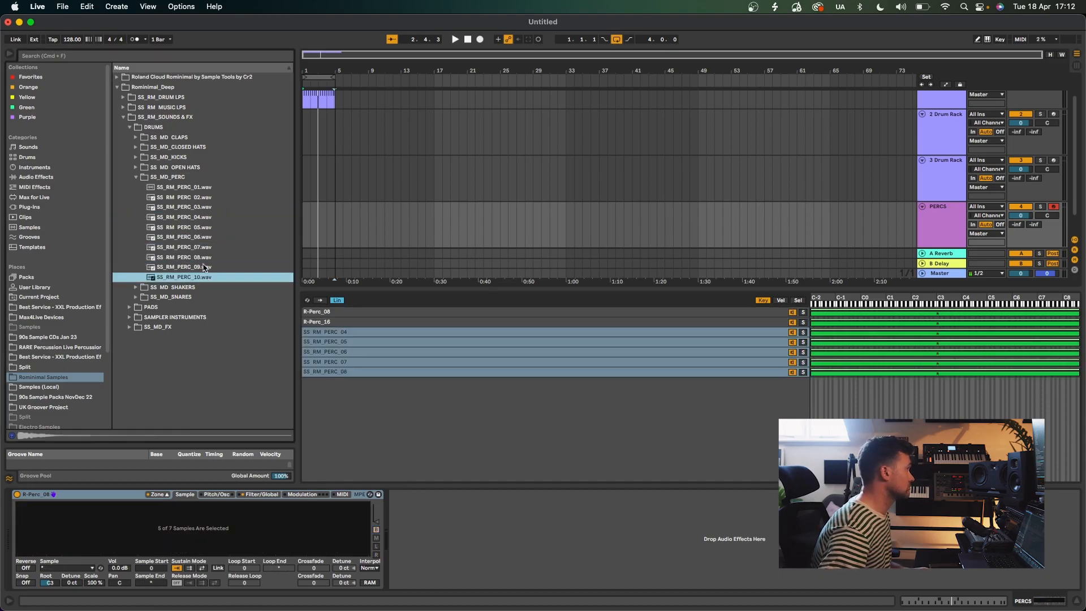
- Browse the RARE Percussion one-shots to Bongo and add RARE_LPB2_Perc_one_shot_Bongo_drum_sound.wav as a zone in the Sampler
click(72, 347)
click(118, 88)
click(123, 97)
click(146, 107)
click(123, 117)
click(146, 128)
click(146, 128)
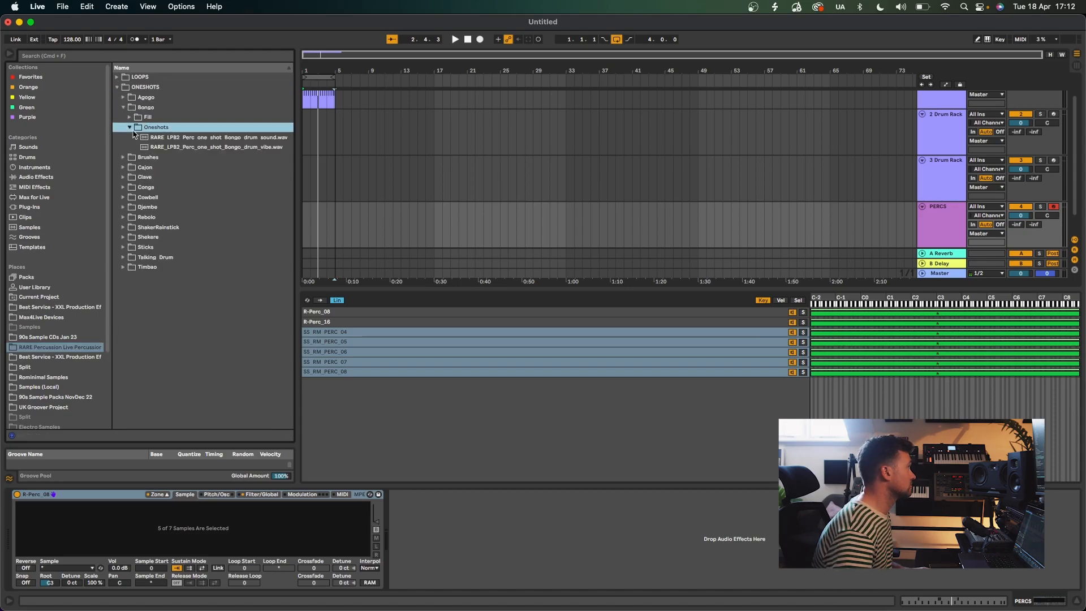
click(159, 140)
drag(174, 143, 403, 407)
- Audition the Conga one-shots in the RARE Percussion folder
click(129, 177)
click(157, 148)
click(148, 157)
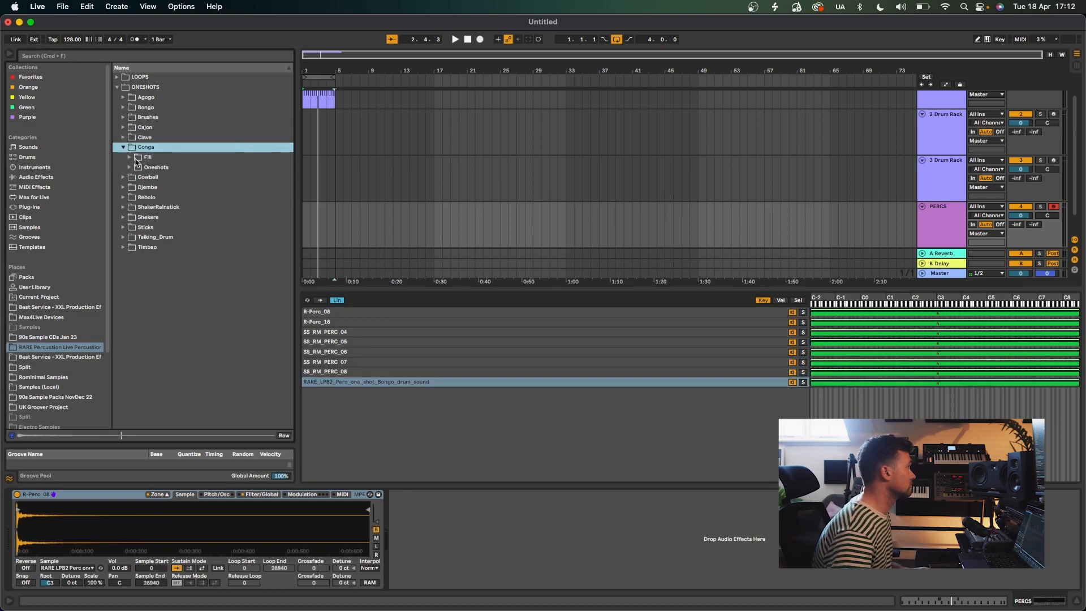
click(148, 166)
click(187, 177)
click(202, 210)
click(204, 218)
click(202, 198)
click(183, 192)
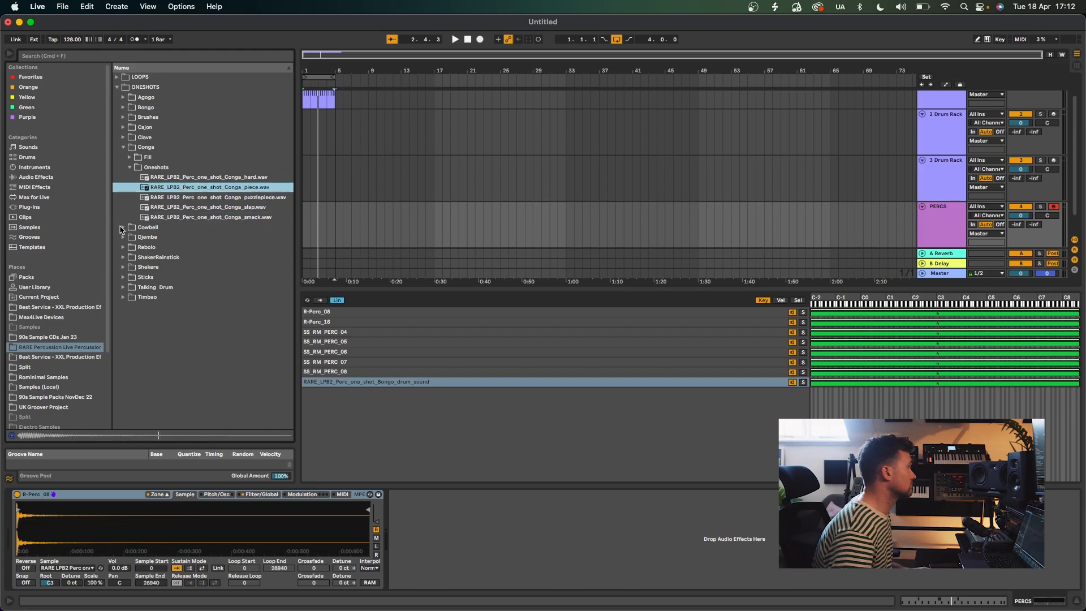
- Audition the ShakerRainstick and Sticks one-shots and add RARE_LPB2_Perc_one_shot_sticks_idea.wav as a zone in the Sampler
click(123, 228)
click(132, 228)
click(159, 201)
click(162, 217)
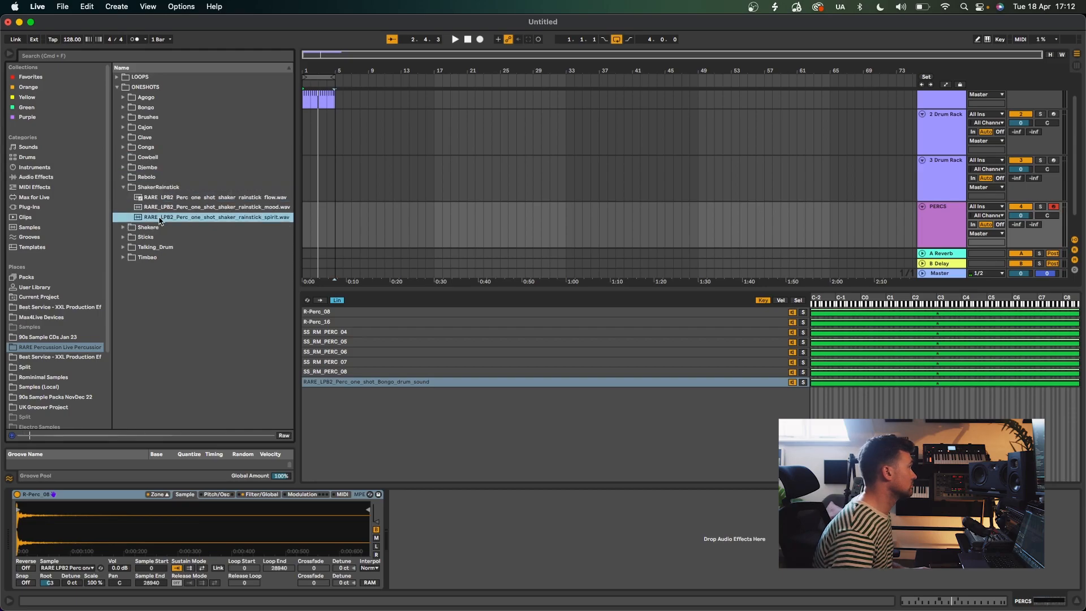
click(134, 237)
click(193, 228)
key(Up)
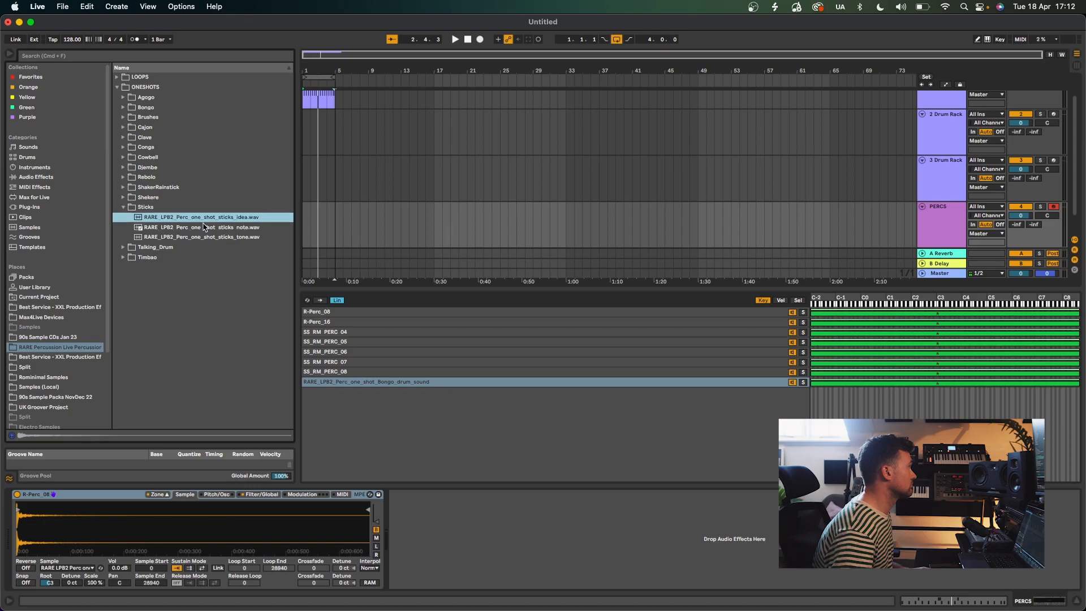
drag(193, 218, 395, 413)
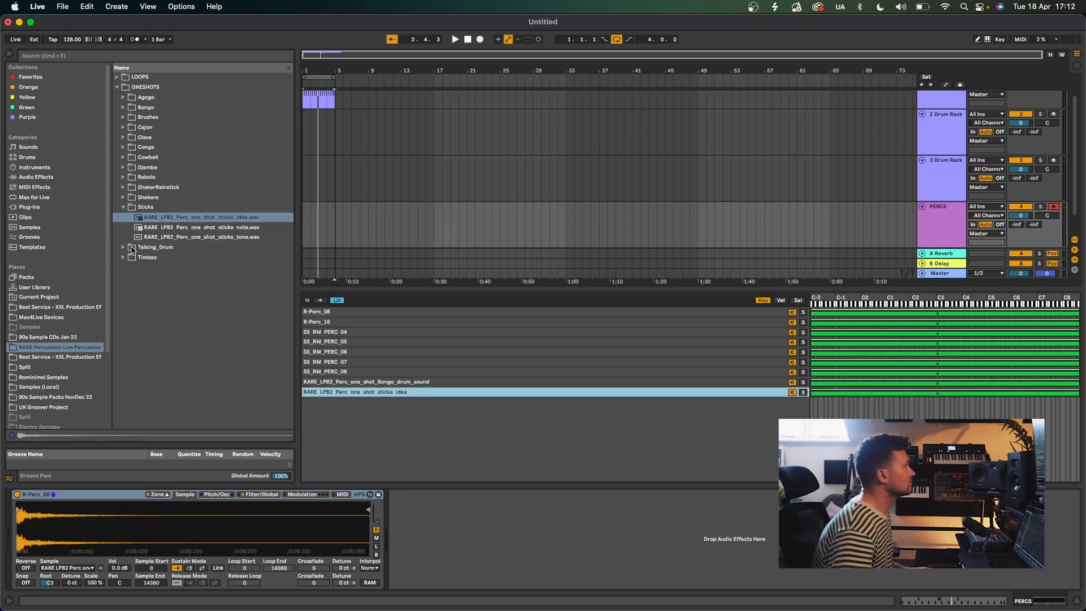
- Search the Samples (Local) place for "romani"
click(52, 388)
click(119, 56)
text(r)
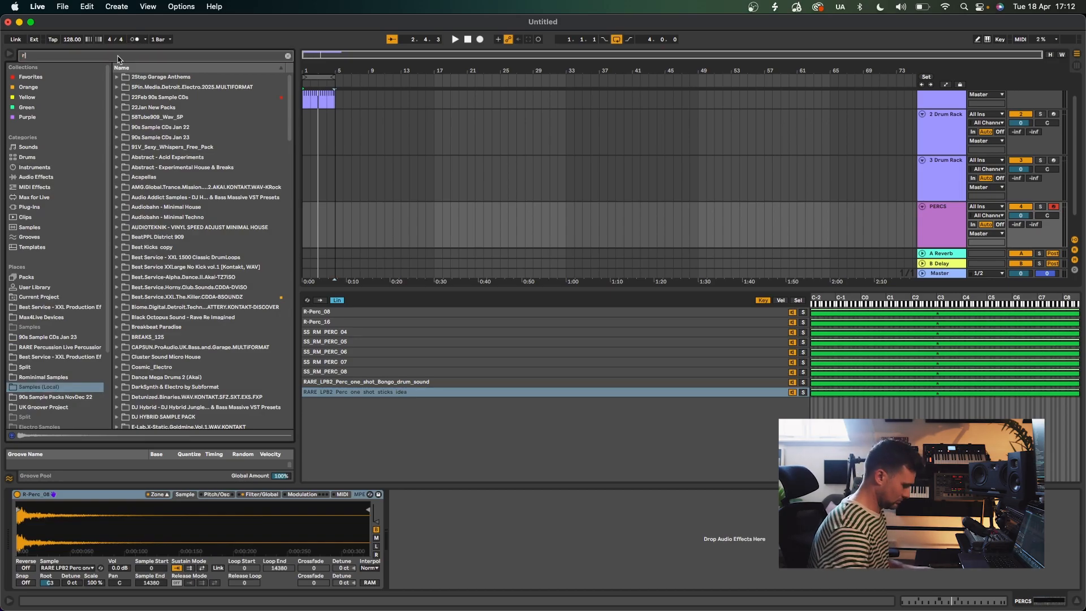
text(omaina)
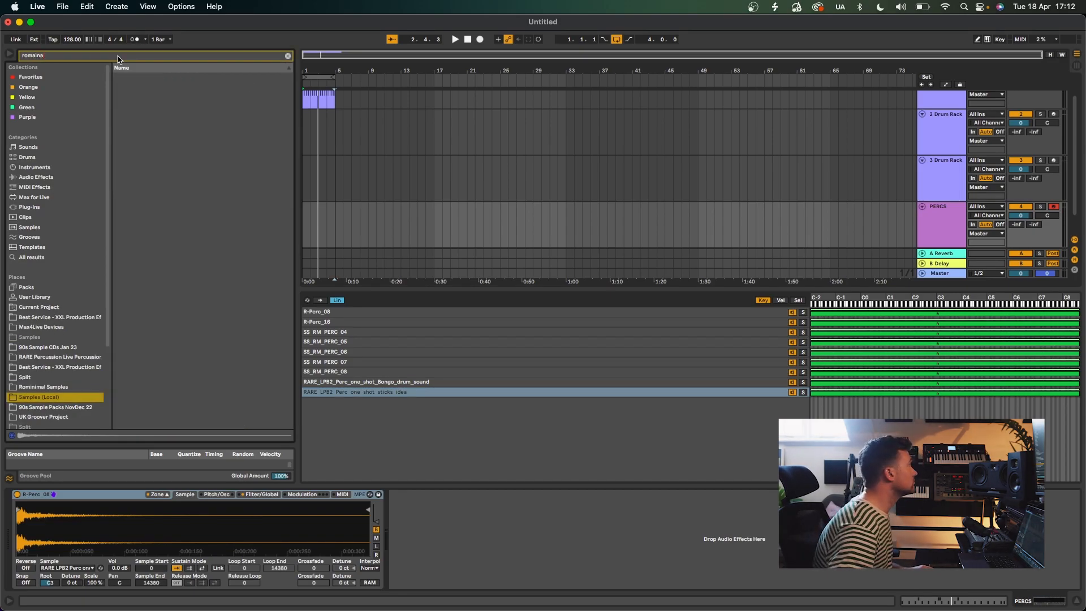
key(BackSpace)
key(BackSpace)
key(BackSpace)
text(ni)
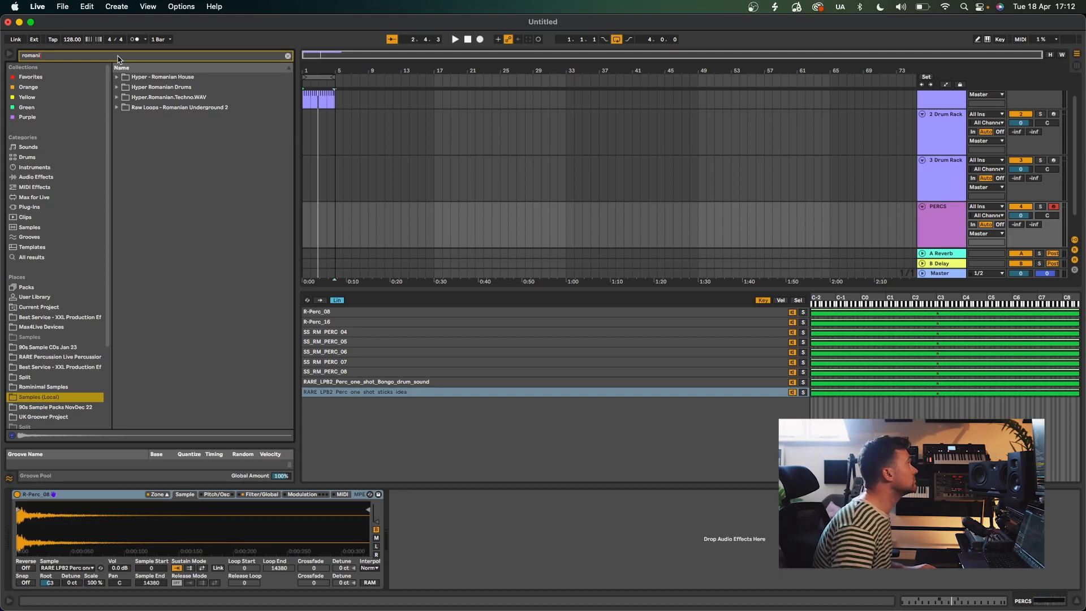
- Look through the Hyper Romanian Drums WAV folders for percussion samples and collapse the pack
click(117, 88)
click(123, 107)
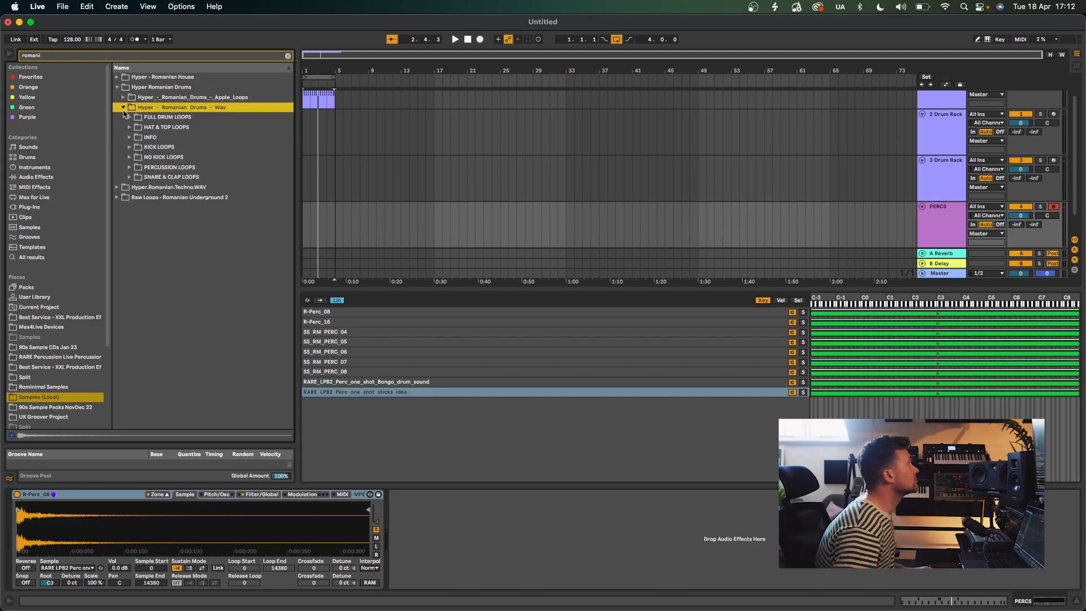
click(129, 167)
click(129, 167)
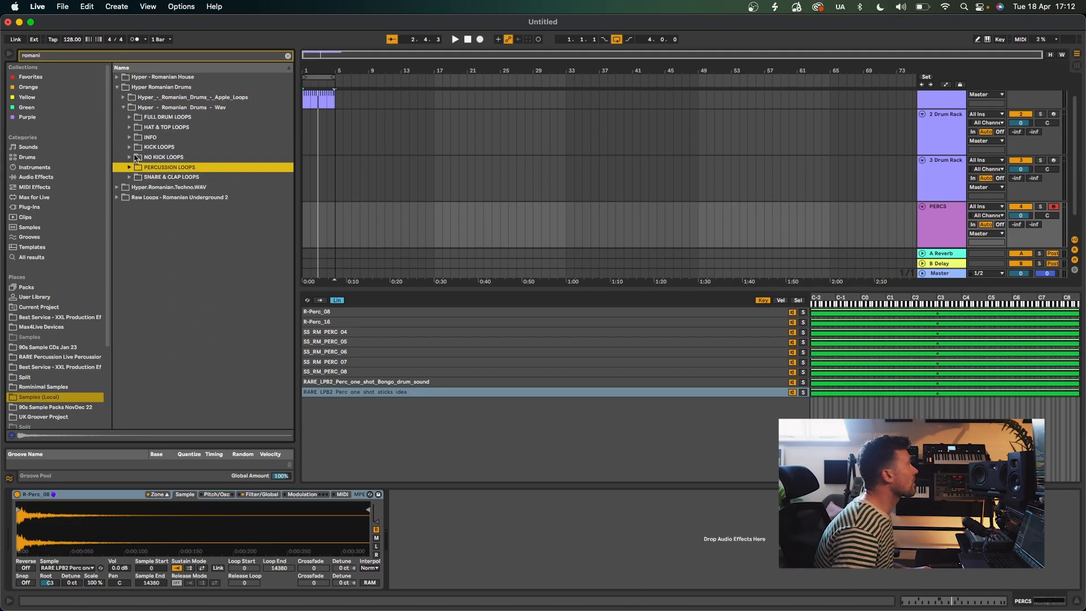
click(122, 108)
click(117, 88)
- Expand the PERC folder in the drum hits of the Hyper Romanian Techno pack
click(117, 97)
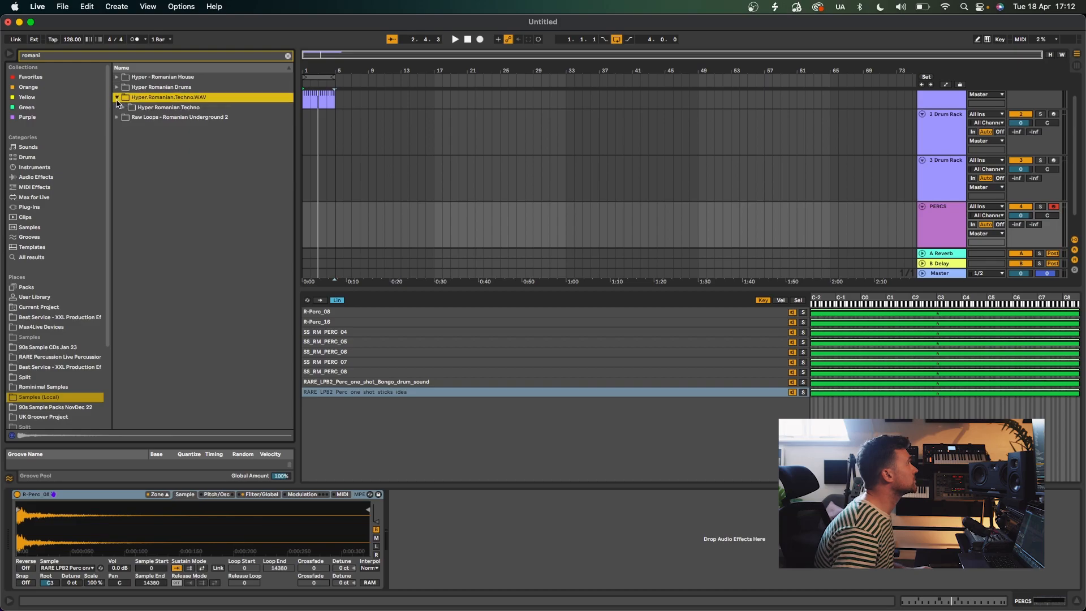
click(123, 108)
click(129, 157)
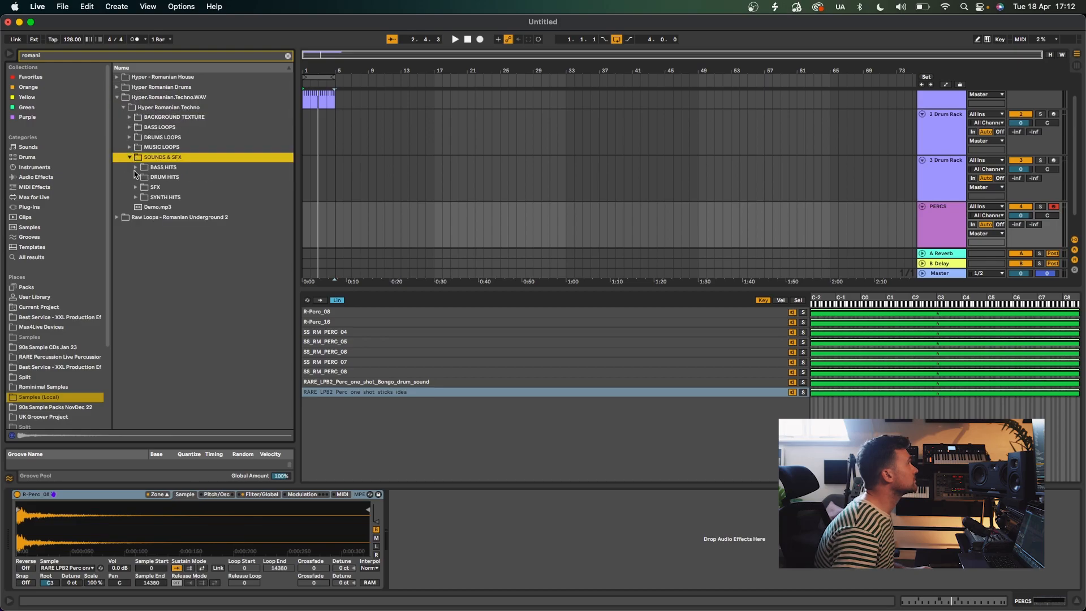
click(135, 177)
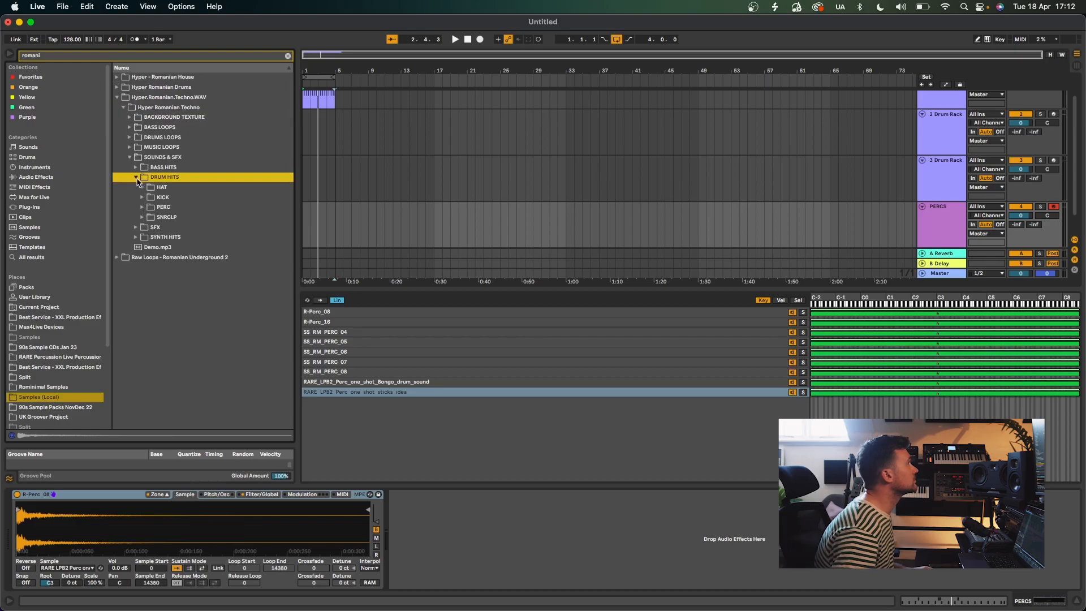
click(142, 207)
- Audition the first RT_Perc samples and add RT_Perc_01 through RT_Perc_12 as zones in the Sampler
key(Down)
key(Down)
key(Down)
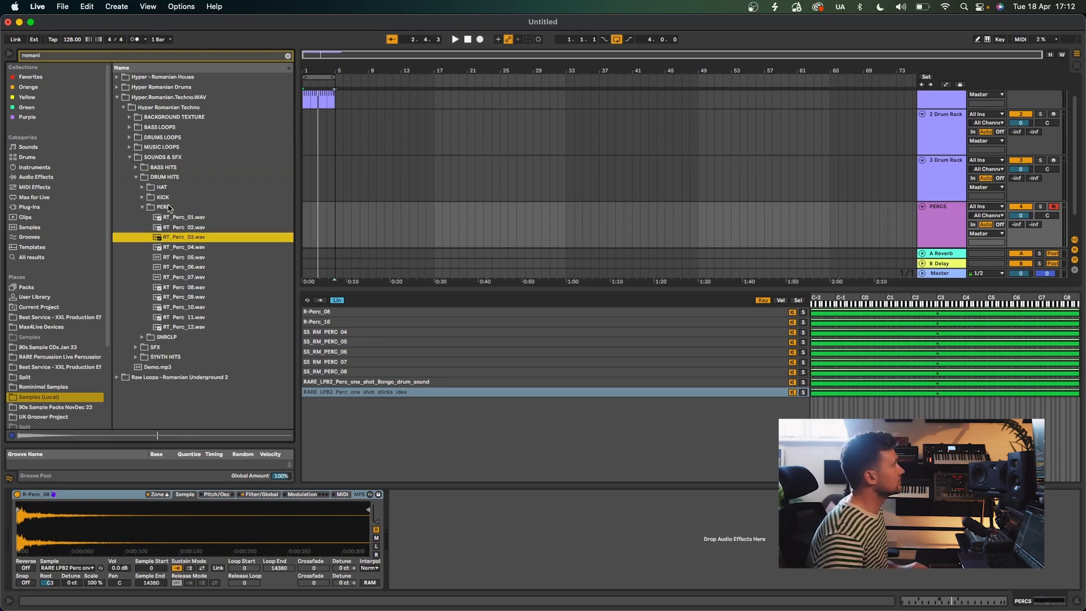
click(171, 219)
shift+click(190, 328)
drag(189, 328, 346, 416)
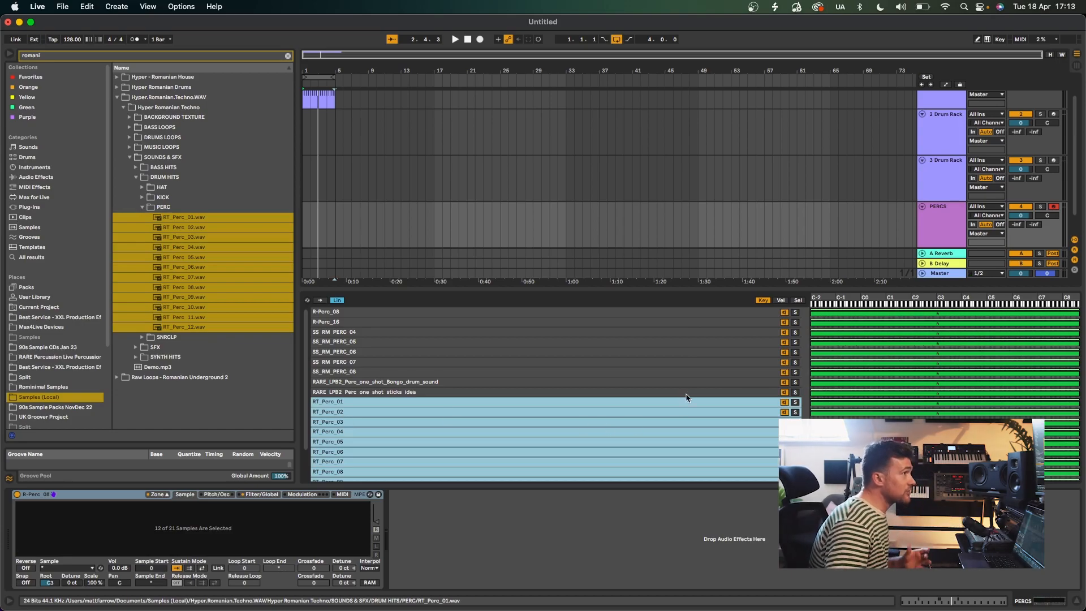
- Select all Sampler zones and distribute their sample-select ranges equally
click(623, 363)
key(super+a)
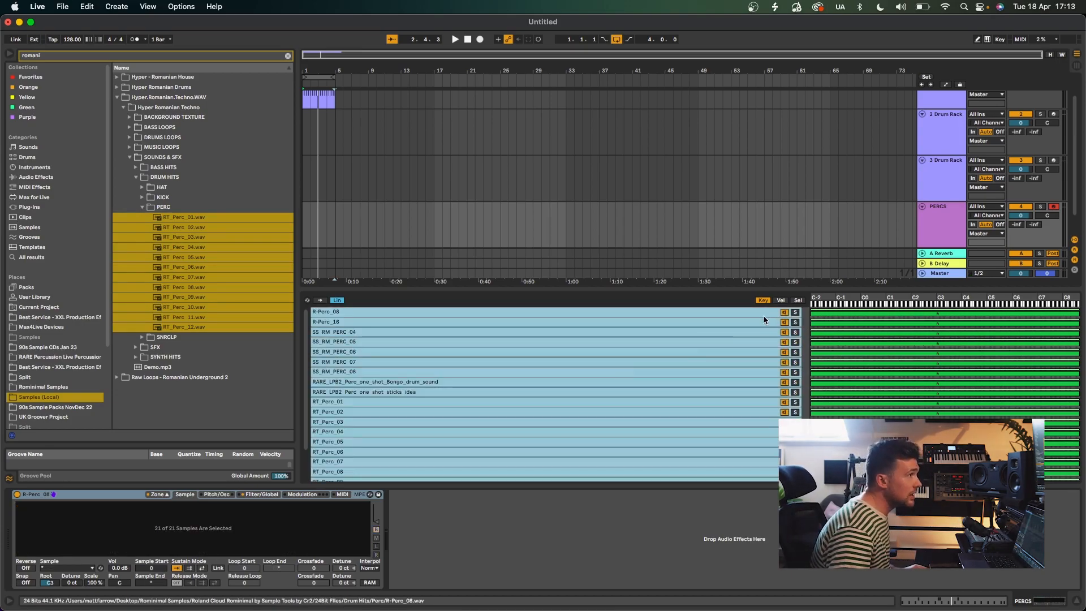
click(797, 301)
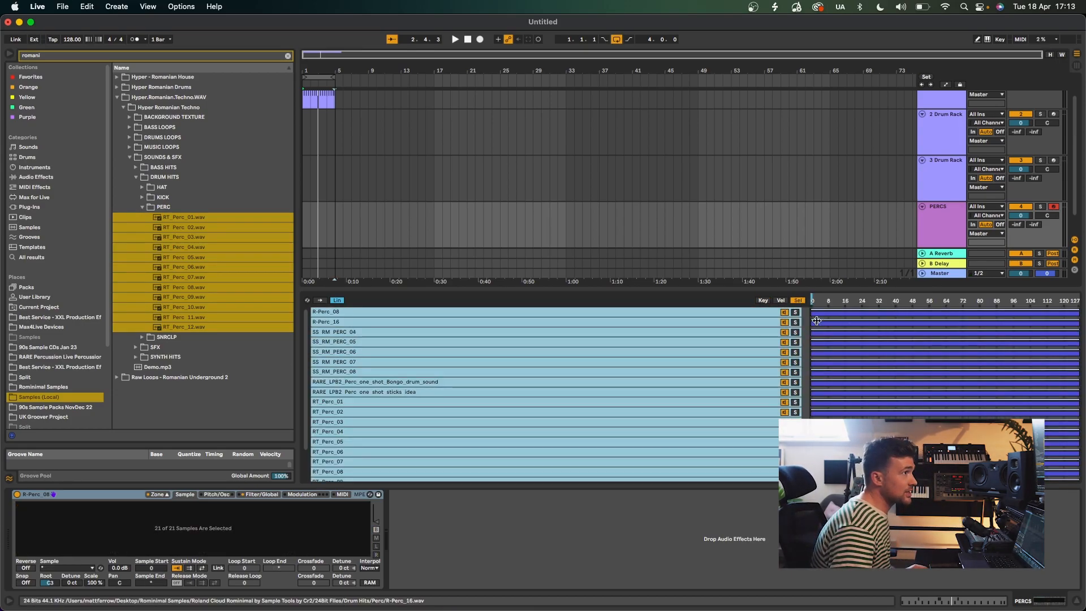
right_click(735, 321)
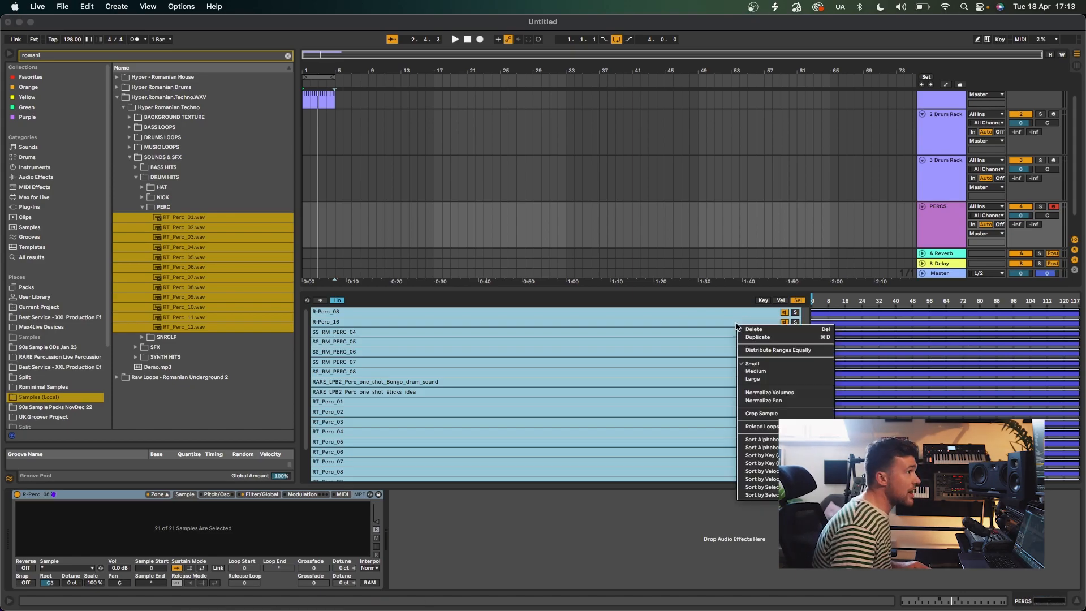
click(794, 353)
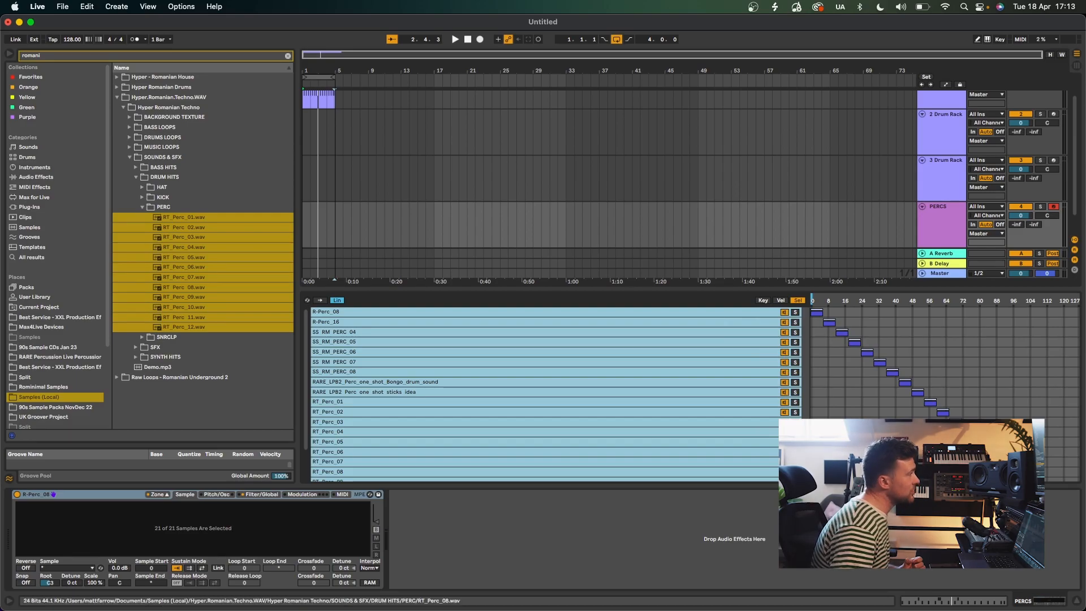
click(37, 495)
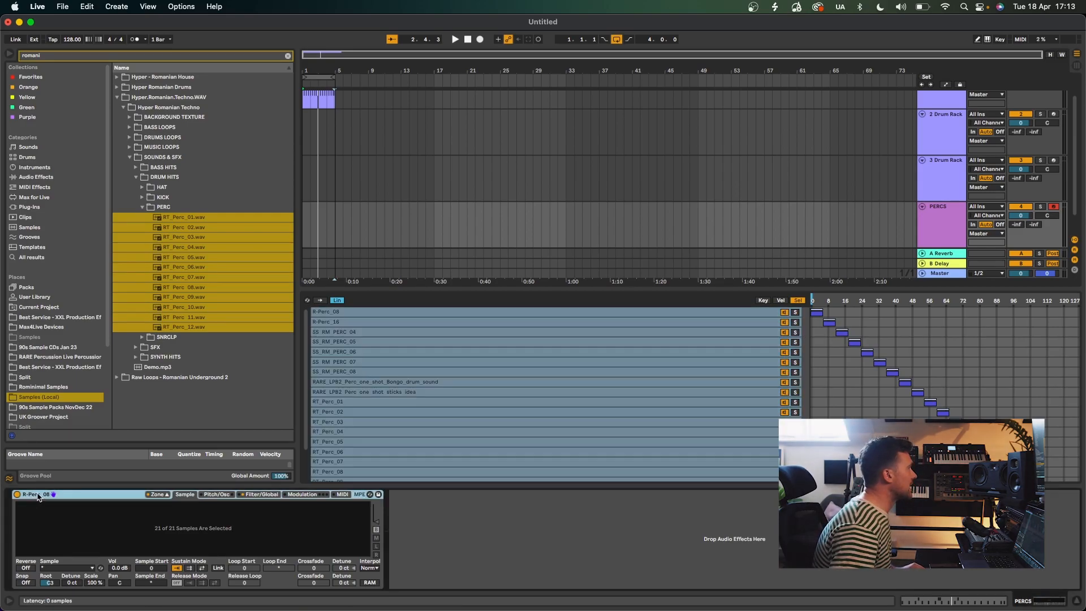
right_click(38, 495)
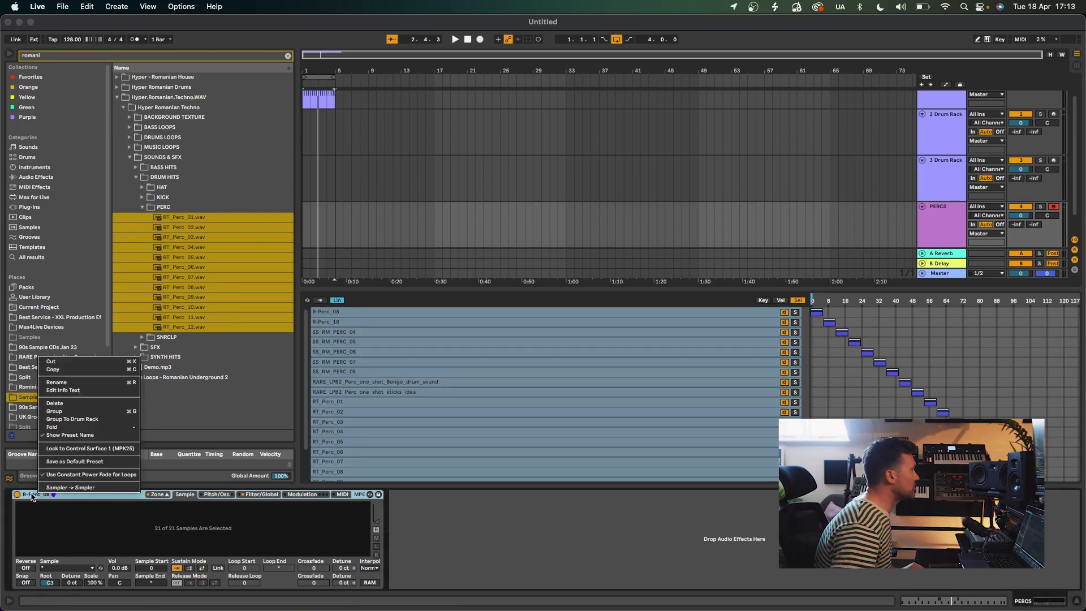
click(33, 498)
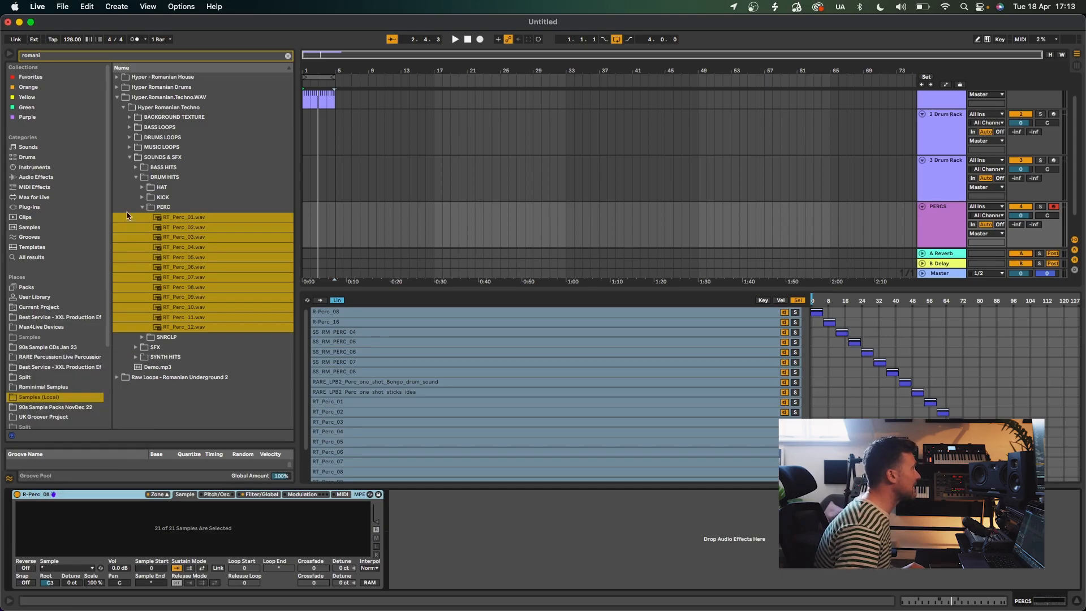
- Clear the "romani" search and find the Instrument Rack among the instruments by searching for "instrum"
click(34, 167)
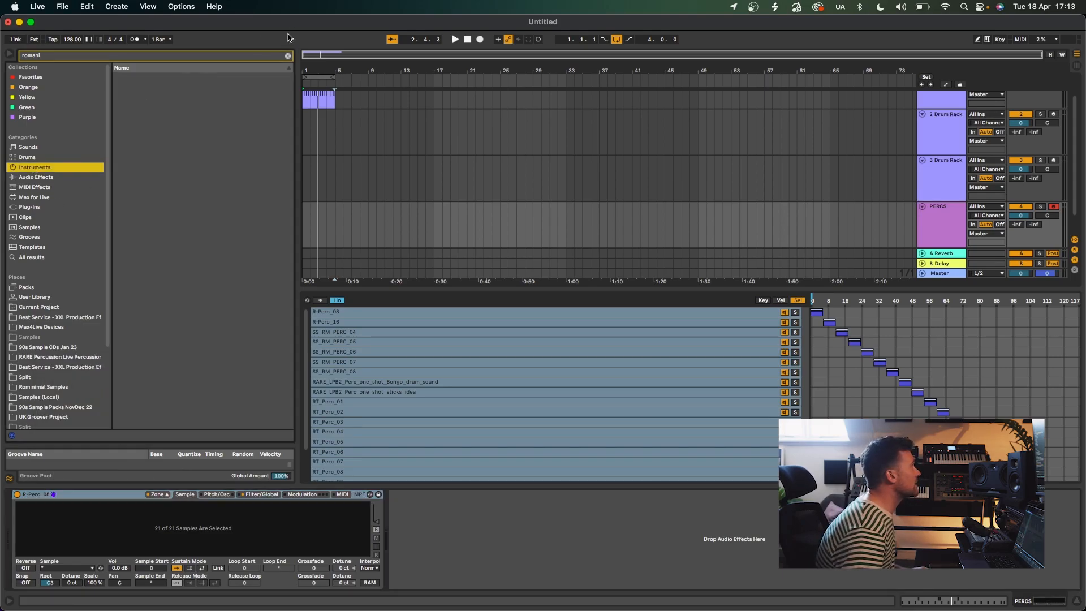
click(289, 56)
click(33, 188)
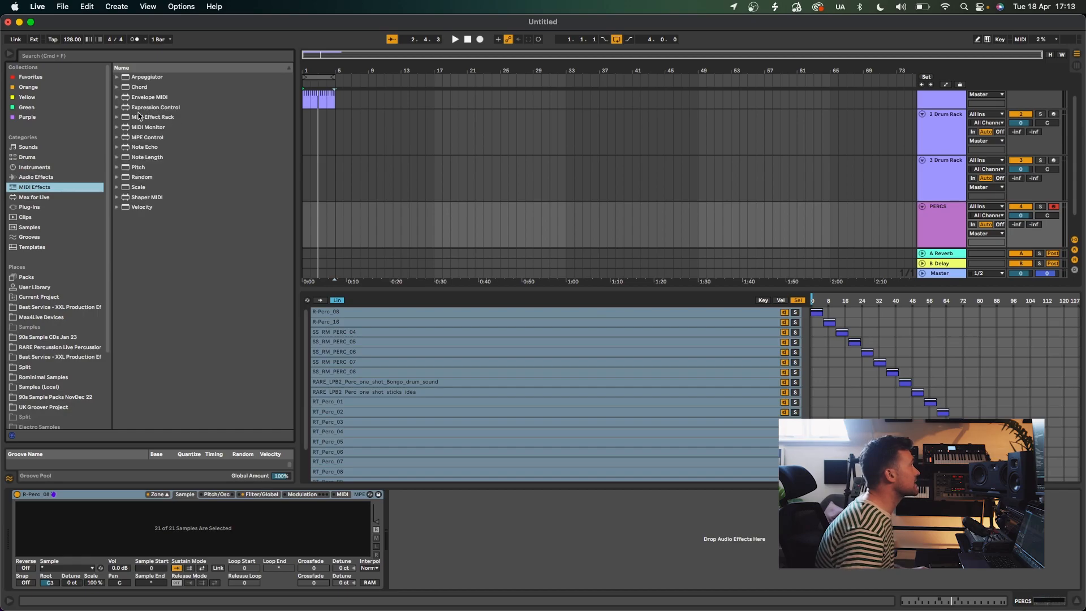
click(94, 57)
text(instrum)
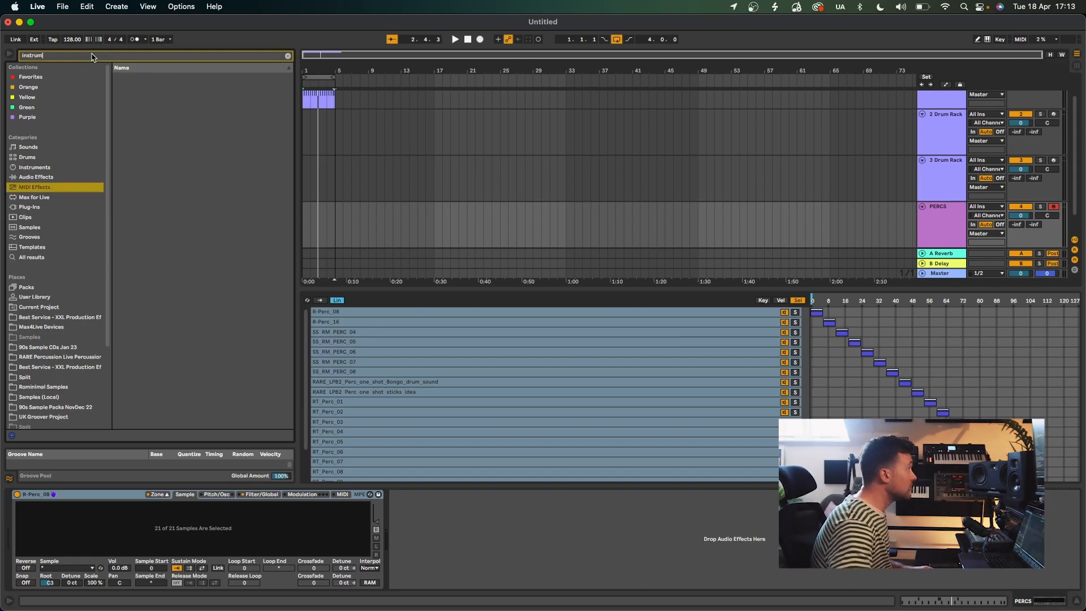
click(23, 167)
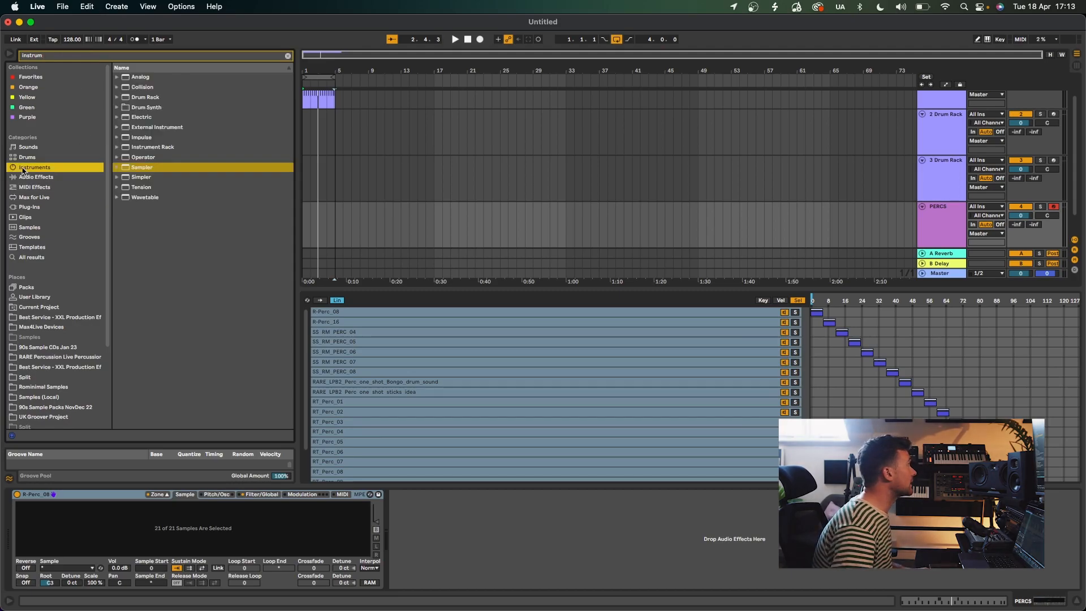
click(118, 147)
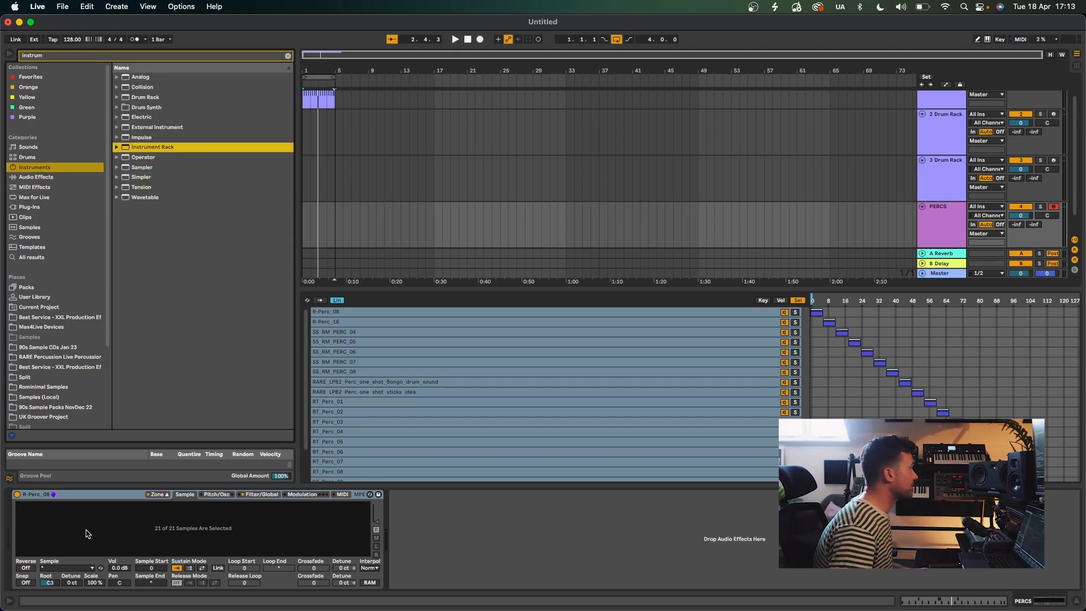
- Try adding an Instrument Rack to the PERCS track's device chain and undo both attempts
drag(152, 148, 92, 498)
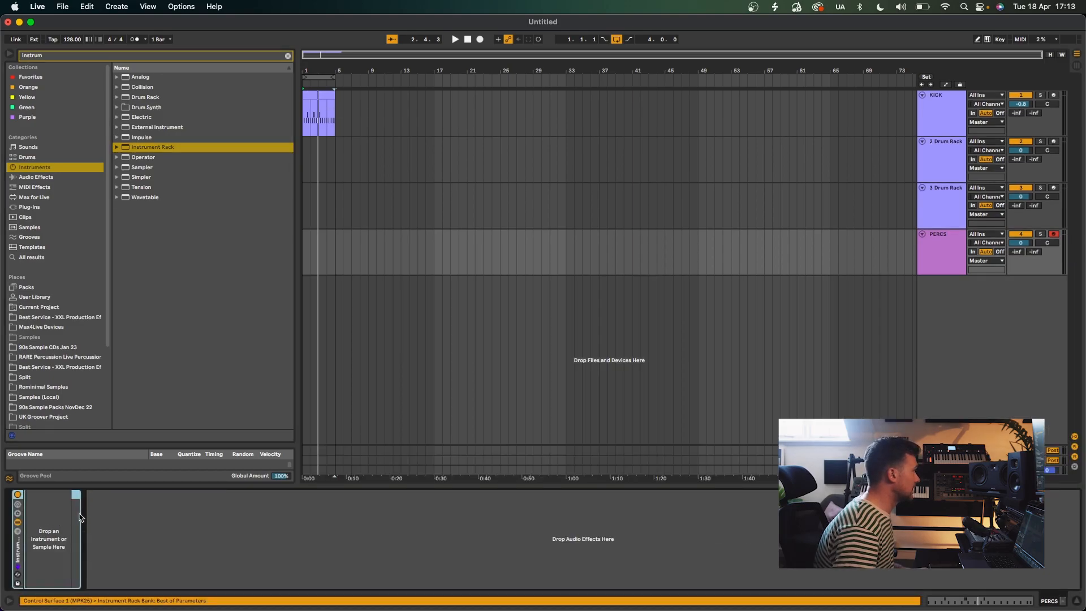
click(18, 519)
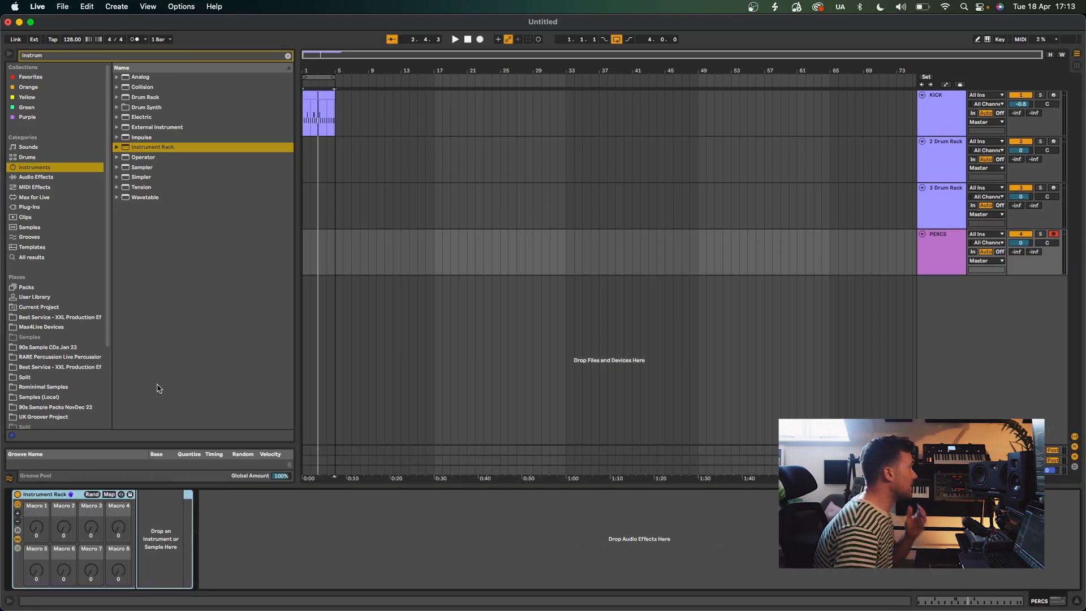
key(super+z)
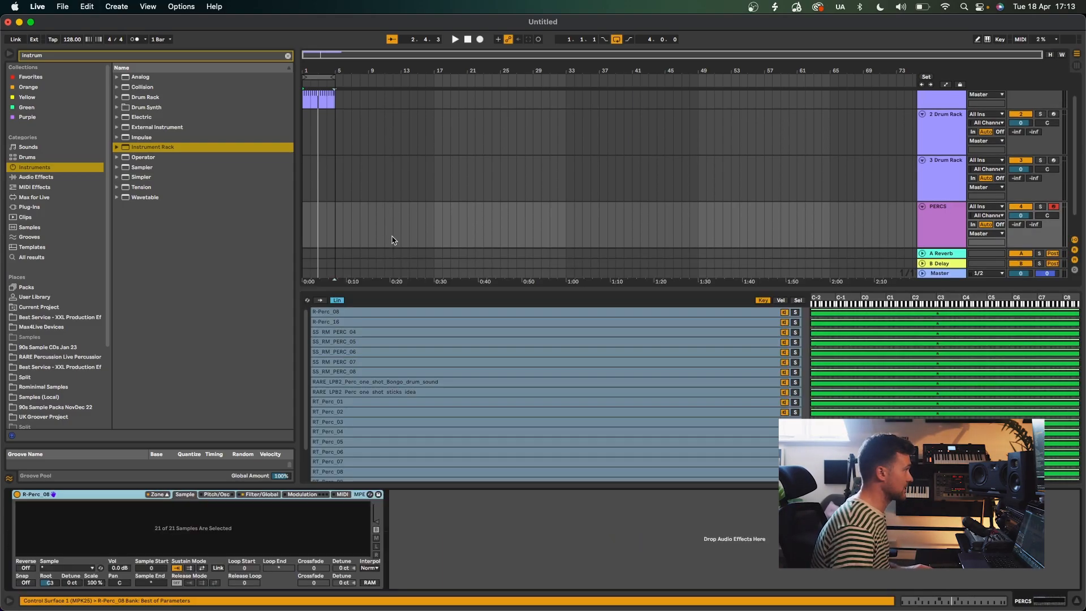
drag(168, 148, 481, 555)
key(super+z)
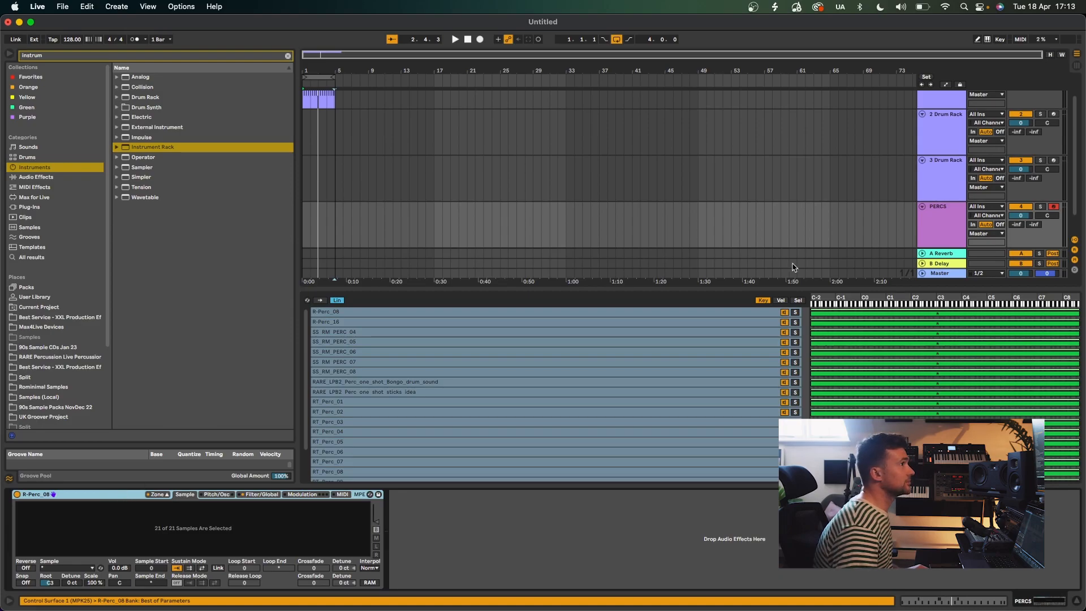
- Create a new MIDI track with an Instrument Rack and move the percussion Sampler from the PERCS track into it
key(super+shift+t)
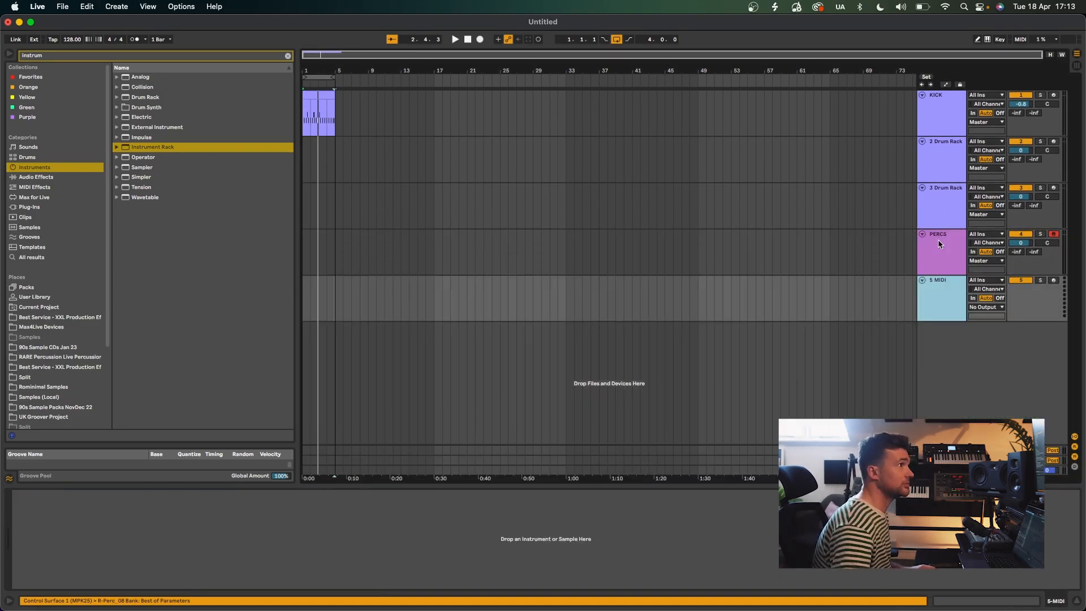
double_click(156, 149)
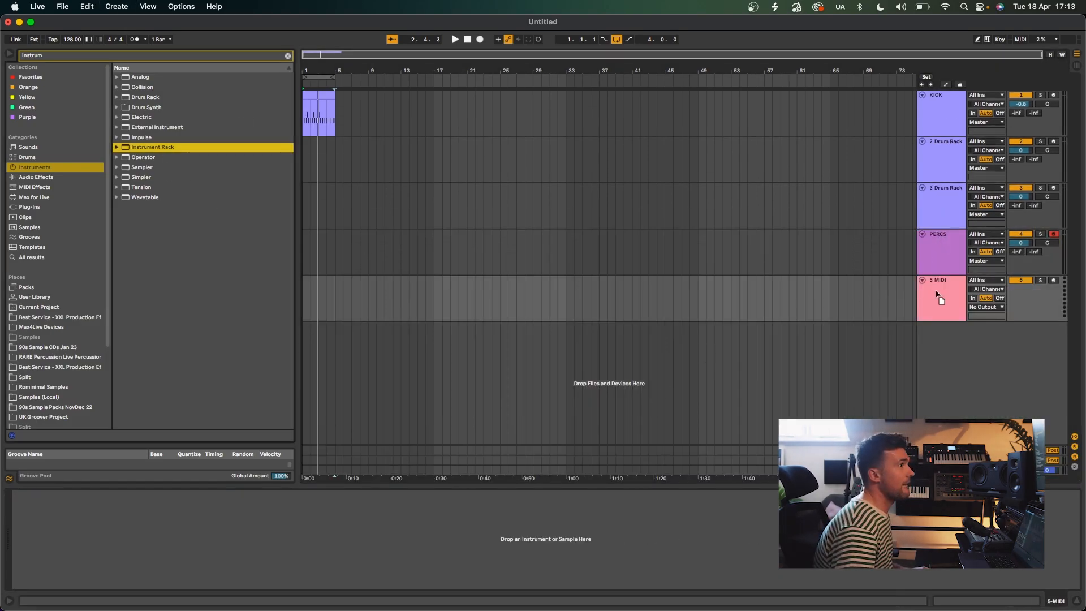
click(940, 256)
click(940, 254)
click(948, 237)
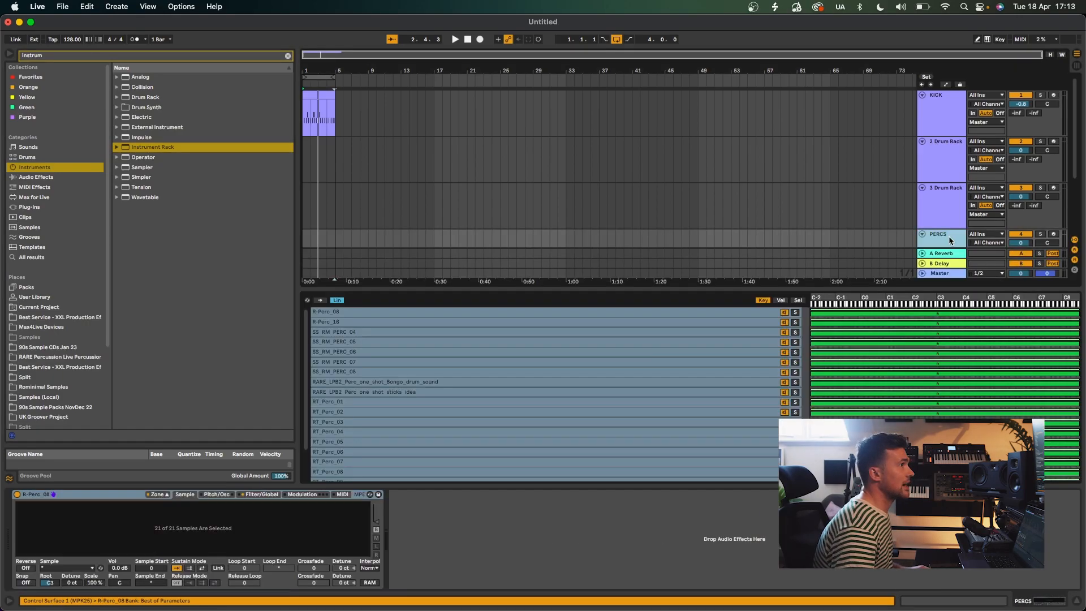
drag(72, 495, 942, 236)
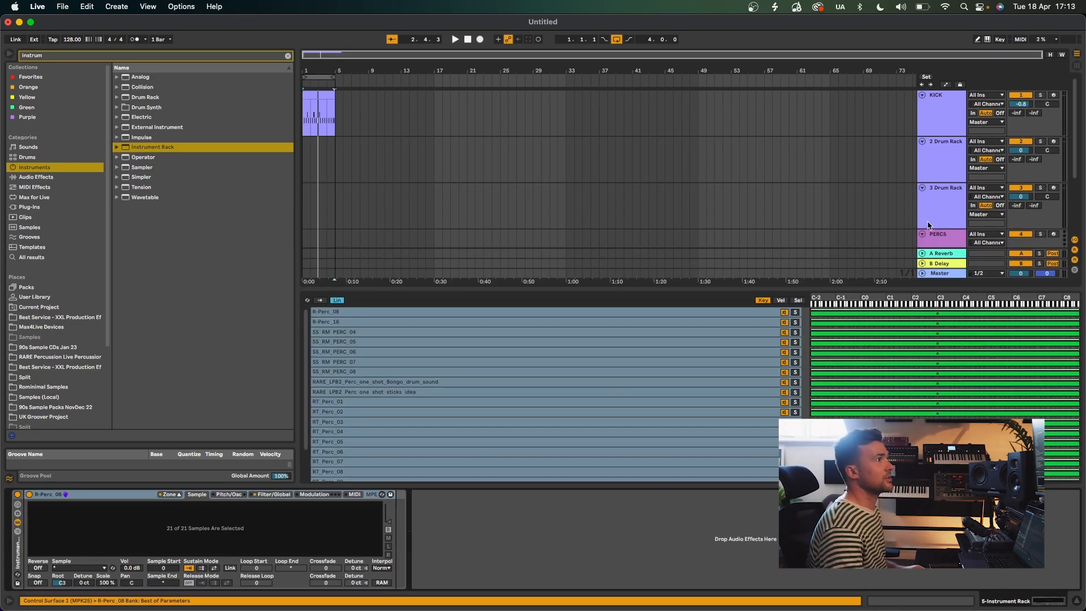
- Delete the old PERCS track and rename the new Instrument Rack track as PERCS
scroll(936, 223, down, 2)
drag(937, 224, 942, 159)
click(898, 234)
click(931, 244)
key(Delete)
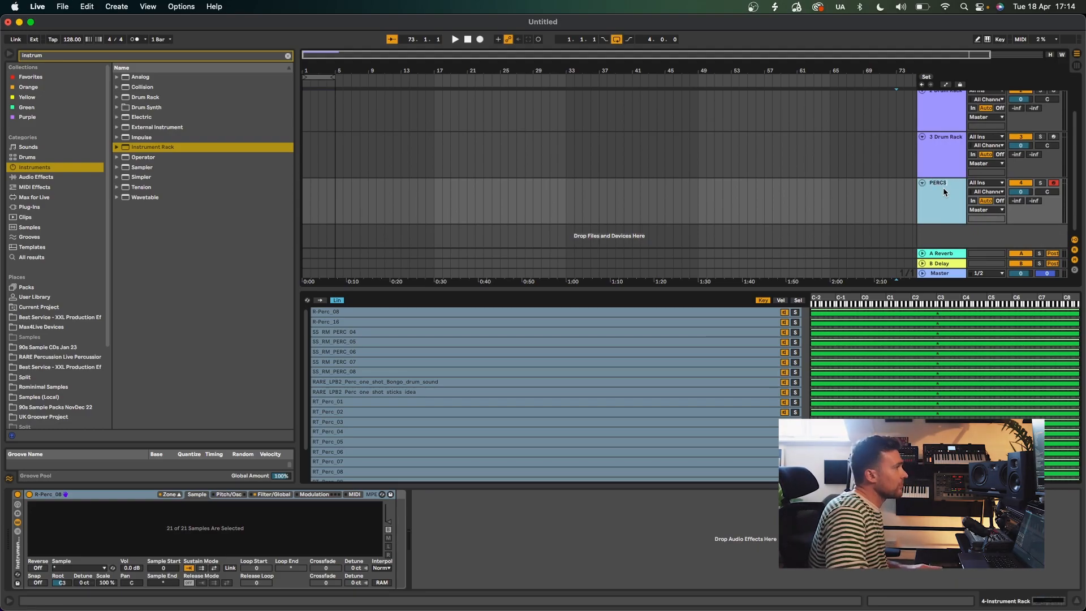
key(Return)
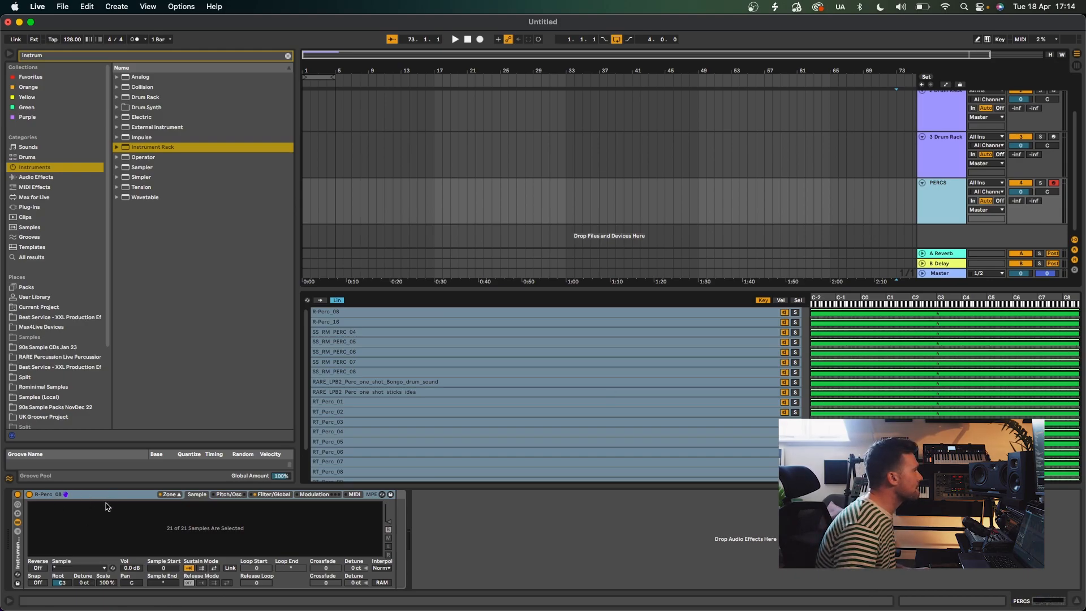
- Unfold the Sampler on the PERCS track and show the Instrument Rack's macro controls
double_click(84, 496)
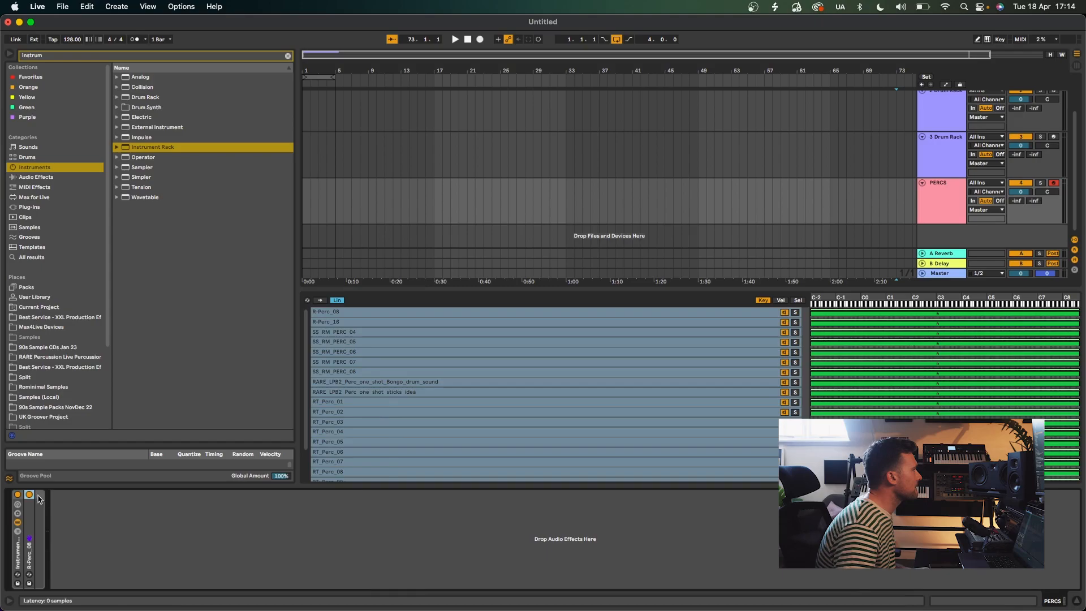
double_click(30, 512)
click(17, 504)
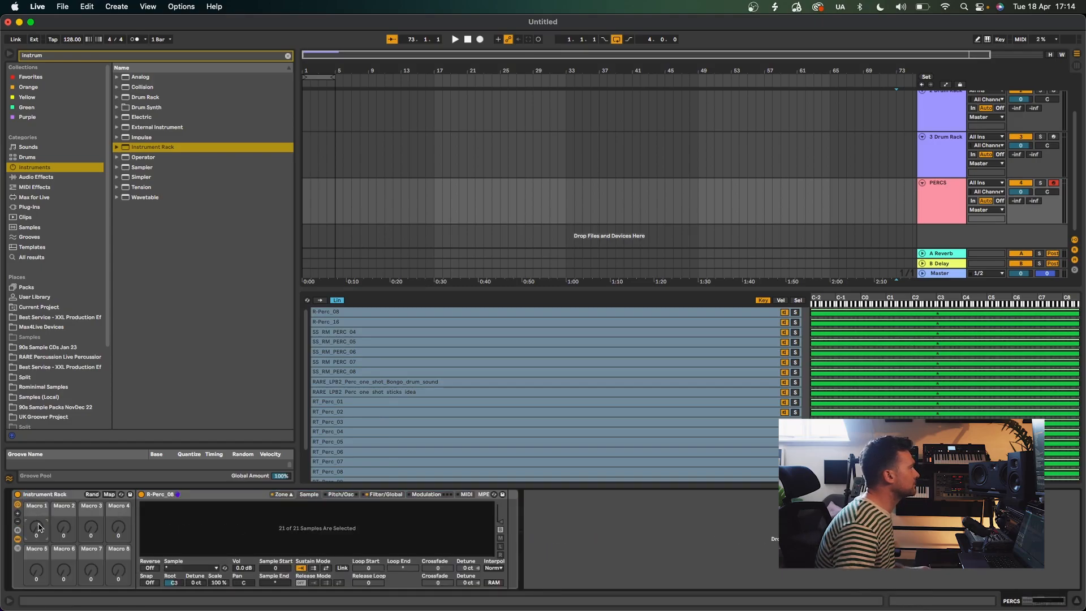
right_click(39, 529)
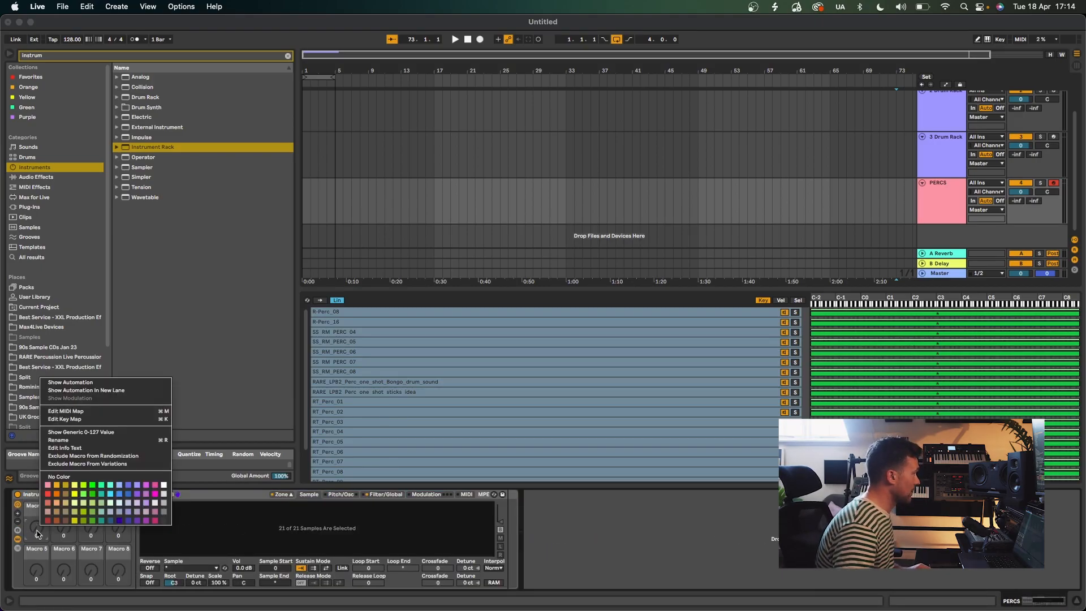
click(38, 534)
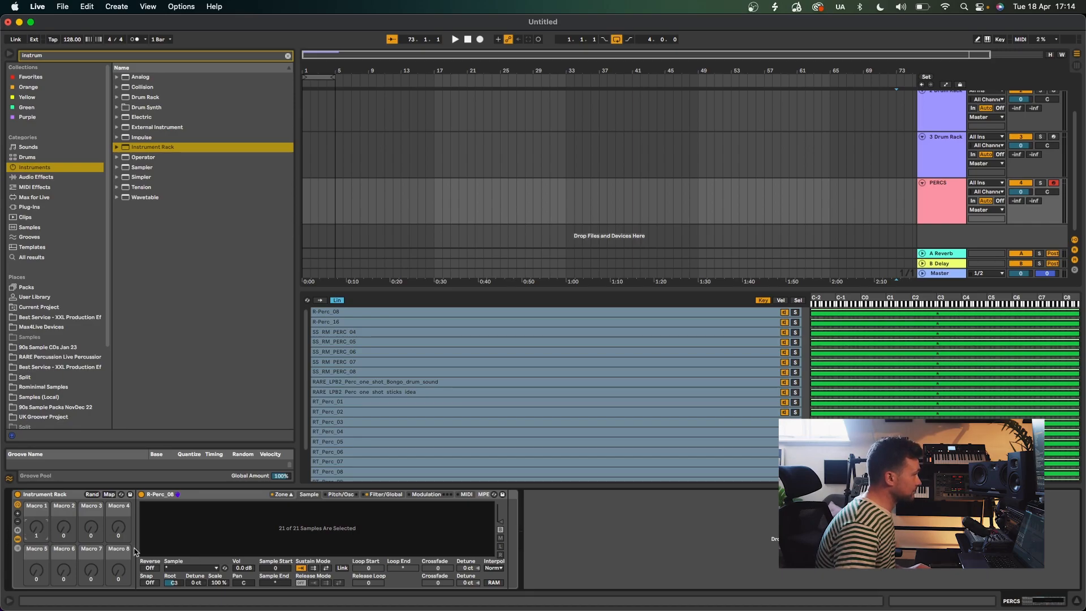
click(213, 569)
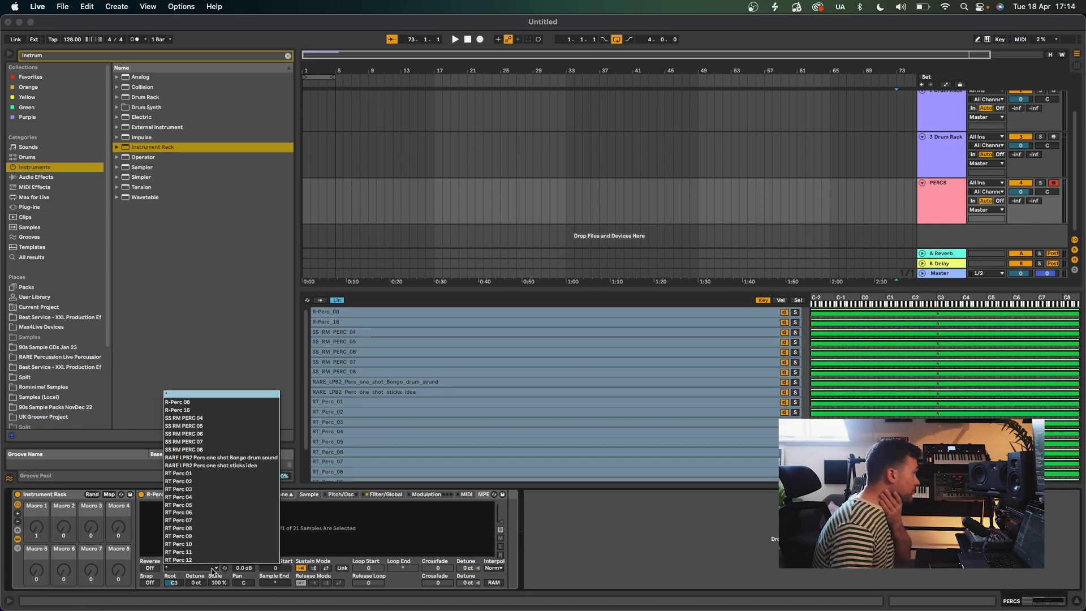
click(213, 569)
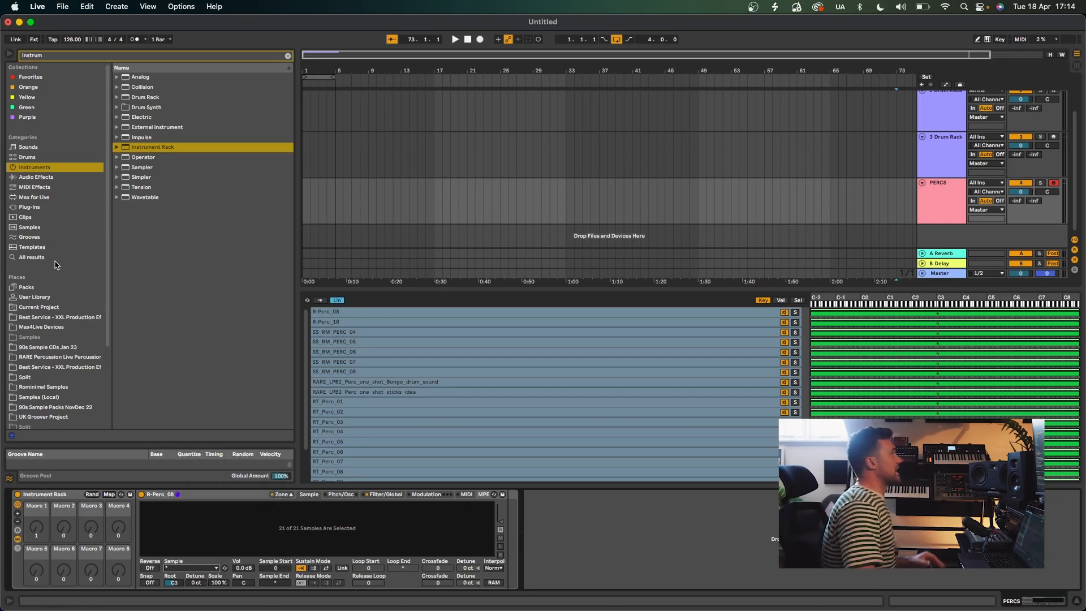
- Search for "lfo", find the LFO among the audio effects, and add it after the Instrument Rack on PERCS
click(32, 187)
click(151, 56)
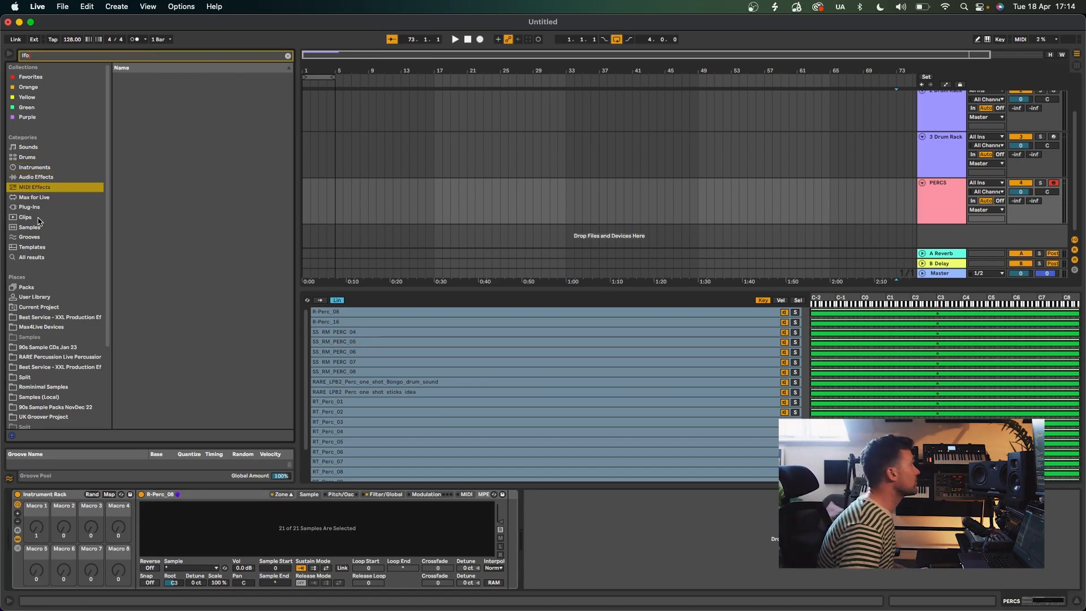
click(45, 199)
click(118, 78)
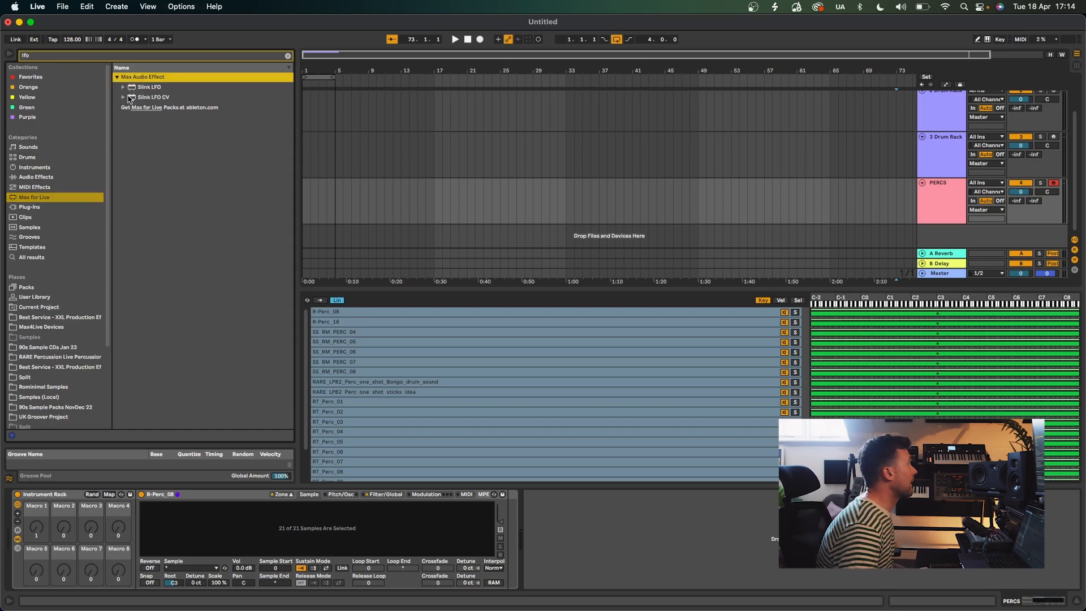
click(32, 168)
click(31, 178)
click(30, 187)
click(32, 177)
scroll(89, 92, down, 1)
click(117, 77)
click(141, 88)
drag(429, 355, 607, 480)
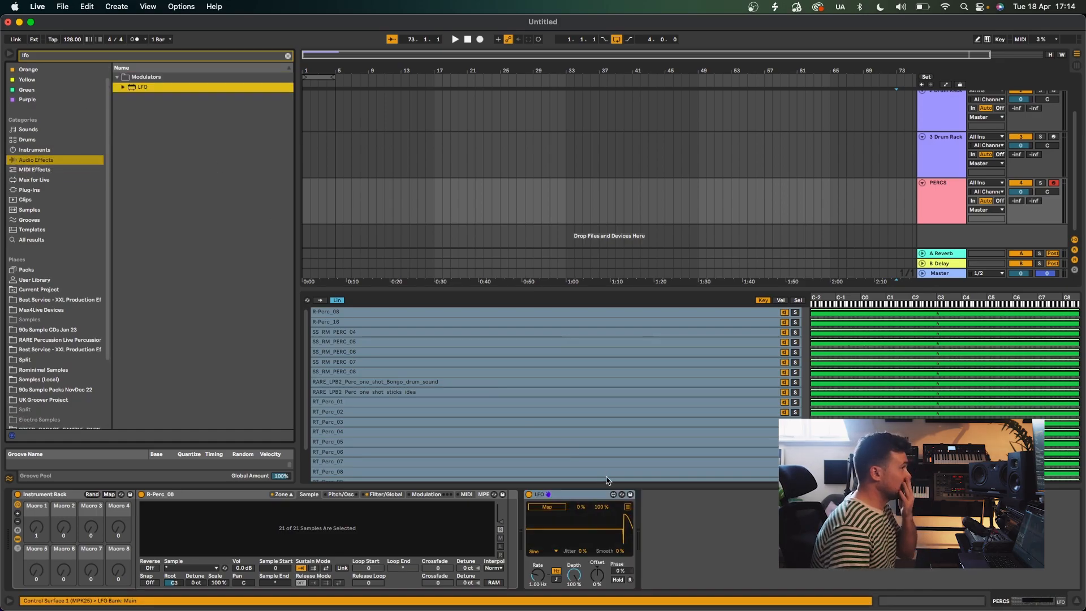
- Map the LFO to Macro 1 of the Instrument Rack
click(561, 506)
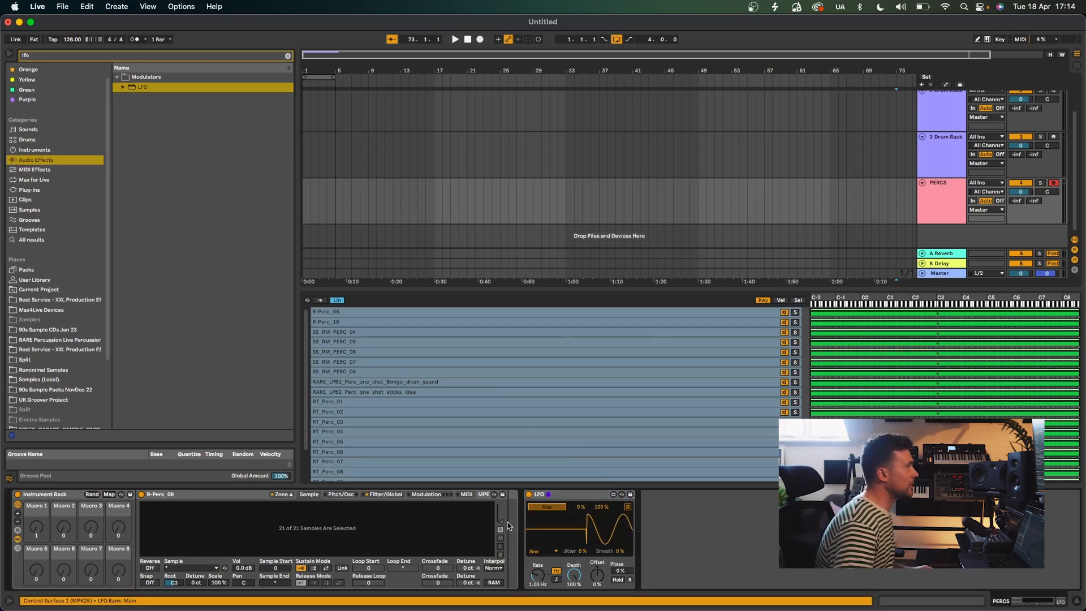
click(183, 569)
click(175, 570)
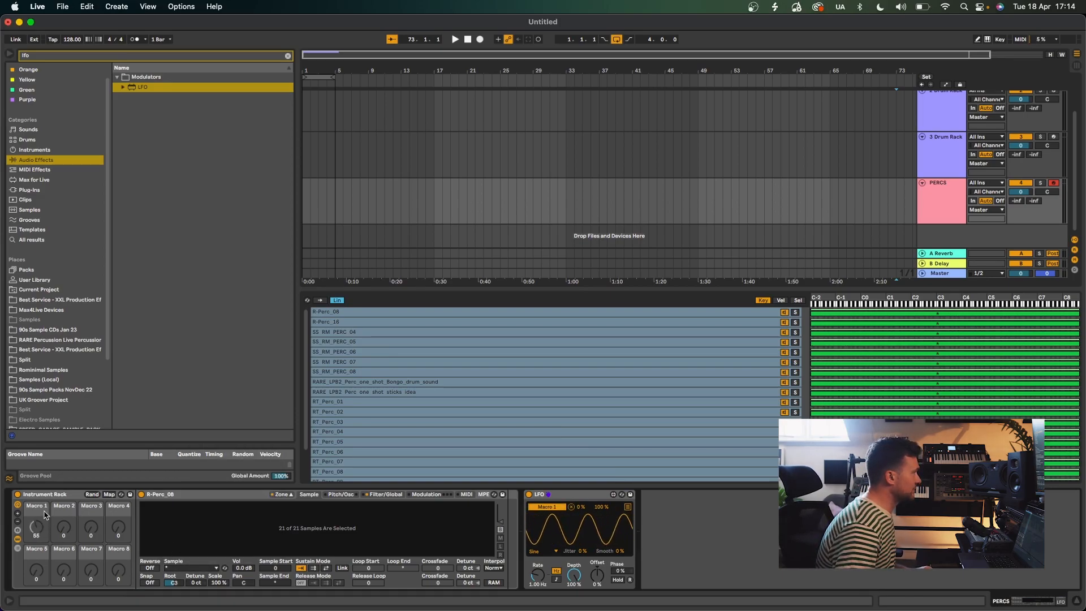
- Map the Sampler's sample selector to Macro 1 of the Instrument Rack
click(110, 494)
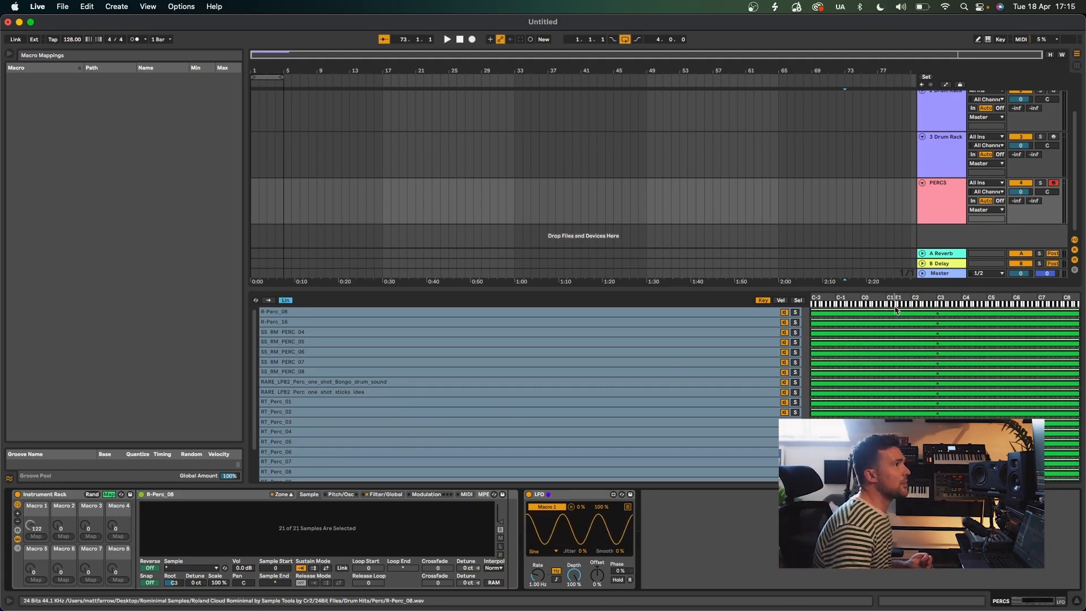
click(797, 300)
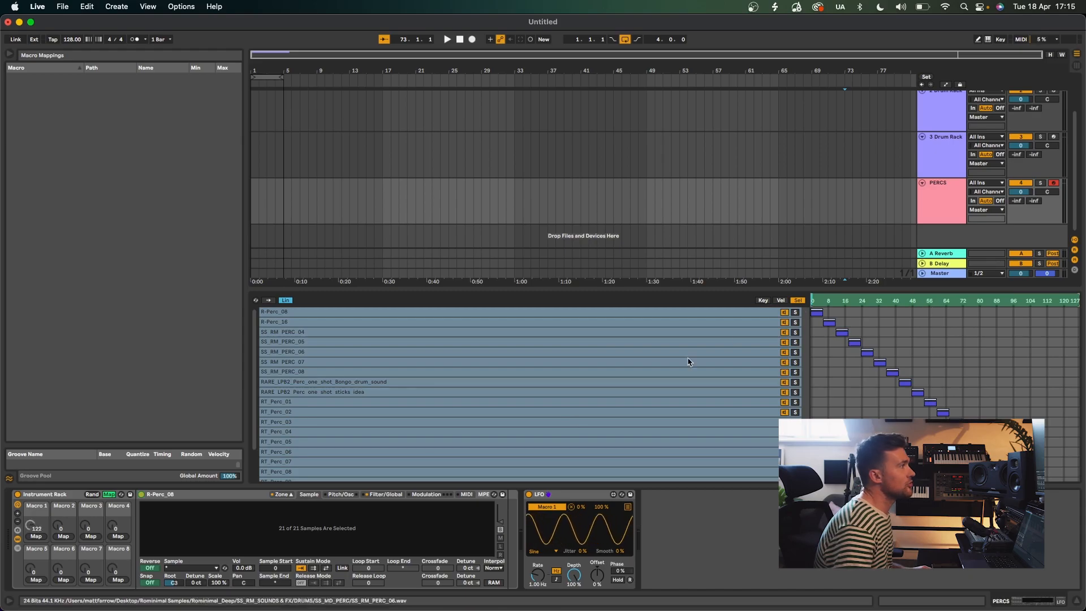
click(36, 536)
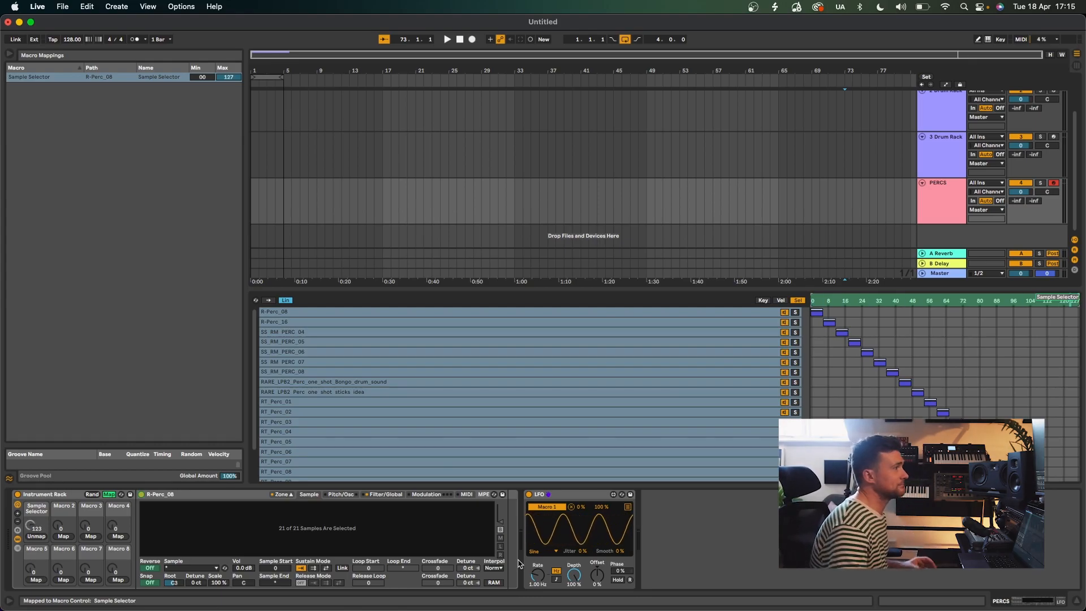
- Set the LFO's depth to 87.4% and its tempo-synced rate to 1/2, and leave macro mapping
drag(580, 581, 580, 591)
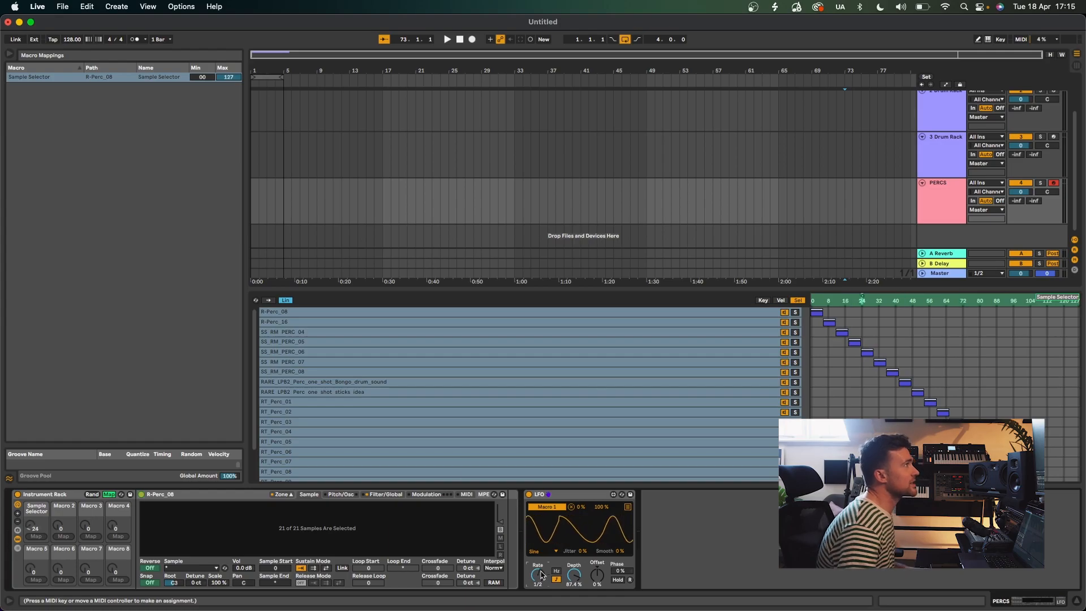
click(9, 55)
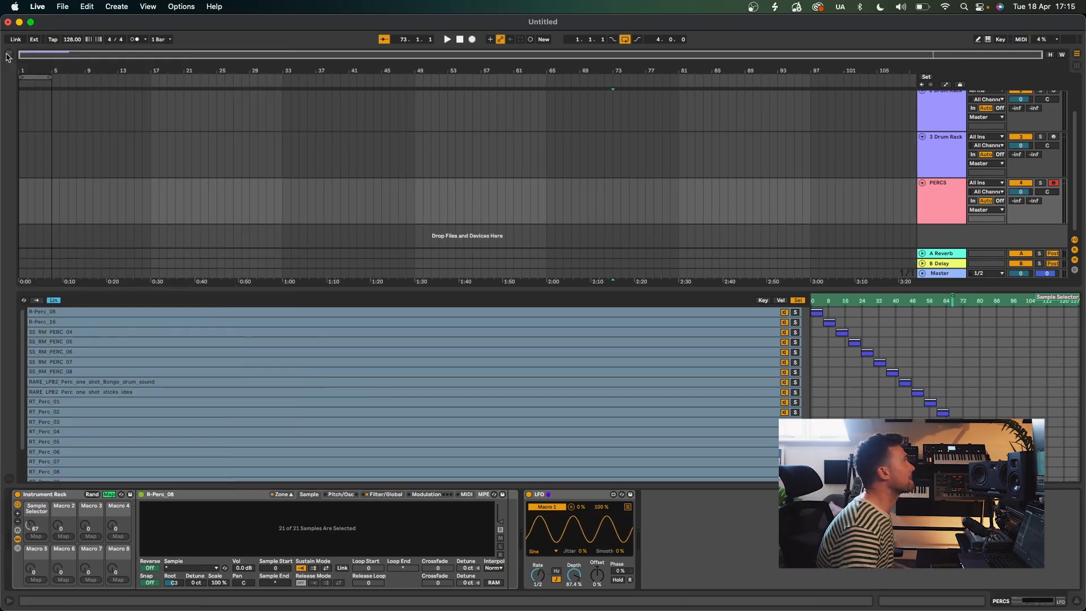
click(108, 495)
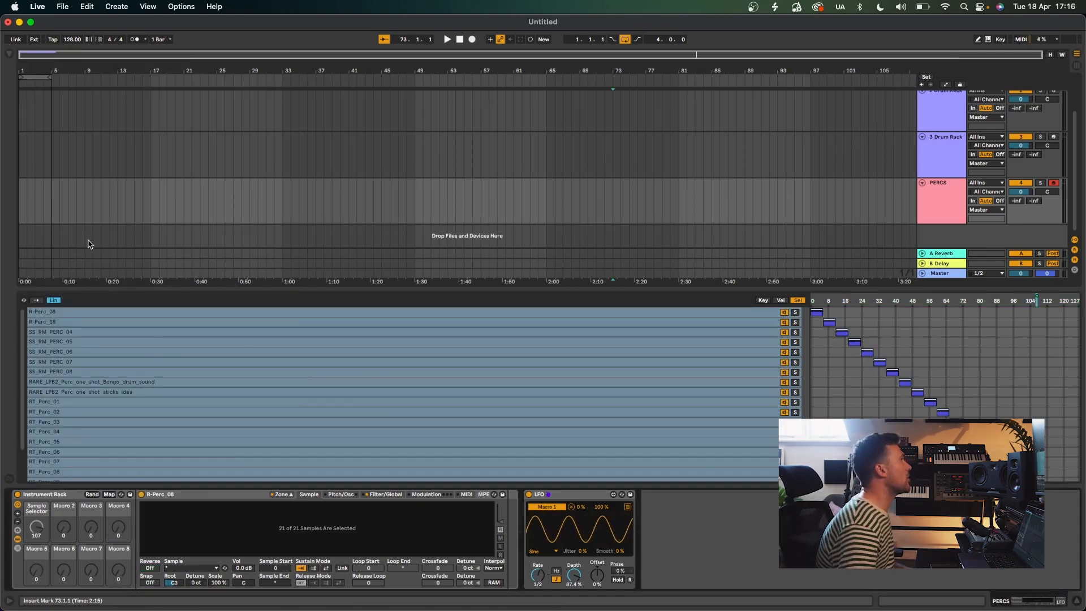
- Make more room for the arrangement and create an empty four-bar MIDI clip on PERCS from bar 1 to bar 5
click(10, 55)
drag(342, 289, 343, 389)
drag(336, 269, 229, 264)
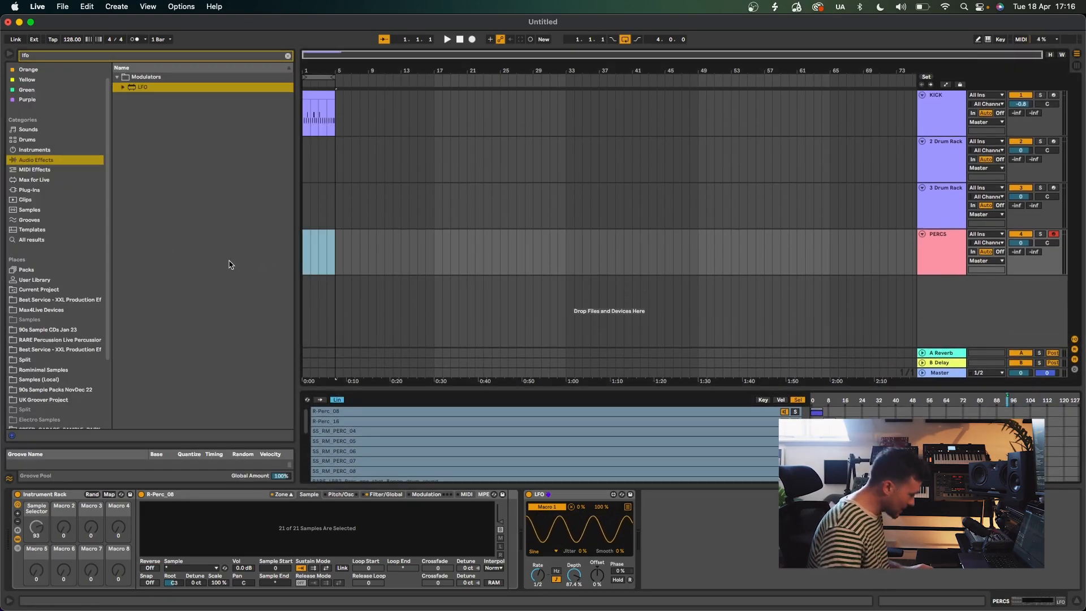
key(super+shift+m)
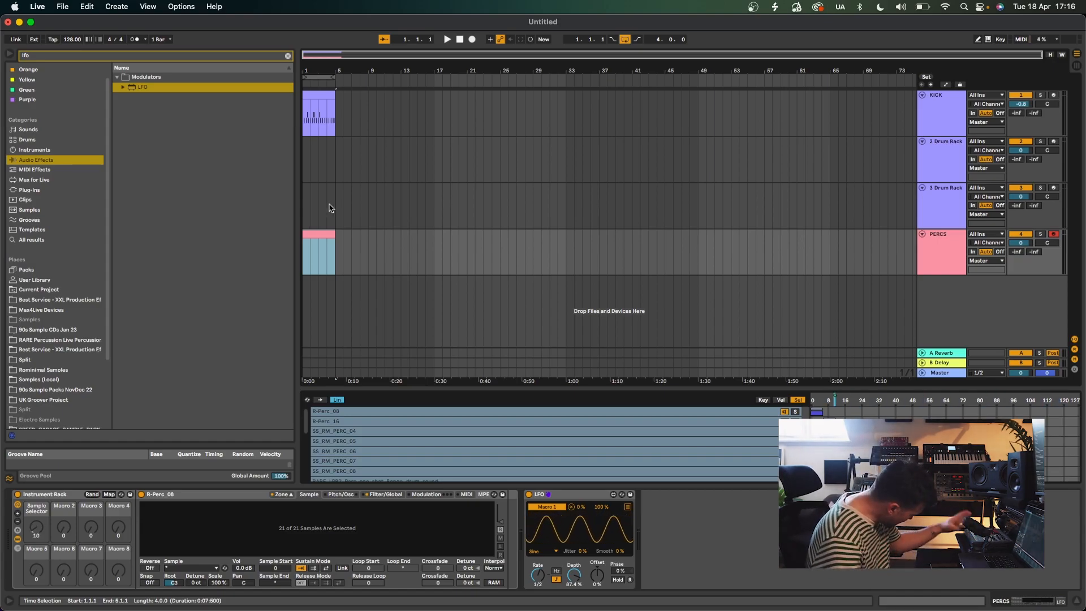
- Open the PERCS clip and draw sixteenth notes on G2 and F#2 across bar 1 while the loop plays
key(space)
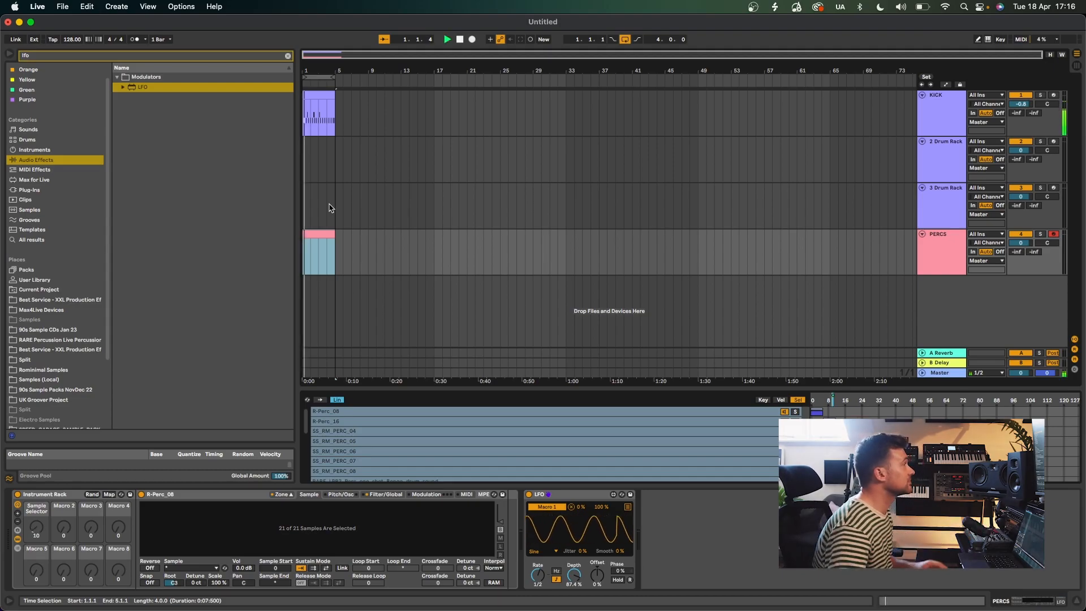
double_click(318, 234)
key(b)
click(164, 455)
click(192, 460)
click(233, 456)
key(space)
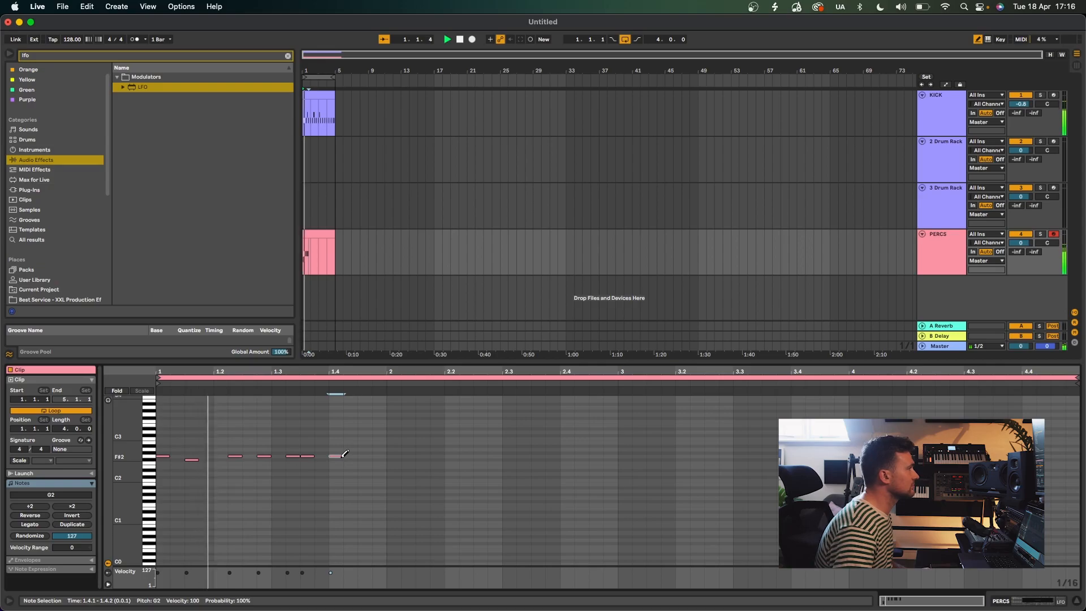
key(XF86AudioRaiseVolume)
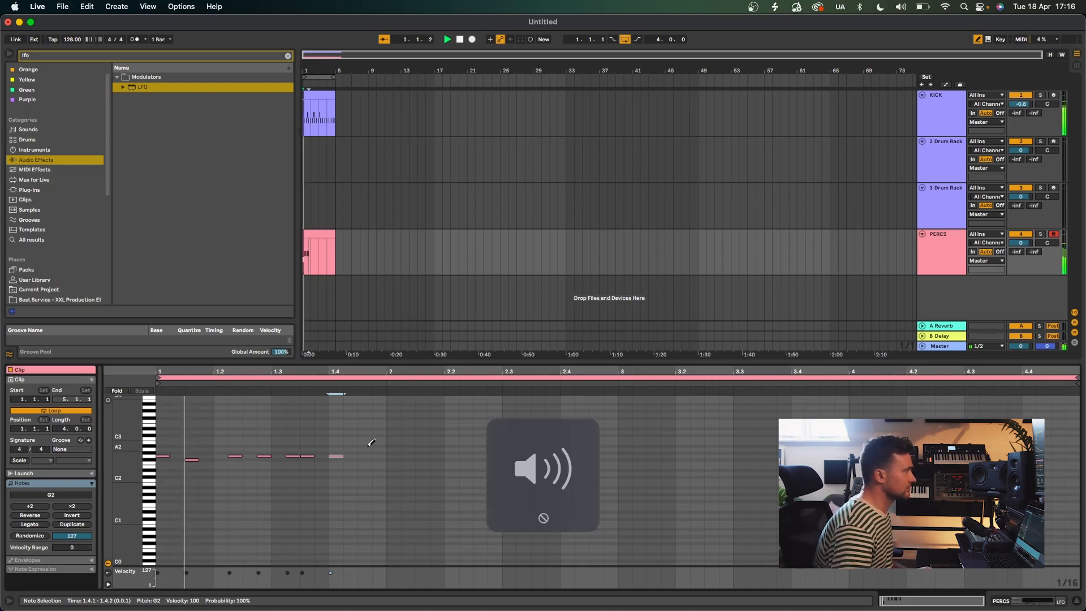
- Draw sixteenth notes on F#2, A2 and G#2 across bar 2, and add an A#2 note at 1.1.4
click(423, 459)
click(480, 449)
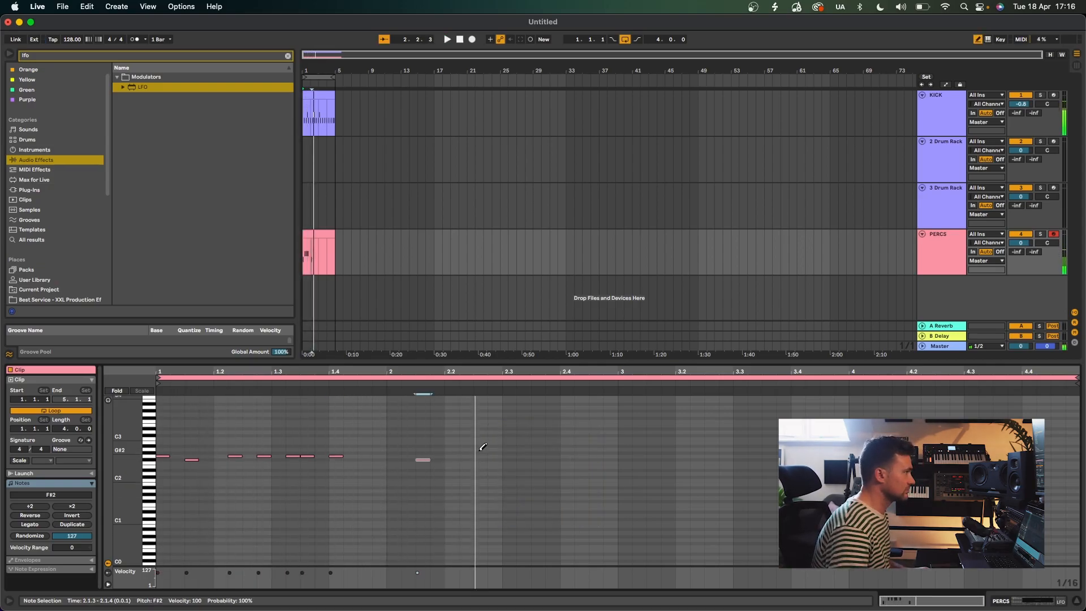
click(538, 452)
click(544, 450)
click(581, 449)
click(610, 450)
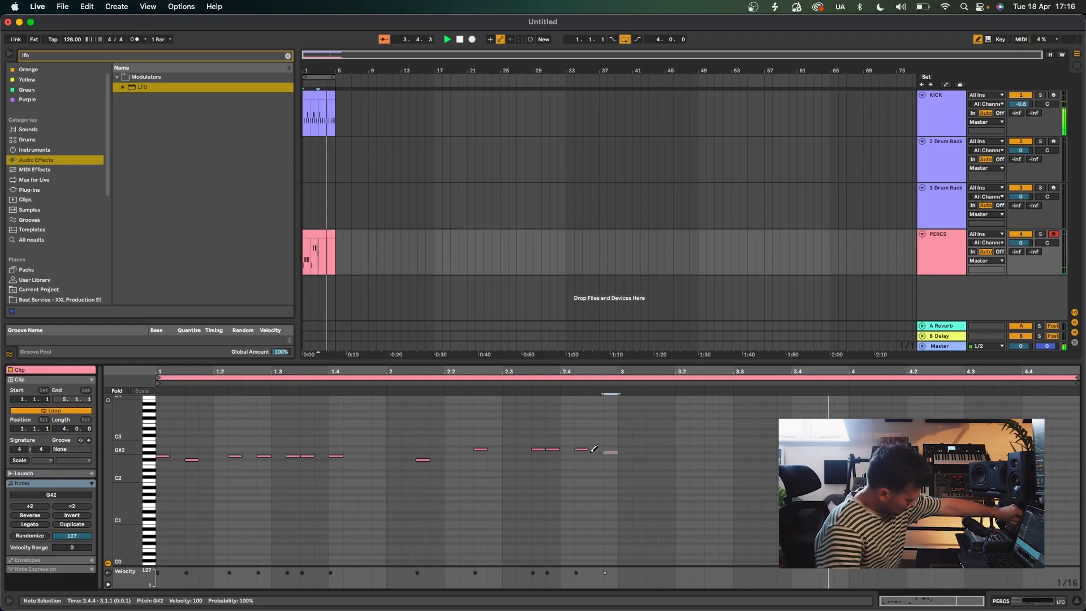
click(207, 446)
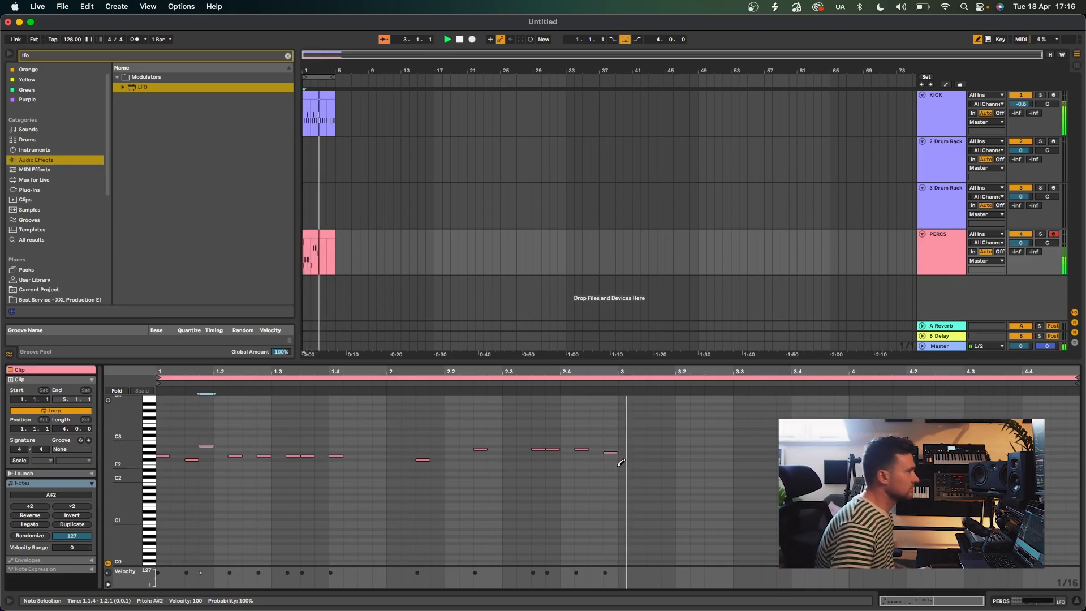
- Duplicate all the percussion notes and move the copy to start at bar 3, one semitone higher, and play the loop
key(b)
key(super+a)
key(super+d)
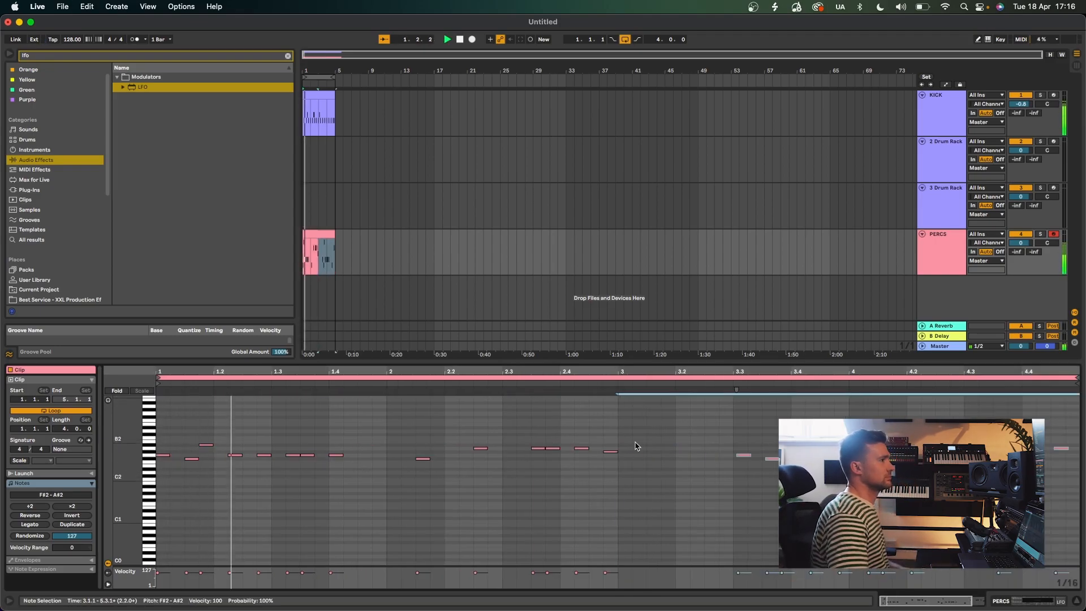
drag(743, 456, 626, 453)
key(space)
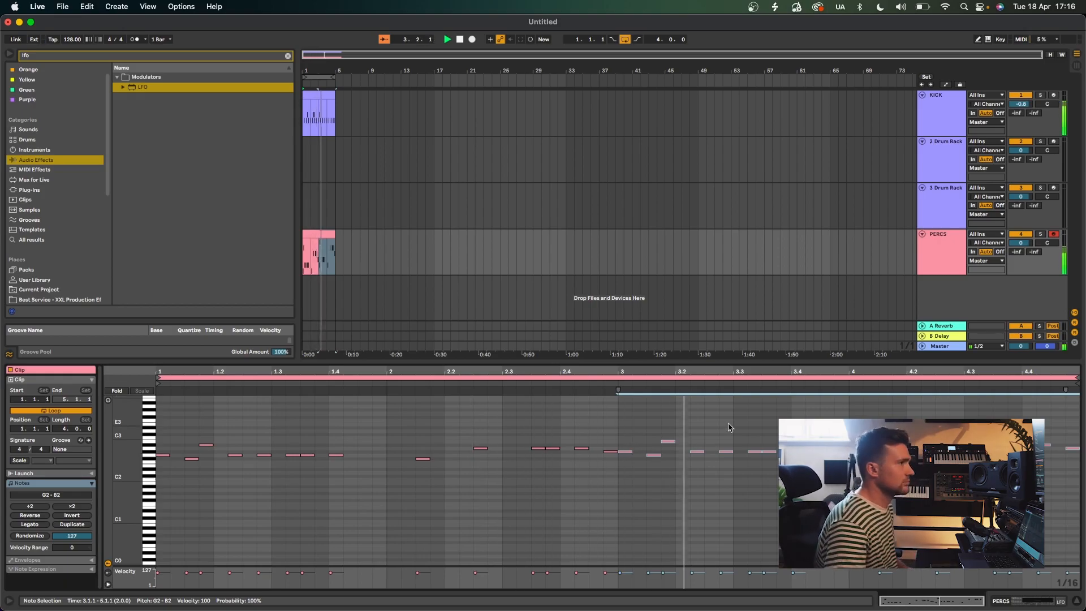
- Return to the PERCS device chain and hide the Sampler's zone editor
click(932, 259)
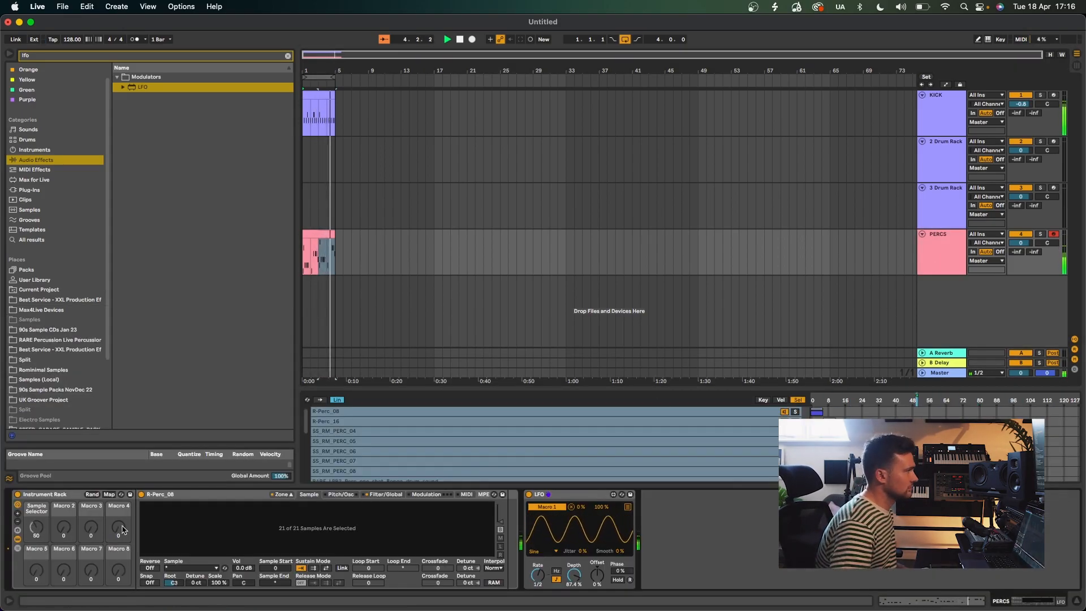
click(280, 496)
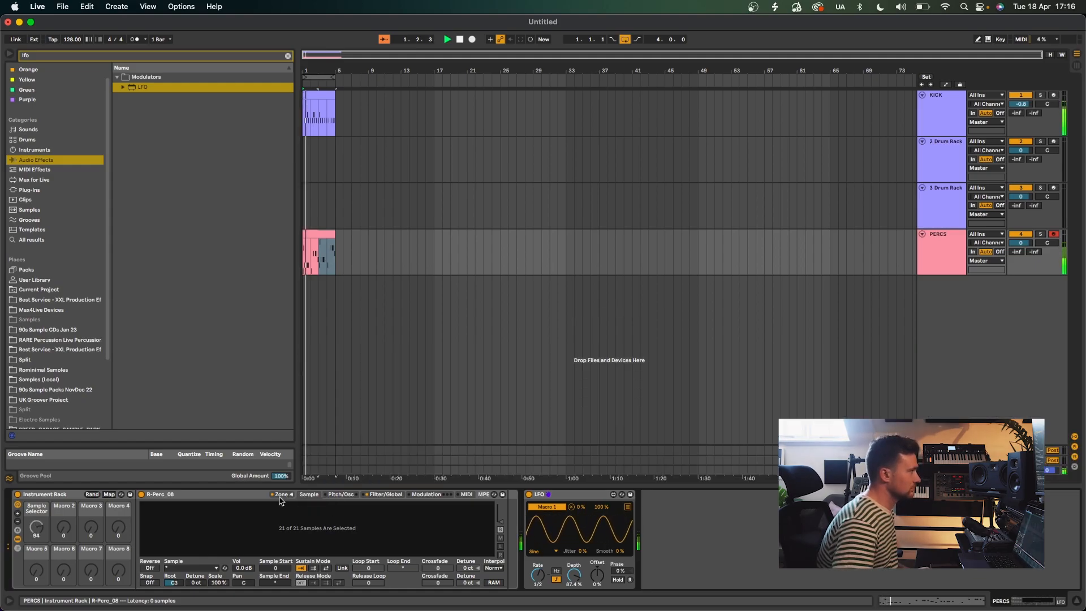
- Show the Sampler's zone editor, enlarge it, and select the samples RT_Perc_02 and R-Perc_08 in turn to view their waveforms
click(281, 494)
drag(532, 381, 532, 252)
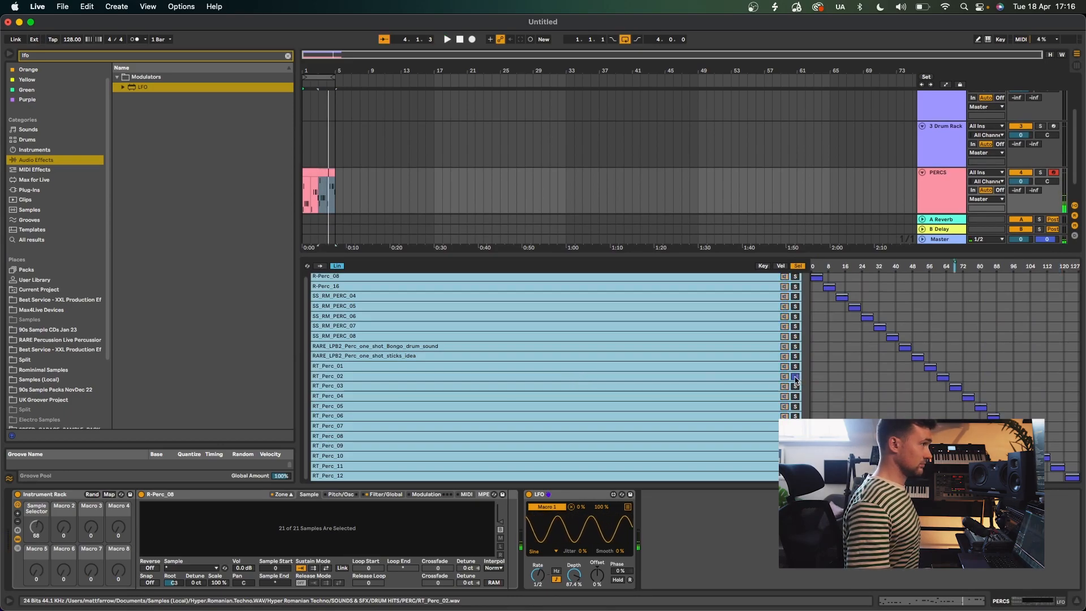
click(341, 377)
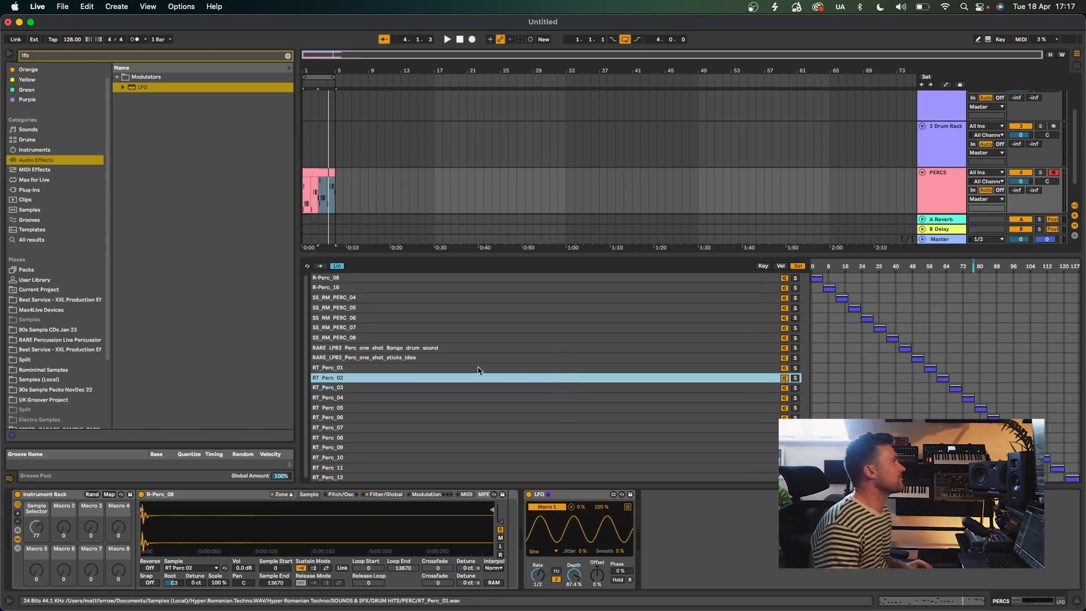
click(338, 277)
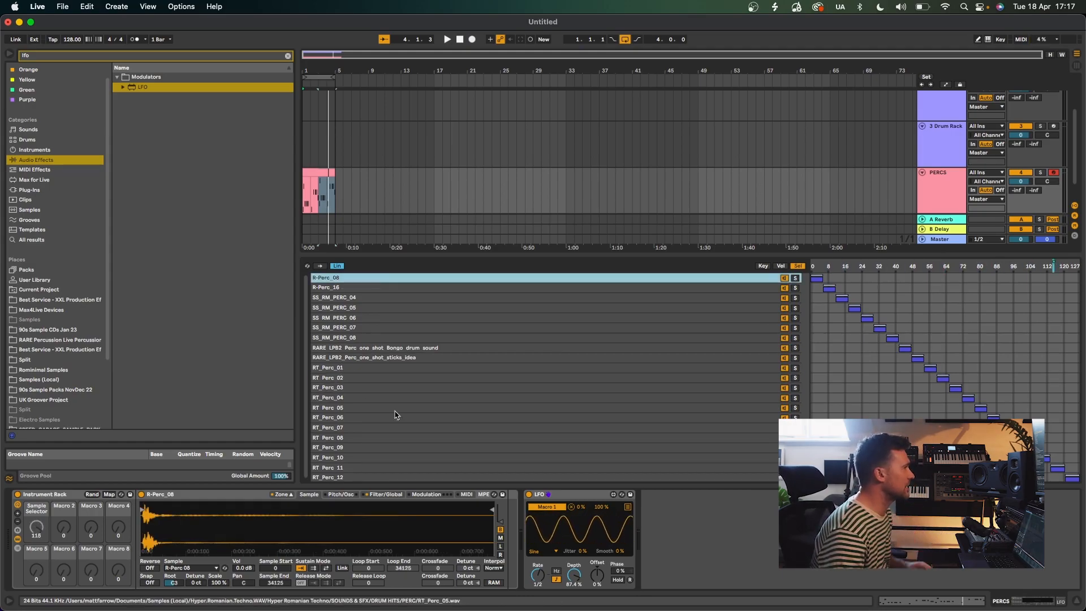
- Return to the PERCS clip and delete the notes at 1.3.3, 1.1.3 and 2.1.3 while the loop plays
click(312, 496)
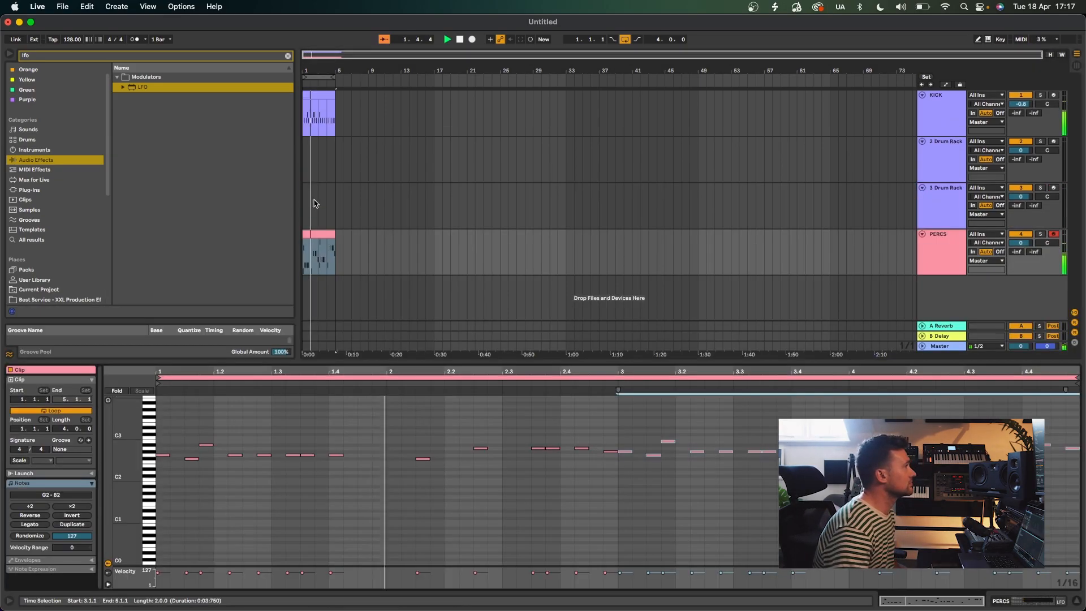
click(305, 455)
click(315, 475)
key(space)
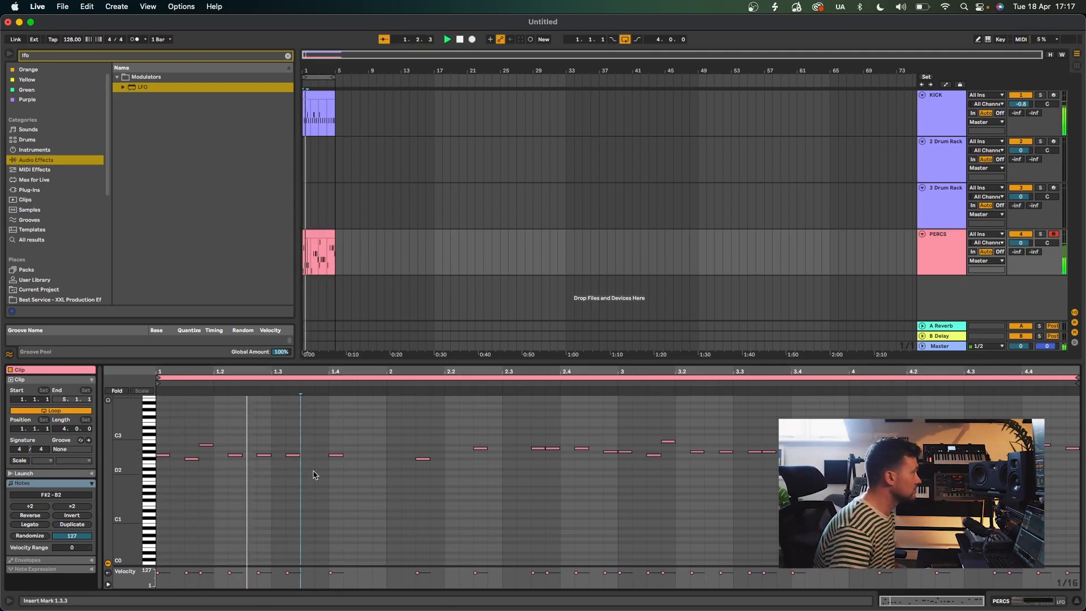
click(192, 458)
key(Delete)
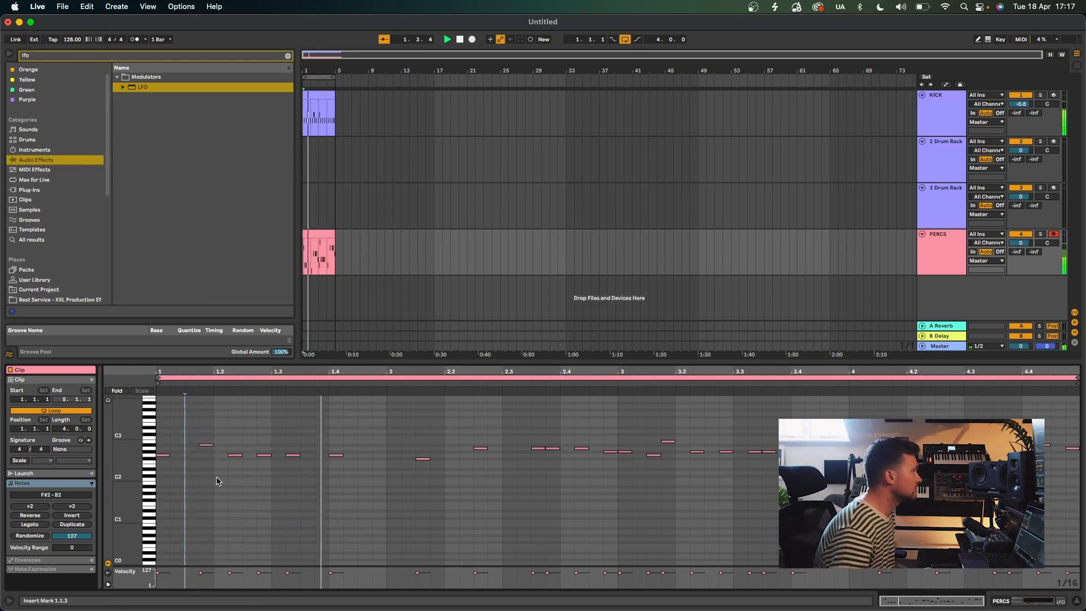
click(422, 459)
key(Delete)
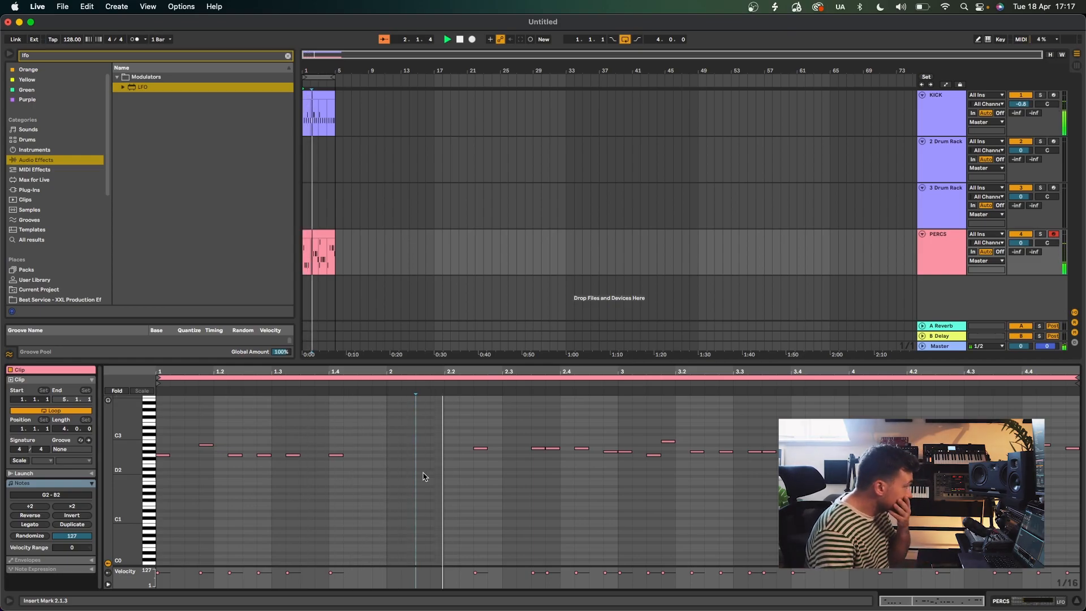
- Replace the A2 notes at 2.3.3 and 2.3.4 with a single sixteenth at 2.3.4, and delete the note at 3.1.4
click(552, 448)
key(Delete)
scroll(553, 476, up, 1)
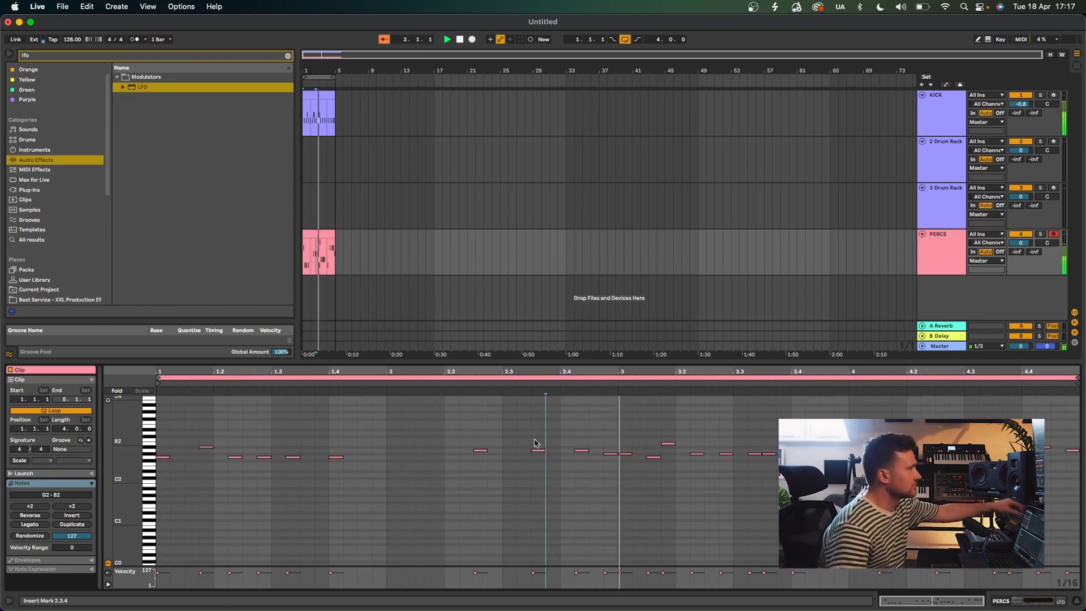
click(534, 472)
key(Delete)
key(b)
click(553, 451)
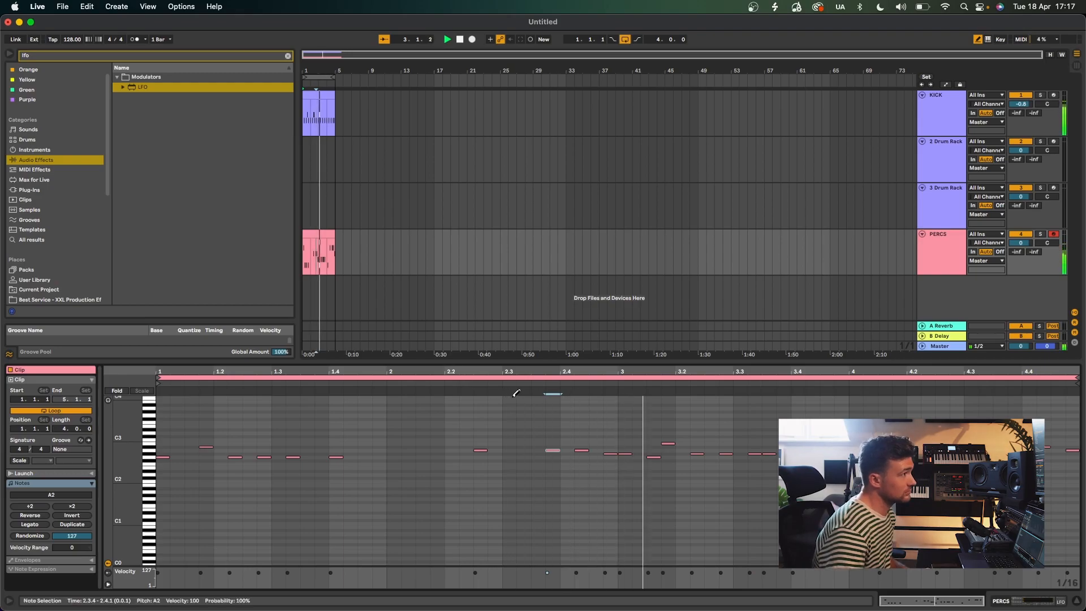
click(658, 455)
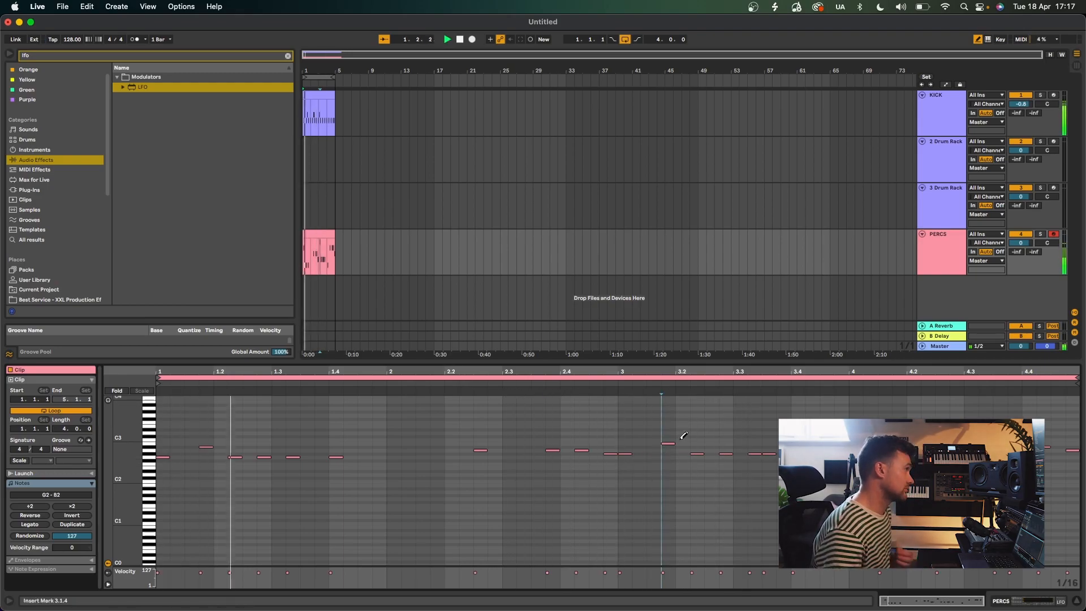
- Replace the G2 note at 1.4.1 with one at 1.4.3, and the opening G2 note with one at 1.1.2
click(364, 457)
click(163, 458)
key(space)
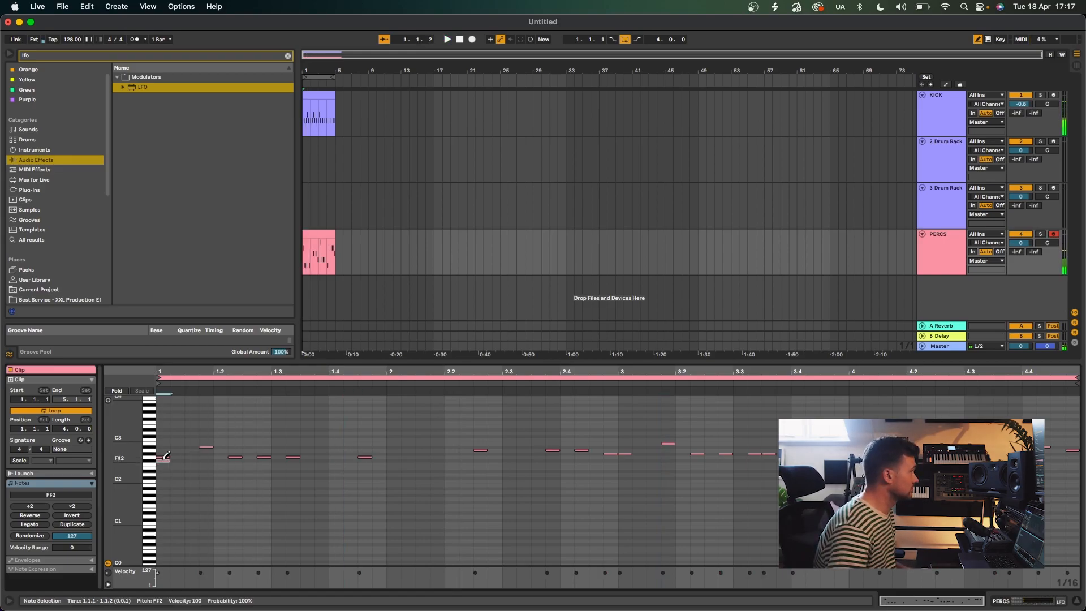
click(176, 457)
click(164, 457)
click(164, 463)
click(165, 461)
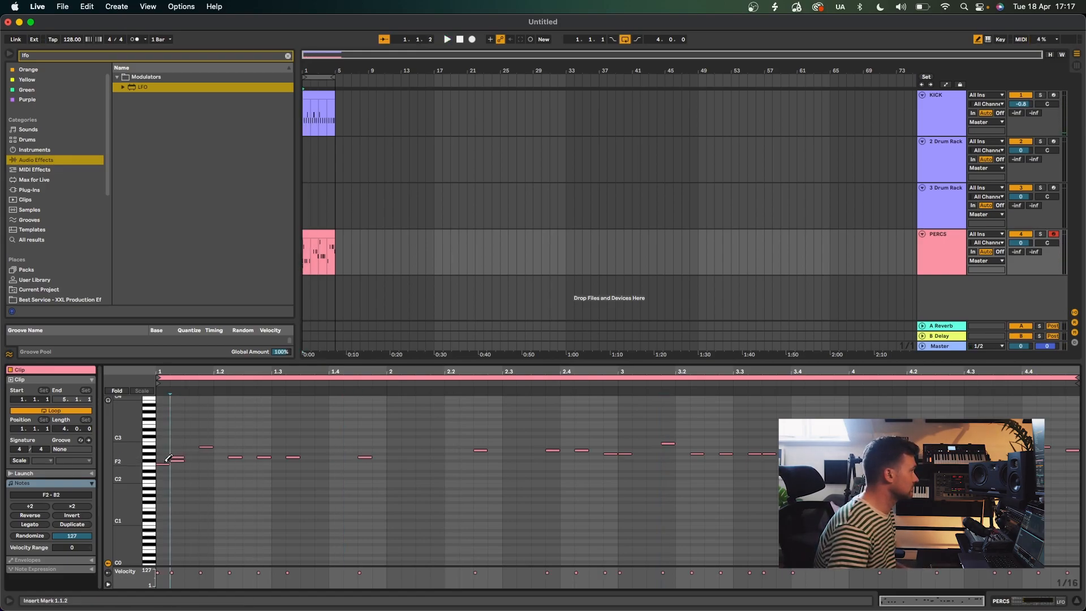
click(179, 460)
click(182, 457)
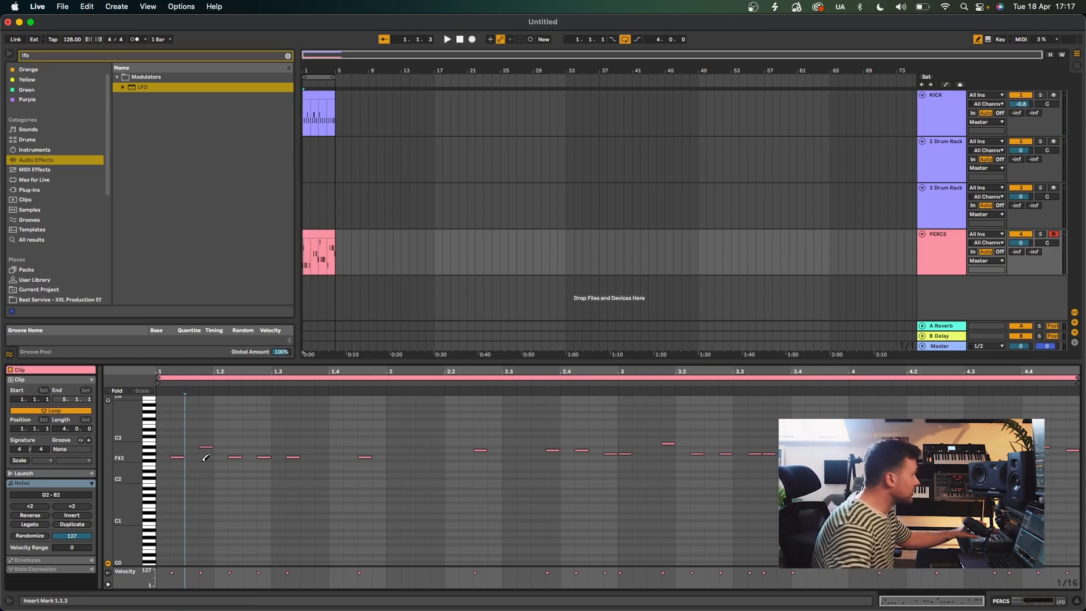
- Play the edited loop, delete all percussion notes in bars 3 and 4, and restart playback
key(space)
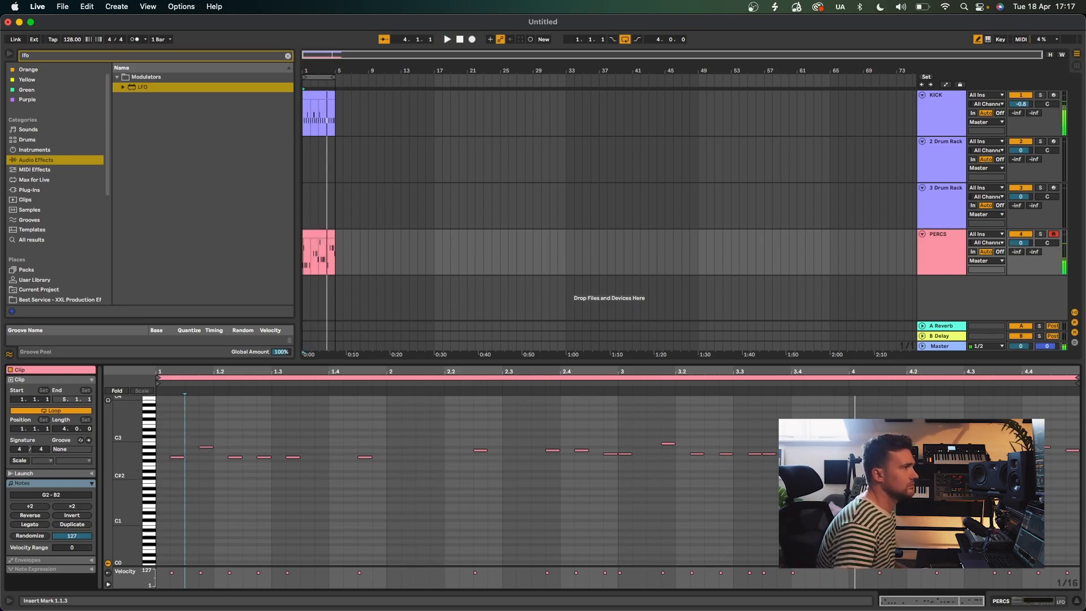
key(space)
drag(852, 472, 620, 440)
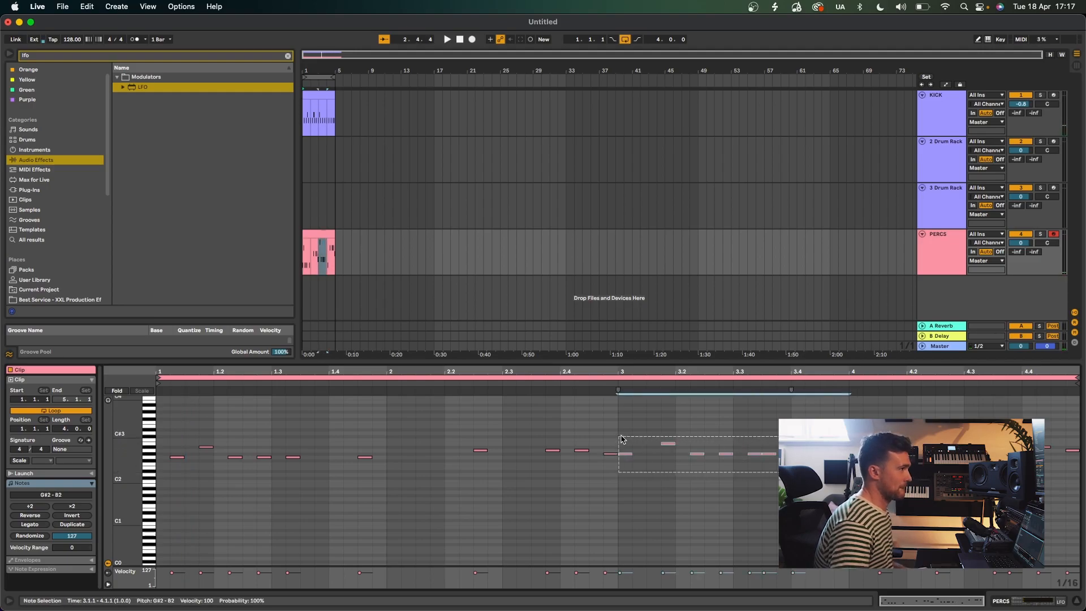
key(Delete)
drag(864, 435, 1078, 487)
key(Delete)
key(space)
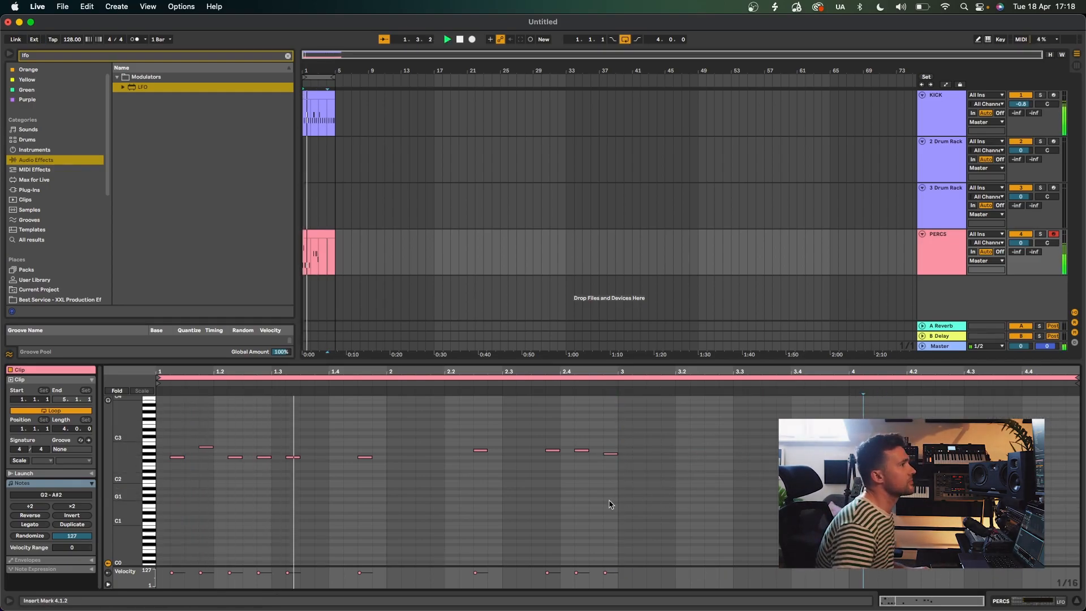
- Duplicate all the remaining percussion notes into bars 3 and 4, and lower the PERCS track volume to -2.8 dB
key(ctrl+a)
key(ctrl+d)
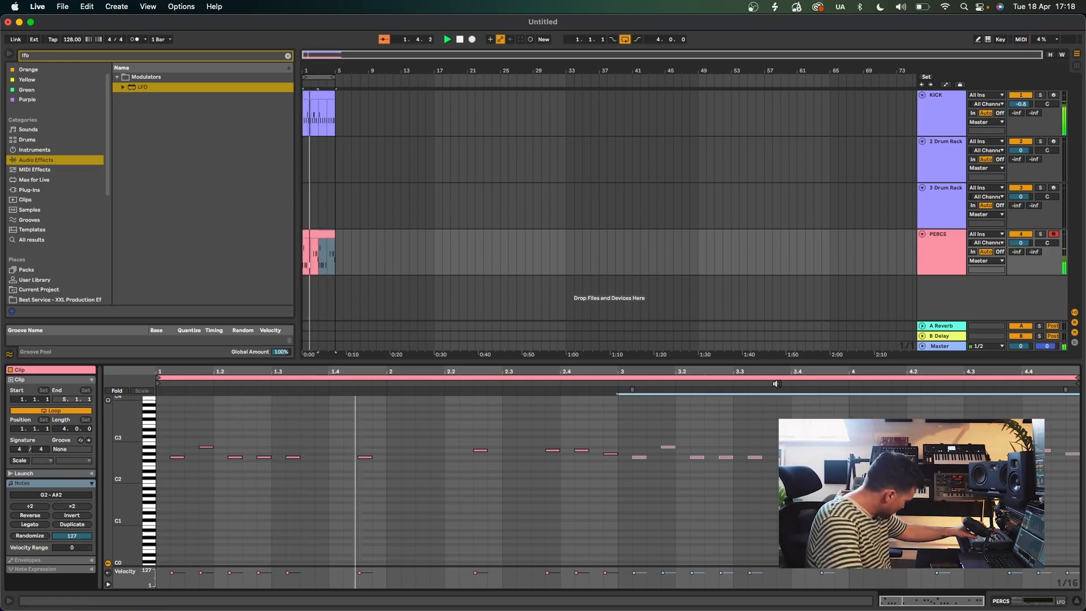
key(space)
drag(1020, 243, 1021, 252)
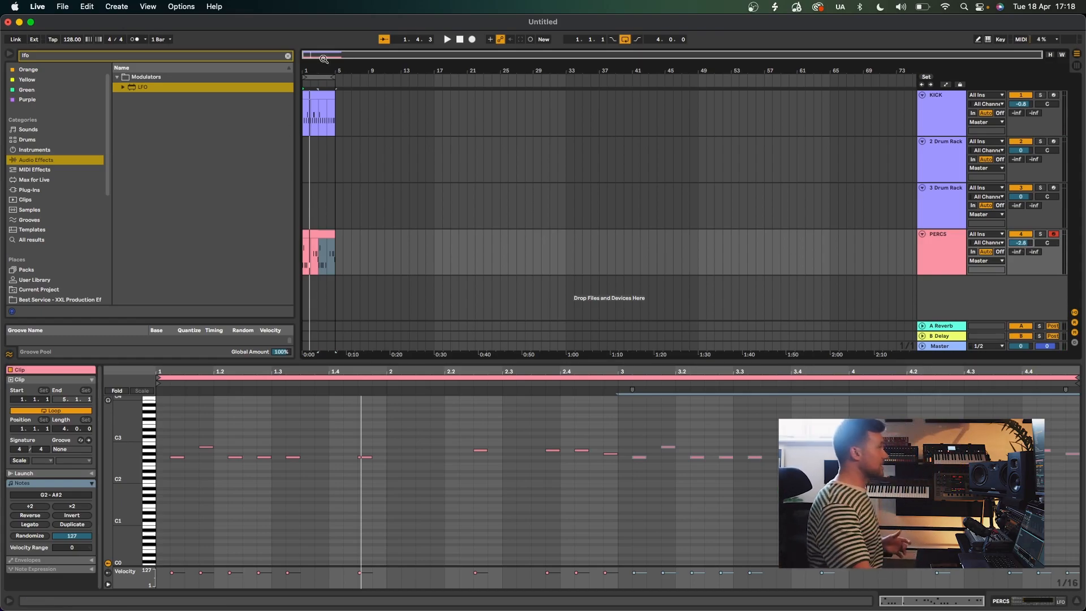
- Clear the browser search and load the Glitchmachines FractureXT VST3 plug-in onto the PERCS track
click(288, 56)
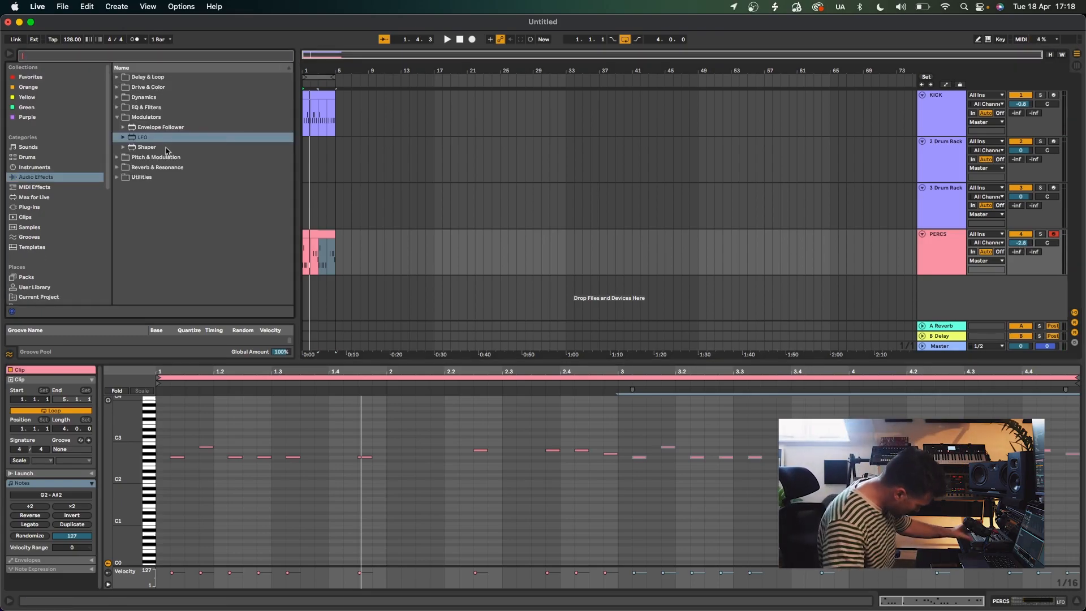
click(23, 207)
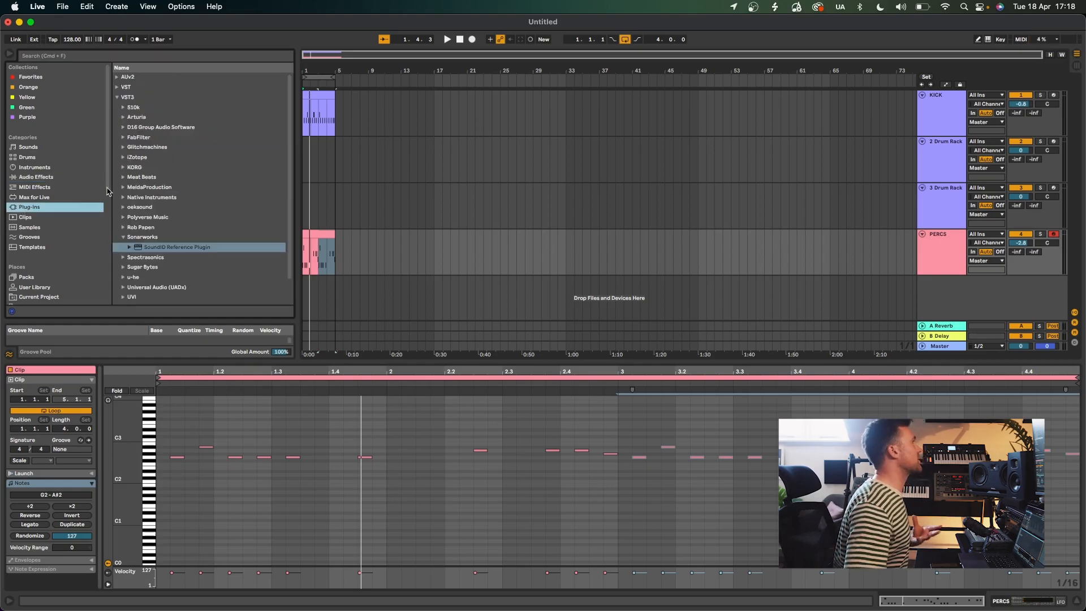
click(122, 148)
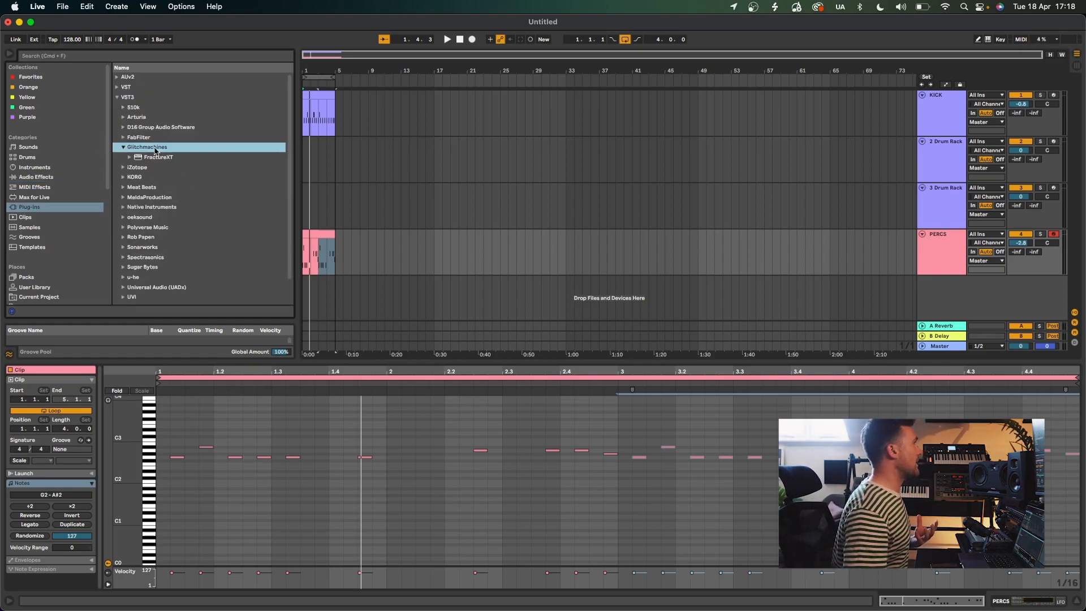
drag(158, 156, 287, 204)
drag(332, 250, 334, 251)
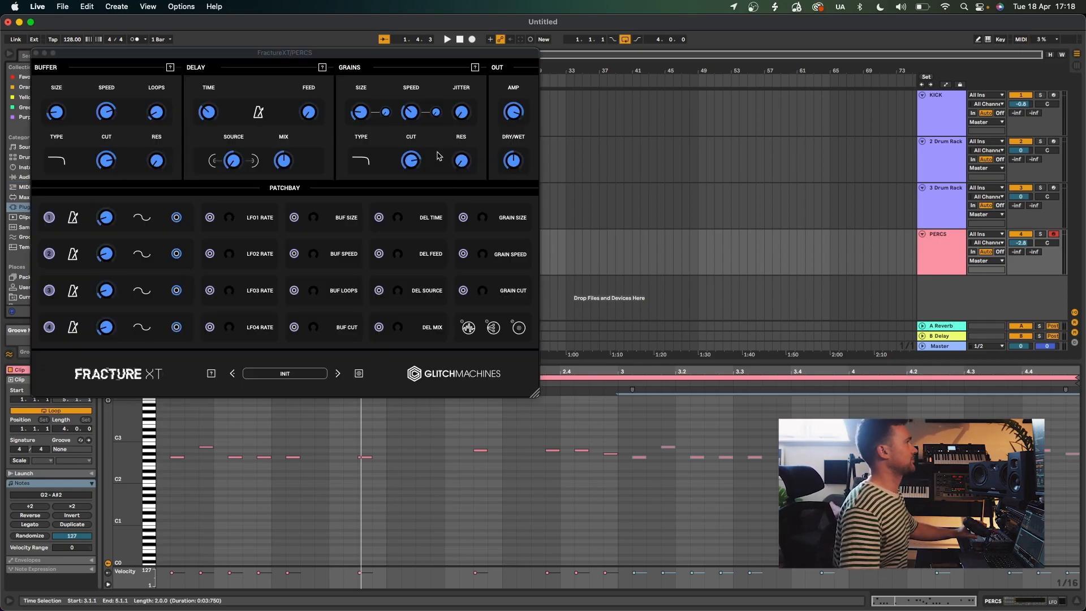
- Play the loop and raise the buffer Speed and Loops in FractureXT
key(space)
click(345, 71)
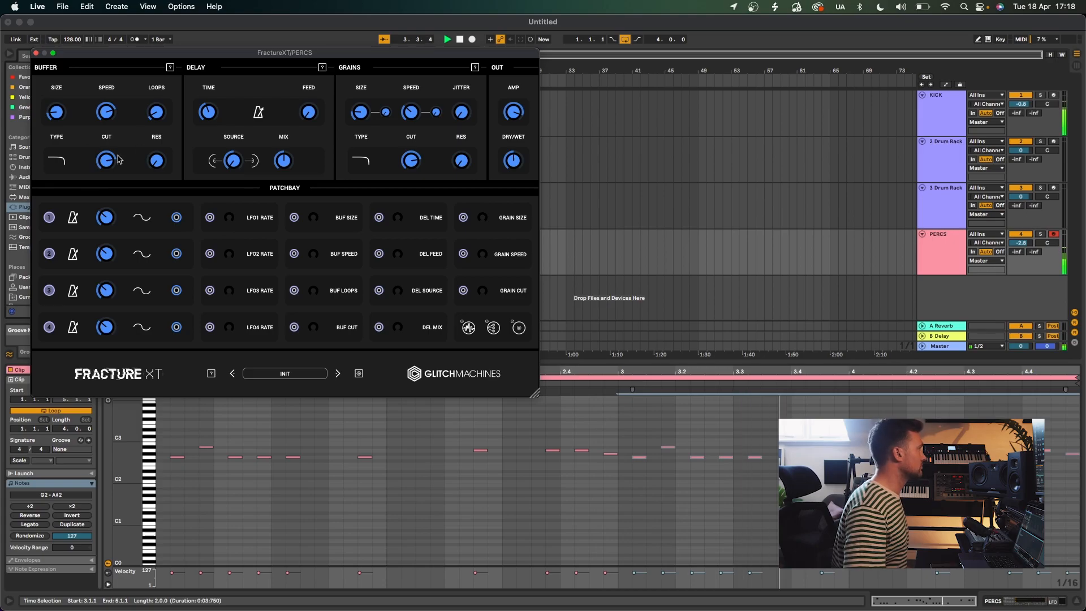
mouse_move(108, 174)
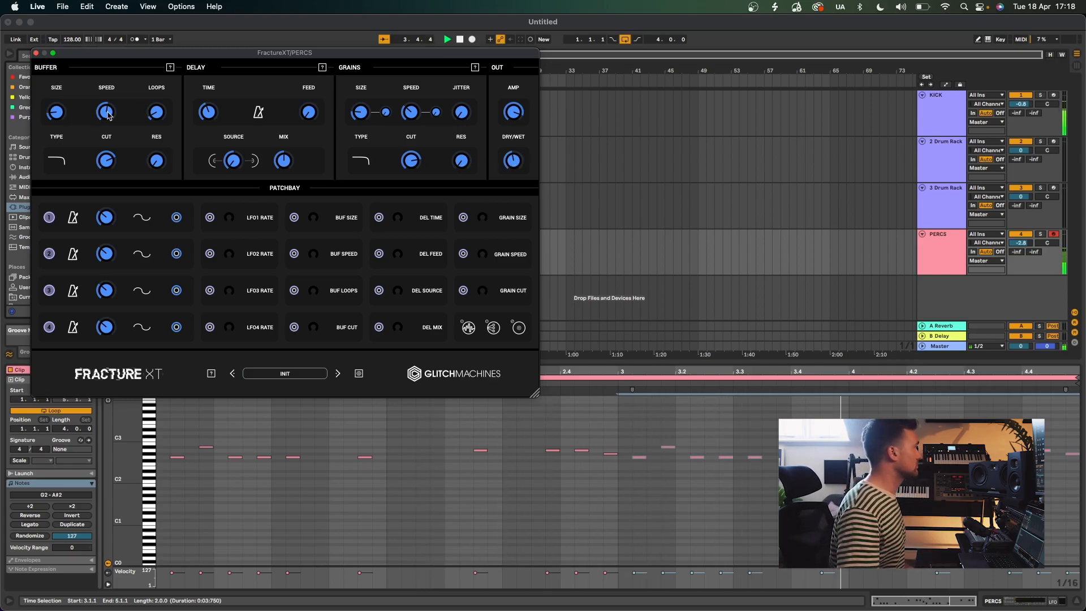
drag(165, 108, 166, 102)
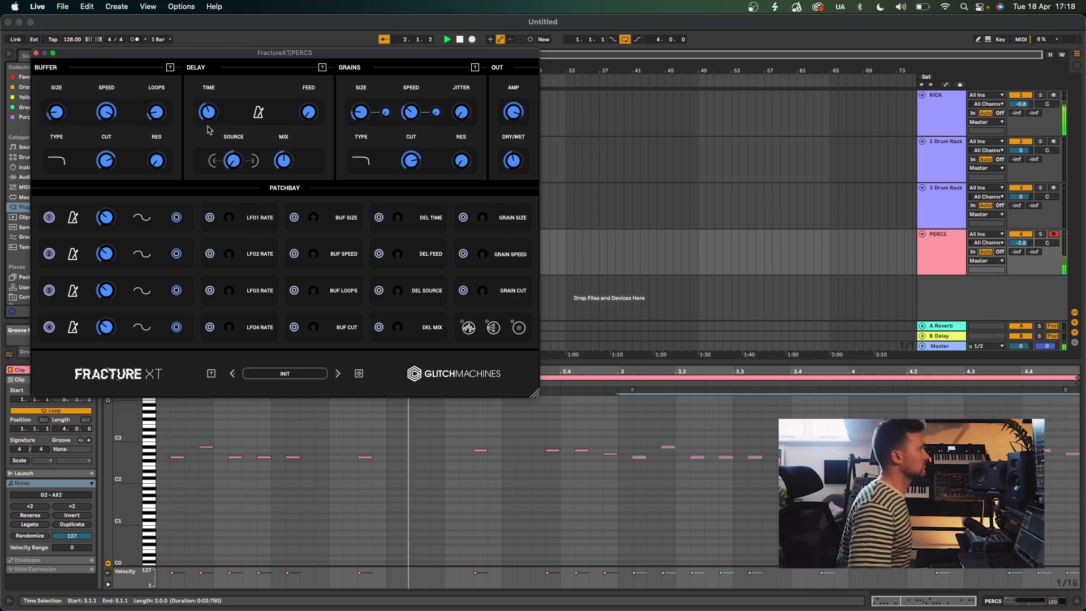
- Solo the PERCS track and fine-tune FractureXT's buffer Size and delay Time by ear
click(1040, 234)
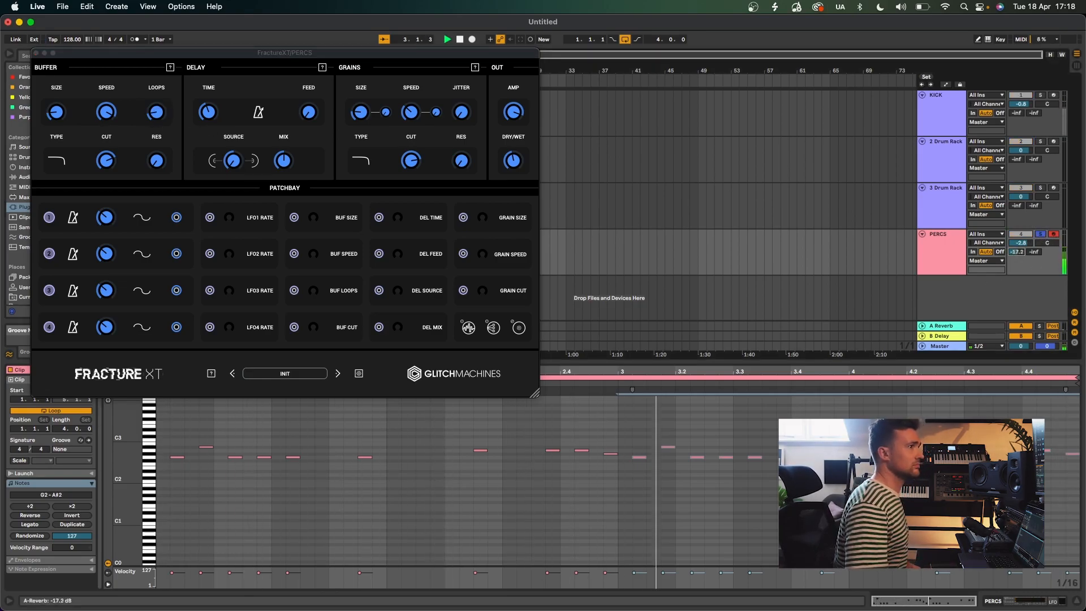
drag(59, 112, 51, 107)
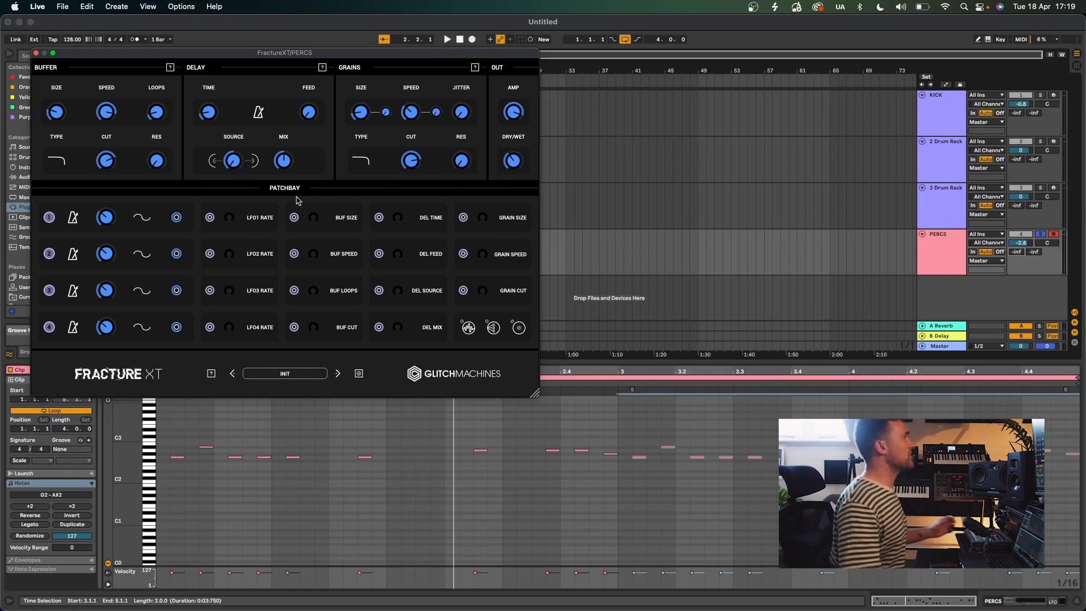
key(space)
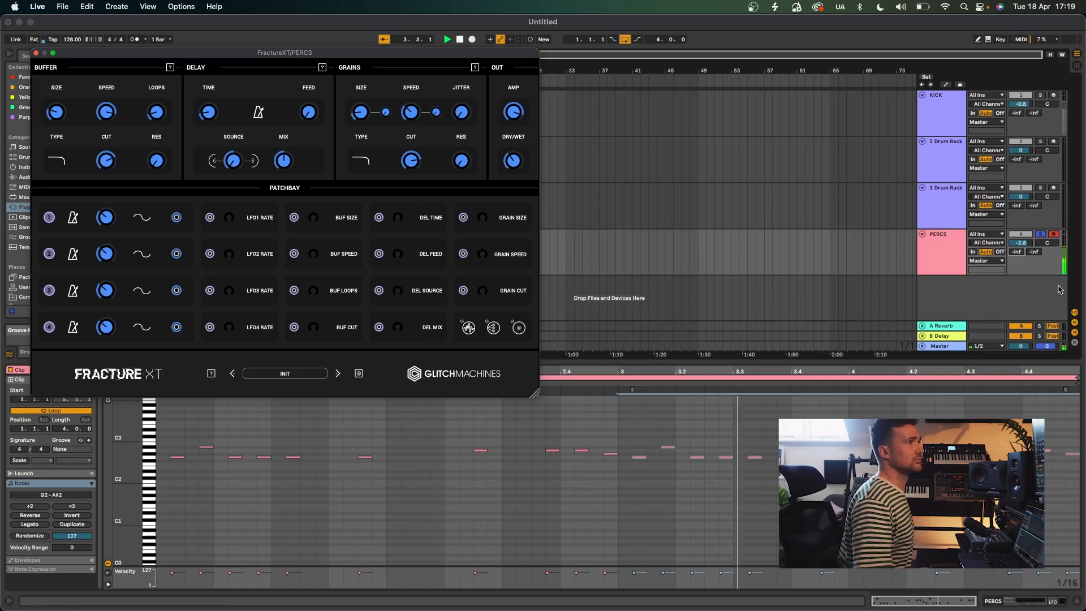
- Unsolo PERCS, set its volume to -3.7 dB, and lower FractureXT's dry/wet mix before closing the plug-in window
click(1030, 238)
drag(1021, 243, 1021, 243)
drag(513, 166, 509, 193)
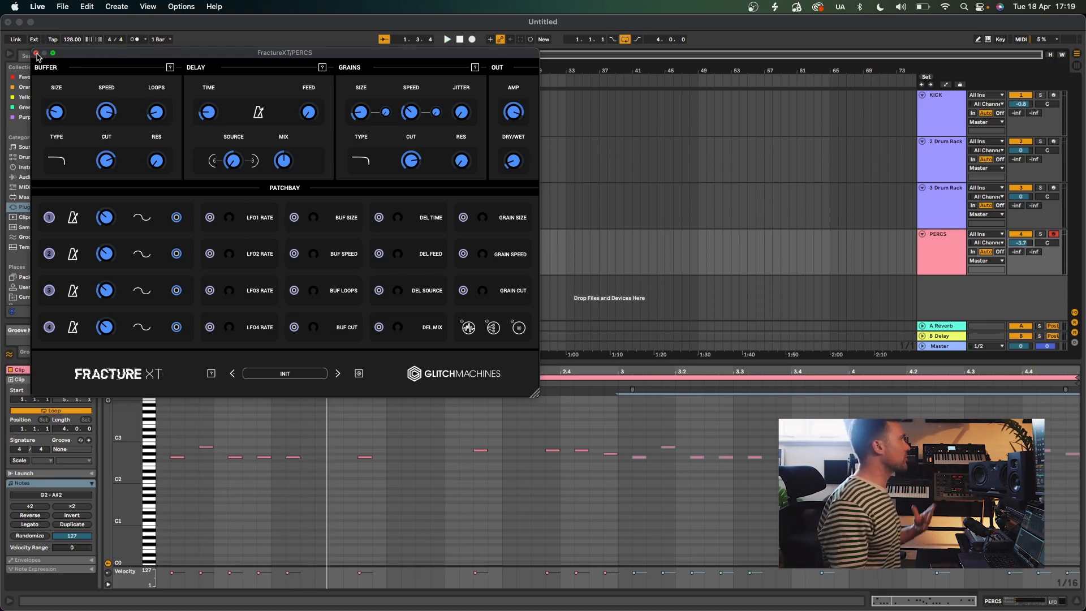
click(35, 53)
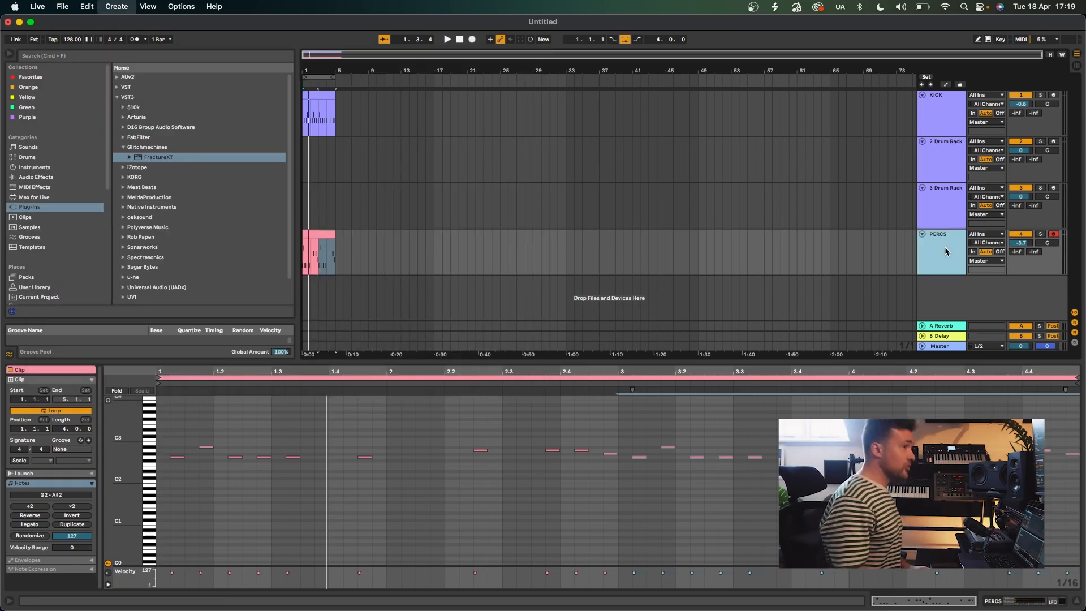
- Insert an audio track below PERCS, open the PERCS device chain, and shrink the zone editor to reveal the new track
key(super+t)
click(945, 281)
double_click(940, 246)
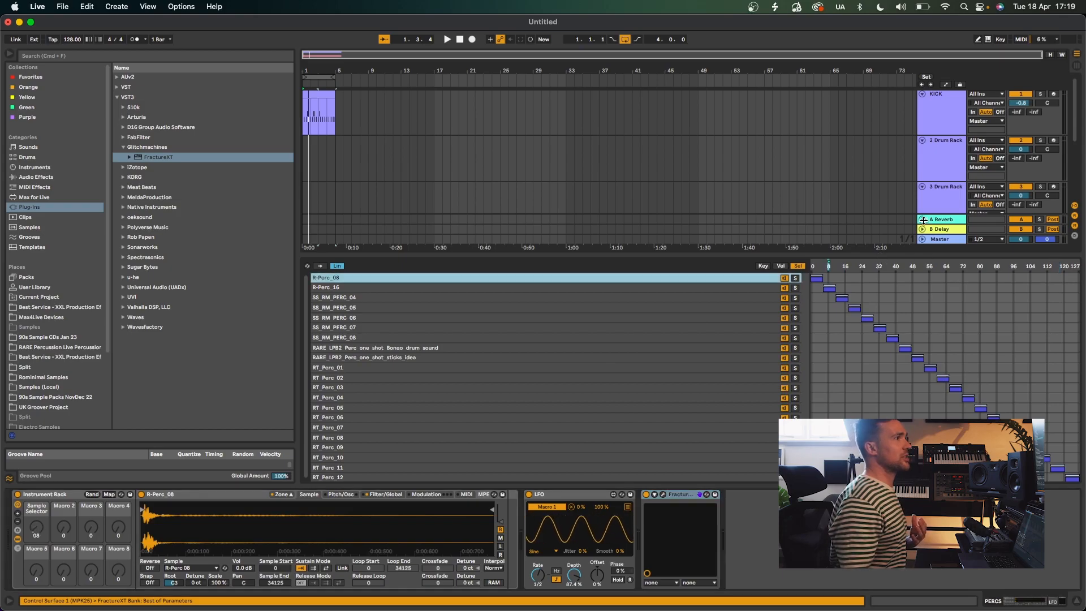
drag(950, 254, 954, 412)
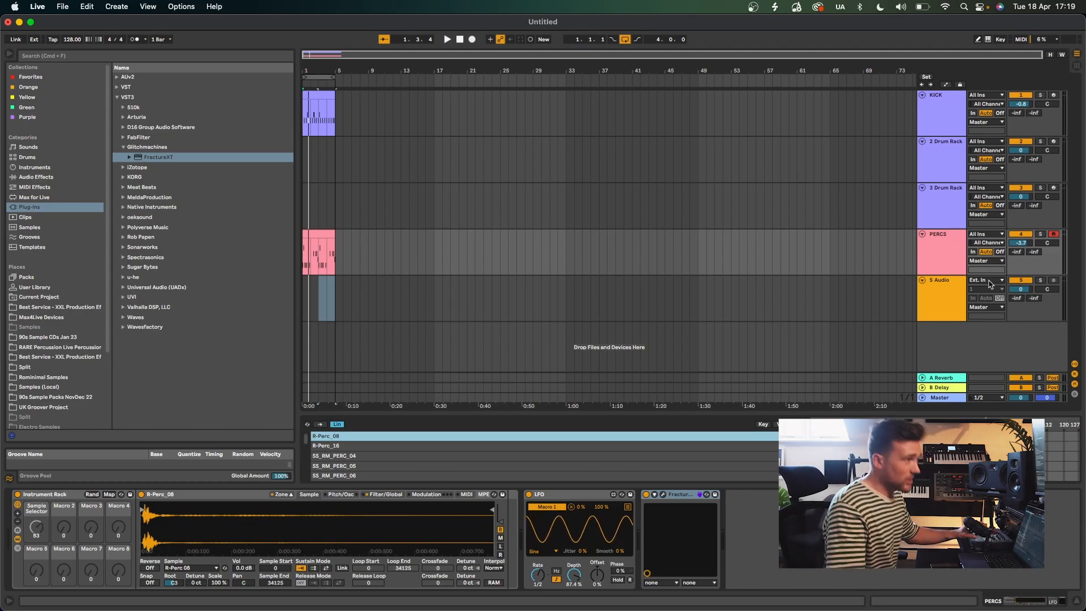
- Check the new audio track's input source options, play the loop, and return to the PERCS device chain
click(990, 285)
click(985, 287)
key(space)
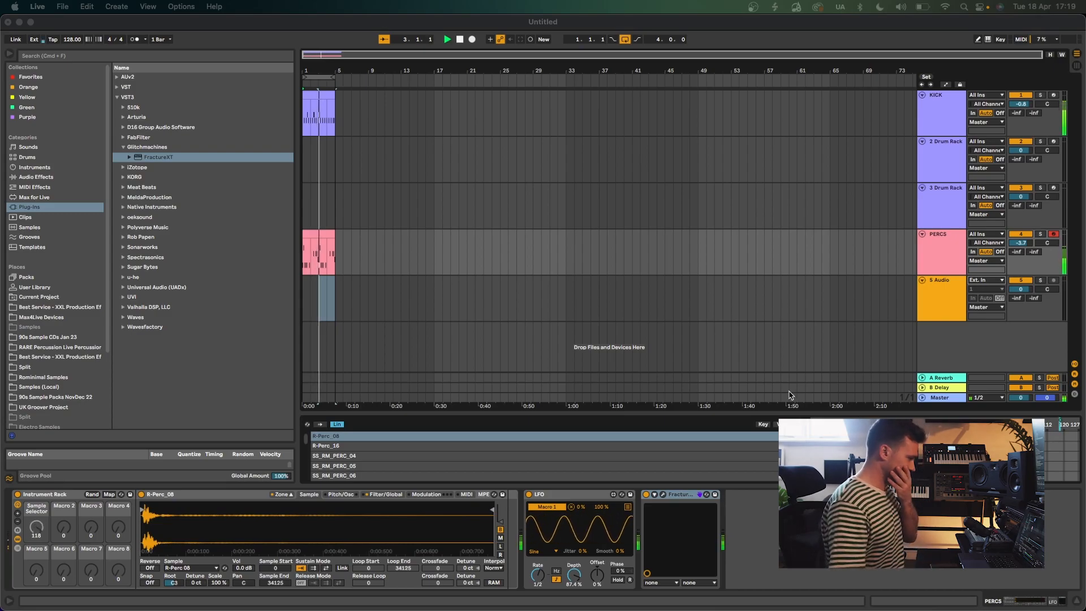
click(948, 304)
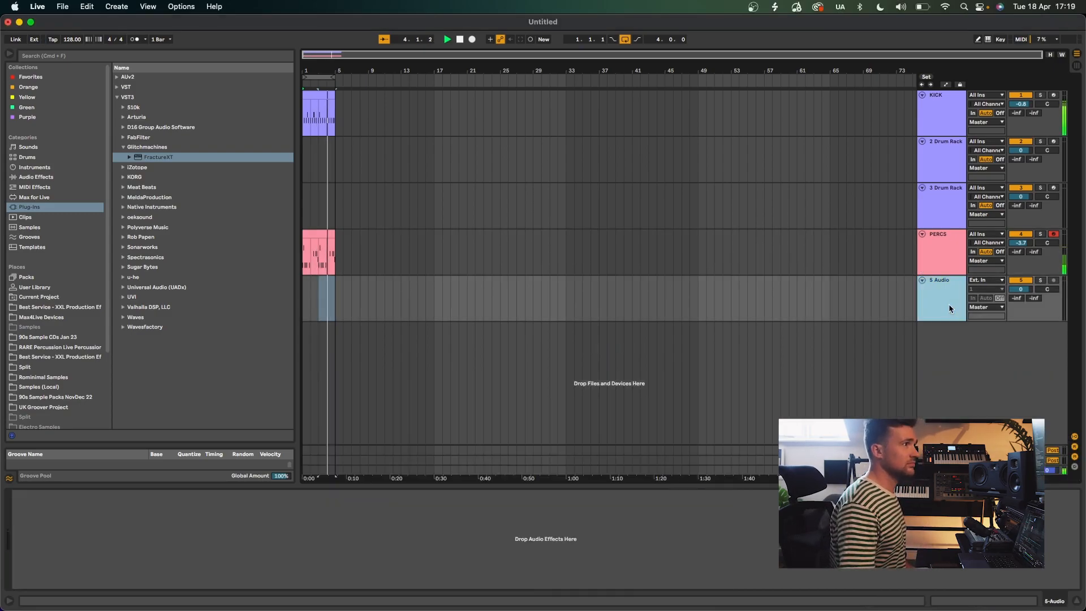
click(931, 244)
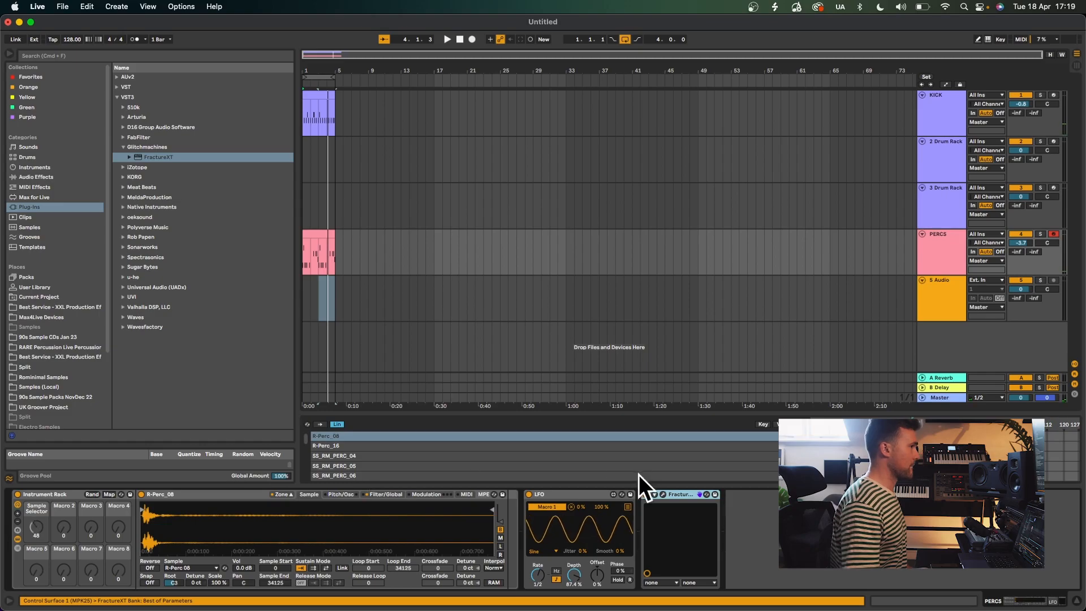
- Check FractureXT's settings on PERCS while the loop plays, close the plug-in window and stop playback
click(663, 495)
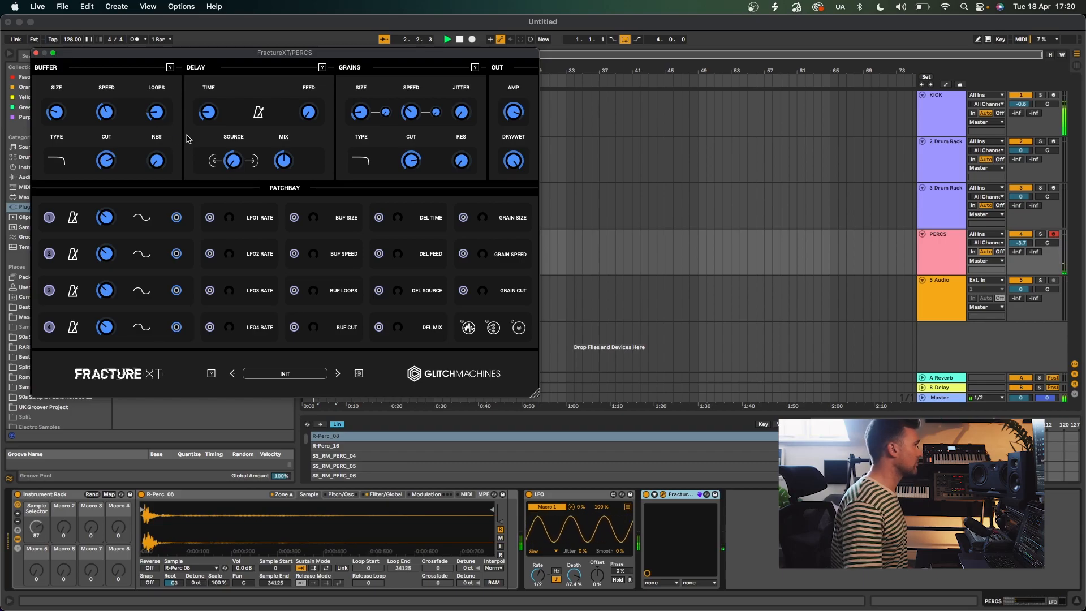
click(36, 52)
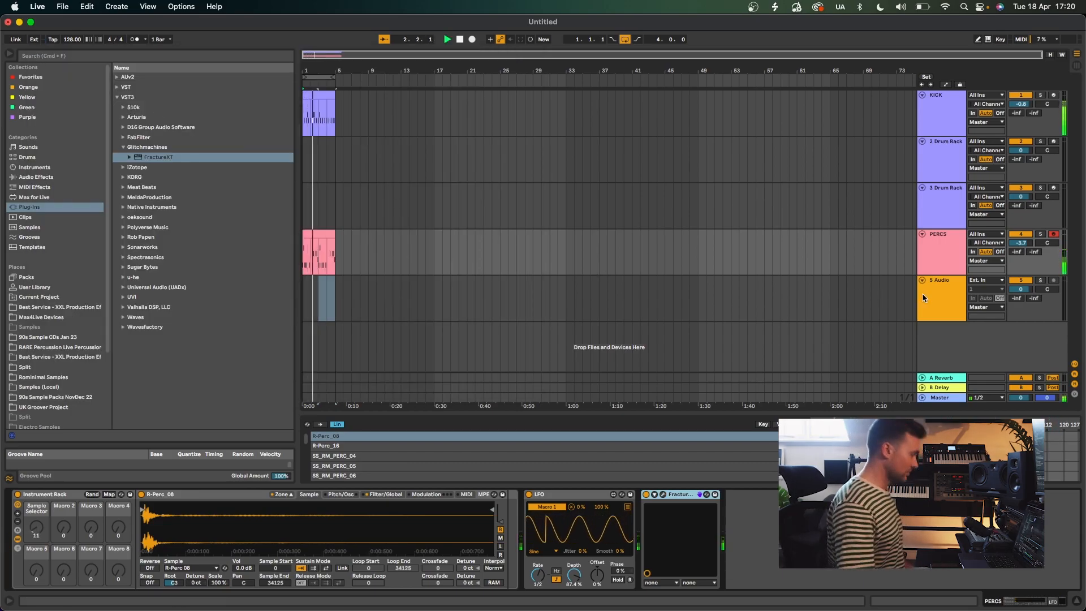
key(space)
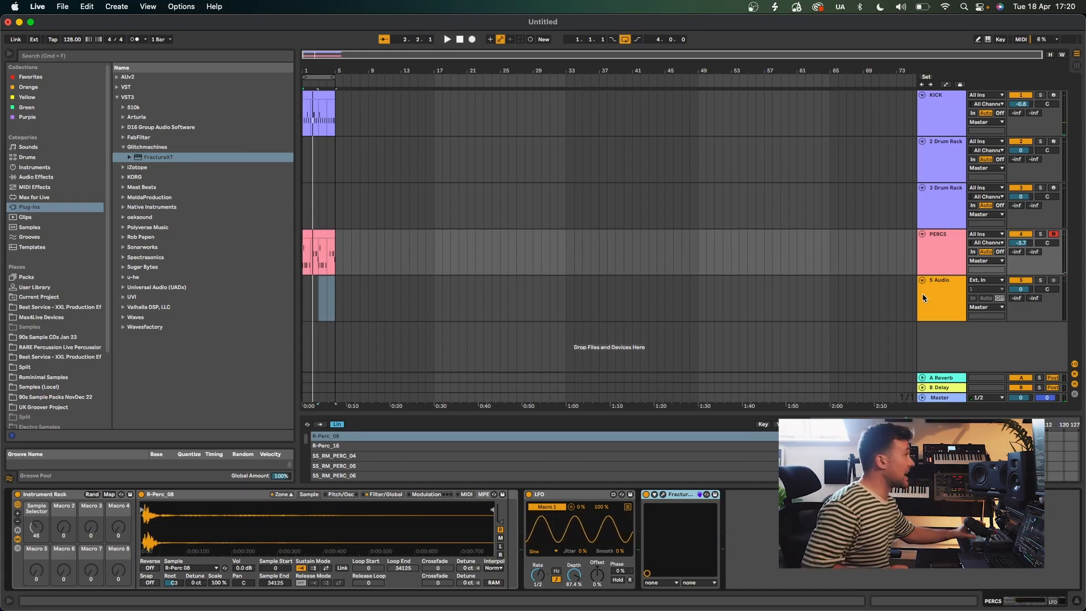
- Set the 5 Audio track's input source to PERCS, arm it, and record the four-bar percussion loop
click(1054, 281)
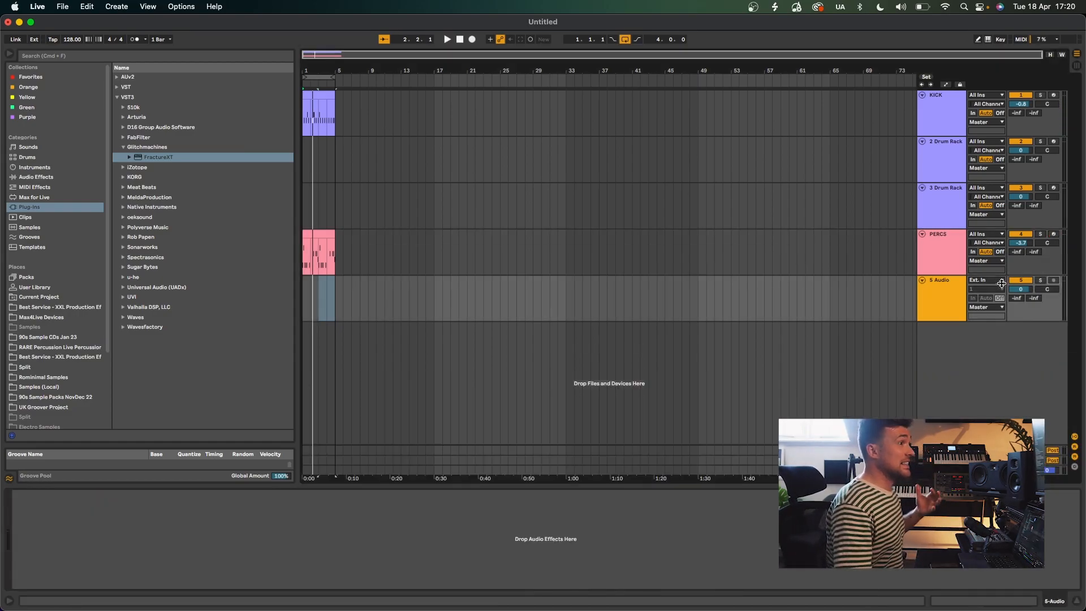
click(989, 281)
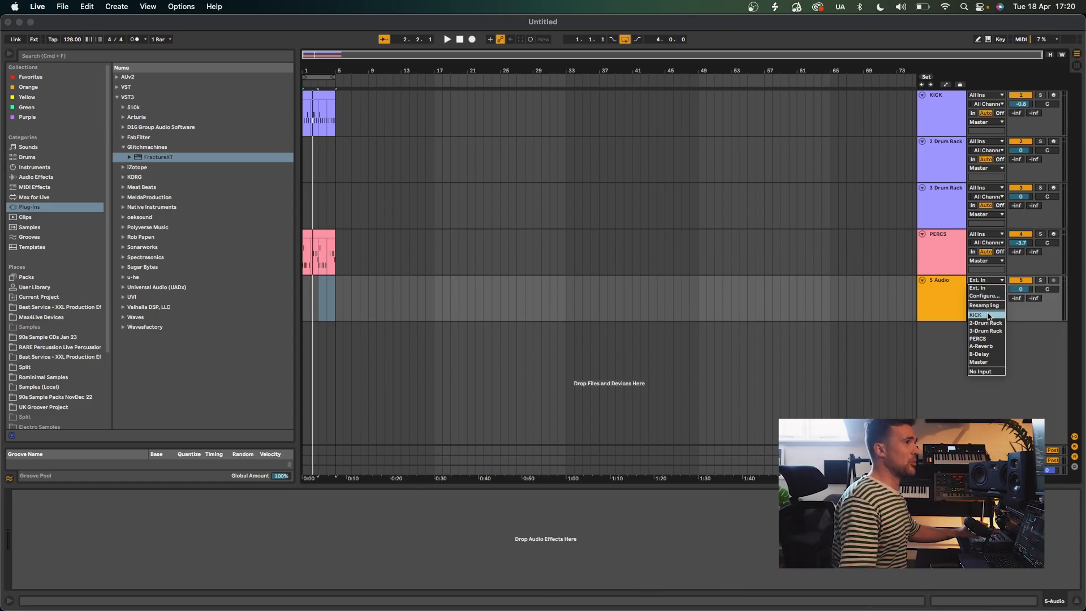
click(979, 338)
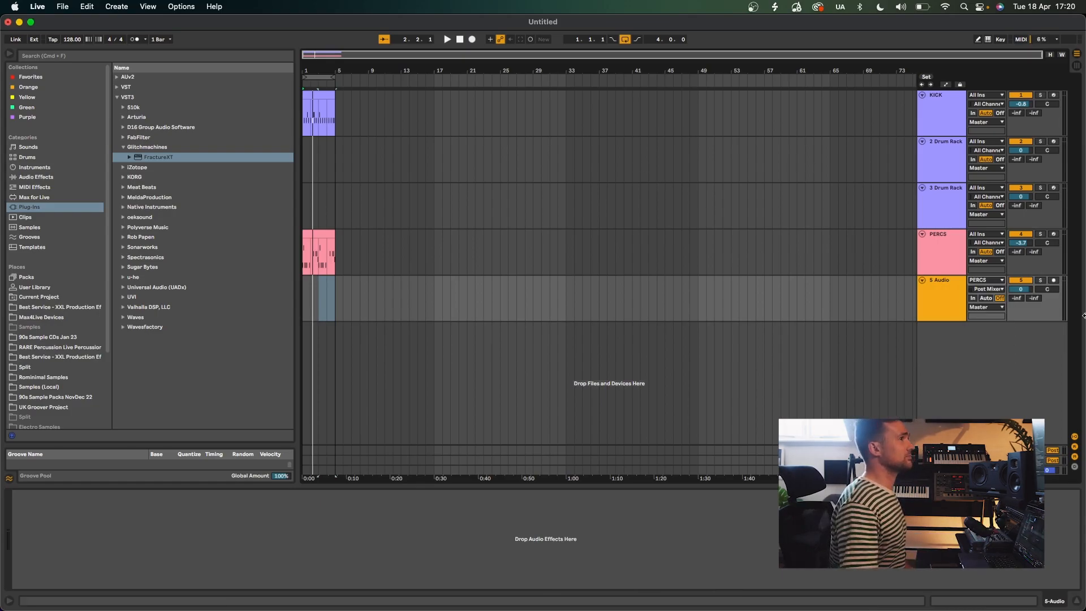
click(1053, 281)
click(472, 40)
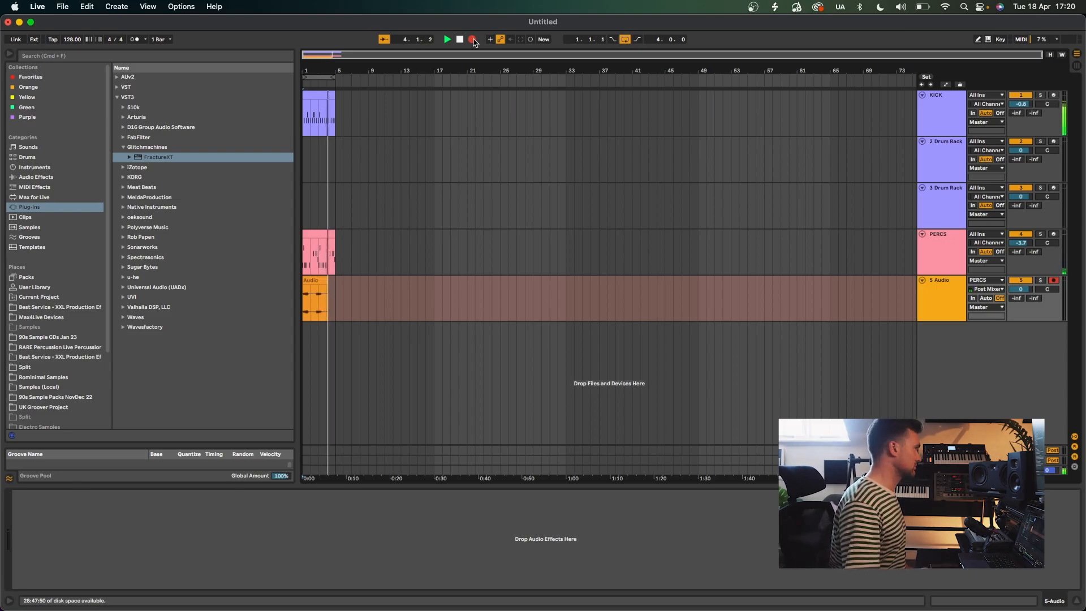
key(space)
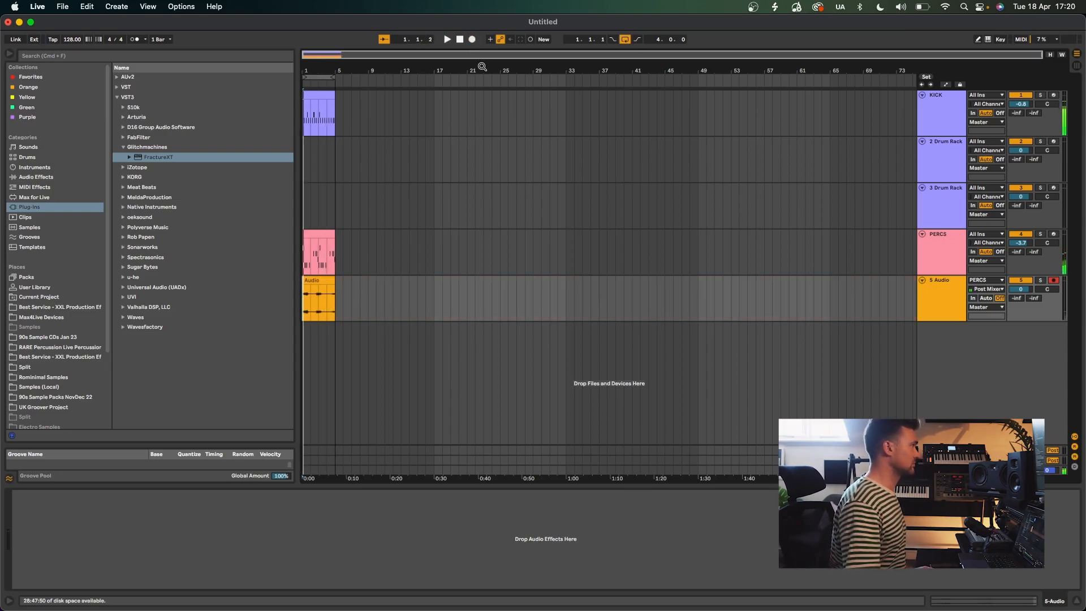
- Open the recorded audio clip on 5 Audio and quantize it
double_click(320, 280)
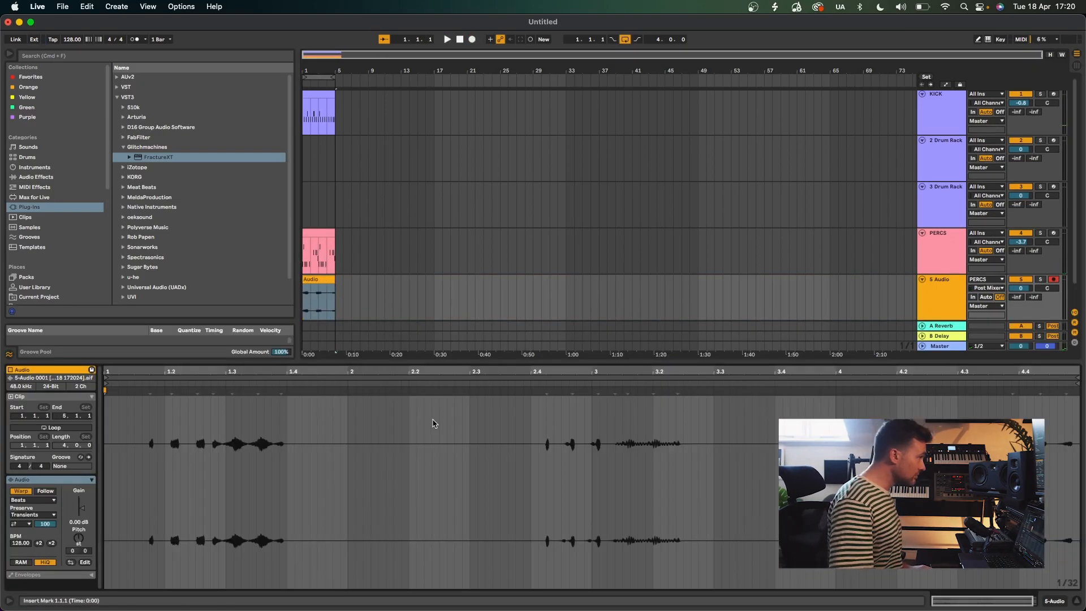
right_click(383, 468)
click(458, 217)
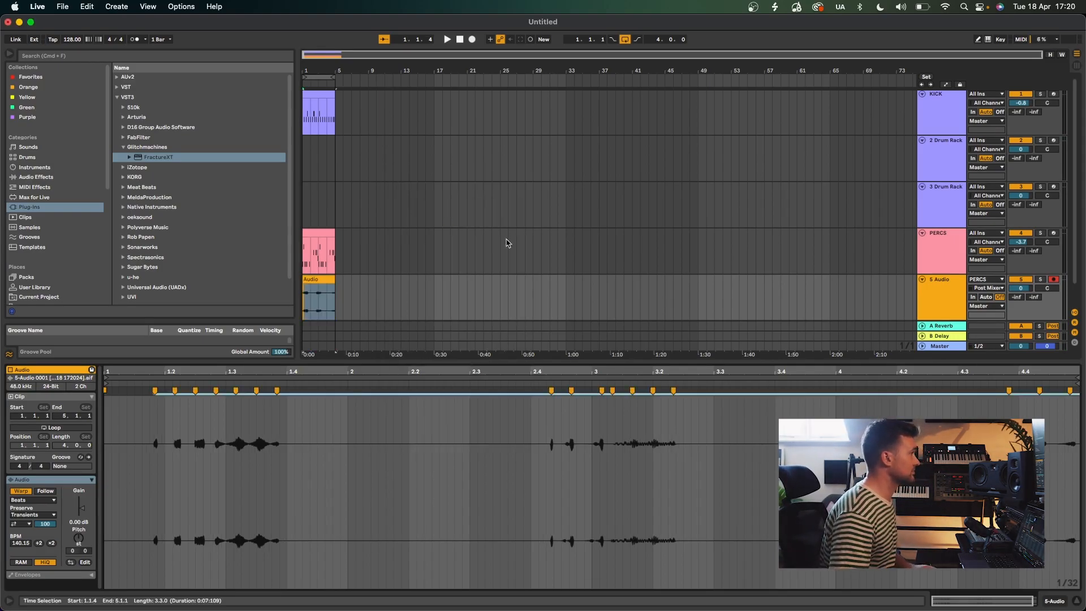
- Mute the PERCS track and play the loop to audition the quantized recording
click(1021, 234)
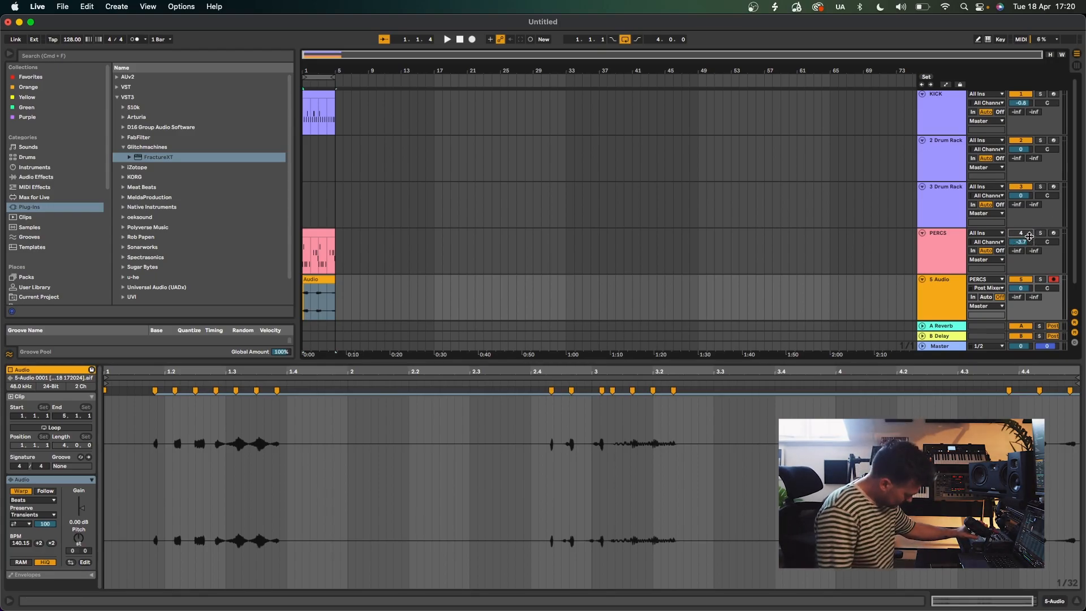
key(space)
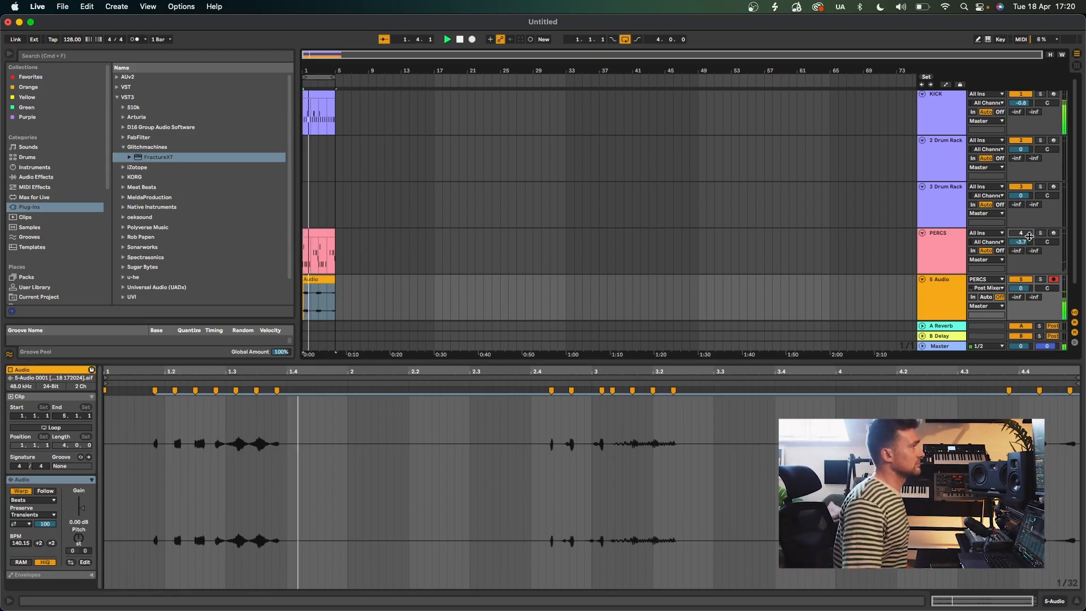
key(space)
key(space)
key(space)
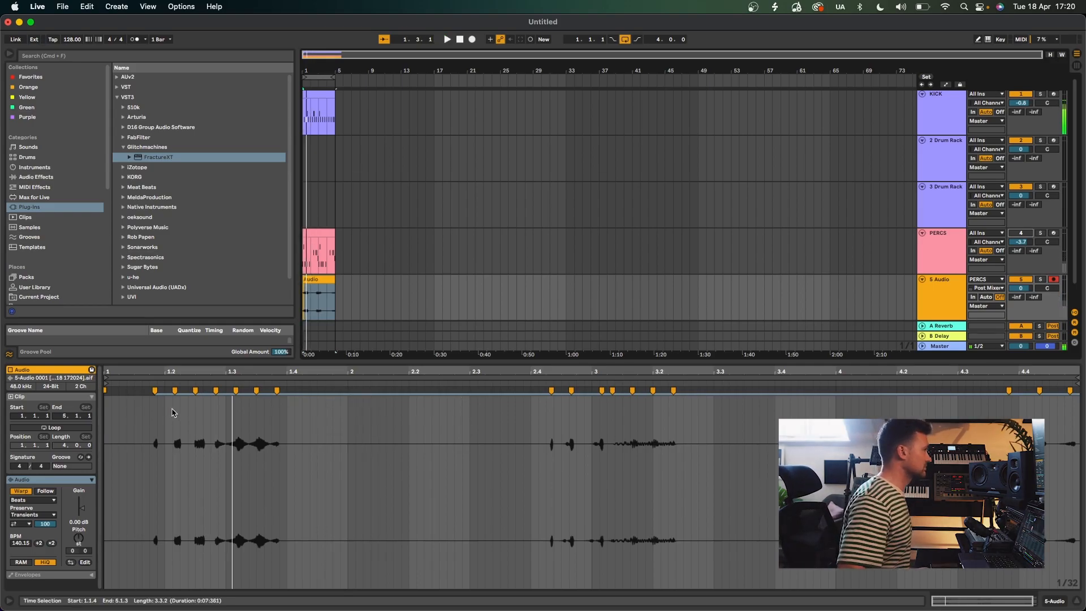
key(space)
- Nudge the second hit's warp marker slightly earlier, close to 1.2, and audition the timing
mouse_move(175, 391)
mouse_down()
mouse_move(151, 396)
mouse_move(172, 398)
mouse_up()
key(space)
key(space)
key(space)
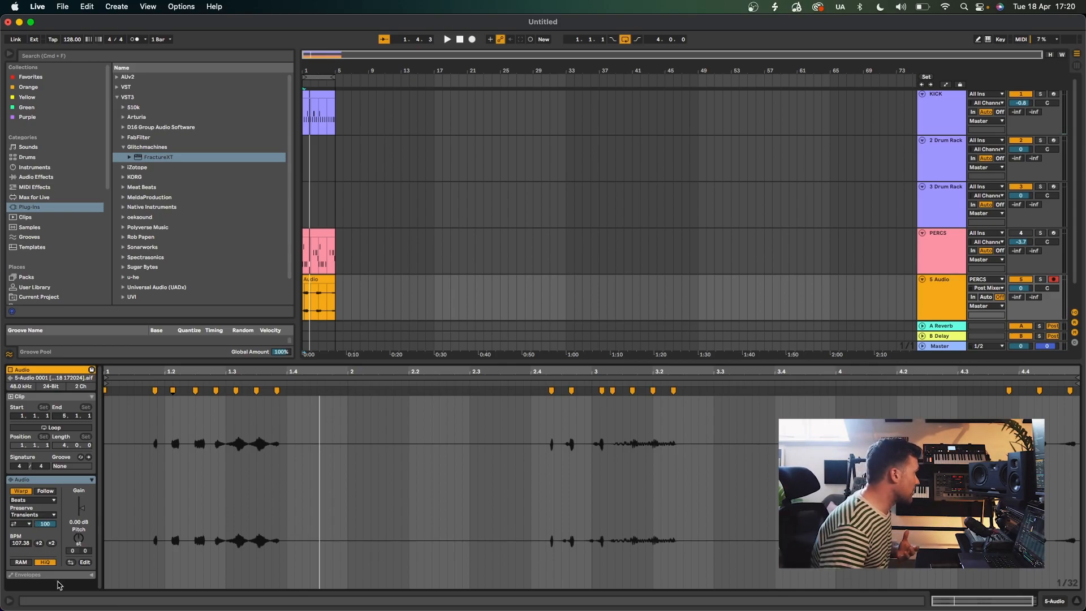
- Show the clip's Gain envelope and cut the gain to silence over the first two hits while auditioning
click(92, 575)
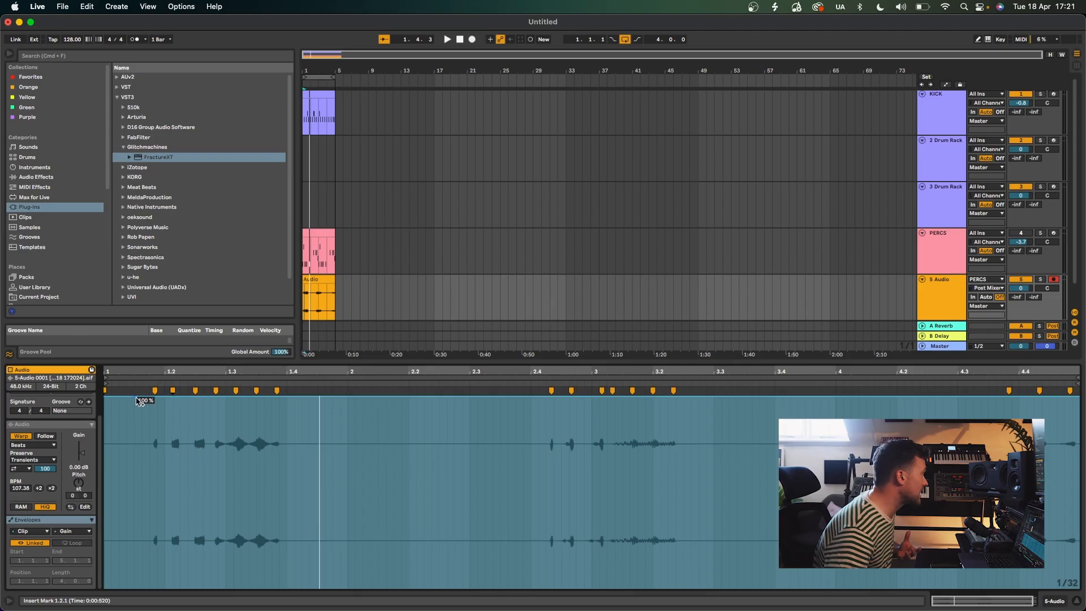
drag(163, 399, 166, 588)
key(space)
key(space)
key(space)
key(space)
drag(167, 396, 186, 397)
key(space)
drag(171, 544, 187, 545)
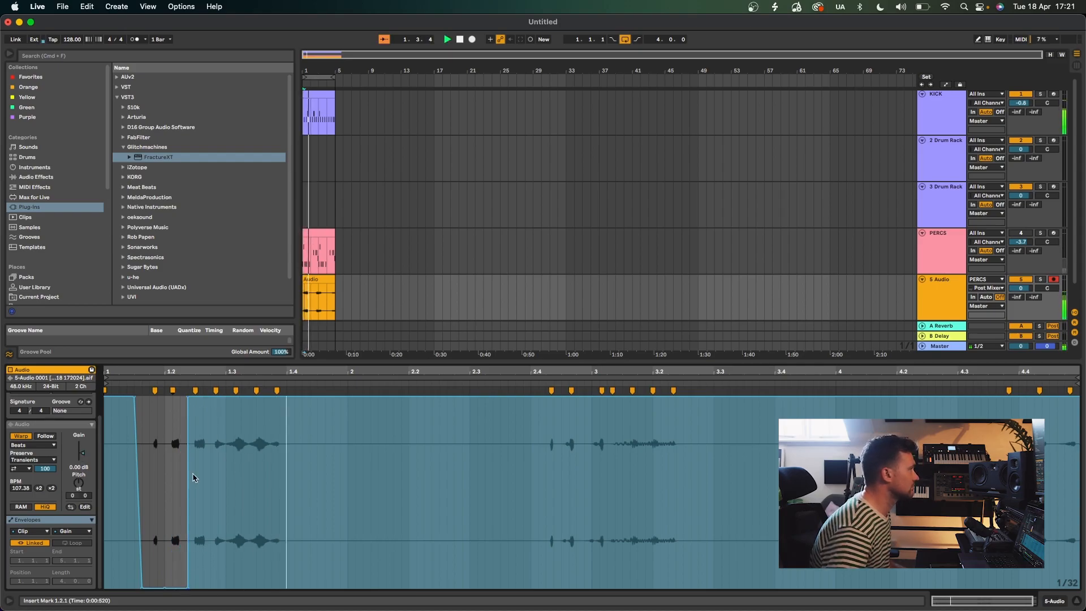
- Extend the clip's gain cut to silence the third hit as well, and audition it
drag(195, 392, 211, 397)
key(space)
drag(199, 516, 214, 583)
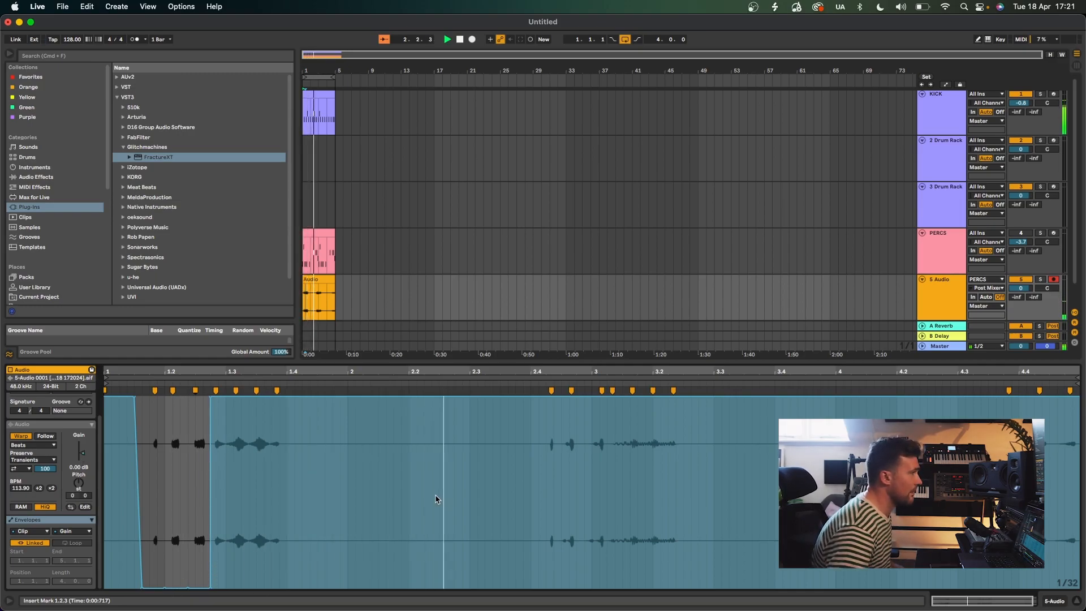
key(space)
- Shift the warp marker just after bar 3 back onto the bar line and audition the passage
drag(601, 391, 592, 392)
click(540, 383)
key(space)
key(space)
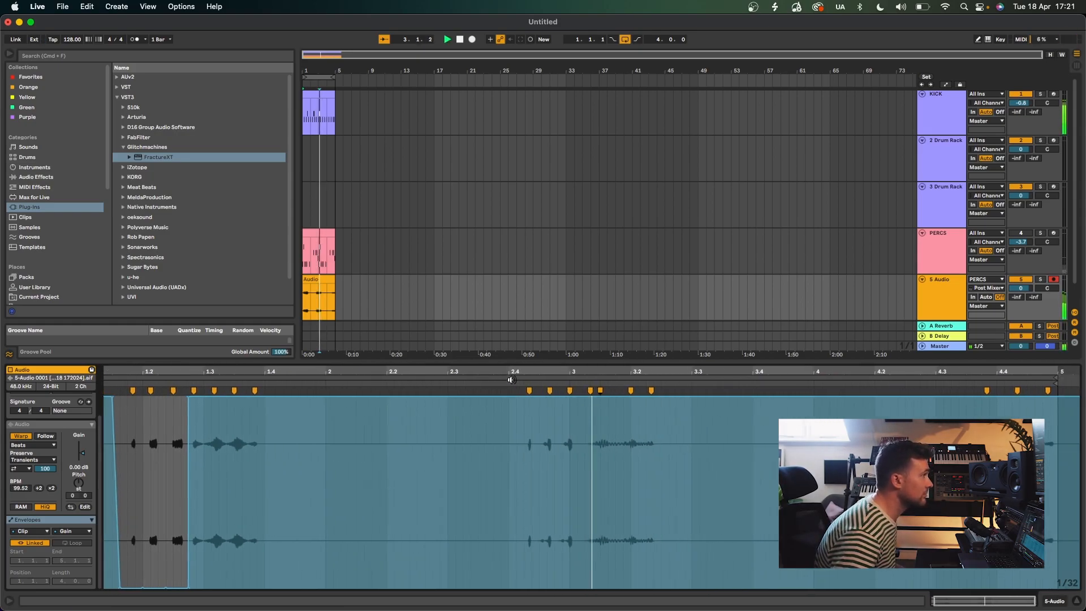
key(space)
key(space)
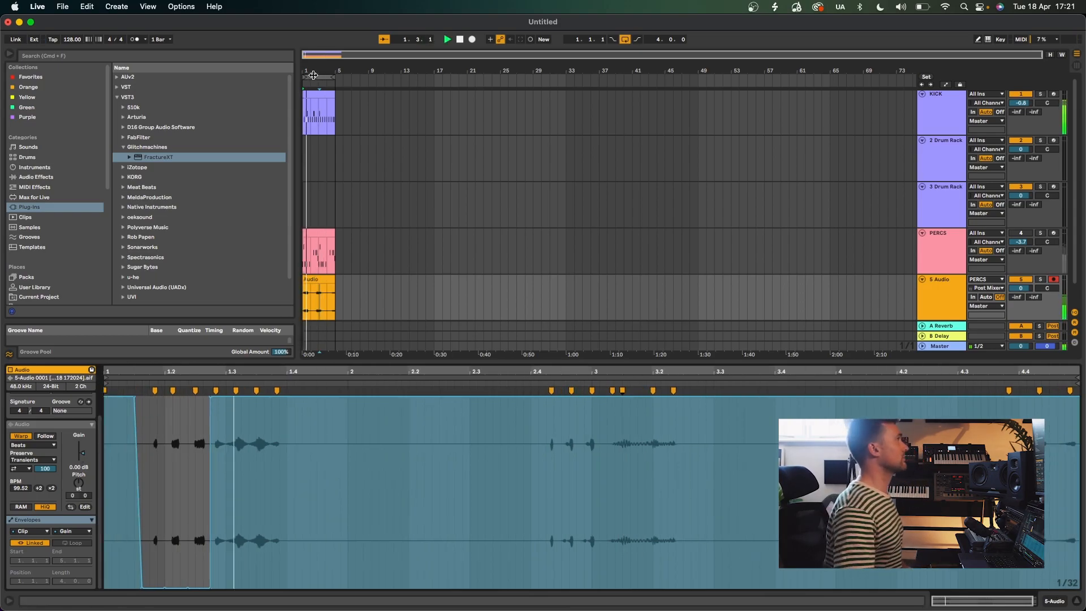
scroll(387, 310, up, 8)
mouse_move(489, 296)
mouse_down()
mouse_move(470, 288)
mouse_move(571, 284)
mouse_up()
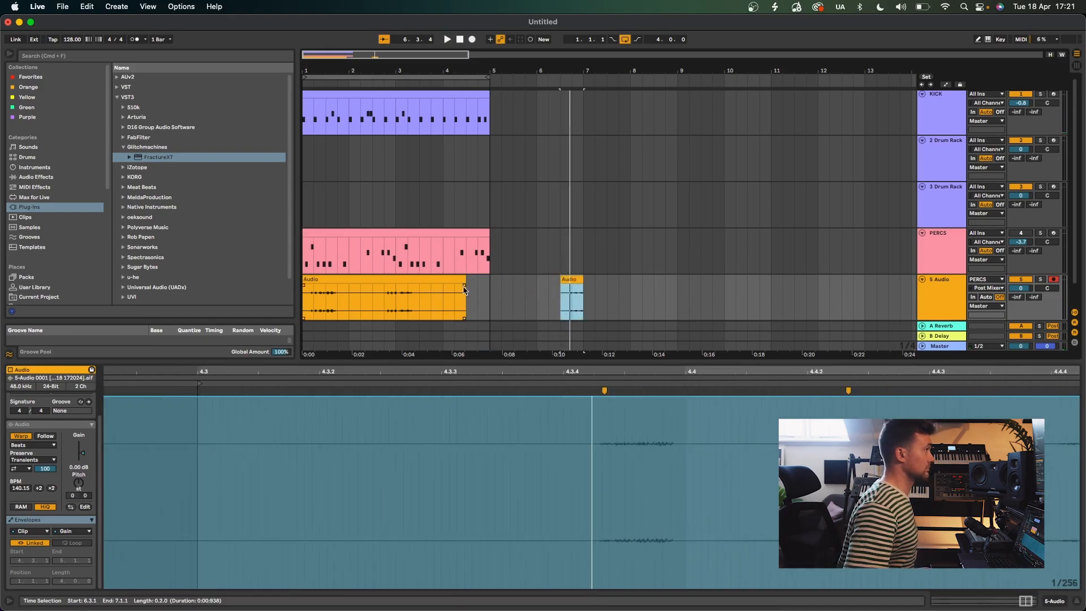
key(super+z)
key(super+z)
- Split the recording at 2.4.1 and swap the sections, placing the later one at bar 1 and the opening one at bar 3
drag(465, 297, 497, 286)
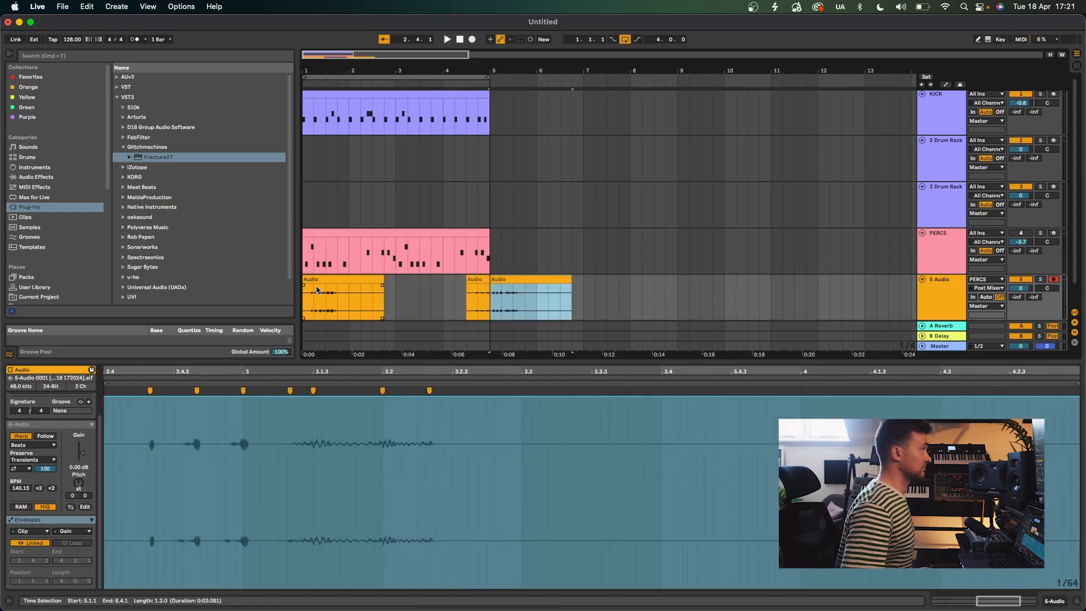
drag(347, 289, 714, 293)
key(space)
drag(512, 292, 323, 291)
key(space)
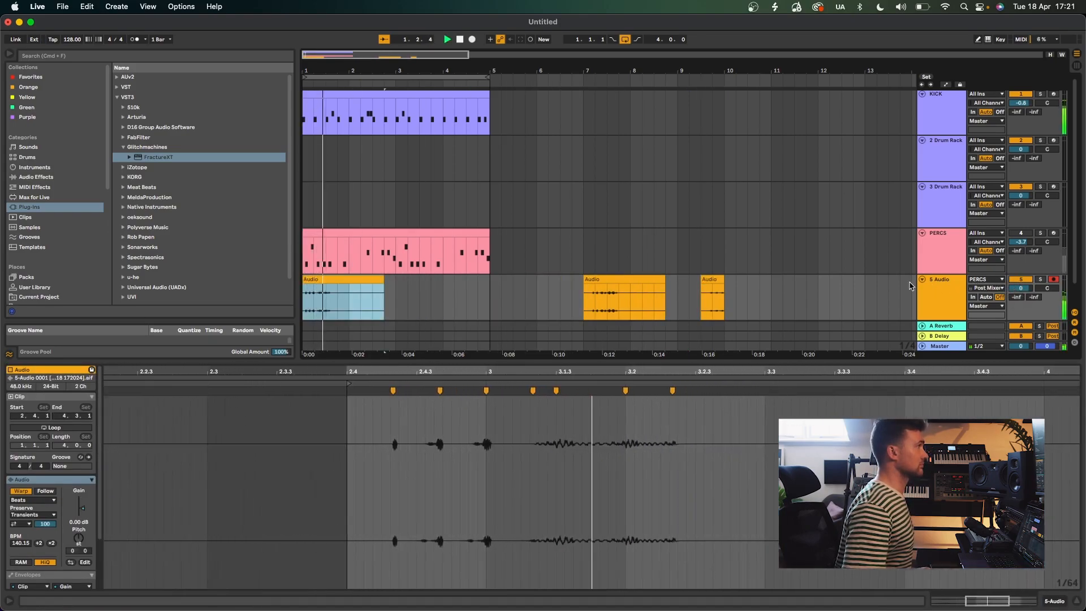
key(space)
drag(605, 281, 410, 293)
- In the bar 1 clip, pull the second hit's warp marker back right beside the first one and audition it
click(320, 297)
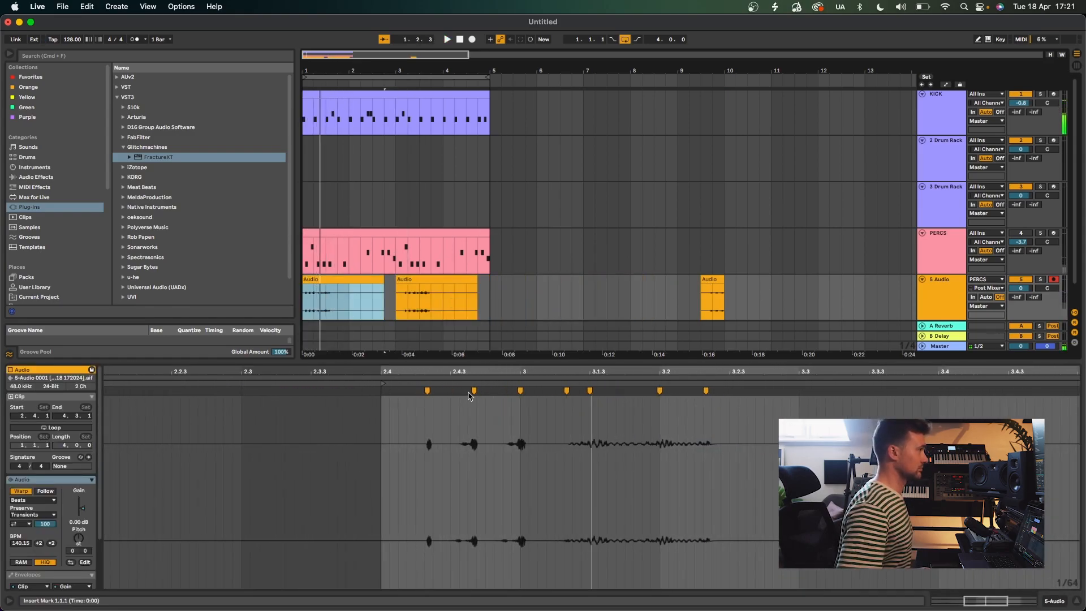
click(472, 391)
drag(450, 391, 432, 394)
key(space)
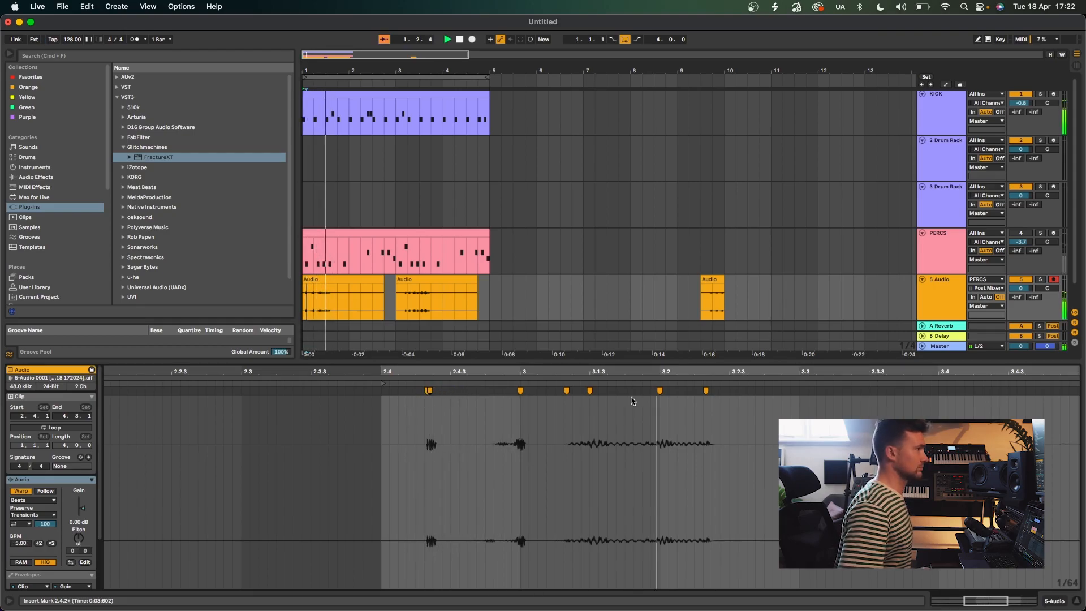
key(space)
- Trim the first audio clip so that it starts at 1.1.3, and audition the arrangement
drag(325, 71, 315, 165)
drag(306, 279, 347, 279)
key(space)
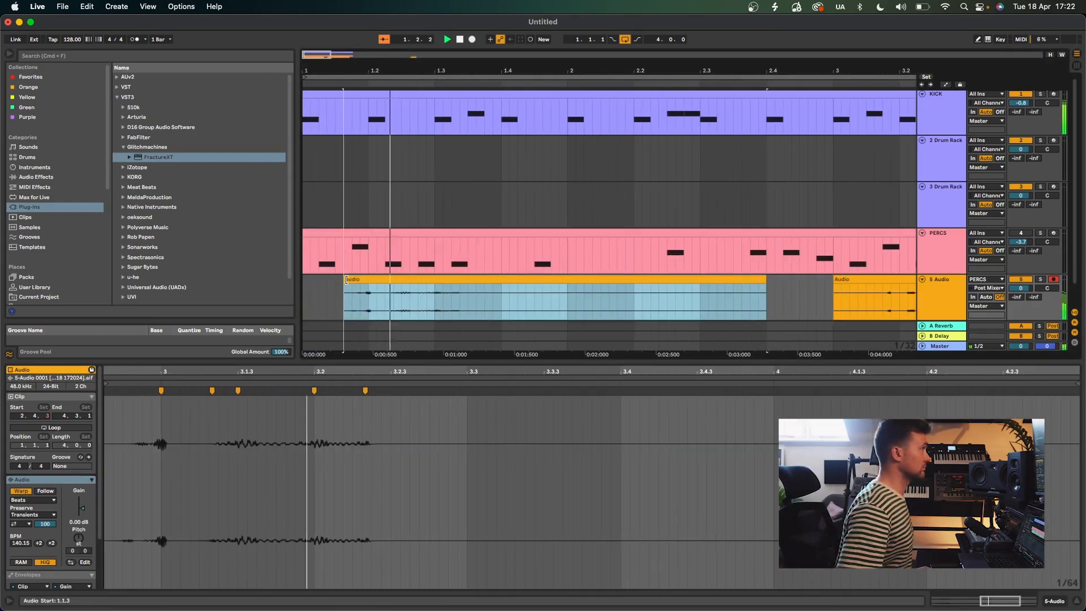
drag(401, 67, 402, 8)
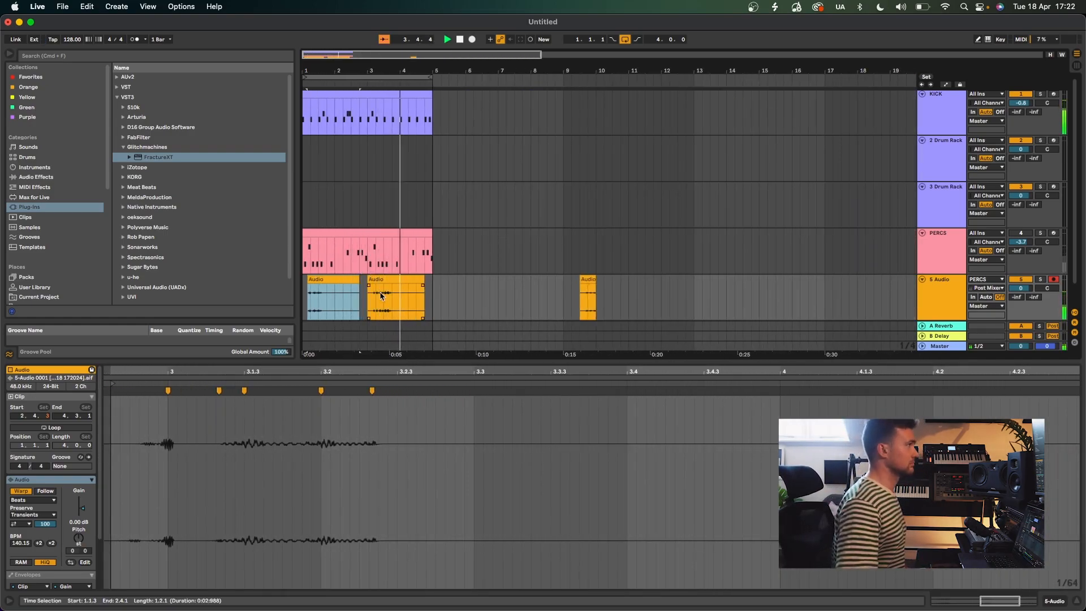
key(space)
- Trim the bar 3 clip to run from 1.2.1 to 2.3.1 and move the short leftover clip to bar 4.3
drag(591, 279, 368, 279)
key(space)
key(space)
- Quantize the audio clip at bar 3 and play it back
click(367, 421)
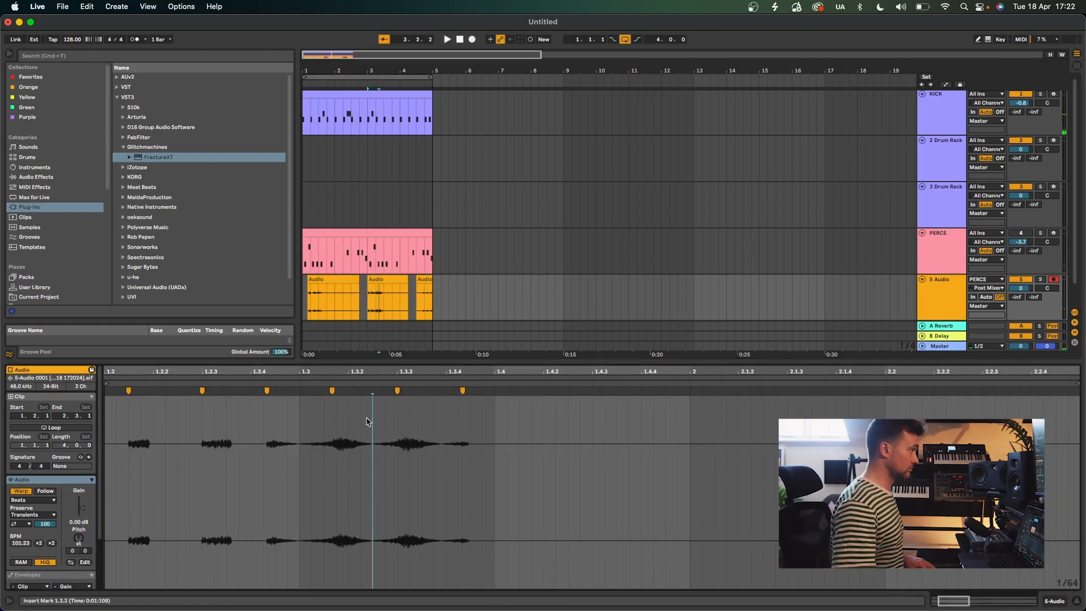
right_click(529, 480)
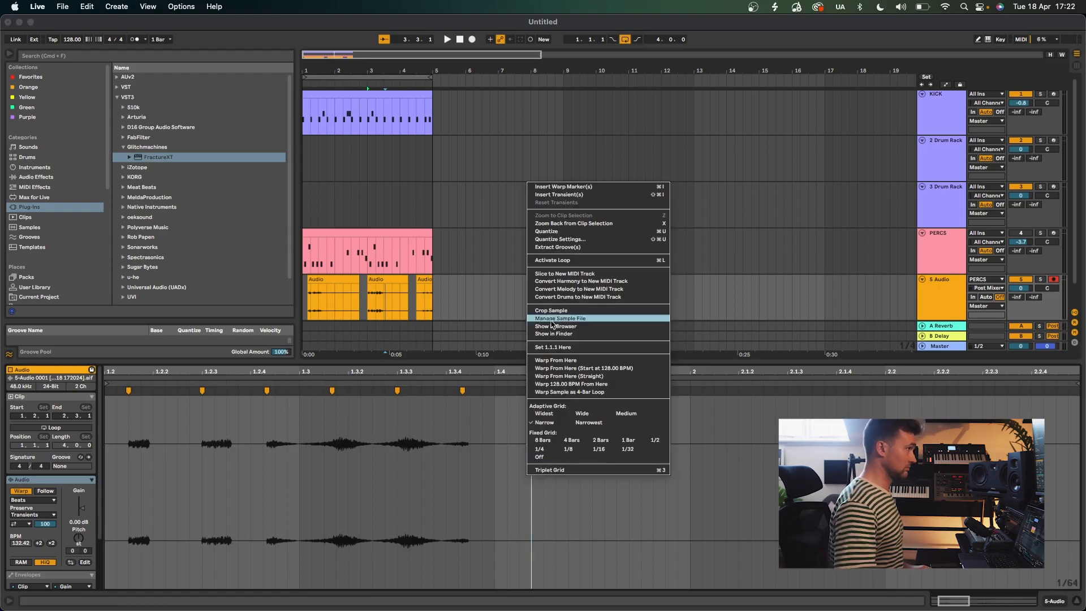
click(552, 226)
key(space)
key(space)
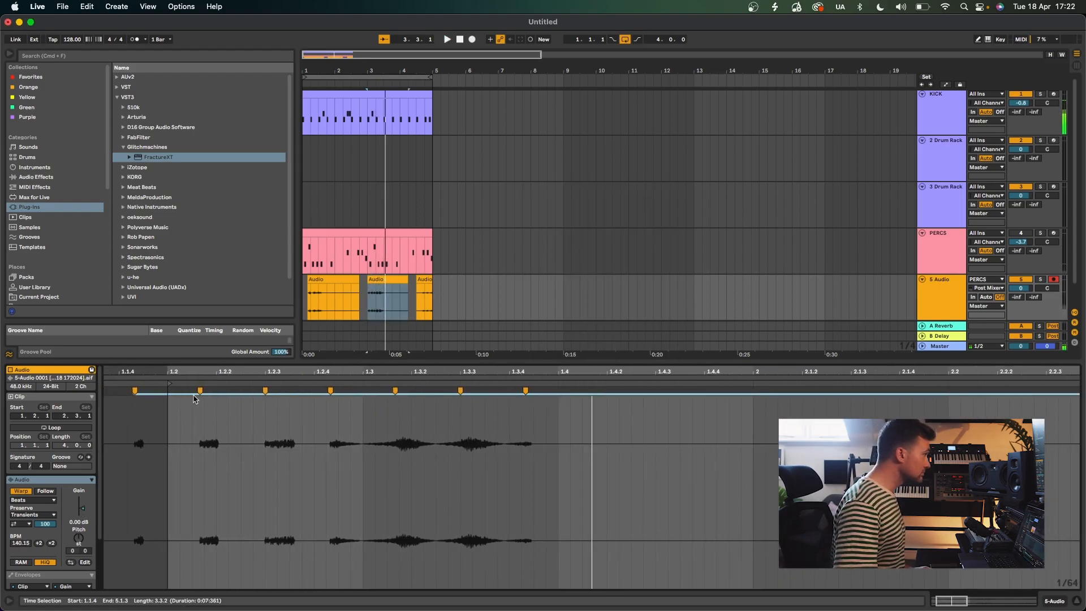
- Move the bar 3 clip's start marker onto its first full hit just after 1.2, and audition it
drag(198, 391, 165, 396)
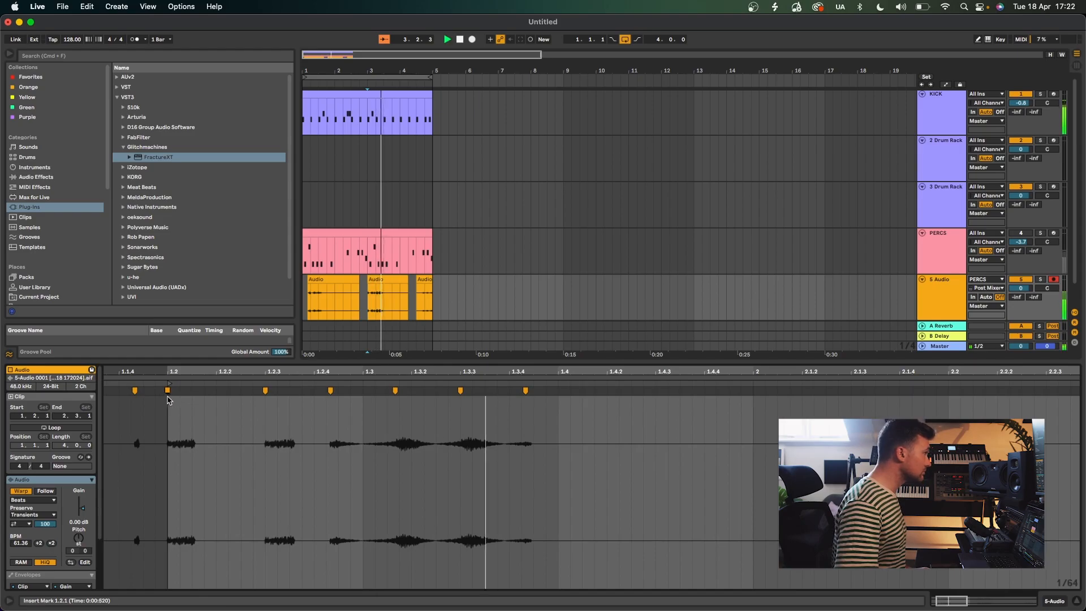
key(super+z)
drag(170, 383, 201, 382)
key(space)
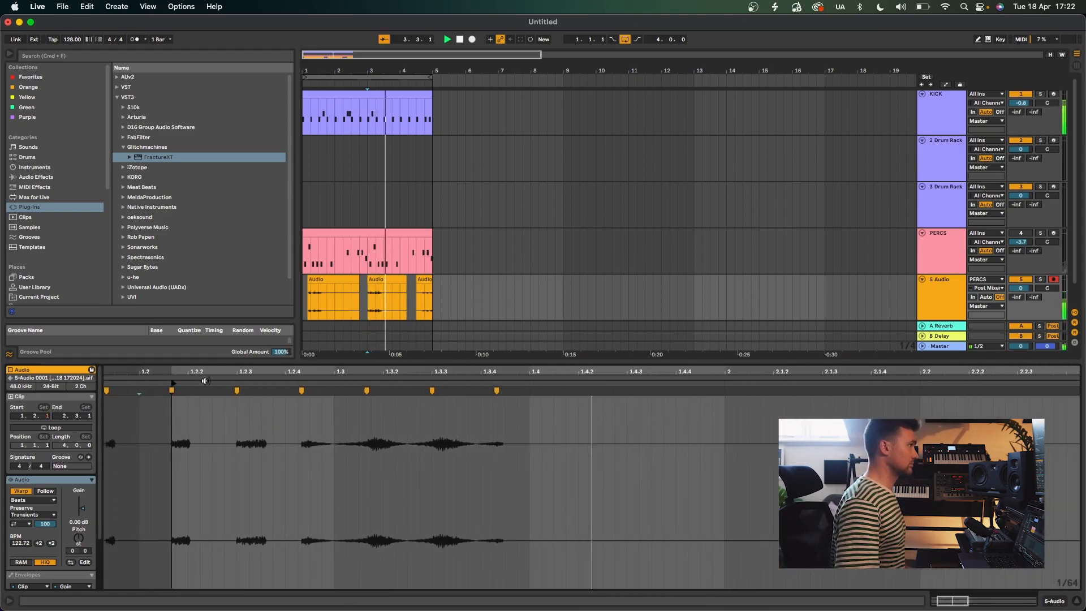
- Set the bar 3 clip's warp mode to Texture and stretch its second-to-last warp marker to about 1.3.4, auditioning the result
click(33, 501)
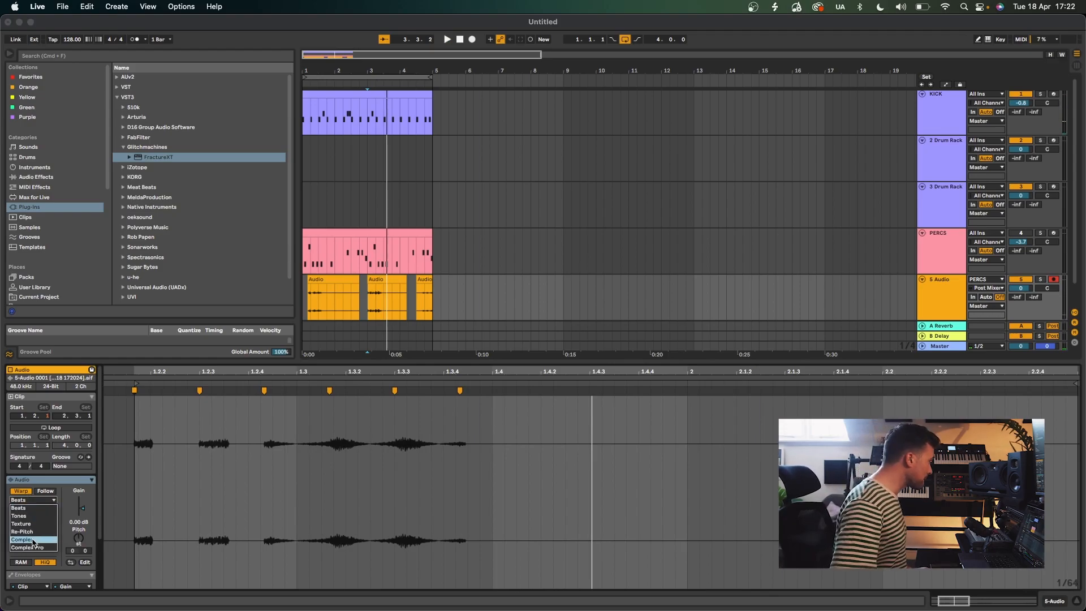
click(31, 524)
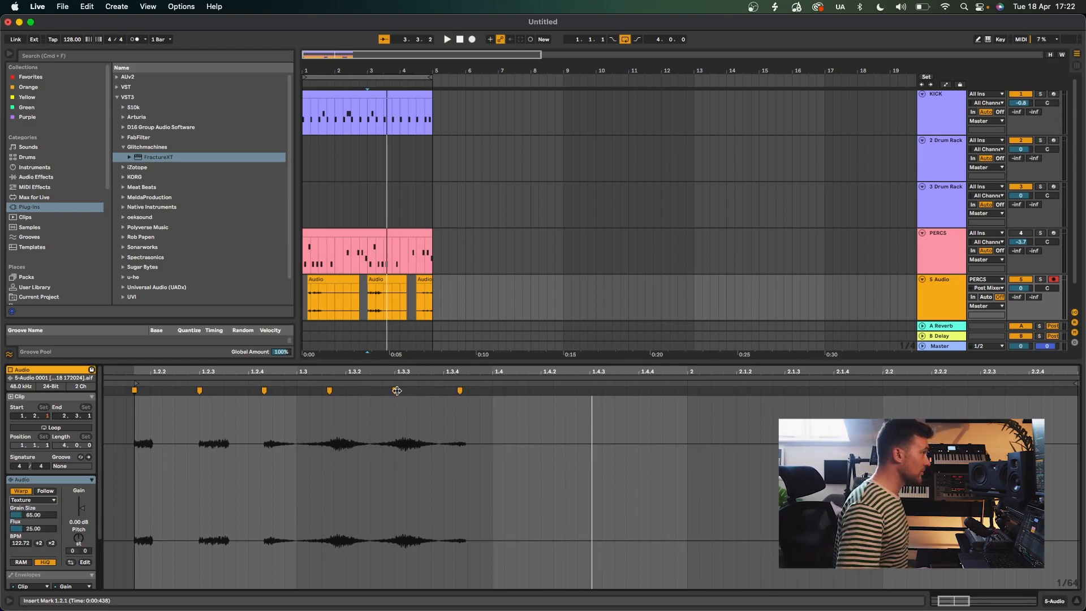
drag(395, 392, 567, 388)
key(space)
key(space)
key(space)
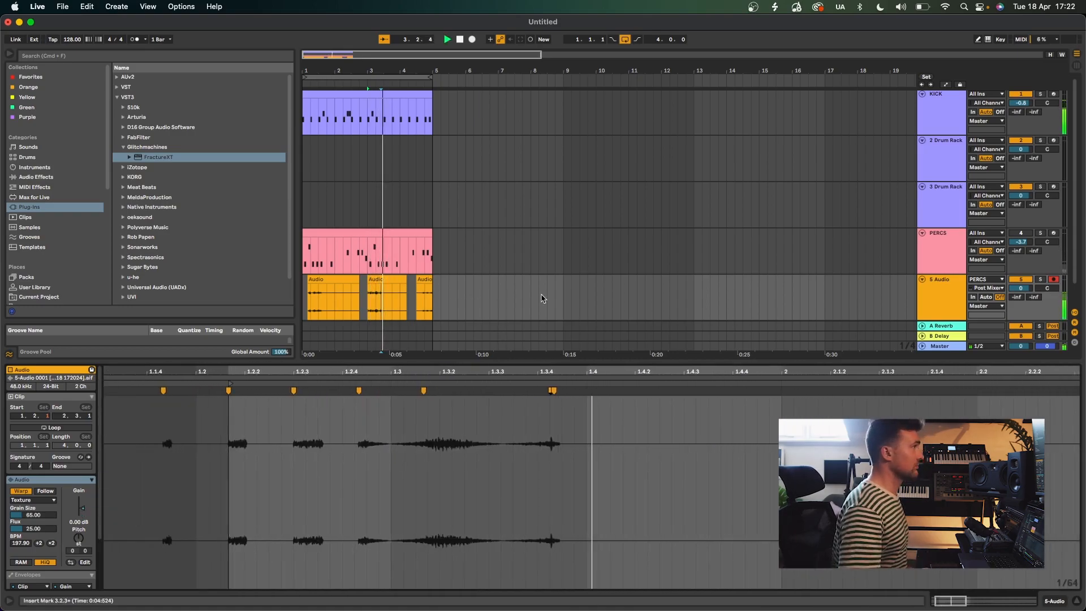
key(super+alt+l)
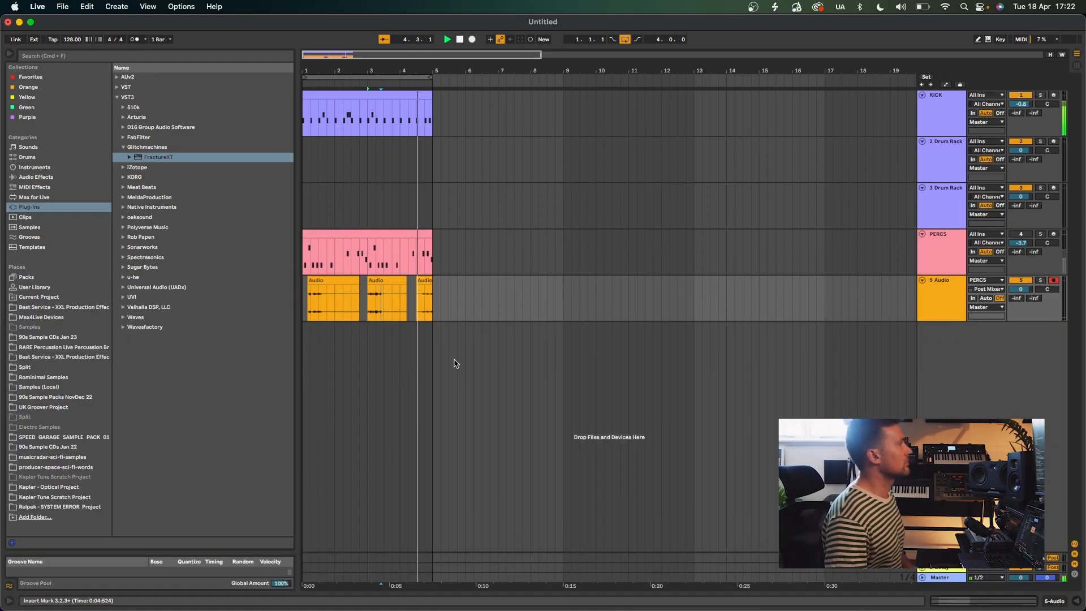
- Lower the resampled audio track's volume to -5.3 dB and add FabFilter Volcano 3 to the track
drag(1021, 289, 1021, 305)
double_click(946, 296)
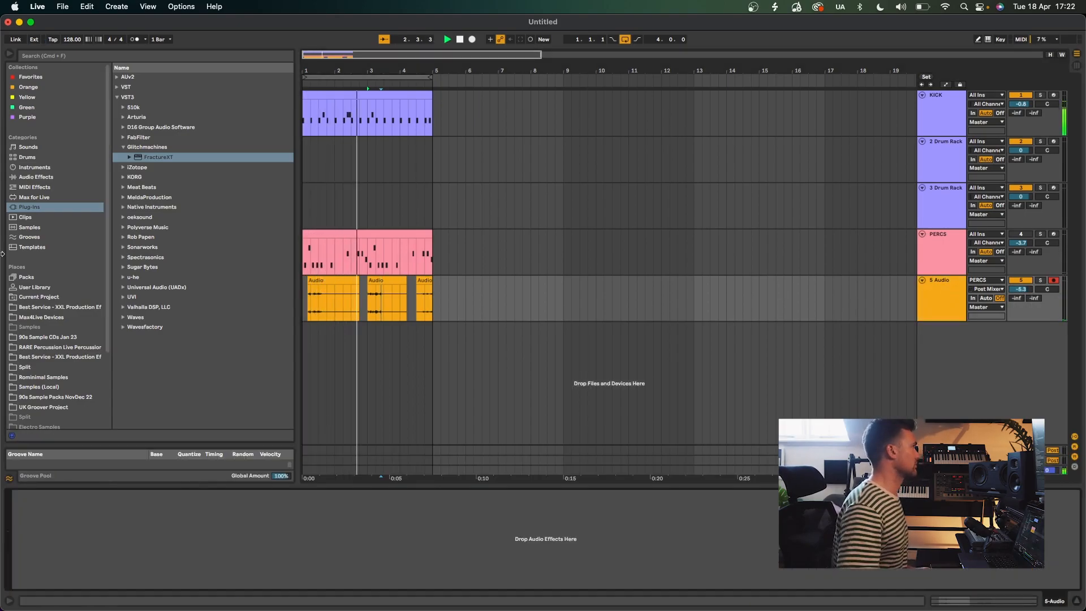
click(124, 138)
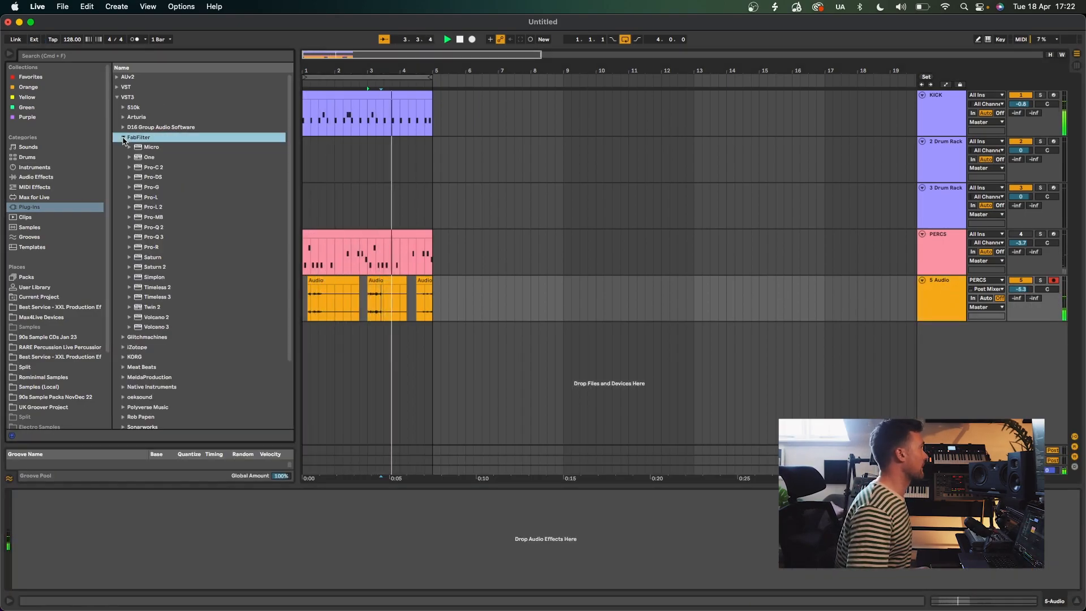
double_click(164, 327)
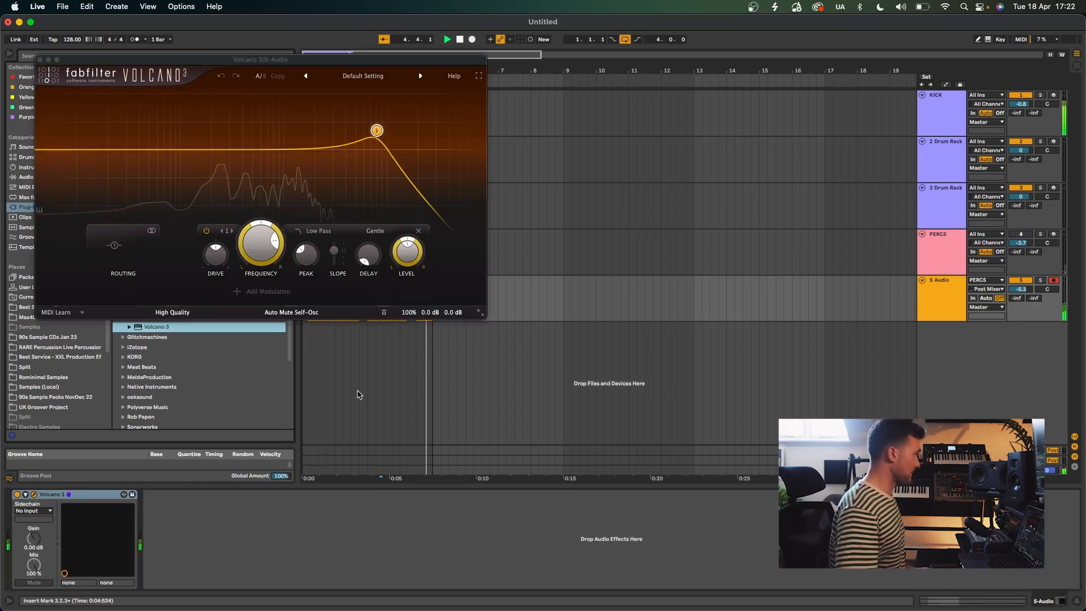
- Try the sequenced preset Arcade Noises 2 bM in Volcano 3
click(379, 76)
mouse_move(365, 128)
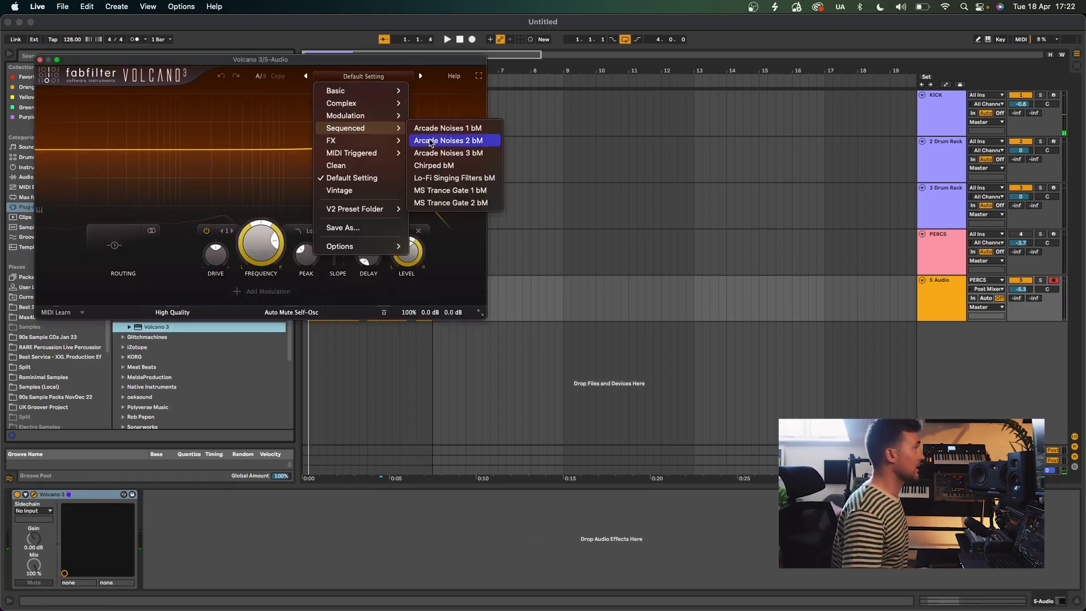
click(453, 141)
- Load the Drum Blender 01 SM preset in Volcano 3, audition it and close the plug-in window
click(387, 77)
mouse_move(362, 104)
click(416, 113)
key(space)
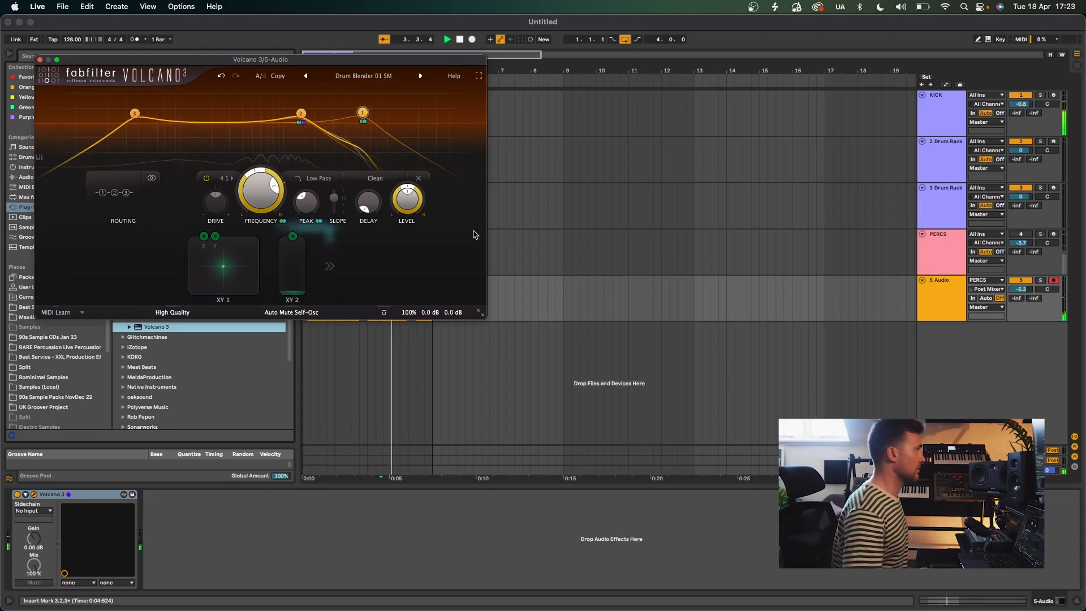
click(40, 60)
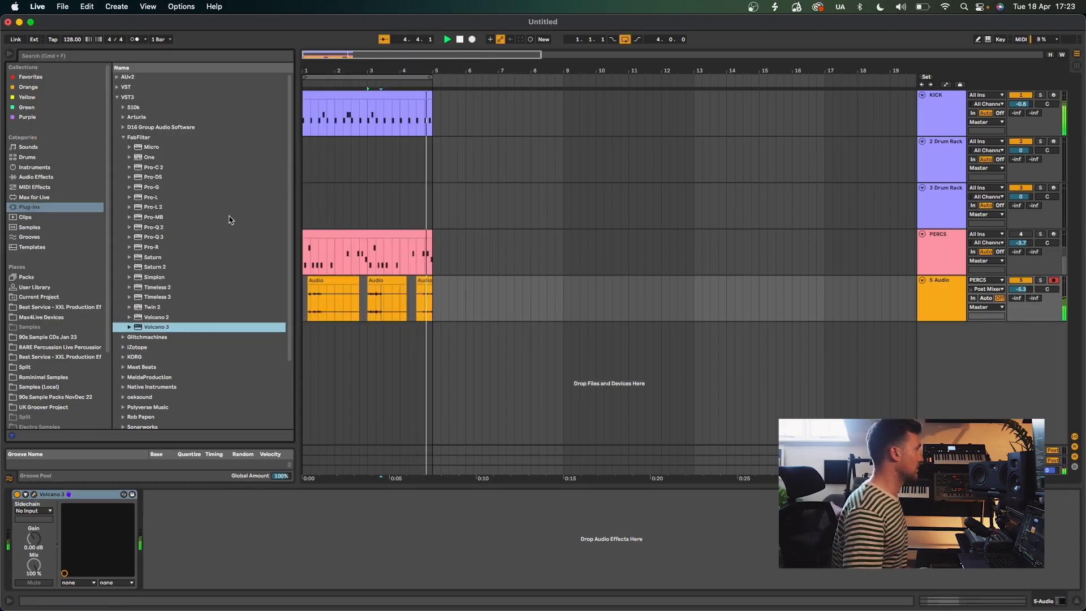
- Search the plug-ins for "h delay" and add Waves H-Delay Stereo to the audio track
click(92, 54)
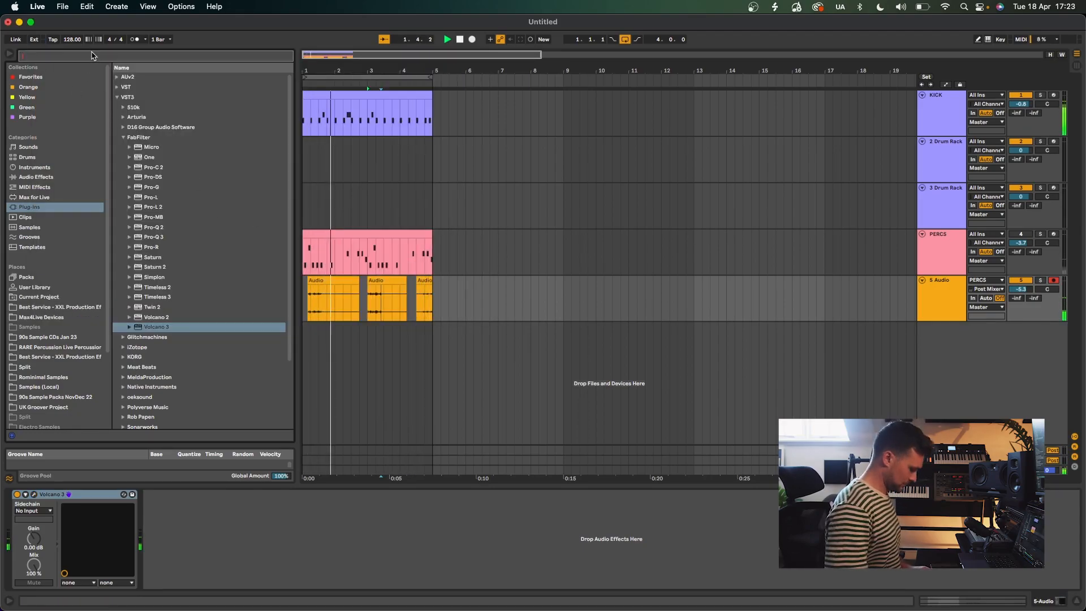
text(h delay)
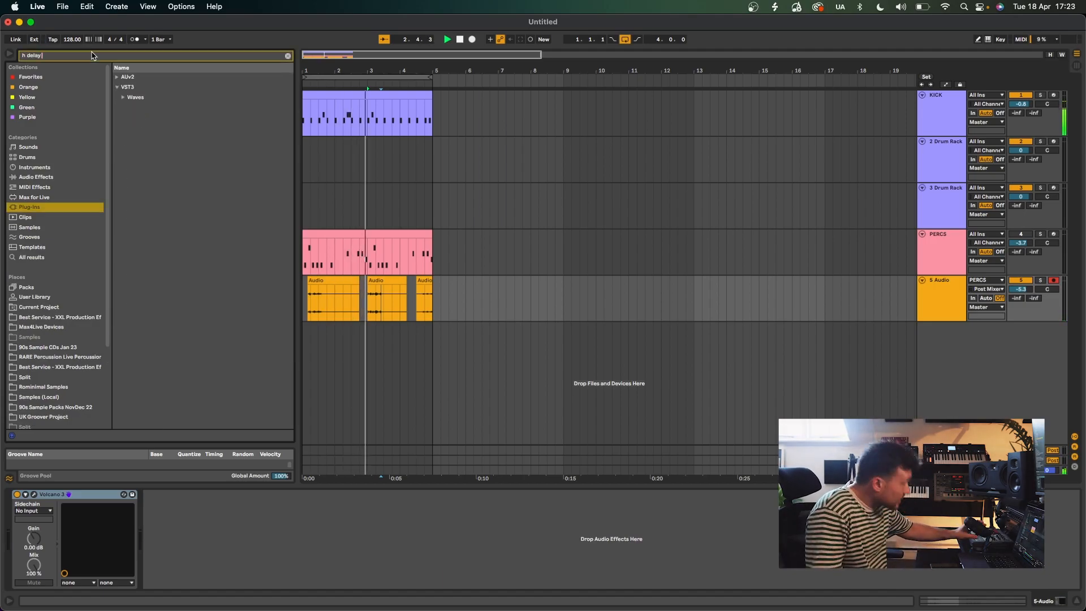
click(478, 336)
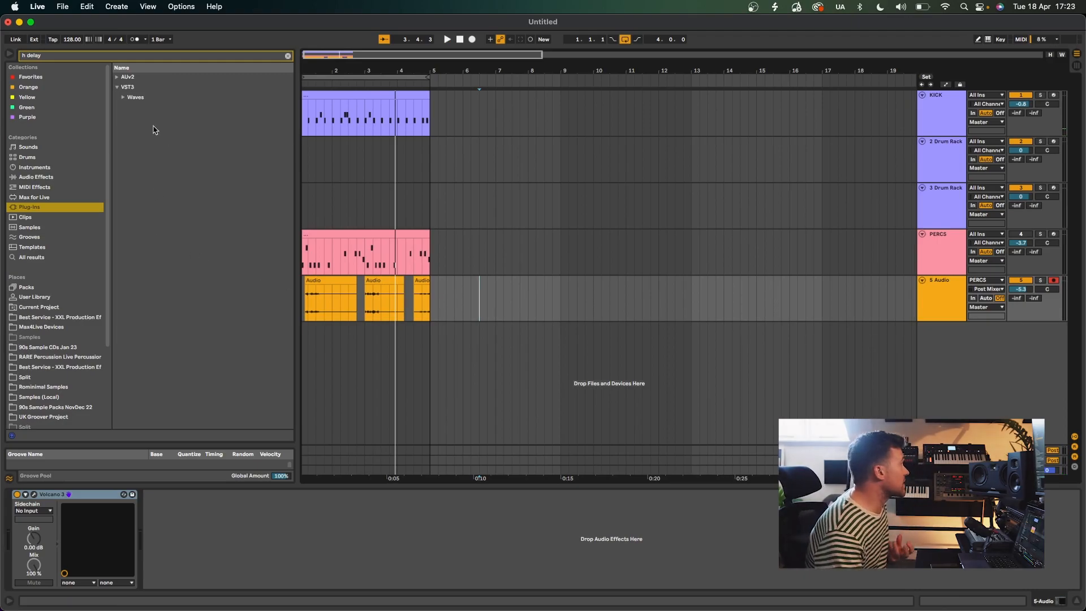
click(121, 97)
click(156, 127)
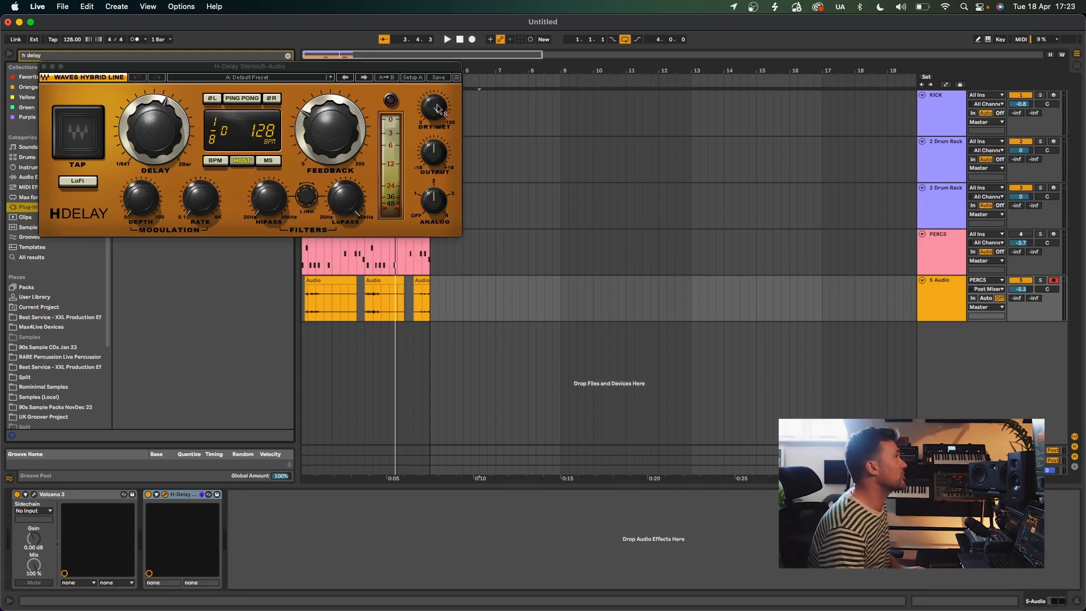
- Lower H-Delay's dry/wet mix and set its feedback to 64 while auditioning the loop
drag(438, 109, 438, 121)
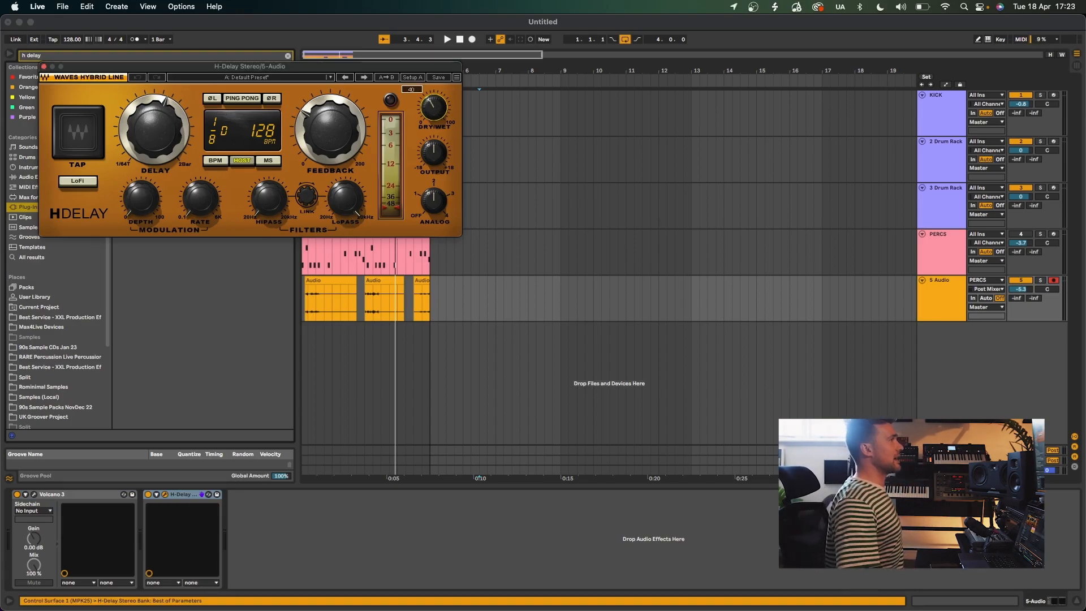
drag(438, 109, 438, 110)
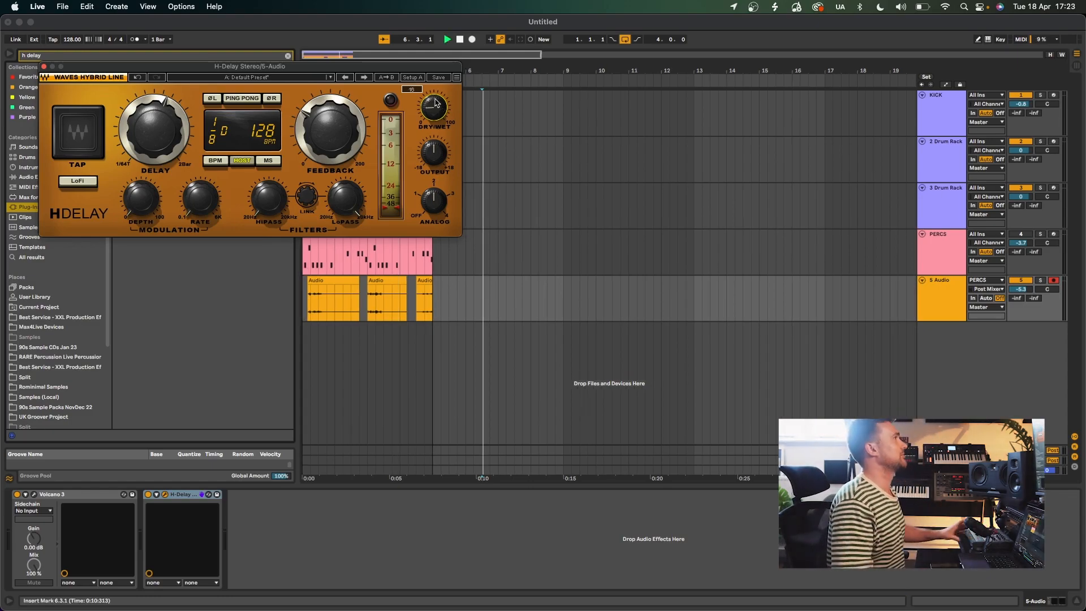
click(457, 40)
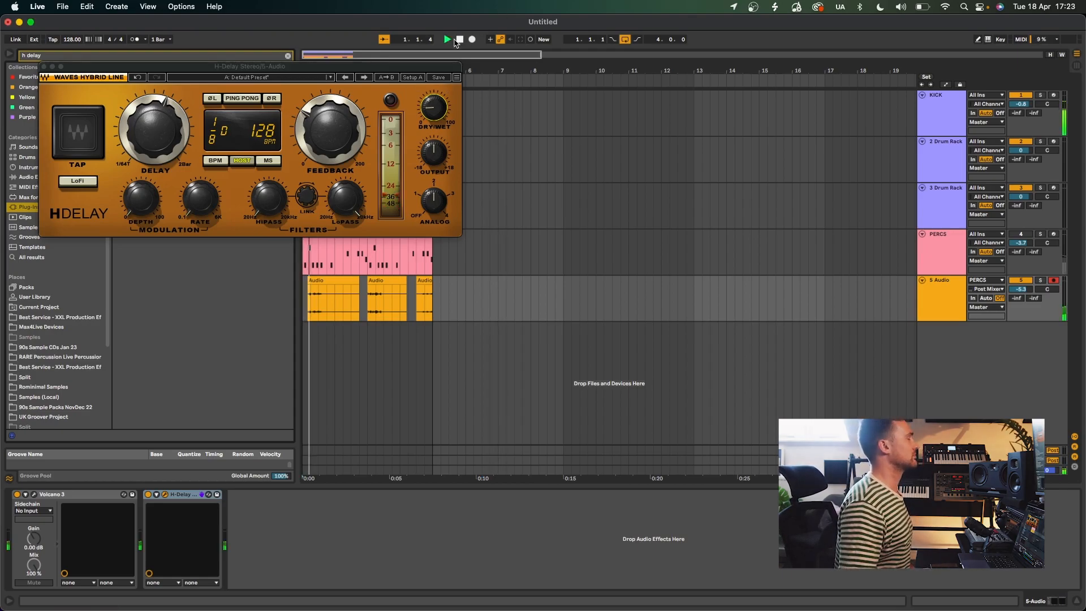
click(315, 142)
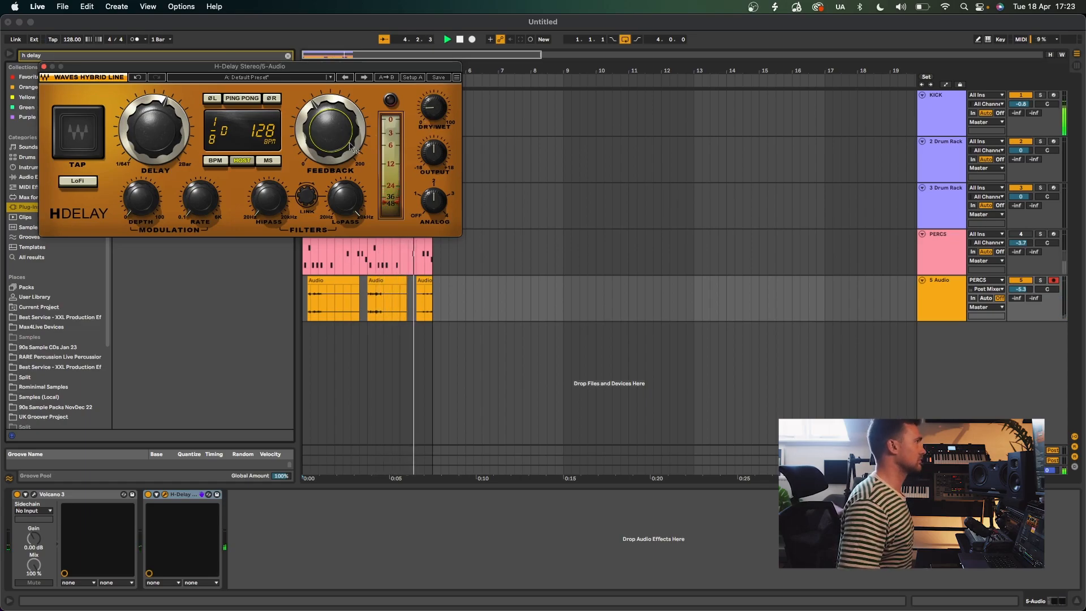
mouse_move(361, 148)
mouse_down()
mouse_move(361, 132)
mouse_move(361, 151)
mouse_up()
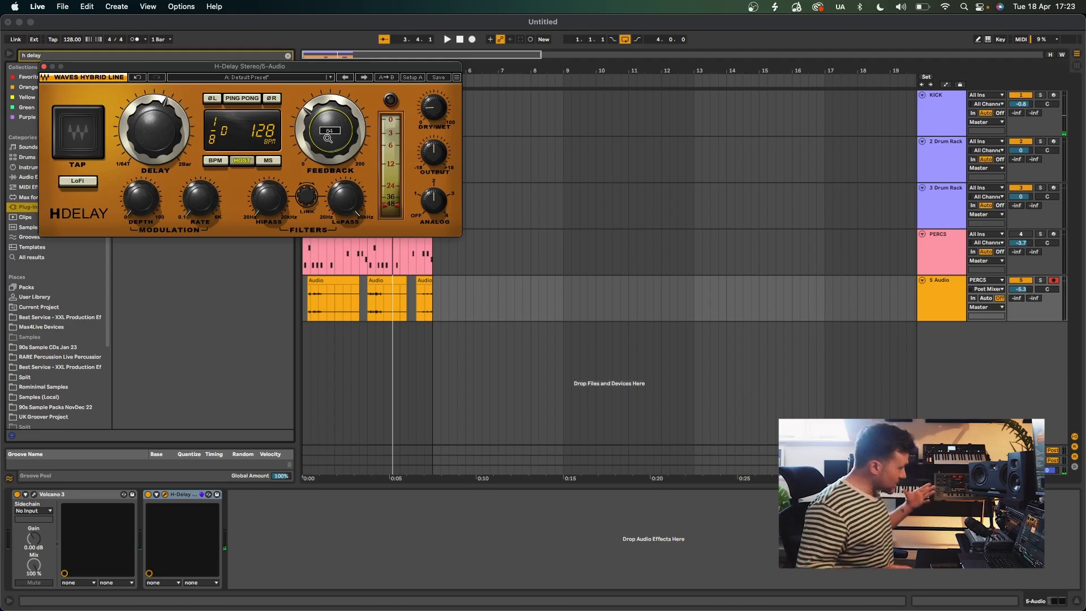
- Move the H-Delay window clear of the clips and duplicate the first four bars of the audio track three times up to bar 17
click(146, 55)
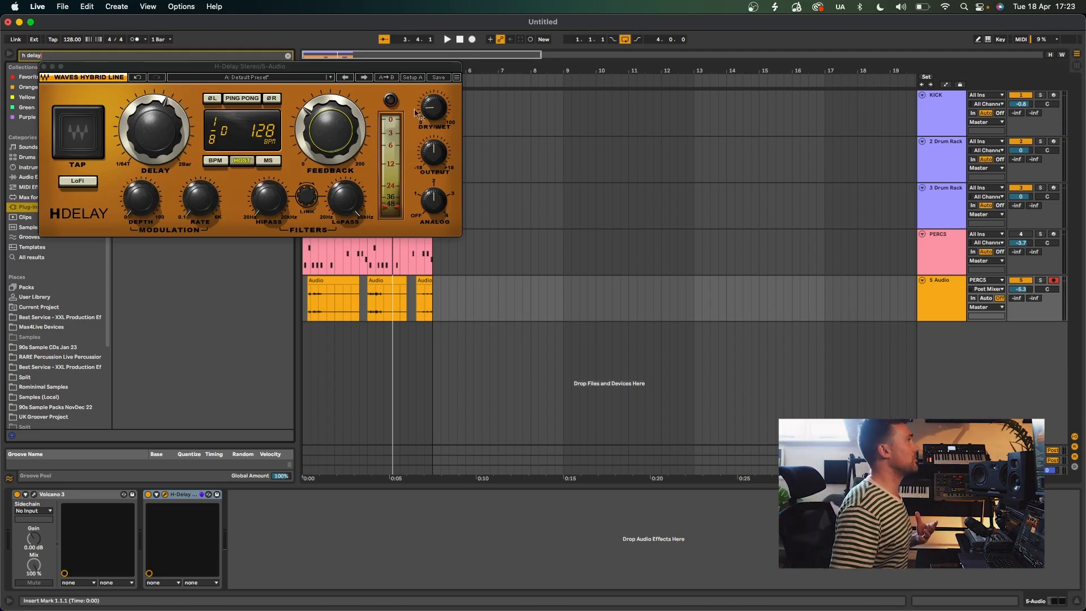
drag(290, 69, 841, 394)
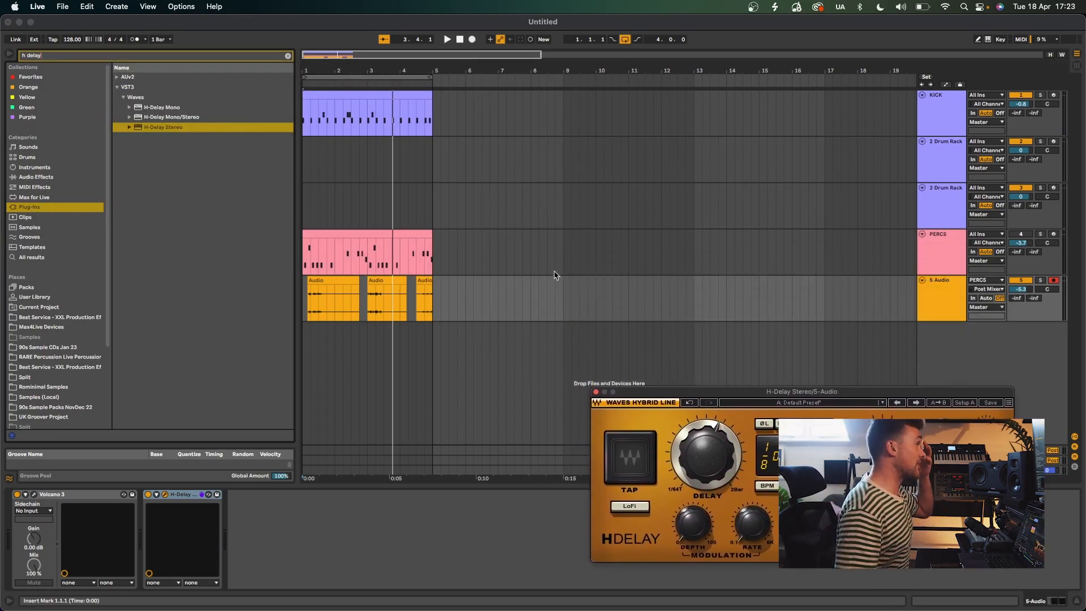
click(439, 289)
drag(434, 292, 303, 294)
key(super+d)
key(super+d)
key(super+d)
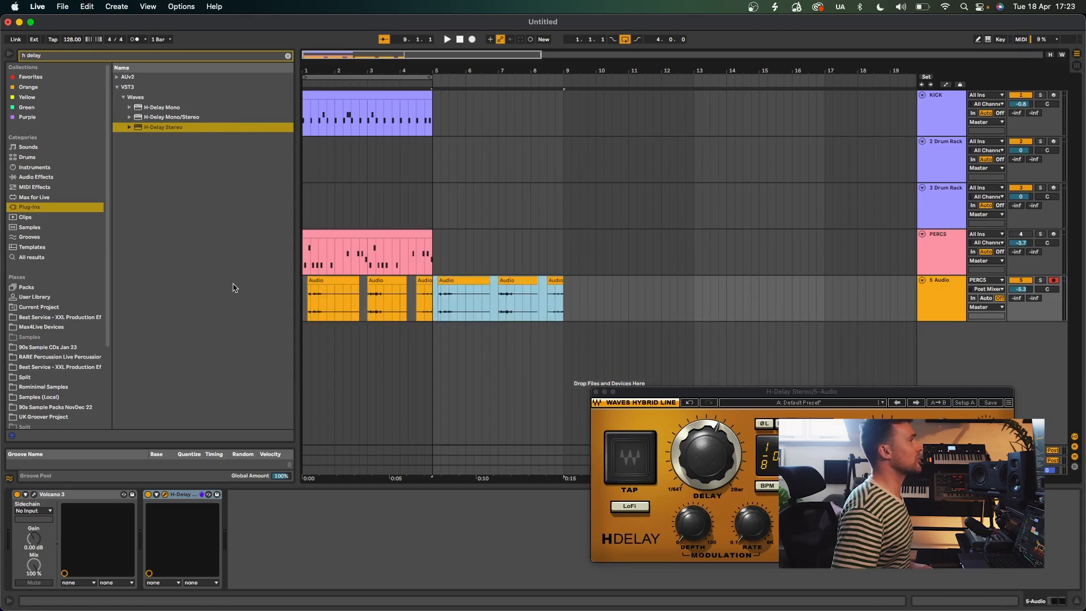
key(minus)
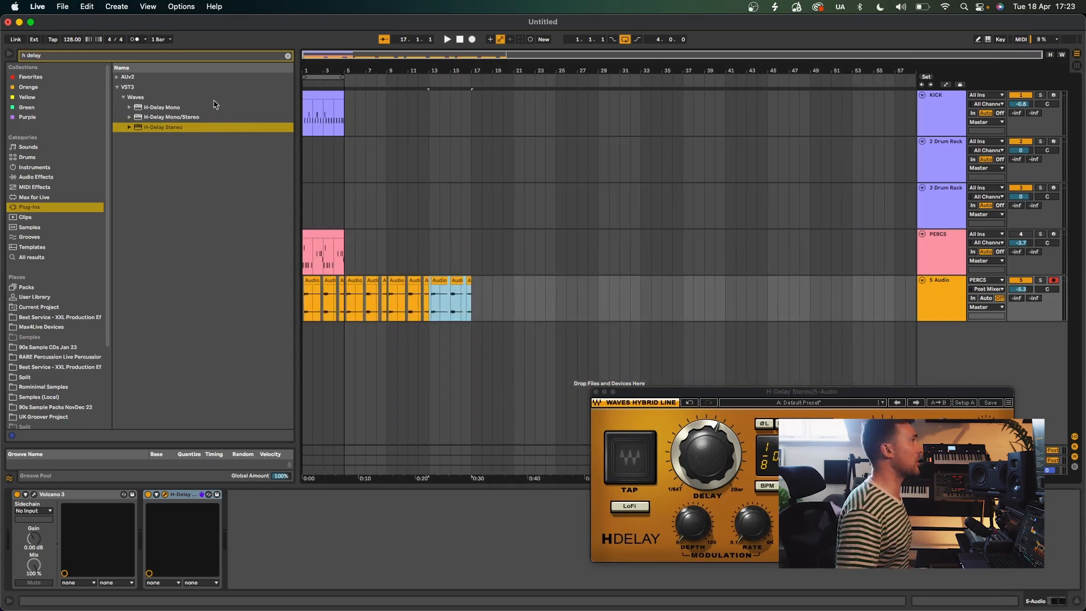
- Extend the arrangement loop to 16 bars and duplicate the four-bar KICK and PERCS clips three times to fill it
drag(346, 80, 465, 84)
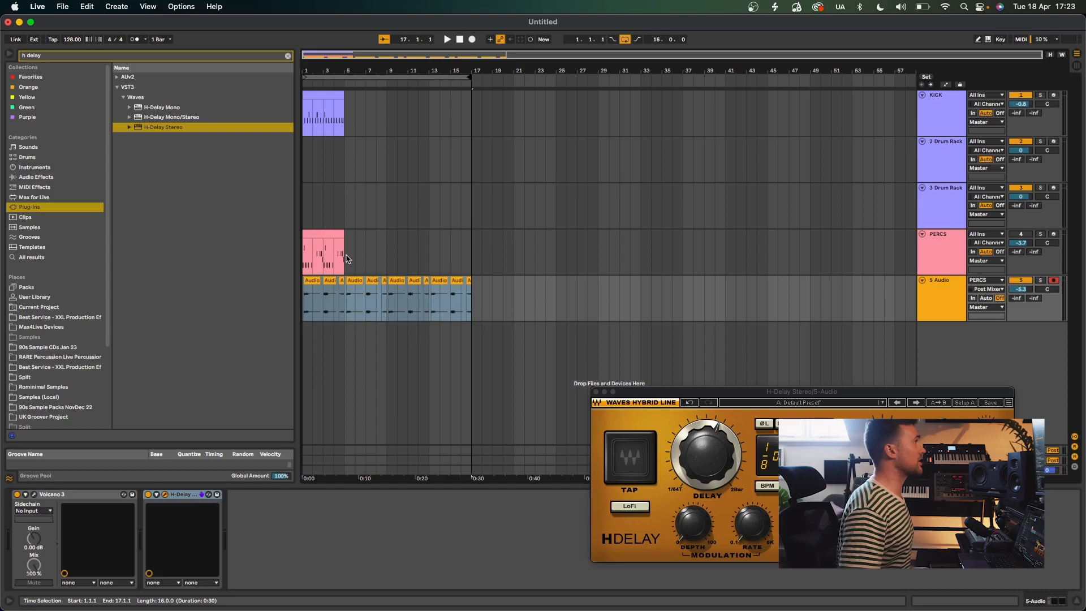
drag(347, 259, 304, 97)
key(super+d)
key(super+d)
key(super+d)
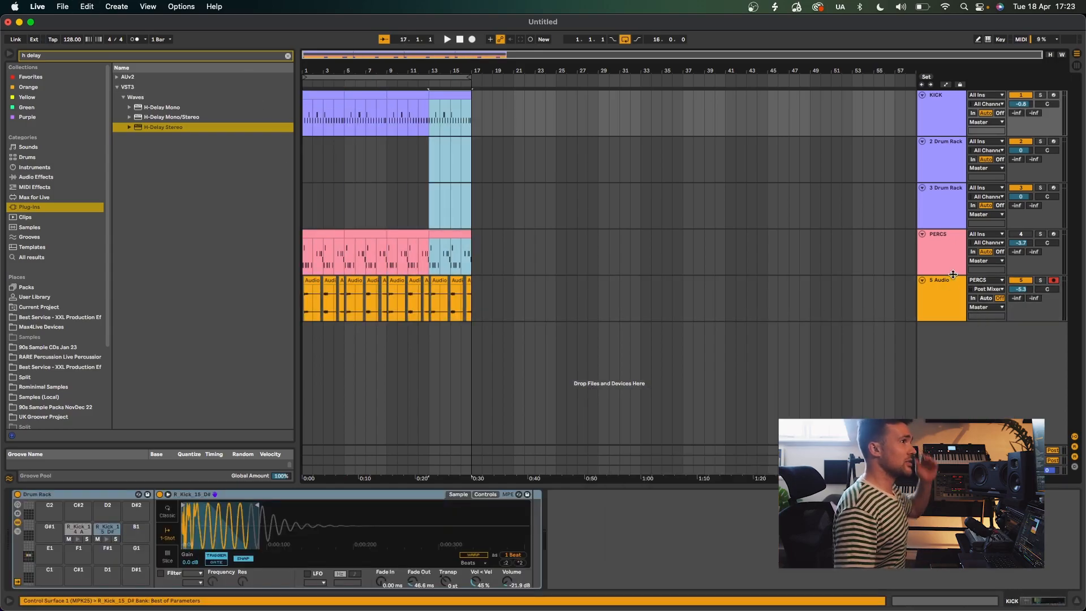
- Show the automation lanes and display the H-Delay Stereo Feedback envelope on the audio track
click(948, 85)
click(941, 289)
click(941, 289)
click(936, 298)
click(938, 314)
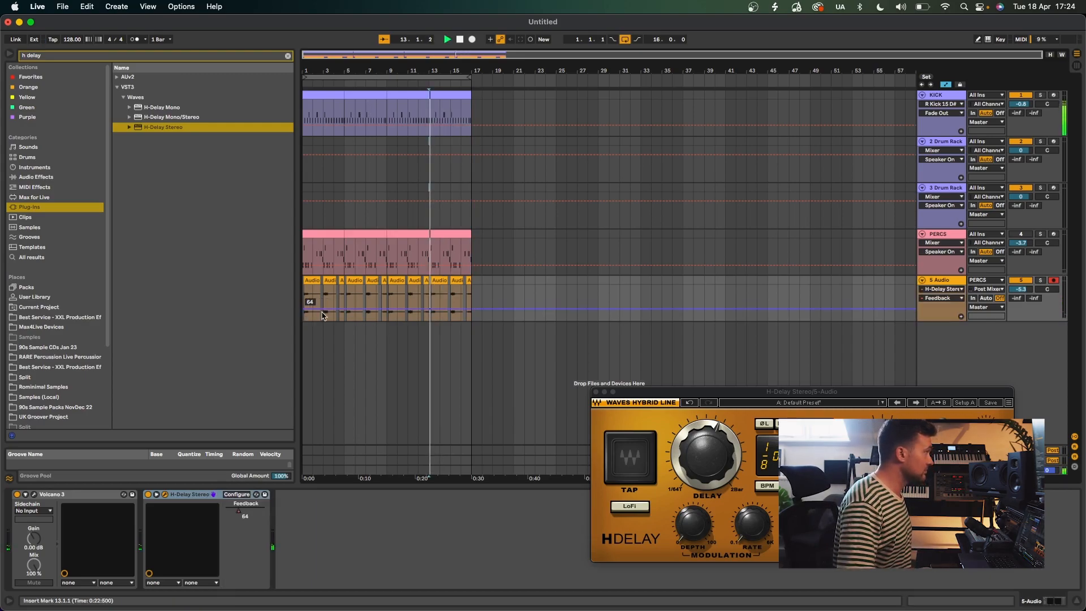
- Draw H-Delay feedback automation from bar 3 to 12 during playback, rising to about 109 and 100 and dipping to about 46 around bar 9
key(space)
click(459, 40)
key(space)
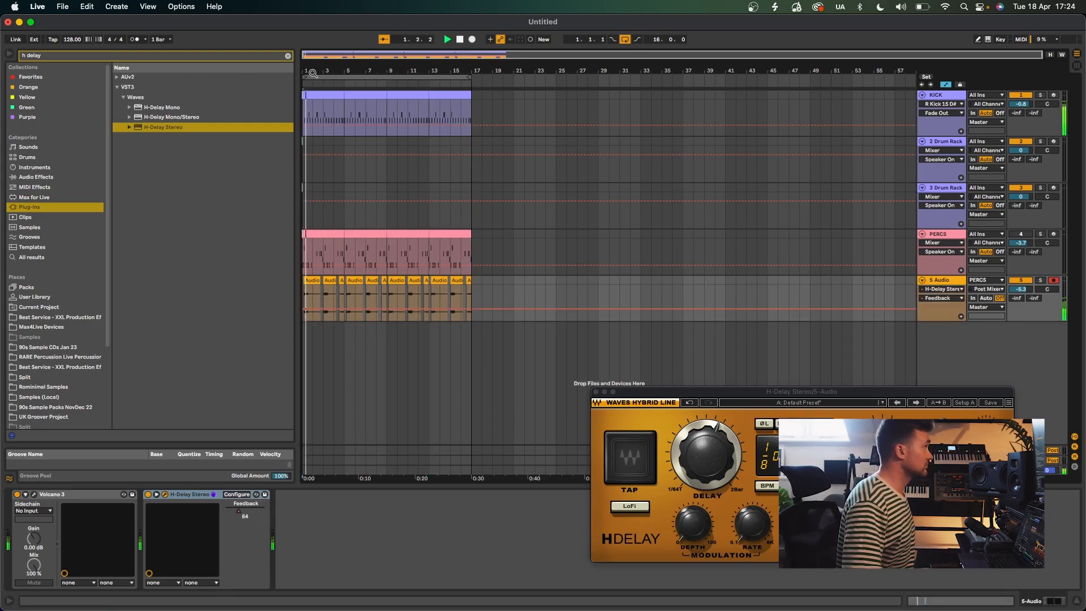
drag(313, 73, 342, 198)
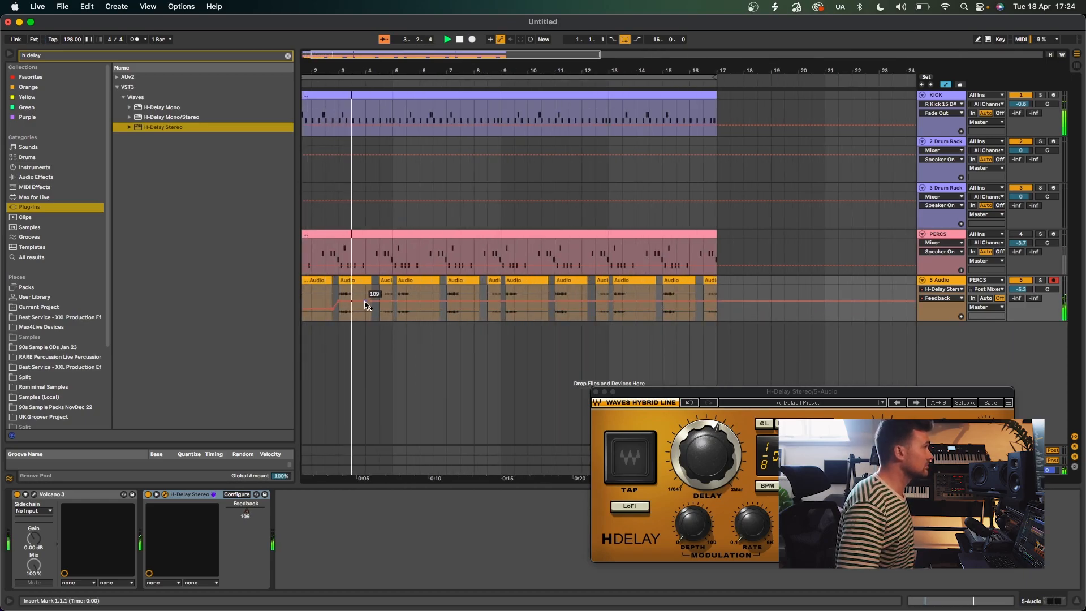
drag(373, 302, 380, 309)
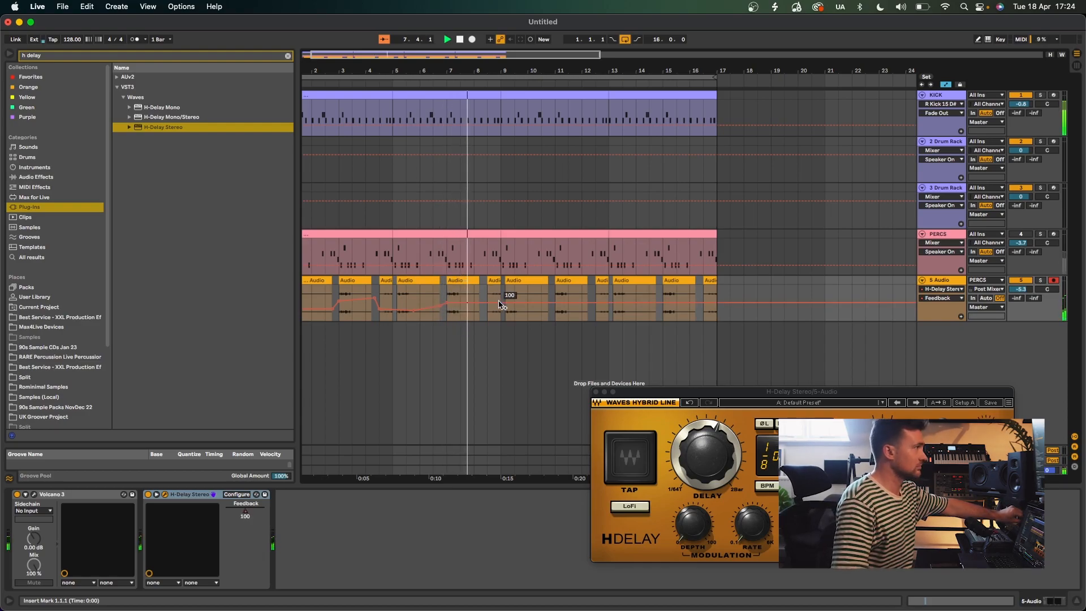
drag(497, 310, 497, 312)
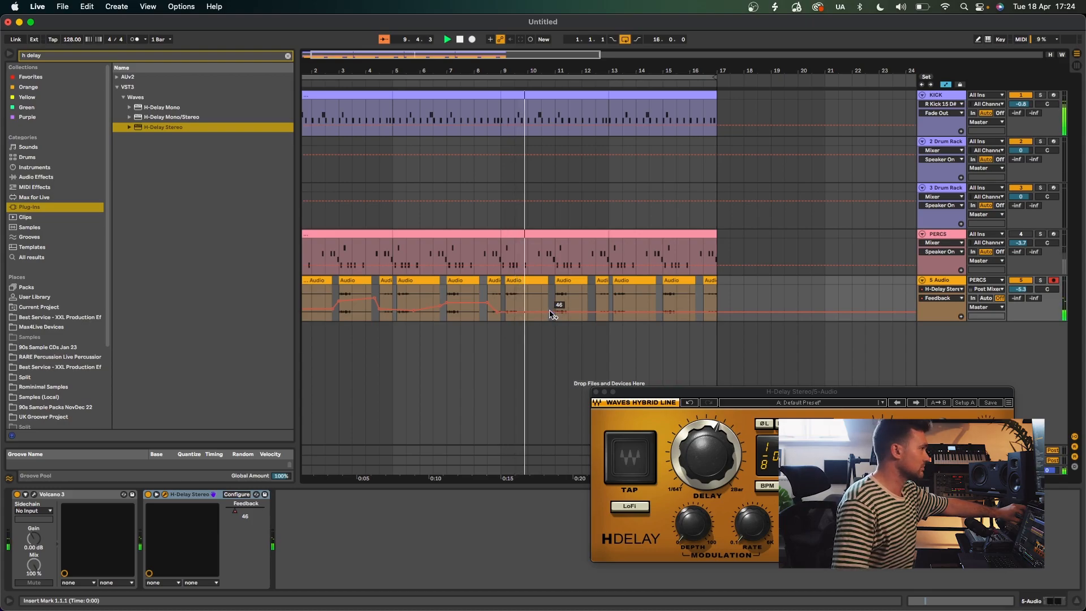
drag(560, 312, 622, 298)
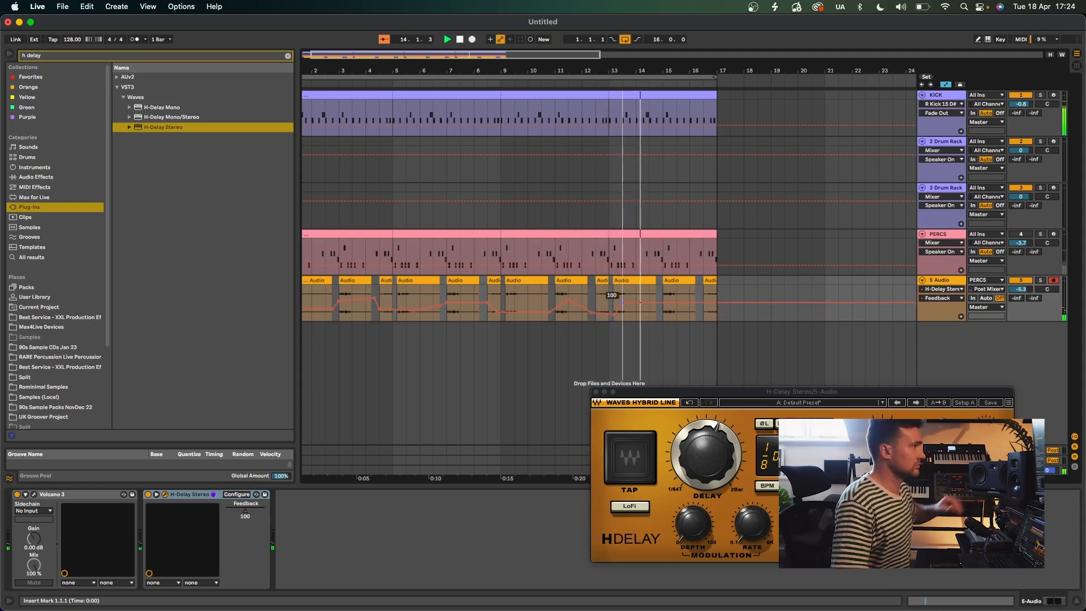
- Continue the H-Delay feedback automation from bar 13, raising it to about 124 and checking it in playback
click(612, 292)
key(space)
key(space)
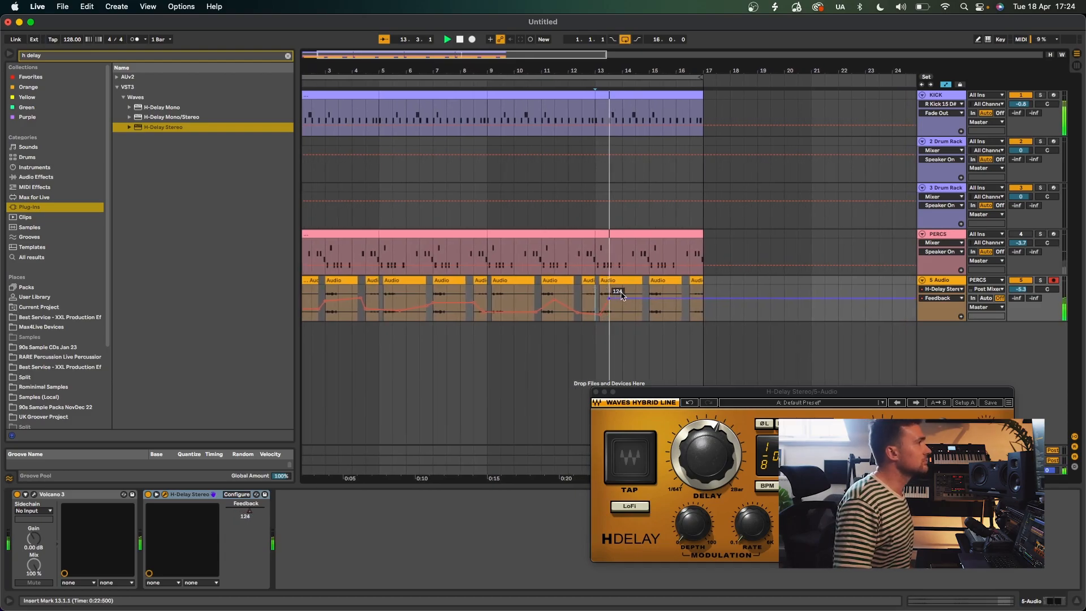
mouse_move(650, 296)
mouse_down()
mouse_move(677, 313)
mouse_move(648, 302)
mouse_up()
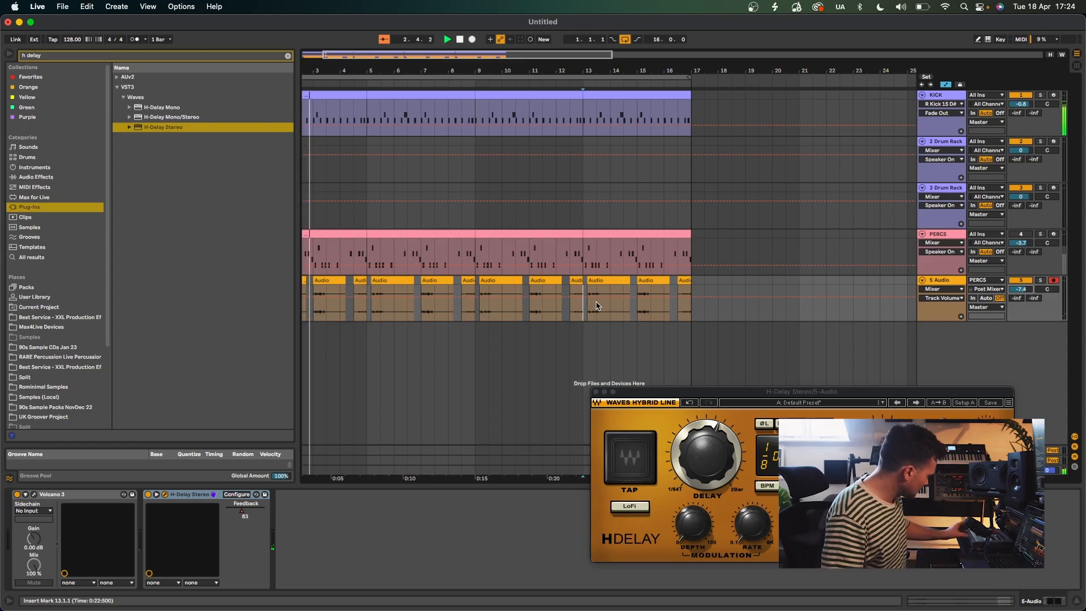
- Lower the KICK volume to -1.4 dB, close the H-Delay window and set the audio track's A-Reverb send to -9.7 dB
drag(1027, 104, 1027, 106)
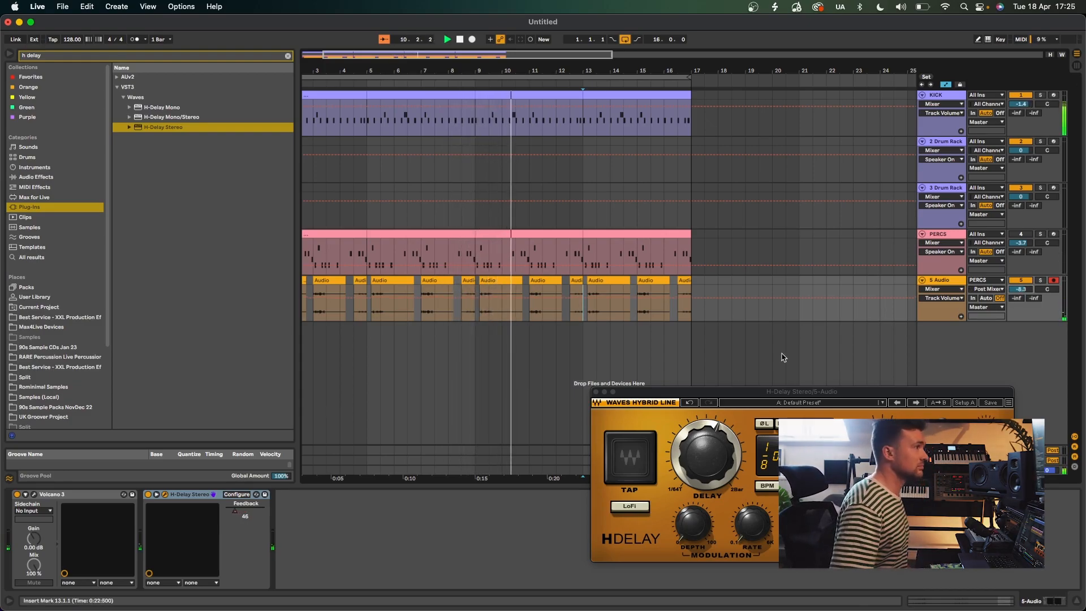
click(596, 392)
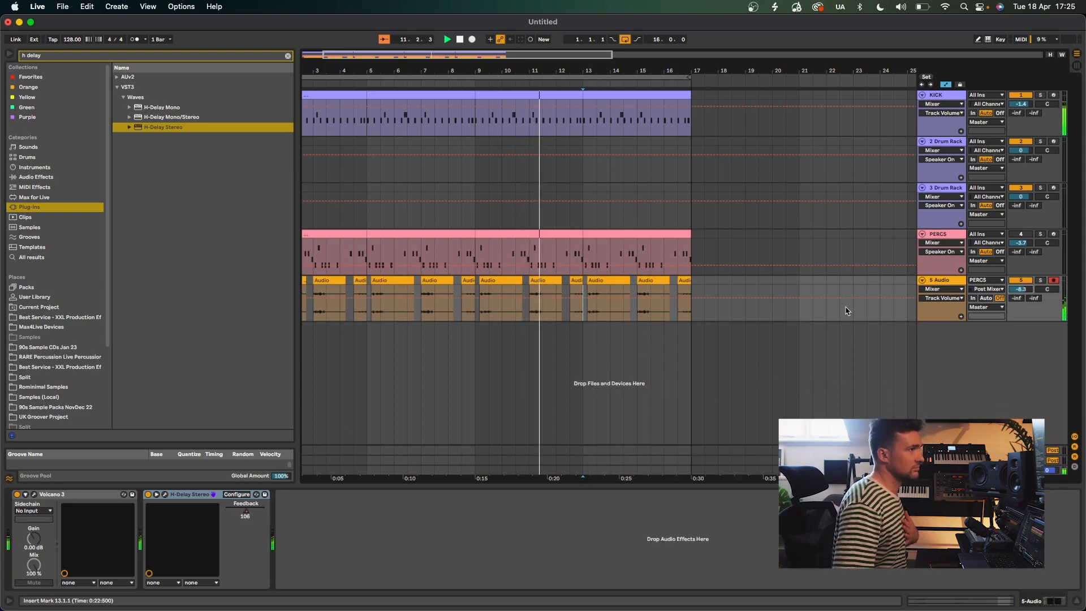
drag(1017, 299, 1017, 255)
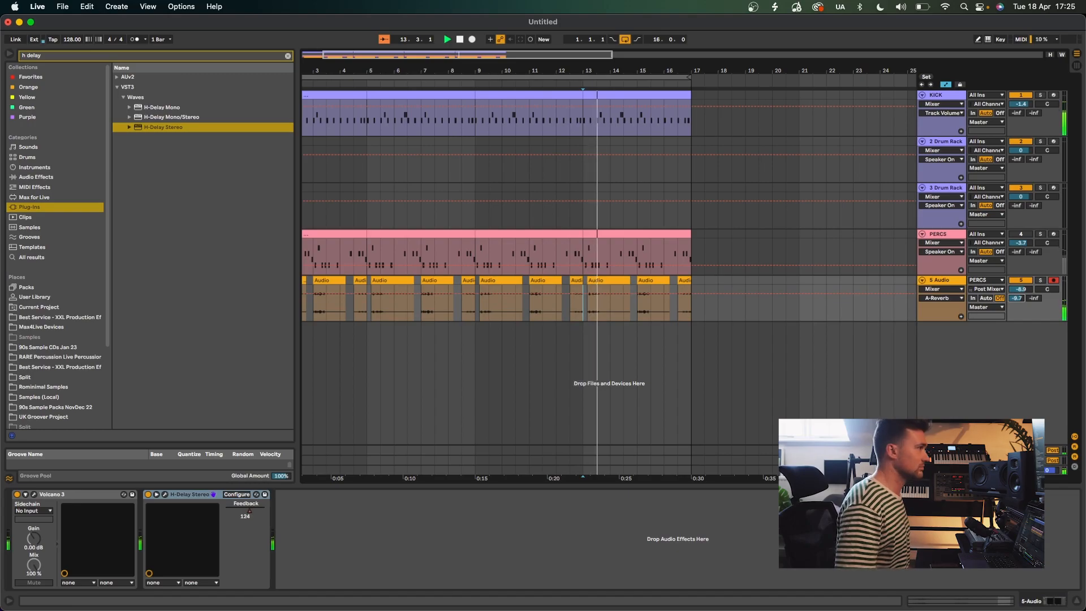
- Add EQ Eight after H-Delay on the audio track and make its first band a low cut at about 337 Hz
click(44, 169)
click(50, 176)
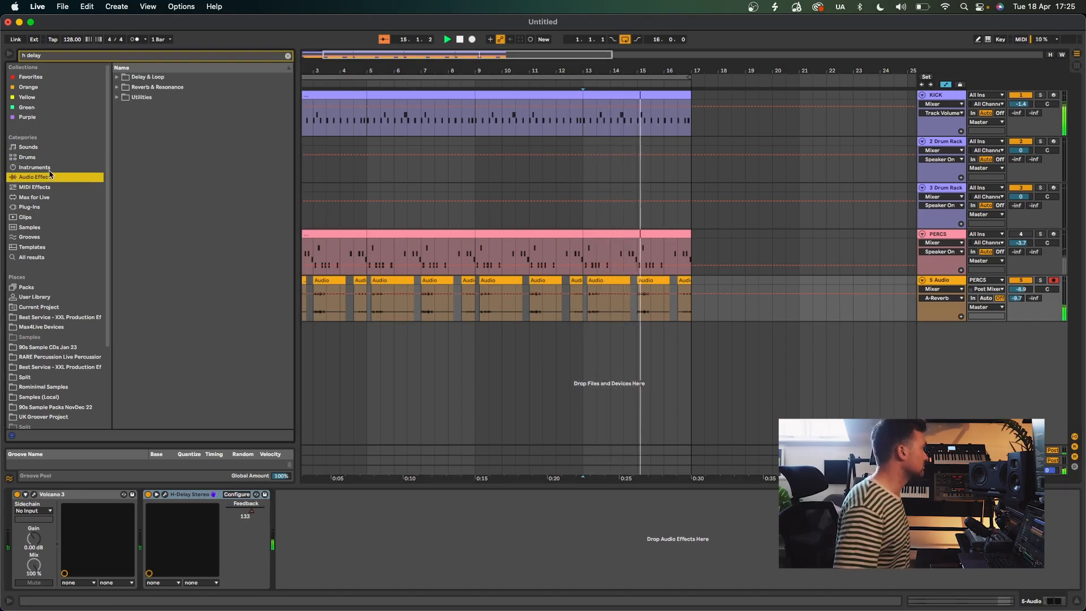
click(288, 56)
click(117, 107)
double_click(149, 137)
click(316, 575)
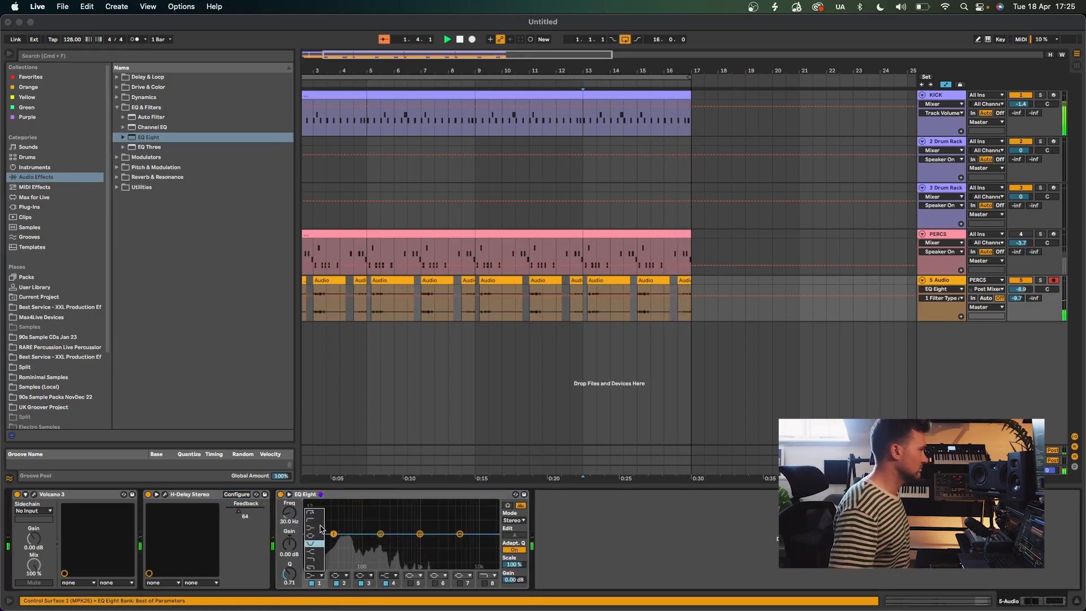
click(313, 520)
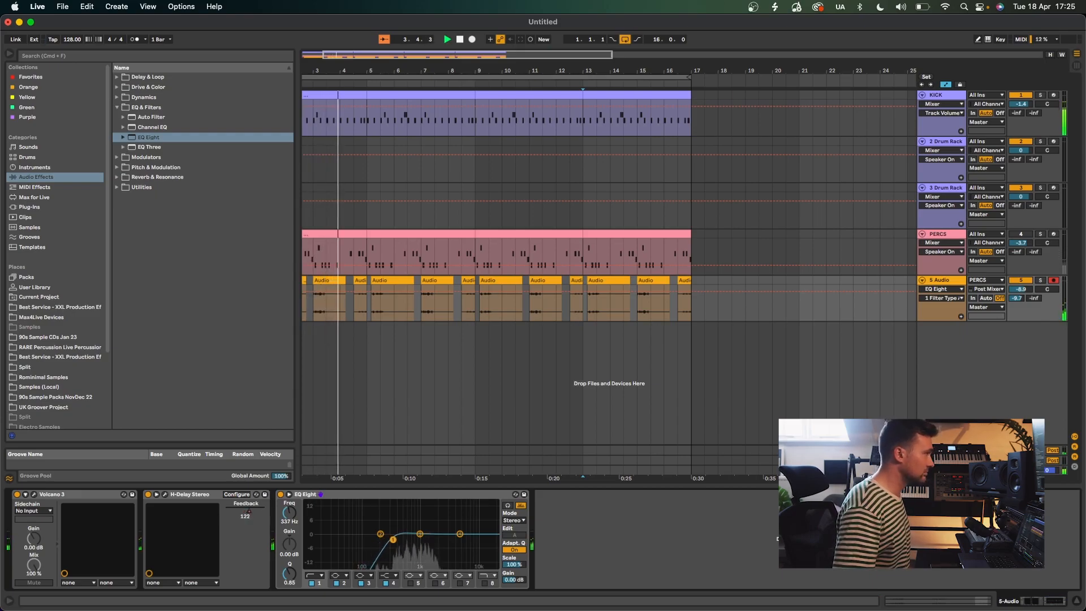
- Lower the audio track's volume to -12.5 dB and remove the FractureXT effect from the PERCS track, keeping its LFO
drag(1023, 289, 1022, 292)
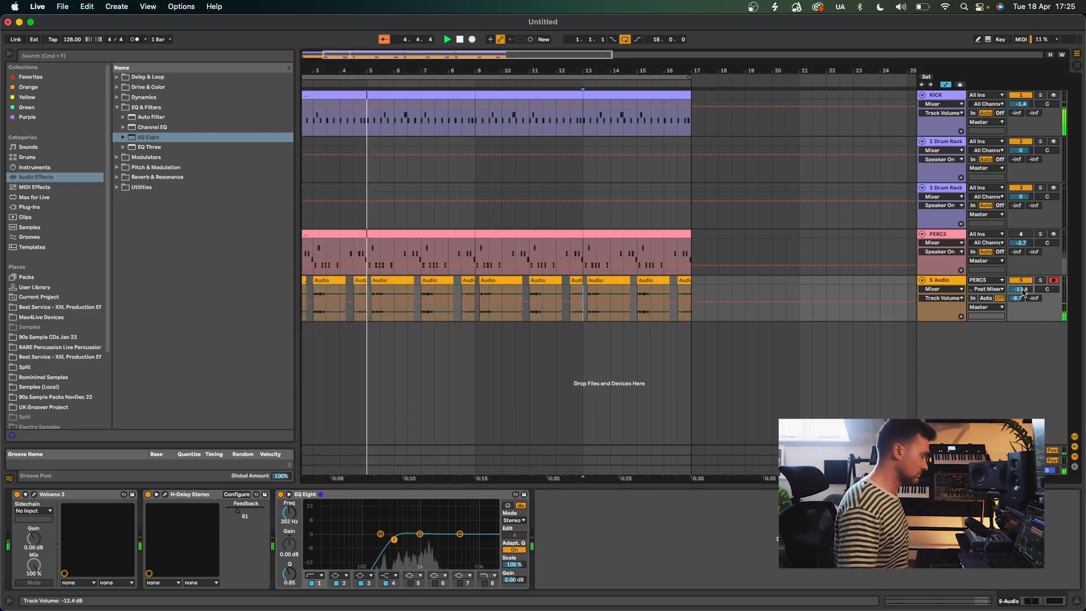
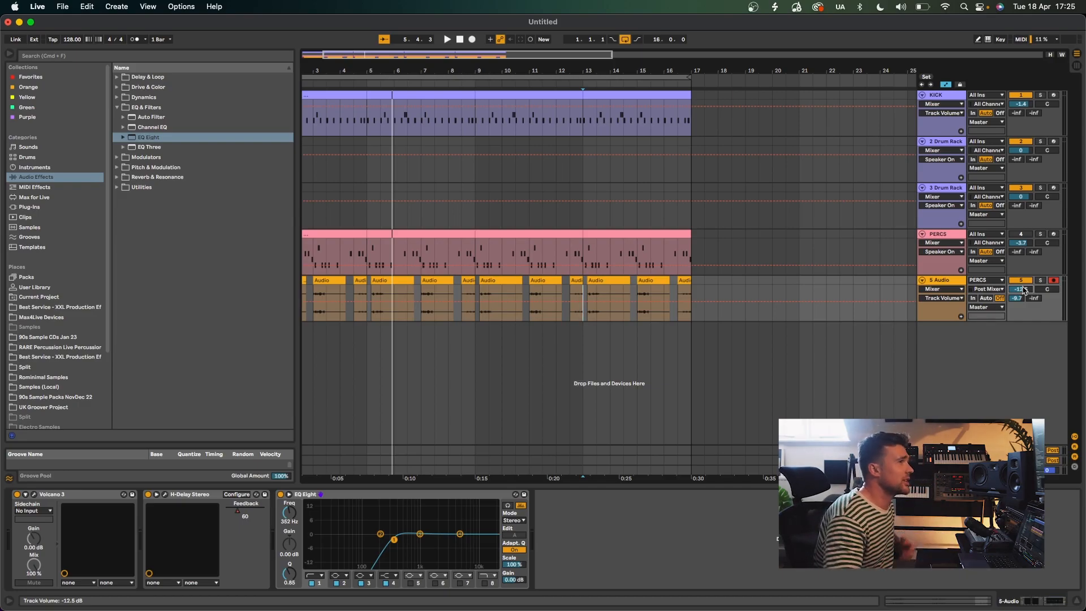
click(1018, 235)
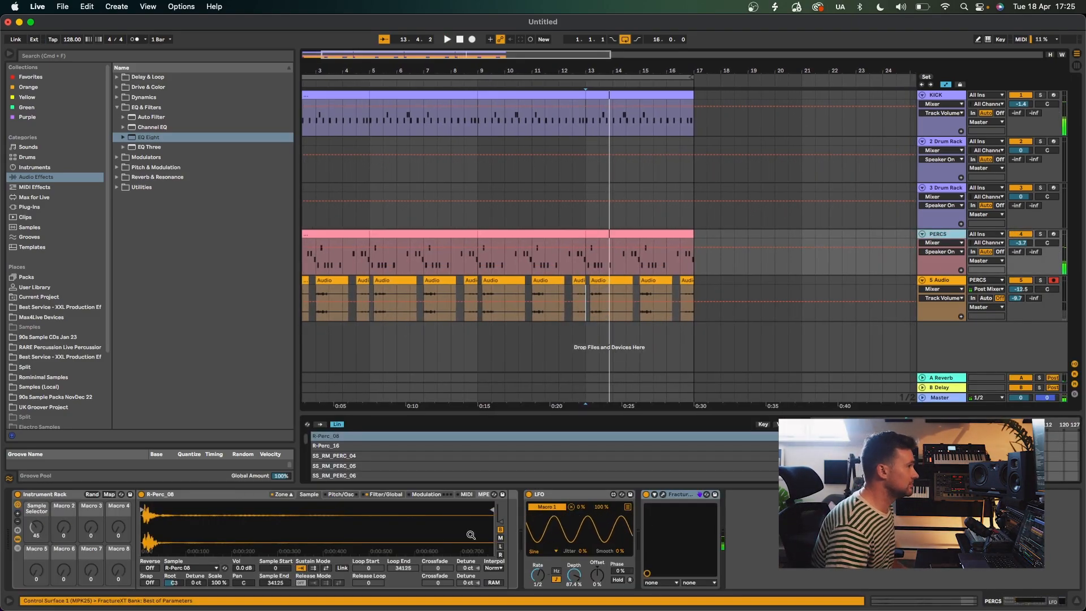
click(669, 505)
key(Delete)
key(Delete)
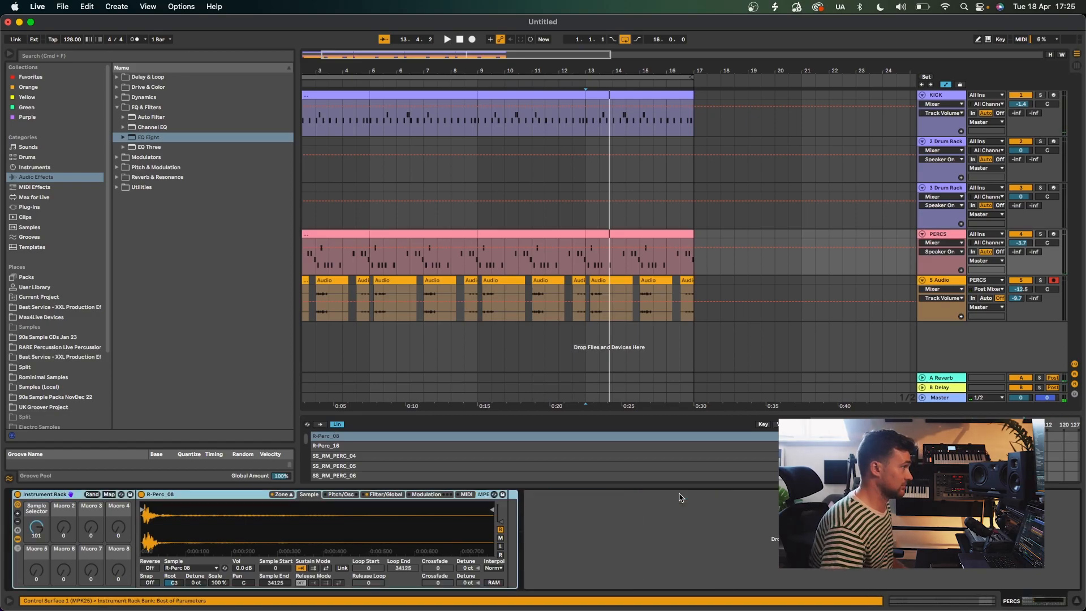
key(super+z)
- Play the arrangement from the start and set the PERCS track's LFO rate to 1
key(space)
double_click(459, 40)
key(space)
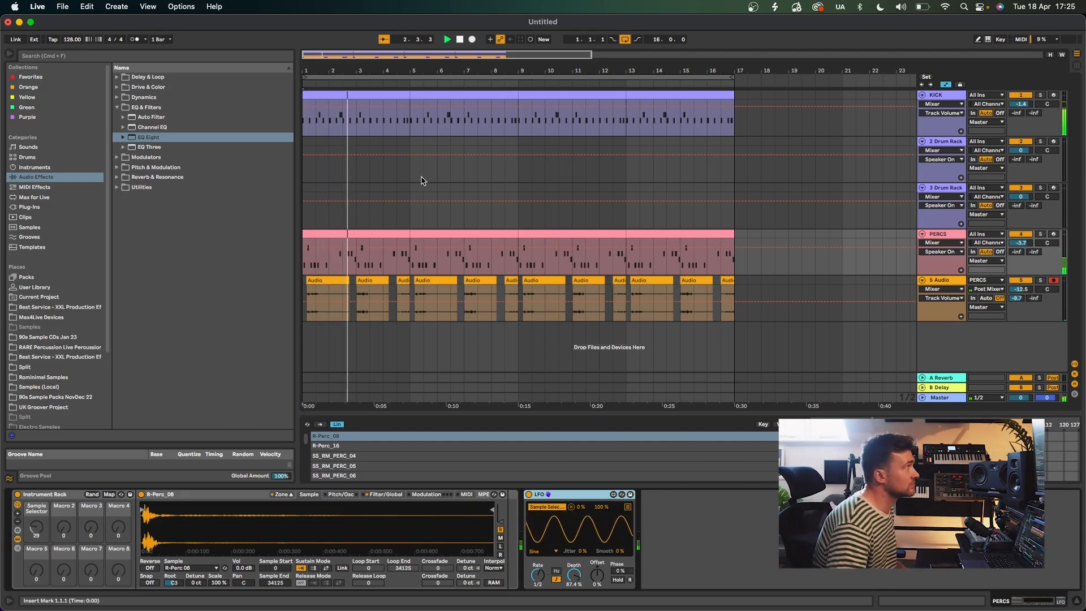
click(936, 236)
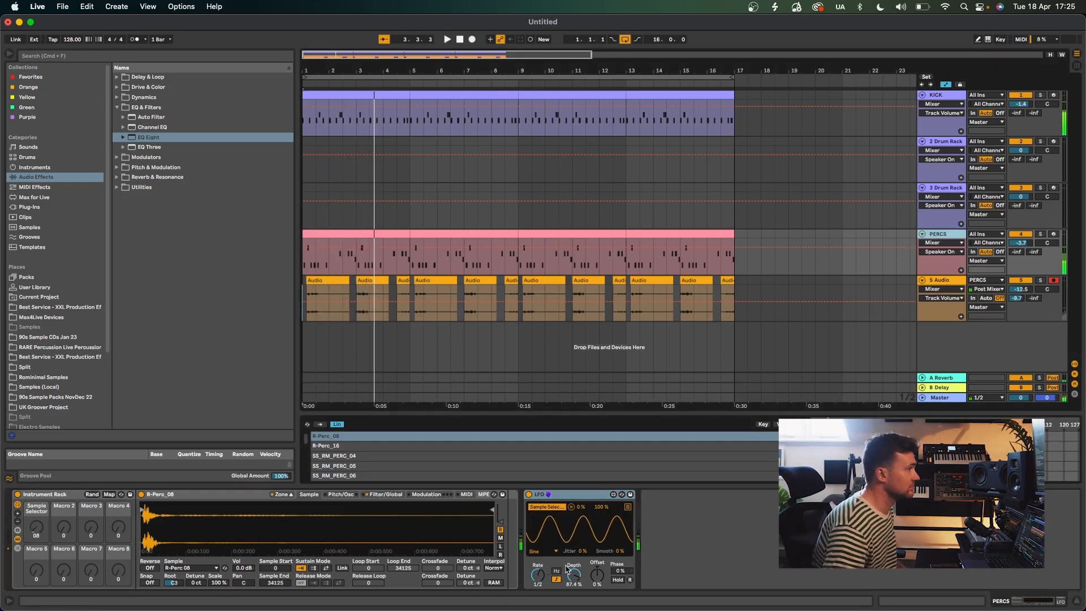
click(538, 575)
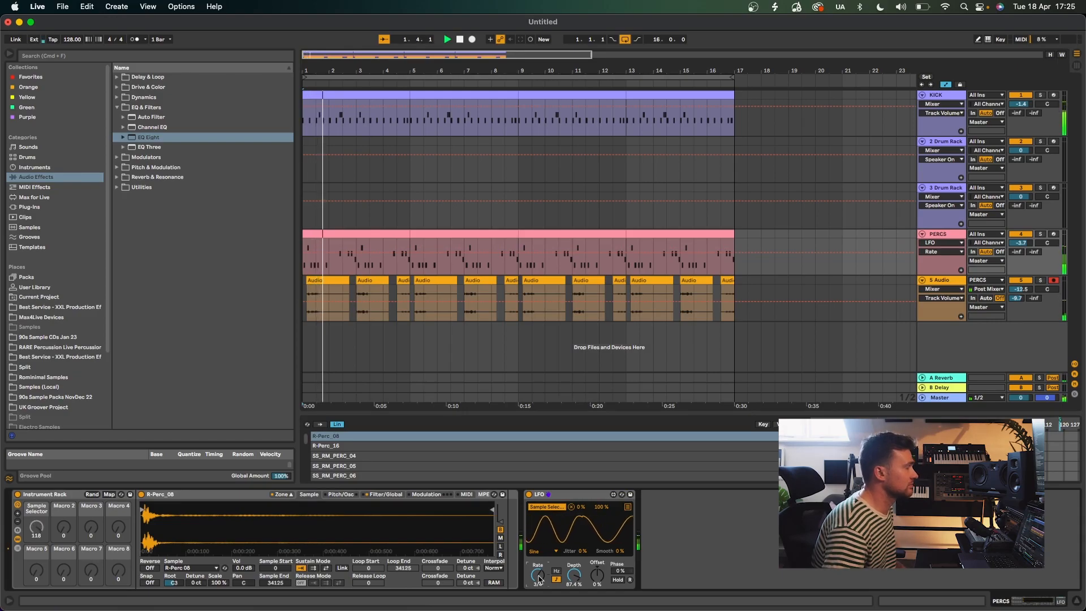
key(space)
drag(538, 575, 538, 571)
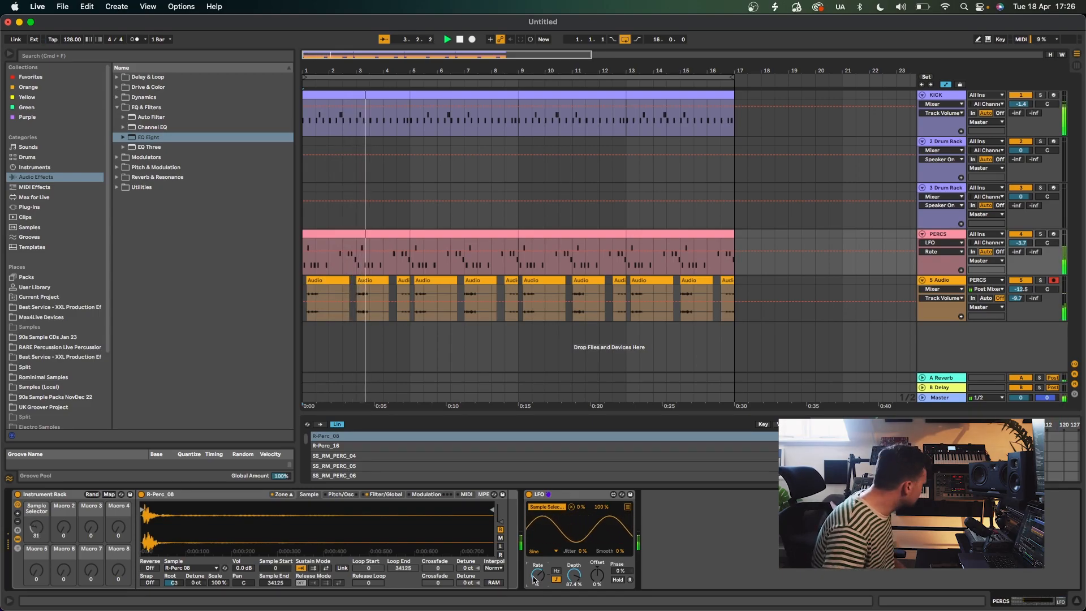
- Solo PERCS, search the plug-ins for "rever" and add H-Reverb Stereo after the LFO during playback
click(1040, 234)
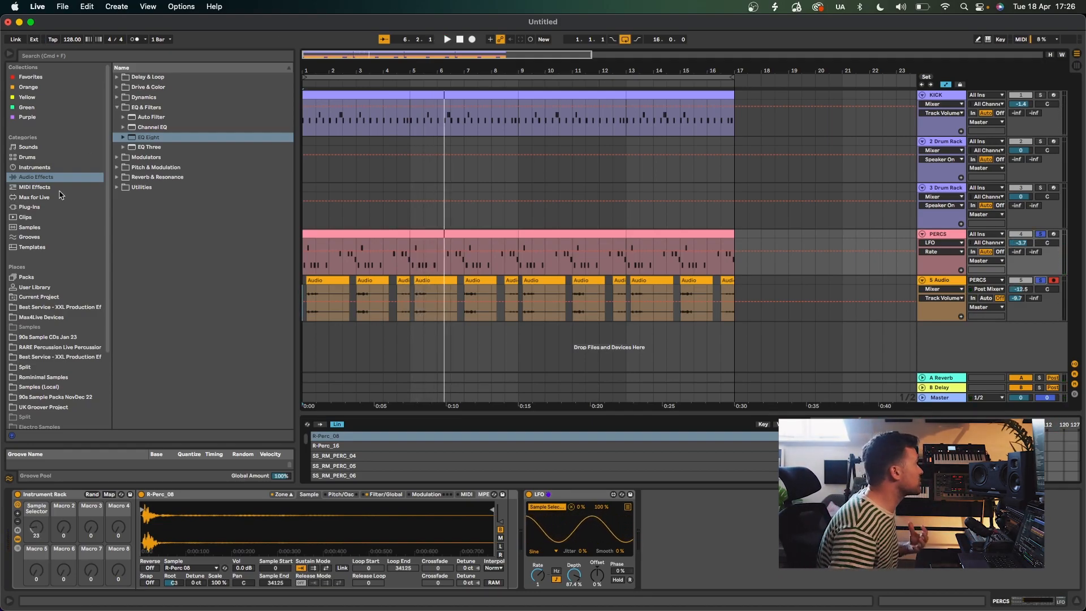
click(47, 207)
click(111, 59)
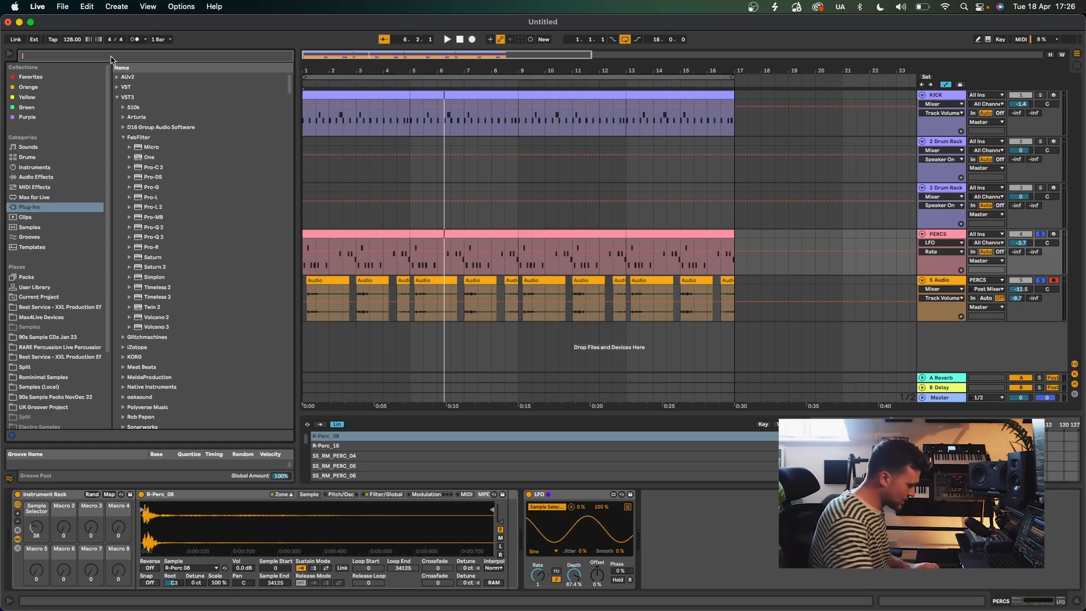
text(rever)
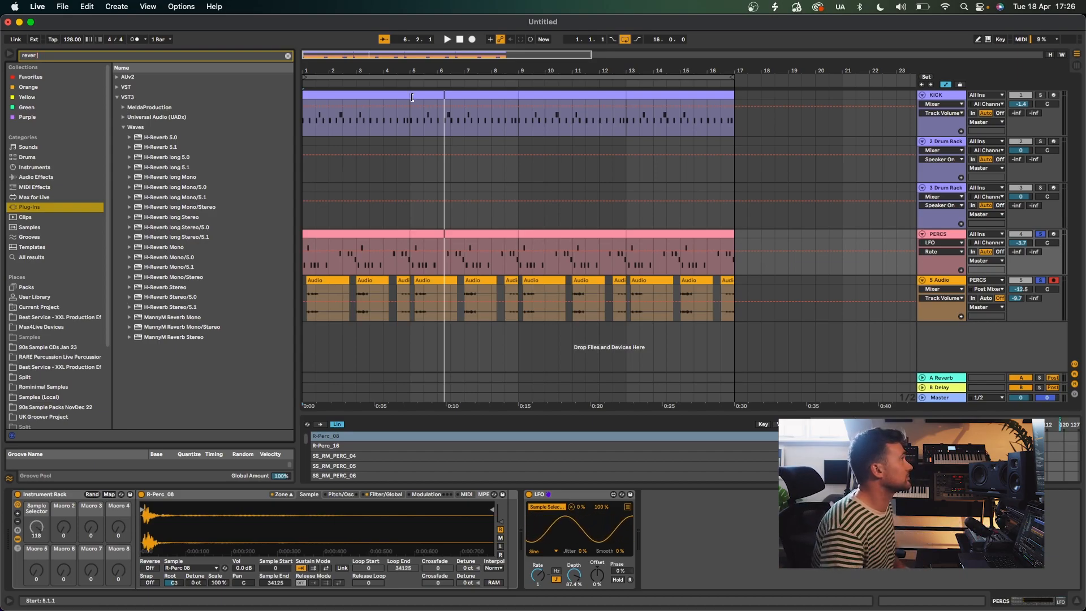
click(460, 39)
key(space)
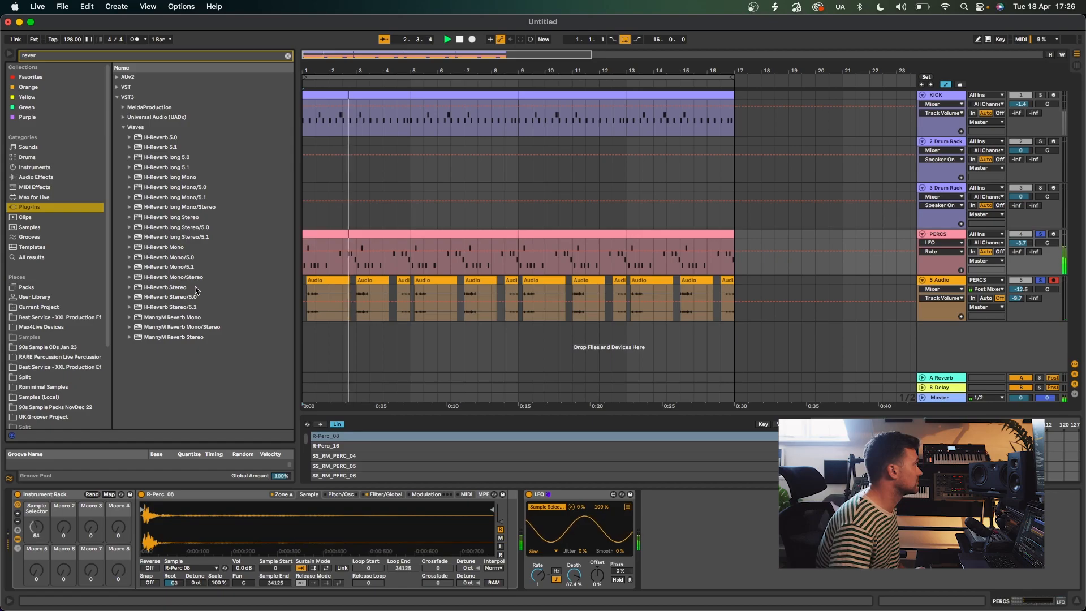
click(195, 287)
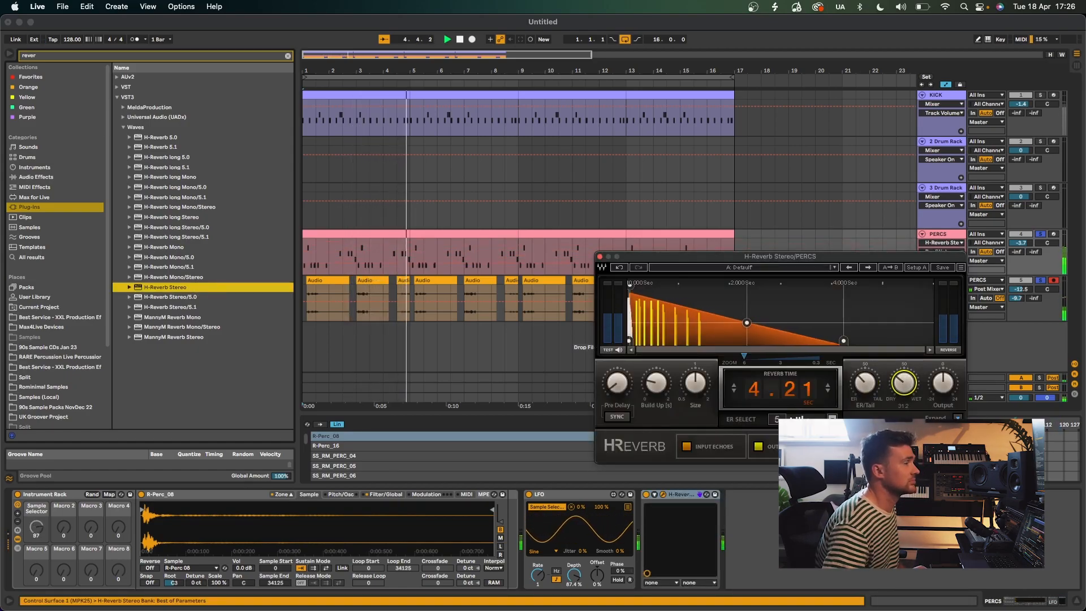
- Unsolo PERCS and adjust H-Reverb's dry/wet mix and reverb time, closing the plug-in window
click(1040, 234)
drag(905, 386, 807, 412)
click(600, 257)
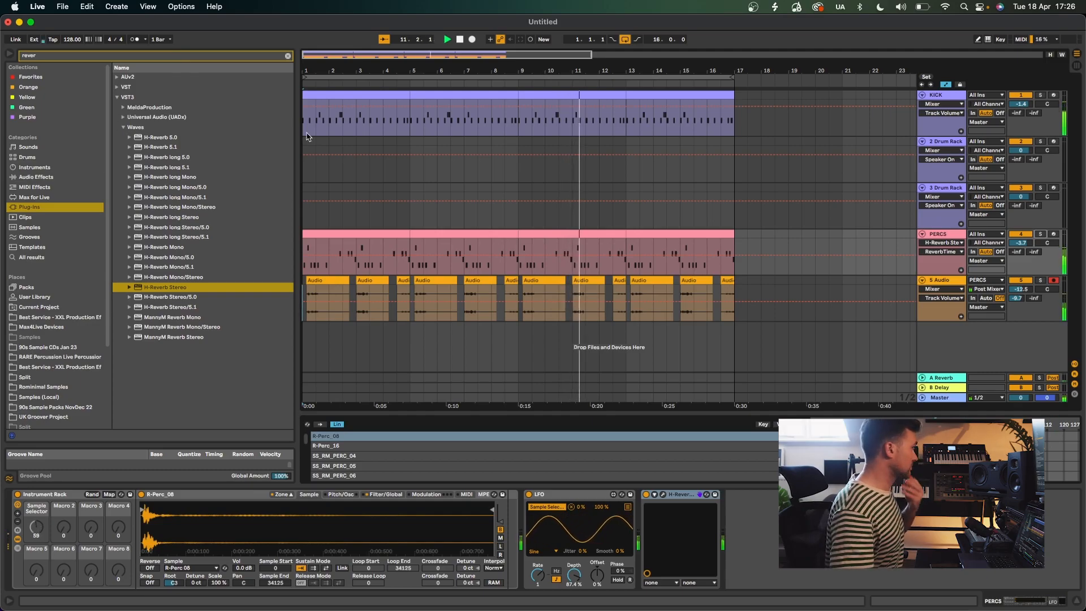
- Set the PERCS track's volume to -3.8 dB and stop playback
drag(1021, 243, 1021, 244)
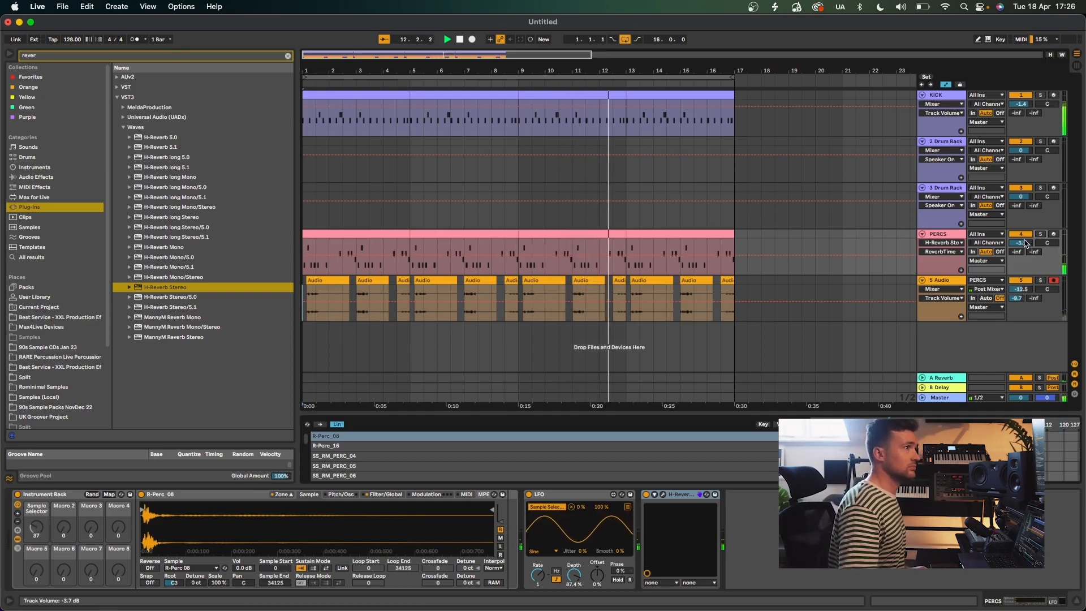
scroll(974, 243, right, 1)
key(space)
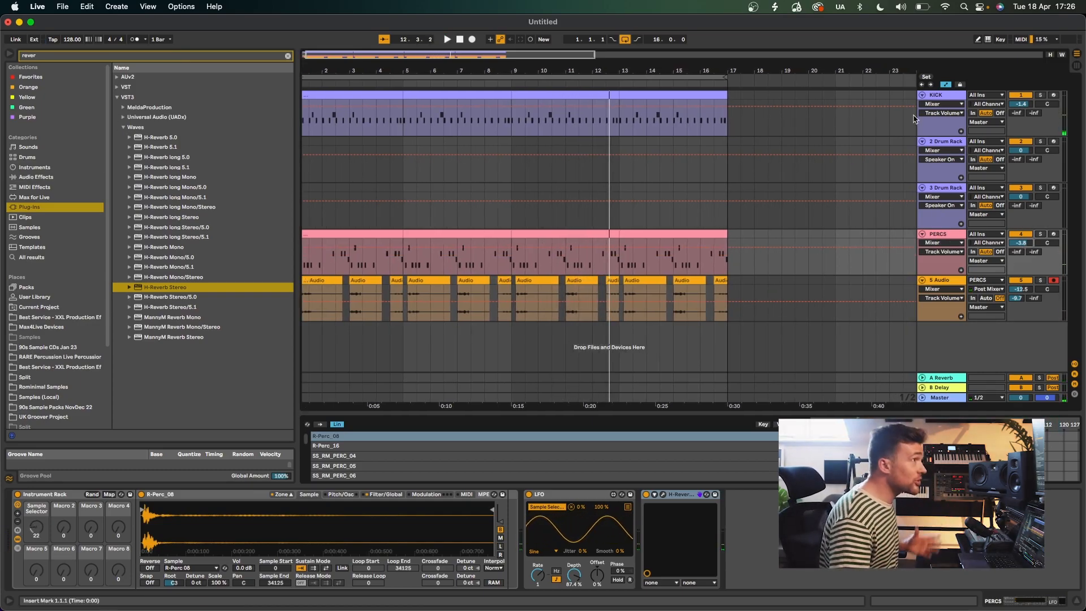
- Rename the first empty Drum Rack track below KICK as CLAP
click(944, 142)
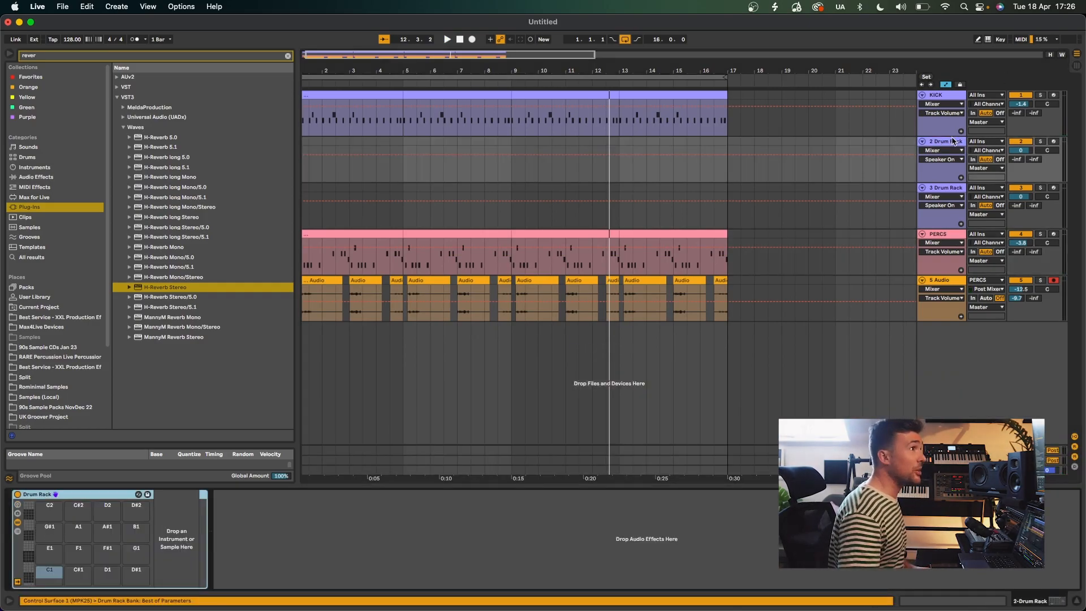
double_click(954, 141)
text(CLAP)
key(Return)
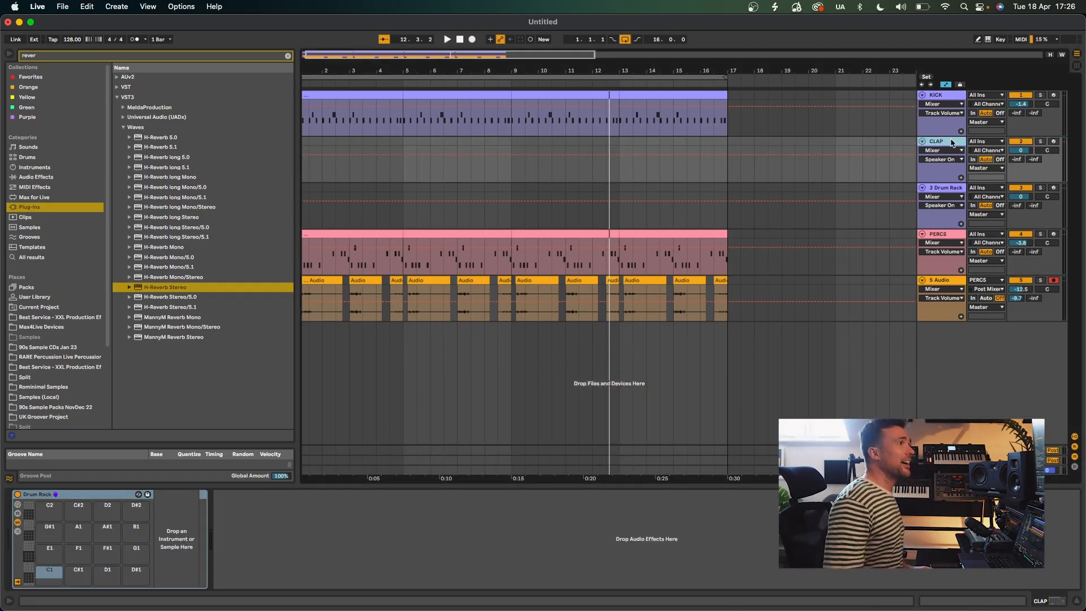
- Clear the browser search and open the SS_MD_CLAPS folder in Rominimal Samples, collapsing the SS_MD_PERC folder
click(51, 387)
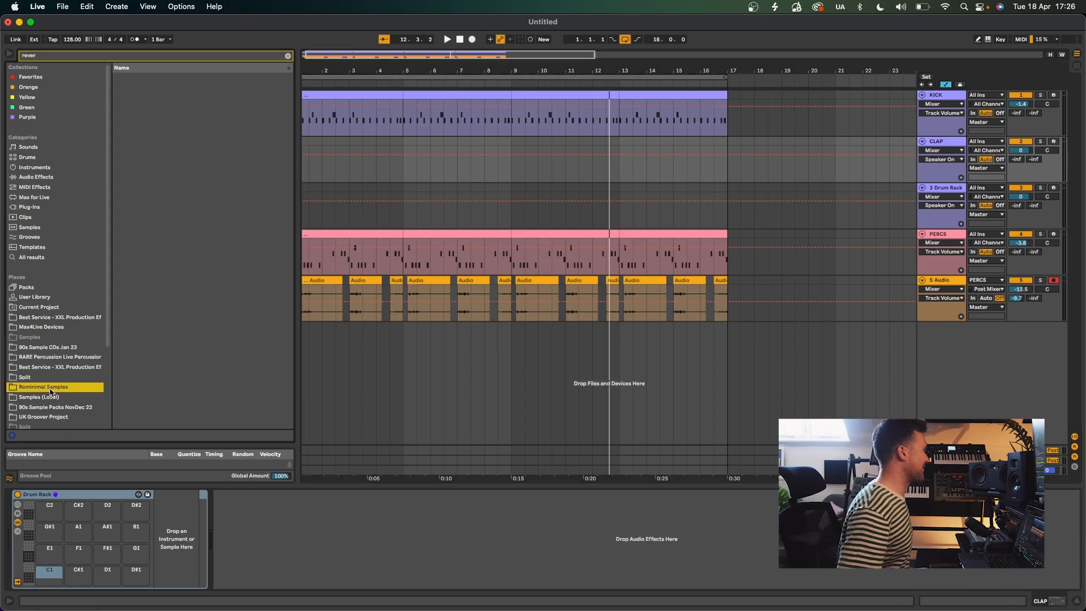
click(288, 56)
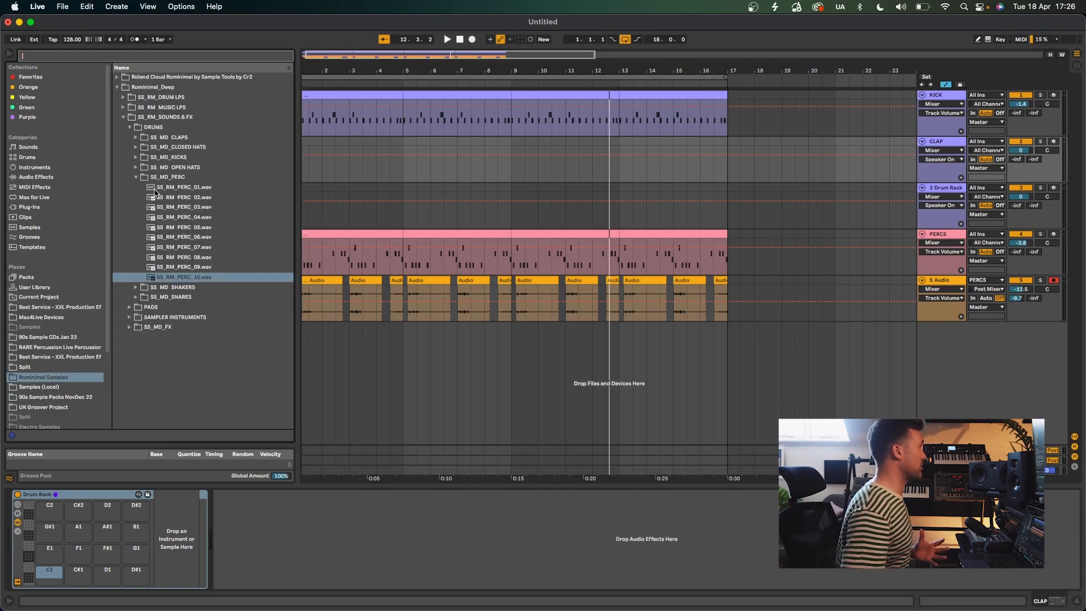
click(135, 178)
click(136, 138)
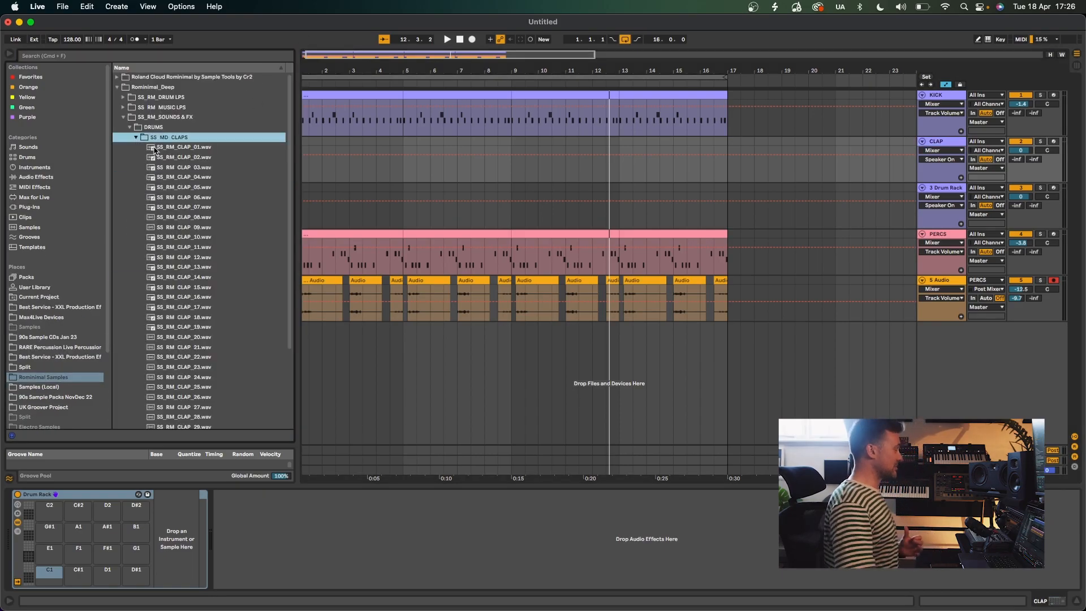
- Audition the clap samples one after another from SS_RM_CLAP_01 to SS_RM_CLAP_22
click(154, 148)
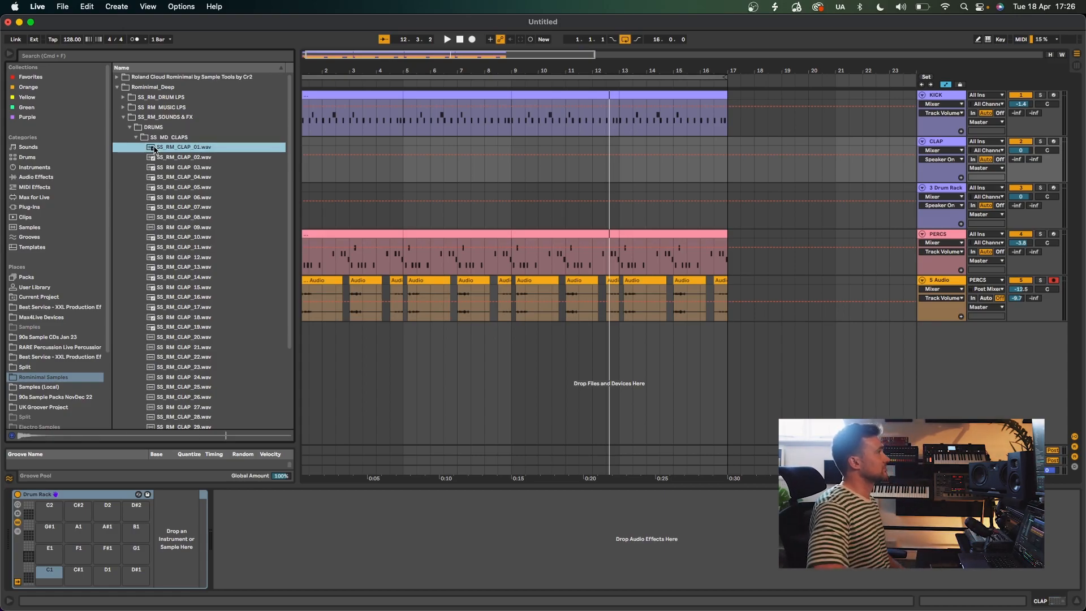
key(Down)
key(Down)
key(Up)
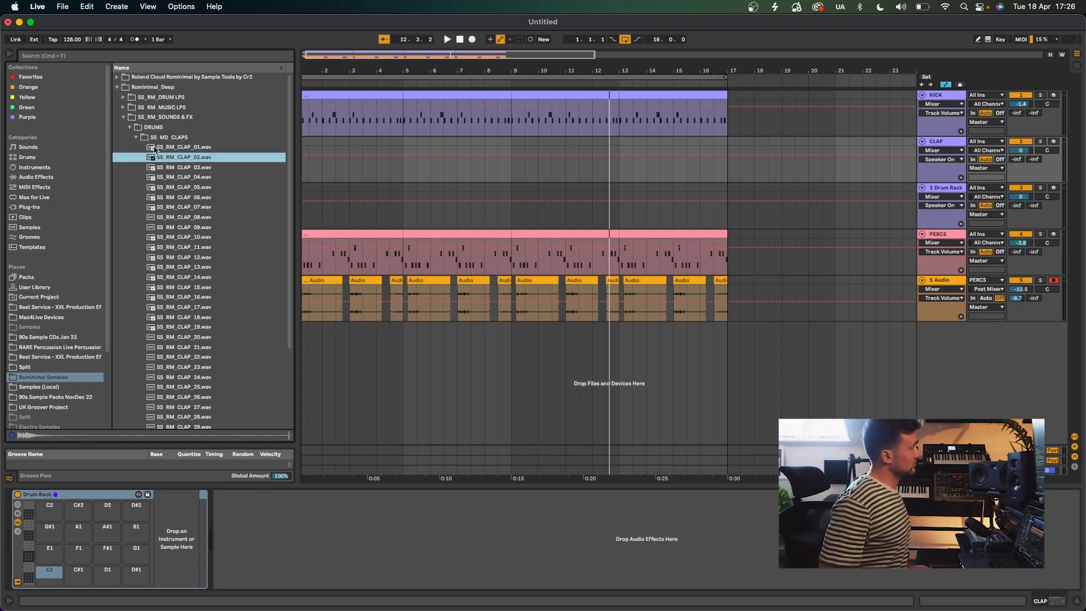
key(Down)
key(Down)
key(Down)
key(Down)
key(Down)
key(Down)
key(Down)
key(Down)
key(Down)
key(Down)
key(Down)
key(Down)
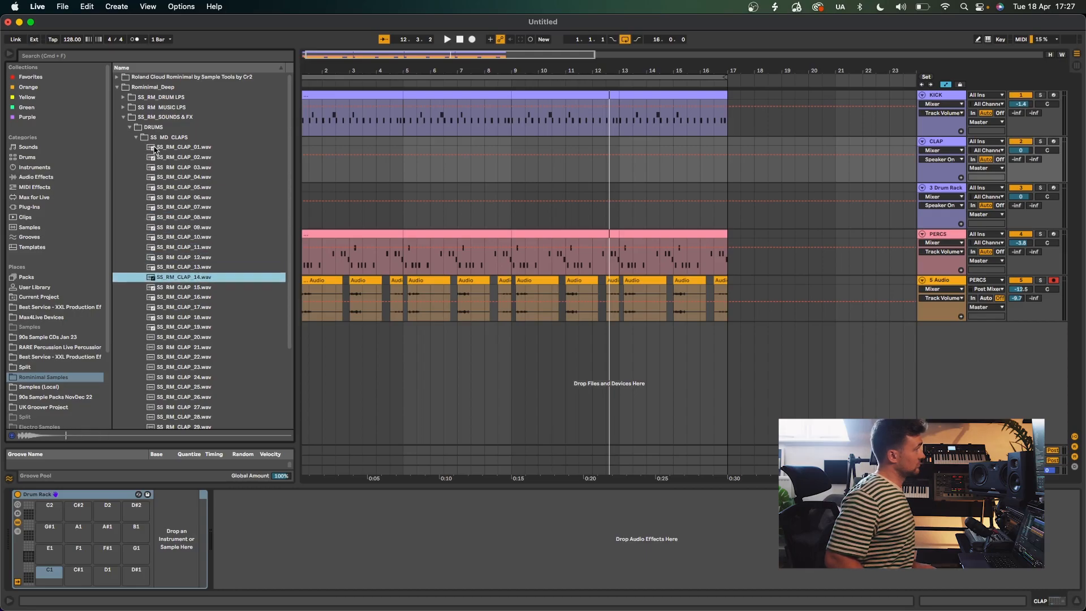
key(Down)
key(Down)
key(Down)
key(Down)
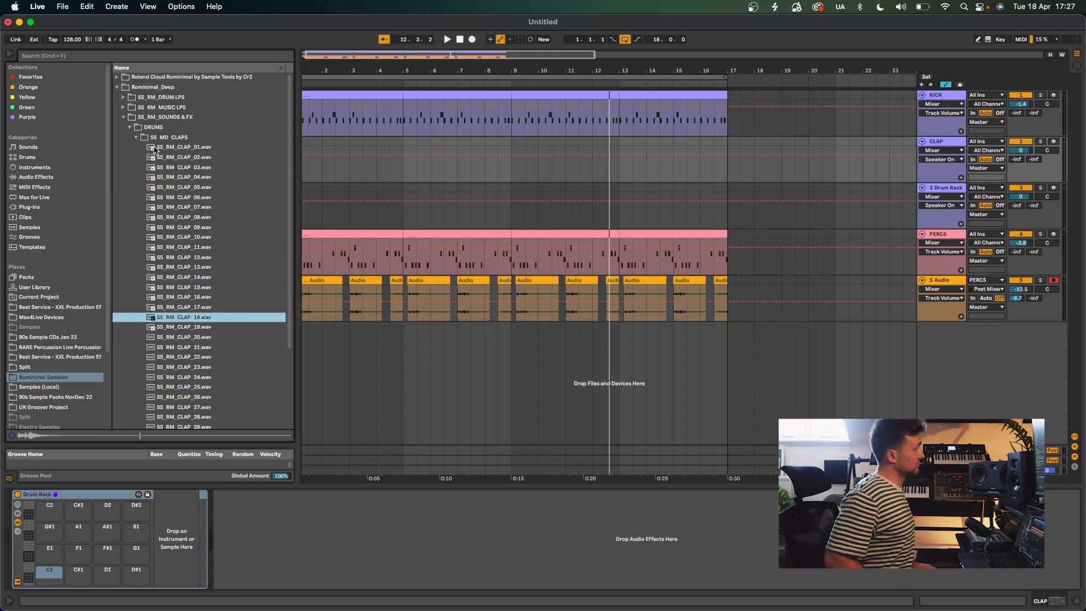
key(Down)
key(Down)
key(Down)
key(Down)
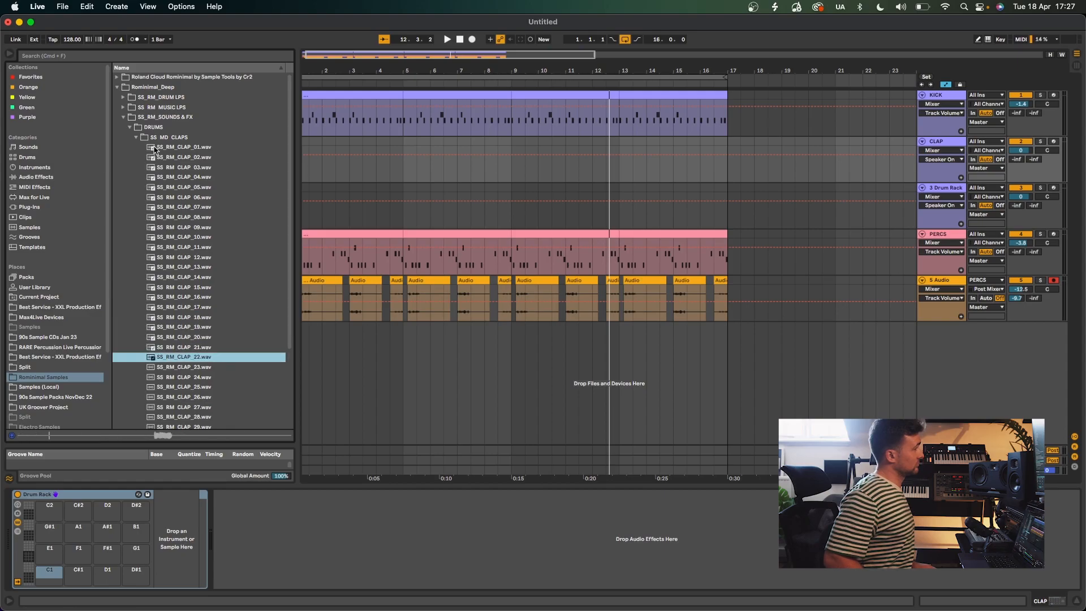
- Audition the first two claps again and load SS_RM_CLAP_02.wav onto the A1 pad of the CLAP Drum Rack
click(161, 146)
key(Down)
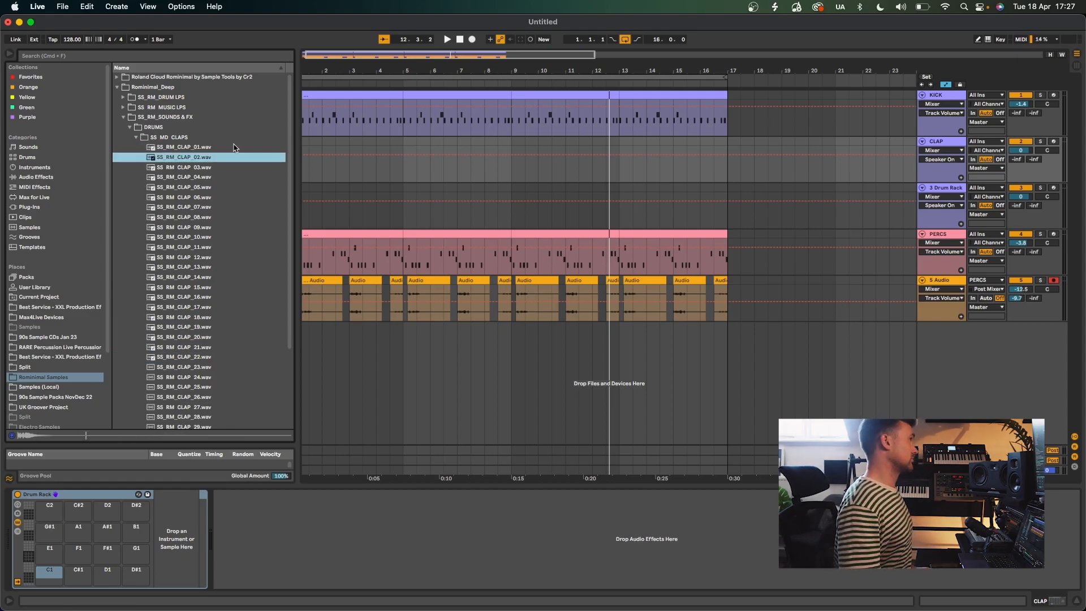
click(554, 224)
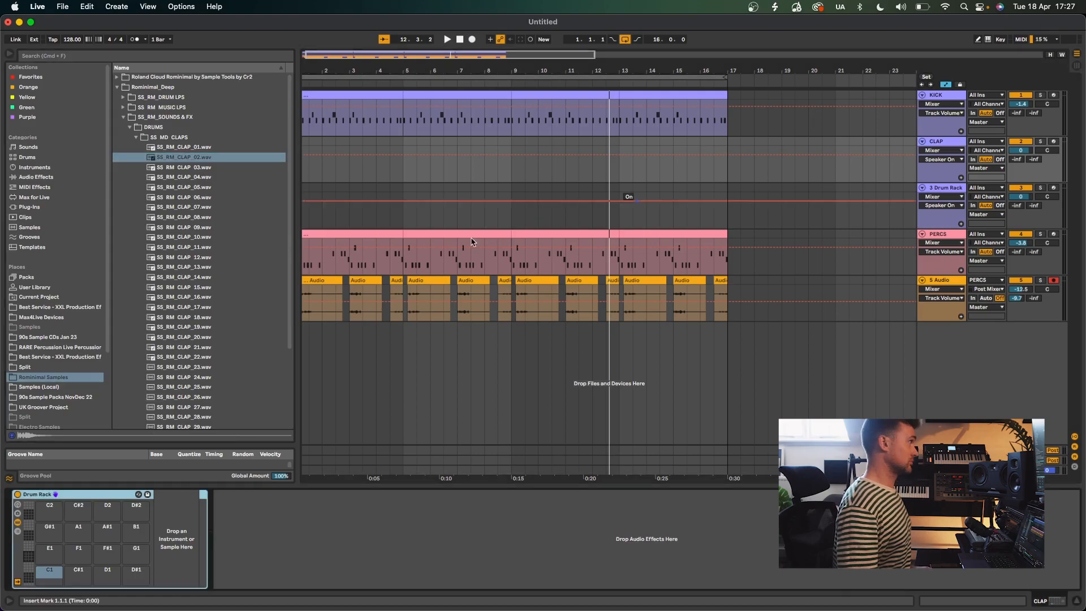
drag(175, 159, 78, 531)
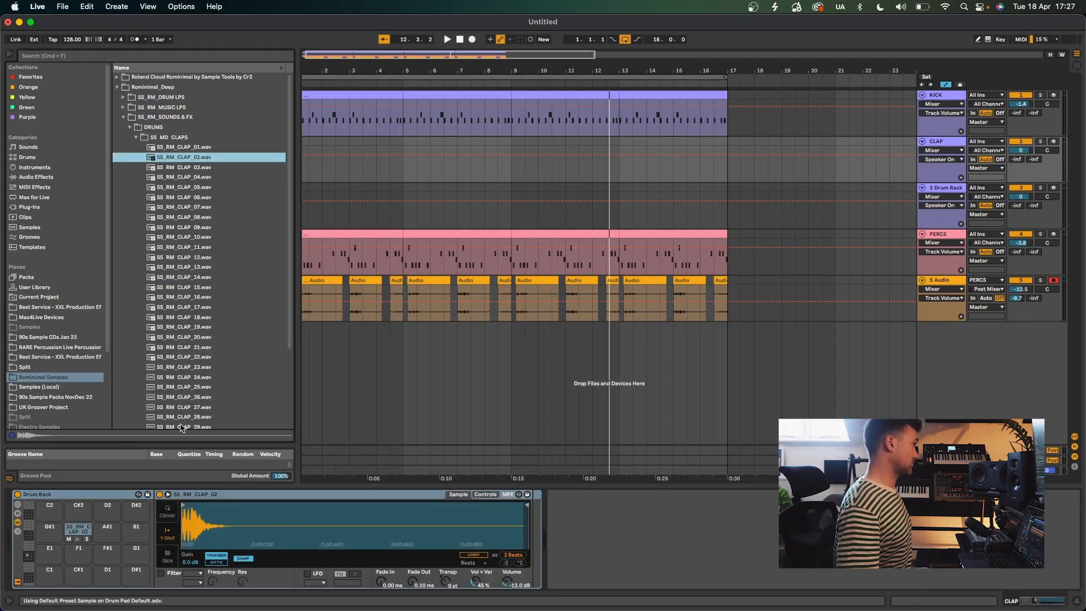
- Create an empty four-bar MIDI clip on the CLAP track from bar 1 to bar 5
scroll(397, 155, left, 1)
drag(412, 146, 278, 151)
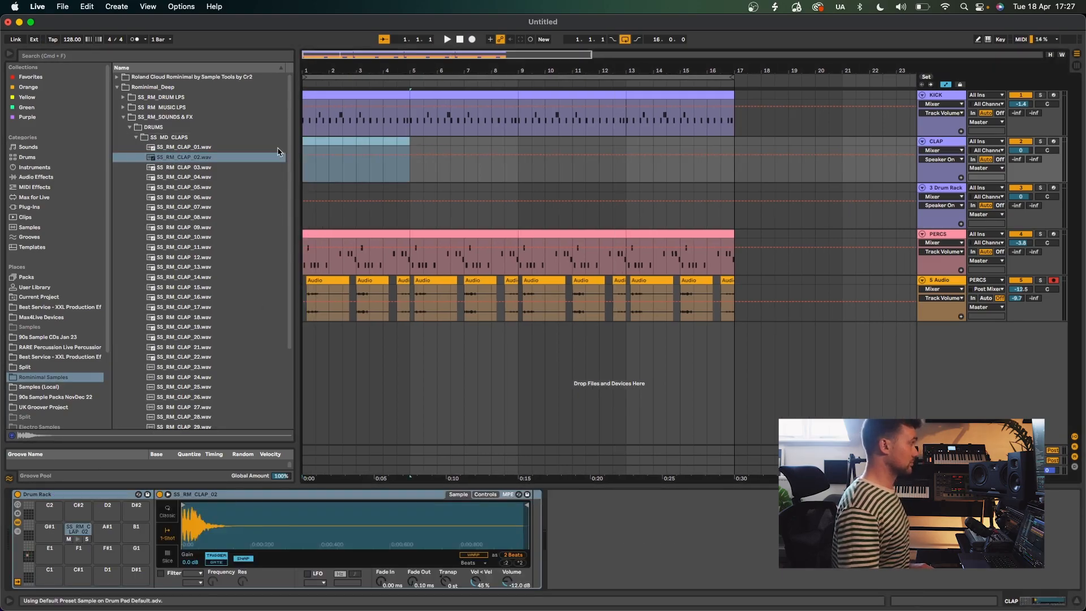
key(super+shift+m)
- Draw clap notes on beats 2 and 4 of the first bar, duplicate them across all four bars and play the result
click(231, 401)
key(space)
click(351, 401)
key(space)
key(b)
drag(398, 412, 63, 382)
key(super+d)
key(super+d)
key(super+d)
key(space)
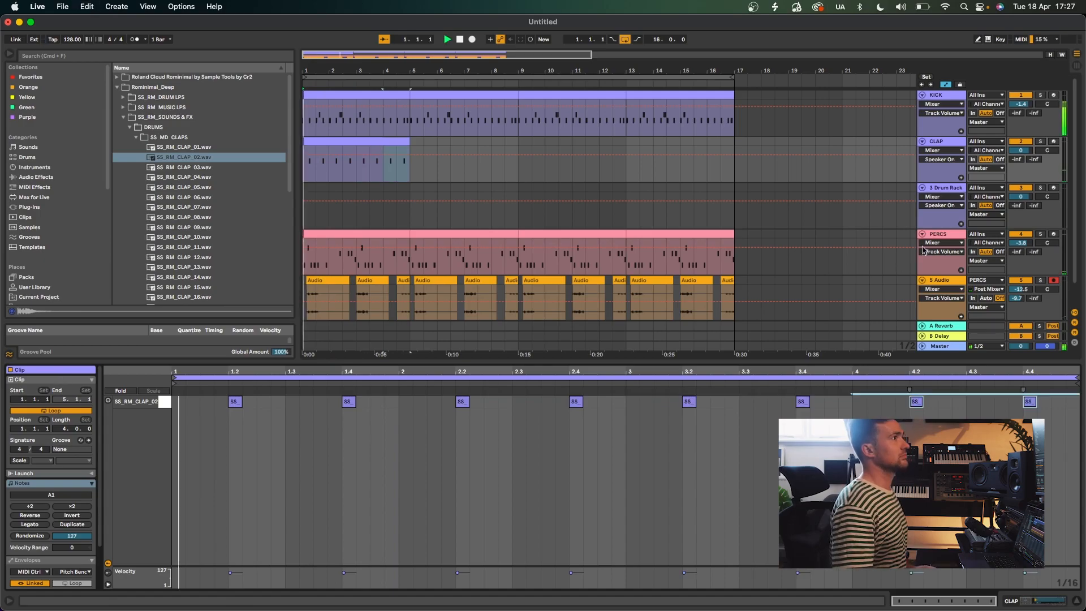
- Lower the CLAP volume to -5.0 dB and duplicate its four-bar clip three times to fill 16 bars
drag(1021, 148, 1026, 155)
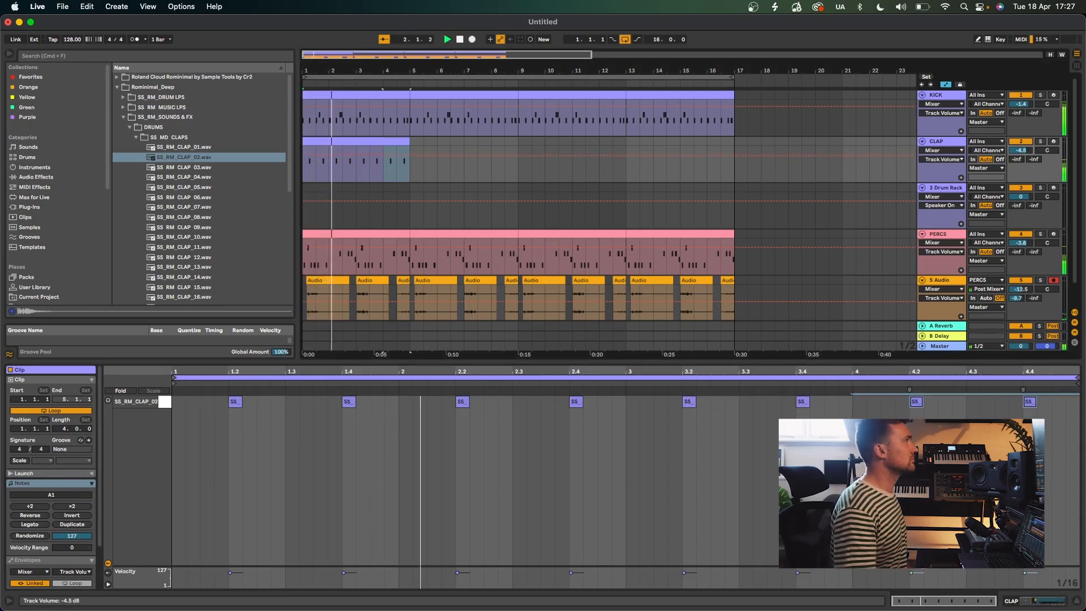
drag(415, 178, 222, 146)
key(super+d)
key(super+d)
key(super+d)
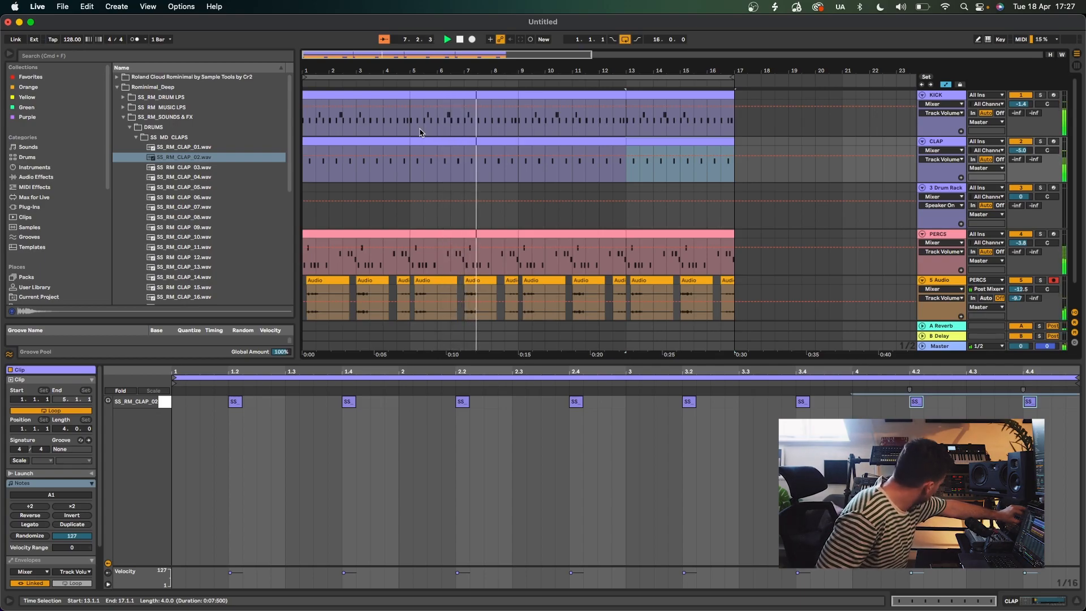
- Rename the remaining Drum Rack track below CLAP as HATS
click(945, 188)
key(super+r)
text(HA)
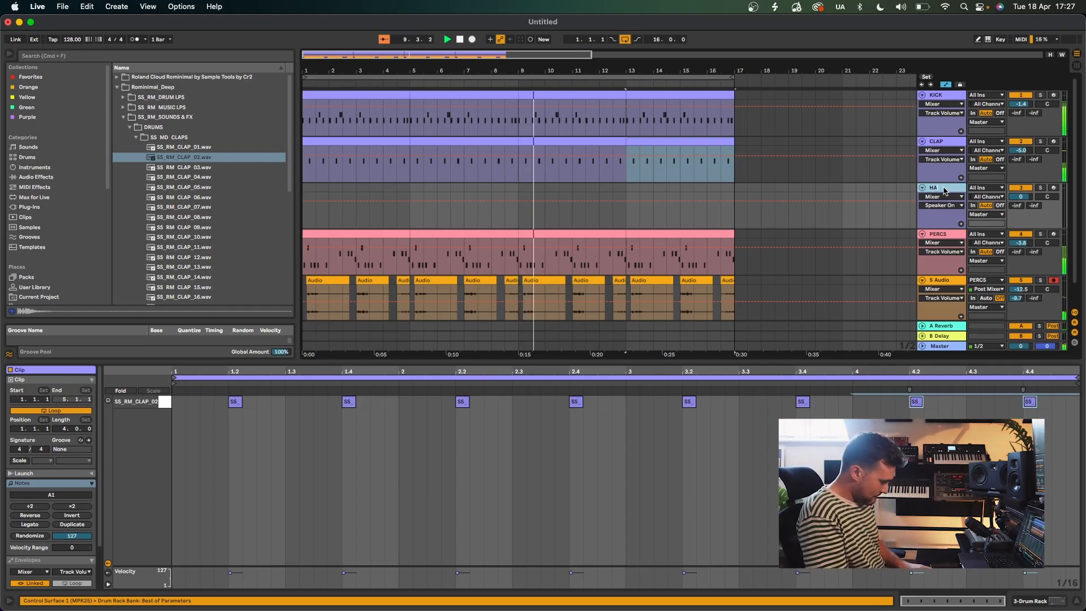
text(TS)
- Audition the first samples in the SS_MD_CLOSED HATS folder, settling on SS_RM_CLOSED HAT_07, and show the HATS track's Drum Rack
click(136, 138)
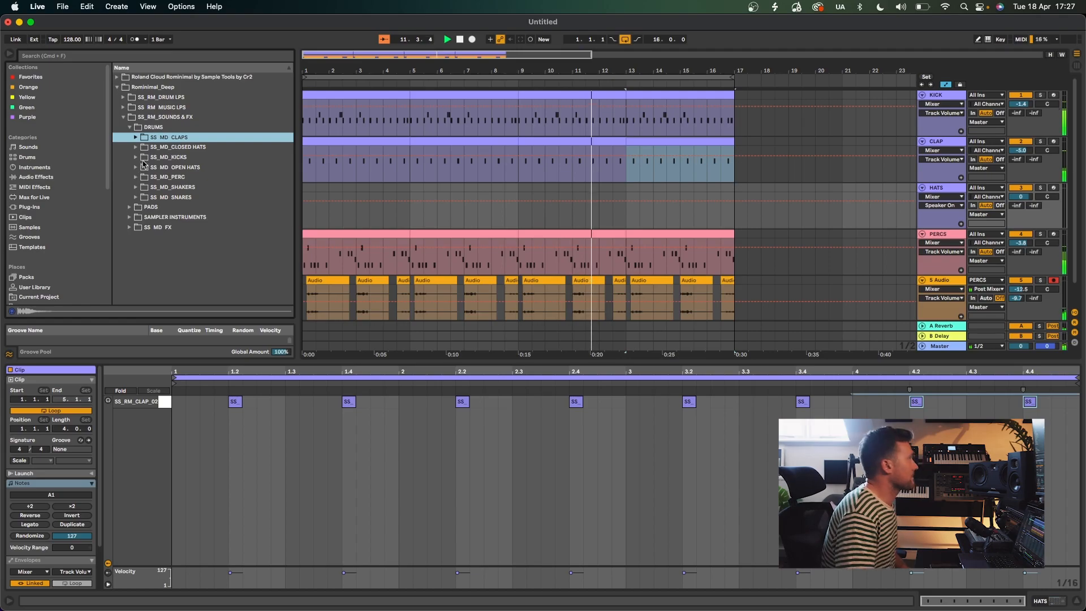
click(135, 146)
key(Down)
key(Down)
key(Down)
key(Down)
key(Down)
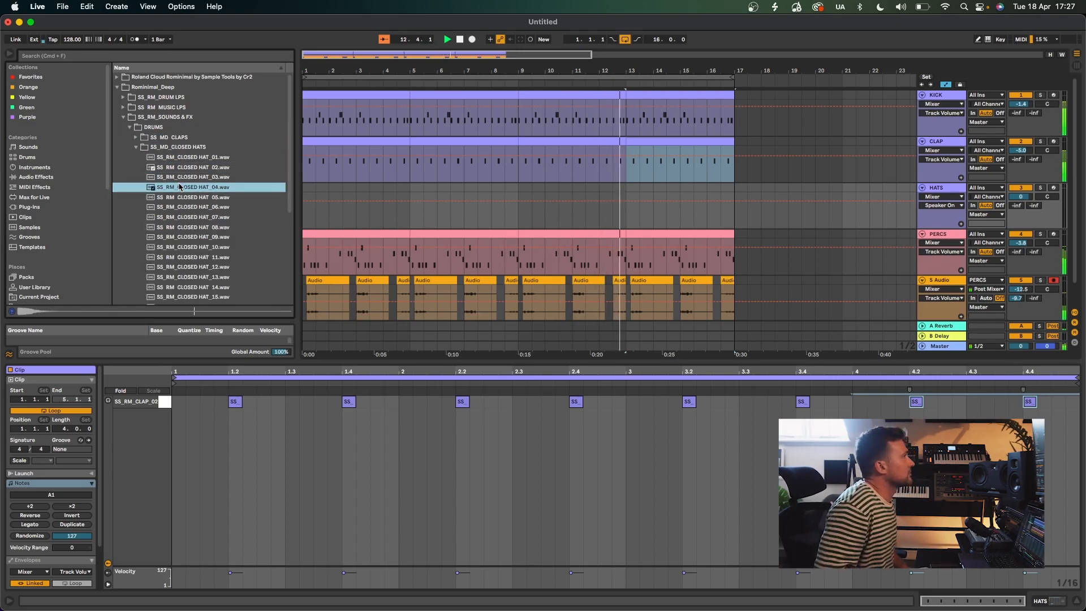
key(Down)
key(Down)
key(Down)
key(Up)
click(942, 187)
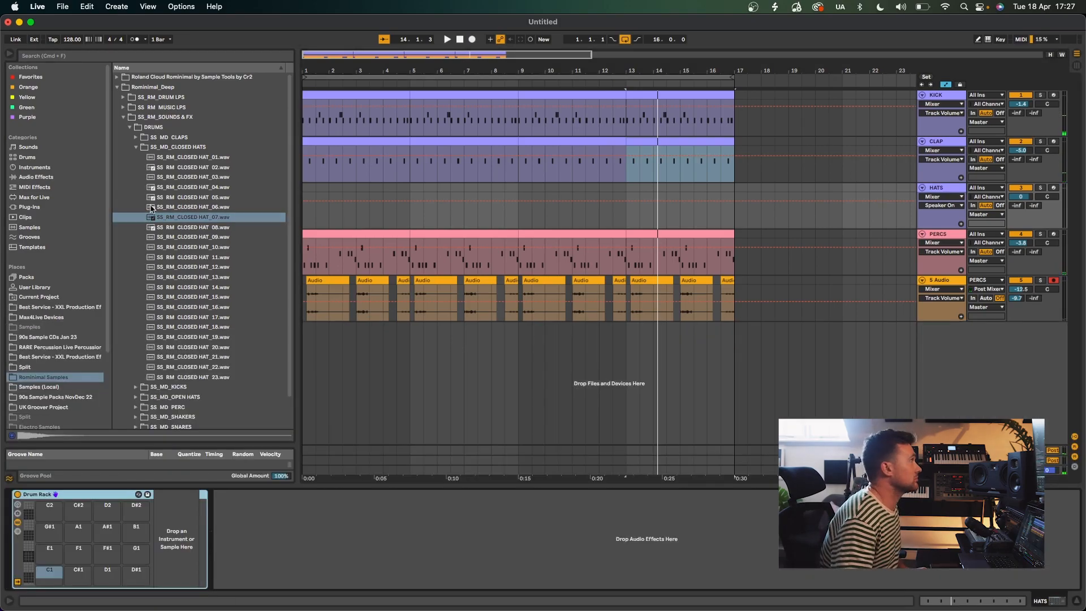
- Load SS_RM_CLOSED HAT_07.wav onto pad A1 of the HATS Drum Rack and create a four-bar MIDI clip from bar 1
drag(77, 544, 78, 535)
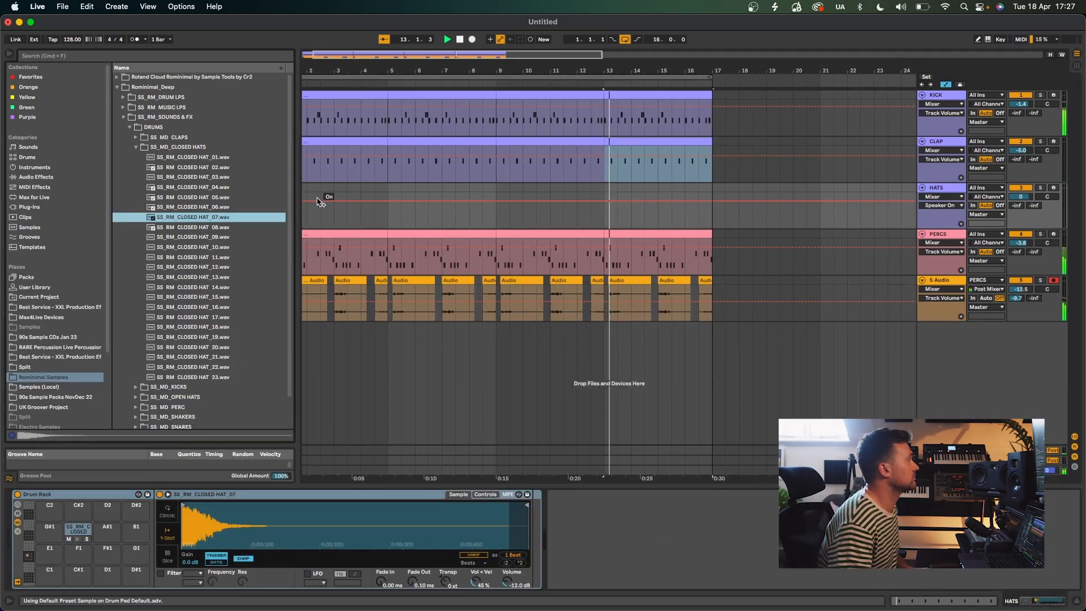
drag(406, 190, 221, 202)
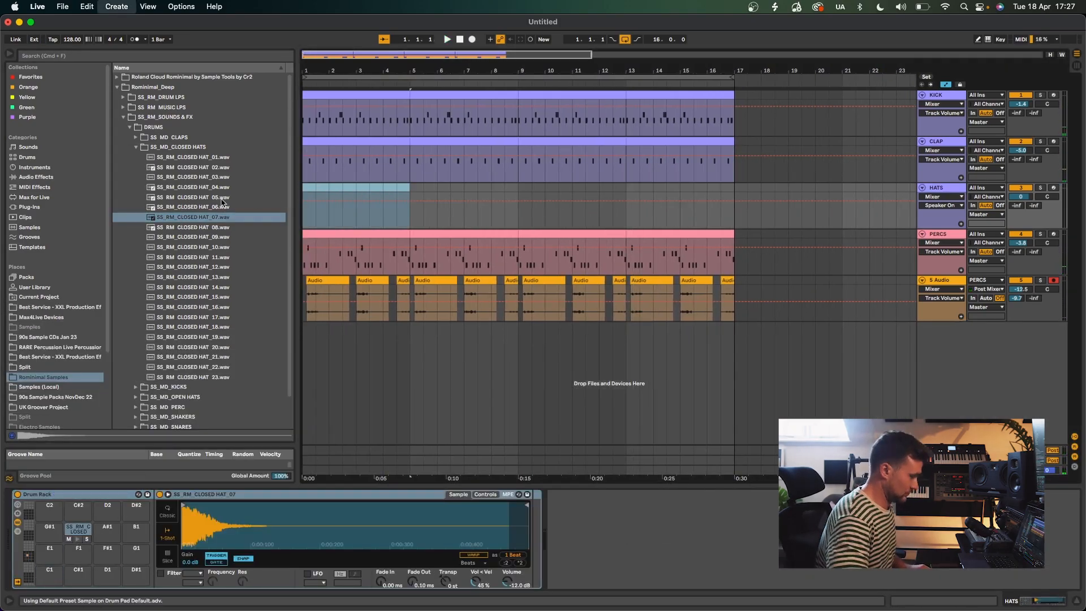
key(super+shift+m)
- Draw off-beat closed-hat notes in the clip's first bar and duplicate them across all four bars
click(222, 401)
key(space)
click(279, 401)
click(334, 401)
click(390, 401)
key(b)
drag(414, 417, 198, 400)
key(super+d)
key(super+d)
key(super+d)
- Duplicate the four-bar hat clip three times to fill 16 bars and lower the HATS track volume to about -8.6 dB
drag(1020, 197, 1021, 212)
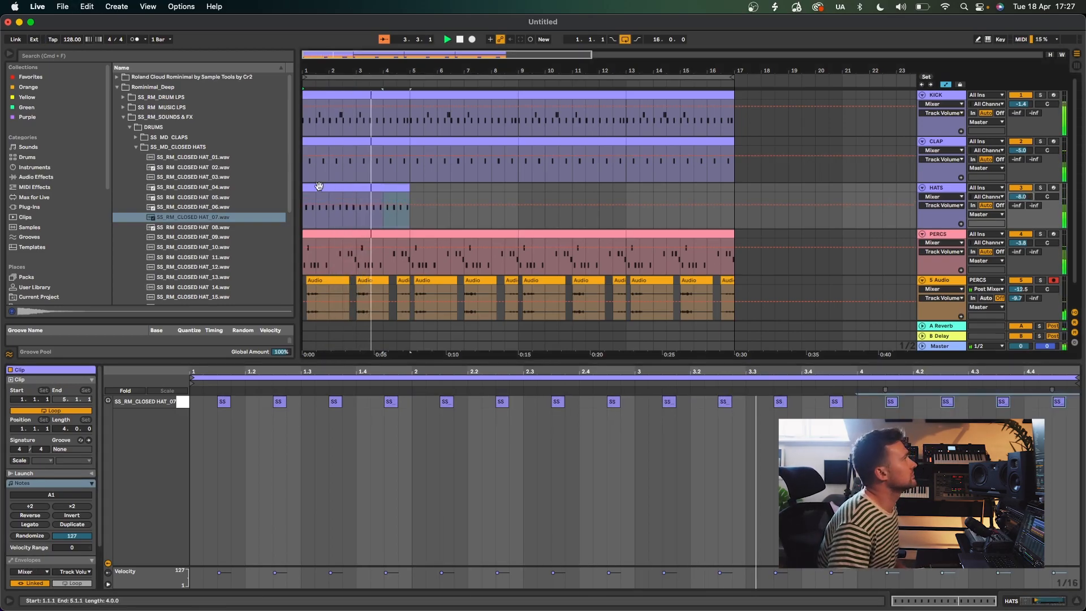
key(super+d)
key(super+d)
key(super+d)
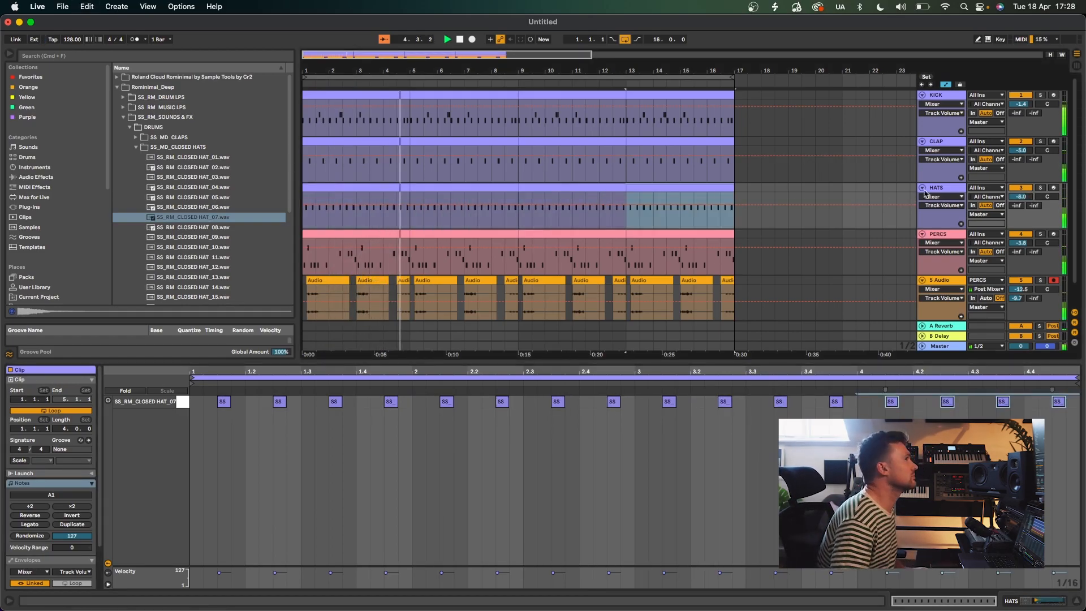
drag(1020, 197, 1020, 198)
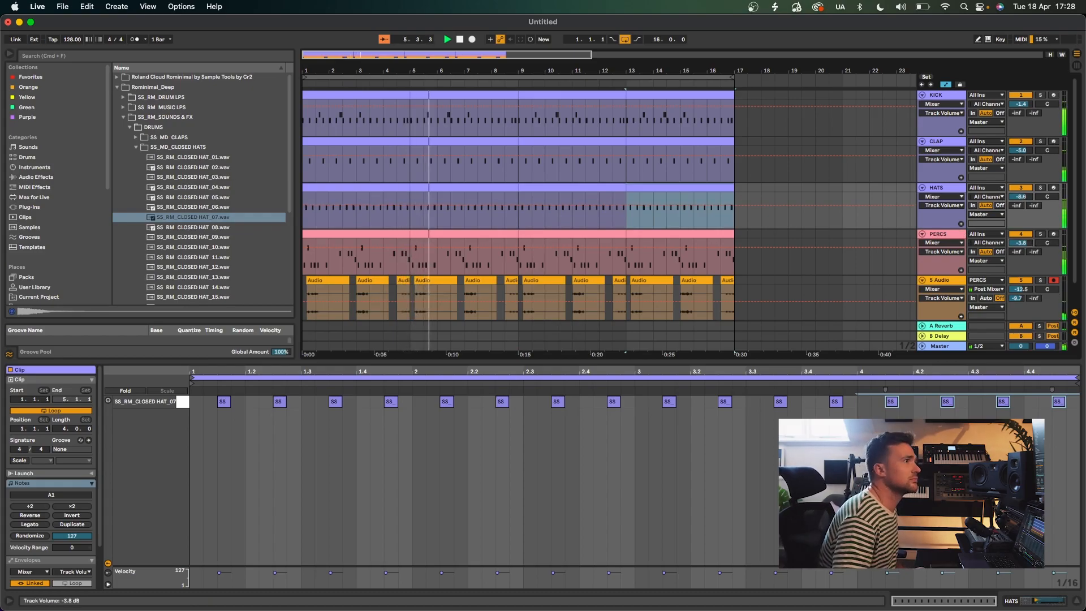
- Lower the PERCS track volume to -5.1 dB and the 5 Audio track volume to -17.1 dB during playback
click(942, 234)
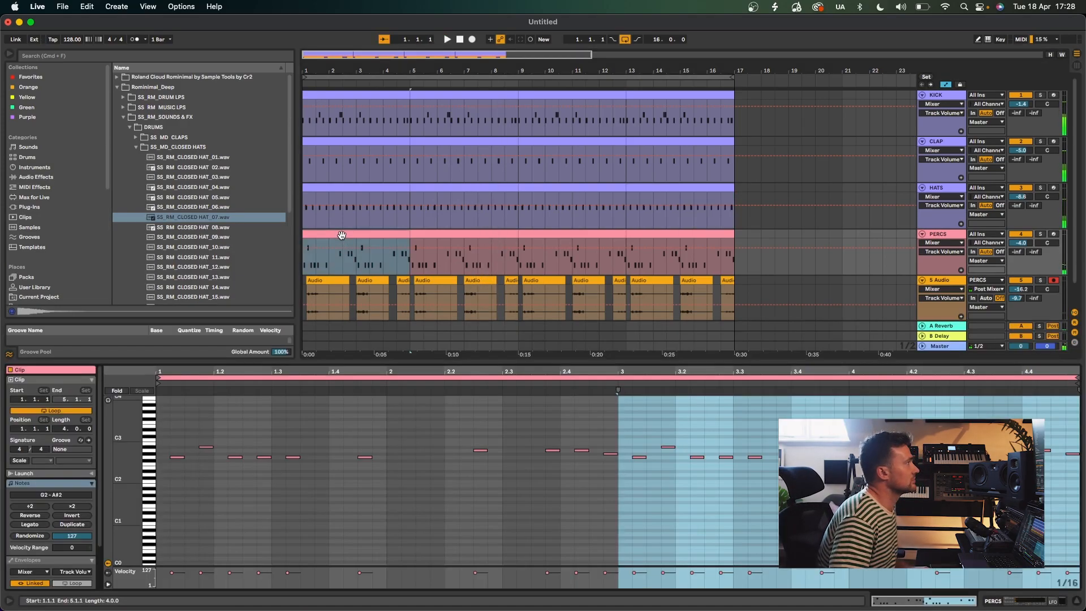
click(363, 248)
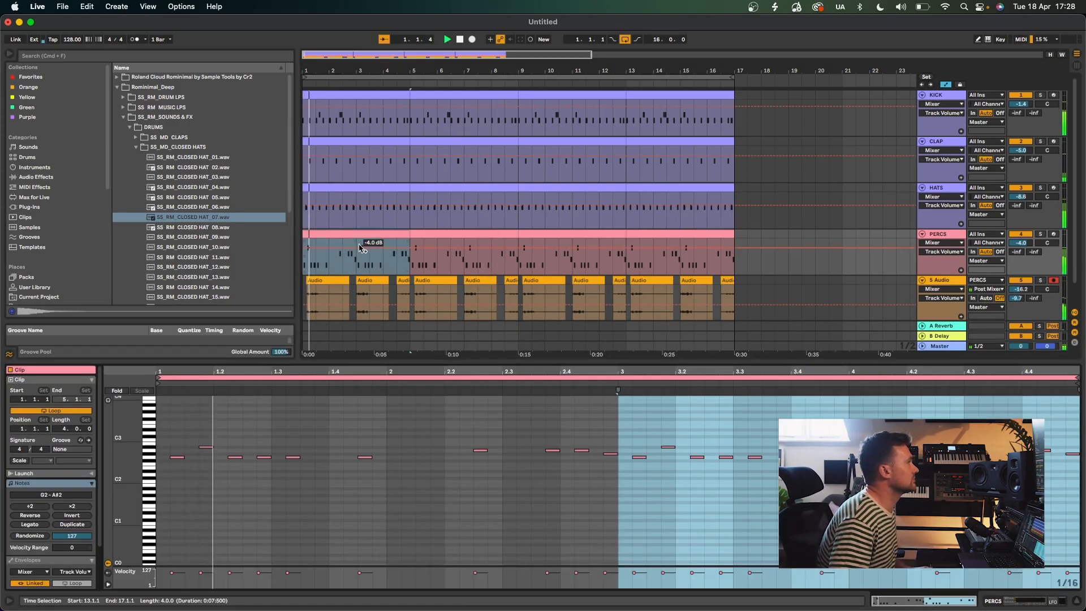
key(space)
key(space)
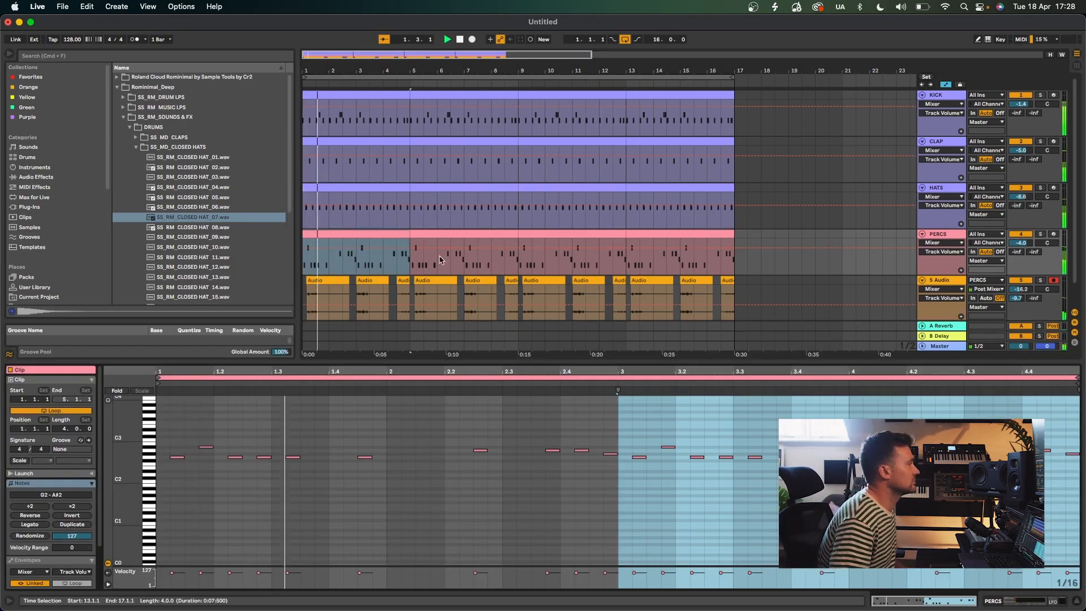
drag(1021, 243, 1020, 248)
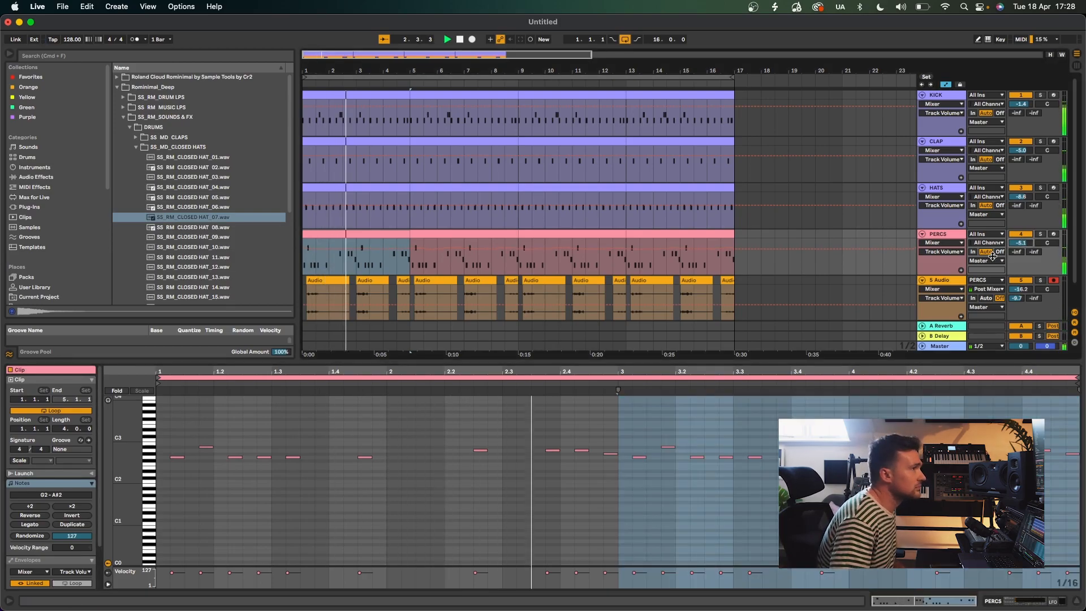
drag(1021, 289, 1021, 292)
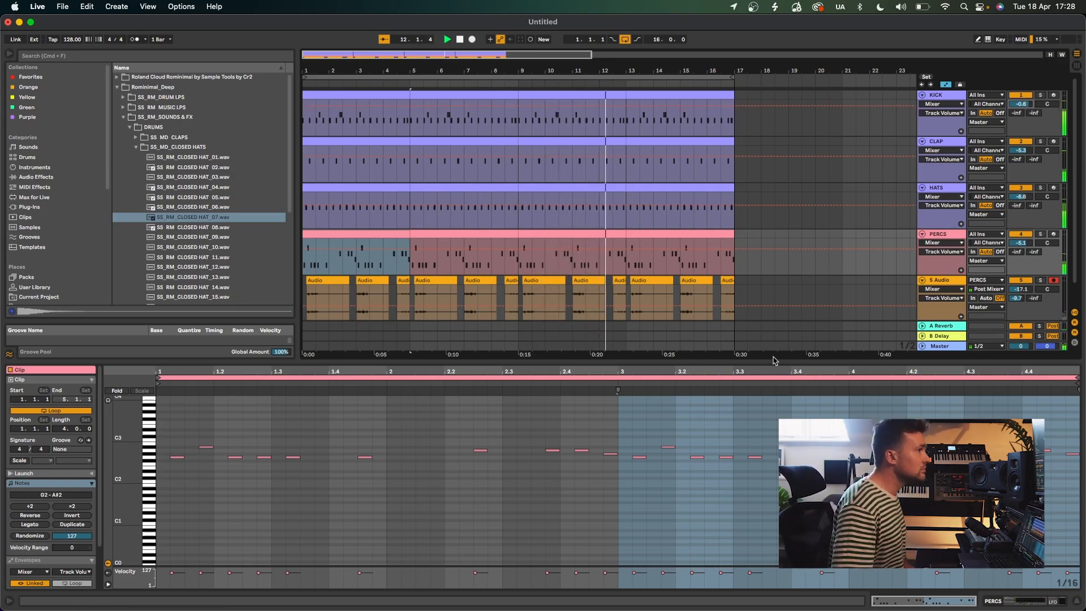
- Hide the clip's note editor and lower the HATS track volume to -9.3 dB
key(super+alt+l)
scroll(829, 327, right, 1)
key(space)
drag(1021, 197, 1021, 200)
key(space)
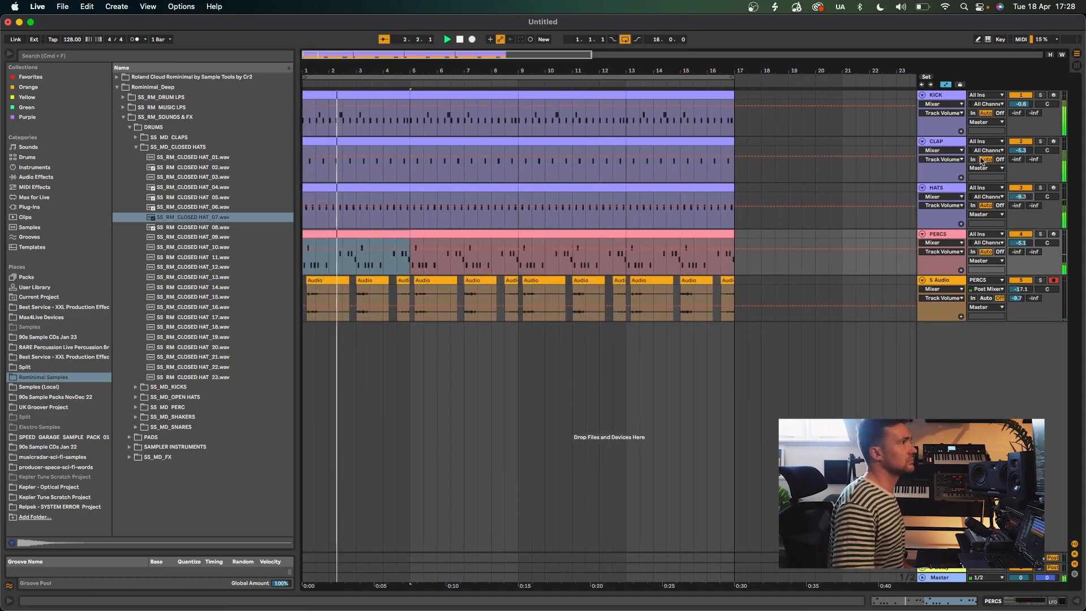
click(951, 143)
click(949, 285)
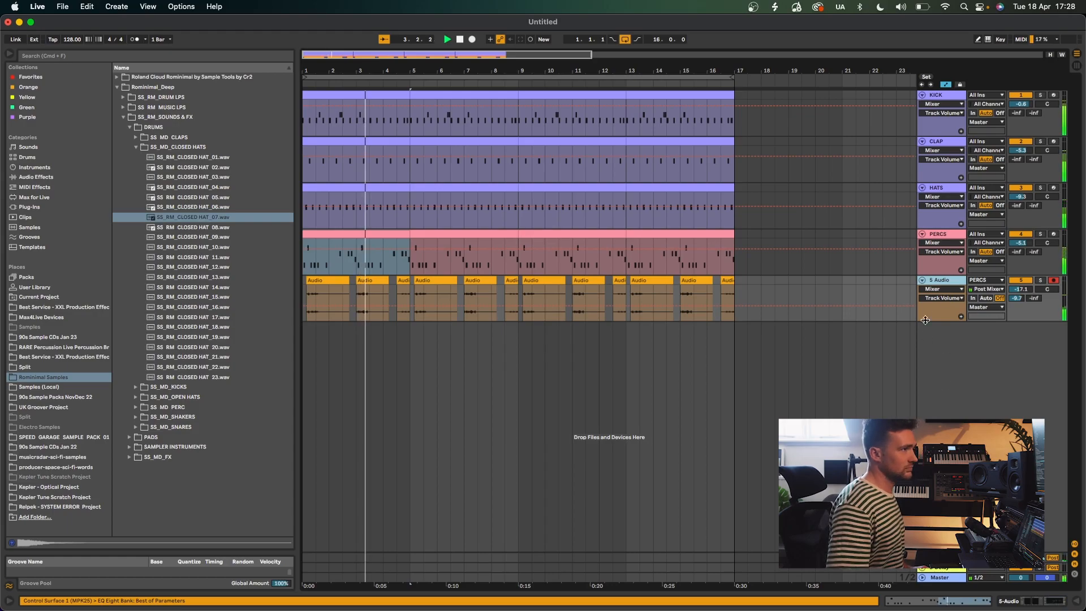
key(super+shift+t)
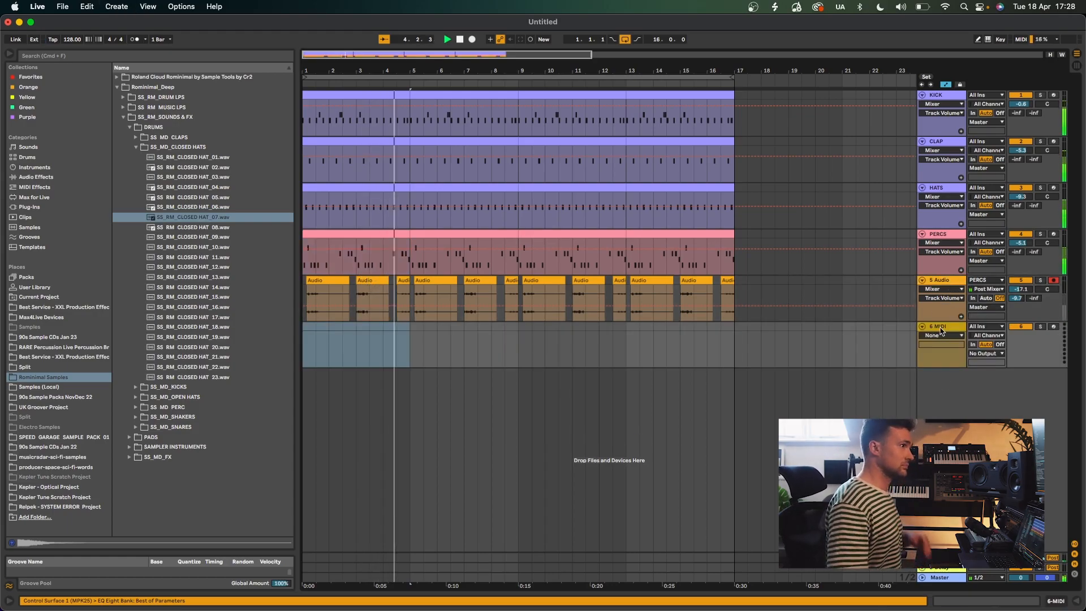
key(Delete)
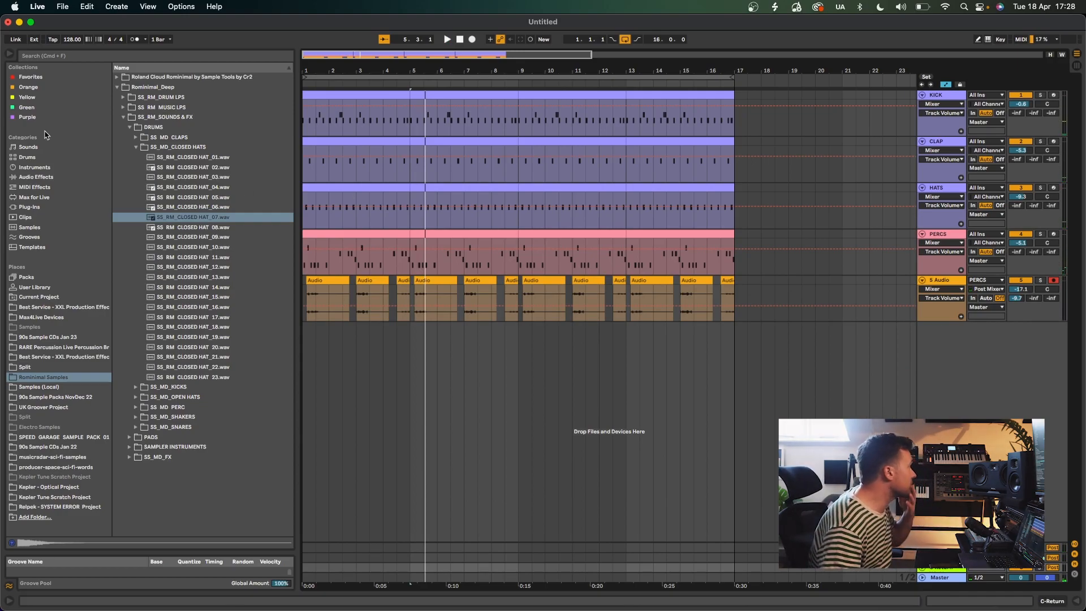
- Load Grain Delay from the Delay & Loop effects onto return track C, with spray at 264 ms and pitch at 5.52
click(49, 168)
click(61, 179)
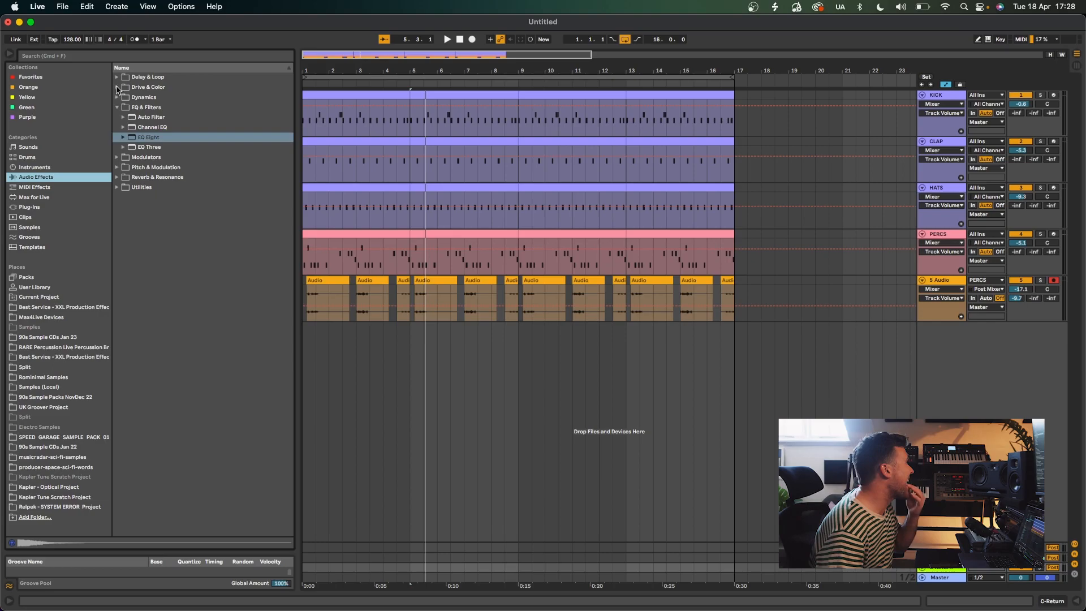
click(117, 77)
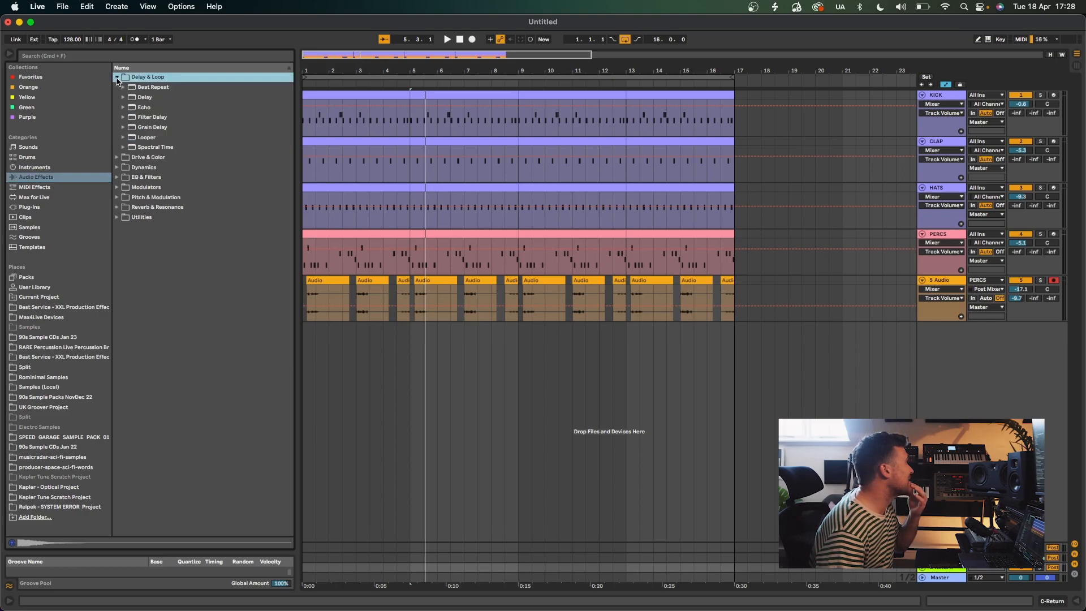
click(153, 128)
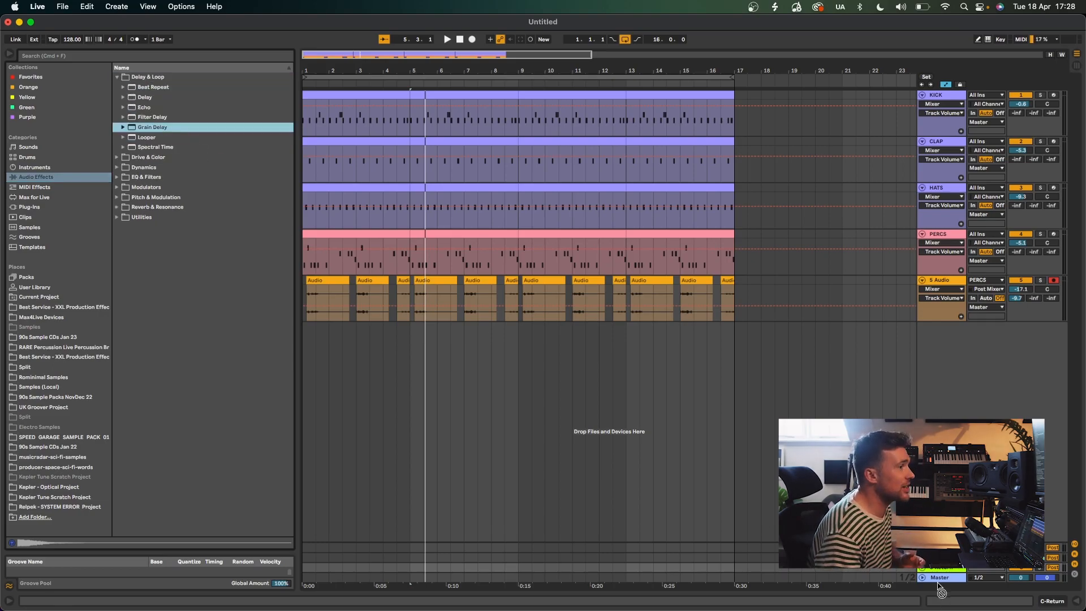
key(Return)
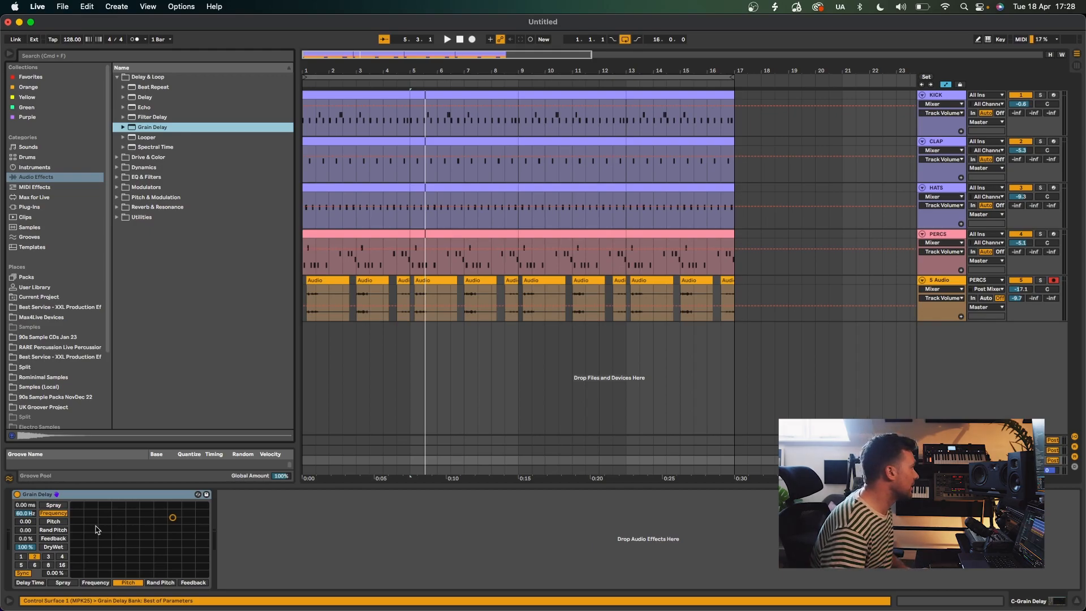
click(60, 506)
drag(141, 521, 188, 524)
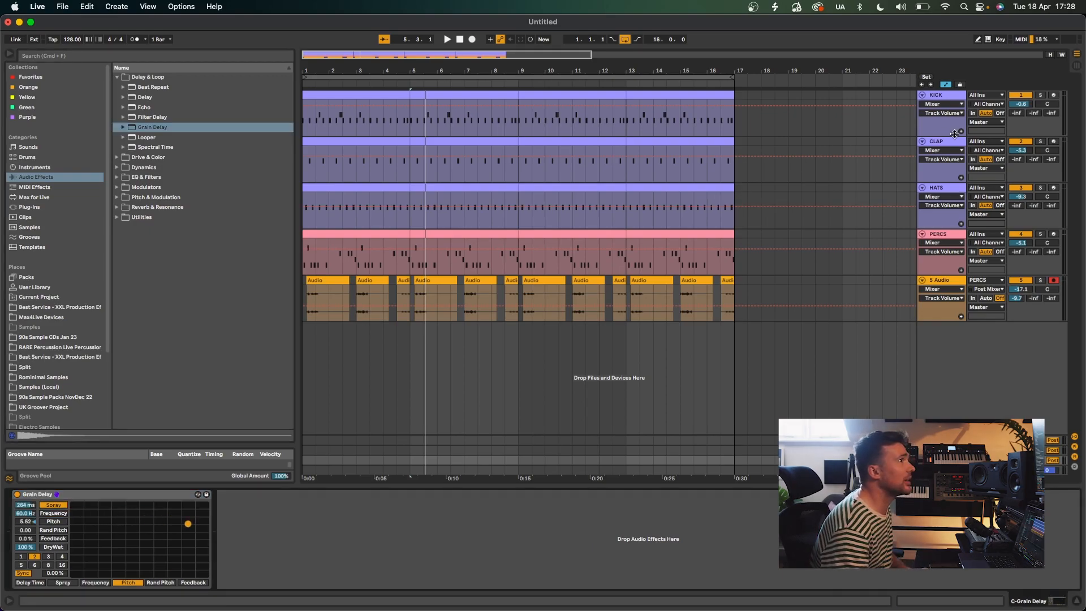
- Raise the CLAP track's send to return track C to -12.8 dB during playback
key(space)
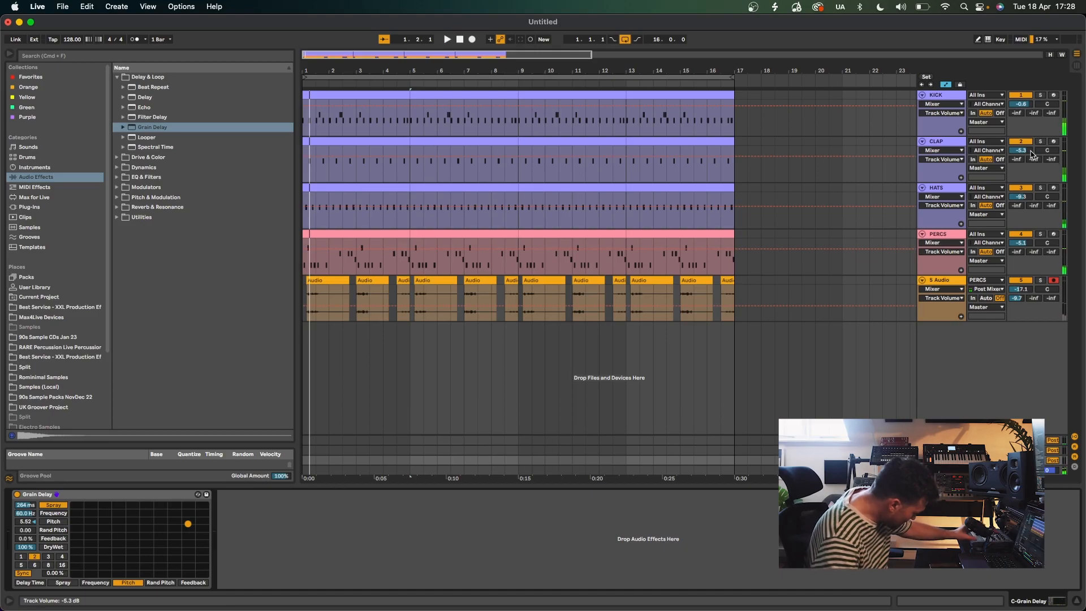
key(space)
drag(1051, 159, 1051, 118)
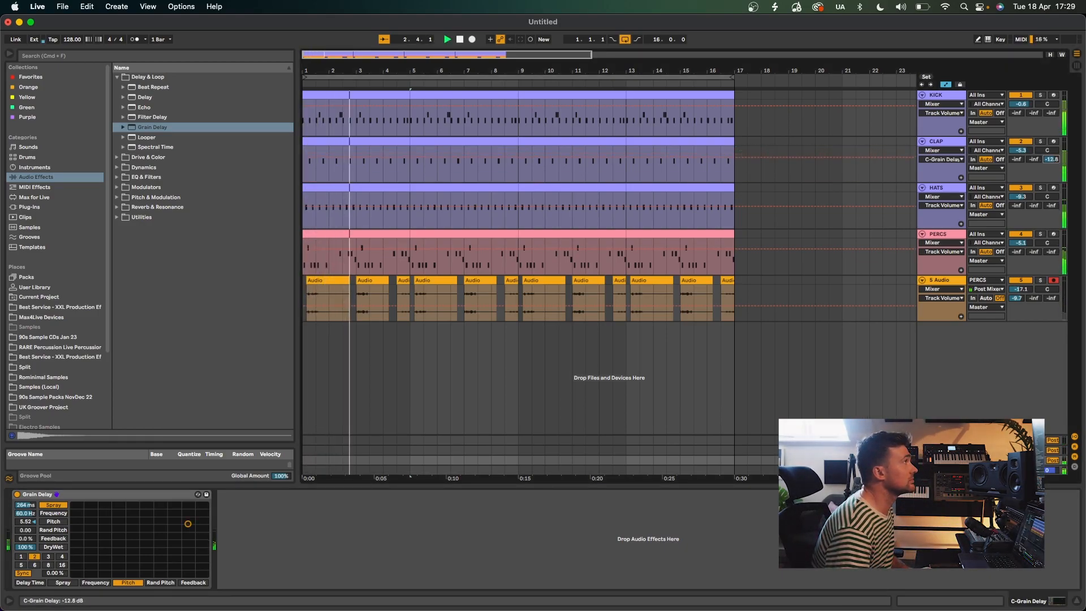
- Set the Grain Delay's frequency to 8.70 Hz and its pitch to about -4.95, auditioning the result
key(space)
click(51, 514)
key(space)
drag(187, 516, 142, 540)
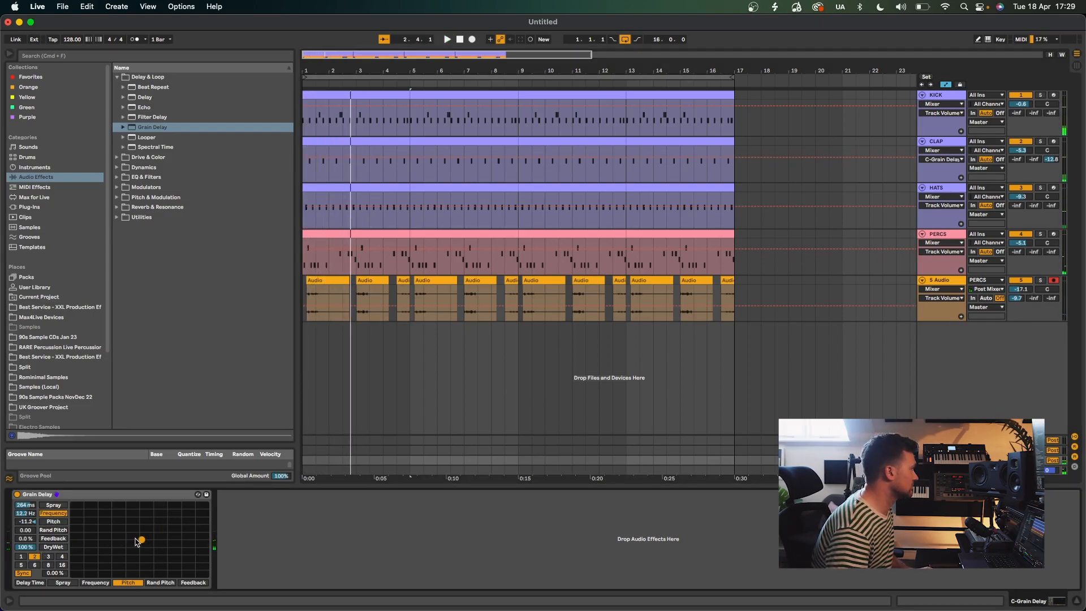
key(space)
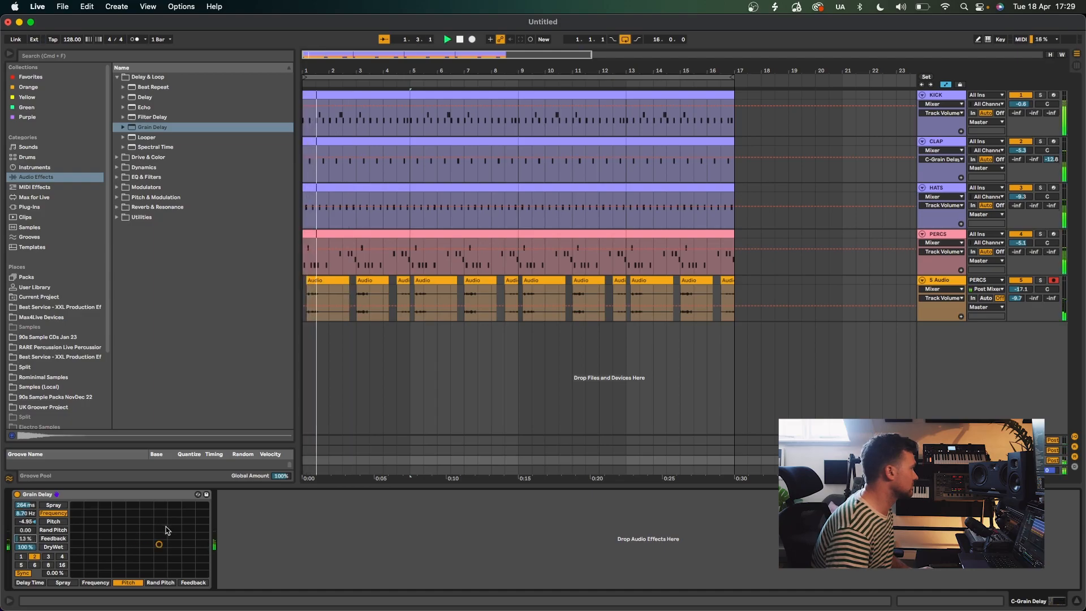
- Lower the Grain Delay's pitch to about -21.3 and audition the clap
click(61, 523)
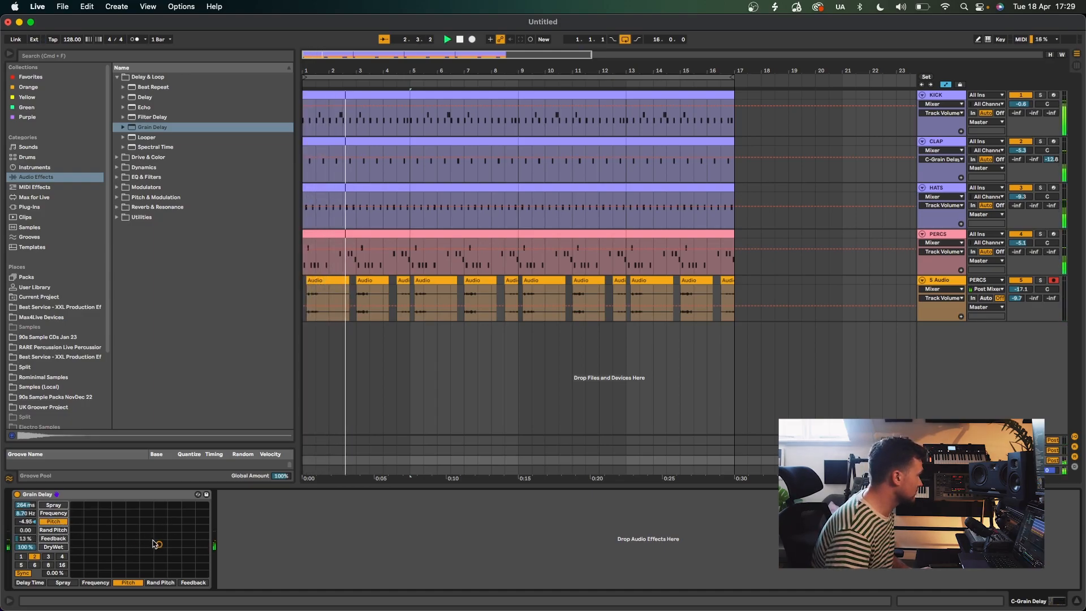
drag(157, 545, 191, 564)
key(space)
key(space)
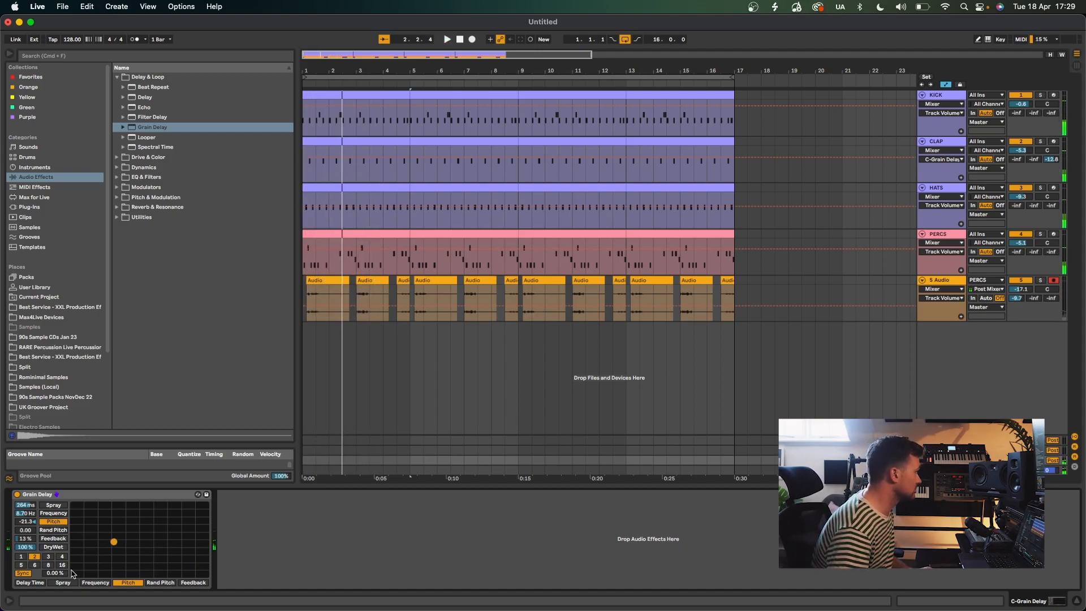
key(space)
key(space)
- Set the Grain Delay's pitch to about -3.64, random pitch to 90.7 and spray to about 17.6 ms
mouse_move(98, 553)
mouse_down()
mouse_move(151, 528)
mouse_move(153, 560)
mouse_move(126, 538)
mouse_move(172, 534)
mouse_move(132, 527)
mouse_up()
click(158, 583)
key(space)
key(space)
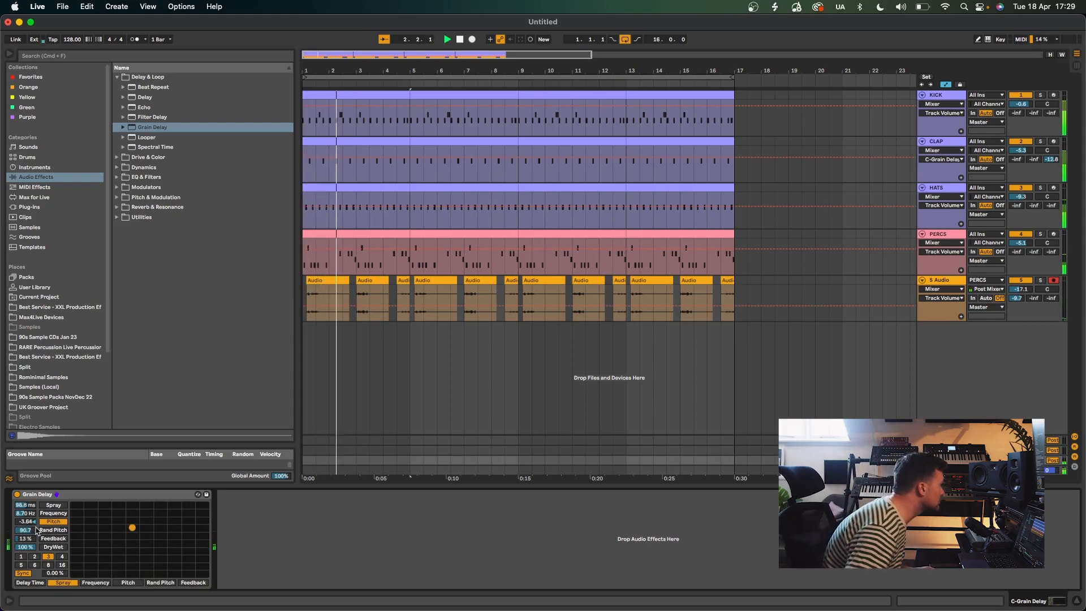
key(space)
drag(26, 505, 26, 507)
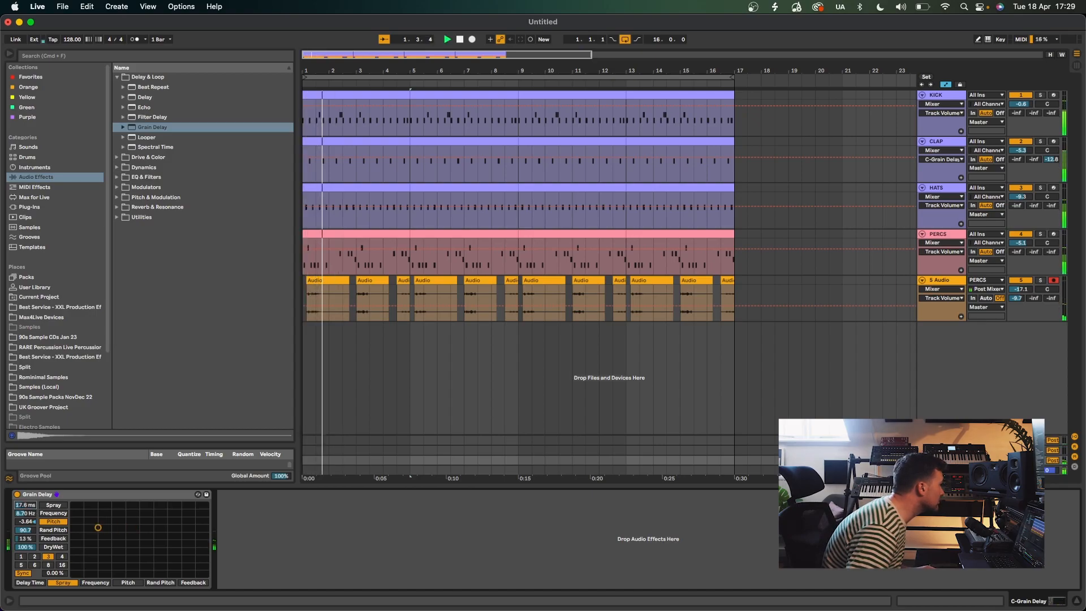
- Move the Grain Delay from the return track to the CLAP track with 45 % dry/wet, 65 % feedback and pitch about -9.82
click(85, 495)
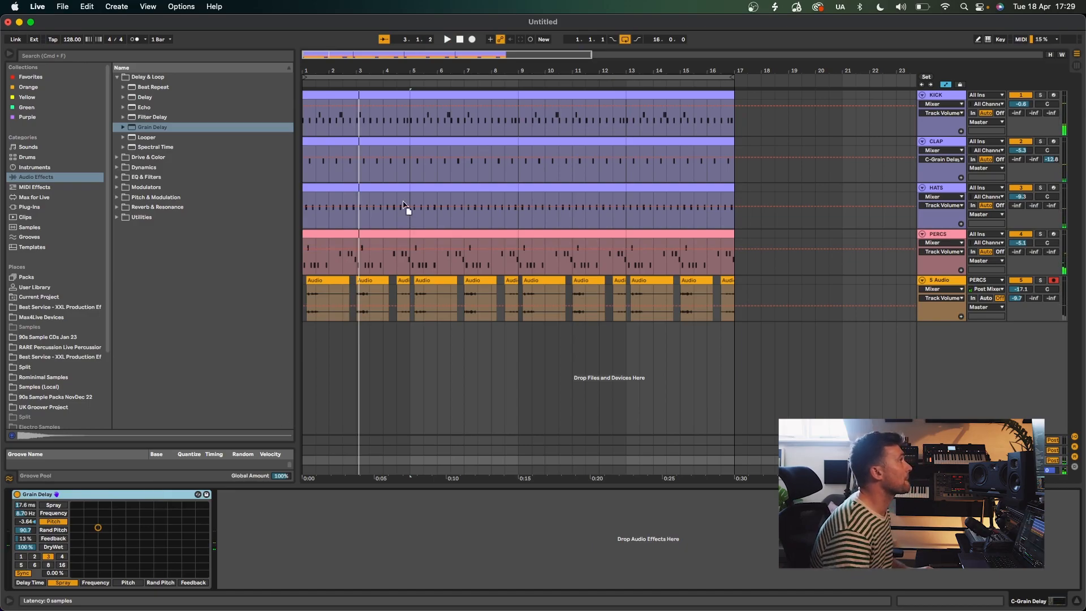
click(400, 175)
key(space)
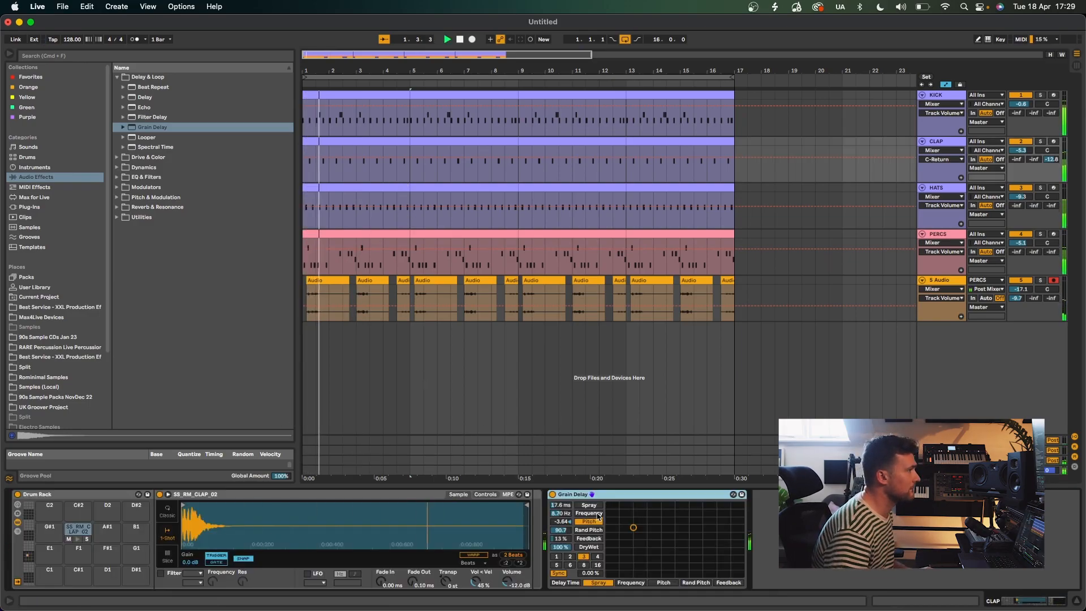
drag(560, 547, 560, 578)
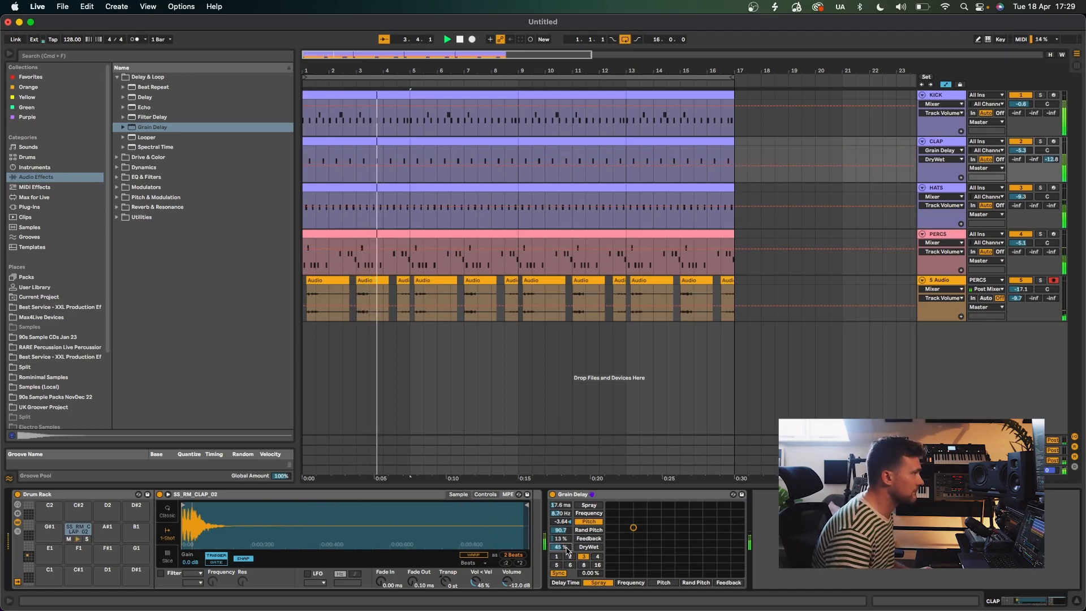
drag(633, 528, 714, 539)
click(729, 583)
- Replace the CLAP track's Grain Delay with the Grains preset and audition it while varying its parameters
click(652, 496)
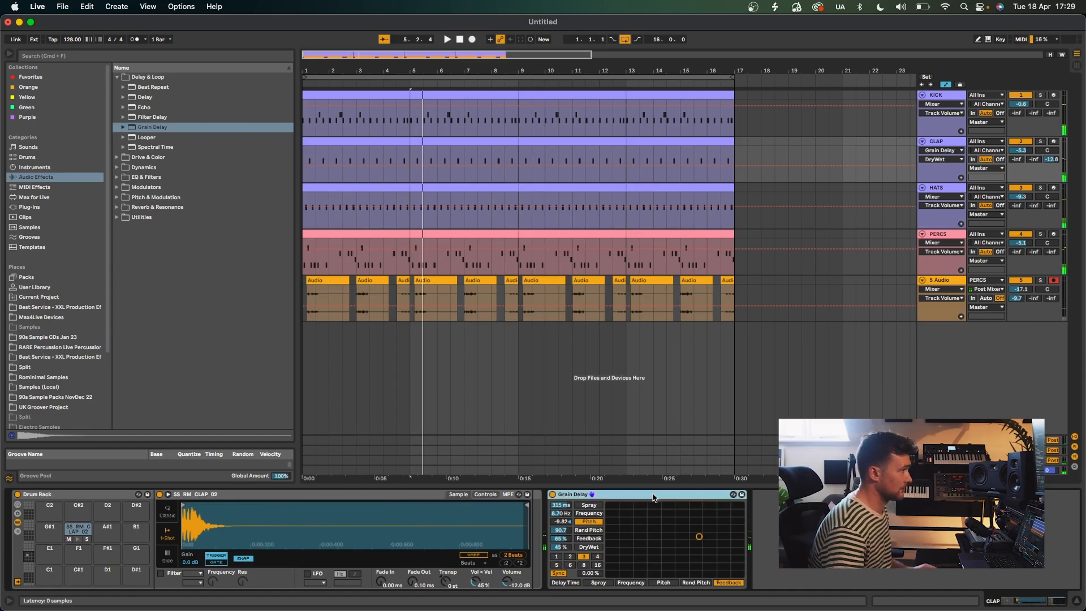
key(Delete)
click(122, 128)
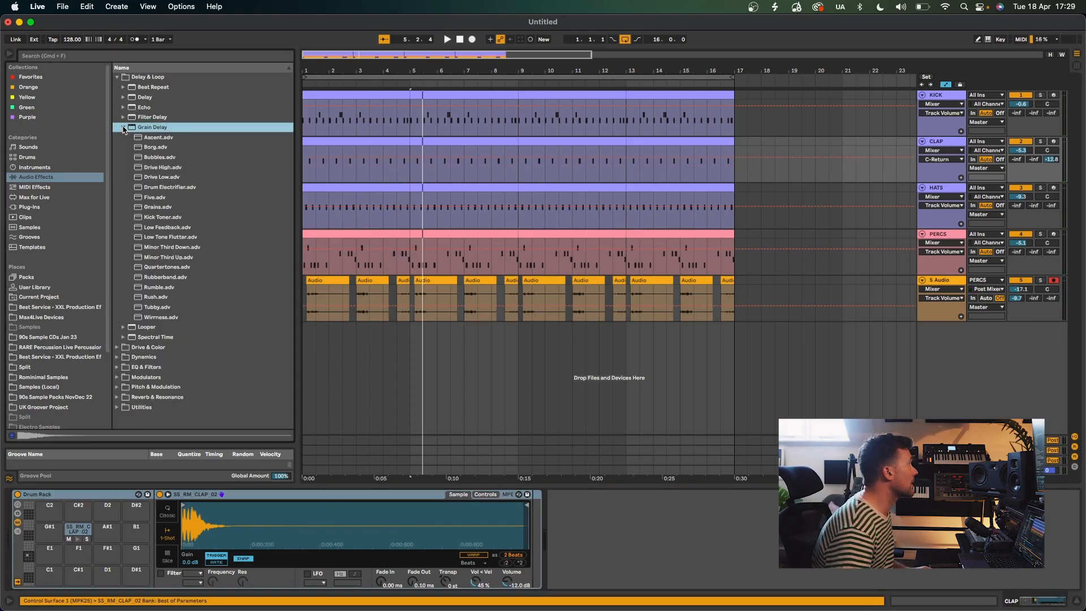
double_click(184, 207)
key(space)
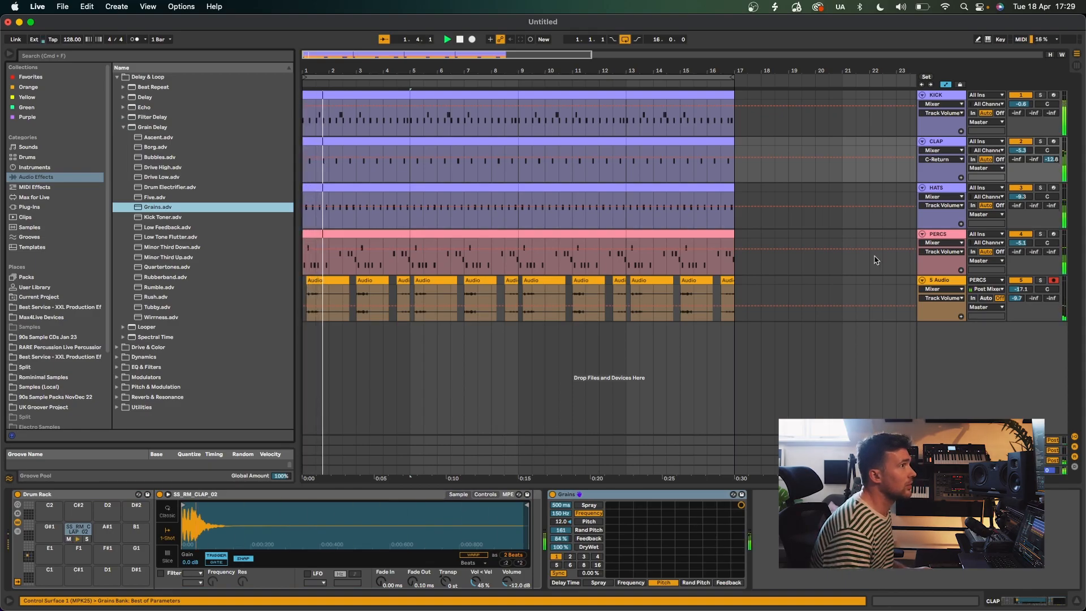
drag(636, 525, 713, 524)
key(space)
key(space)
- Replace the Grains effect on the CLAP track with the Wirrness Grain Delay preset and play it back
click(656, 503)
key(Delete)
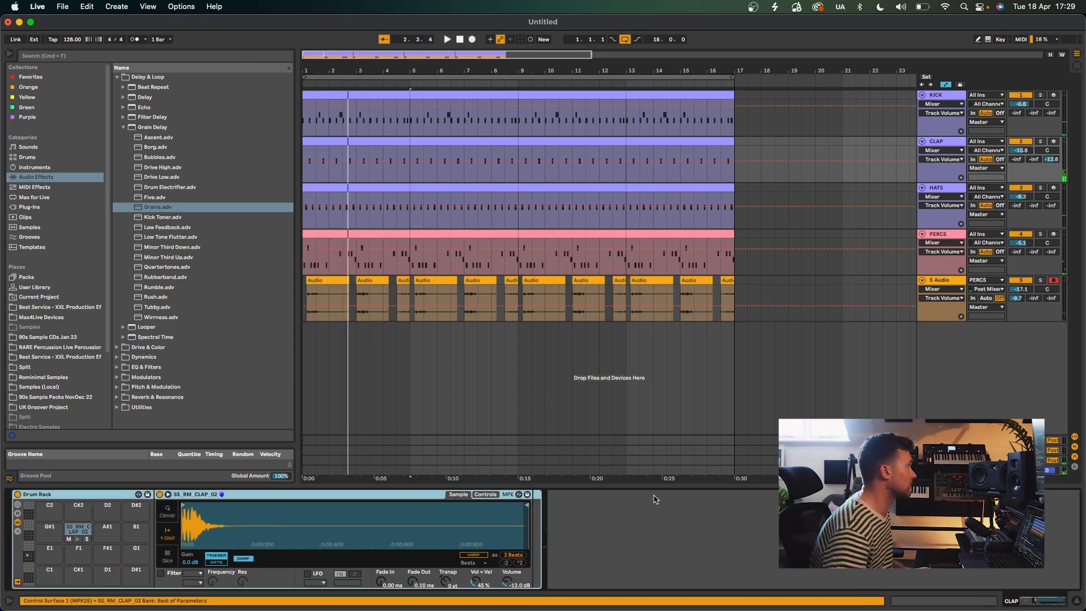
double_click(172, 318)
key(space)
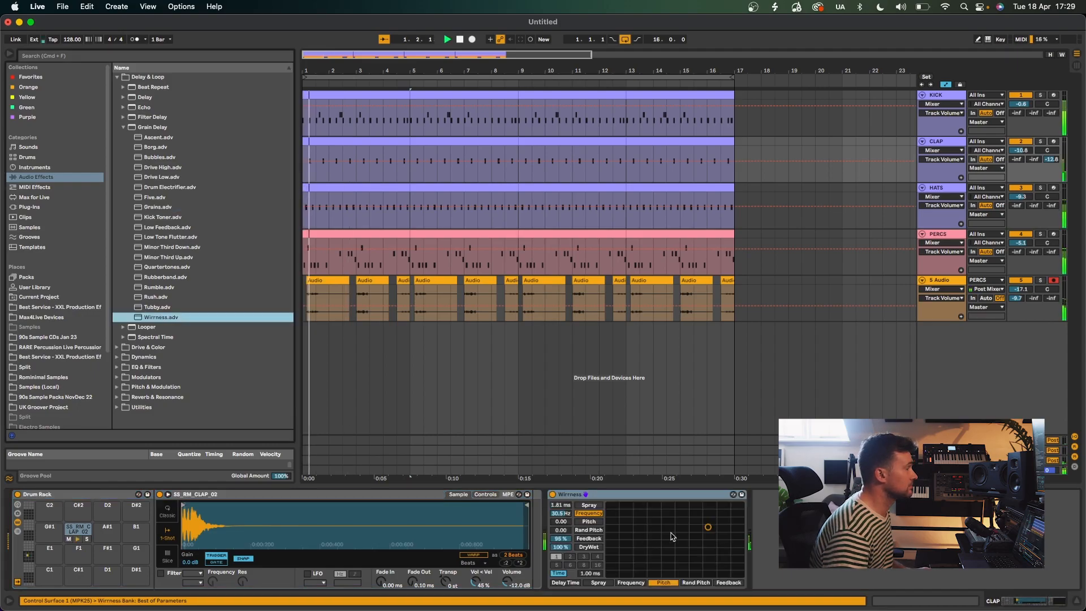
- Set the CLAP track's Wirrness delay to a spray of about 63.4 ms and a pitch of about 0.95 while the loop plays
mouse_move(673, 537)
mouse_down()
mouse_move(696, 549)
mouse_move(708, 531)
mouse_move(701, 520)
mouse_move(636, 524)
mouse_move(709, 533)
mouse_move(728, 511)
mouse_move(689, 535)
mouse_move(711, 549)
mouse_up()
click(589, 505)
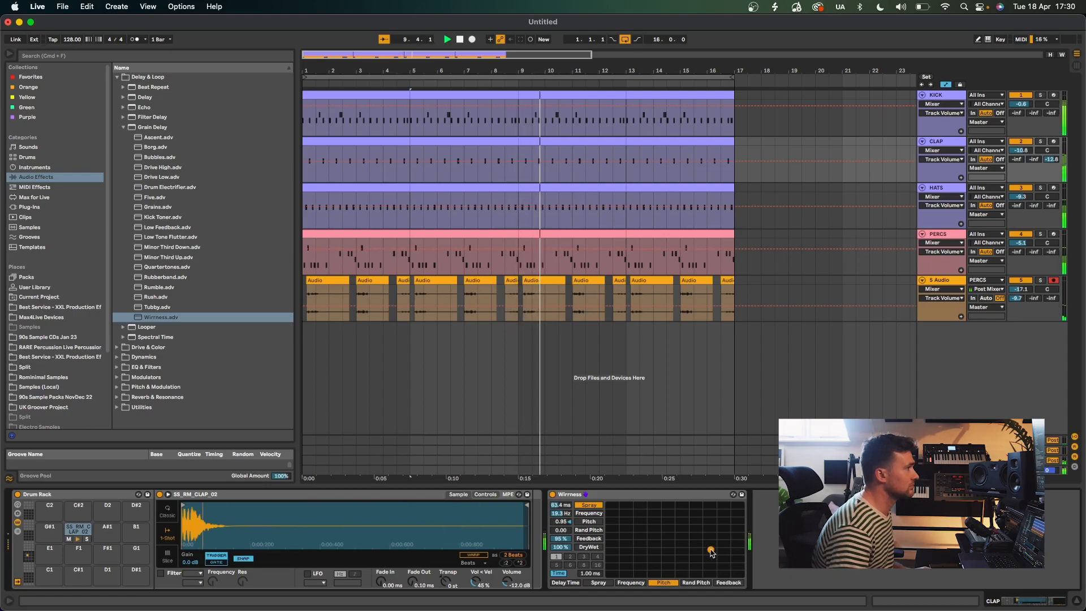
key(space)
- Move the Wirrness delay from the CLAP track to a new return track and feed it from CLAP at about -26.5 dB
click(665, 497)
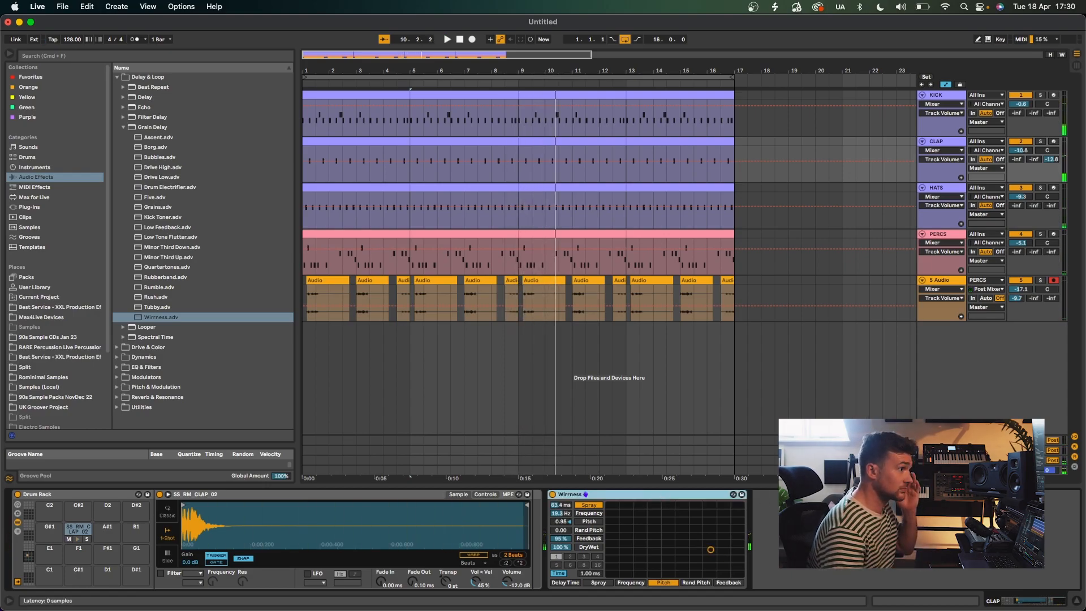
drag(665, 495, 940, 460)
key(space)
drag(1051, 160, 1051, 198)
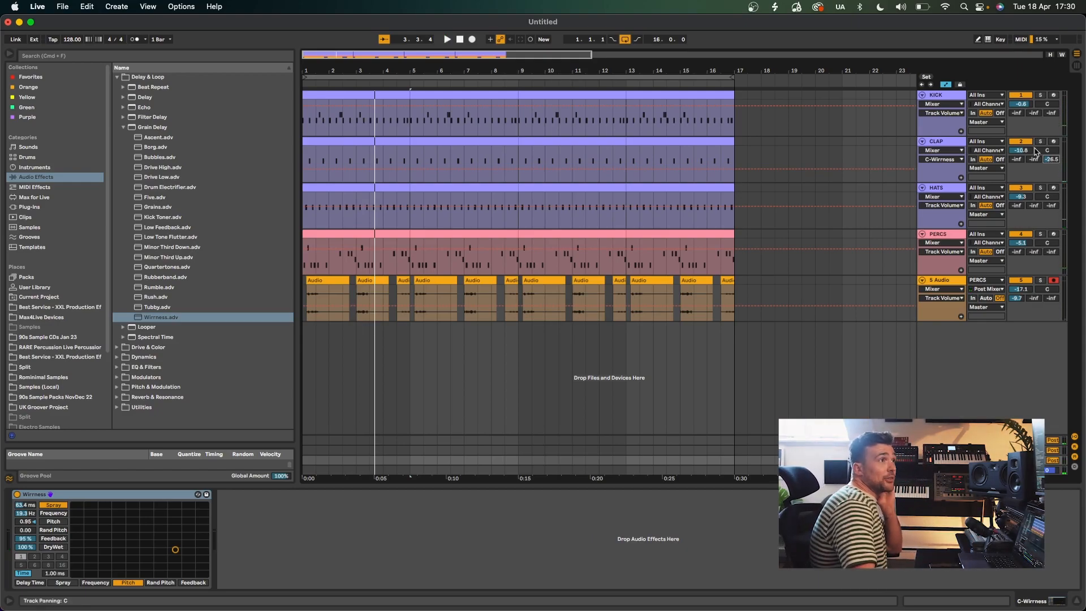
key(space)
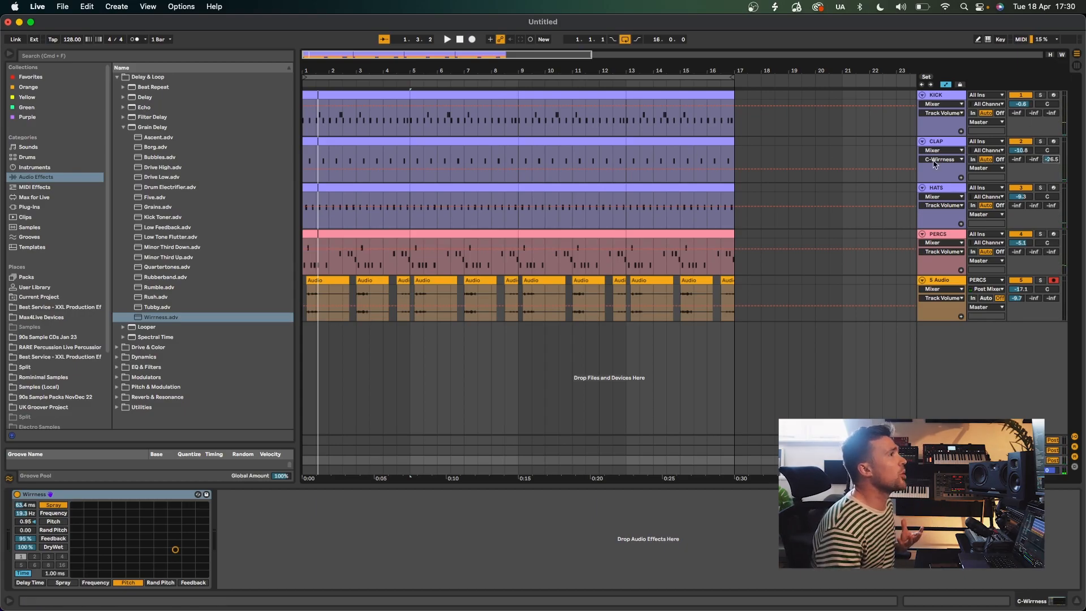
- Automate the CLAP track's C-Wirrness send to swell to about -12 dB before bar 5 and swell again before bar 9
drag(350, 73, 447, 183)
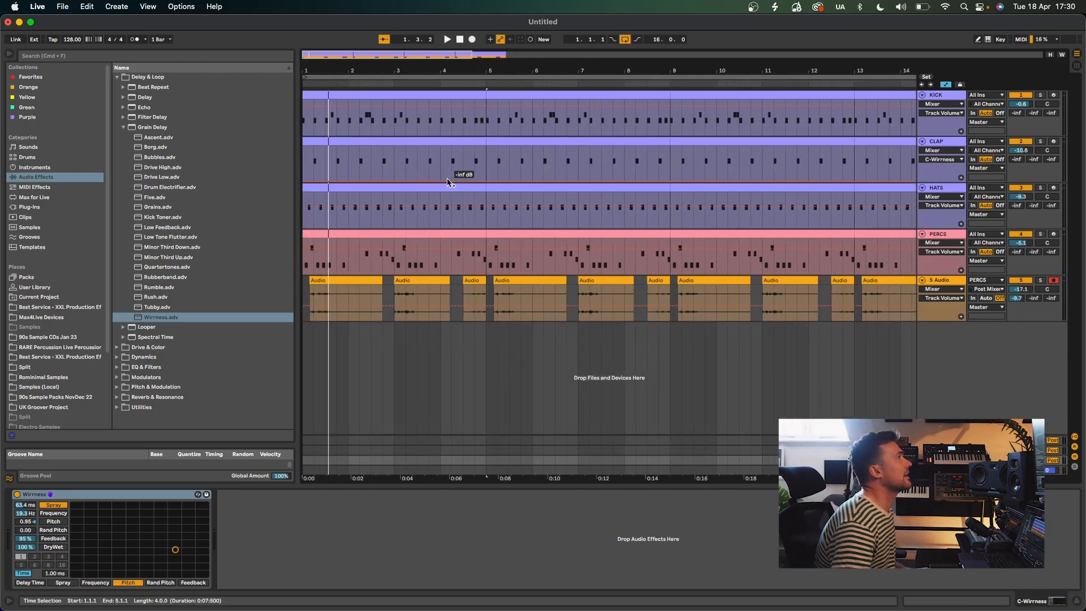
click(470, 181)
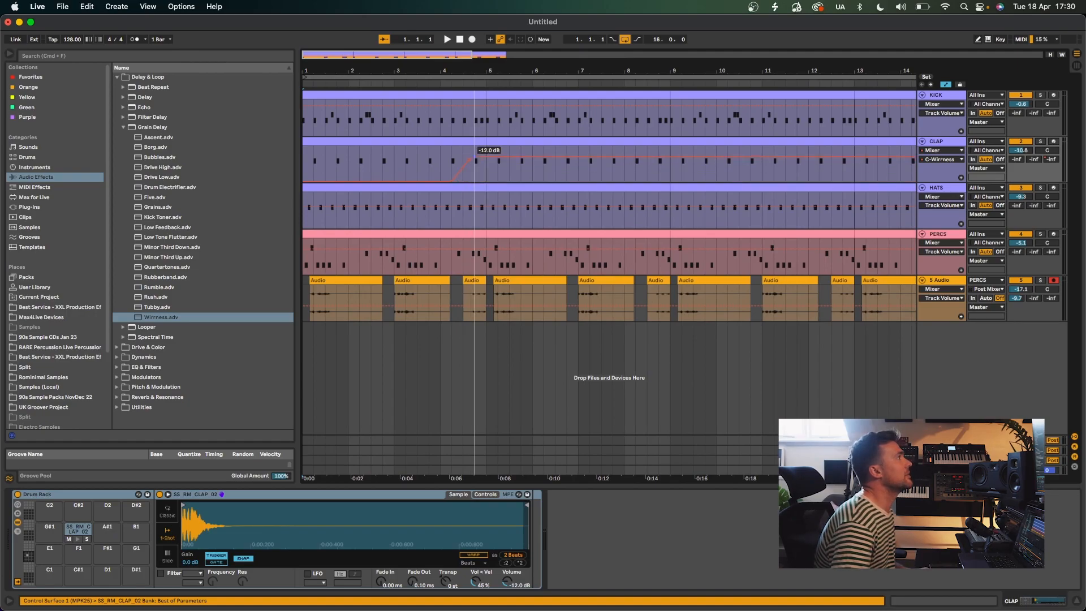
drag(488, 159, 487, 182)
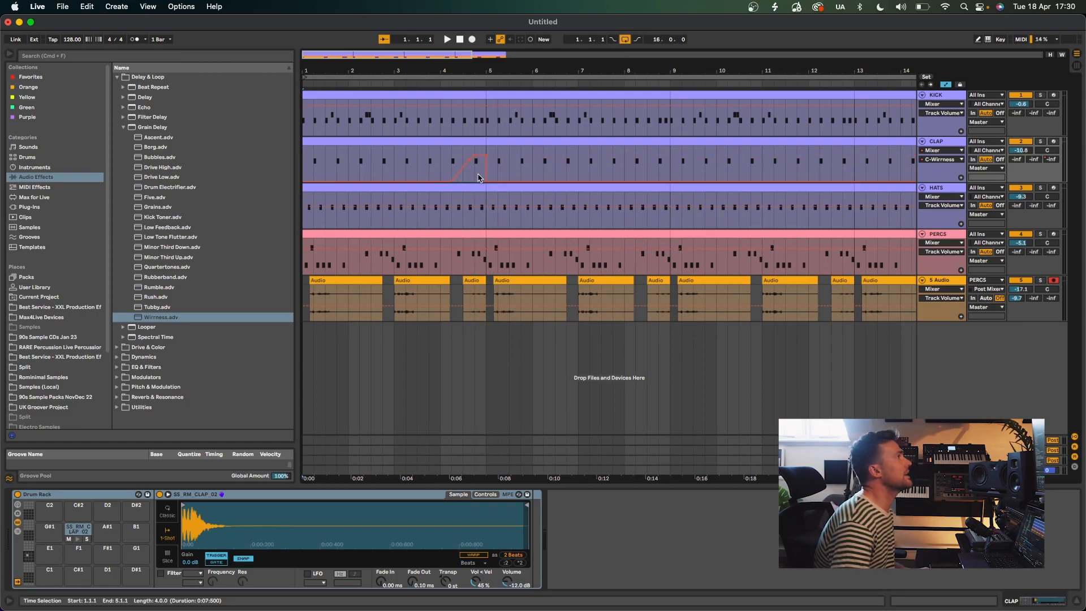
key(minus)
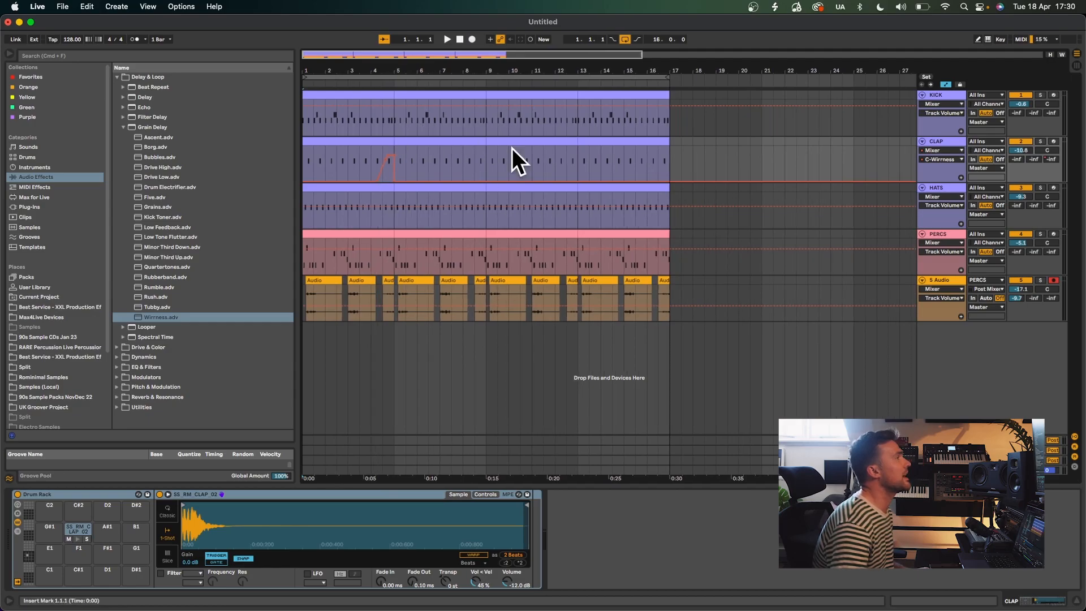
mouse_move(475, 182)
mouse_down()
mouse_move(474, 160)
mouse_move(485, 182)
mouse_move(487, 161)
mouse_up()
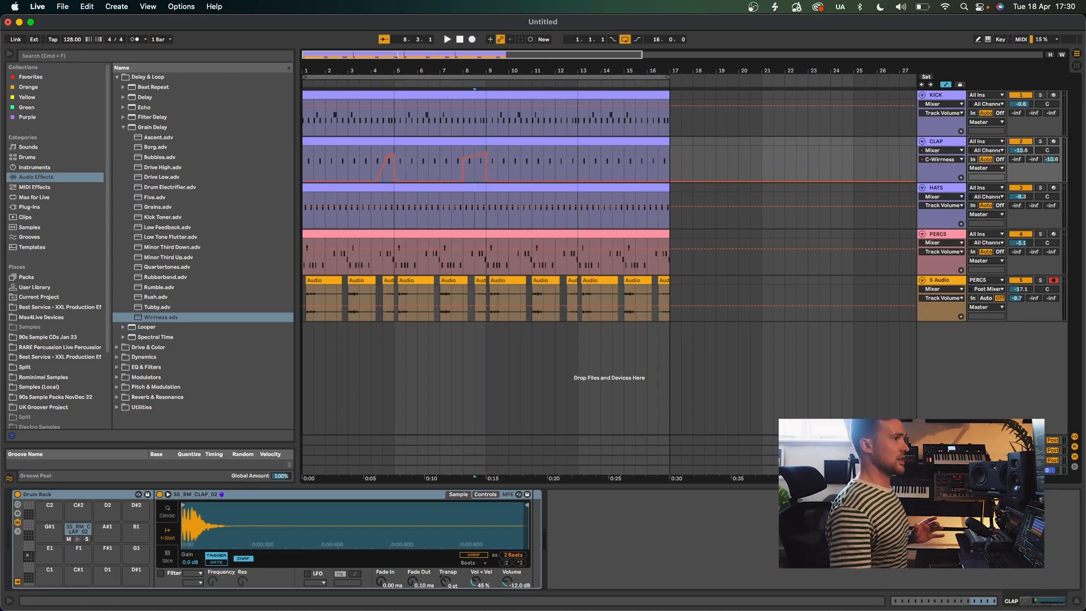
- Automate the Wirrness return's Frequency with a dip between bars 8 and 9, and lower the KICK track's volume to -1.3 dB
click(922, 461)
click(941, 424)
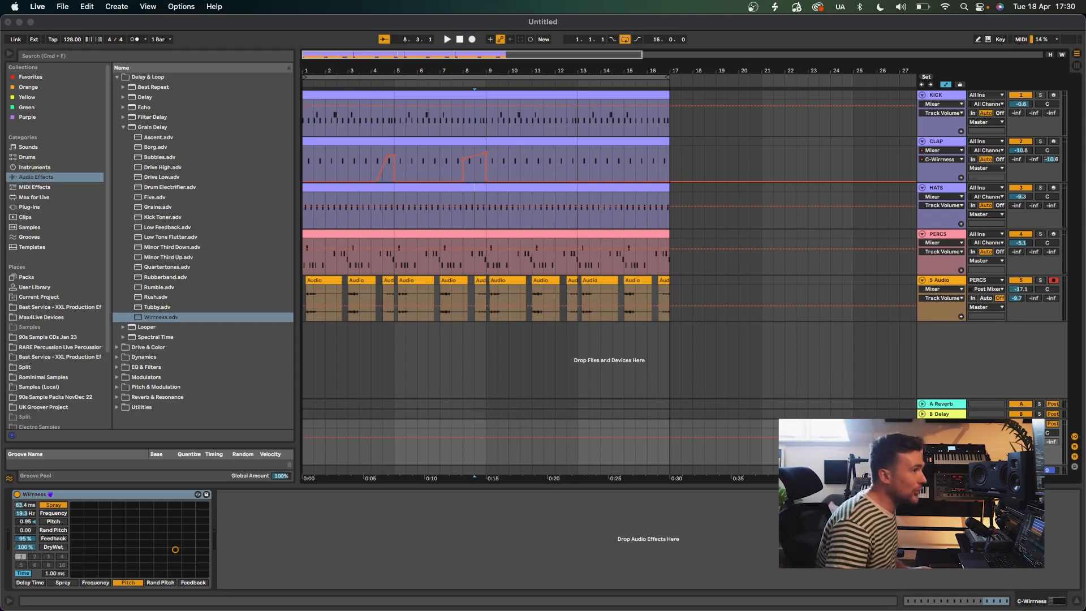
mouse_move(459, 448)
mouse_down()
mouse_move(478, 454)
mouse_move(486, 440)
mouse_up()
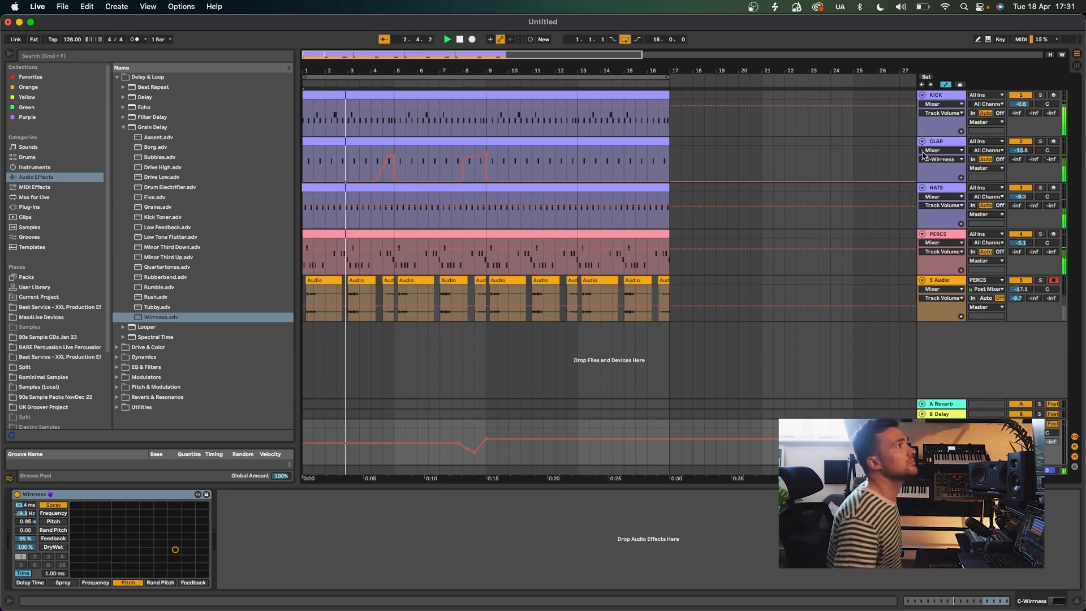
drag(1021, 104, 1020, 106)
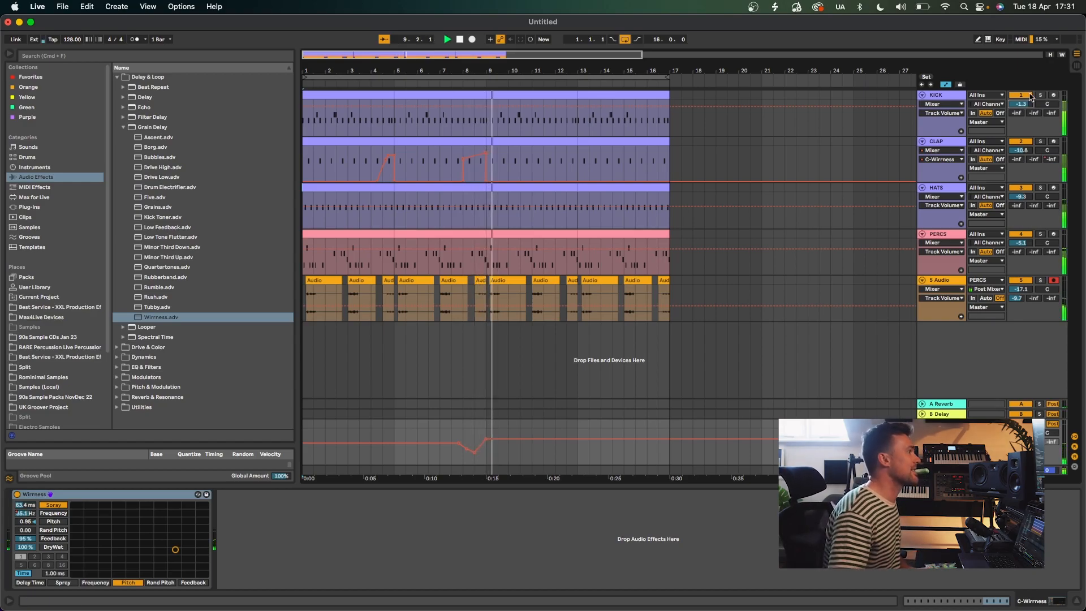
- Raise the peak of CLAP's second send swell to about -7 dB and deepen the return's Frequency dip before bar 9
drag(475, 157, 475, 150)
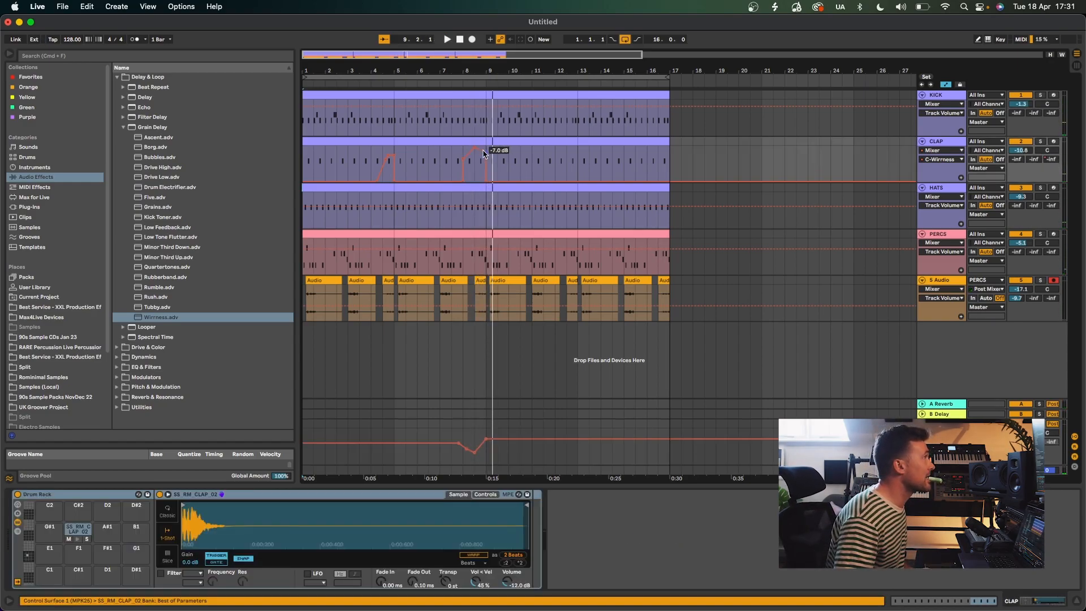
drag(475, 452, 475, 458)
click(460, 436)
key(space)
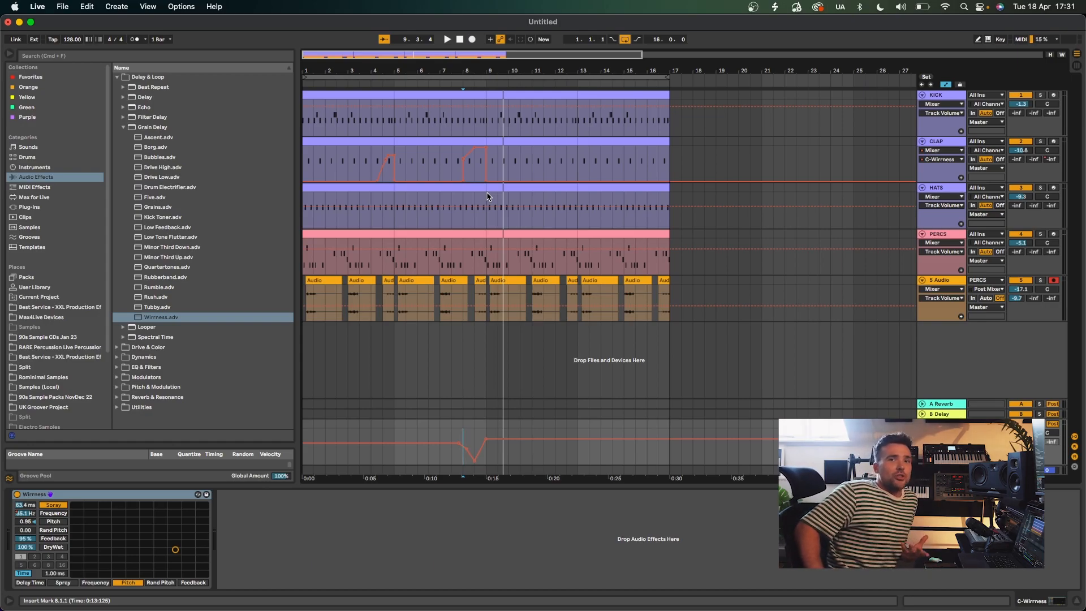
- Duplicate the first eight bars of the KICK, CLAP and HATS tracks, including their automation, over bars 9 to 16
scroll(487, 196, right, 3)
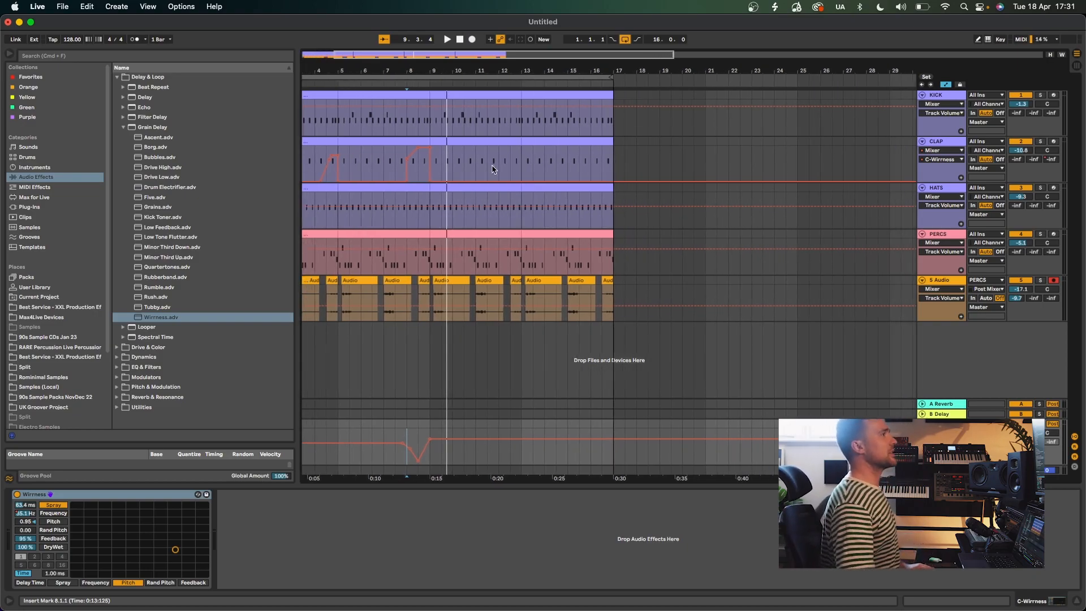
scroll(489, 182, left, 3)
drag(487, 197, 283, 78)
key(super+d)
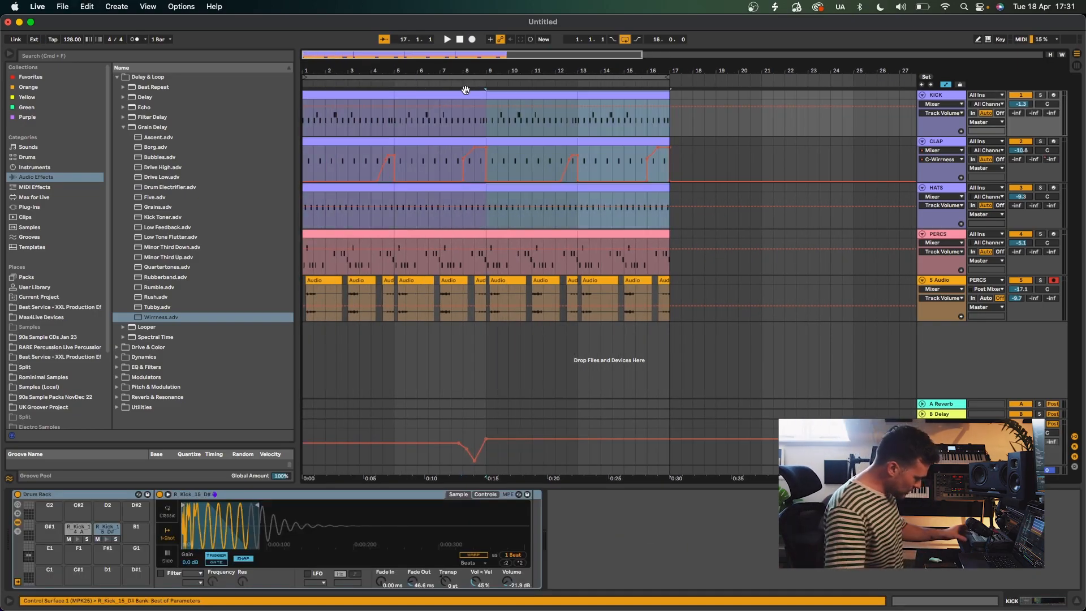
- Extend the Wirrness Frequency automation with peaks and dips from bar 12 to 17, and swell the PERCS send to Wirrness in bar 16
click(559, 438)
drag(570, 438, 577, 433)
mouse_move(647, 464)
mouse_down()
mouse_move(647, 436)
mouse_move(657, 448)
mouse_up()
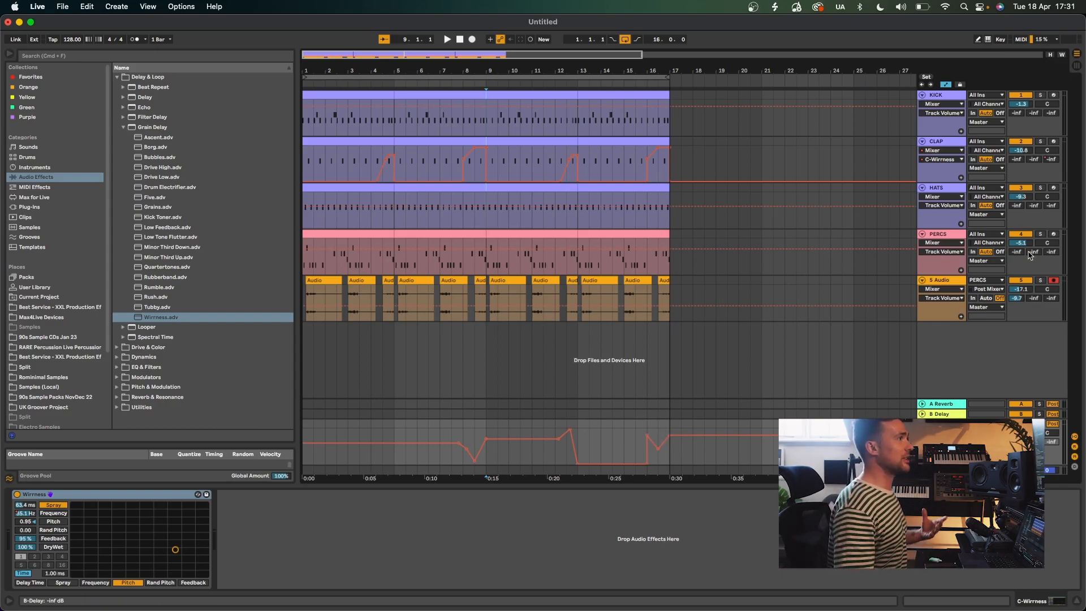
drag(647, 276, 653, 256)
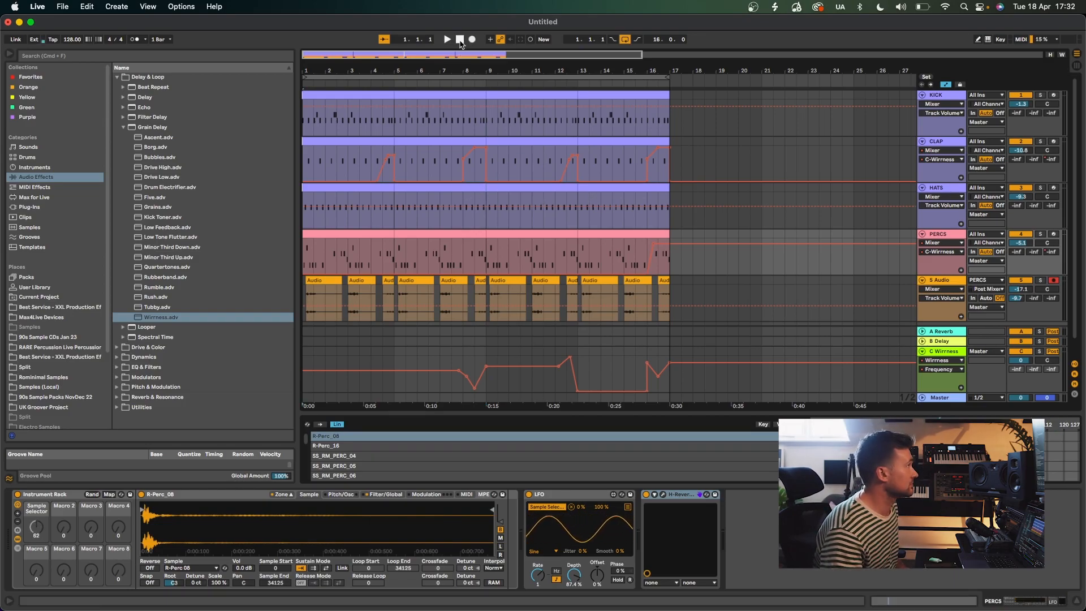
key(space)
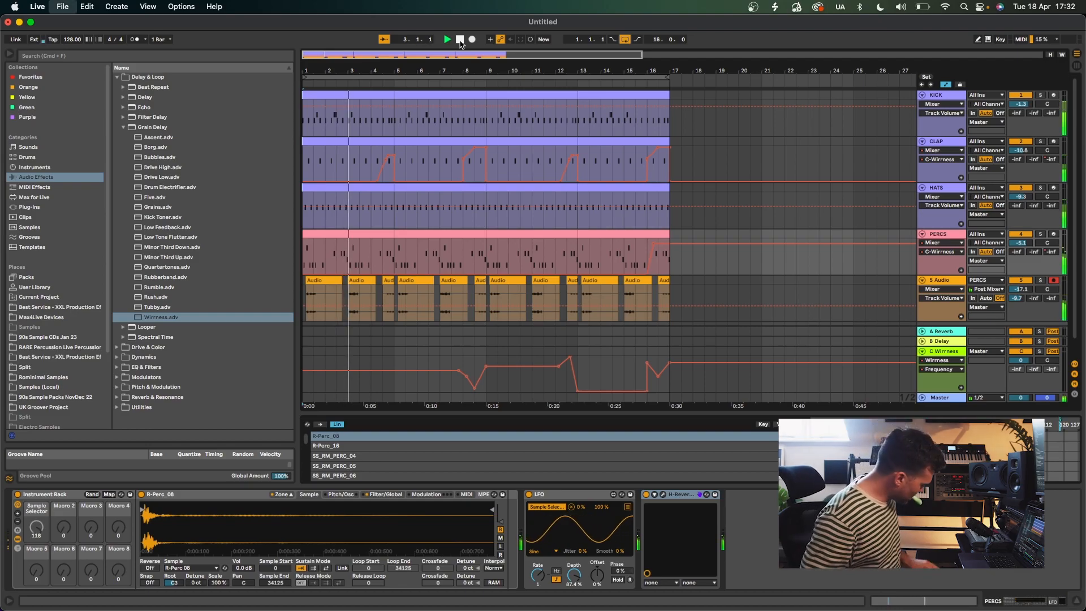
- Save the Live set as RominimalS in the FRANKFURT TUTORIAL project folder
key(super+s)
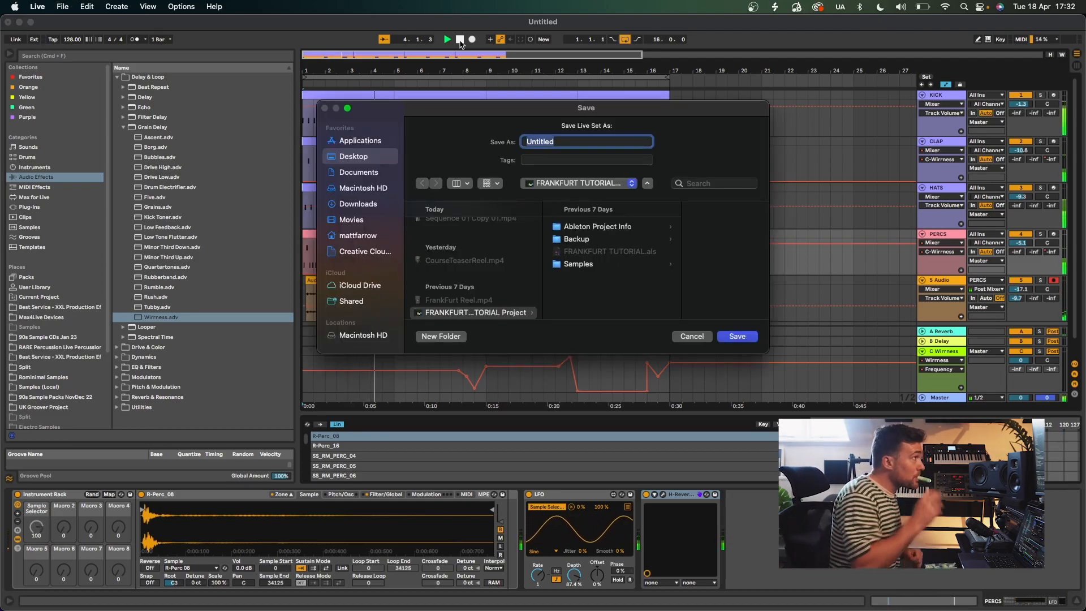
text(RominimalS)
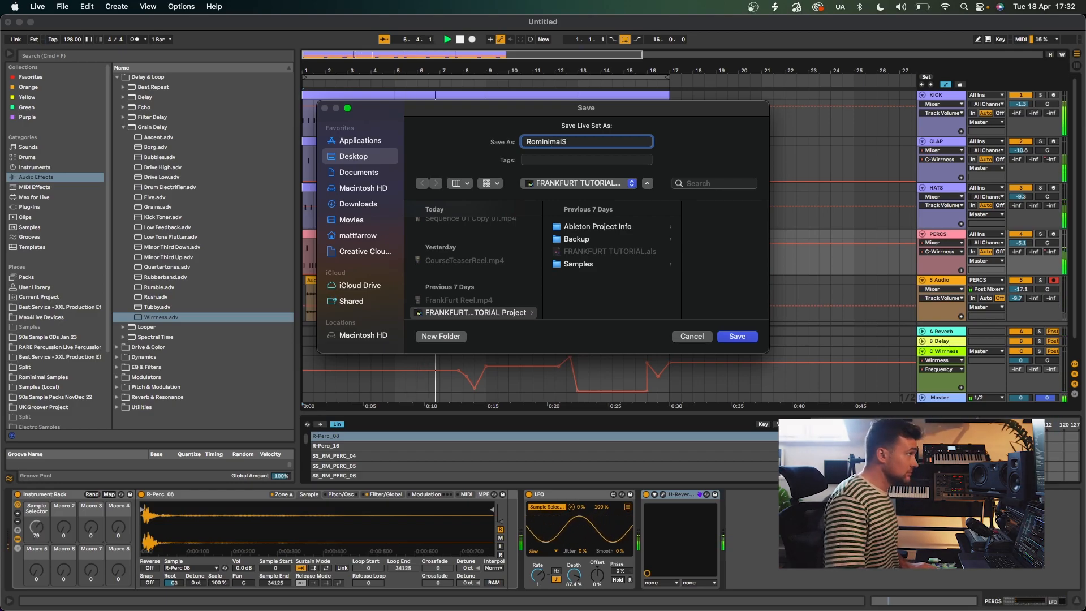
key(Return)
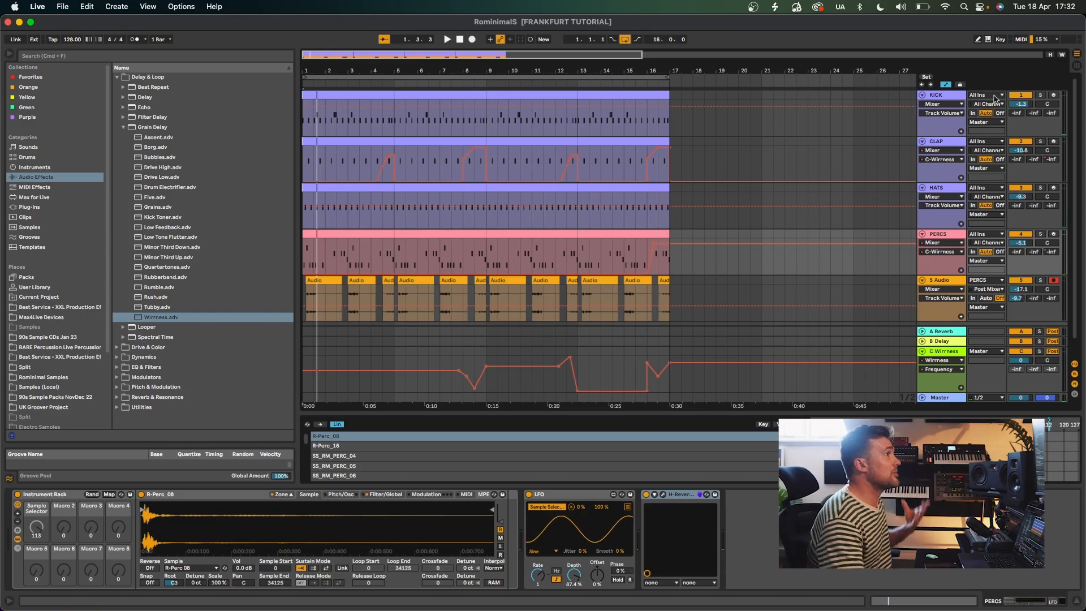
- Select the KICK track and open the SS_MD_KICKS folder in Rominimal Samples
click(951, 100)
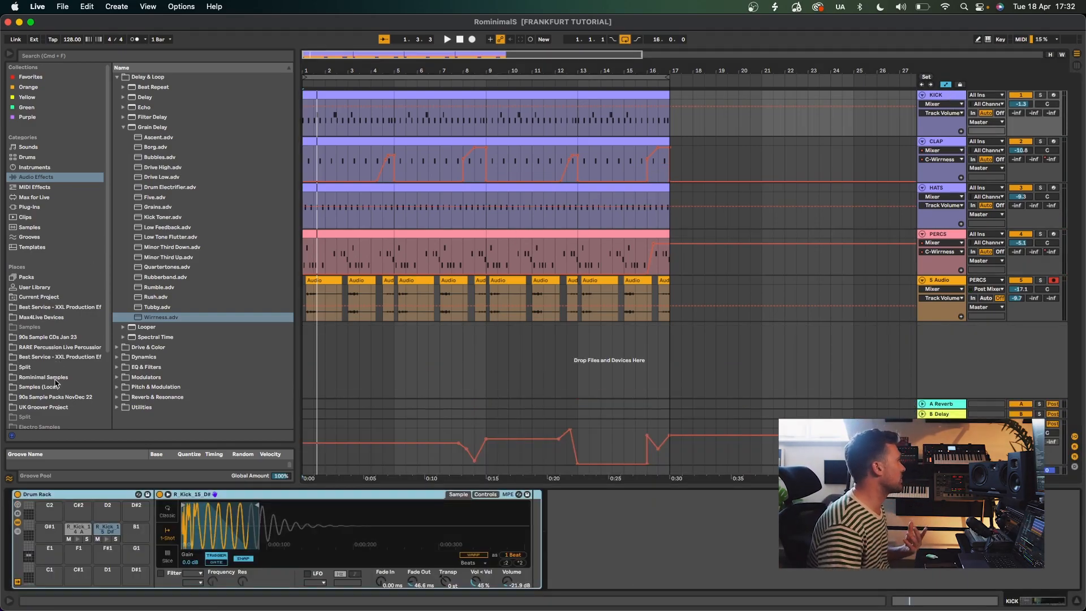
click(76, 376)
click(137, 149)
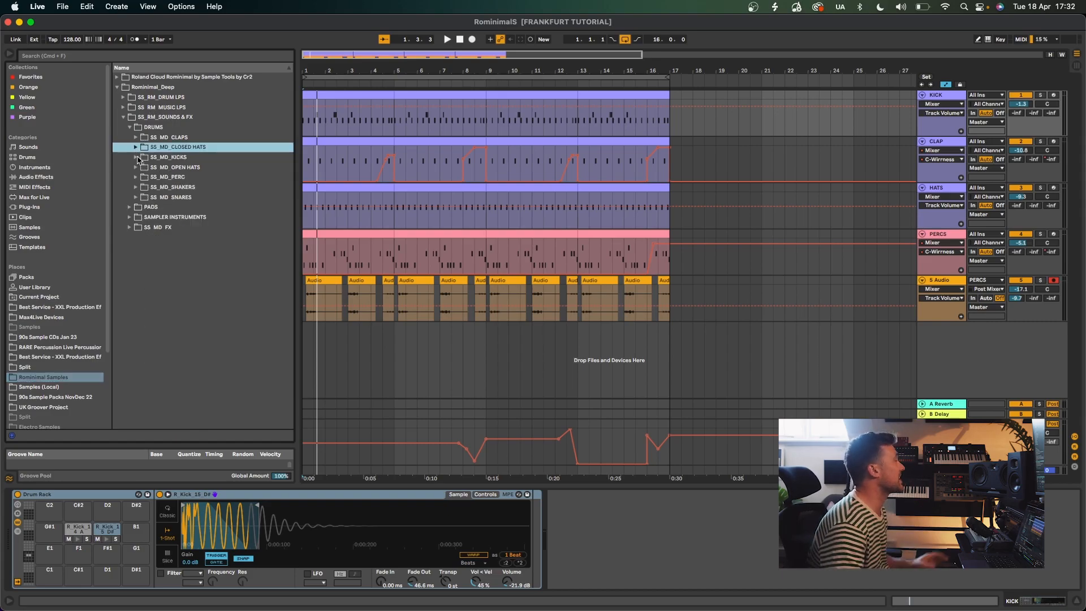
click(136, 158)
- Try SS_RM_KICK_02.wav as the first kick in the KICK drum rack against the groove, and preview SS_RM_KICK_05.wav
click(156, 177)
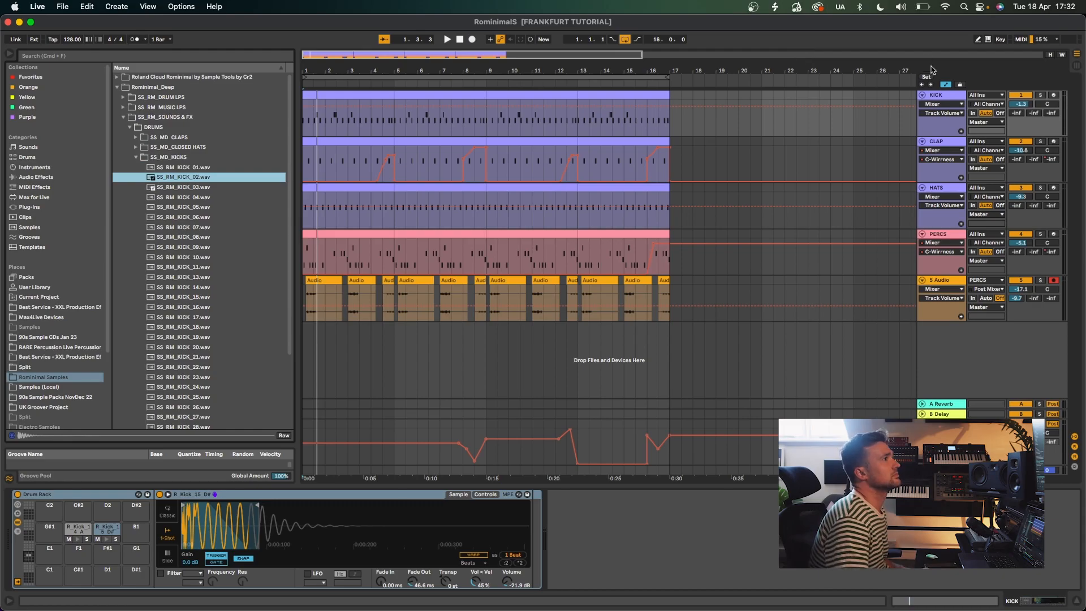
key(space)
drag(193, 180, 78, 530)
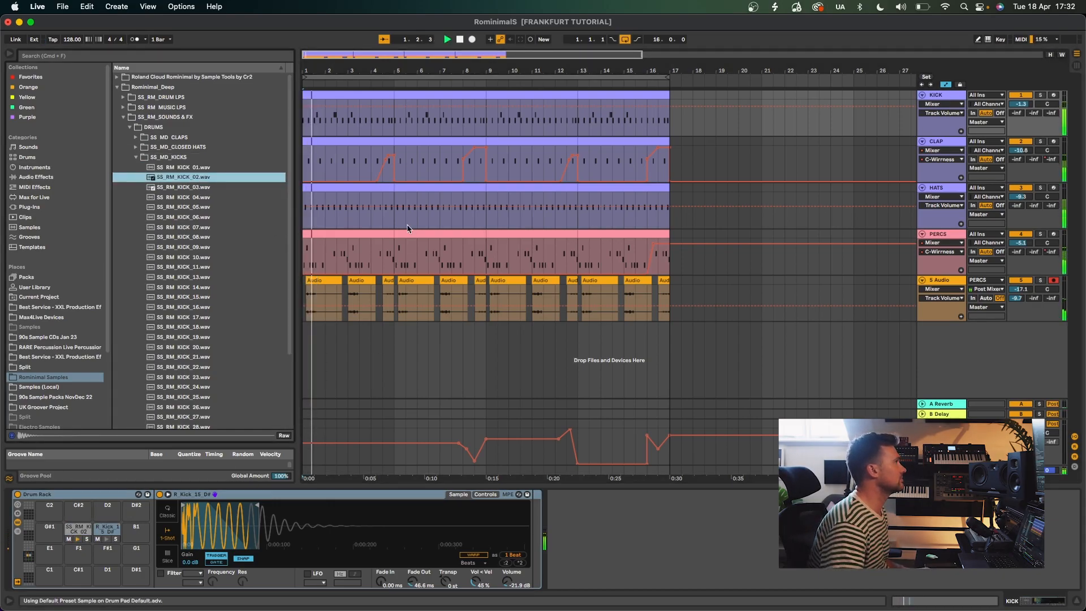
click(198, 207)
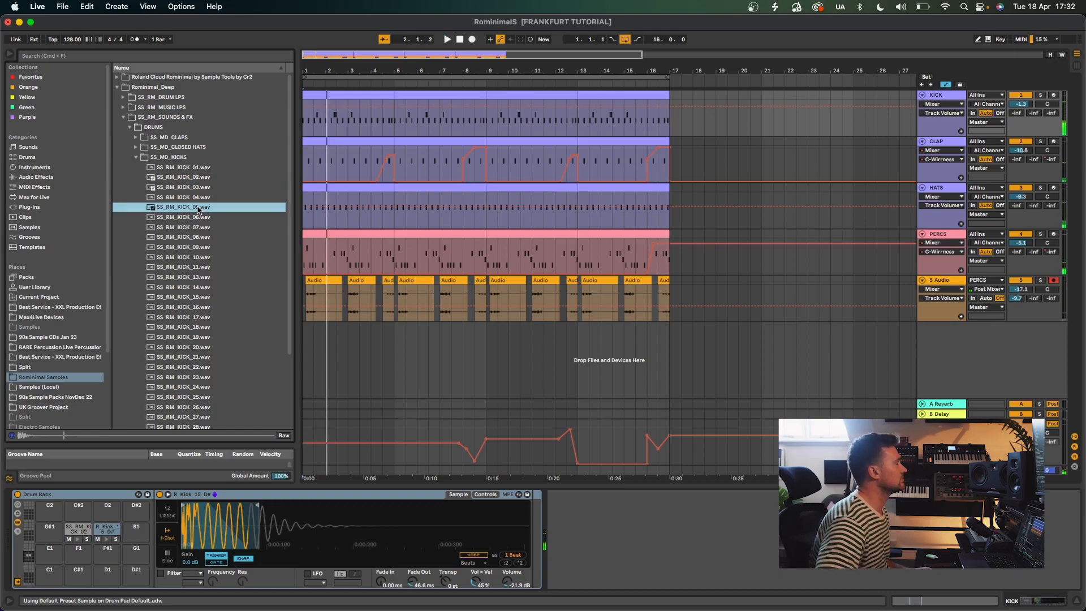
- Switch to Chrome and listen to the SoundCloud mix Arapu @ SW 28 from 1:37:16 as a kick reference, then pause it
key(super+Tab)
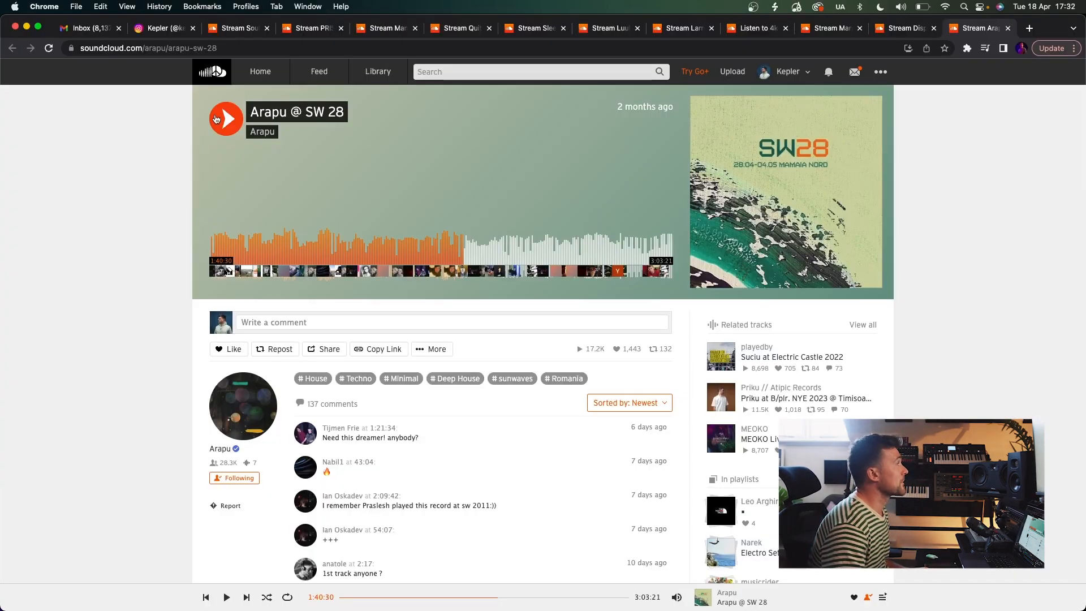
click(216, 119)
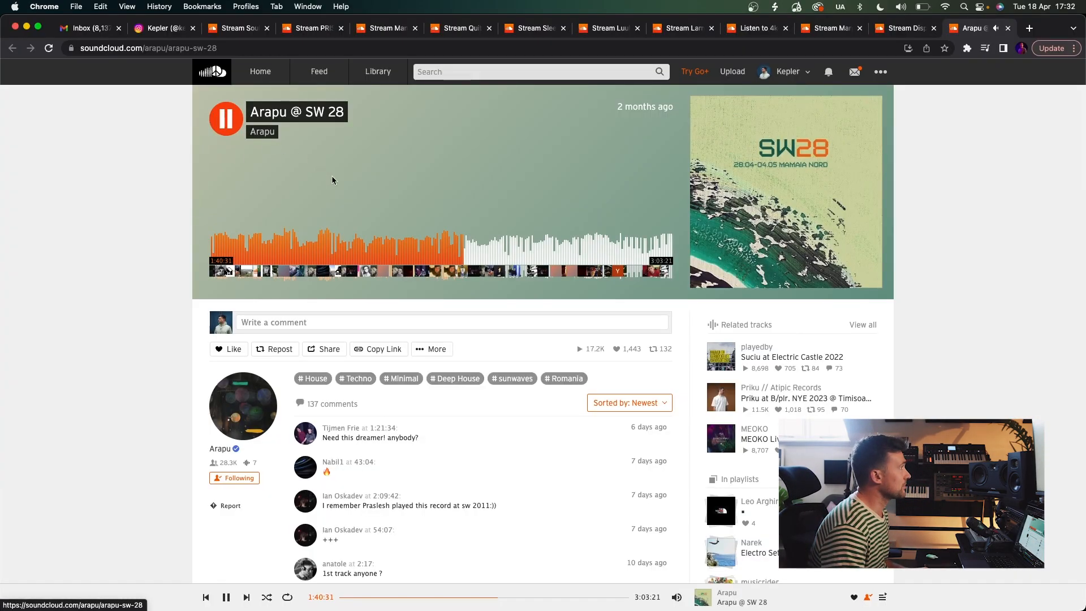
click(456, 254)
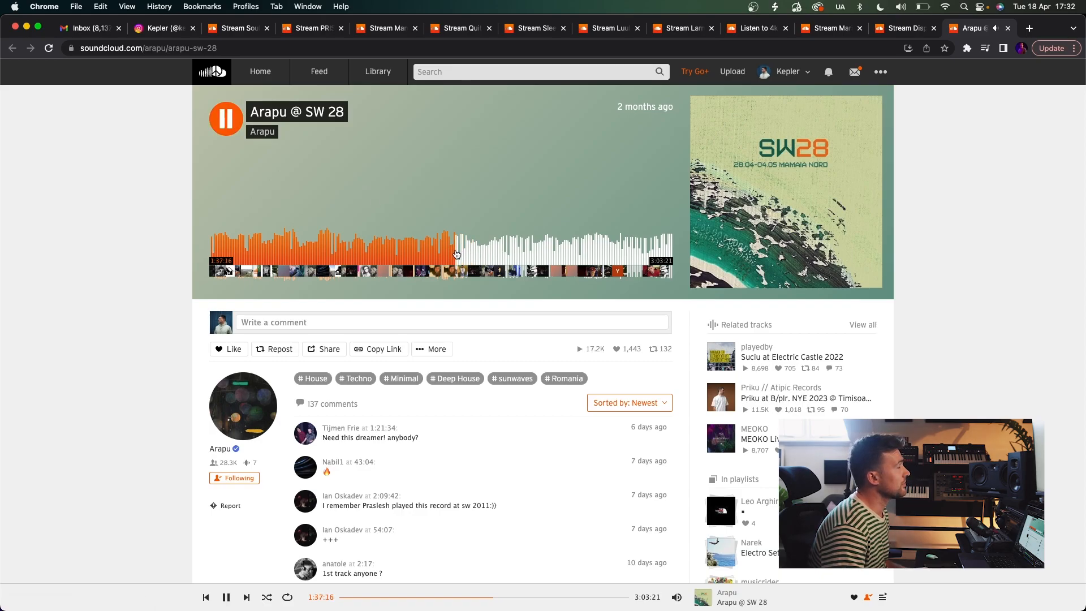
click(225, 117)
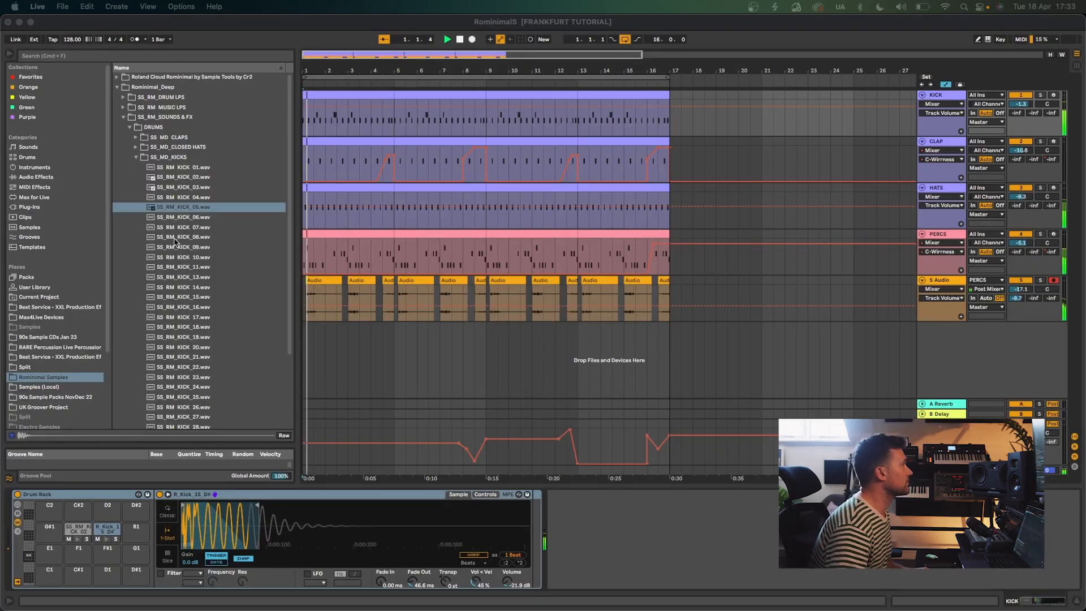
- Audition the kick samples from SS_RM_KICK_06.wav through SS_RM_KICK_14.wav
click(181, 220)
key(Down)
key(Down)
key(Down)
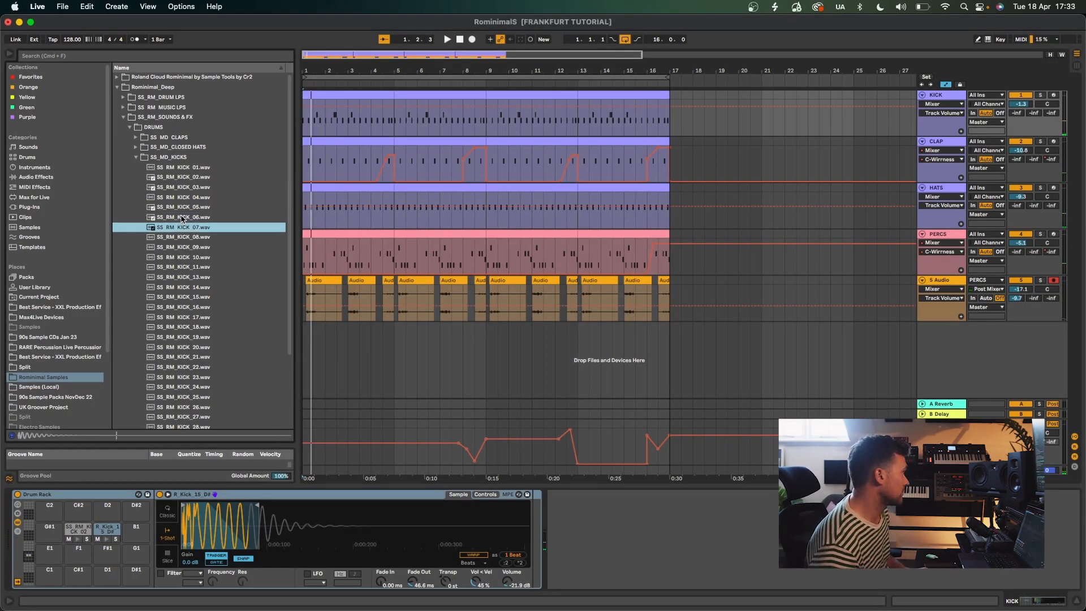
key(Down)
key(Down)
key(Down)
key(Down)
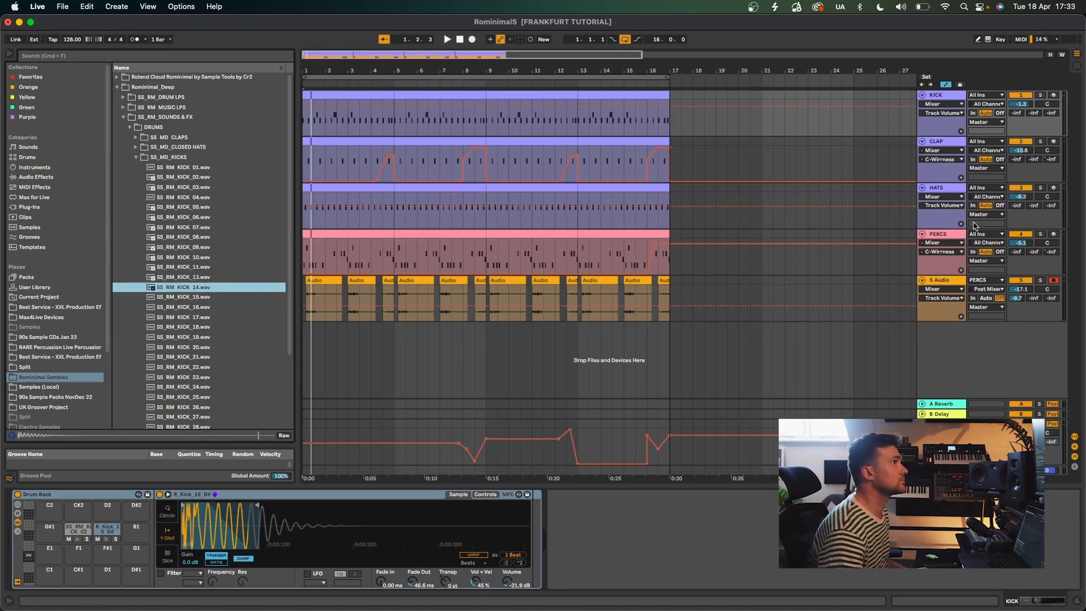
- Replace the first kick in the KICK drum rack with SS_RM_KICK_14.wav and shorten its sample end while the groove plays
click(945, 96)
drag(178, 288, 79, 531)
key(space)
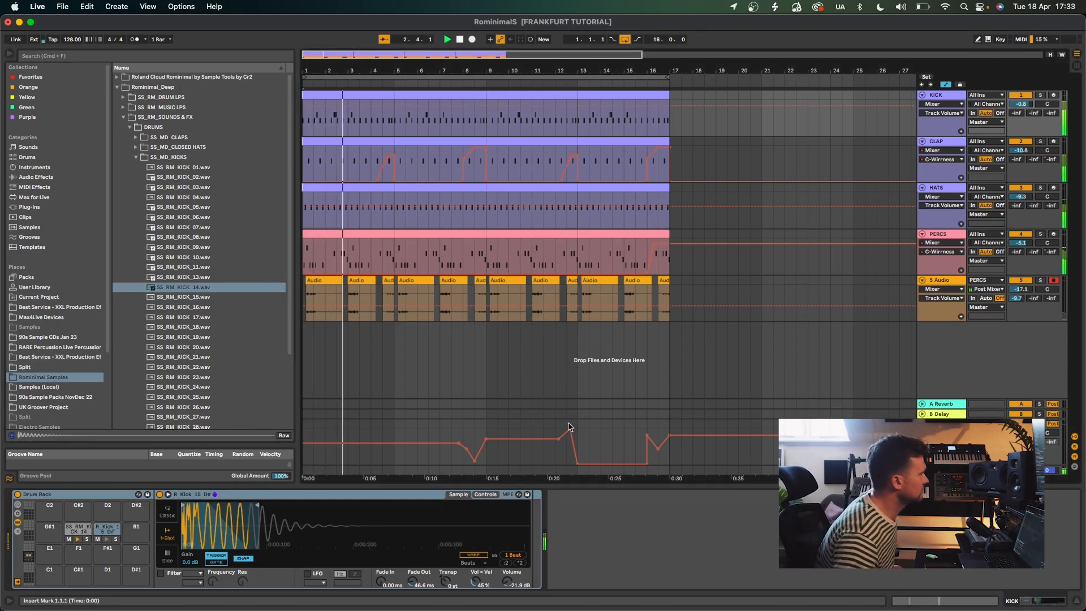
drag(527, 505, 288, 506)
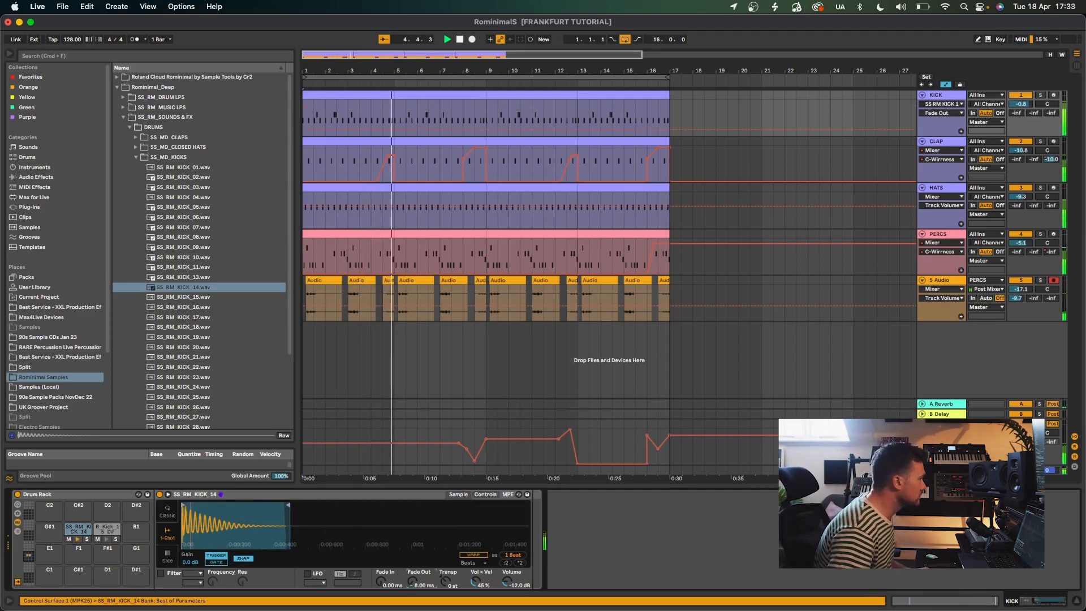
- Set the SS_RM_KICK_14 sample's fade out to 262 ms and its volume to -10.1 dB in the kick rack
drag(410, 582, 408, 581)
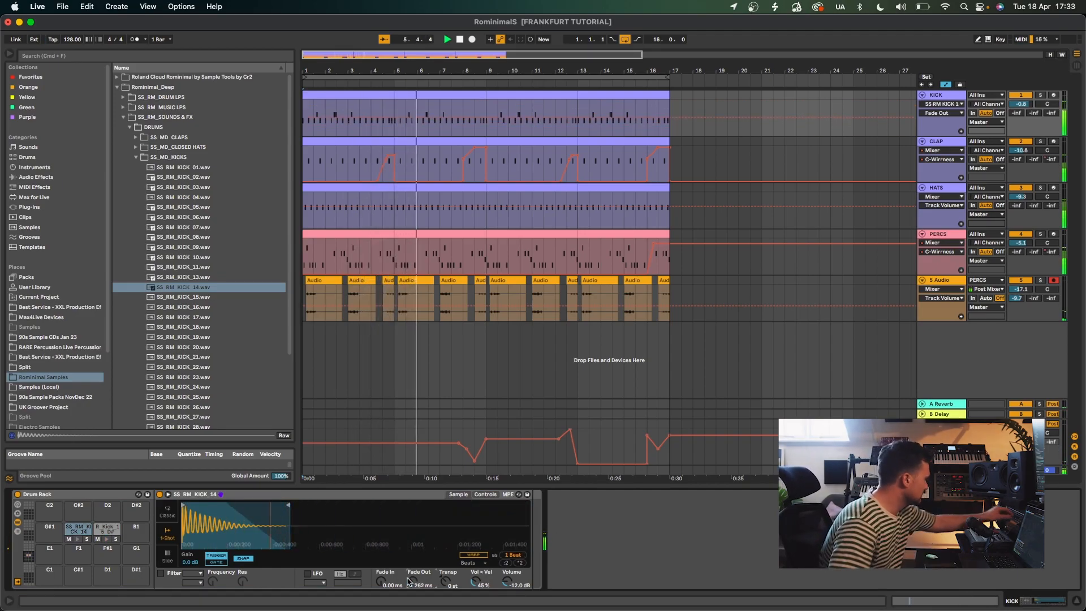
drag(523, 587, 523, 581)
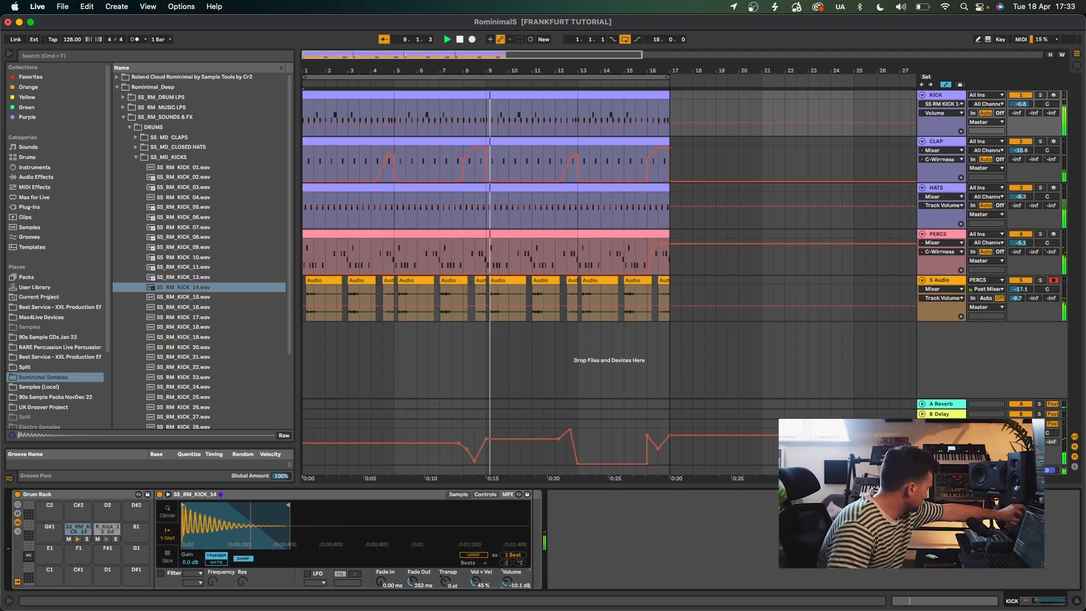
drag(510, 583, 510, 584)
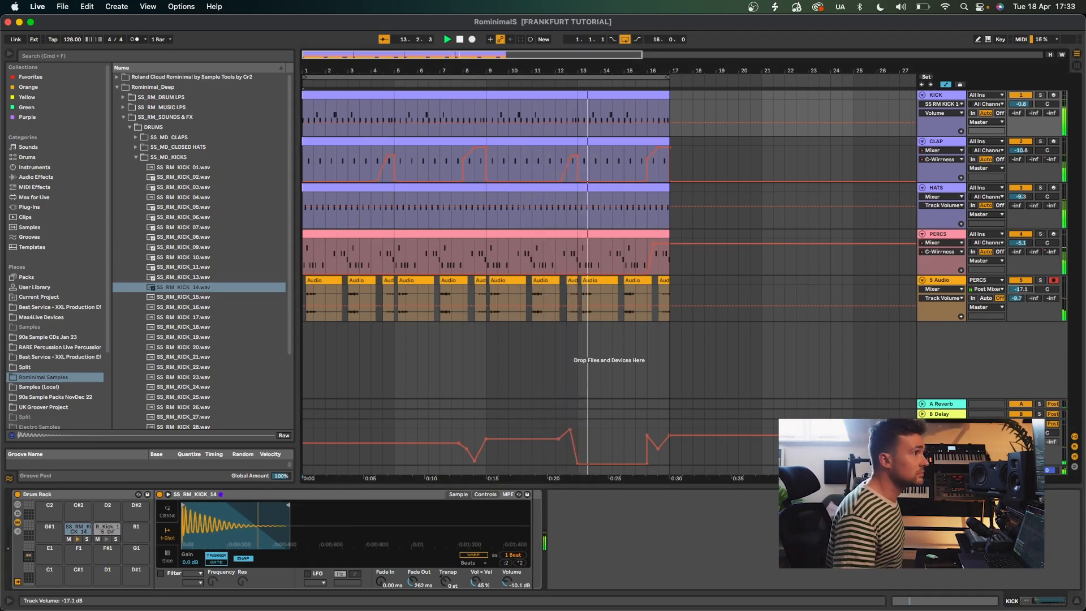
- Raise the 5 Audio track's volume to -15.3 dB and add the Soundtoys MicroShift VST plug-in to it
click(1018, 281)
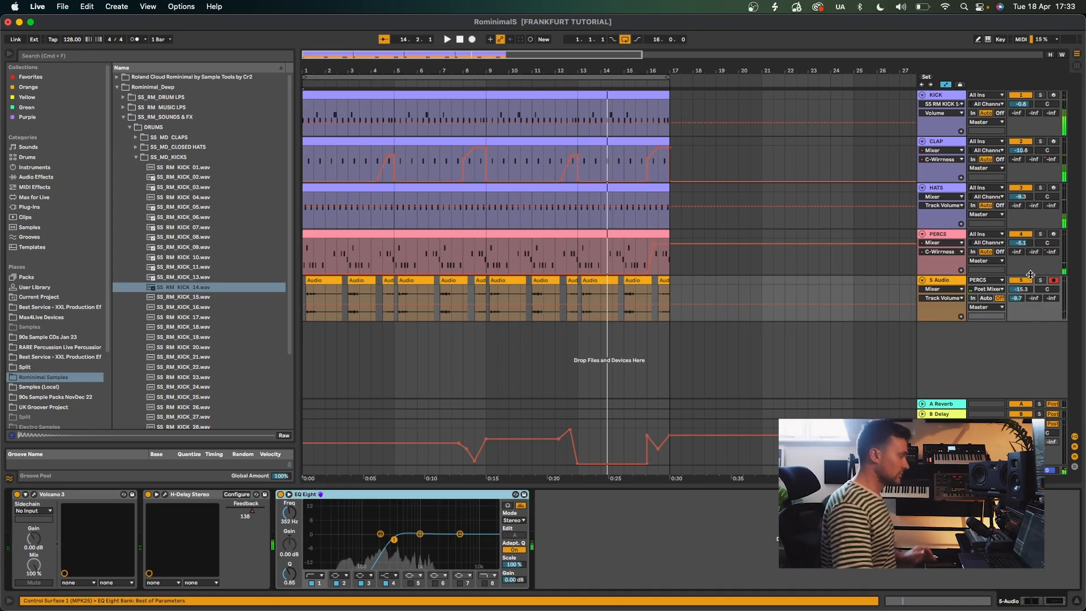
key(space)
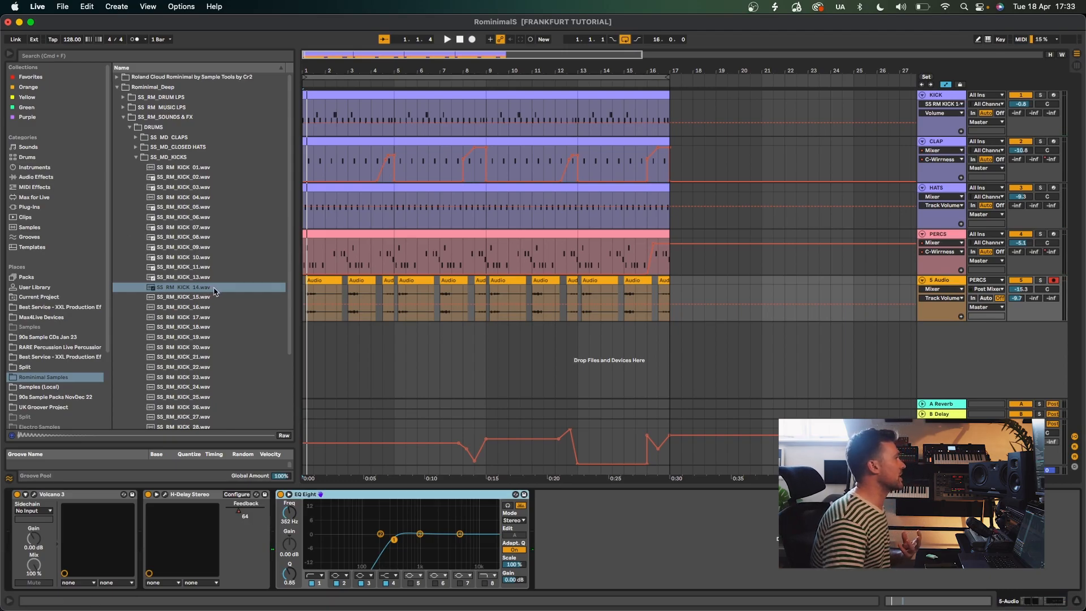
click(104, 56)
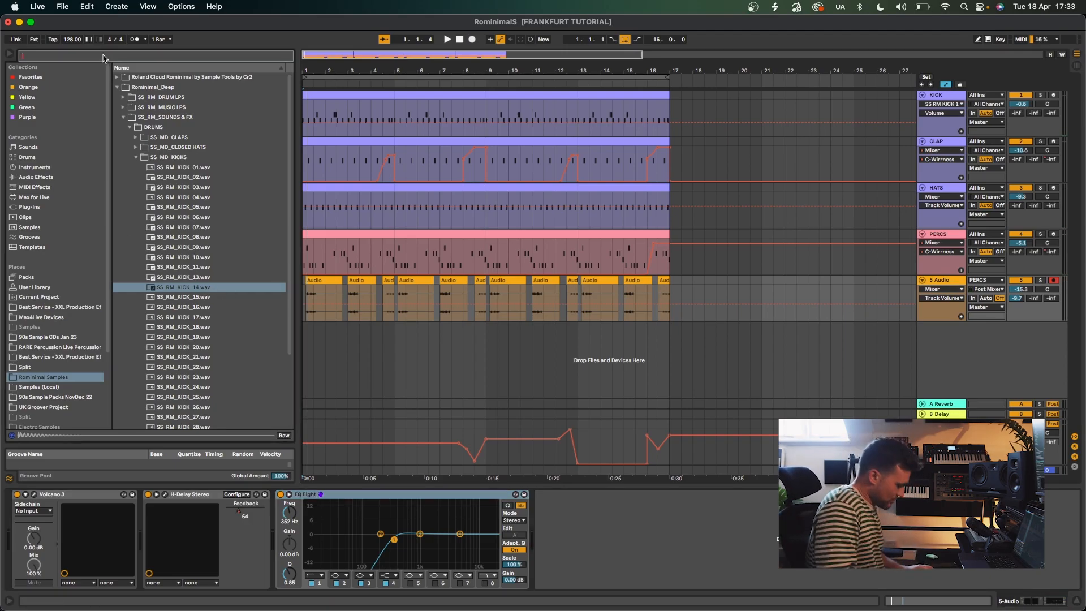
text(microshift)
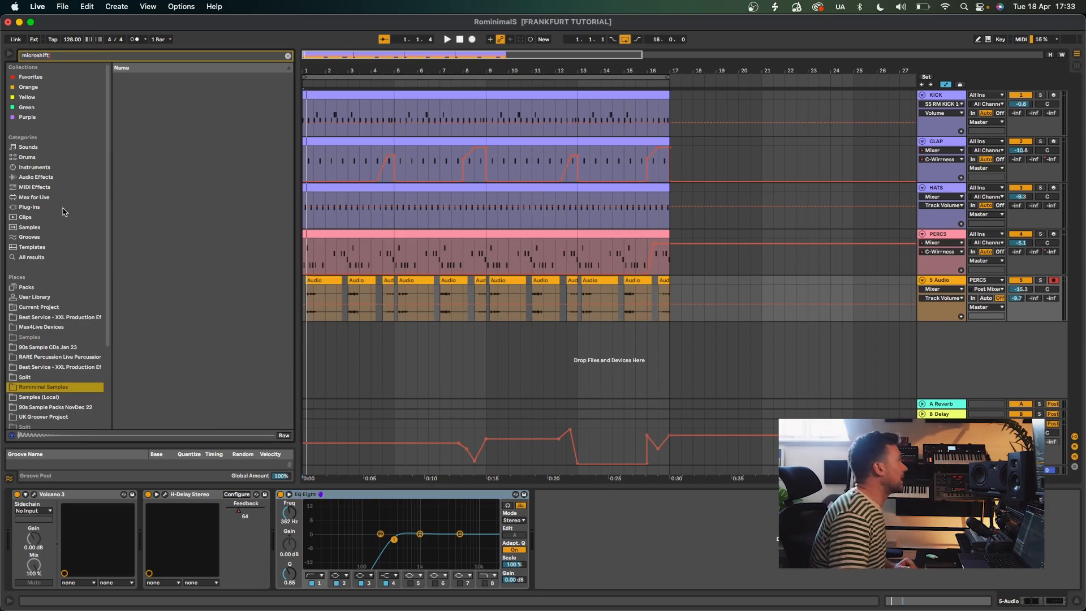
click(36, 208)
click(123, 98)
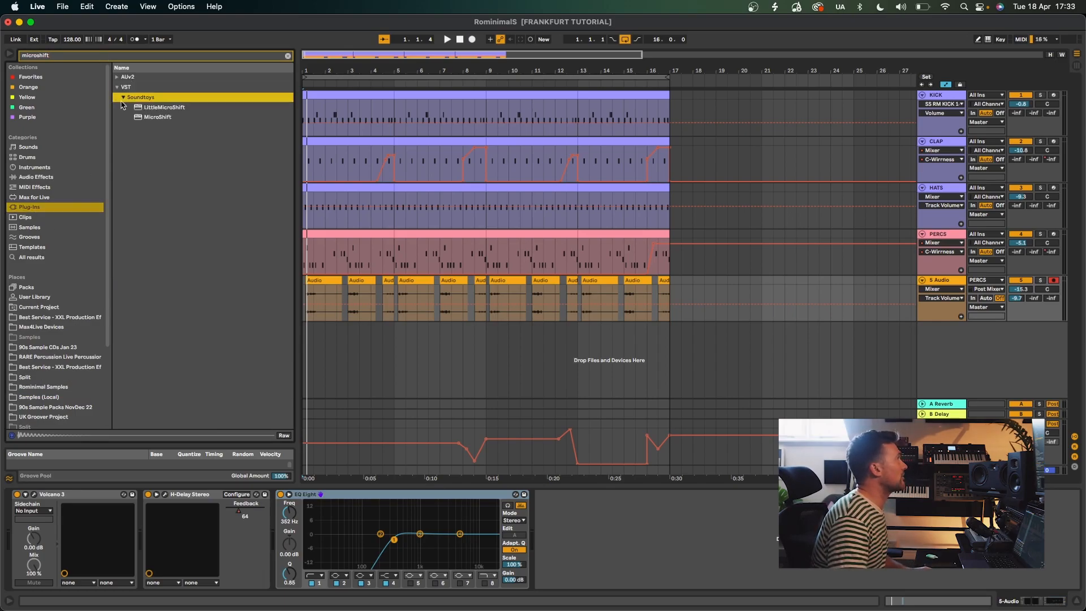
click(155, 117)
double_click(153, 118)
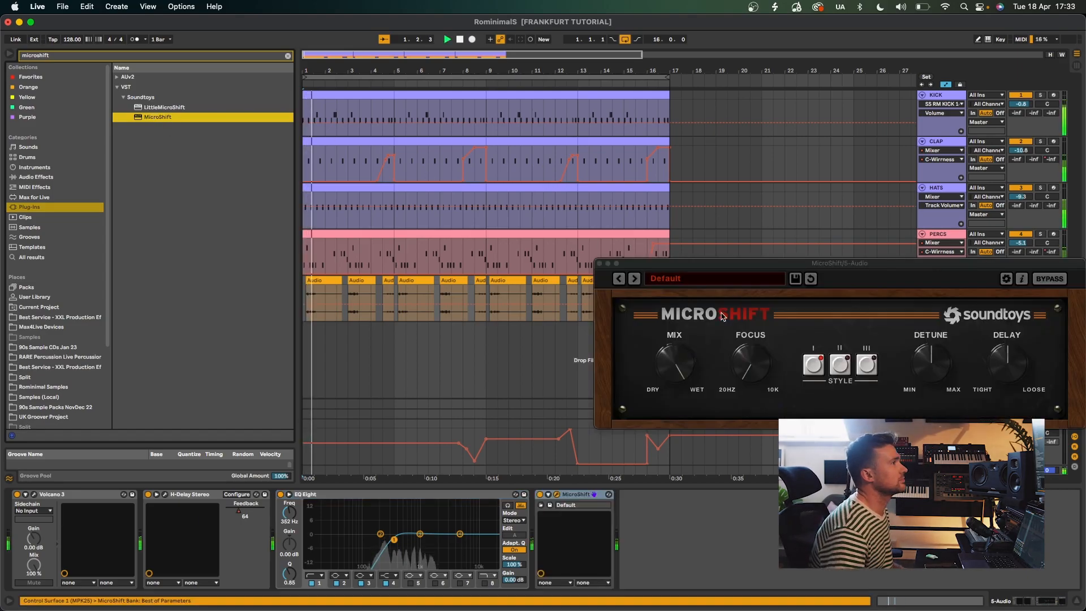
- Load MicroShift's Lead Spread Mixed preset with the 5 Audio track soloed, and set the track volume to -14.2 dB
drag(1028, 258, 943, 352)
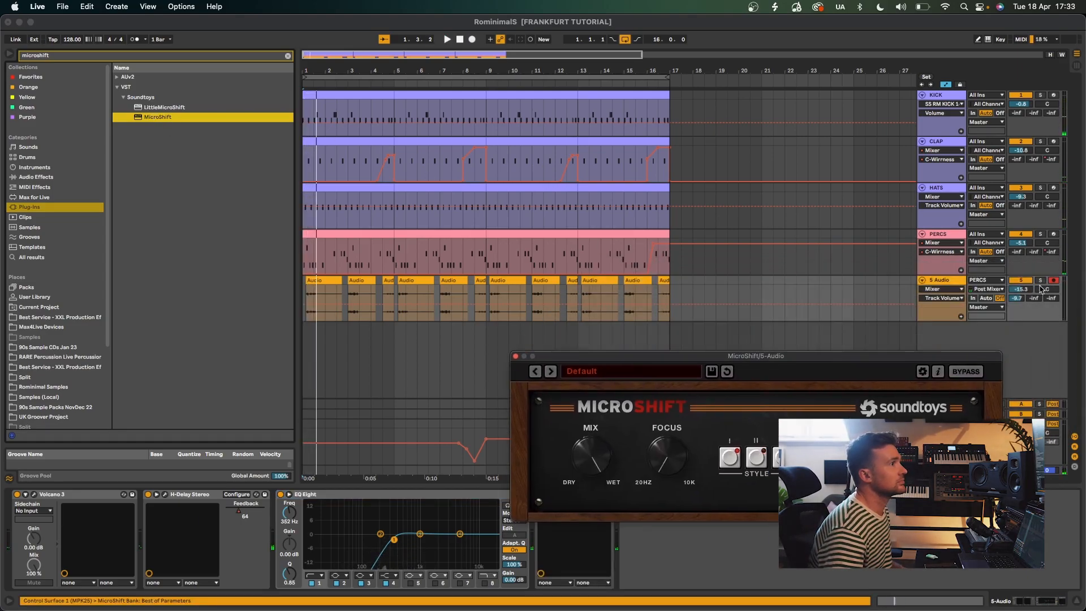
key(space)
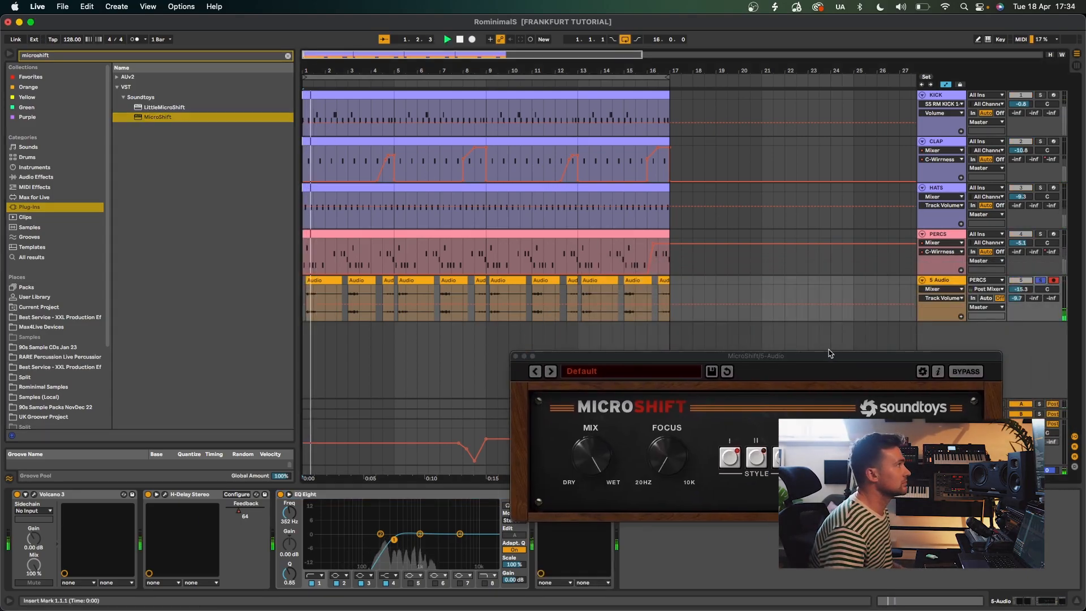
click(628, 371)
click(620, 443)
key(space)
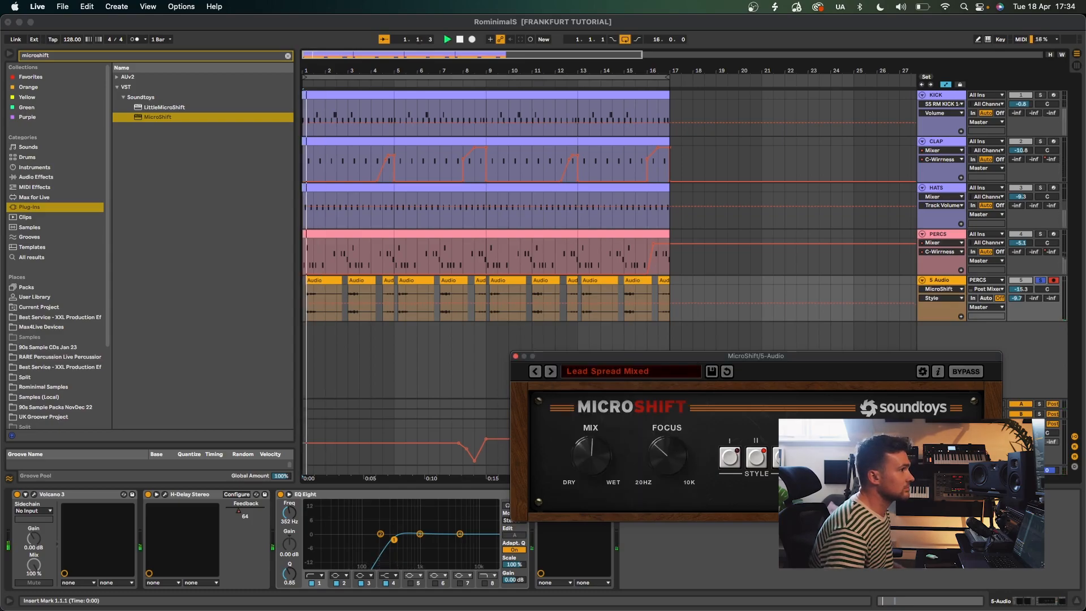
drag(1025, 292, 1025, 288)
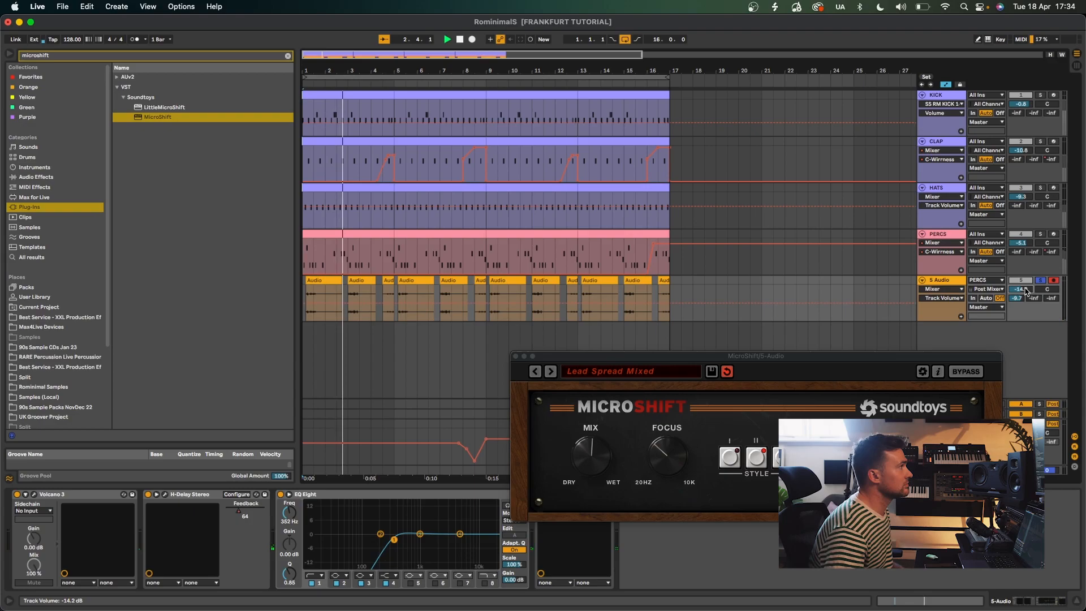
click(515, 356)
click(1040, 280)
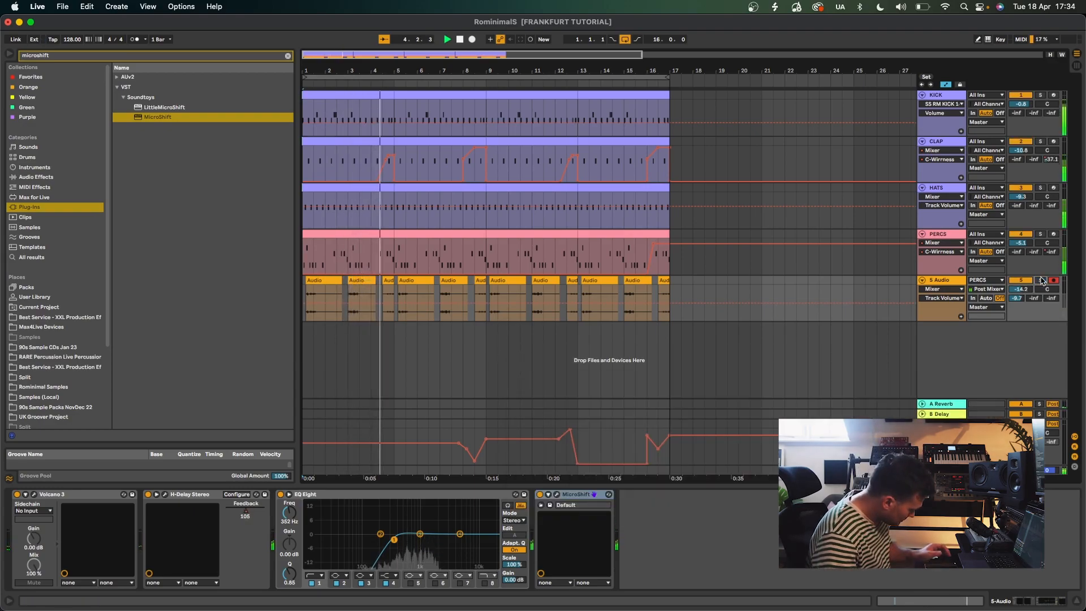
- Find the FabFilter Pro-Q 3 VST3 plug-in and add it to the KICK track
click(938, 95)
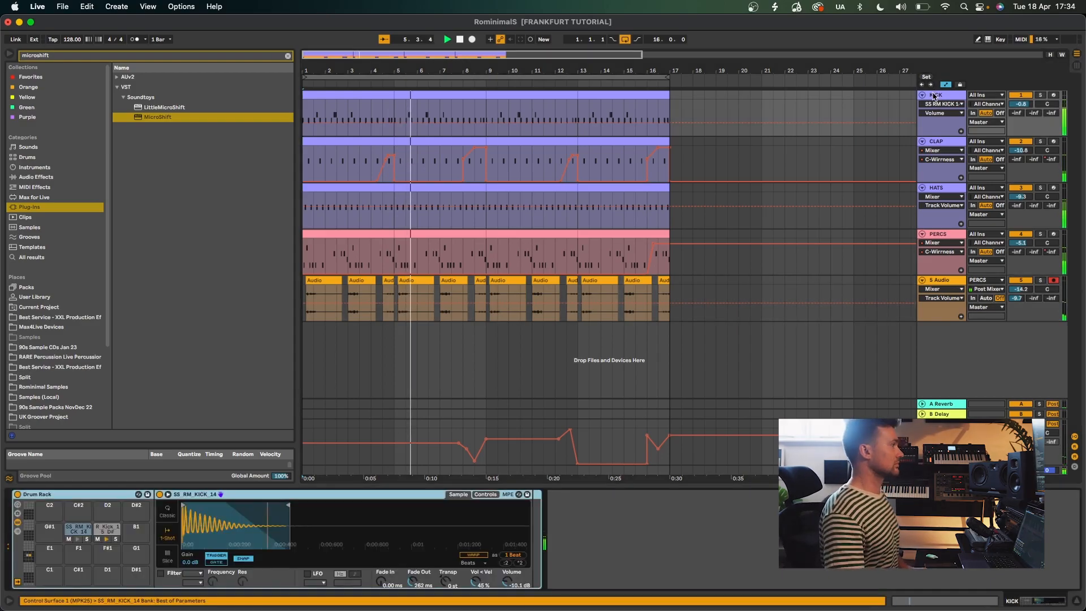
click(36, 177)
click(248, 56)
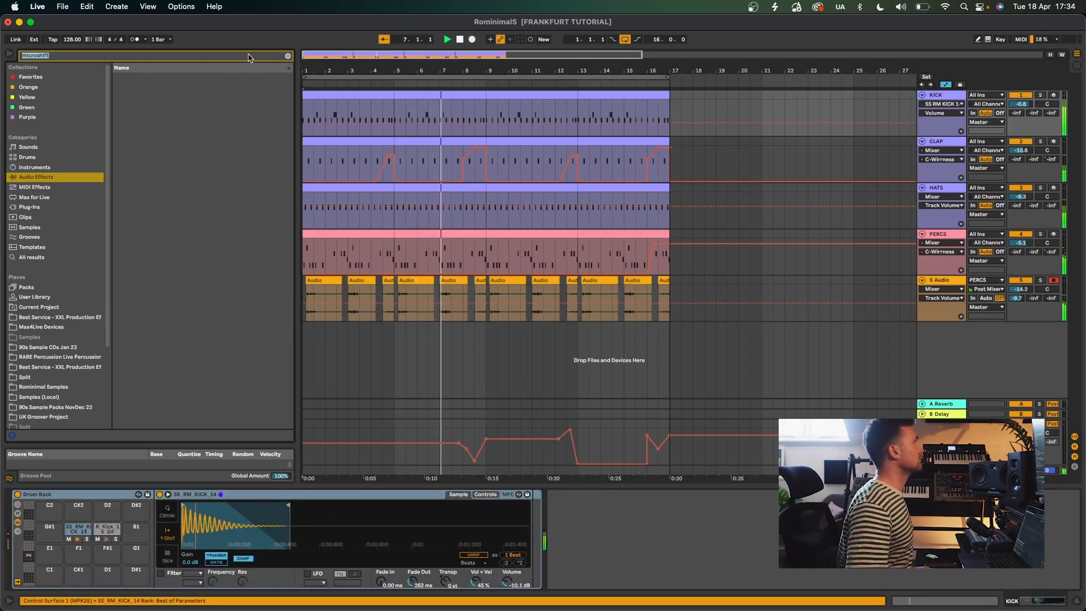
click(30, 208)
click(262, 55)
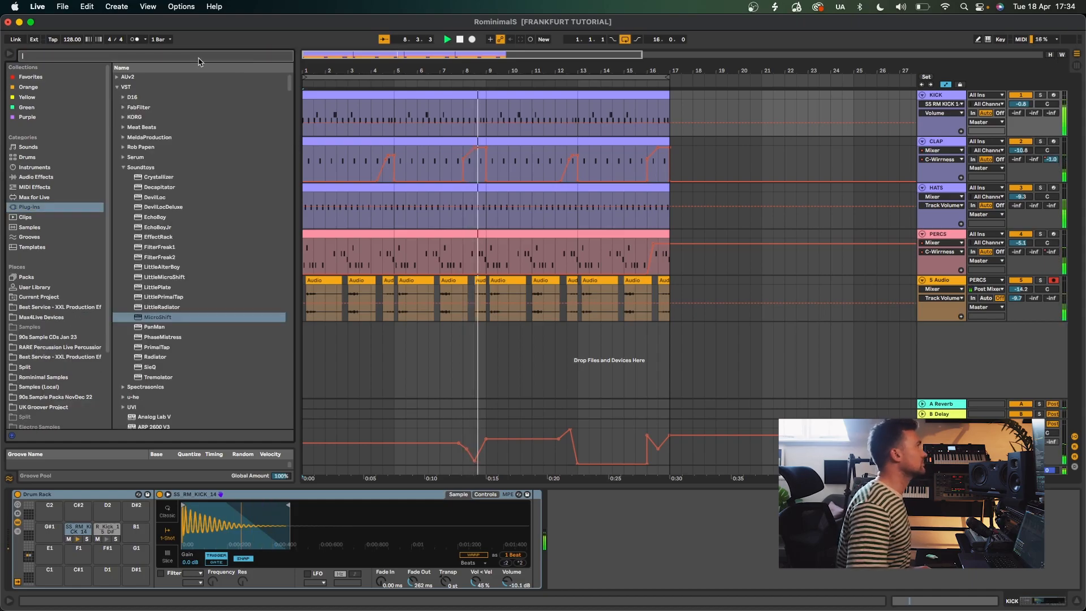
text(pro q)
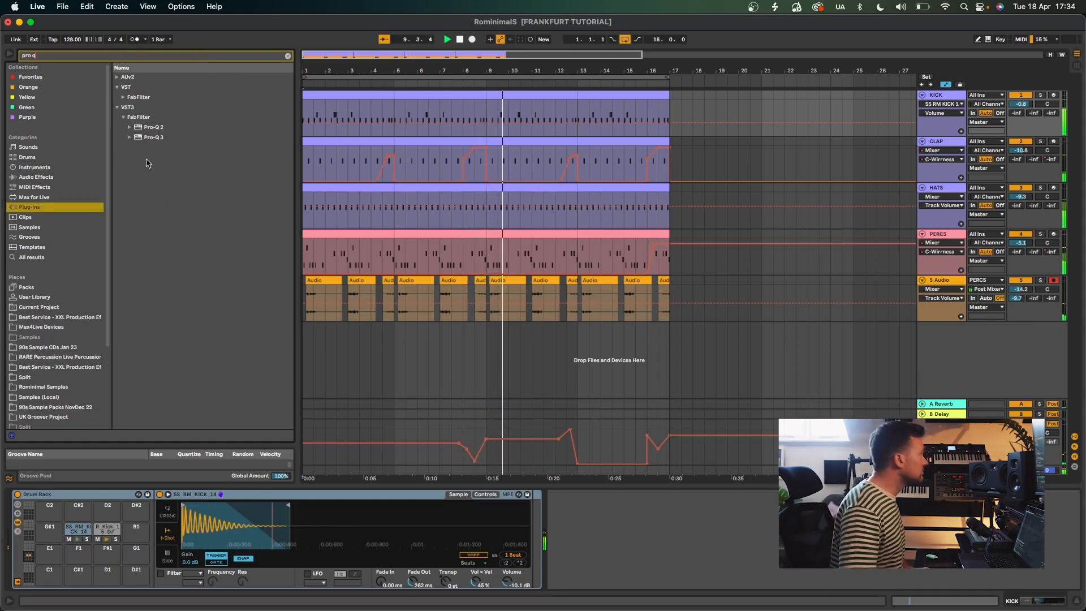
double_click(153, 138)
- Set a 36 dB/oct low cut at about 27.7 Hz in the KICK track's Pro-Q 3 and add a second band in the high frequencies
drag(606, 309, 425, 96)
drag(341, 212, 405, 212)
click(370, 357)
click(380, 433)
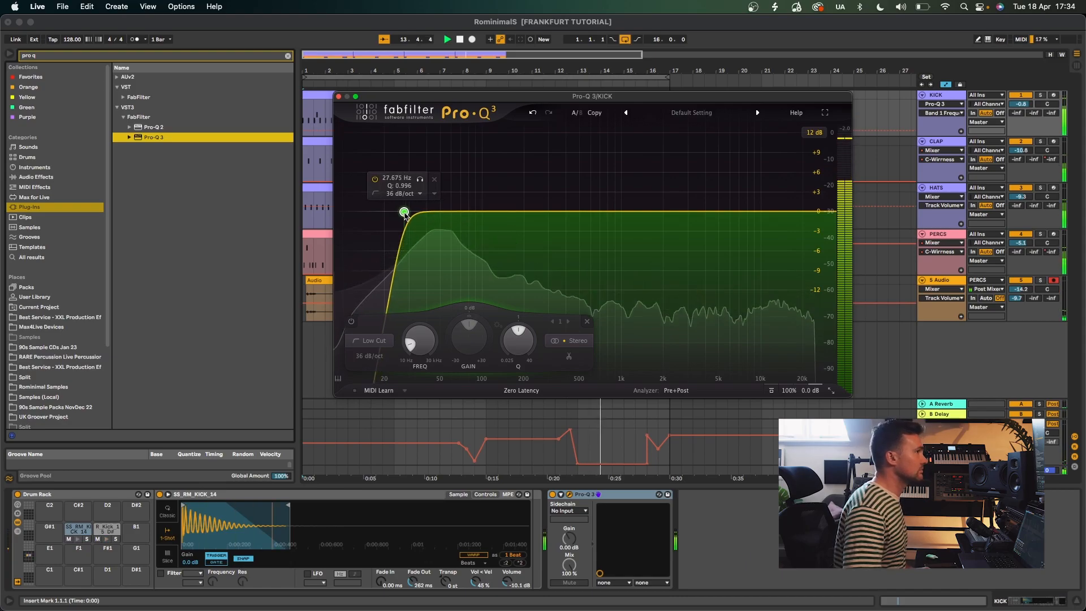
click(808, 214)
drag(808, 213, 756, 215)
click(338, 97)
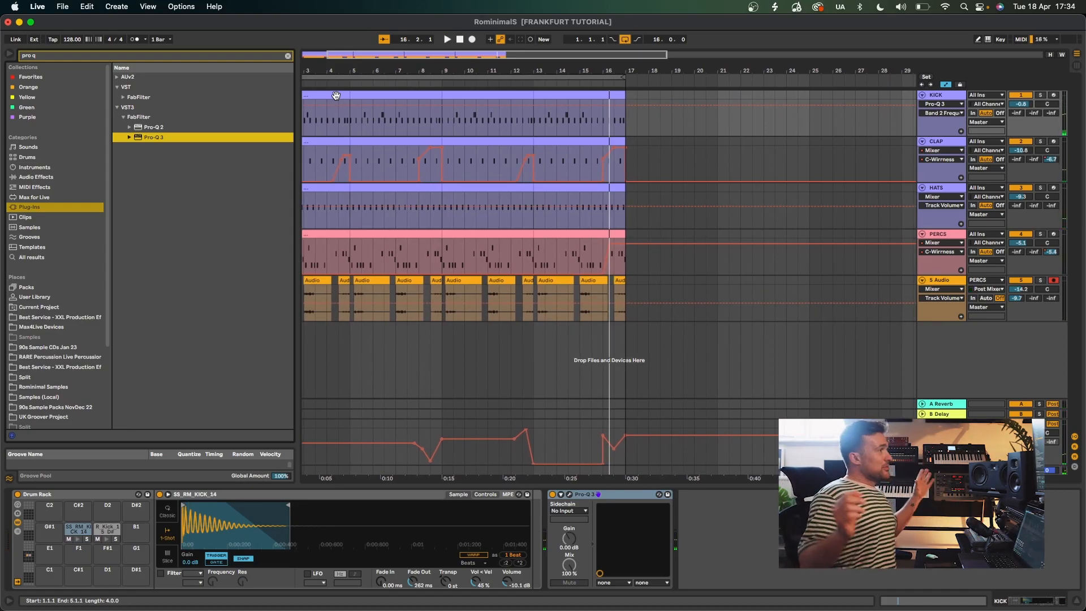
- Fold all the tracks and rename the 5 Audio track as PERCSTEXTURE
click(933, 187)
key(super+a)
click(923, 188)
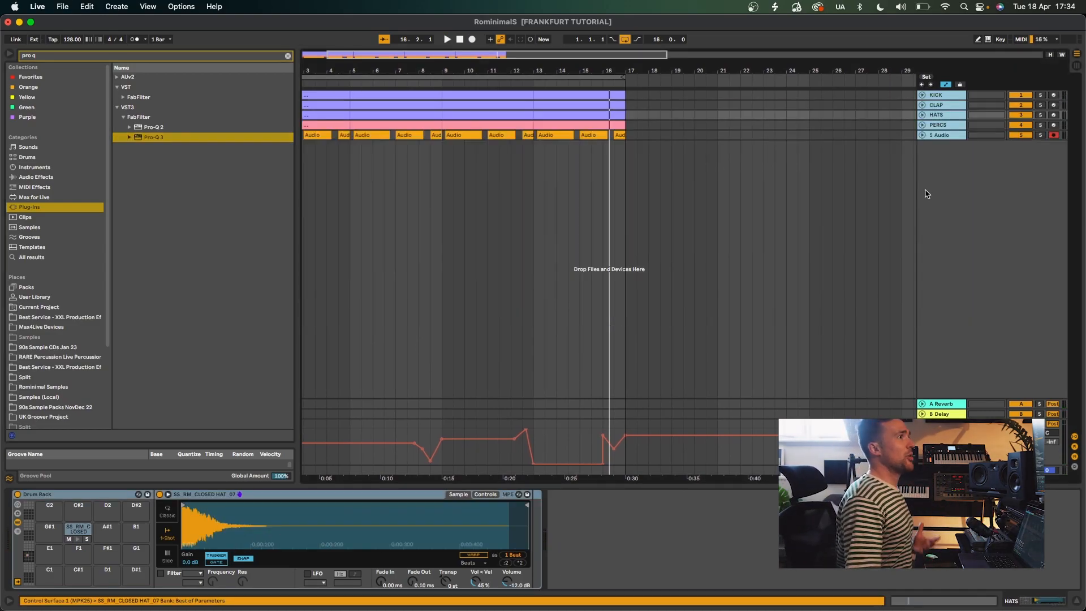
click(944, 136)
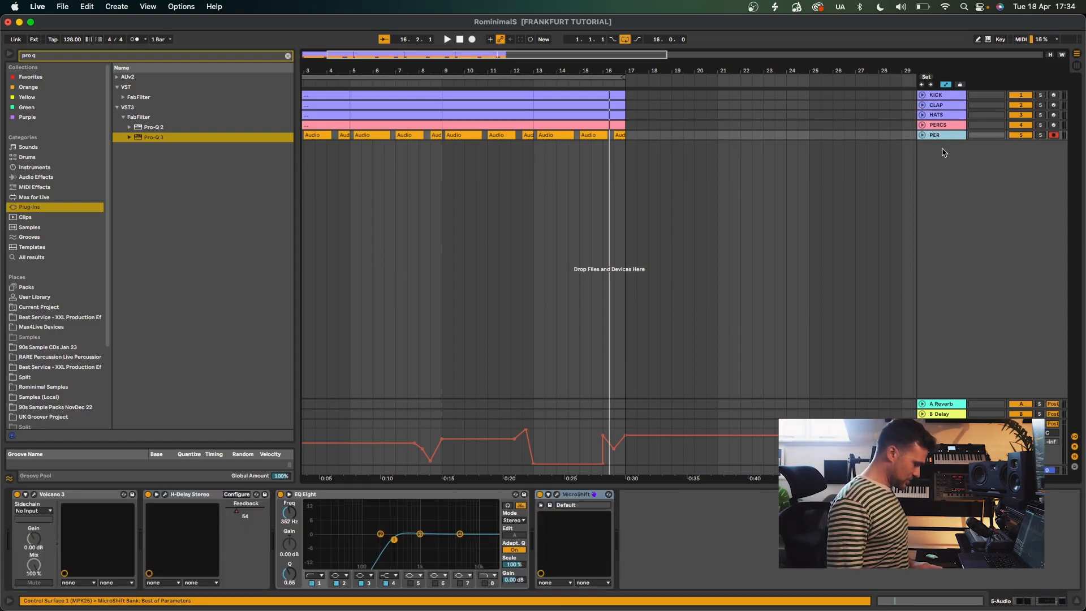
text(TURE)
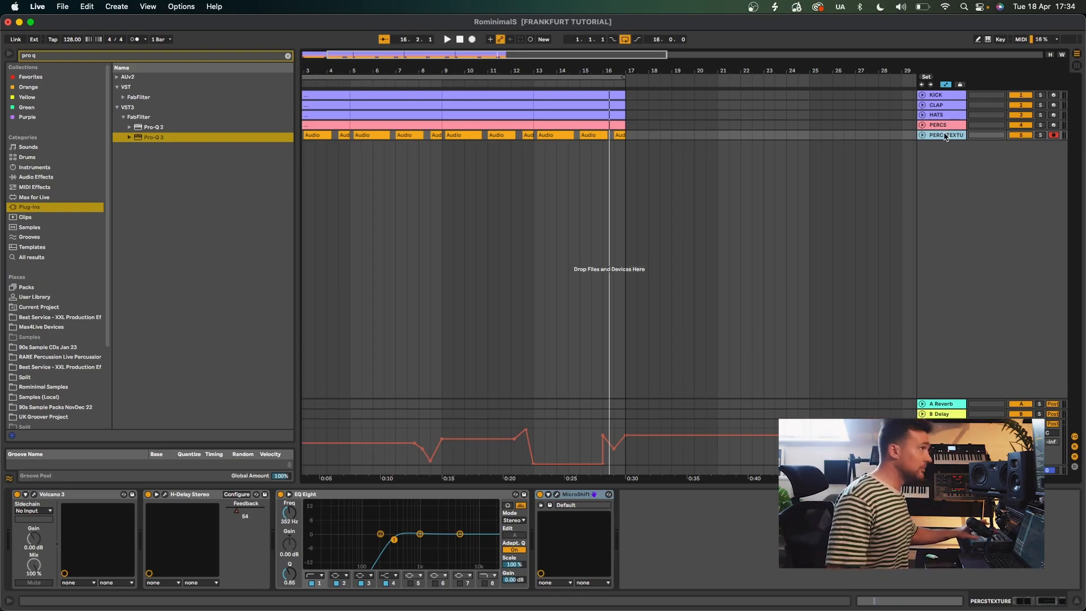
- Search the plug-ins for "reak" and add the Native Instruments Reaktor 6 AUv2 instrument on a new track while the groove plays
key(space)
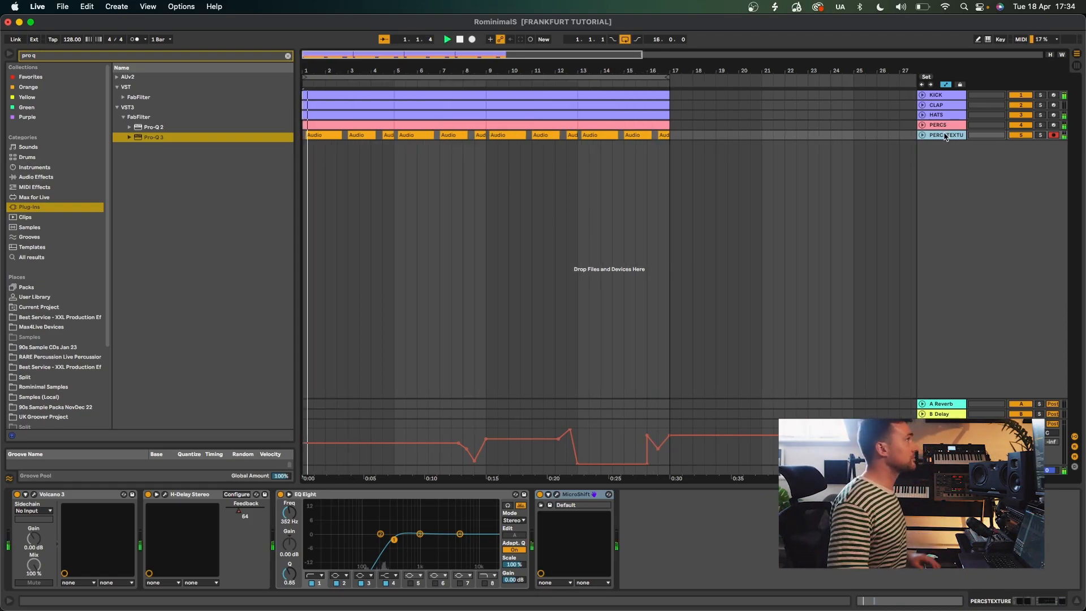
click(288, 56)
text(reakot)
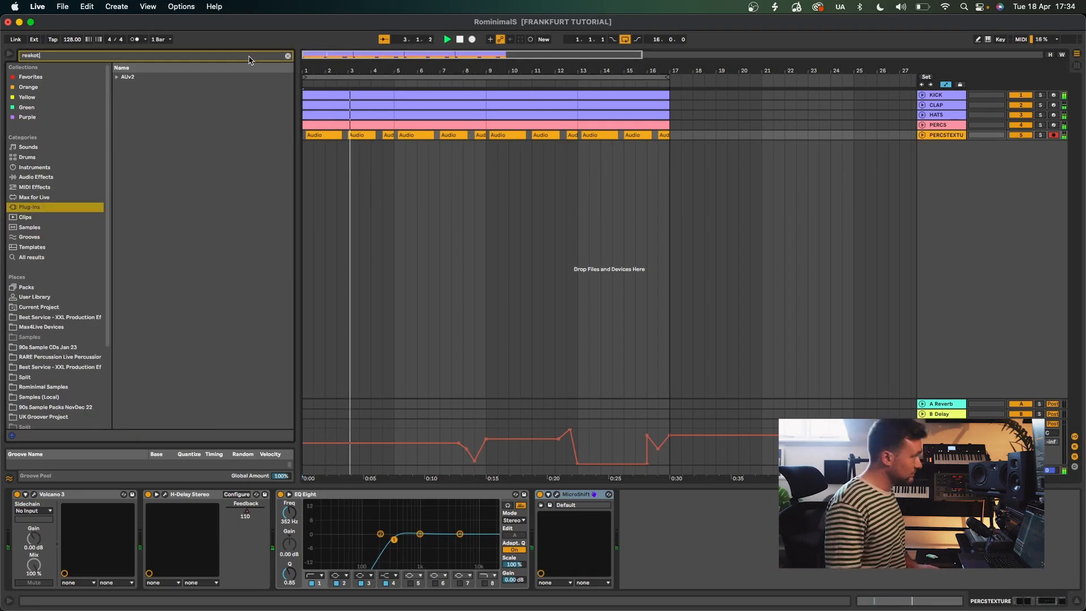
text(r)
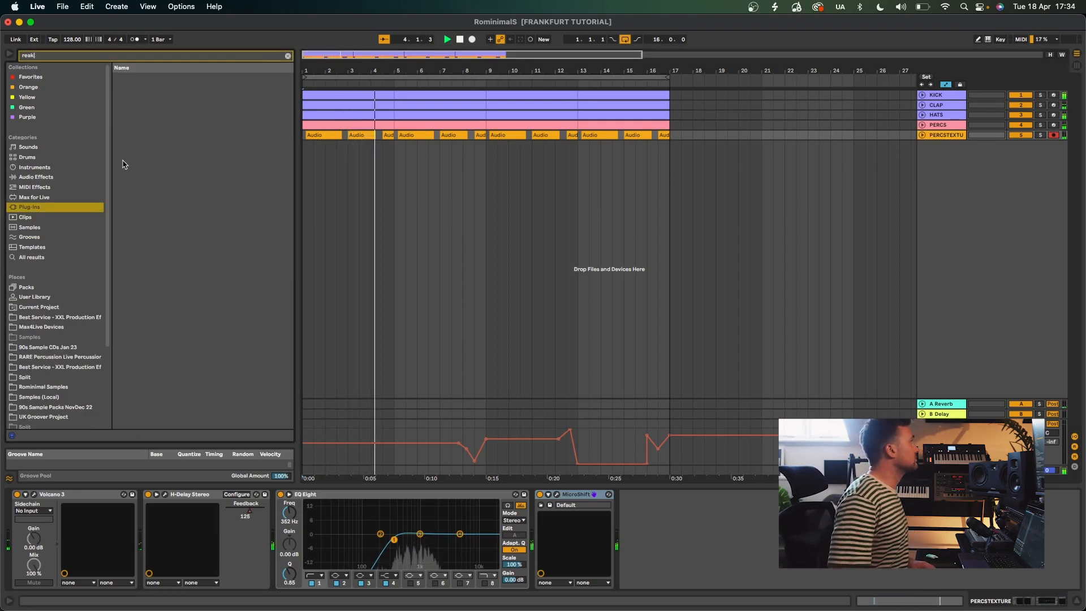
key(BackSpace)
key(BackSpace)
key(BackSpace)
click(124, 86)
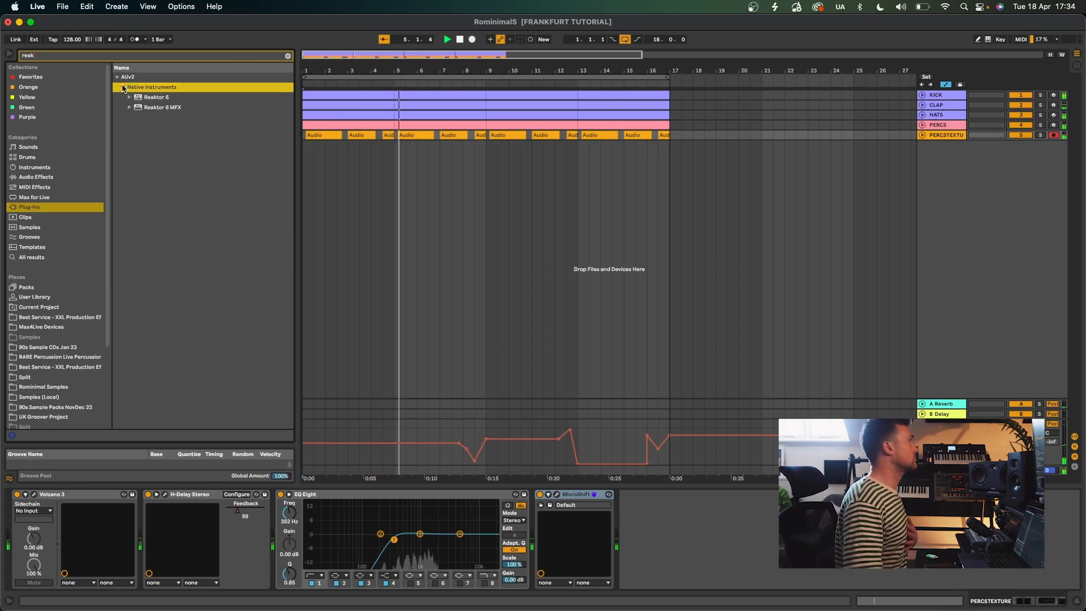
drag(152, 98, 349, 174)
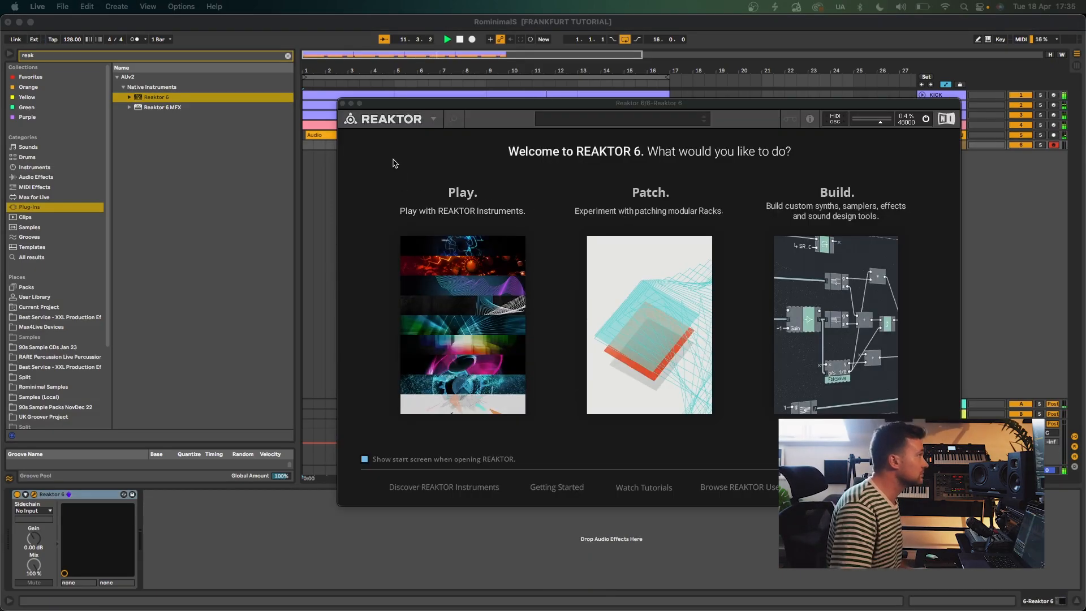
- Open Reaktor's Play section and load GoBox.ens from the Grooveboxes folder
click(515, 261)
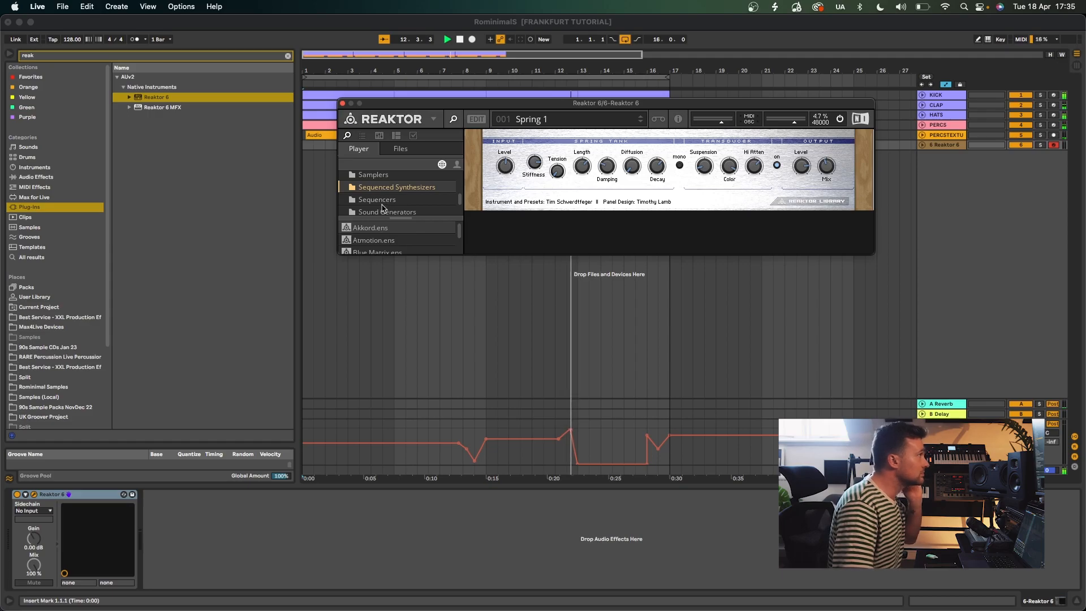
scroll(412, 201, down, 2)
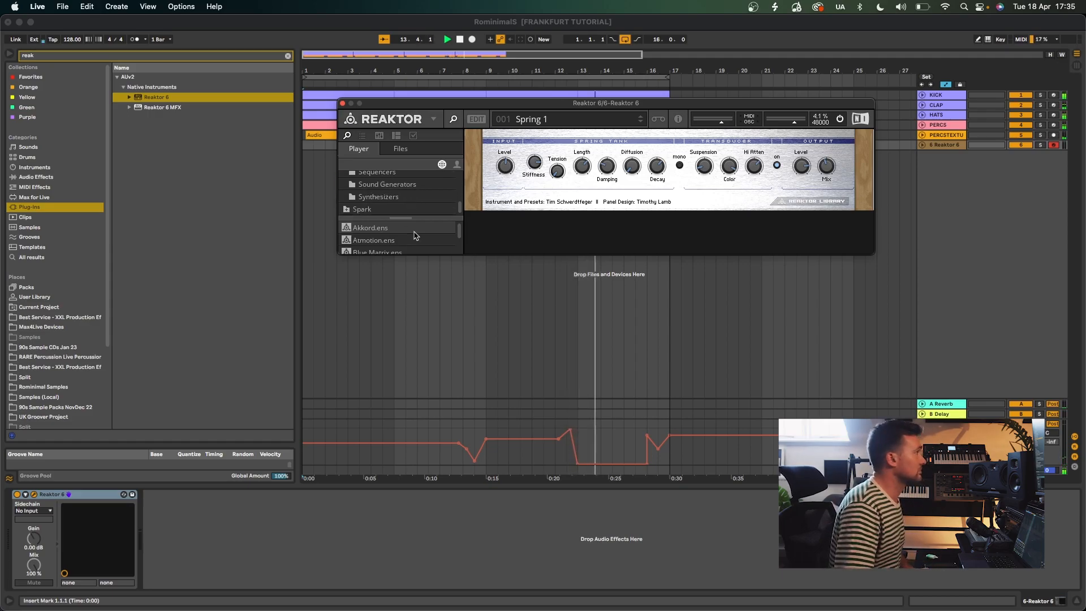
scroll(404, 201, up, 3)
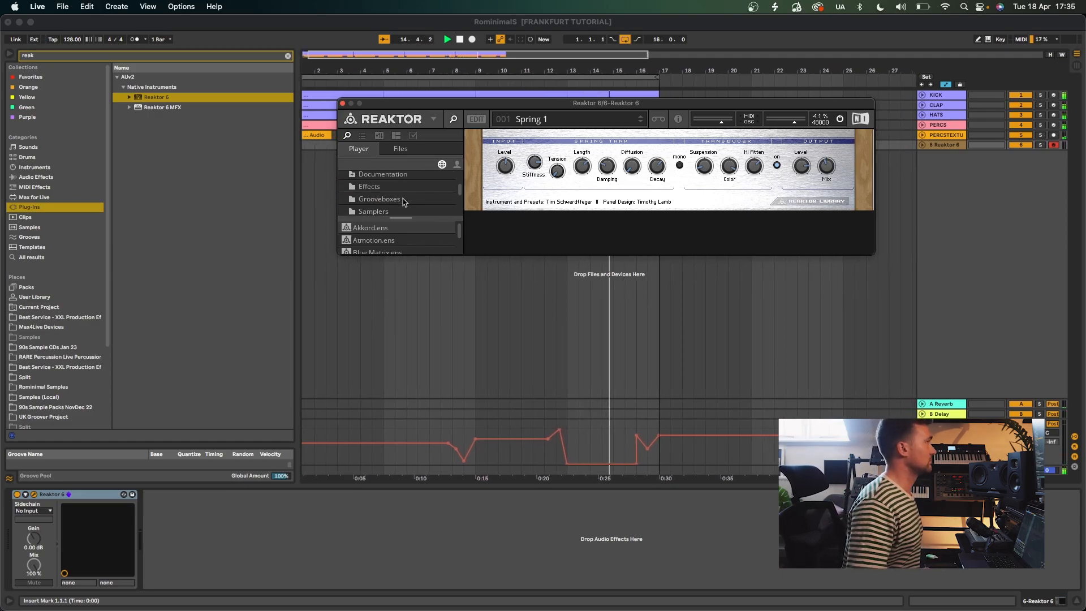
click(403, 196)
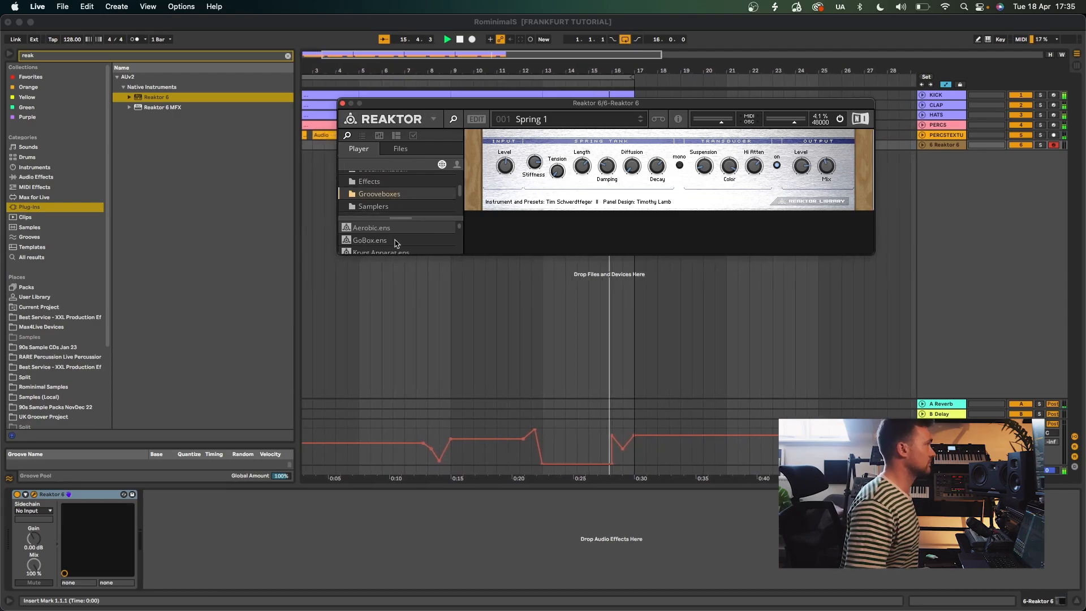
double_click(398, 240)
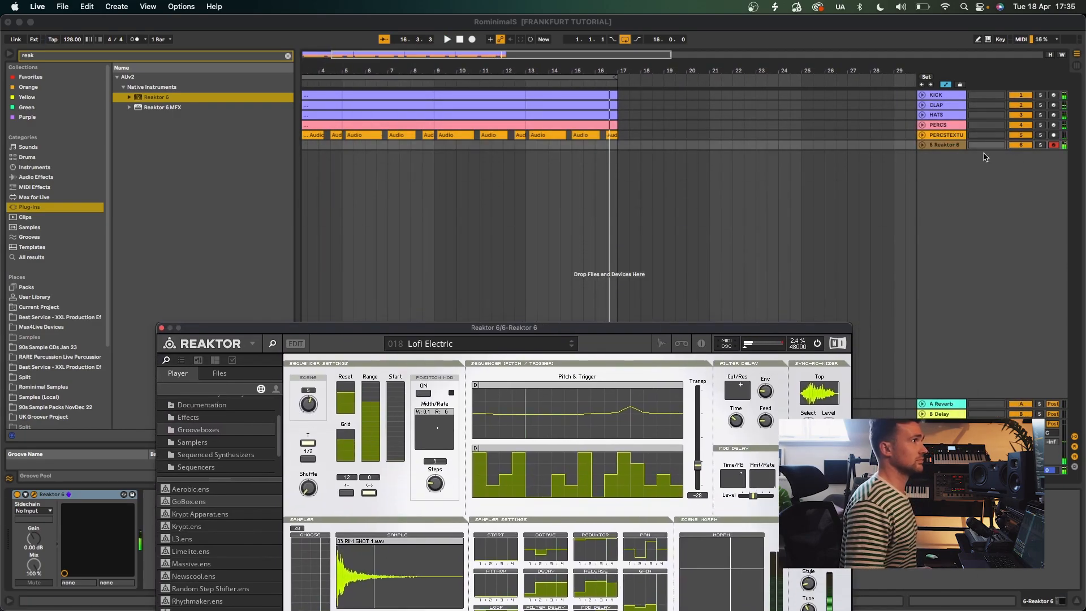
- Unfold the Reaktor 6 track, lower its volume to -12.7 dB and switch GoBox to preset 019 Downbeat, Upbeat
click(924, 146)
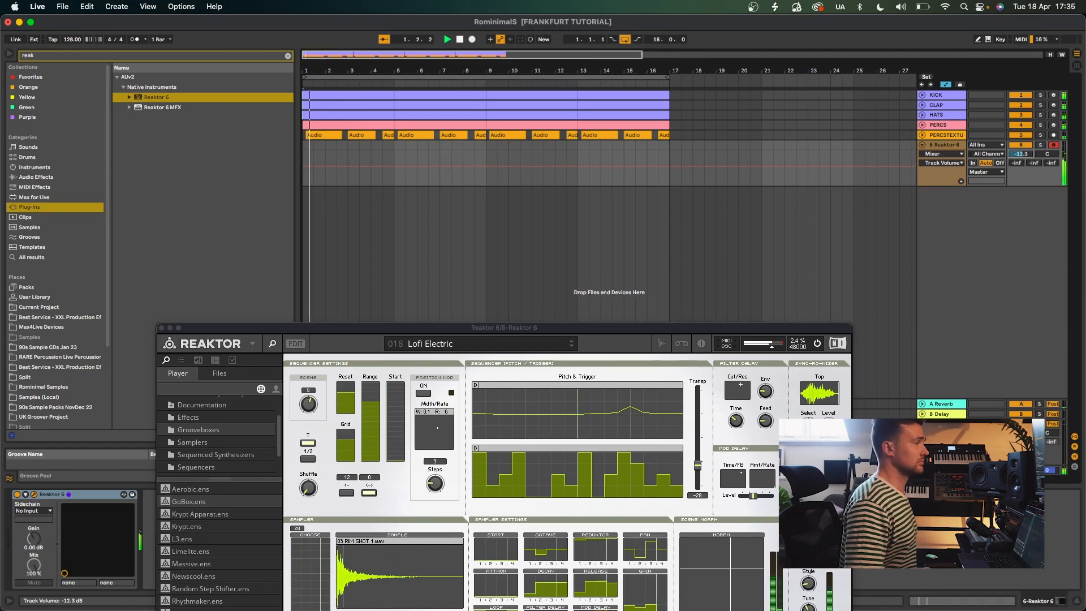
drag(323, 347, 286, 210)
click(547, 209)
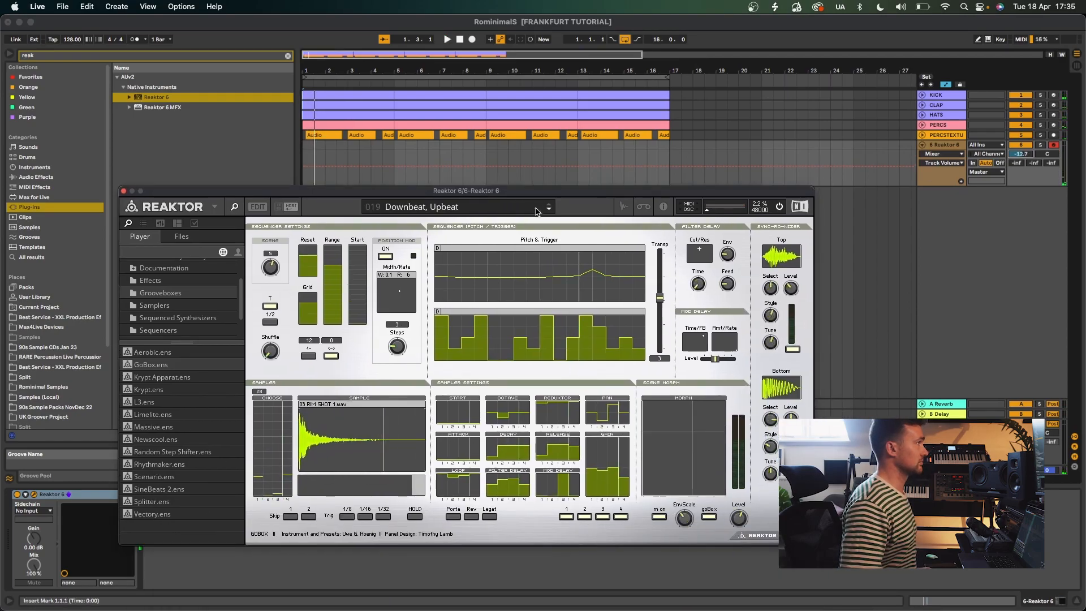
- Advance GoBox to preset 021 Private Zone, and replace it with the Limelite.ens groovebox
click(547, 210)
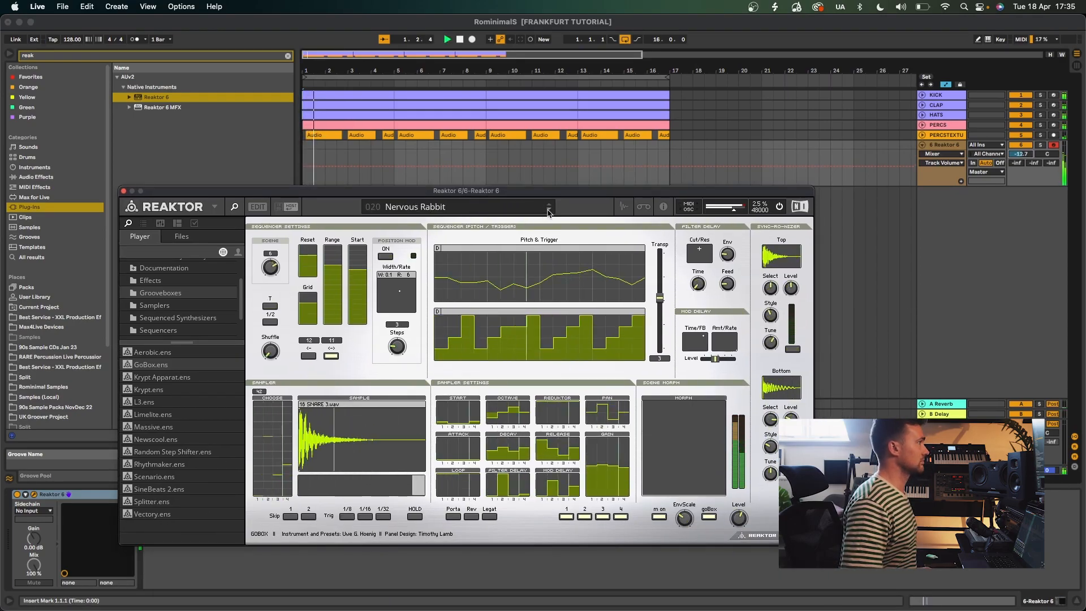
click(548, 210)
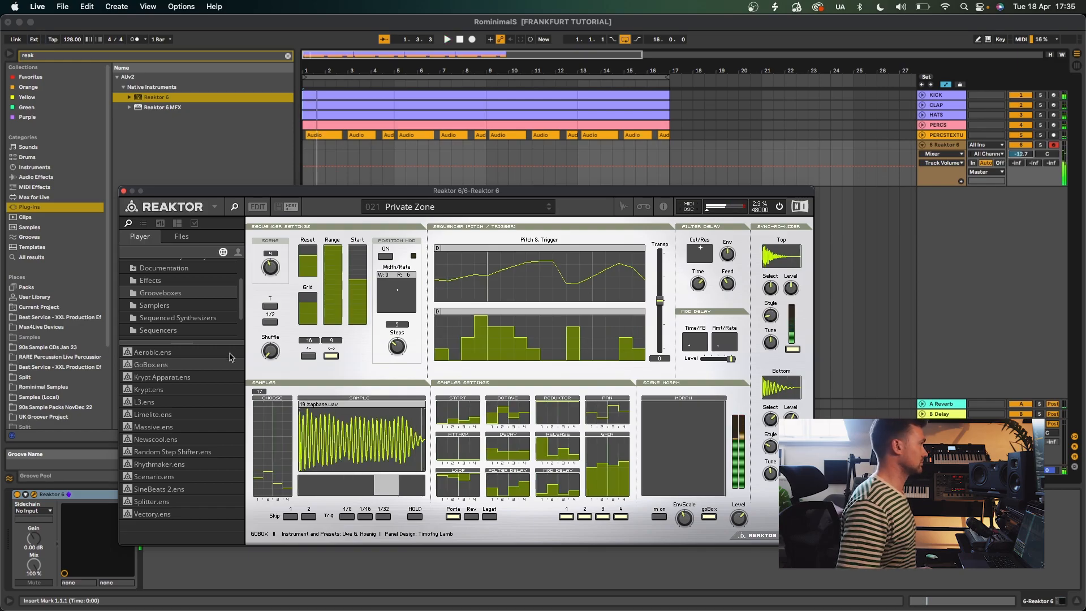
double_click(159, 414)
click(563, 261)
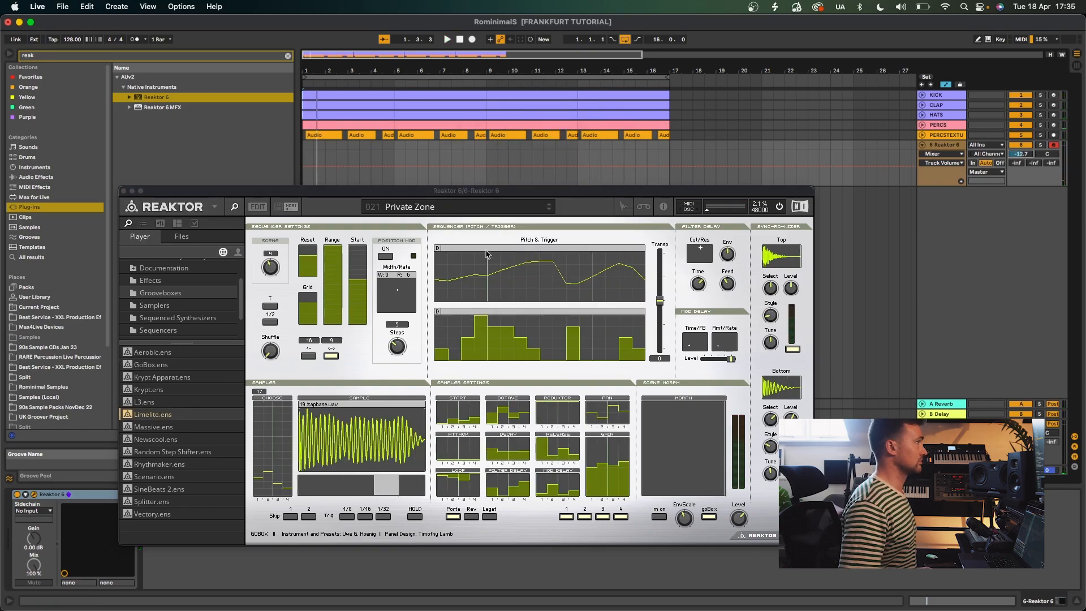
key(space)
- Audition Limelite presets up to 012 RDAVIS 12 during playback and lower the Reaktor 6 track volume to -18.3 dB
click(392, 210)
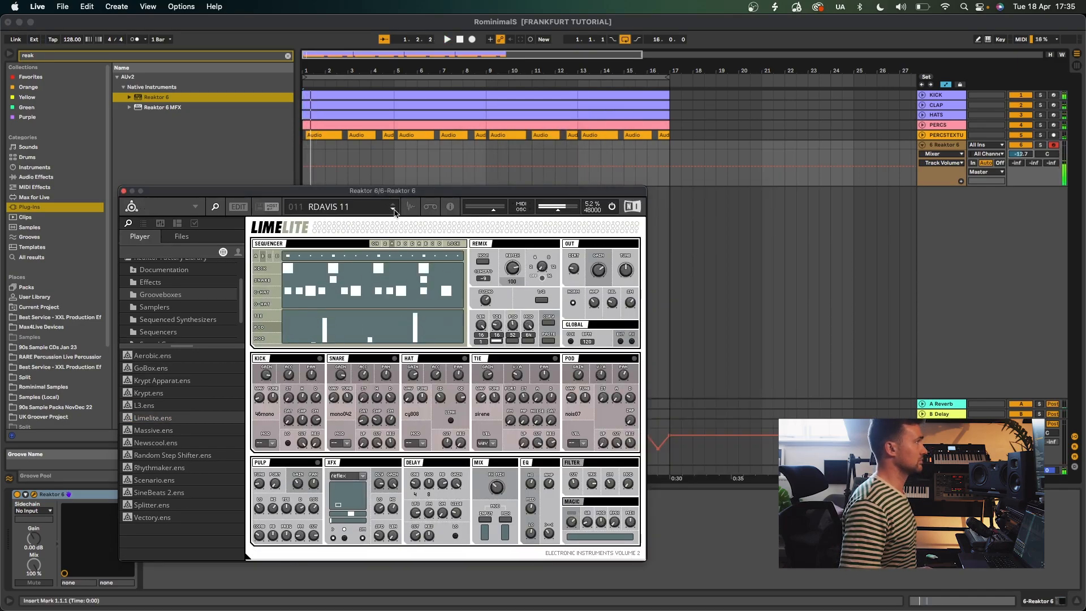
click(393, 210)
key(space)
key(space)
drag(1020, 153, 1020, 165)
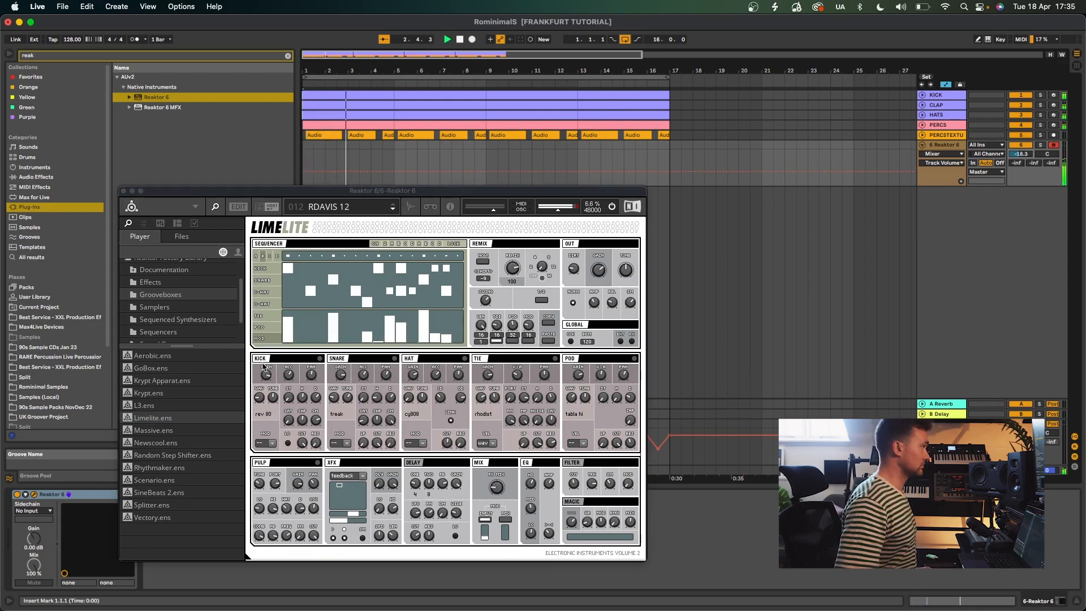
- Switch Limelite to preset 013 RDAVIS 13 and toggle its kick, snare, hat and pod modules
click(392, 210)
click(262, 360)
click(341, 360)
click(414, 360)
click(570, 359)
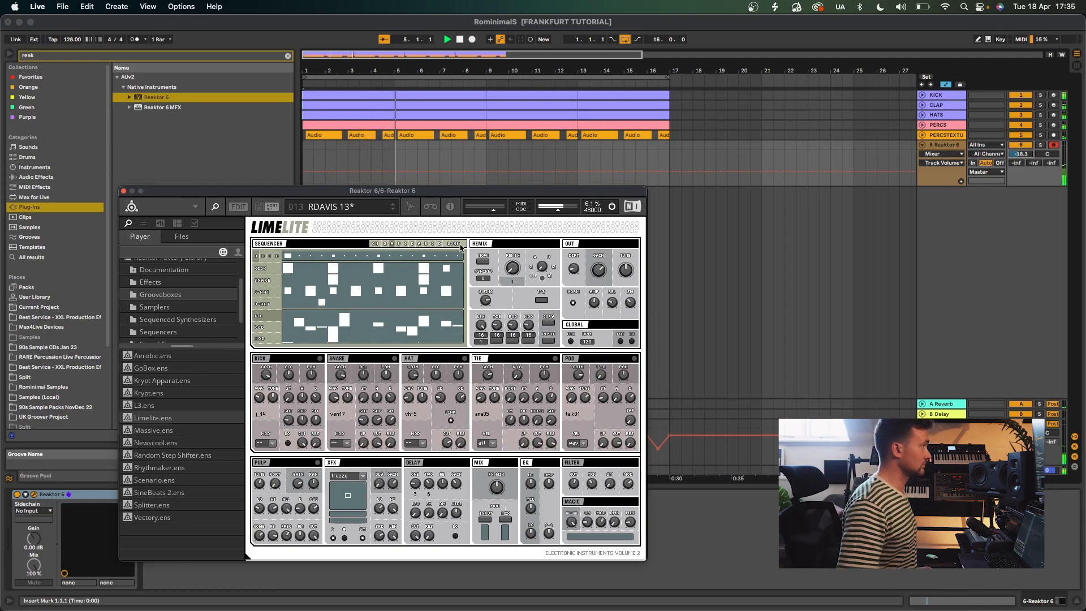
- Load Limelite preset 014 RDAVIS 14, restart the groove and mute the hat and snare modules
click(392, 210)
key(space)
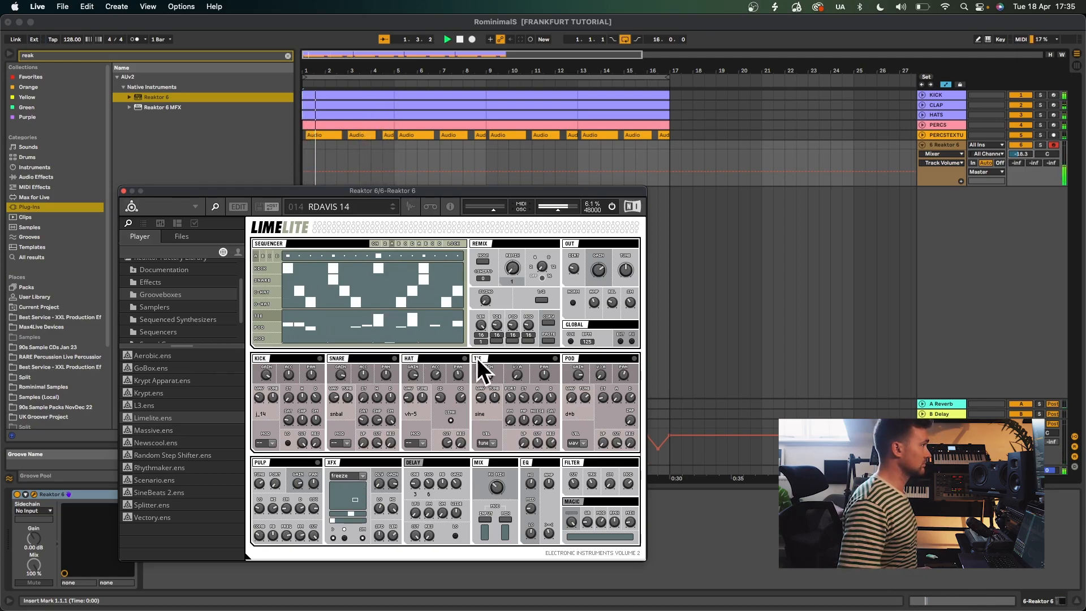
click(414, 360)
click(342, 360)
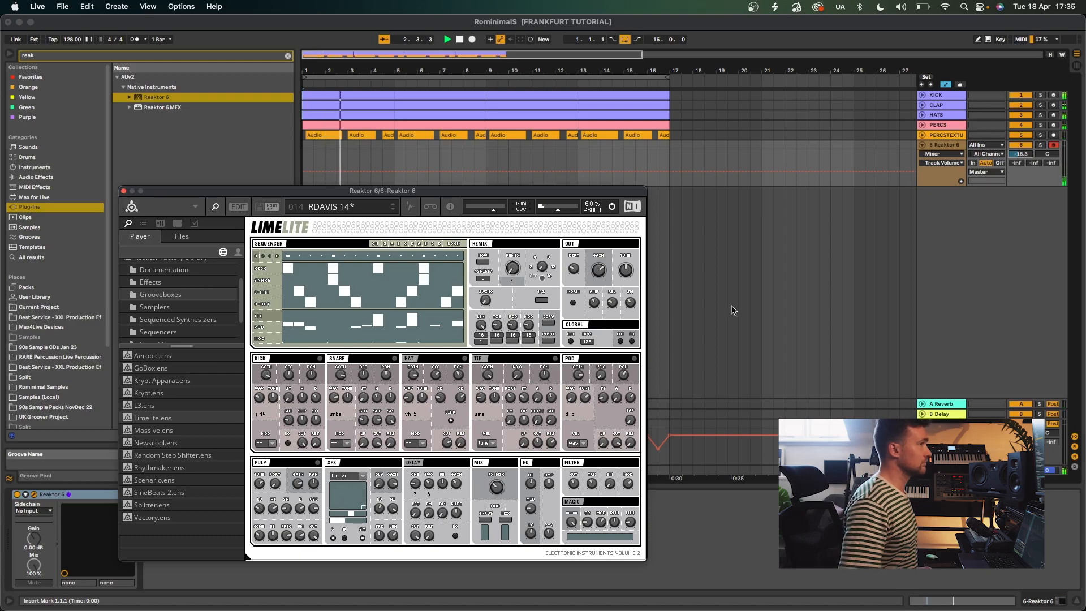
- Solo the Reaktor 6 track at -11.4 dB and mute Limelite's kick module
click(1040, 145)
drag(1021, 154, 1021, 143)
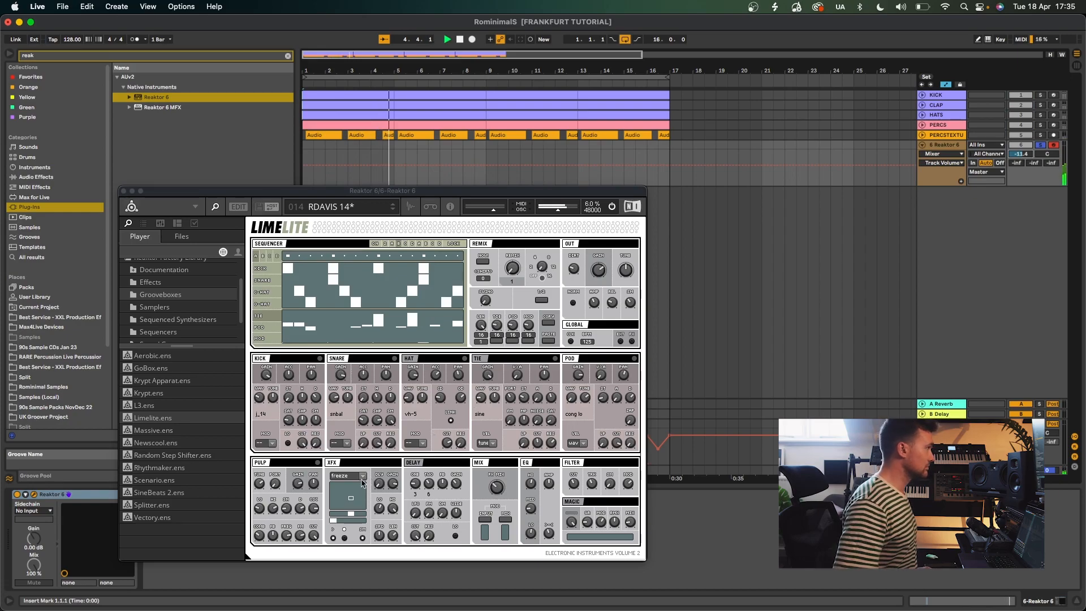
click(260, 359)
- Change Limelite's Pod sample to rhod 02, raise the Reaktor 6 track to -8.5 dB and unsolo it
drag(570, 399, 589, 405)
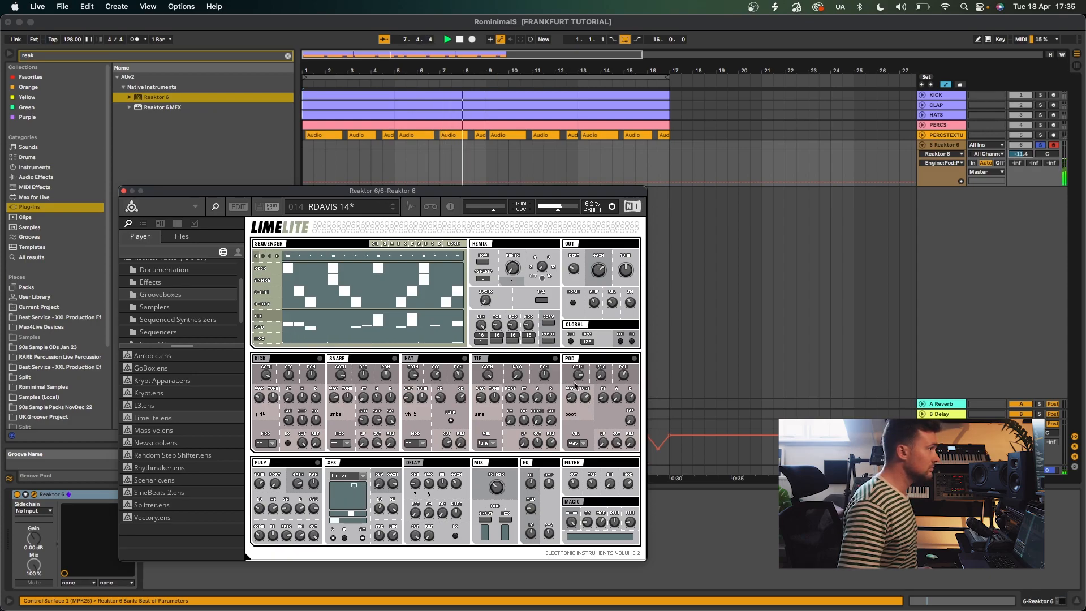
drag(577, 394, 577, 391)
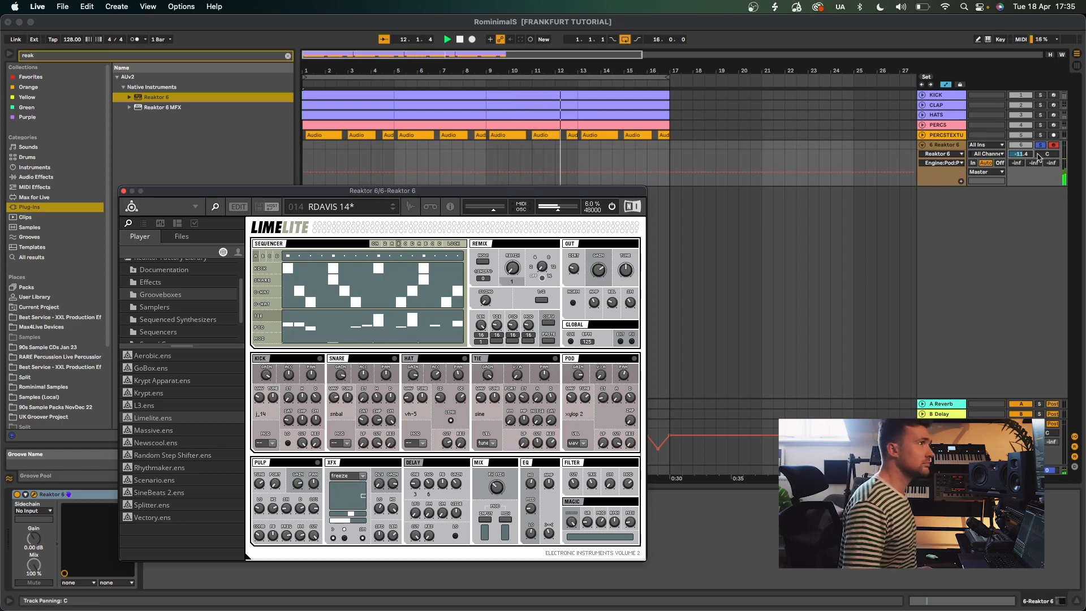
drag(1024, 154, 1033, 167)
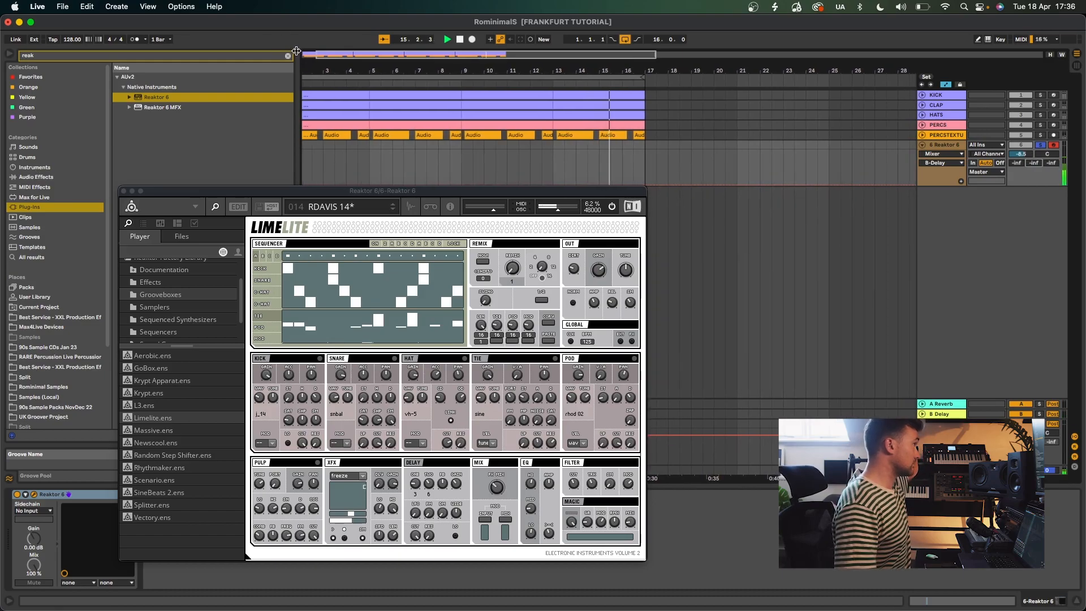
click(349, 361)
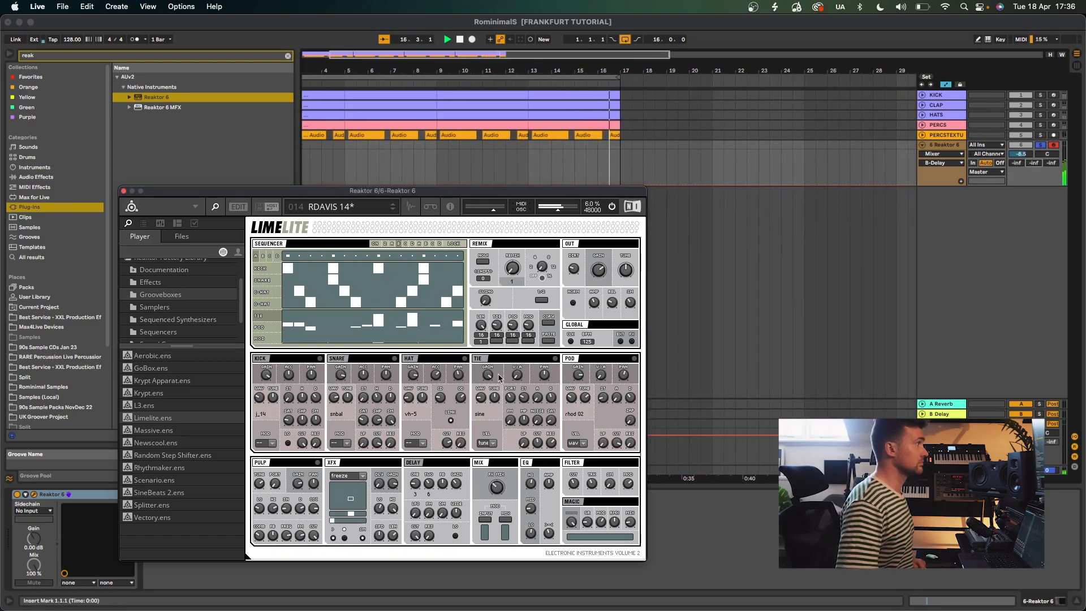
click(1038, 146)
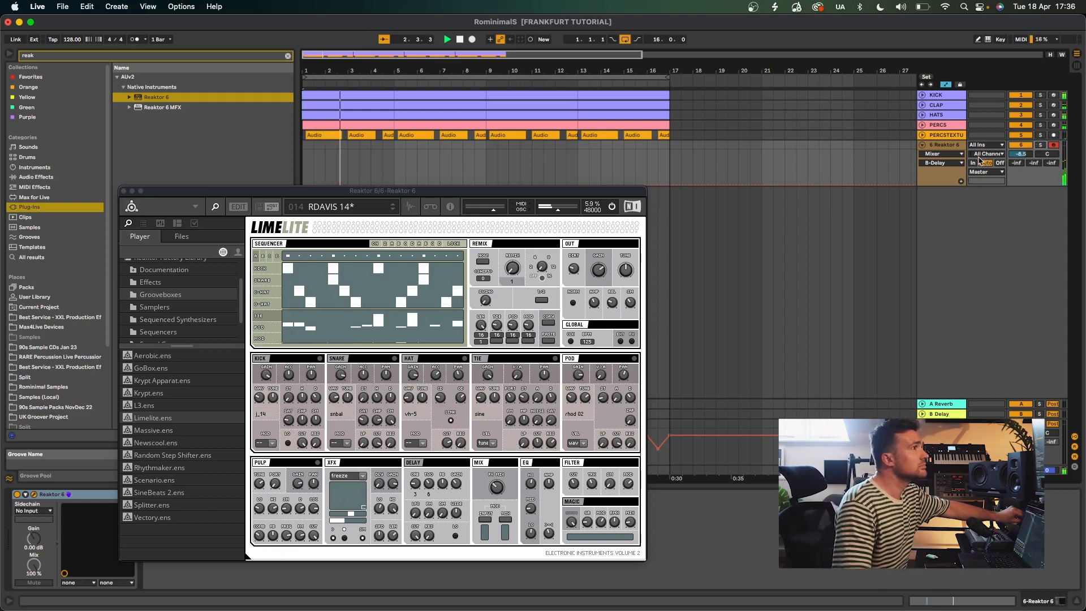
- Solo Reaktor 6 again, audition Pod samples from conflap through t_hey to re 03, and try Limelite's Out section controls
click(571, 396)
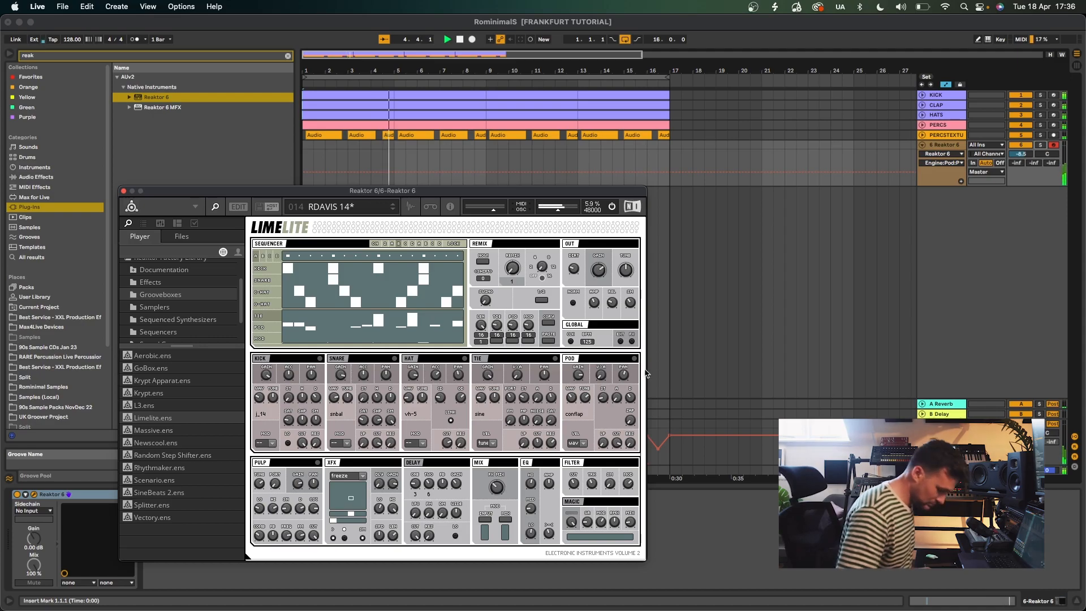
click(1040, 145)
drag(572, 397, 570, 389)
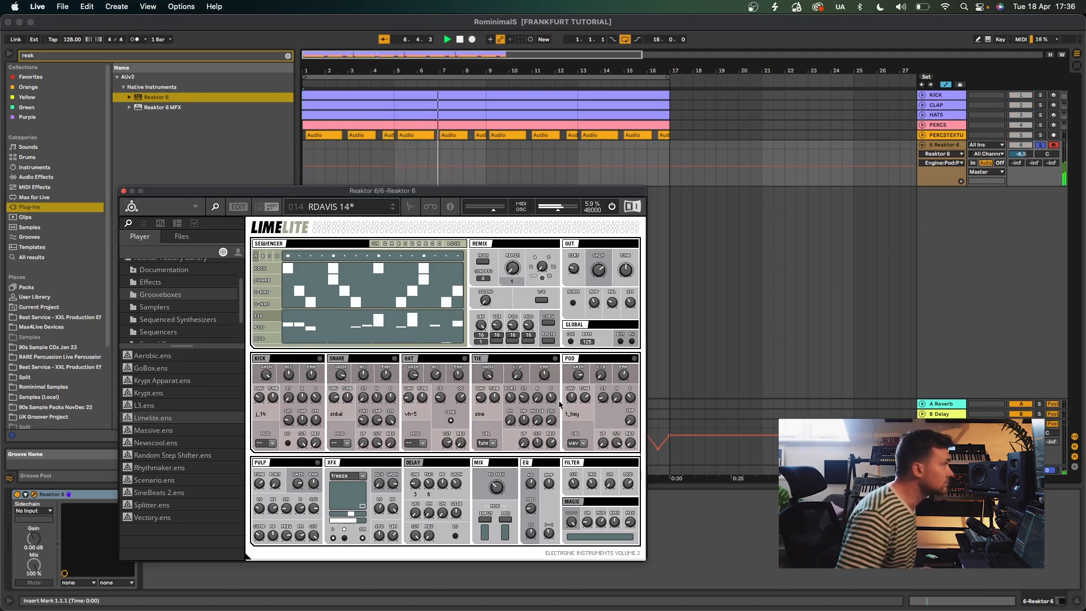
click(600, 270)
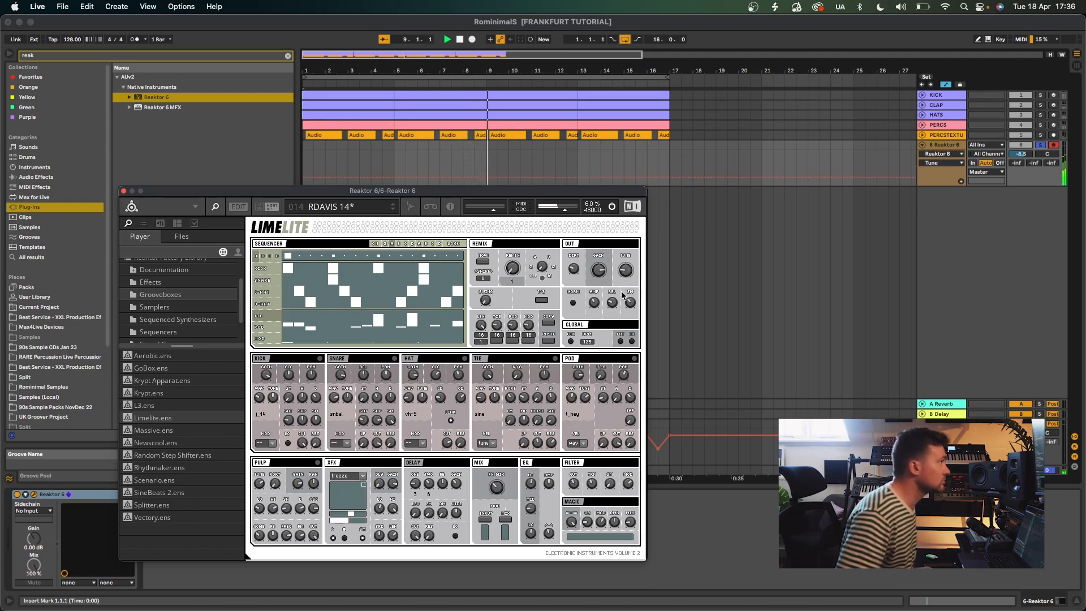
click(614, 304)
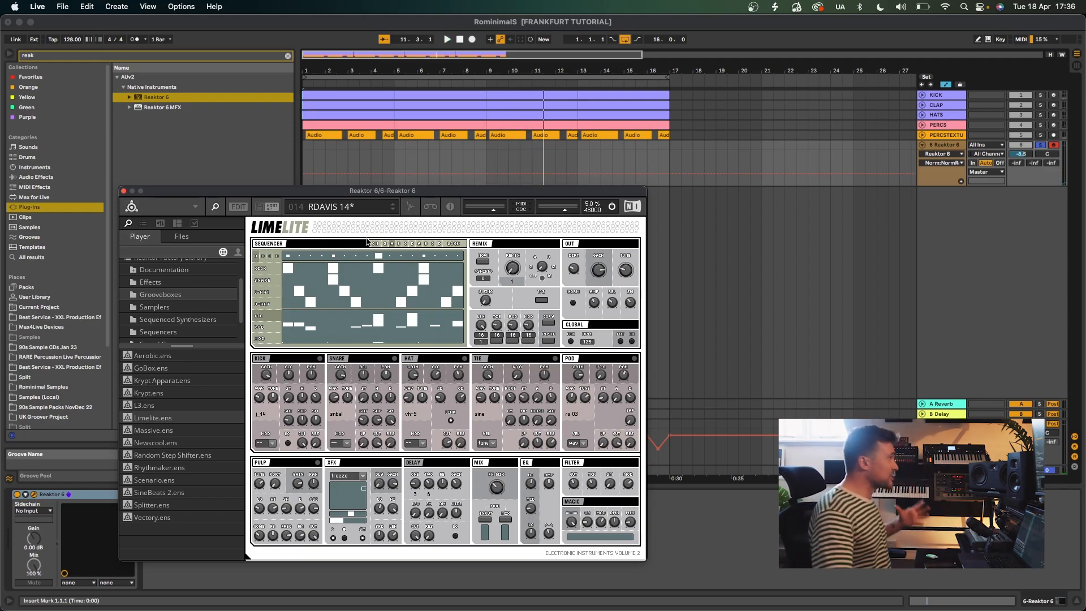
- Close the Reaktor window and clear the plug-in search to list all AUv2 vendors
click(124, 190)
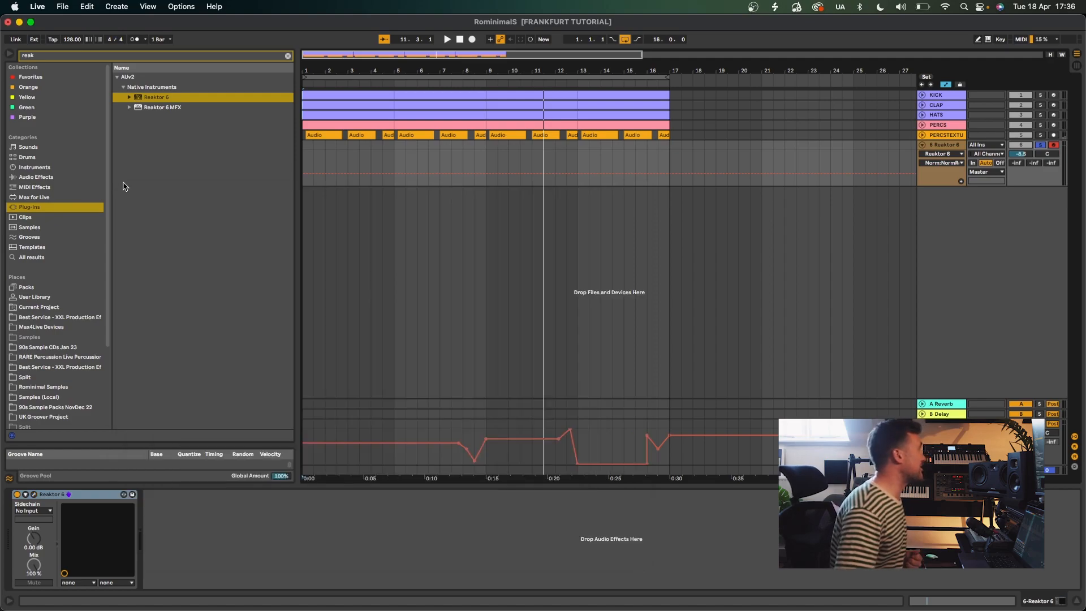
click(104, 55)
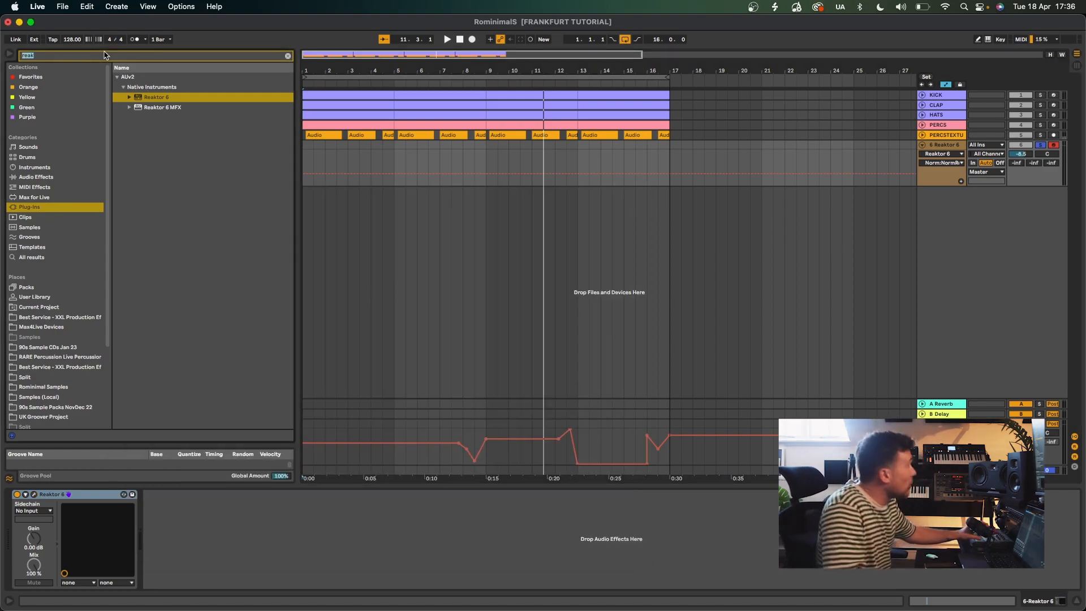
key(BackSpace)
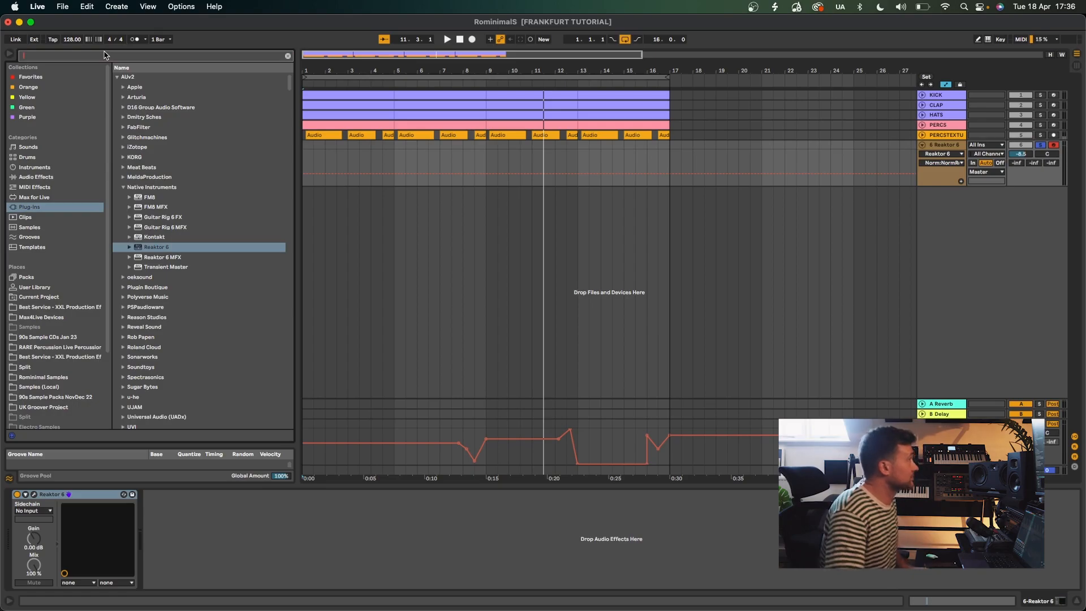
- Restart playback with KICK soloed alongside Reaktor 6 and raise the Reaktor 6 track to -8.0 dB
click(458, 39)
key(space)
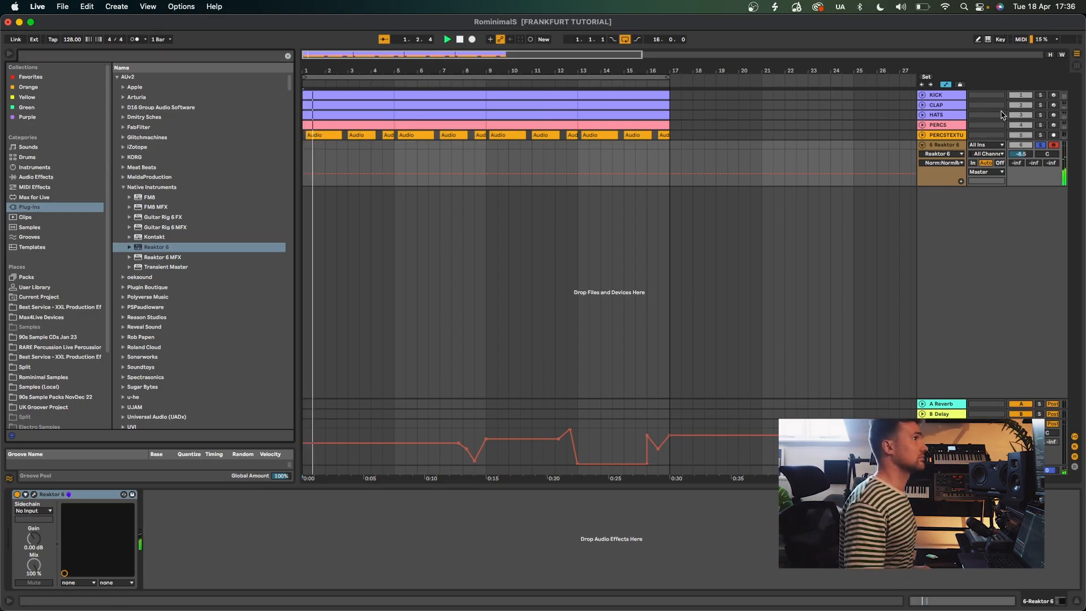
click(1044, 95)
drag(1024, 154, 1024, 151)
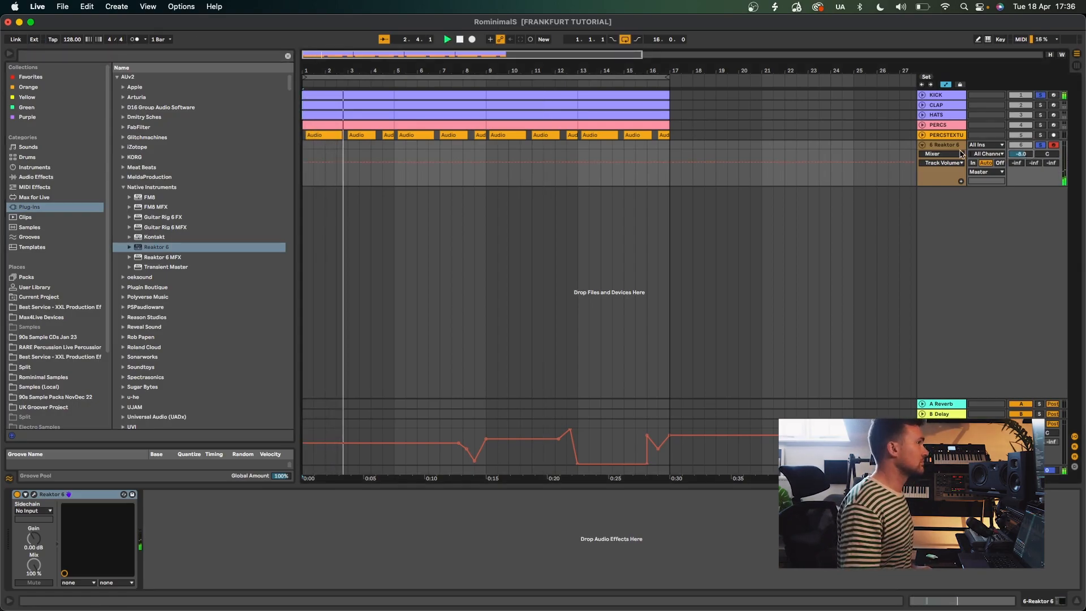
- Add the Native Instruments Guitar Rig 6 FX plug-in to the Reaktor 6 track
click(138, 56)
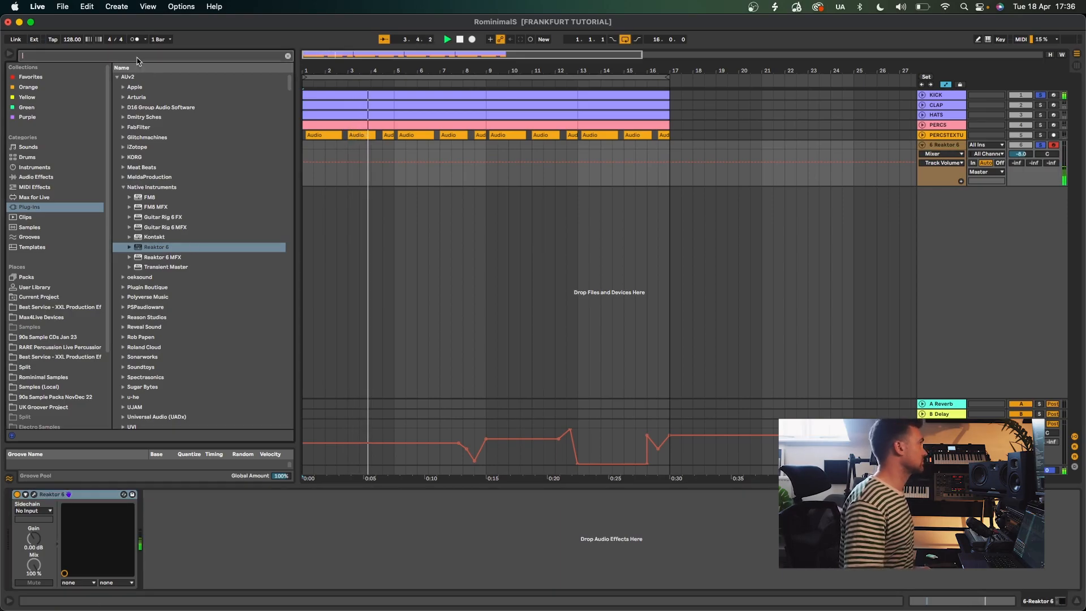
click(186, 228)
click(178, 218)
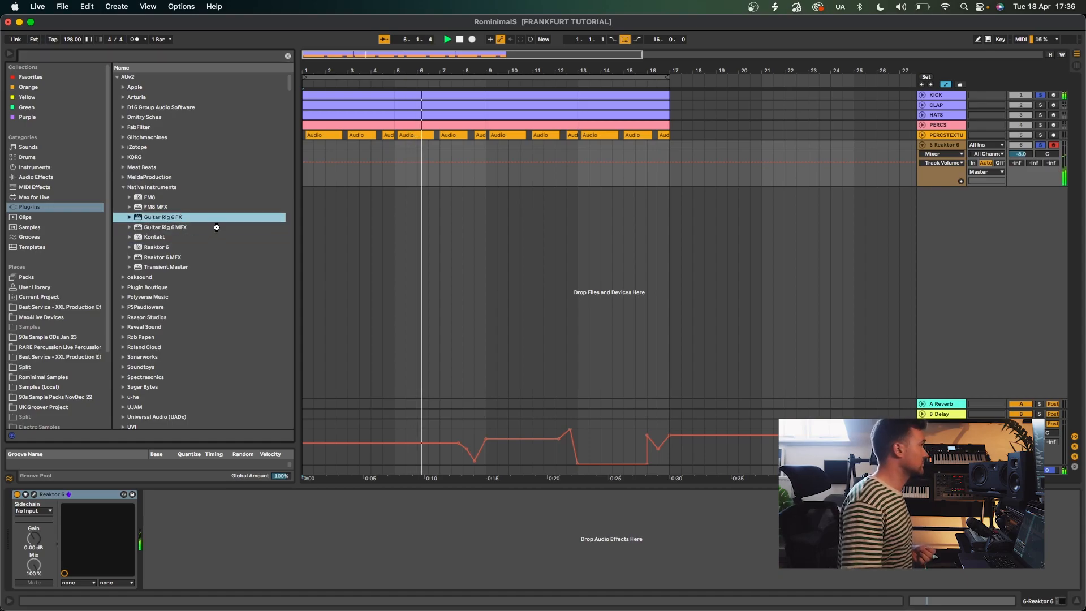
double_click(237, 218)
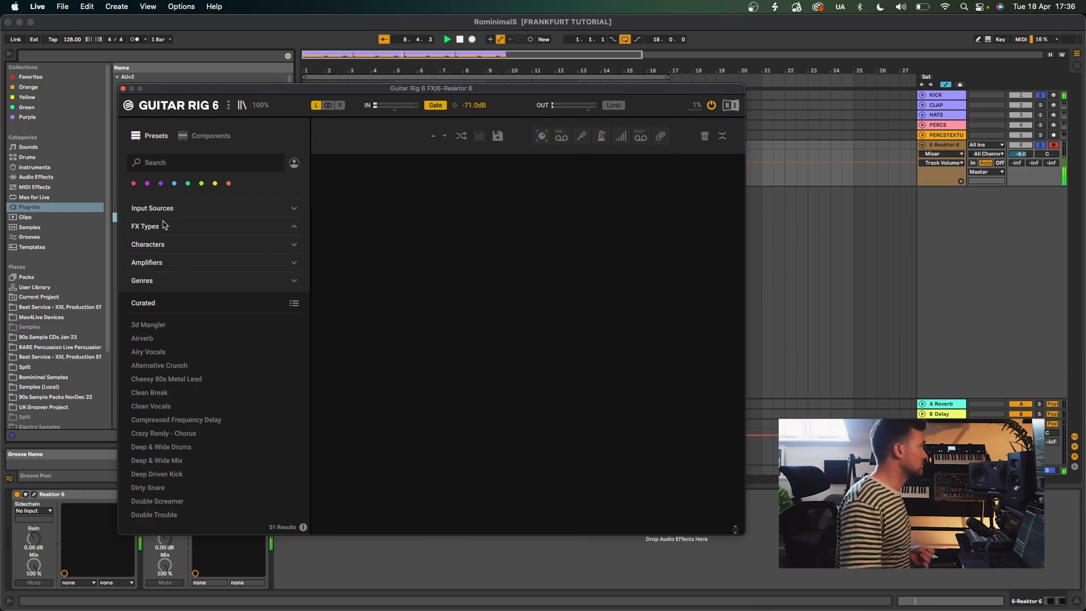
- Filter Guitar Rig's presets by the Modulation FX type, load Filter Cheese and review its effect modules
click(163, 225)
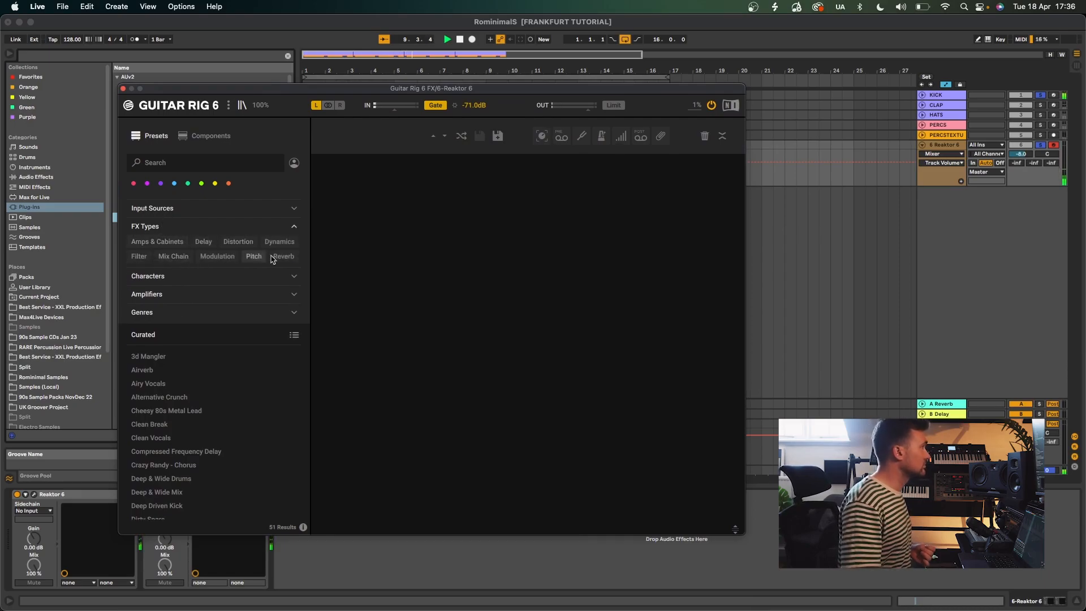
click(217, 256)
click(171, 378)
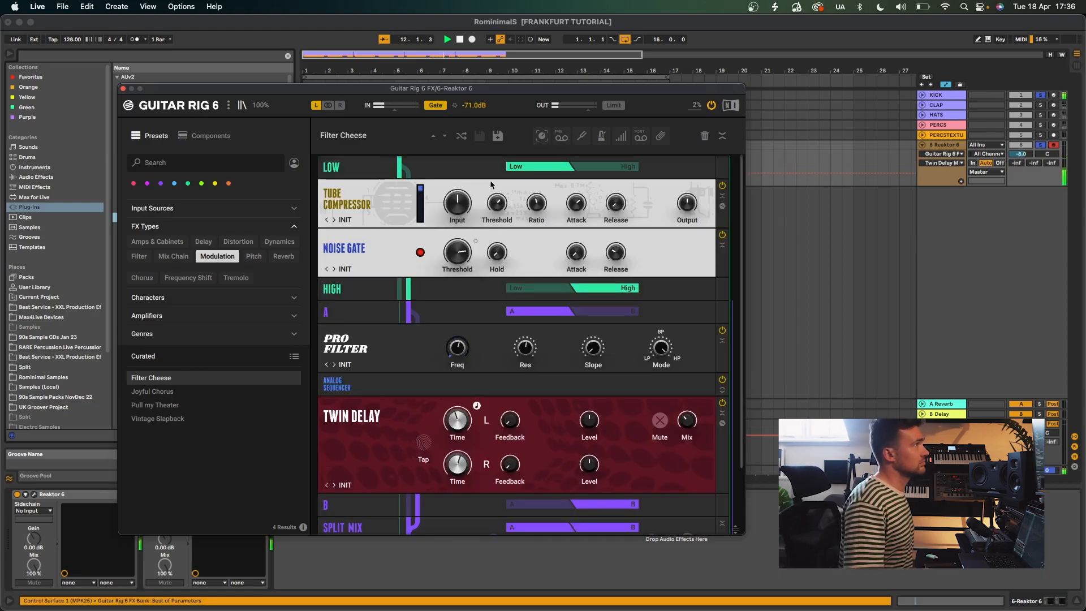
scroll(461, 339, down, 3)
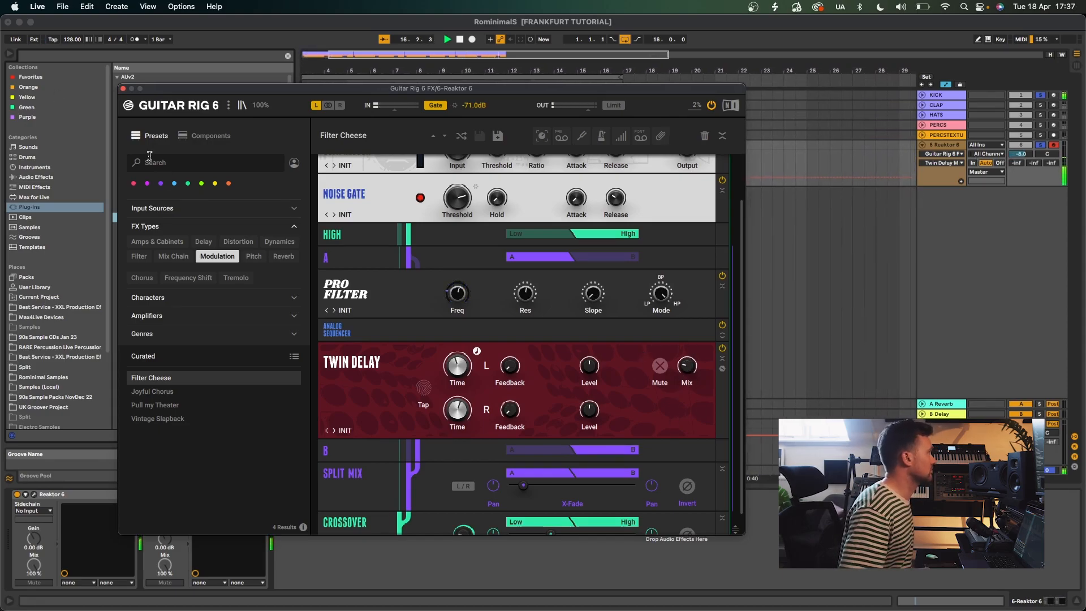
- Load the Joyful Chorus preset and reduce the Delay Man mix to 91/9 % and the Studio Reverb mix
click(187, 391)
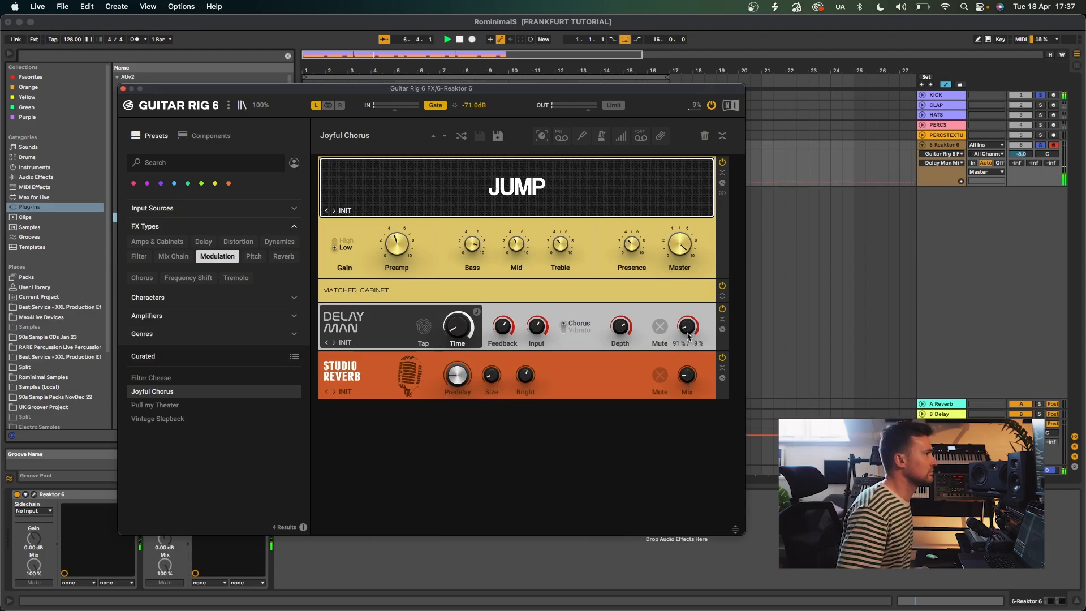
drag(687, 385, 686, 395)
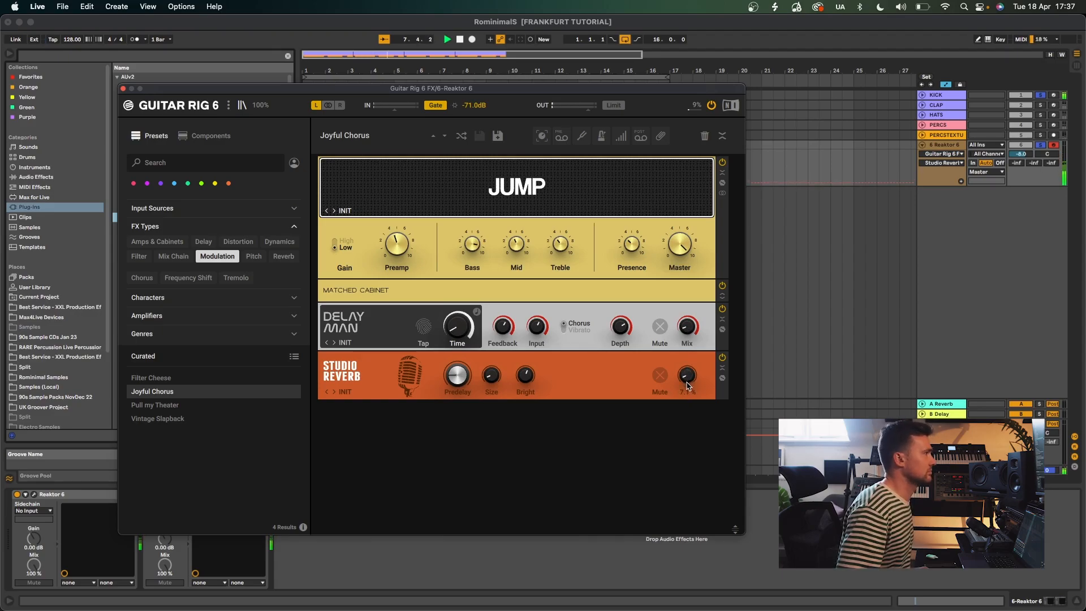
- Unsolo the tracks, lower the Reaktor 6 track volume to -14.5 dB and close the Guitar Rig window
click(1044, 147)
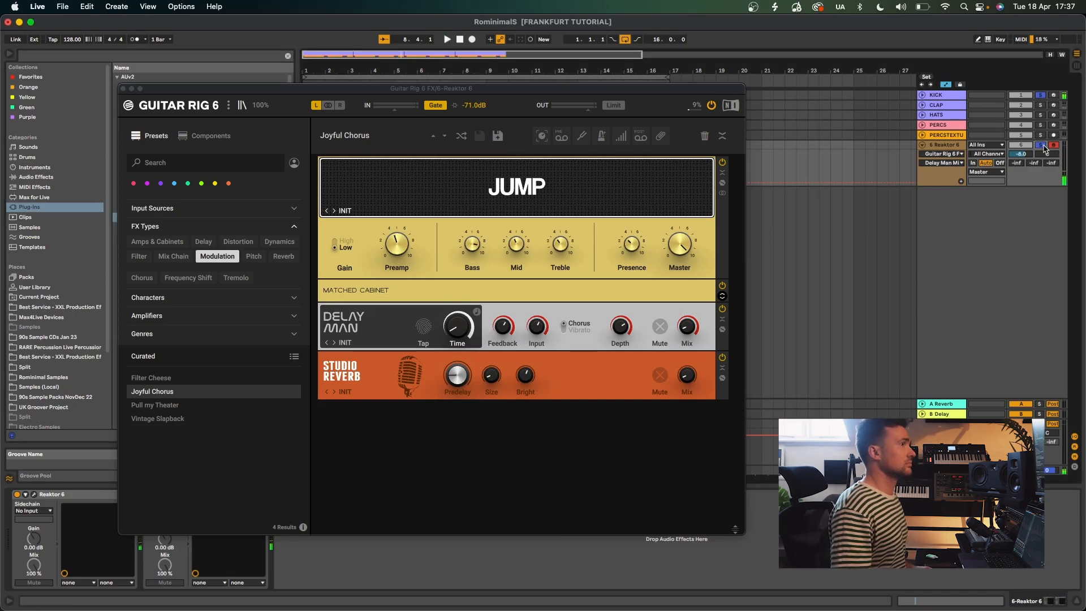
drag(1021, 154, 1020, 164)
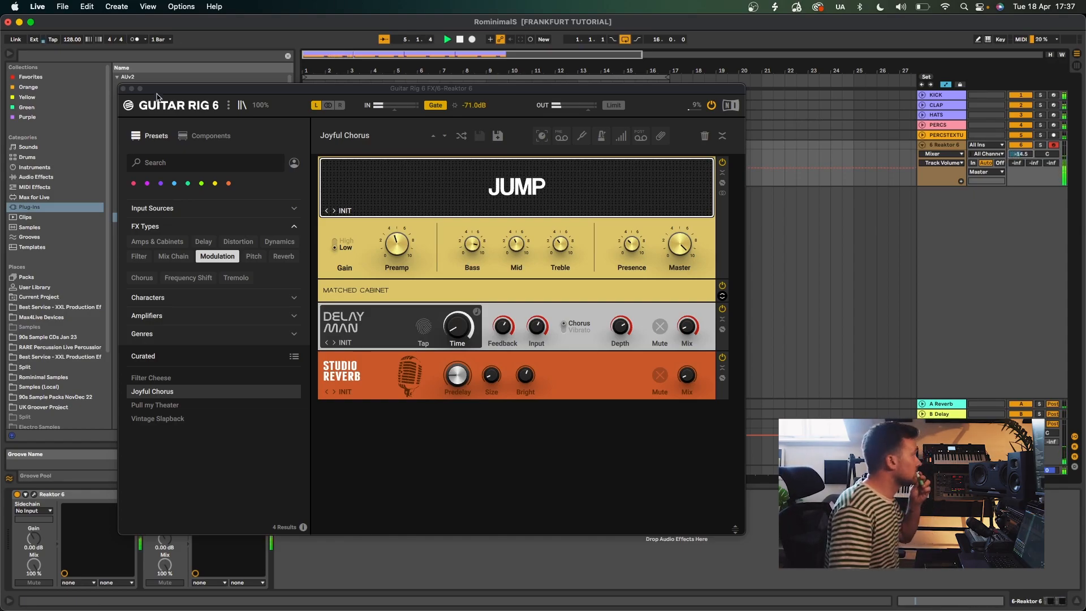
click(124, 90)
- Solo the Reaktor 6 track, reopen Limelite and change the Pod sample to suhh
click(1039, 145)
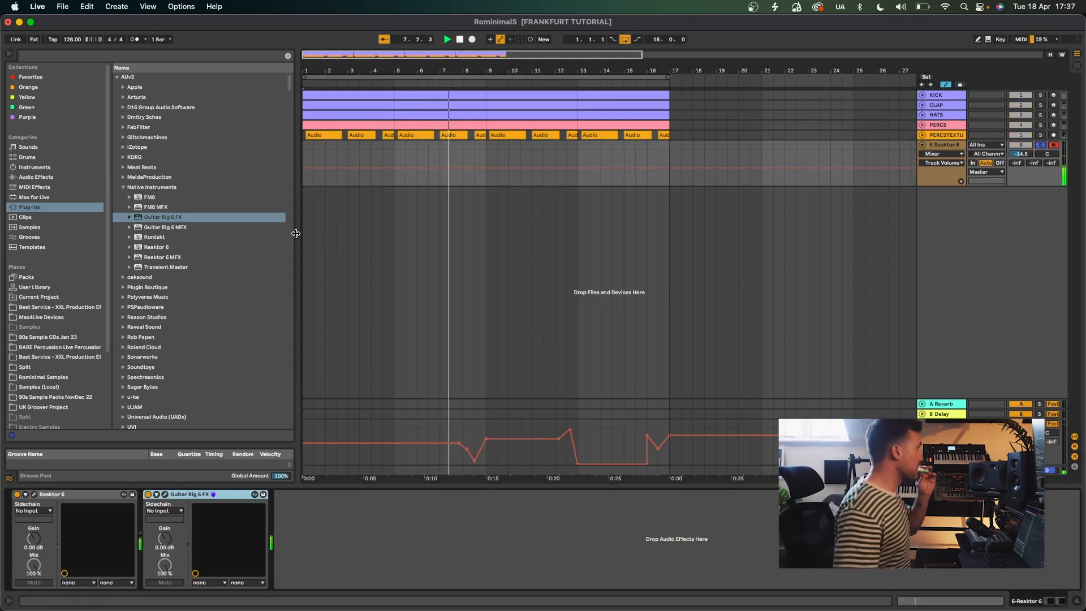
click(34, 494)
drag(571, 400, 569, 396)
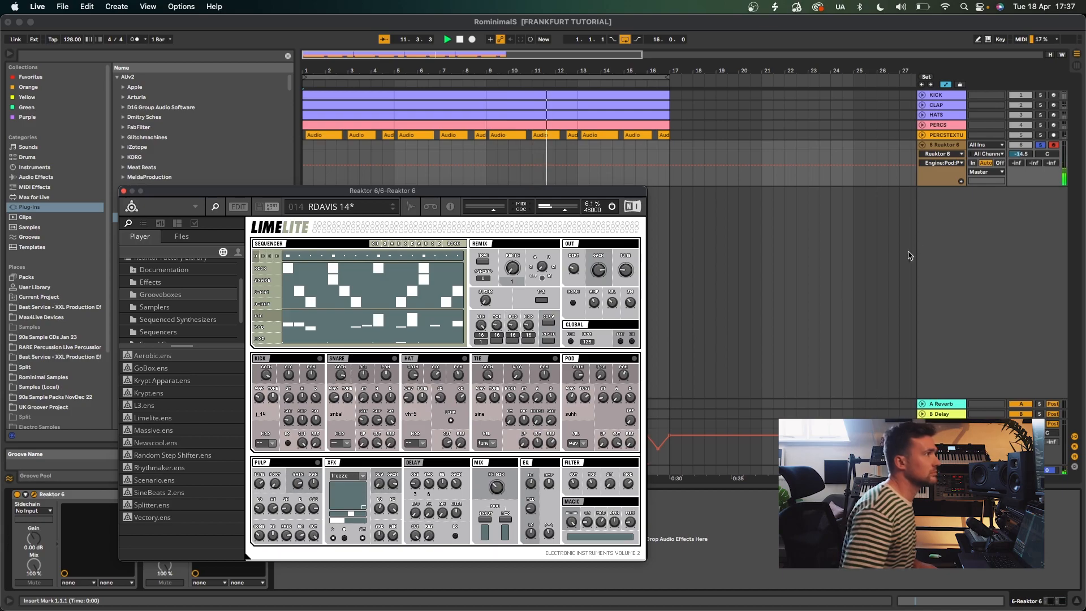
- Unsolo the Reaktor 6 track, lower its volume to -15.8 dB and close the Limelite window
click(1039, 146)
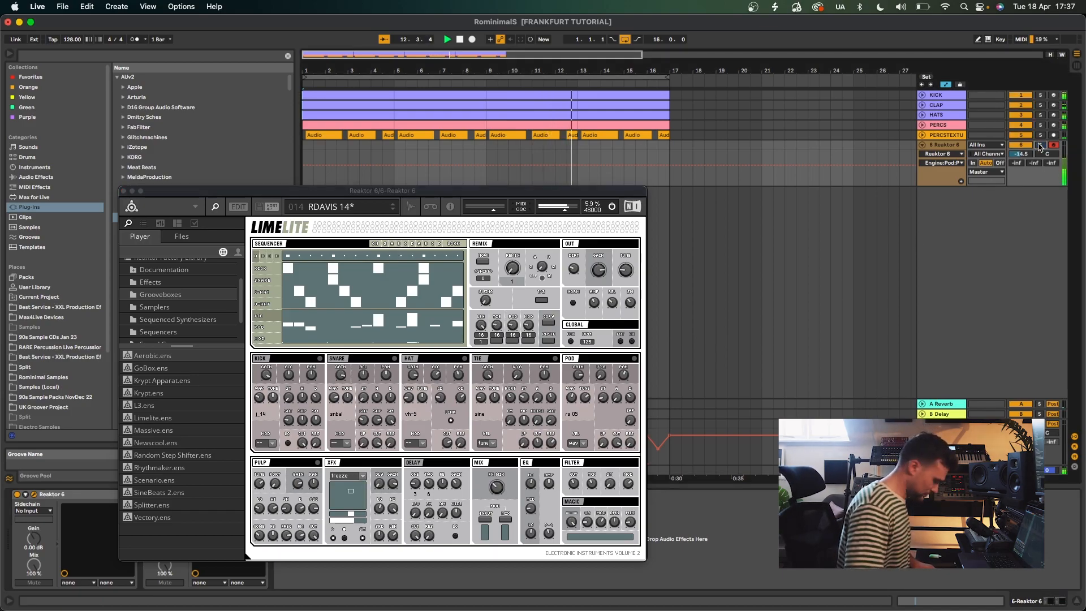
drag(1021, 154, 1021, 161)
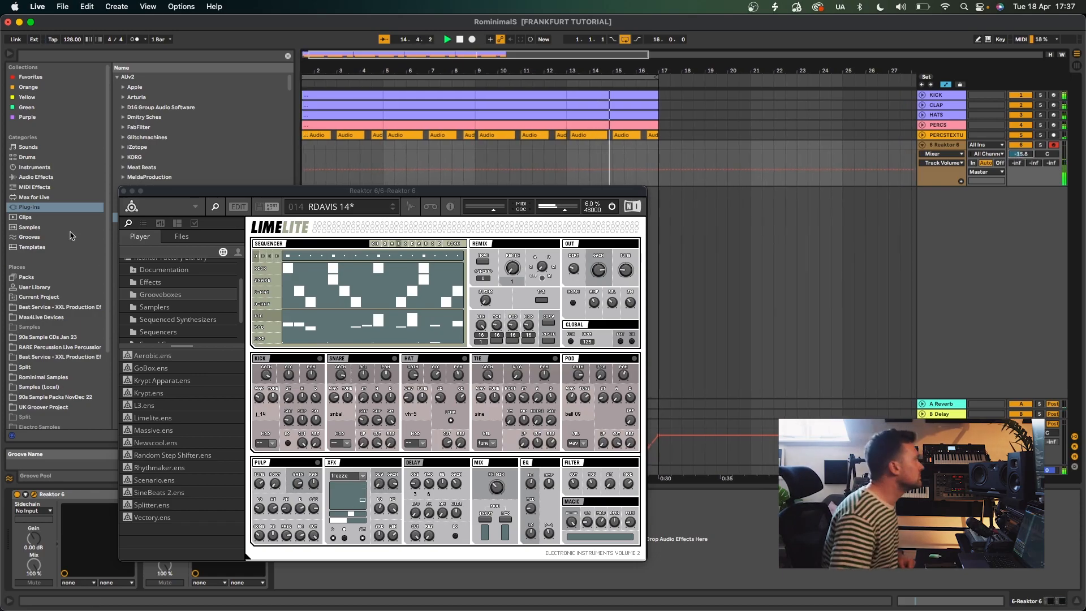
click(124, 191)
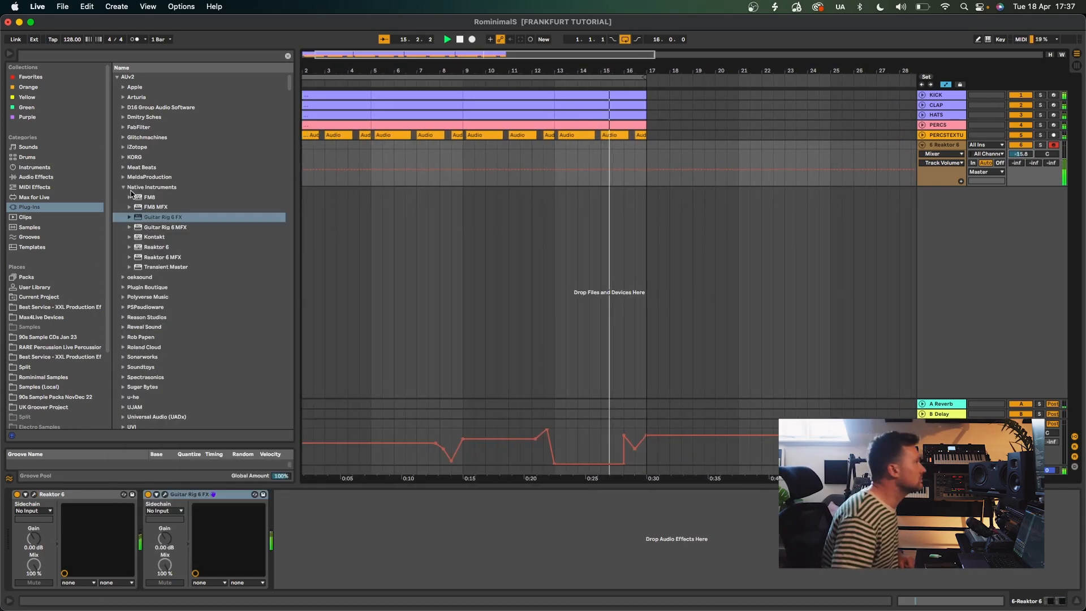
click(923, 136)
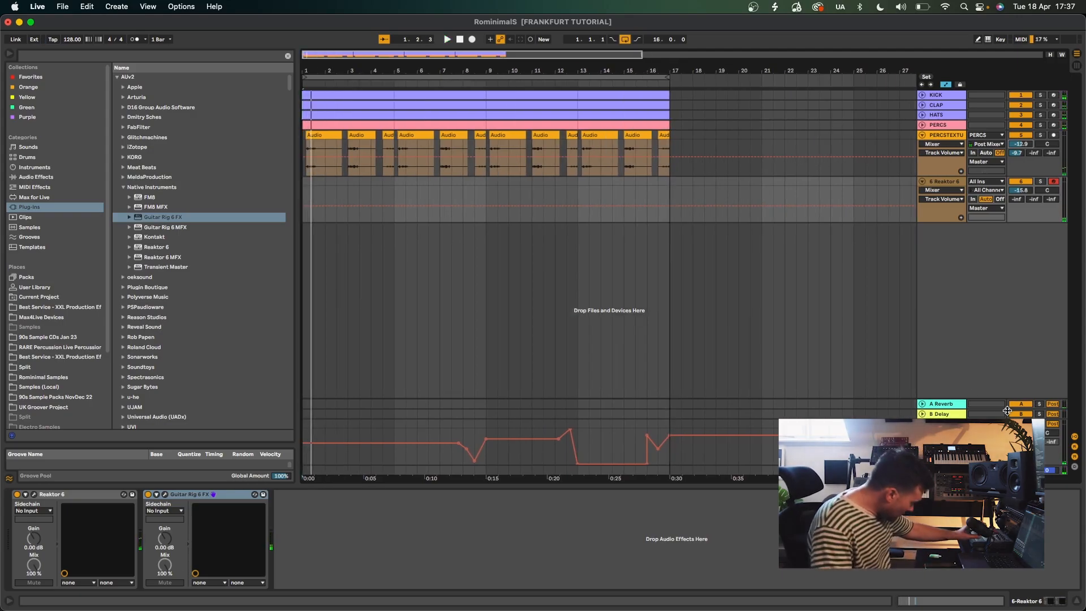
- Add a Reverb from the Reverb & Resonance effects after the Wirrness Grain Delay on return track C
click(940, 424)
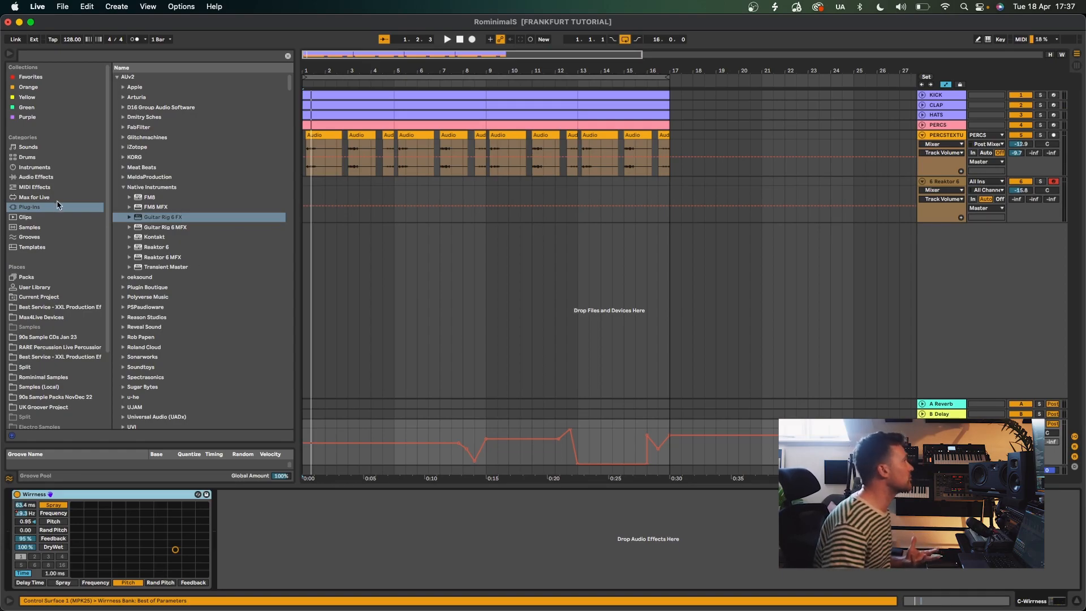
click(41, 177)
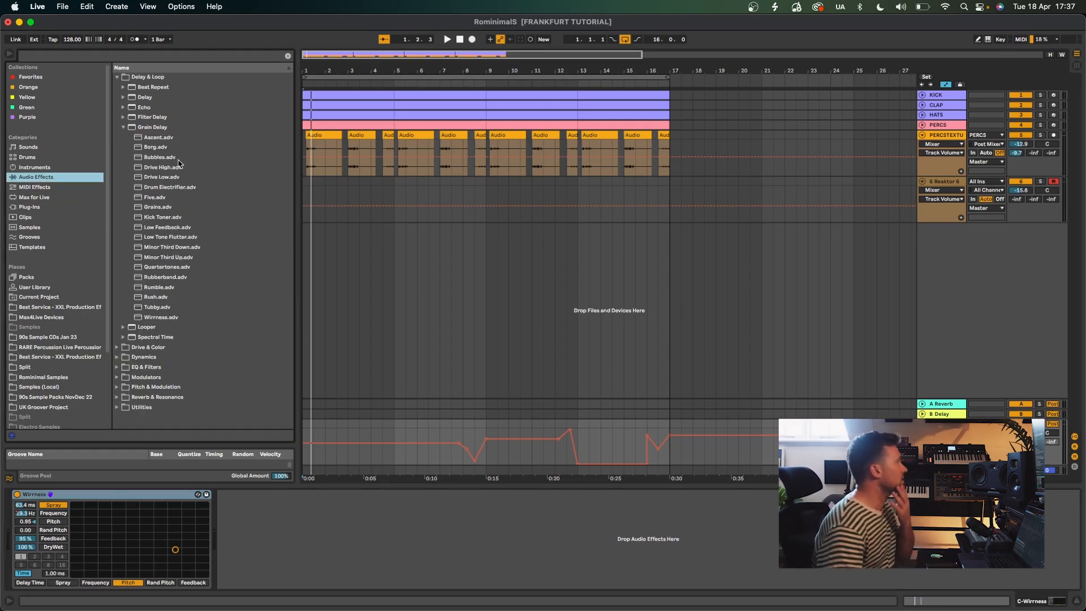
click(124, 128)
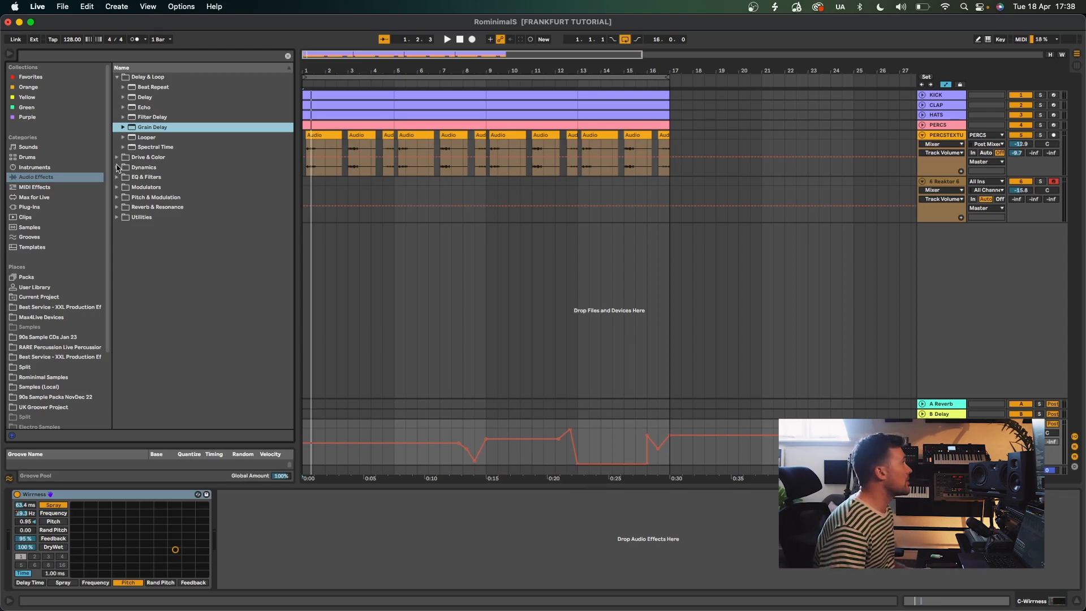
click(116, 157)
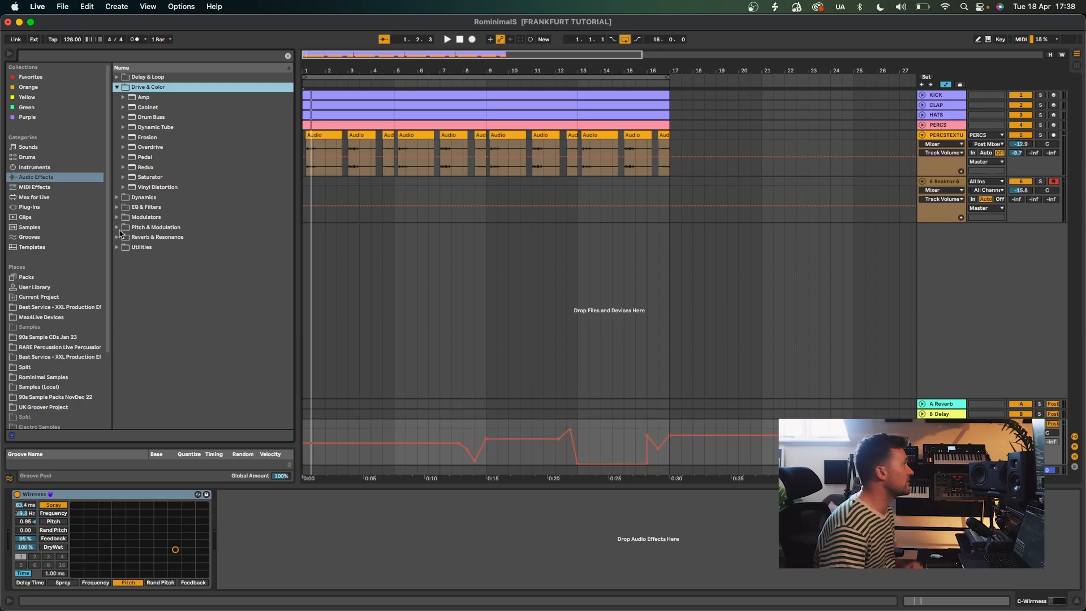
click(118, 237)
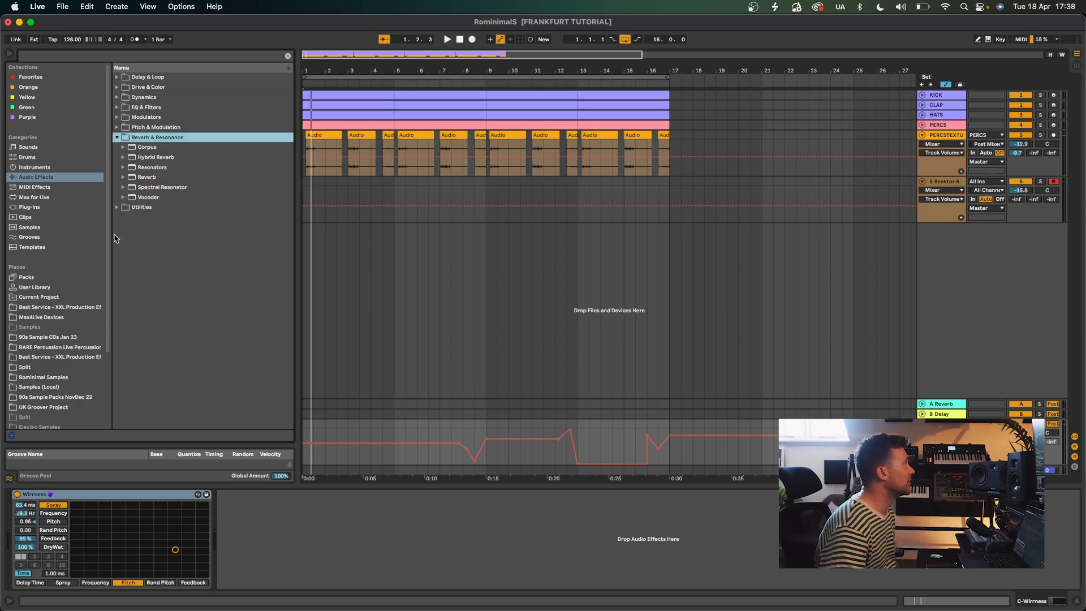
double_click(146, 177)
key(space)
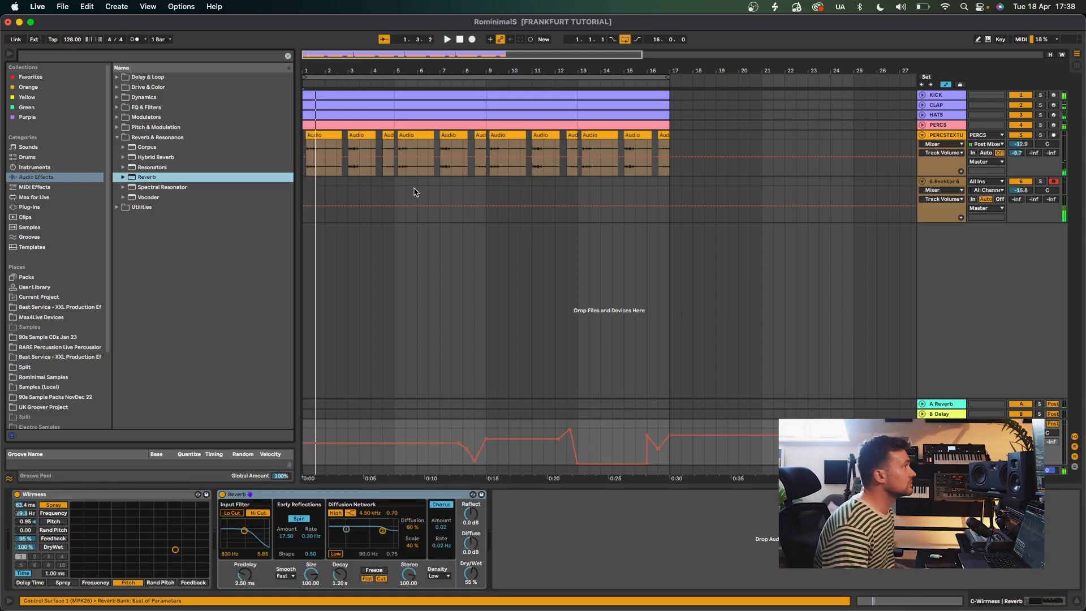
- Solo the Wirrness return and adjust its Reverb: input filter at 1.66 kHz, Decay at 1.53 s and Dry/Wet at 22 %
click(467, 188)
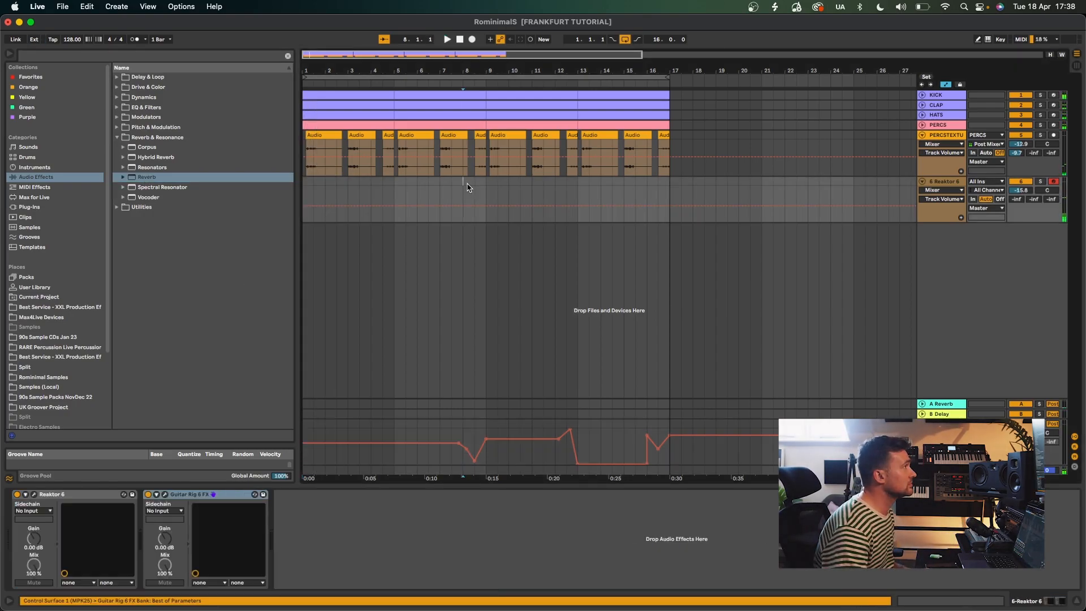
click(943, 424)
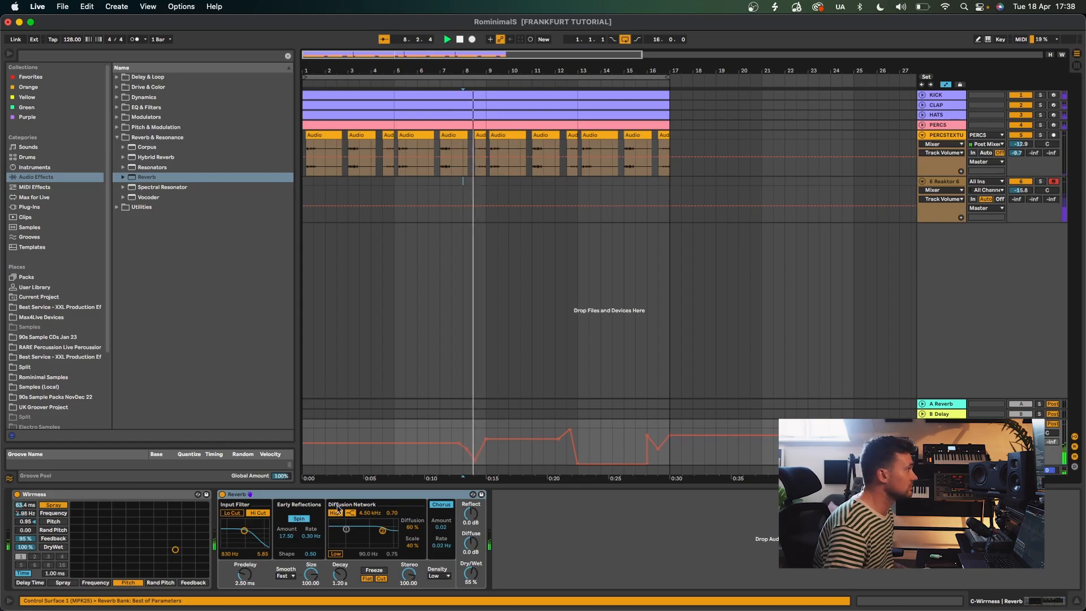
click(254, 514)
key(space)
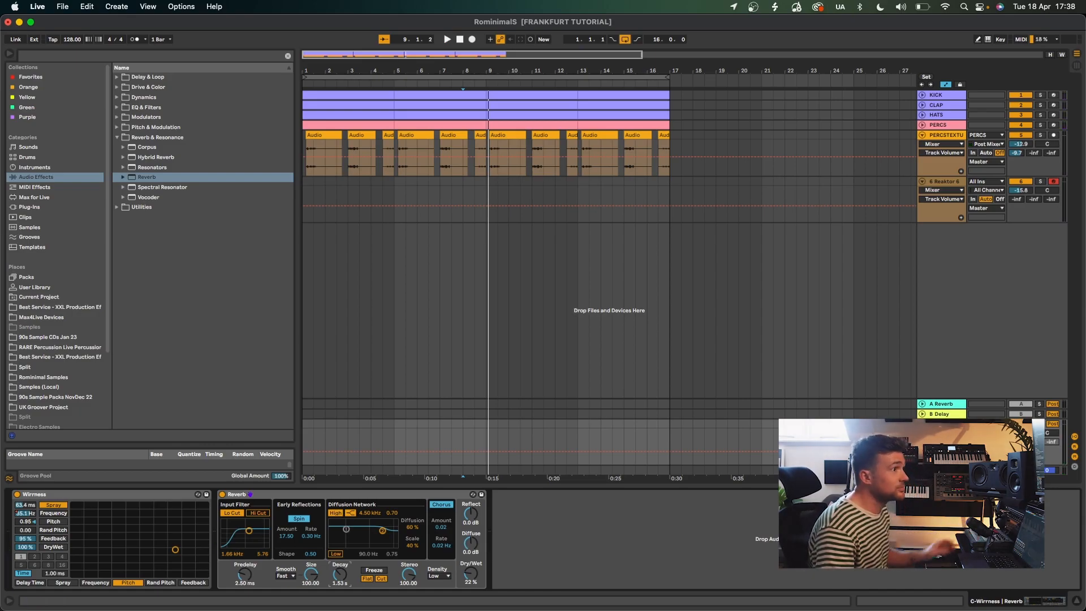
- Balance the layers during playback, setting the percussion texture track to -10.4 dB and the Reaktor 6 track to -17.3 dB
key(space)
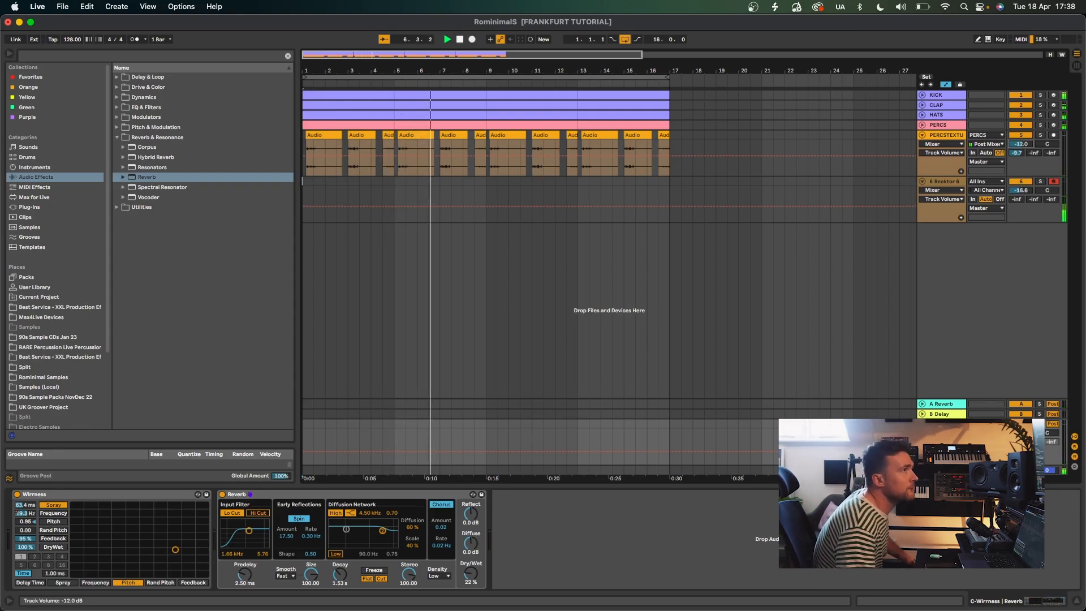
drag(1025, 145, 1023, 147)
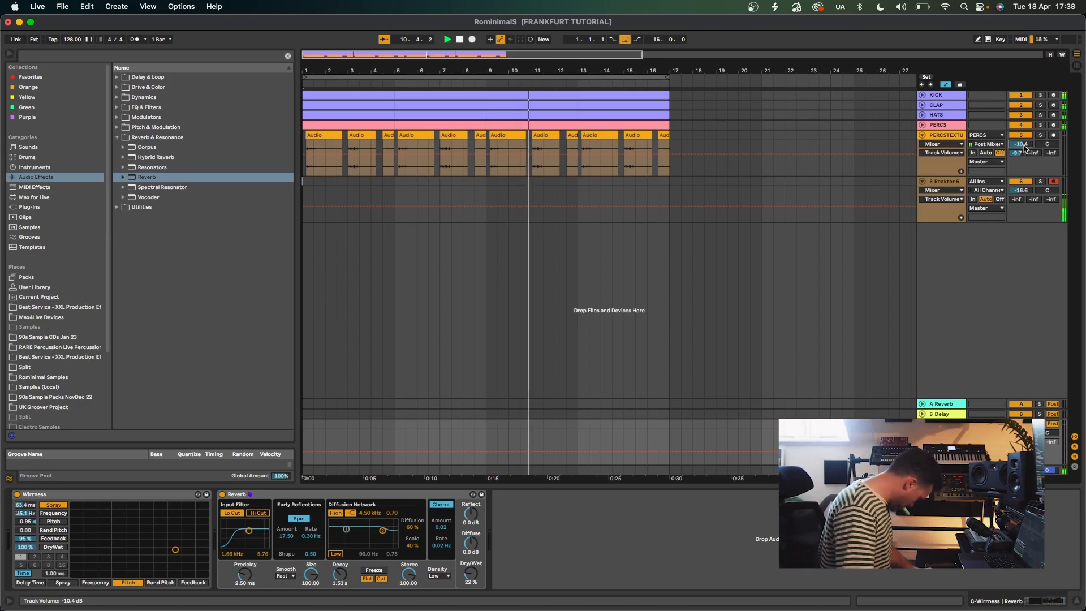
drag(1016, 192, 1015, 191)
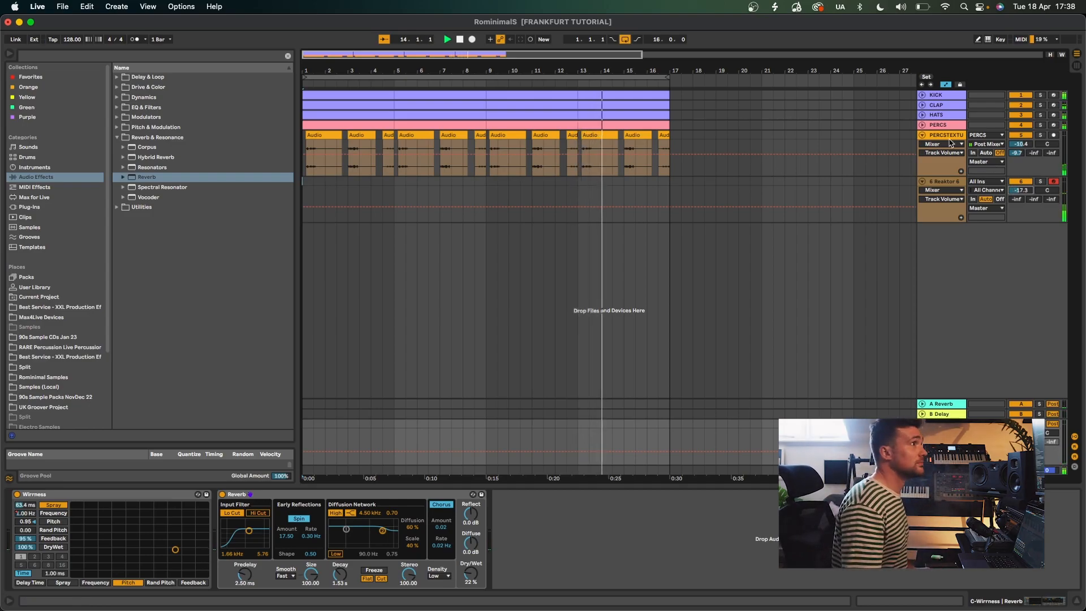
- Unfold the PERCS track and set volumes: PERCS at -7.2 dB, percussion texture at -9.8 dB and Reaktor 6 at -19.3 dB
click(922, 125)
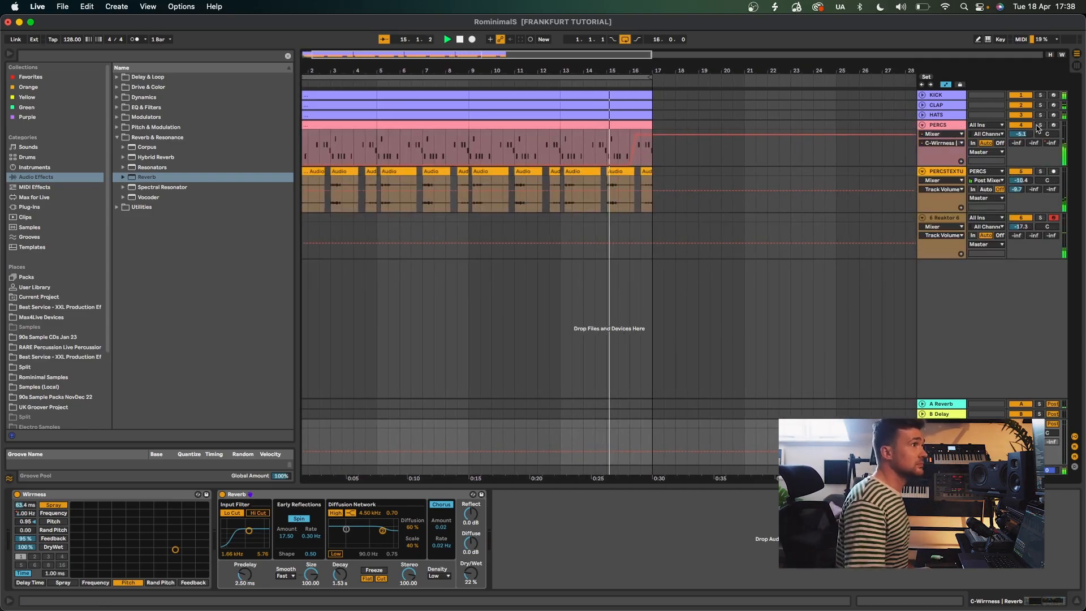
drag(1021, 134, 1021, 136)
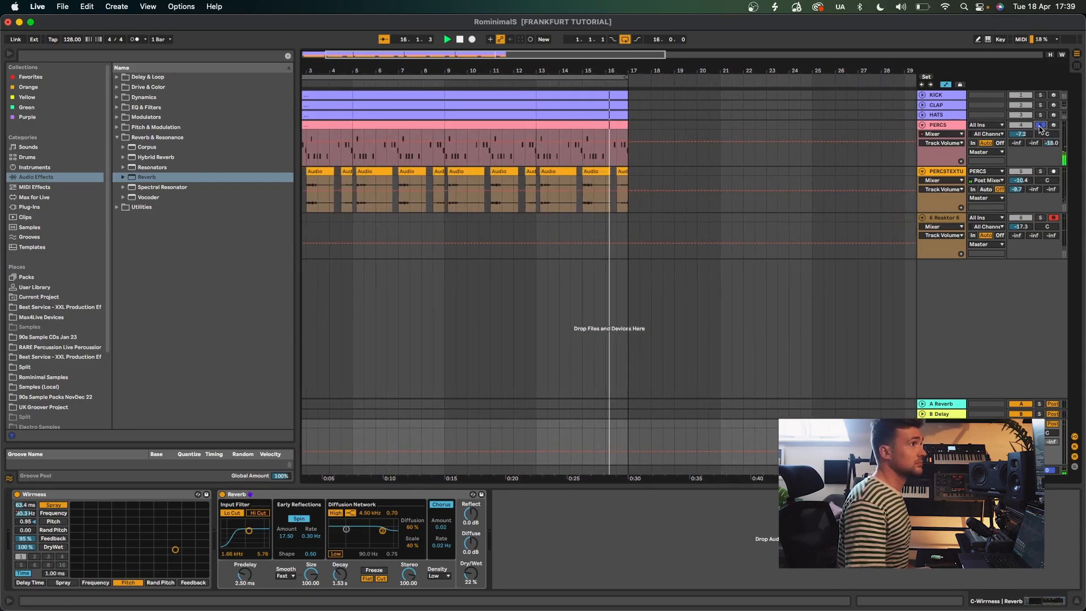
click(1040, 125)
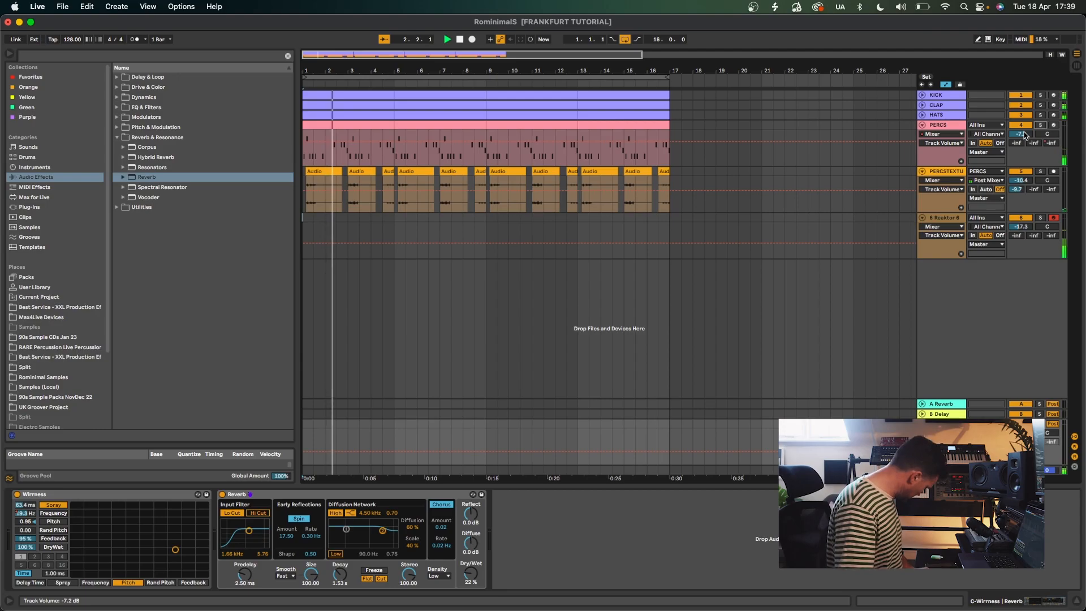
drag(1022, 226, 1025, 228)
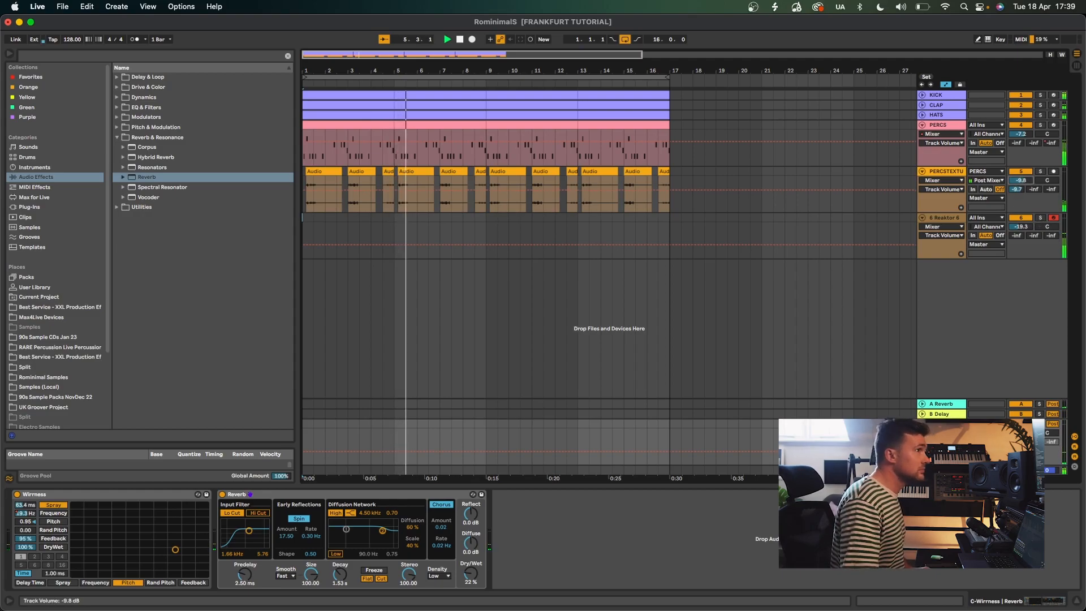
- Set the percussion texture track's volume to -9.1 dB and show its H-Delay Stereo Feedback automation
click(943, 180)
click(951, 203)
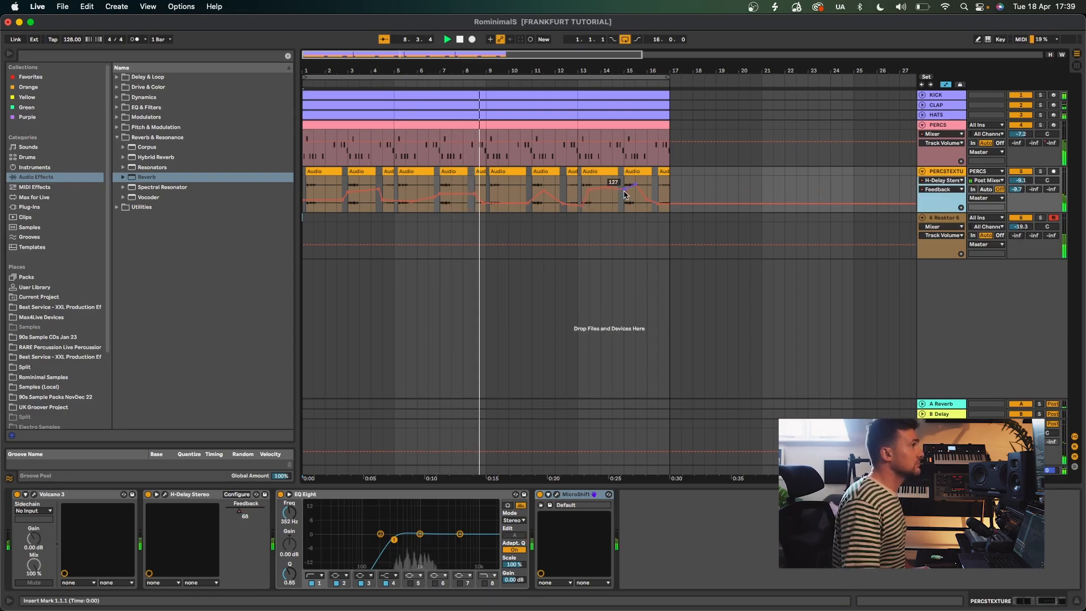
click(577, 179)
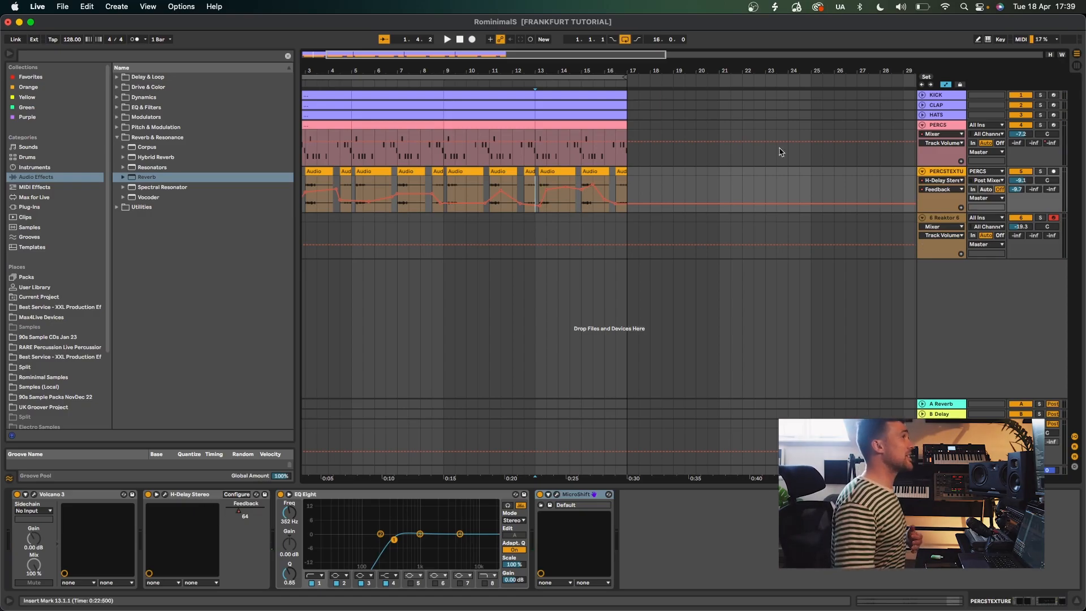
- Insert a new MIDI track below the Reaktor 6 track and load the Native Instruments FM8 plug-in on it
click(938, 219)
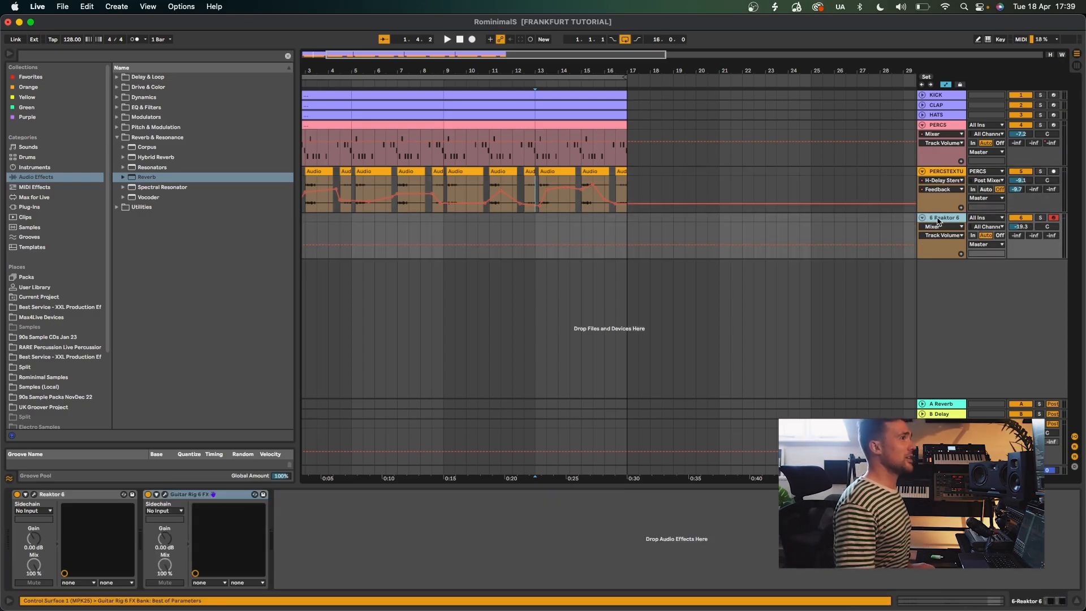
key(super+shift+t)
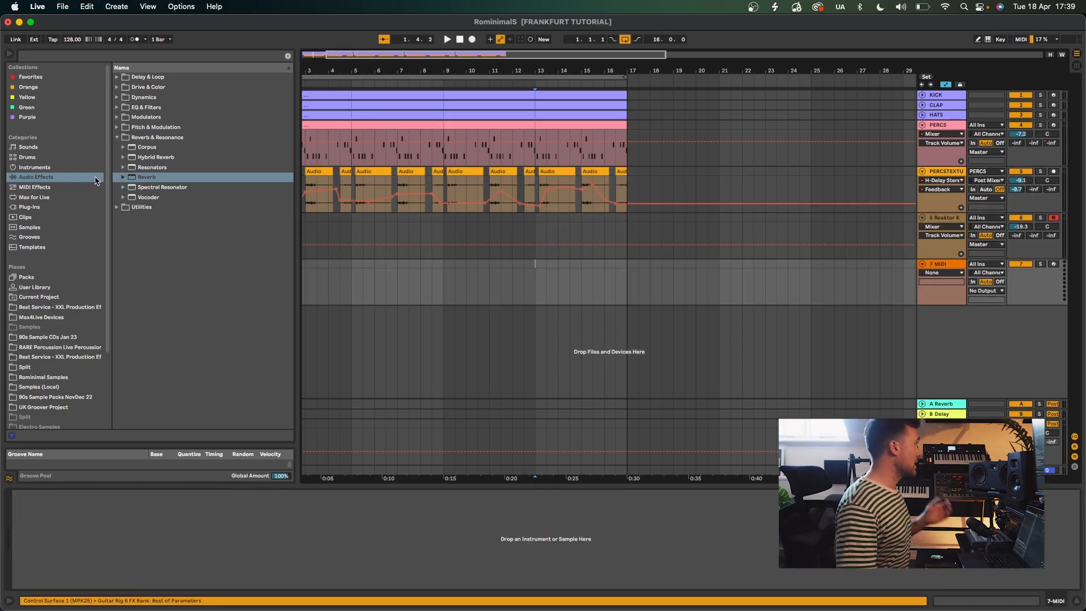
click(48, 208)
click(157, 198)
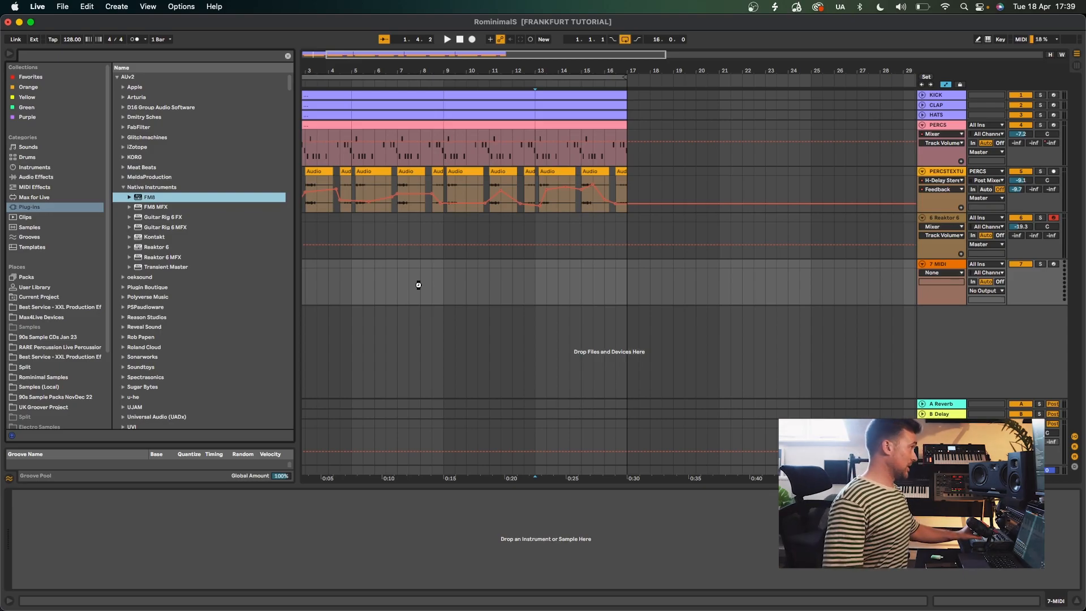
drag(419, 285, 418, 284)
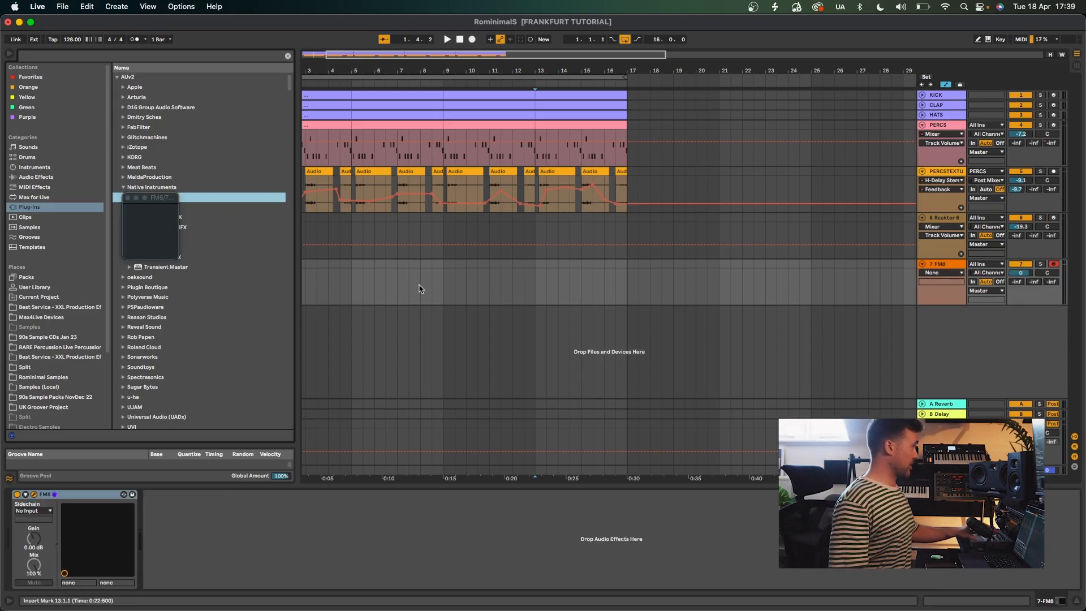
- Filter FM8's sounds by Bass and Sub Bass during playback and load the Basserati preset
key(space)
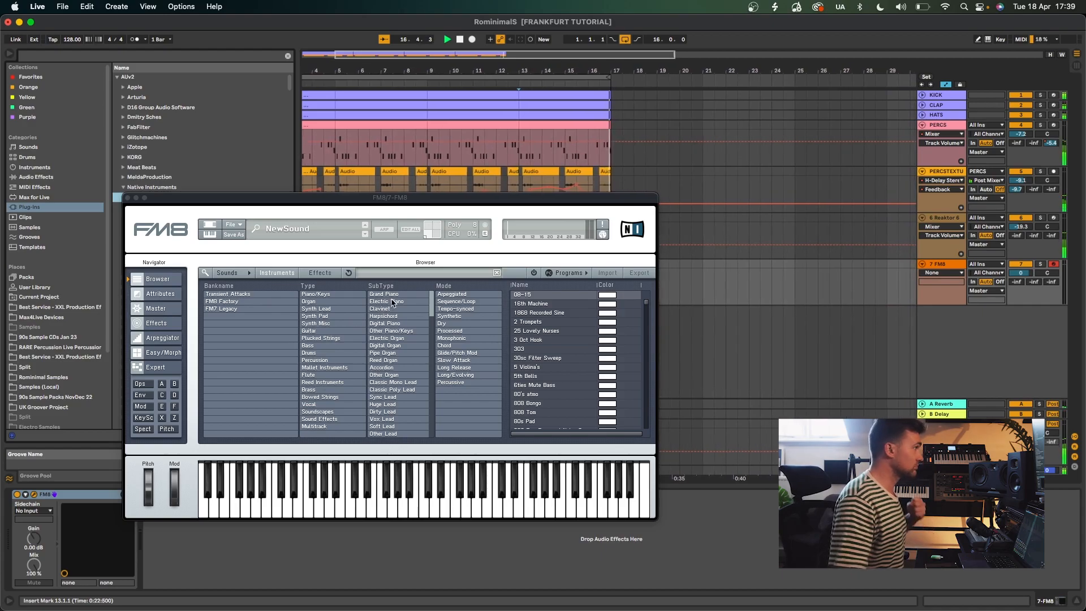
click(331, 345)
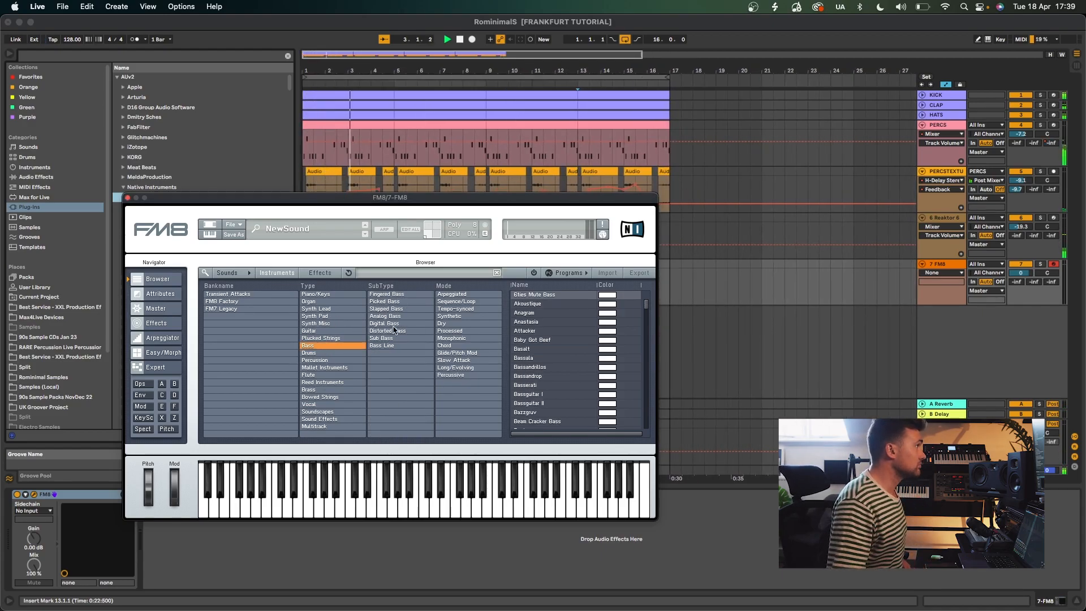
click(383, 338)
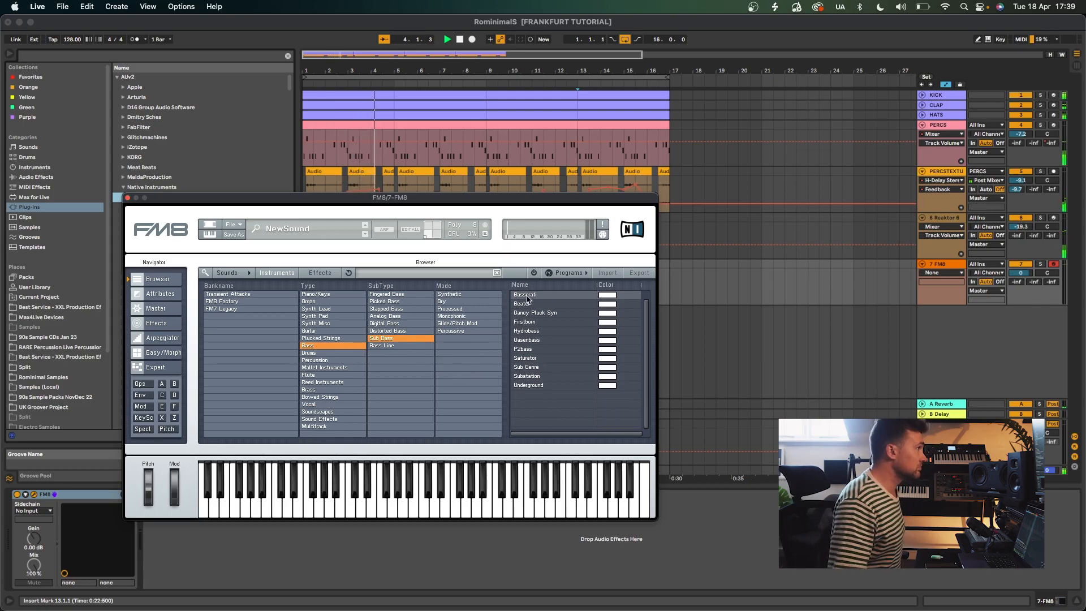
click(526, 295)
- Enable the computer MIDI keyboard and lower its octave range to C1 to D2 while testing bass notes
click(988, 39)
key(g)
key(z)
key(z)
key(d)
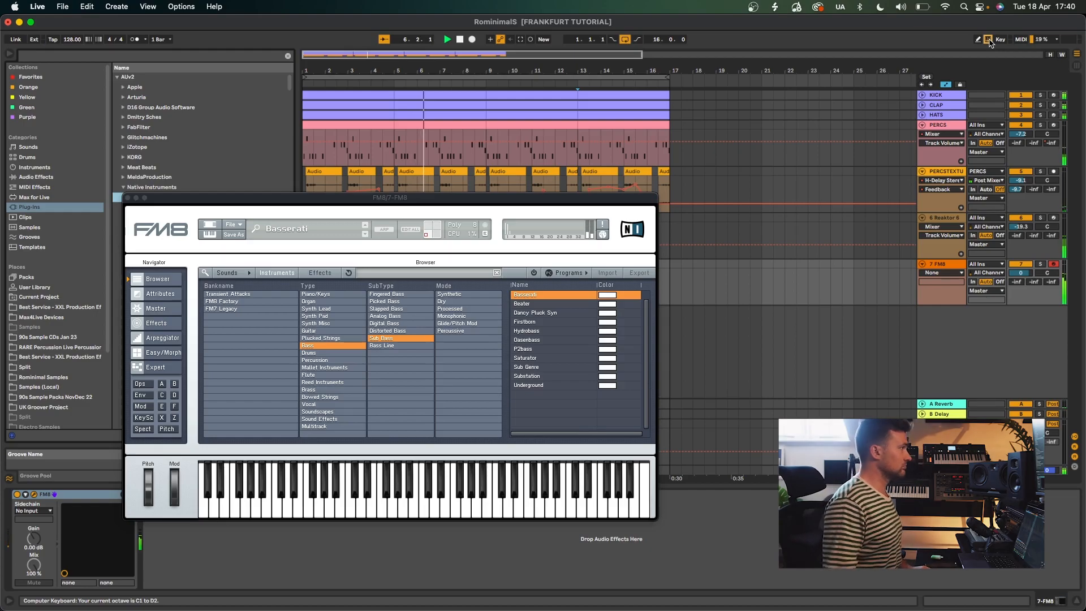
- Play test bass notes with the Basserati preset over the looping groove
key(d)
key(g)
key(g)
key(d)
key(d)
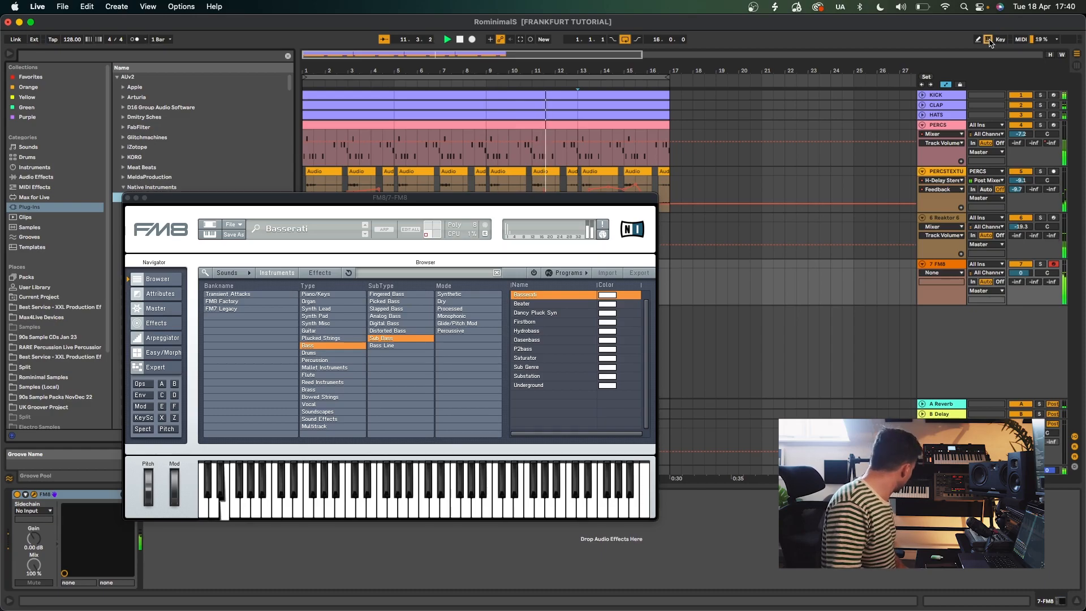
key(d)
key(h)
key(d)
key(d)
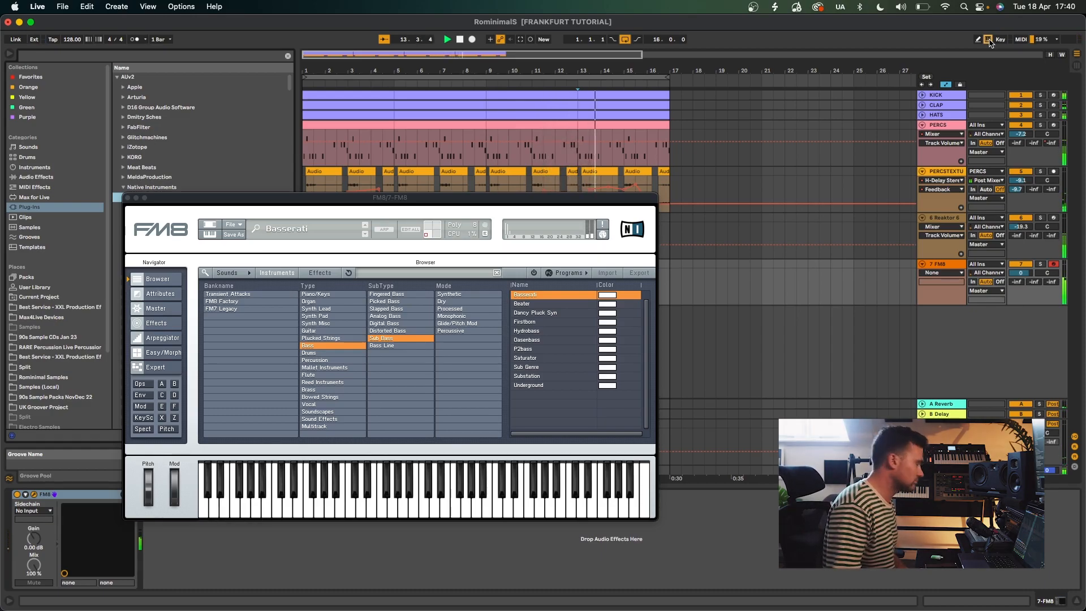
key(d)
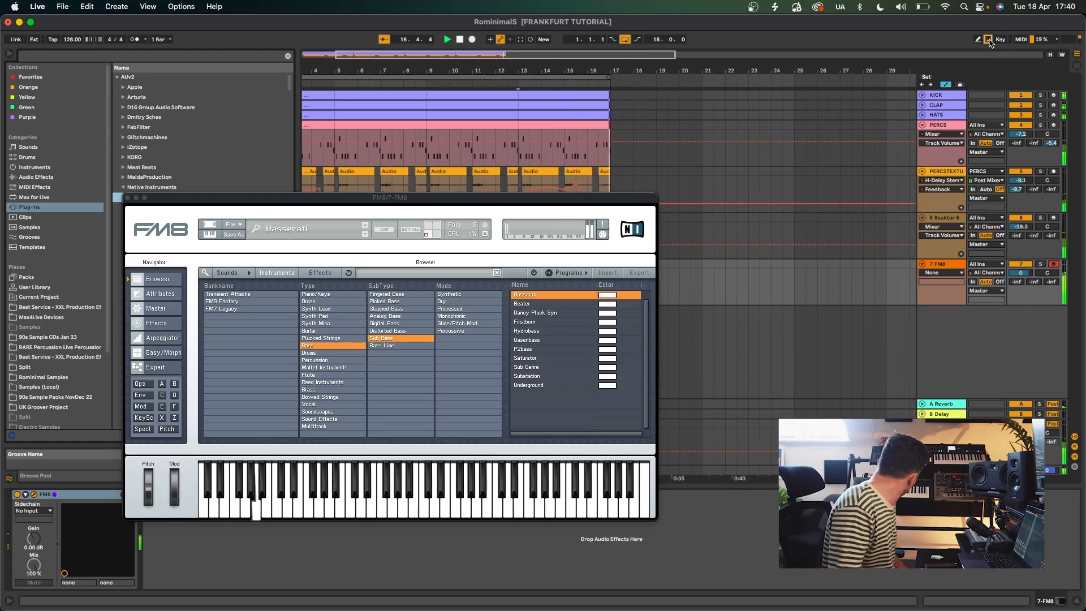
key(d)
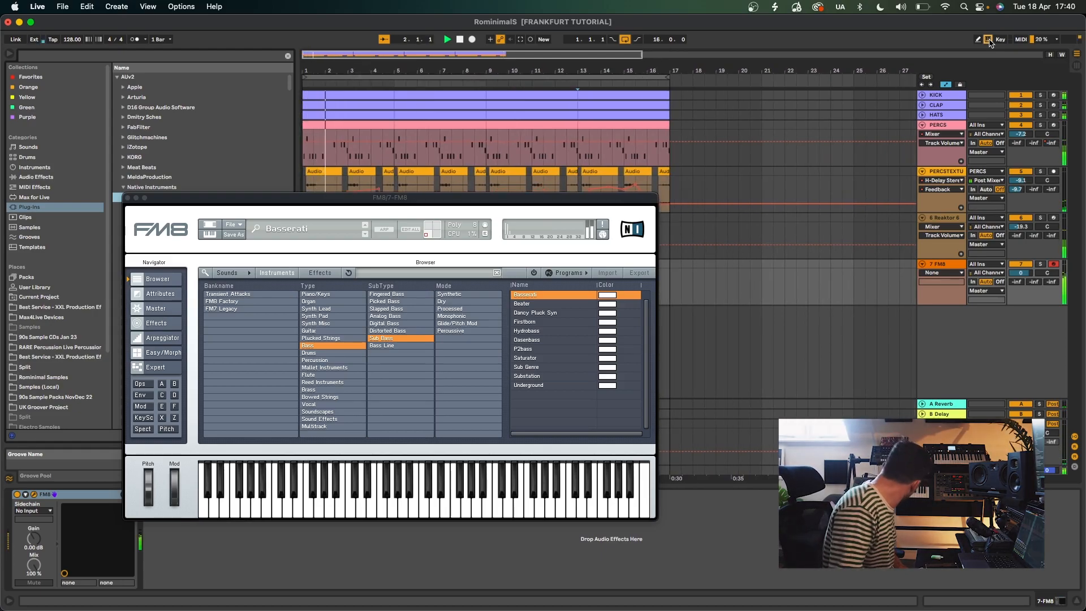
key(d)
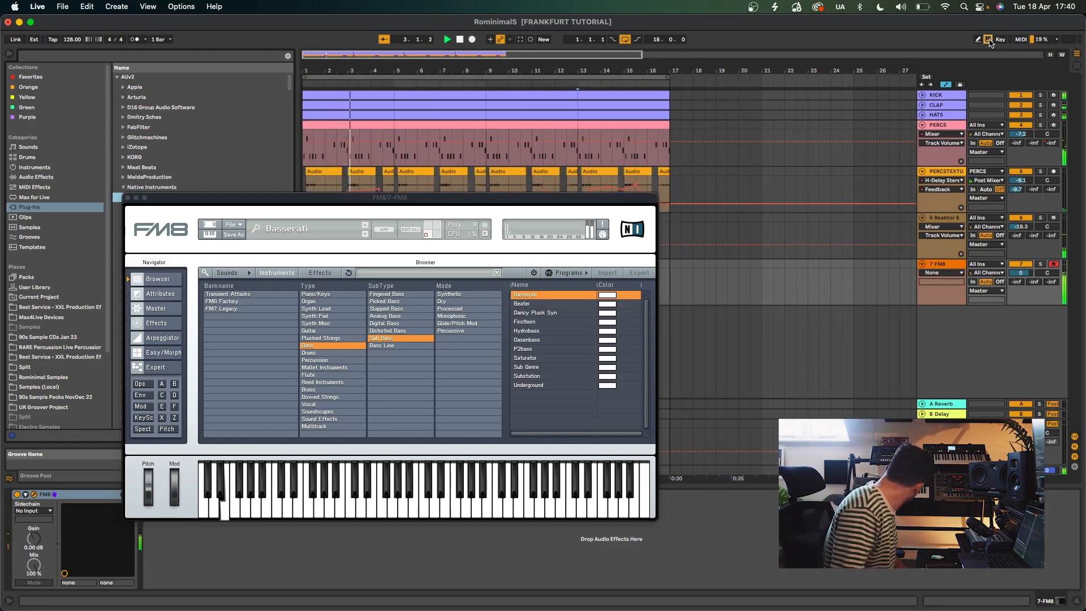
key(d)
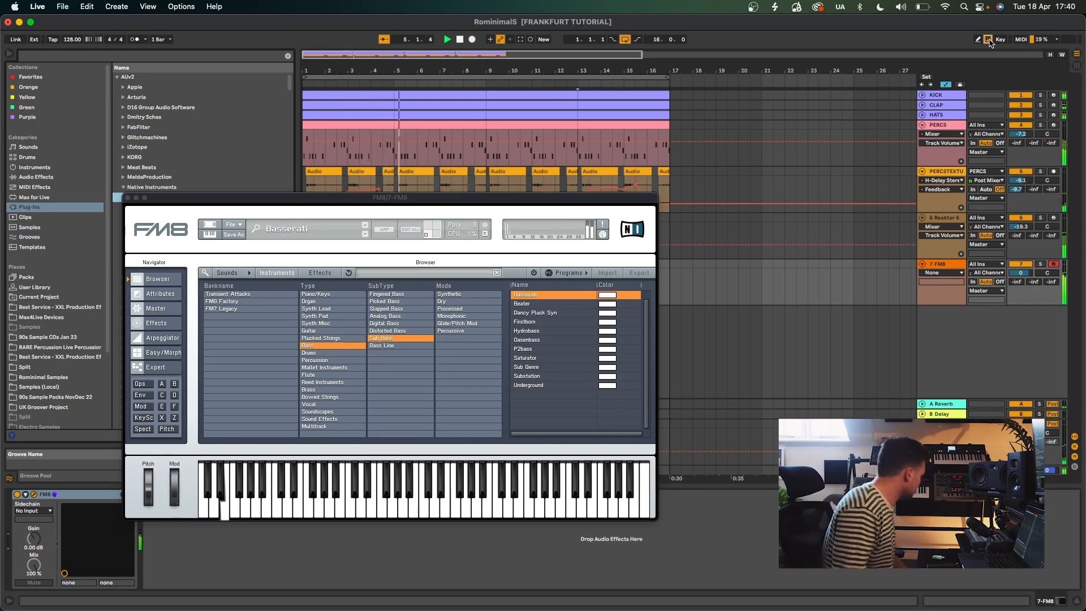
key(d)
- Browse FM8's sub bass presets from Beater through Dasenbass and raise the computer MIDI keyboard's octave range to C2 to D3
click(546, 304)
click(546, 314)
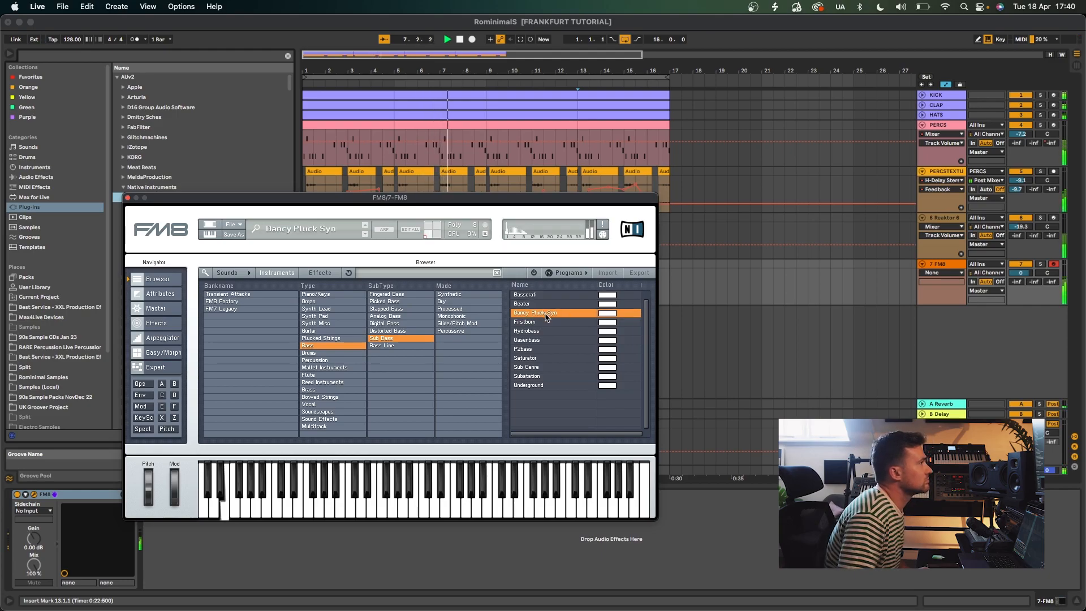
click(547, 323)
click(544, 332)
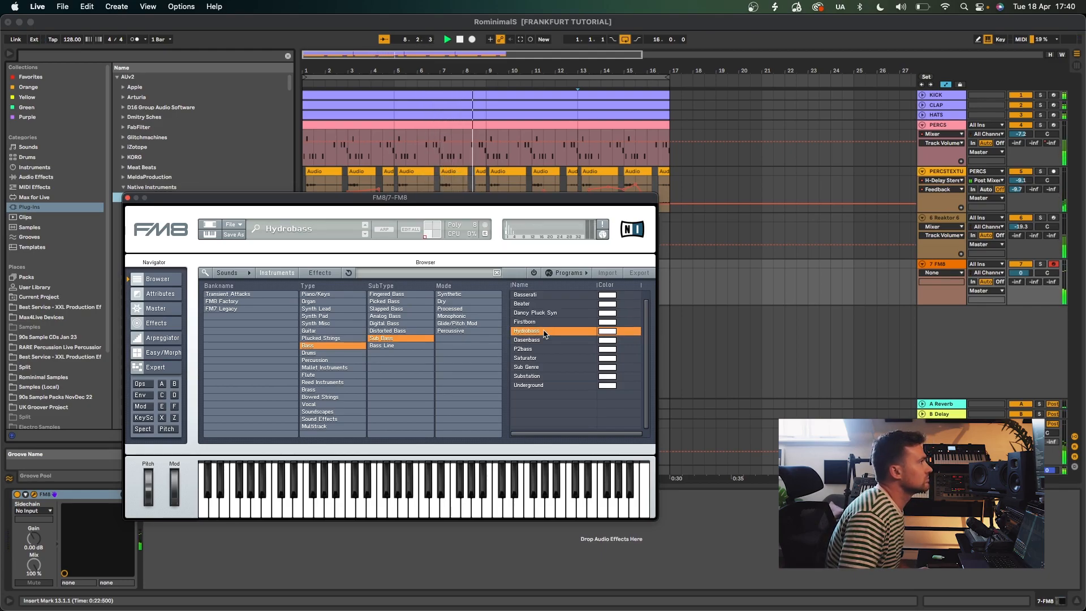
click(544, 340)
key(x)
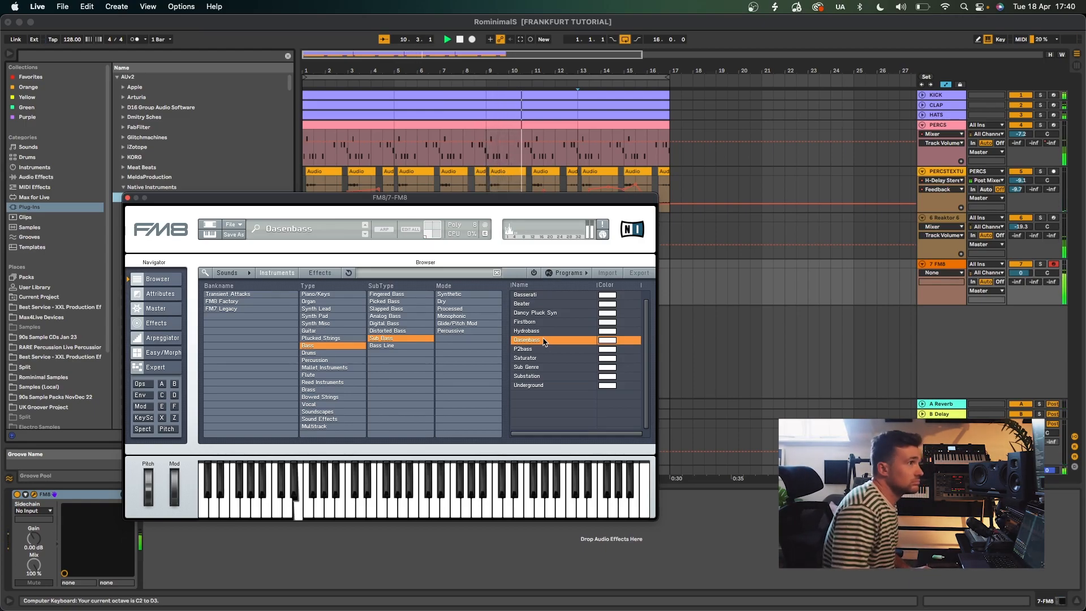
- Lower the FM8 track's volume to -7.4 dB and play test bass phrases with the Dasenbass preset
drag(1021, 273, 1021, 281)
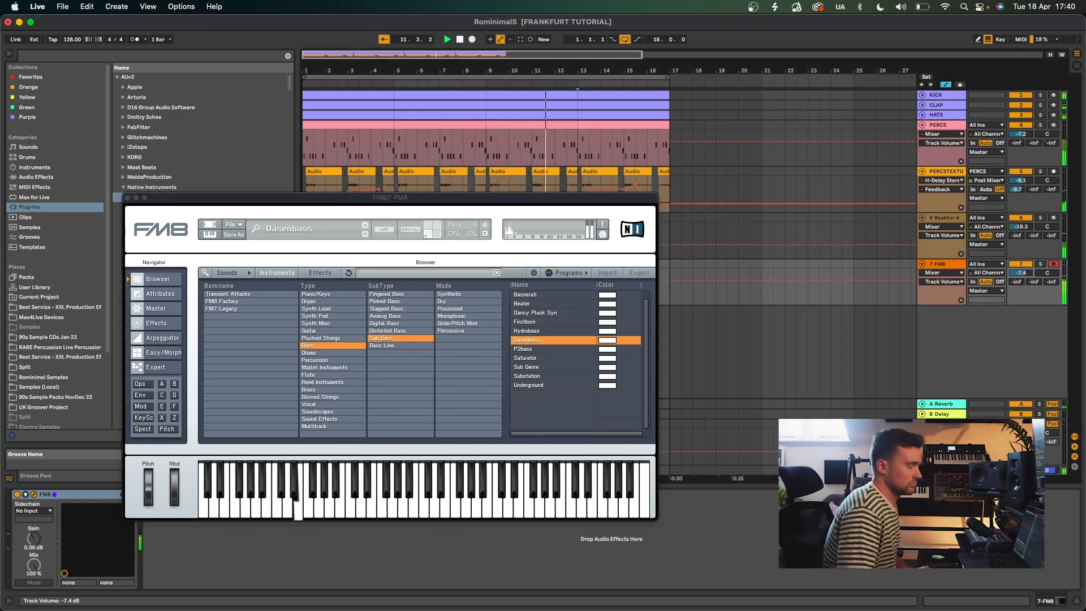
key(d)
key(j)
key(h)
key(d)
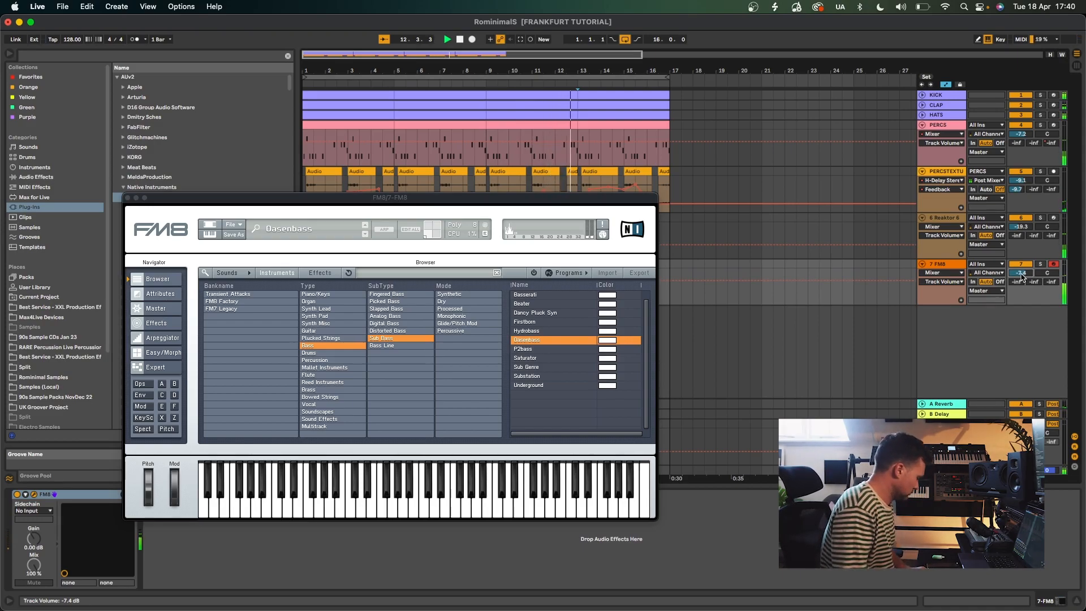
key(d)
key(j)
key(d)
key(d)
key(g)
key(d)
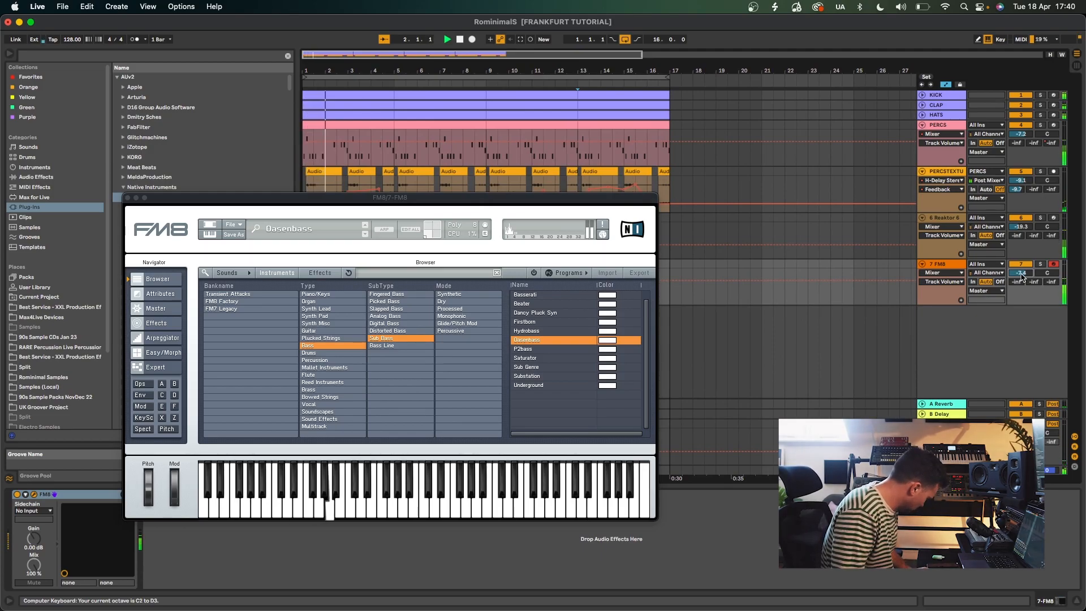
- Try the presets from P2bass through Underground and test bass notes with the keyboard octave range at C3 to D4
click(543, 349)
click(552, 358)
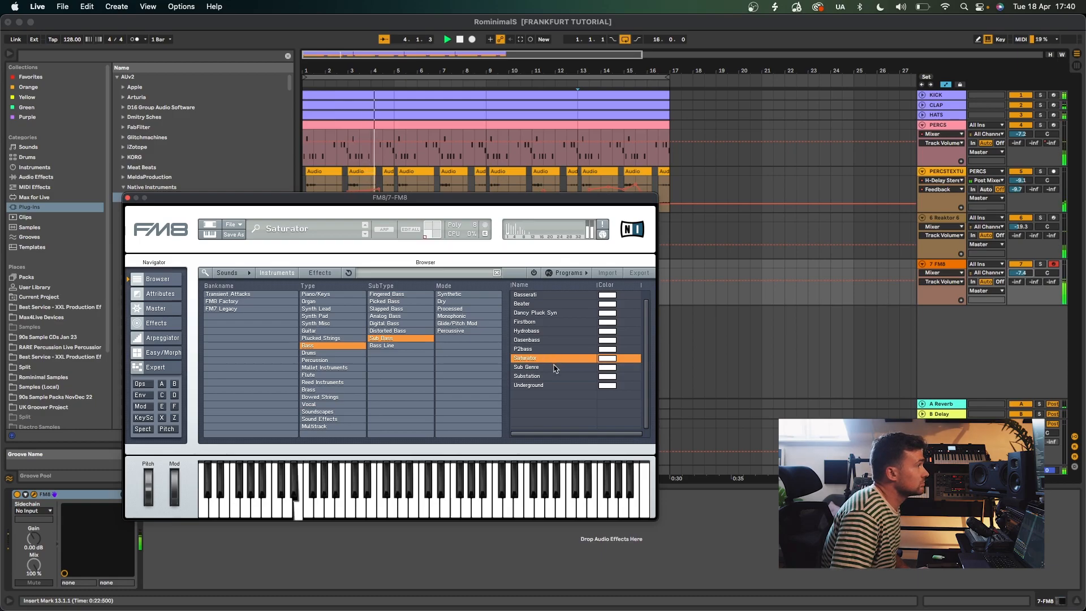
click(554, 368)
click(555, 376)
click(555, 386)
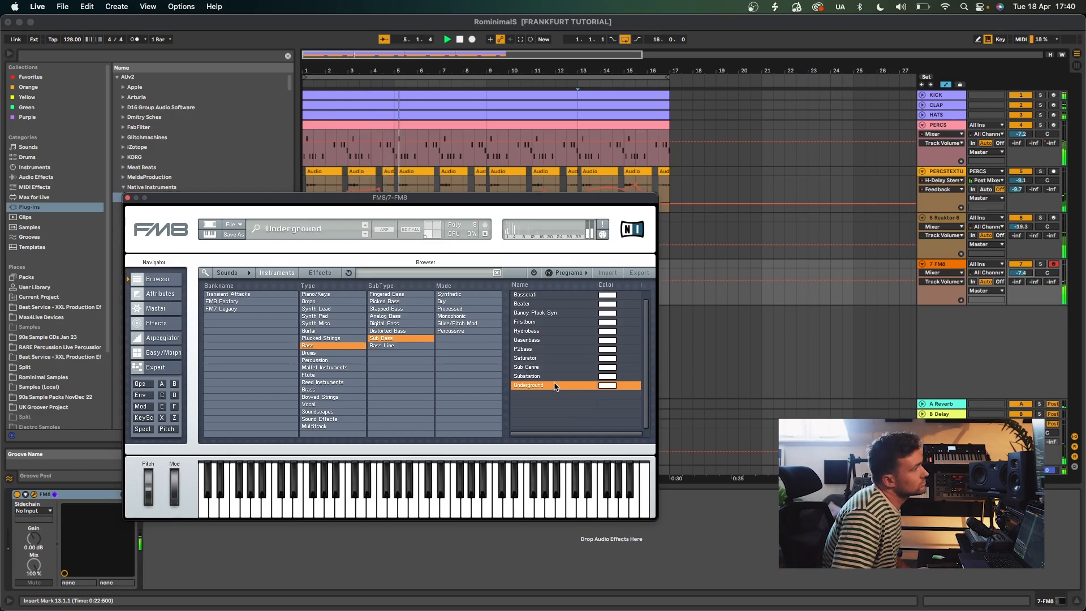
key(x)
key(d)
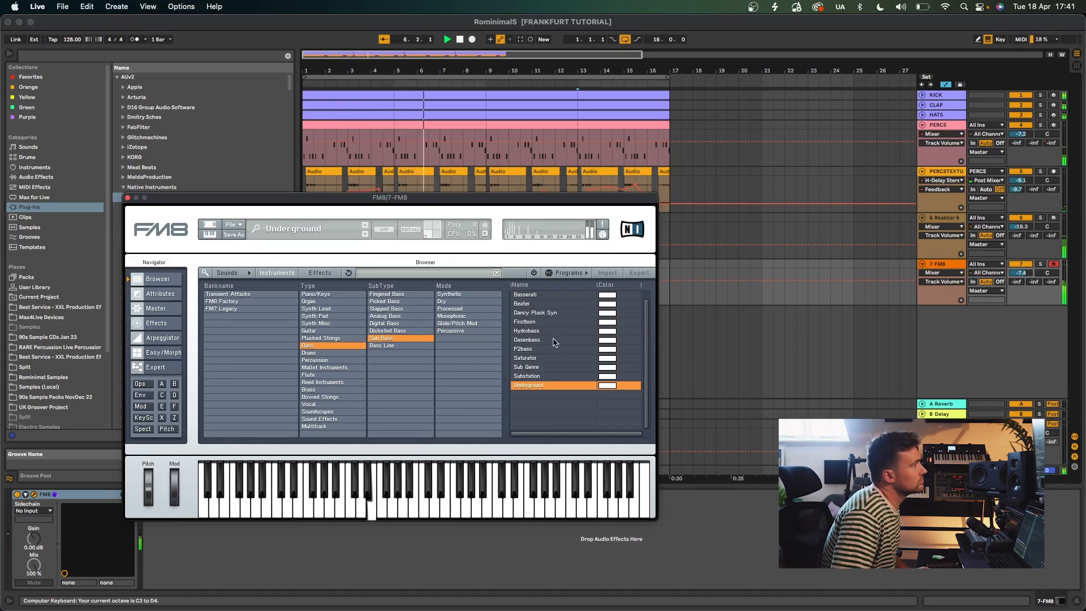
key(d)
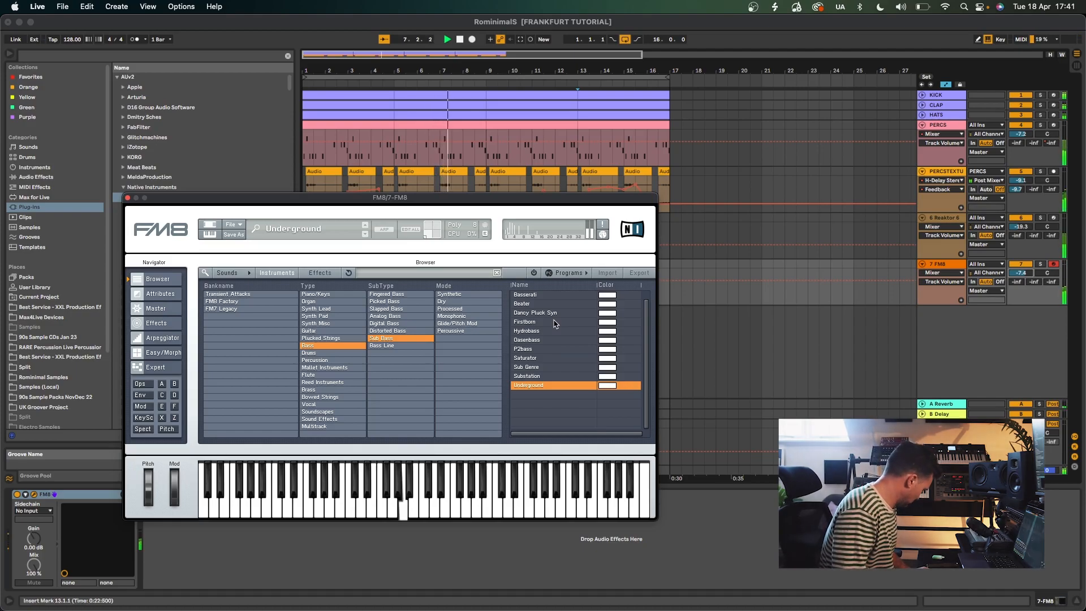
- Reload the Basserati preset, return the keyboard octave range to C2 to D3 and play bass phrases over the groove
click(537, 295)
key(z)
key(d)
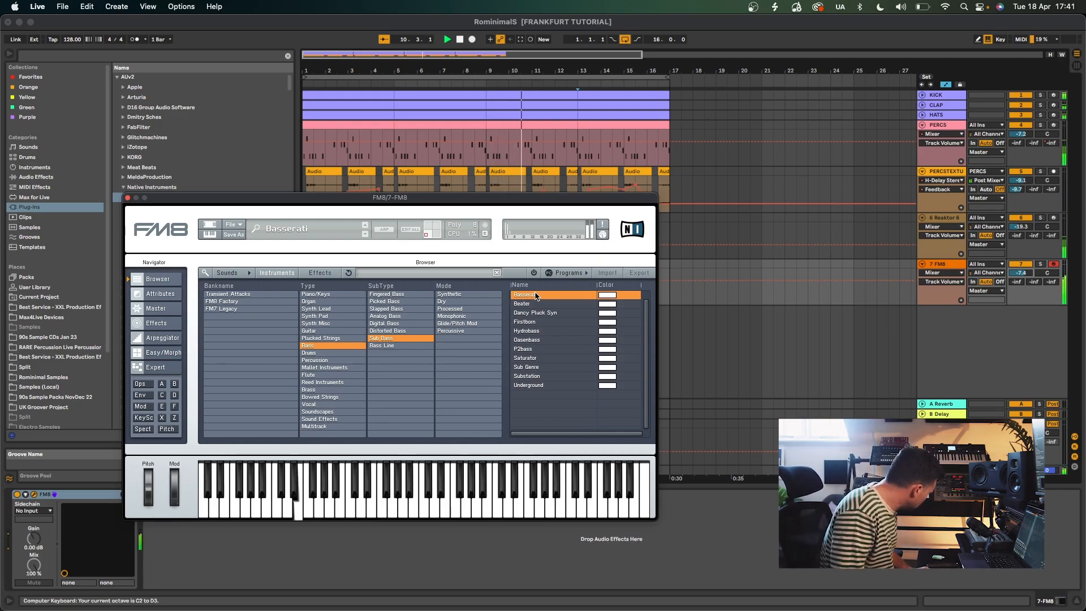
key(h)
key(d)
key(d)
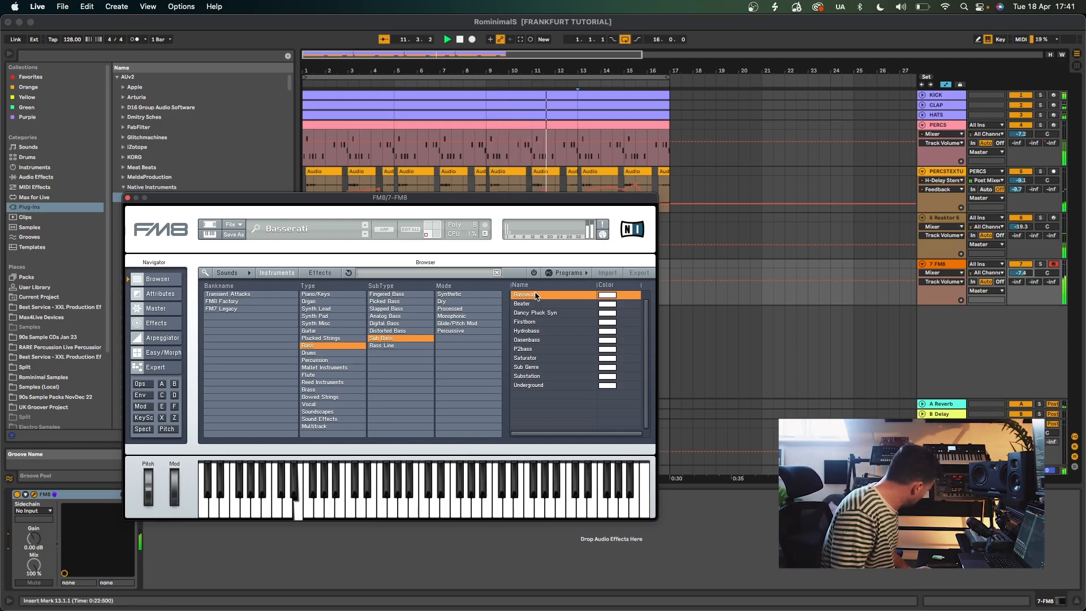
key(g)
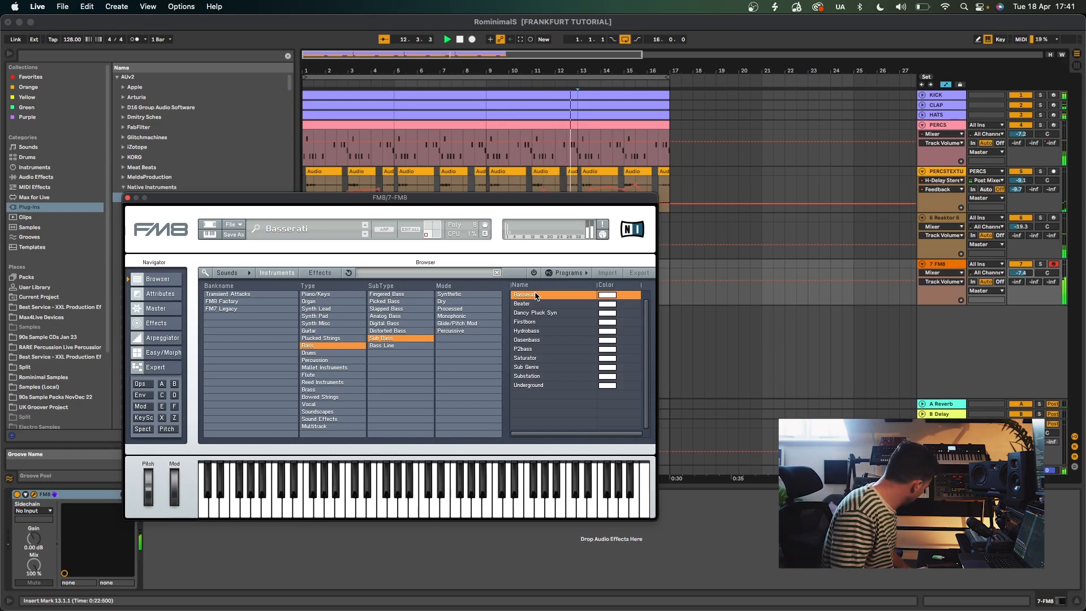
key(d)
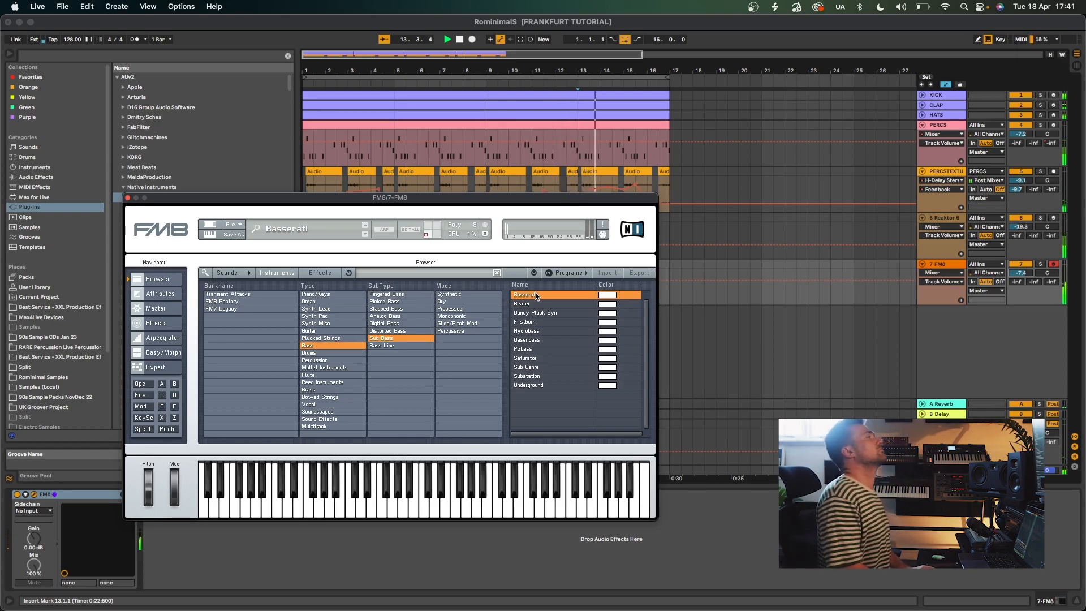
key(d)
key(d)
key(d)
key(d)
key(d)
key(a)
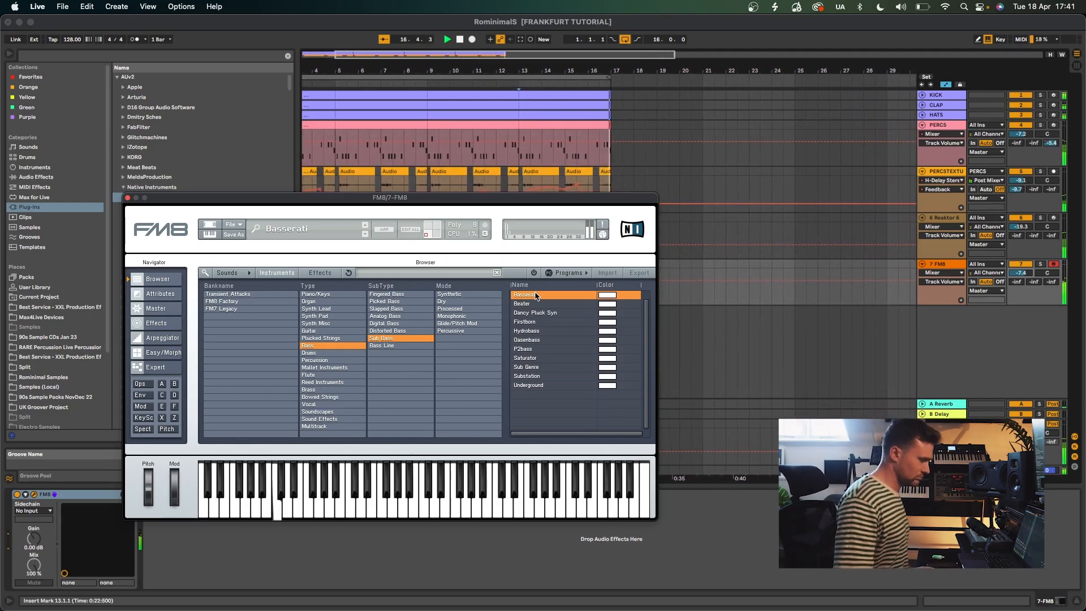
key(s)
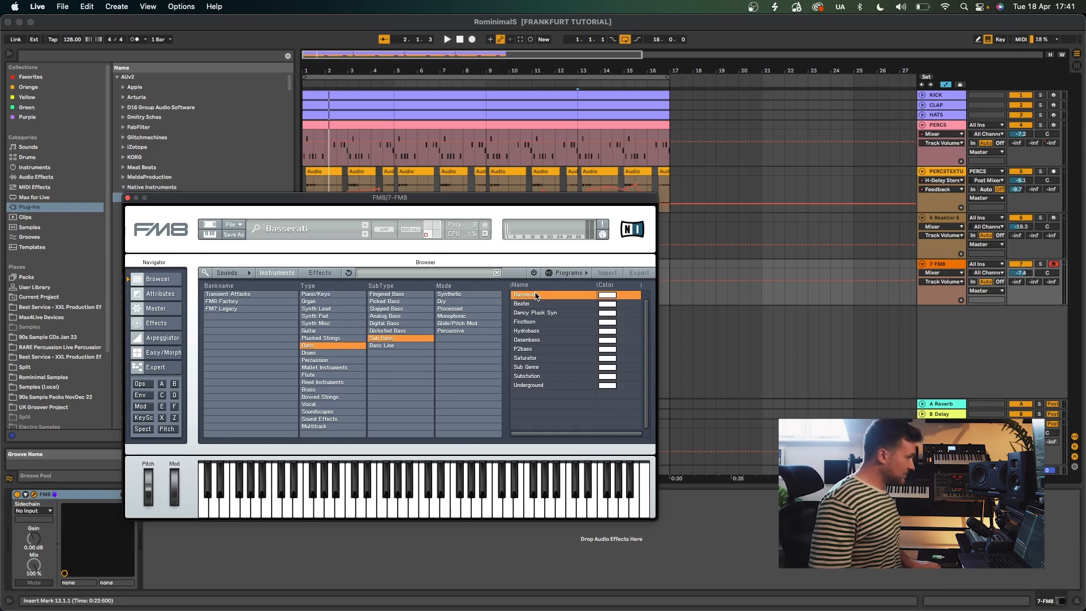
- Switch to Chrome and listen to several passages of the Arapu @ SW 28 mix on SoundCloud as a bass reference
key(super+Tab)
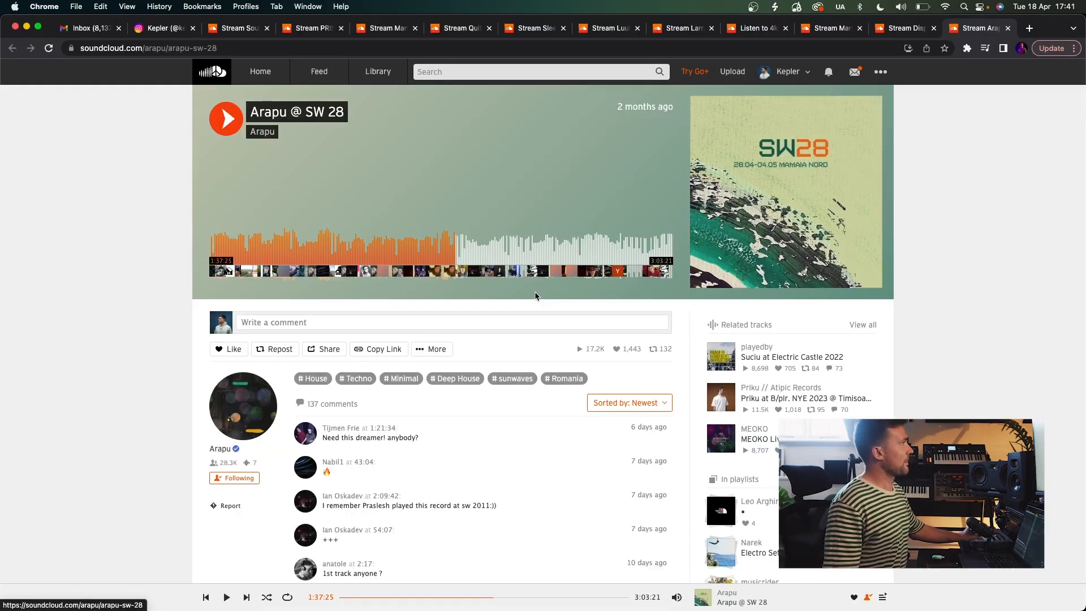
key(space)
click(463, 252)
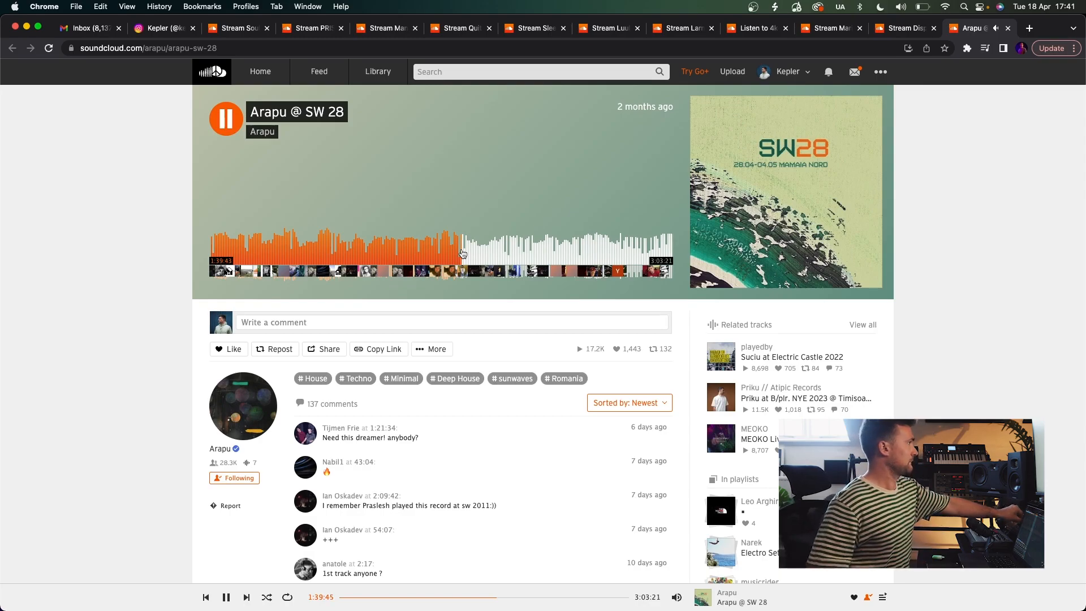
click(497, 252)
click(516, 253)
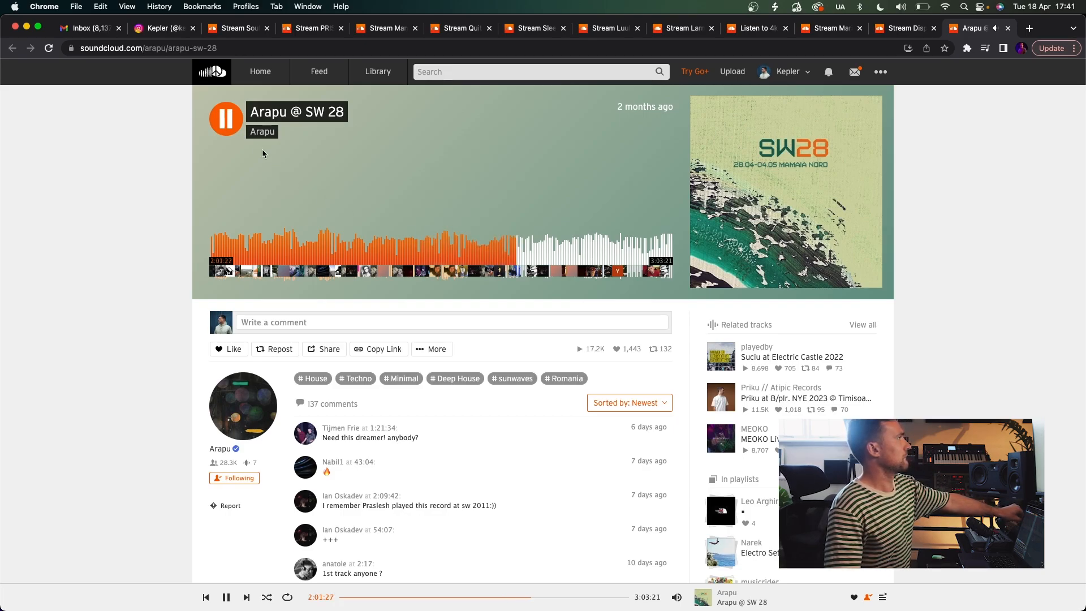
click(228, 128)
- Return to Ableton Live, start playback and test Basserati bass notes in different octaves
key(super+Tab)
key(space)
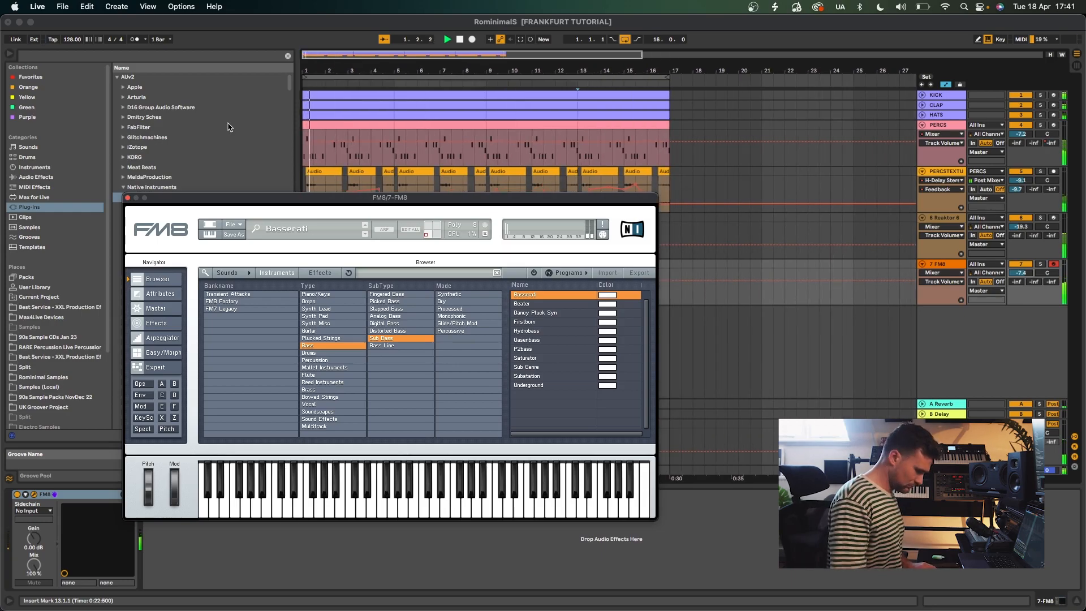
key(g)
key(d)
key(h)
key(j)
key(d)
key(z)
key(d)
key(x)
key(d)
- Compare the Beater and Basserati presets and set the FM8 track's volume to -6.9 dB
click(547, 304)
key(d)
key(d)
click(550, 294)
key(d)
key(d)
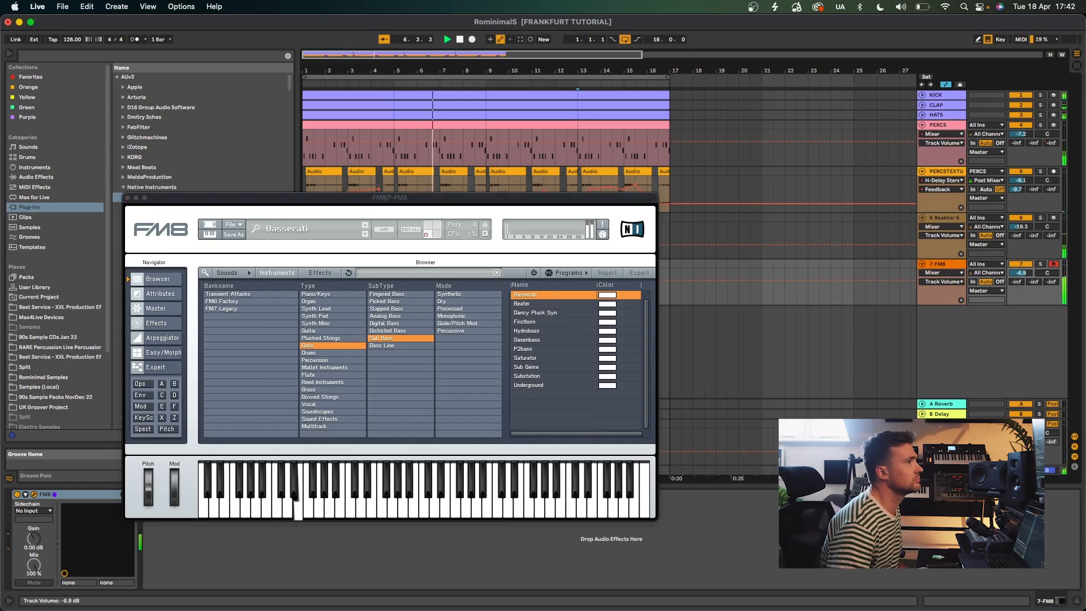
key(d)
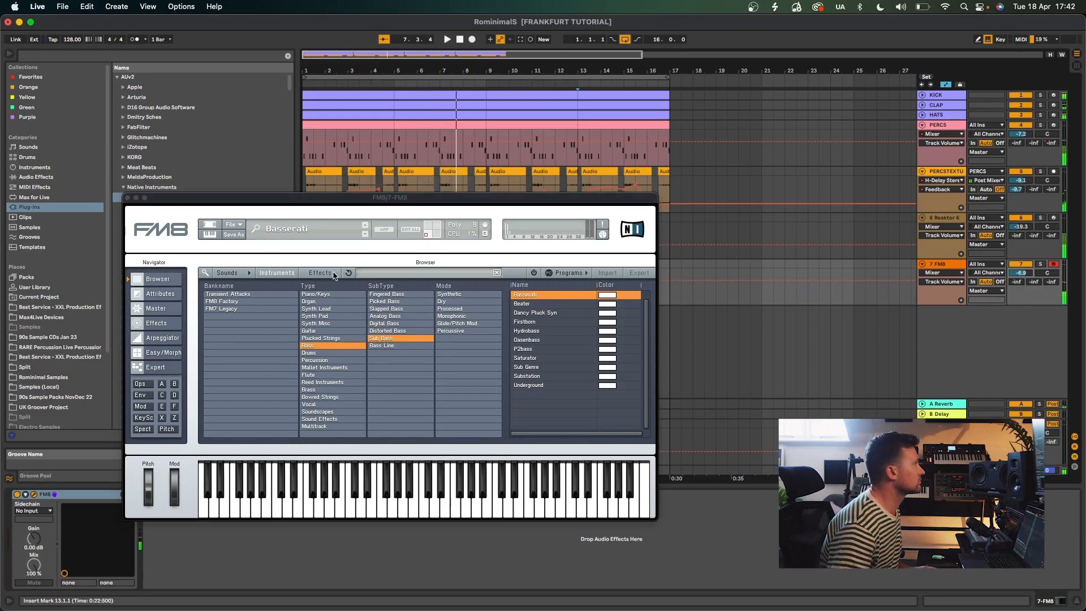
- Close the FM8 window, replace the instrument with Reaktor 6 and load the Monark ensemble in it
click(129, 198)
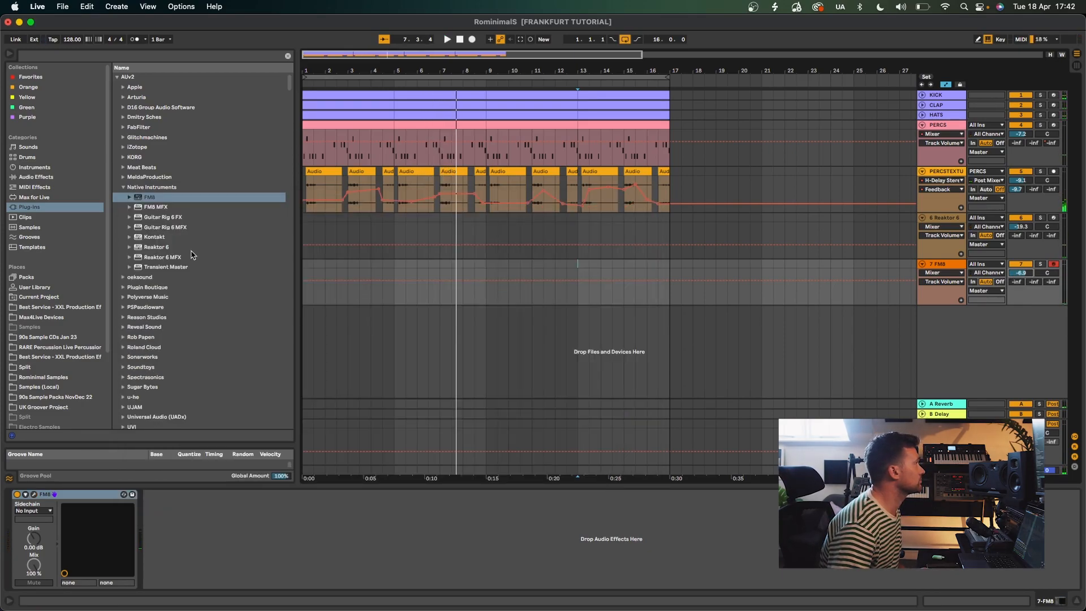
double_click(173, 249)
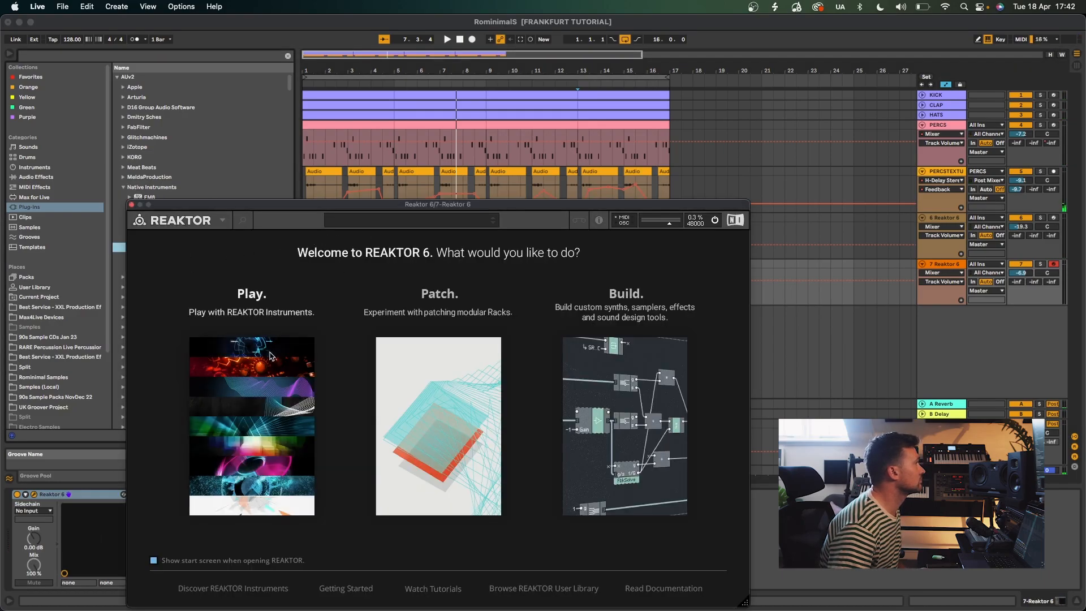
click(271, 356)
click(137, 281)
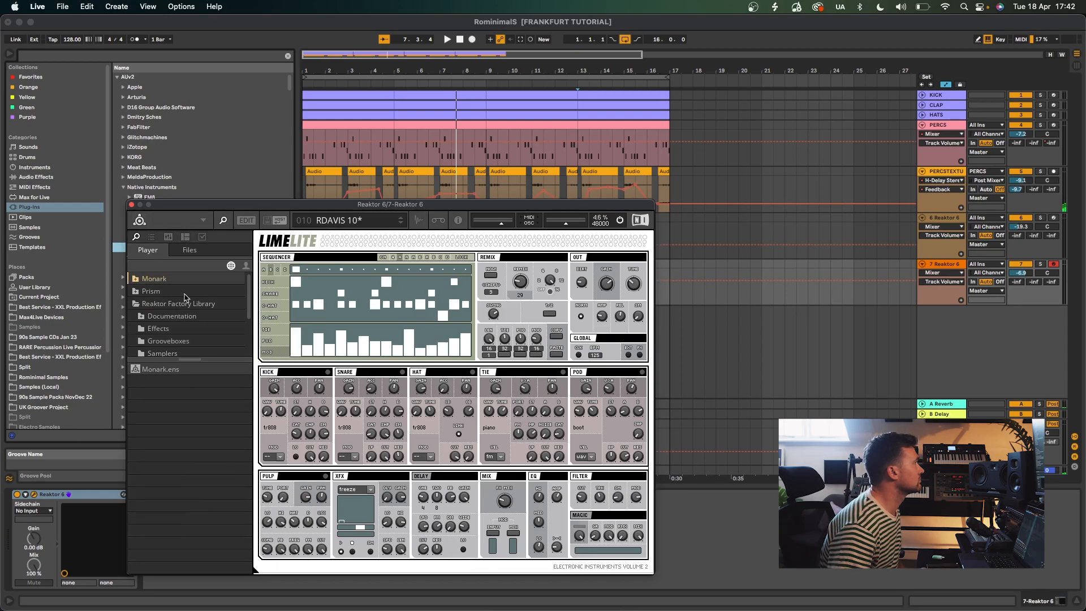
double_click(154, 371)
click(565, 253)
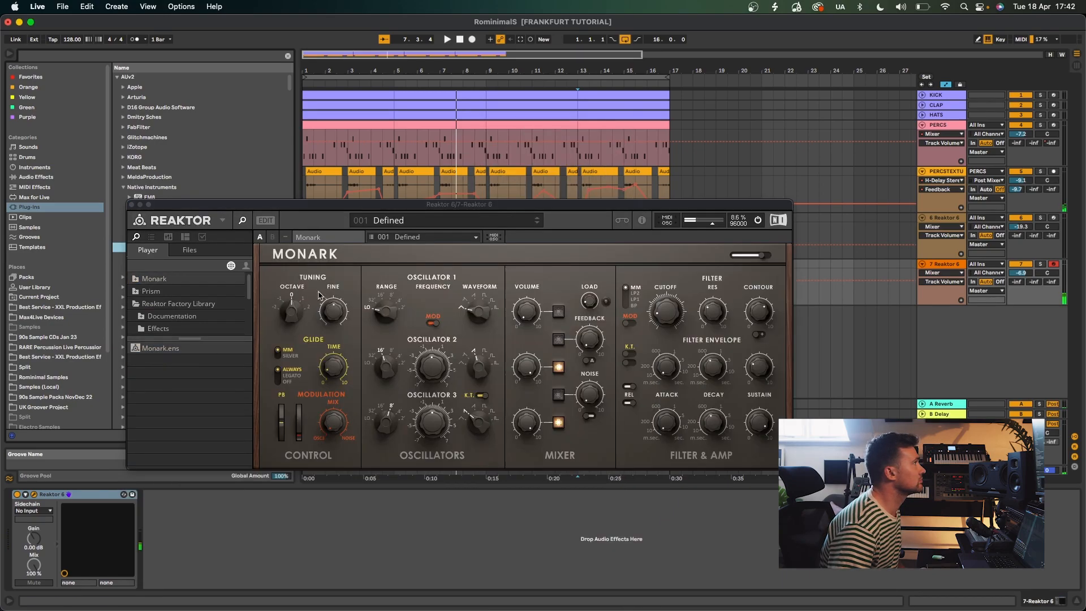
- Load Monark's Dutch Sub bass preset, adjust its filter cutoff and set the track's volume to -11.5 dB for playback
click(413, 222)
mouse_move(426, 225)
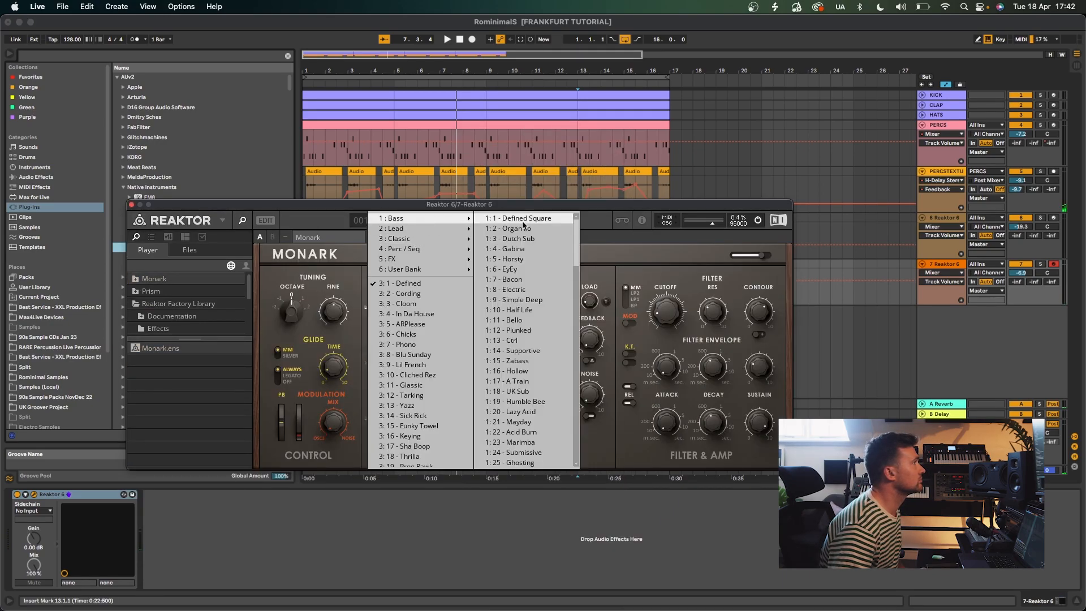
click(534, 229)
drag(664, 312, 663, 356)
drag(1020, 281, 1021, 277)
click(550, 224)
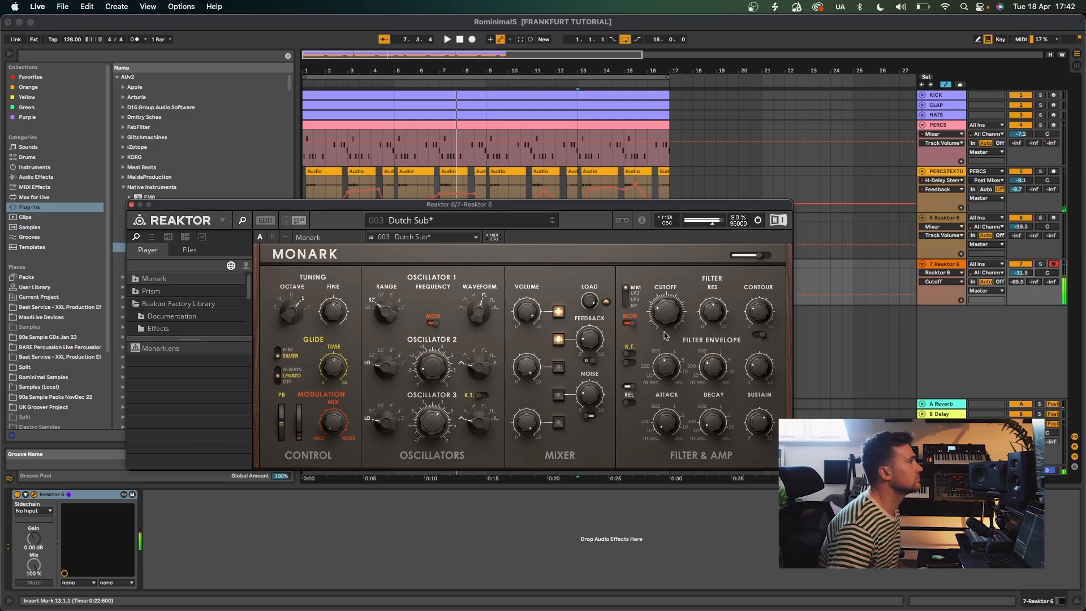
key(space)
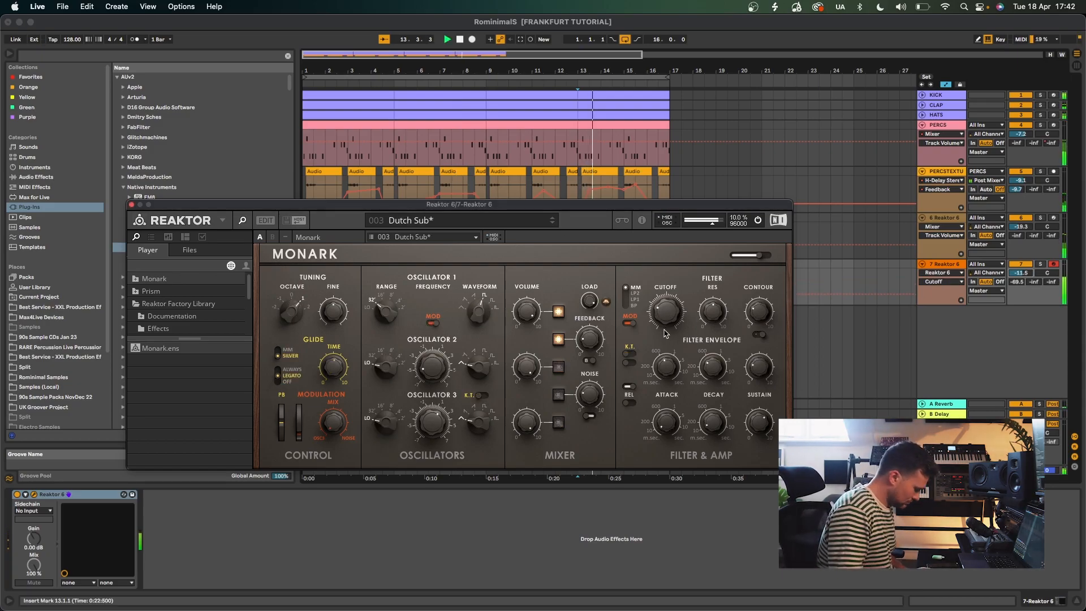
- Audition the Monark presets Gabina, Horsty and Bacon, trying notes in different octaves, and load Simple Deep
key(z)
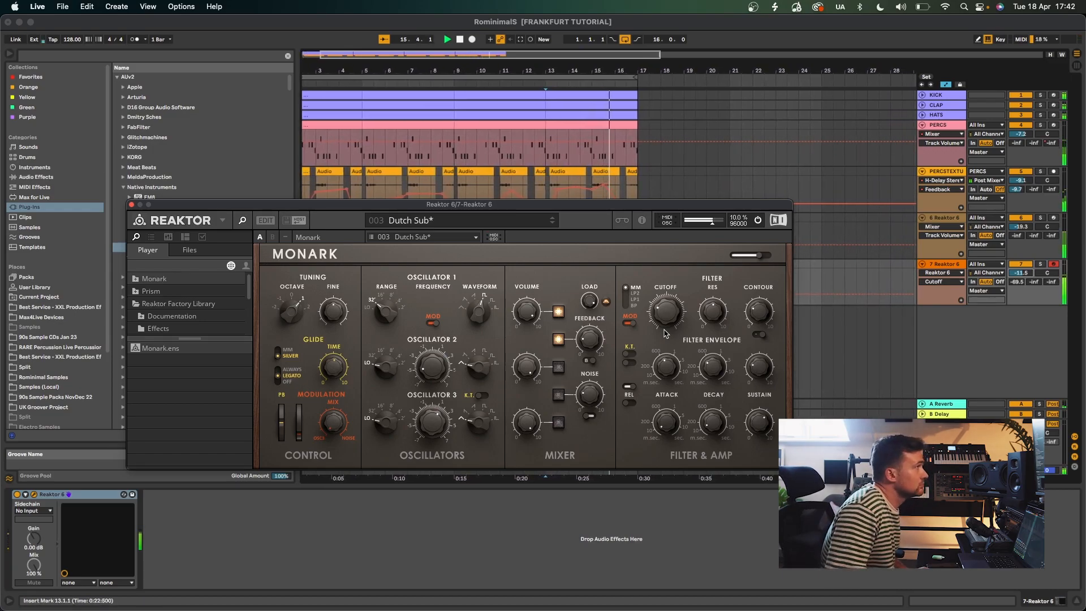
click(553, 223)
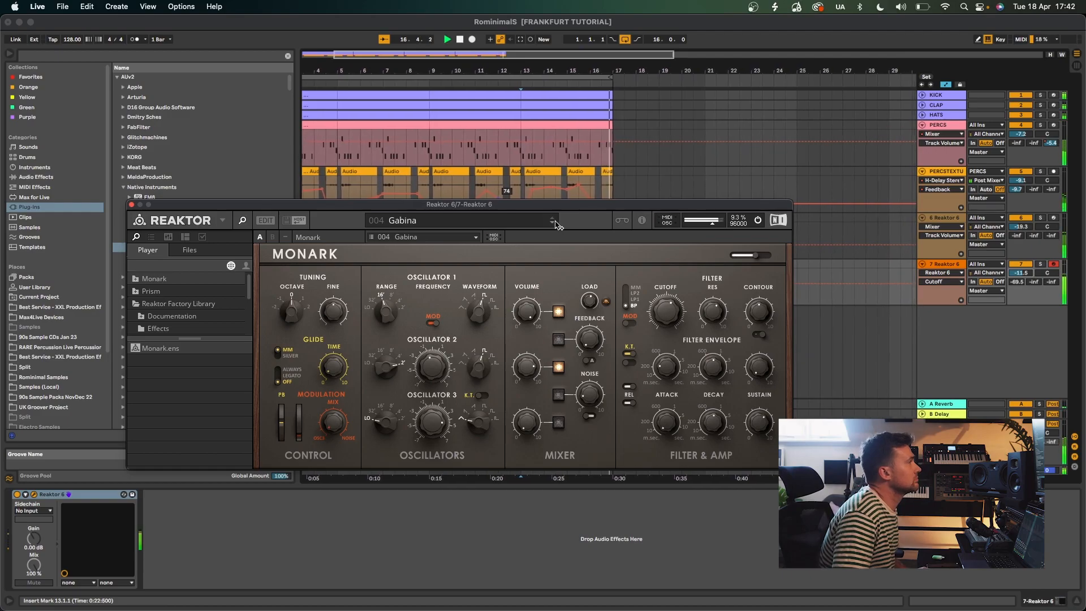
click(553, 222)
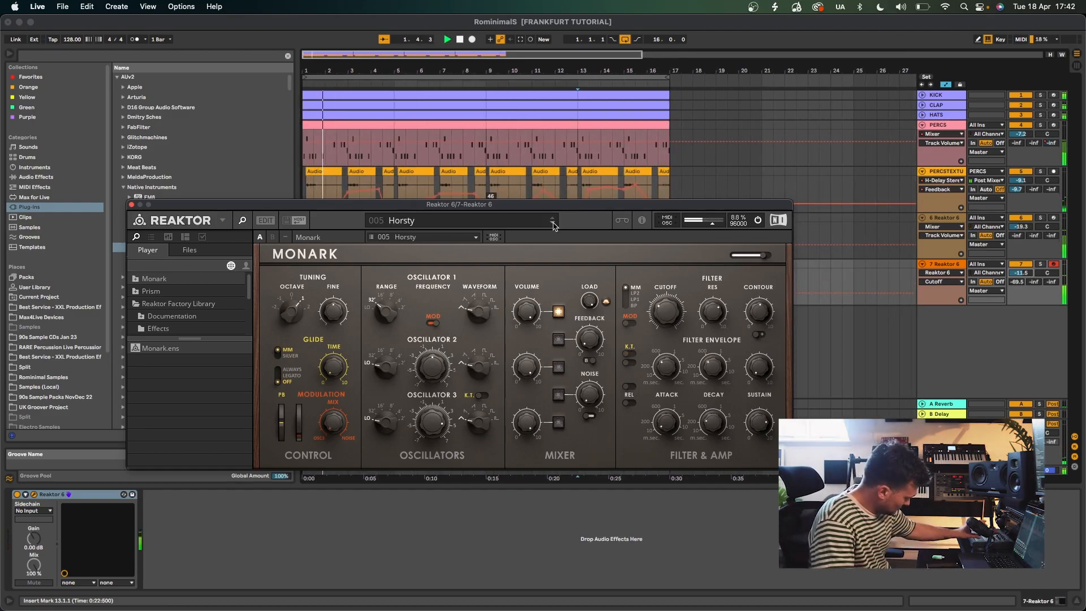
click(552, 224)
click(553, 224)
key(z)
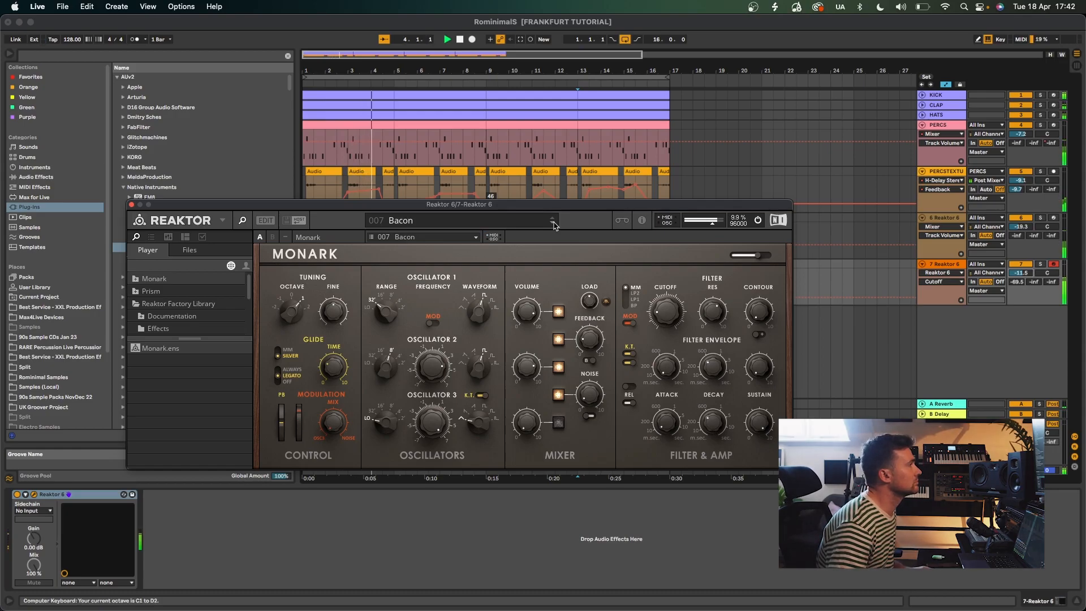
click(554, 224)
click(553, 224)
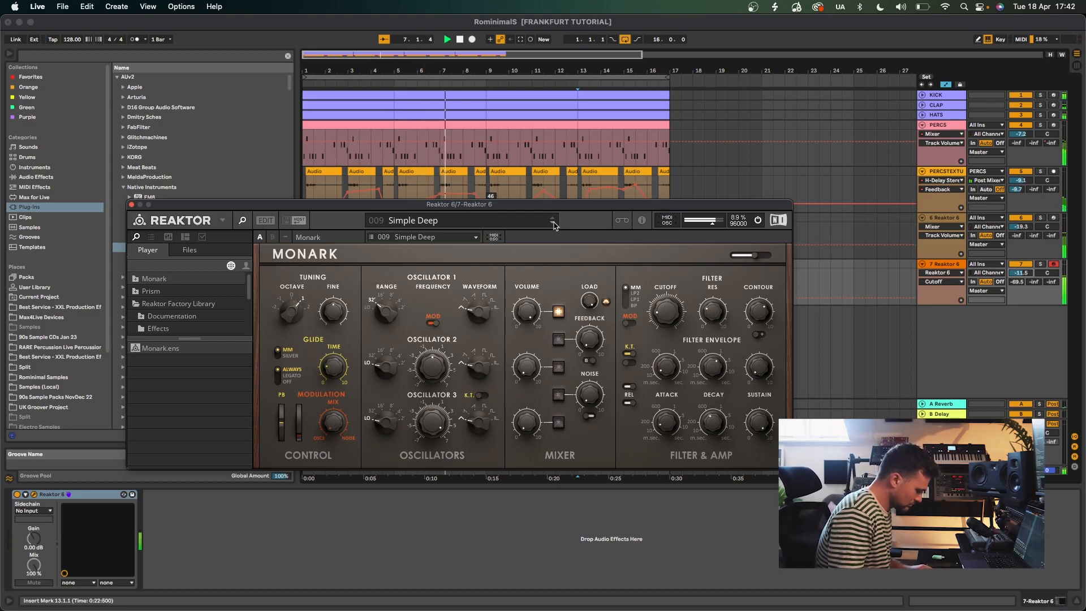
- Set the bass track's volume to -9.4 dB, adjust Monark's amp sustain and close its window for playback
drag(1017, 275, 1017, 268)
drag(753, 420, 749, 481)
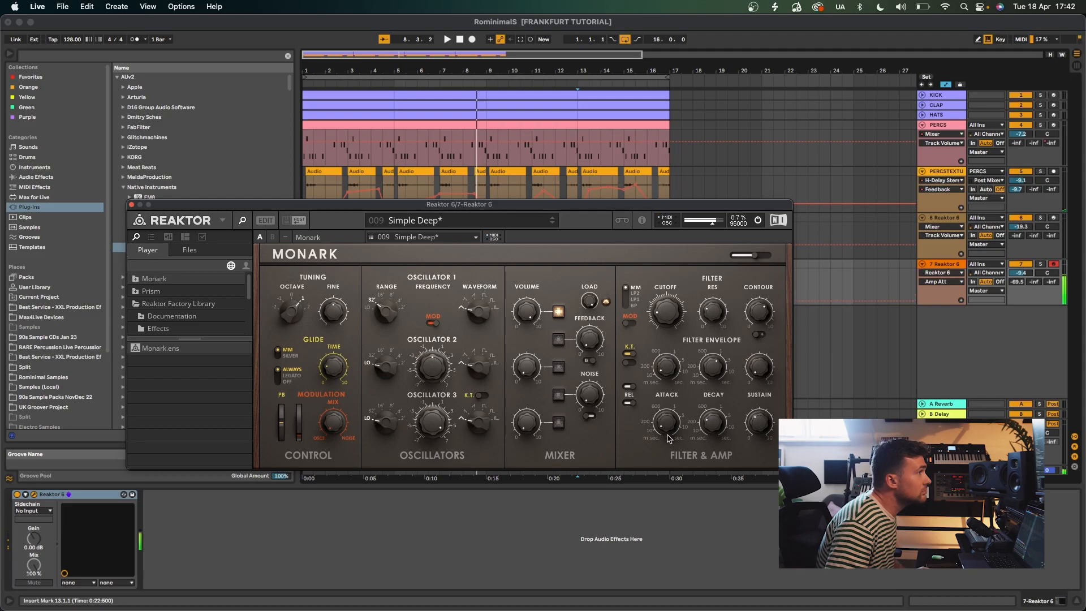
key(z)
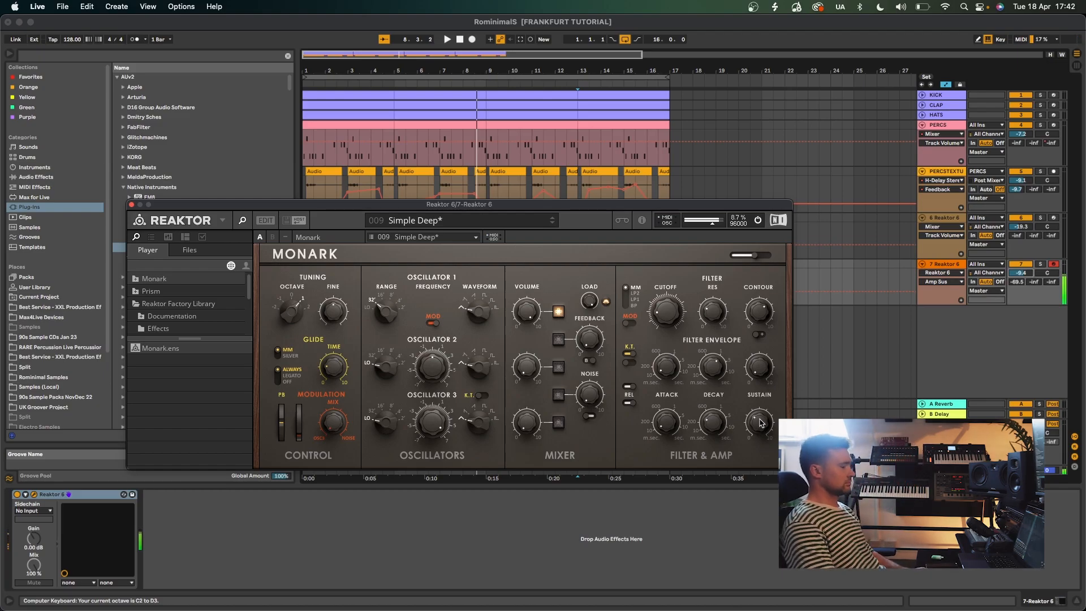
click(131, 204)
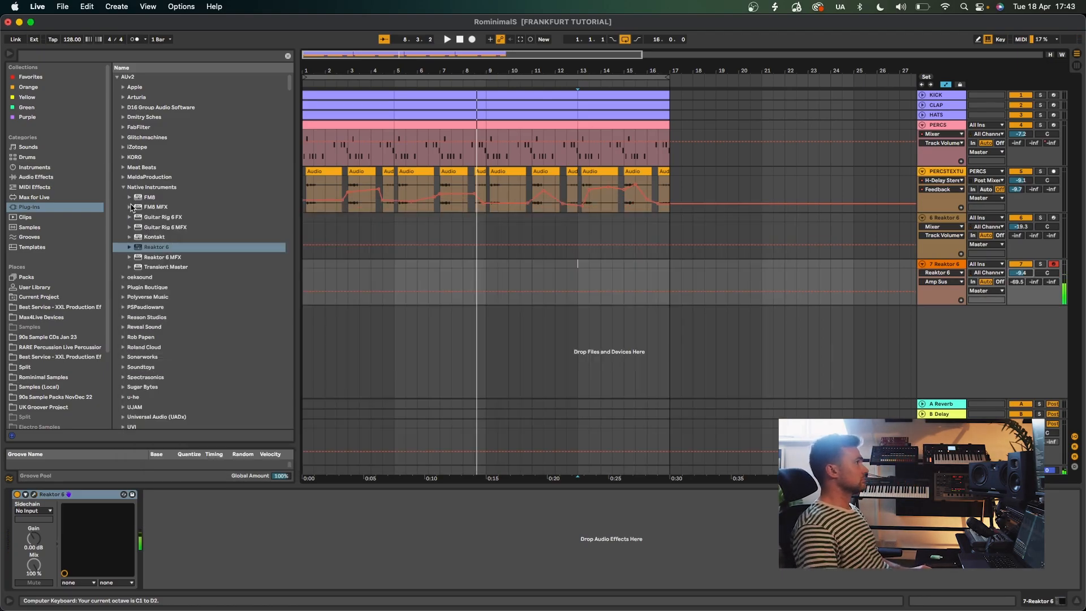
key(space)
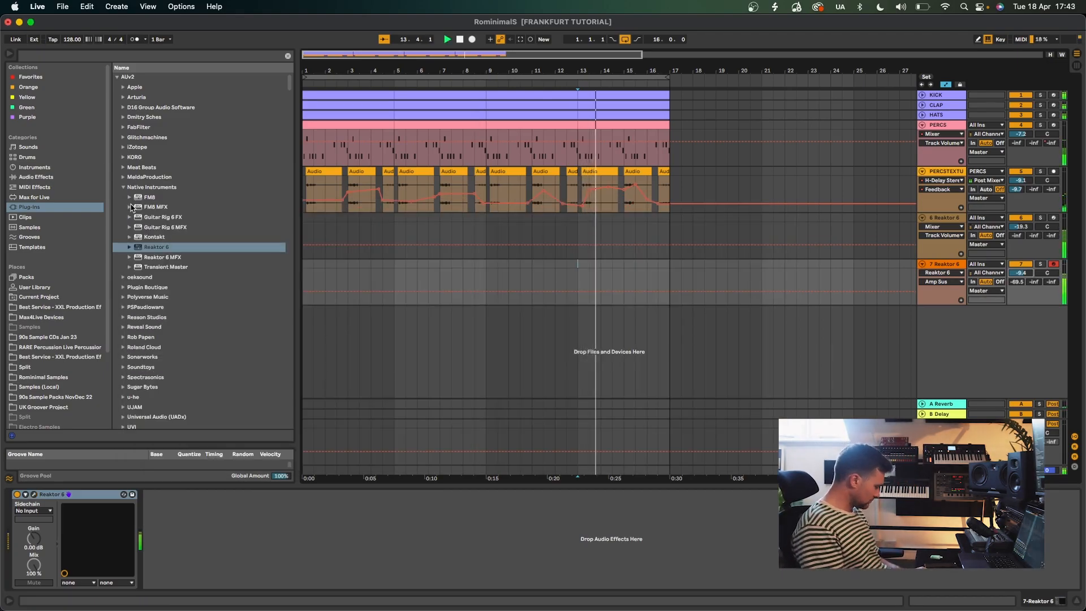
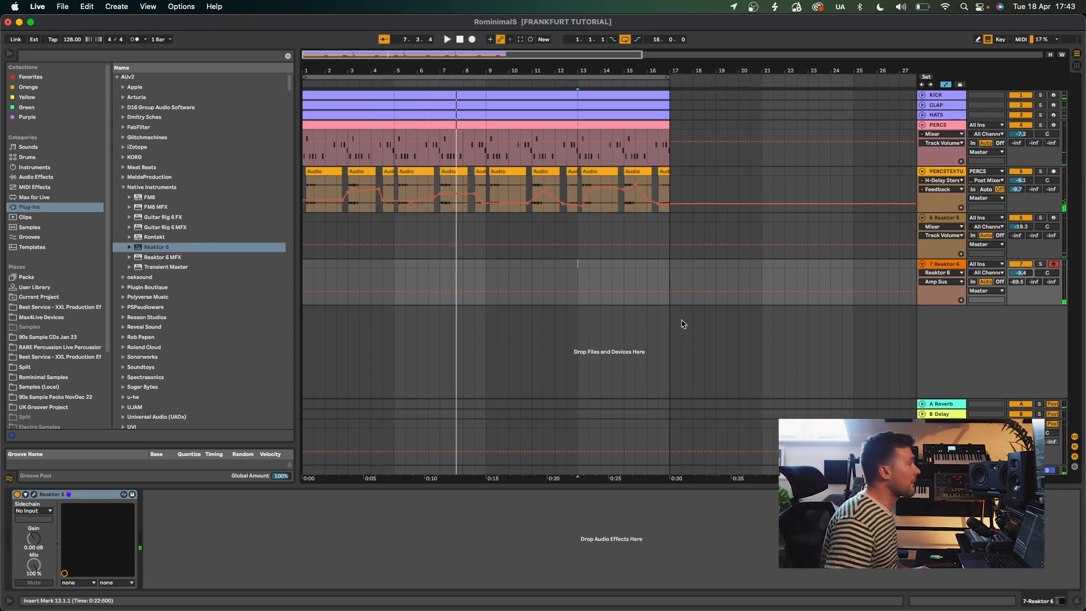
- Insert the STING!64 by SKINNERBOX pattern generator before Reaktor 6 on the bass track and start playback
click(45, 317)
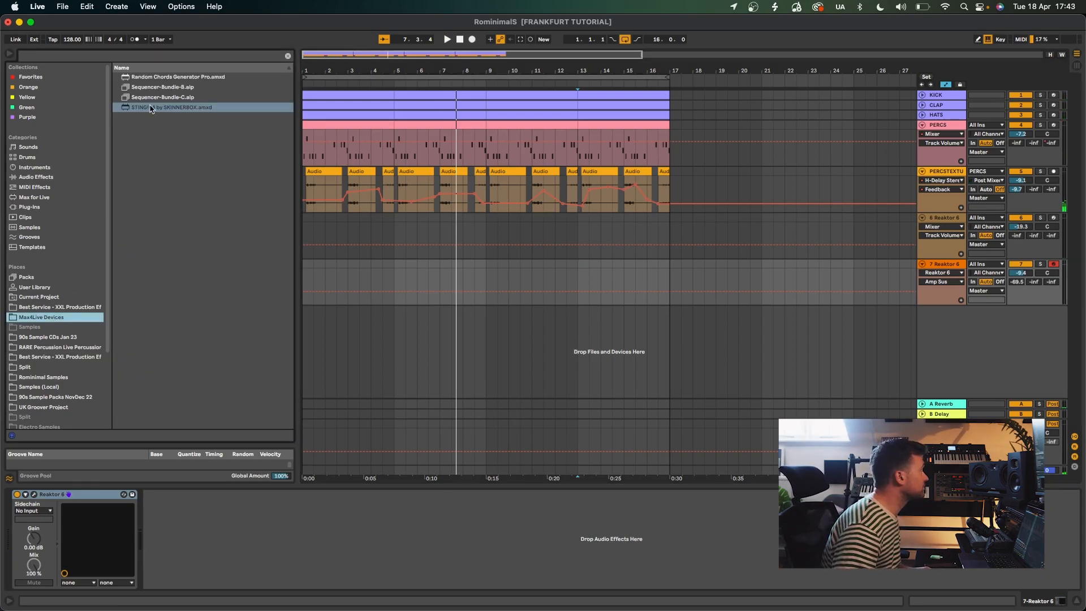
drag(152, 109, 116, 541)
key(space)
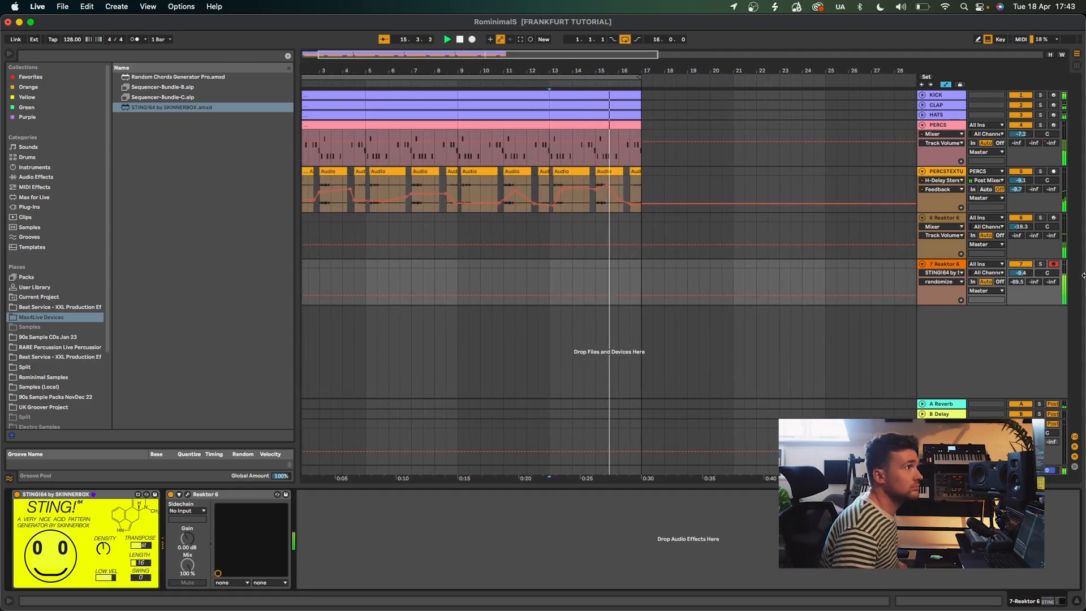
- Reopen Monark and step through its presets to load Supportive
click(189, 494)
click(552, 223)
click(552, 225)
click(552, 225)
click(553, 225)
click(553, 225)
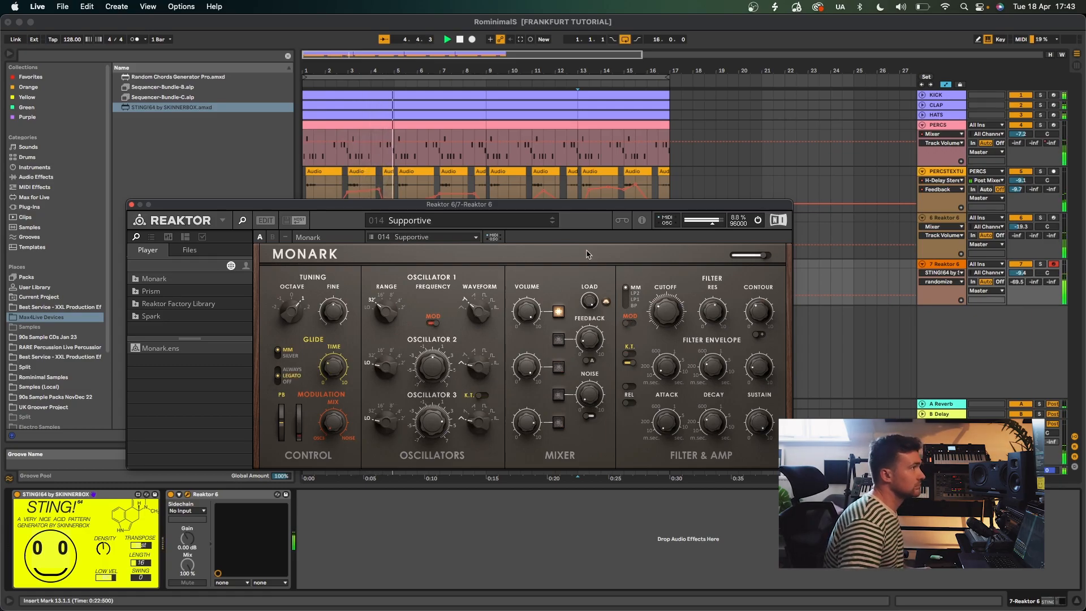
- Solo the bass track, set its volume to -8.4 dB and adjust Monark's filter cutoff, comparing it with the full mix
click(1040, 264)
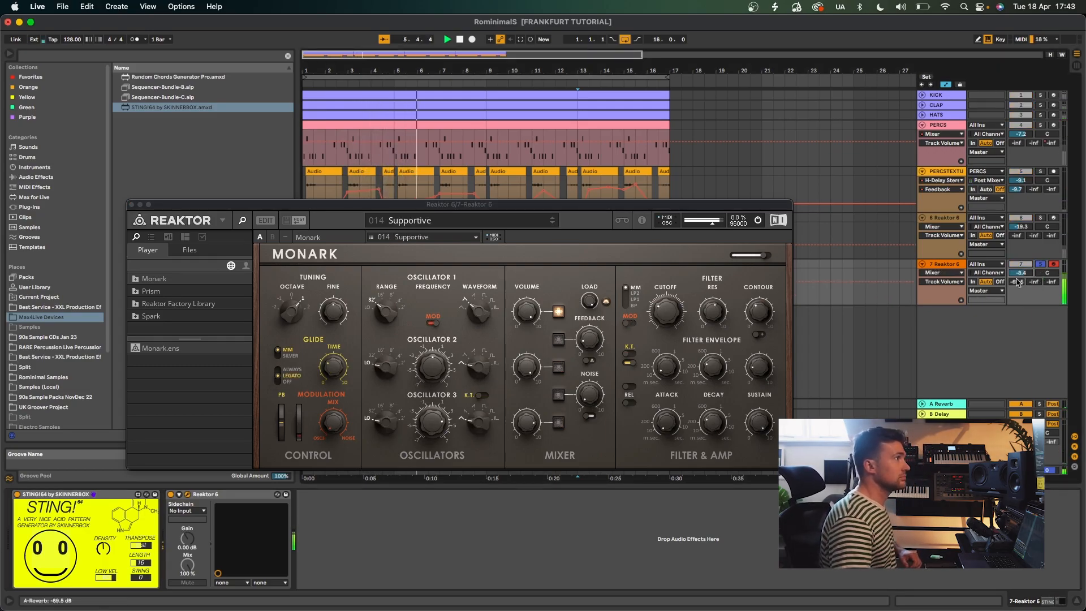
click(754, 441)
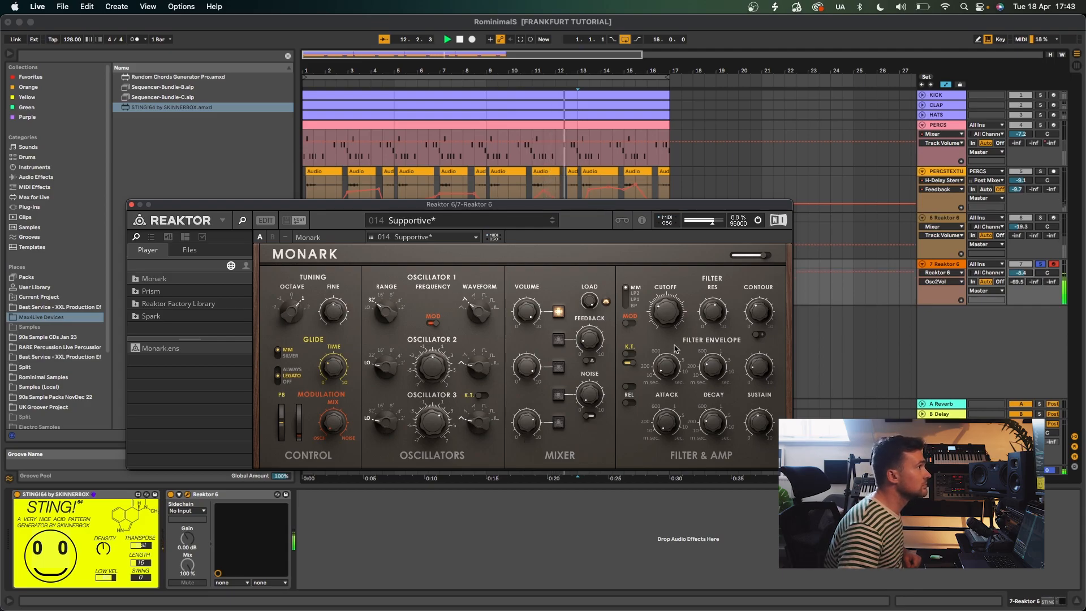
drag(659, 322, 668, 289)
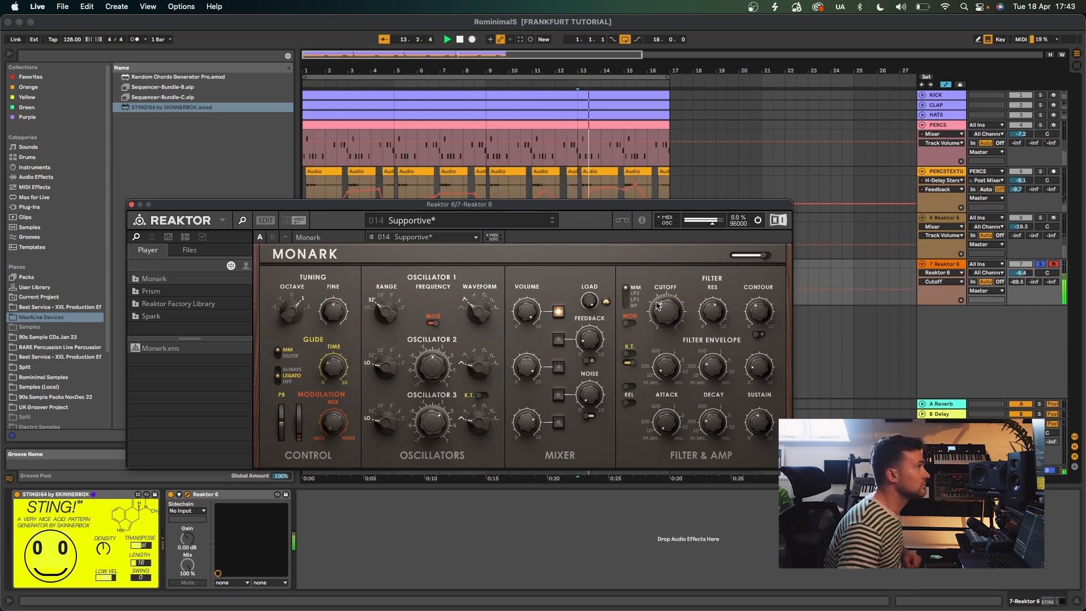
click(1040, 265)
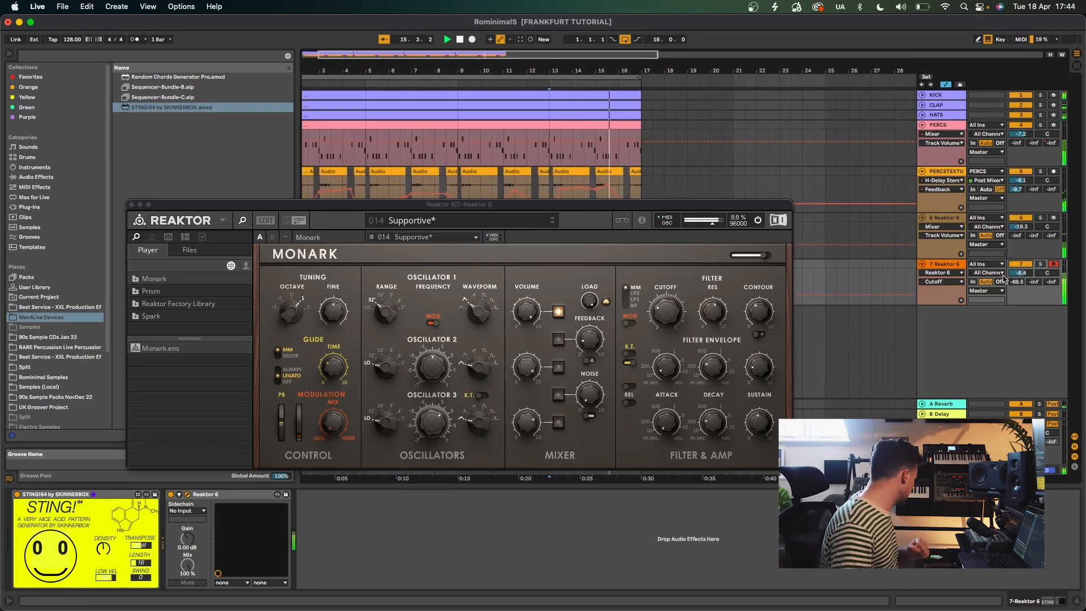
click(1040, 264)
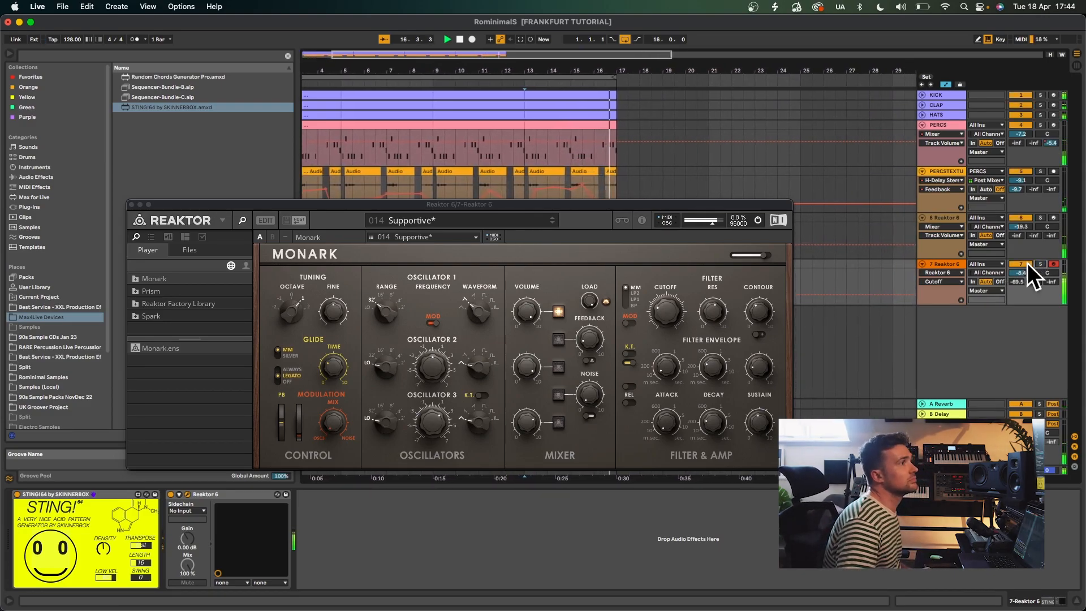
- Add EQ Eight after Reaktor 6 on the bass track and set its first band to a low cut at 36.7 Hz
click(936, 264)
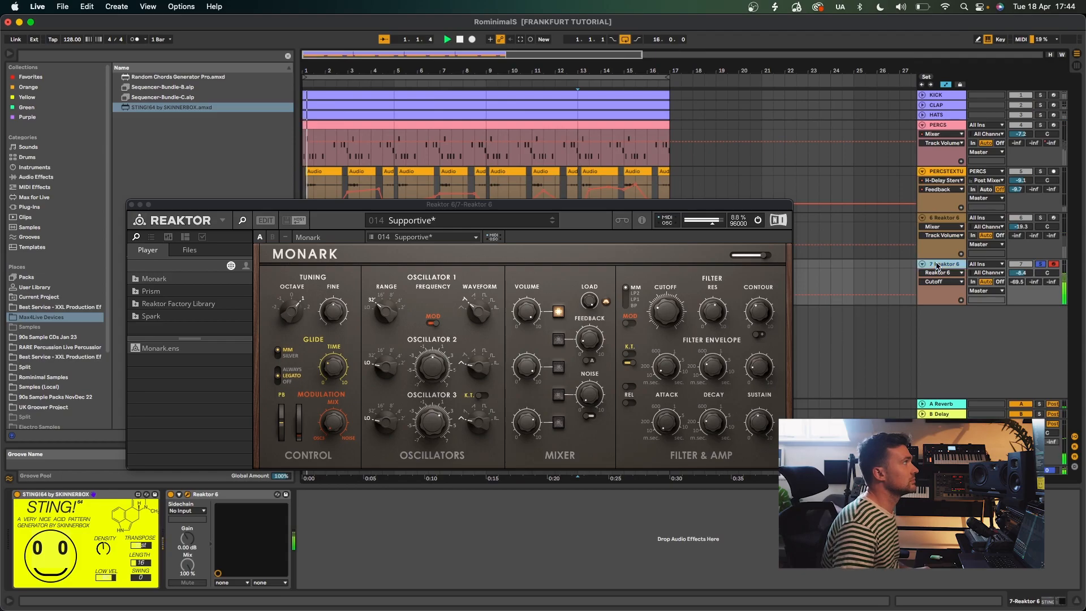
click(31, 177)
click(118, 107)
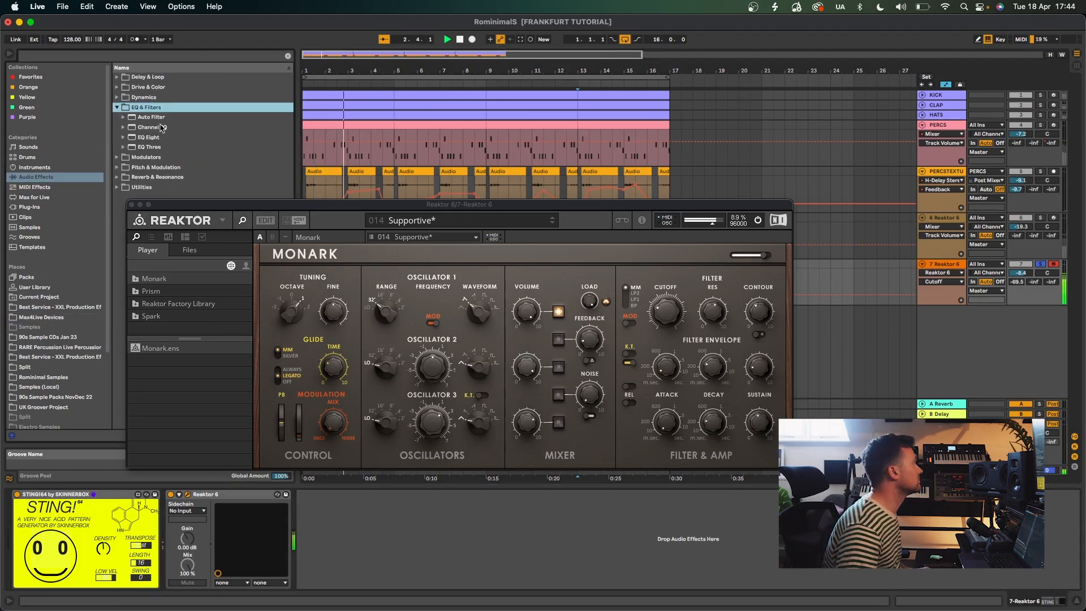
double_click(149, 137)
drag(226, 231, 213, 151)
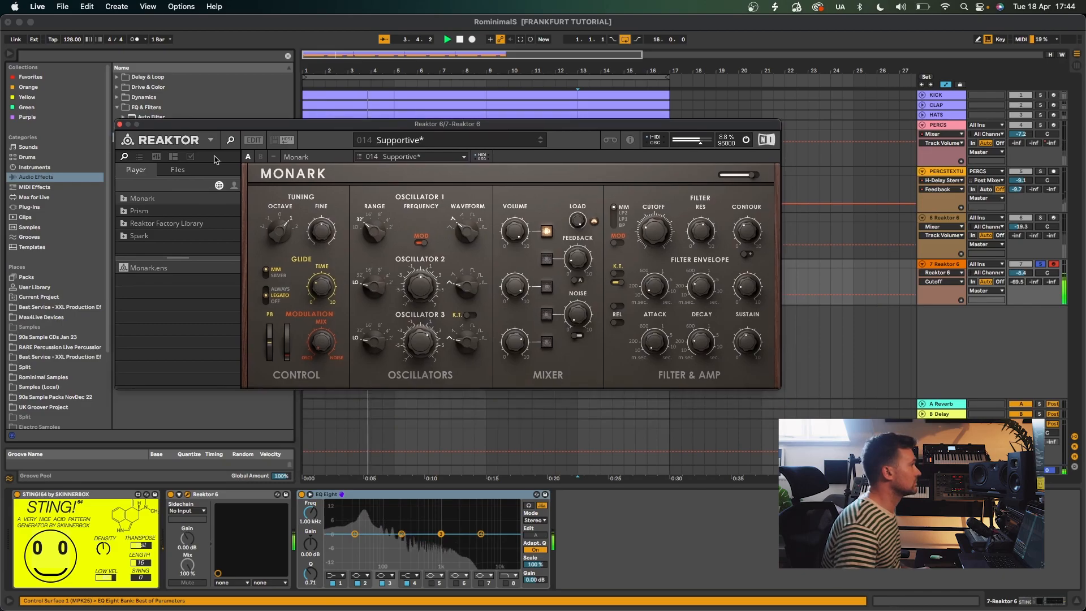
click(342, 577)
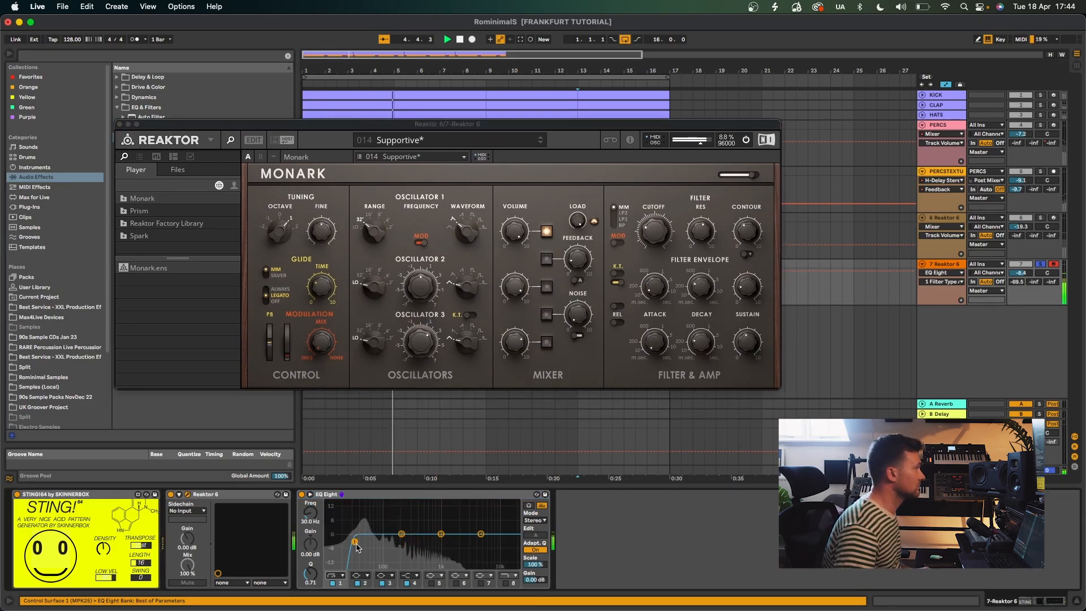
drag(357, 545, 364, 545)
- Set the bass track's volume to -7.5 dB in the full mix and change the STING!64 pattern length
drag(1021, 273, 1021, 269)
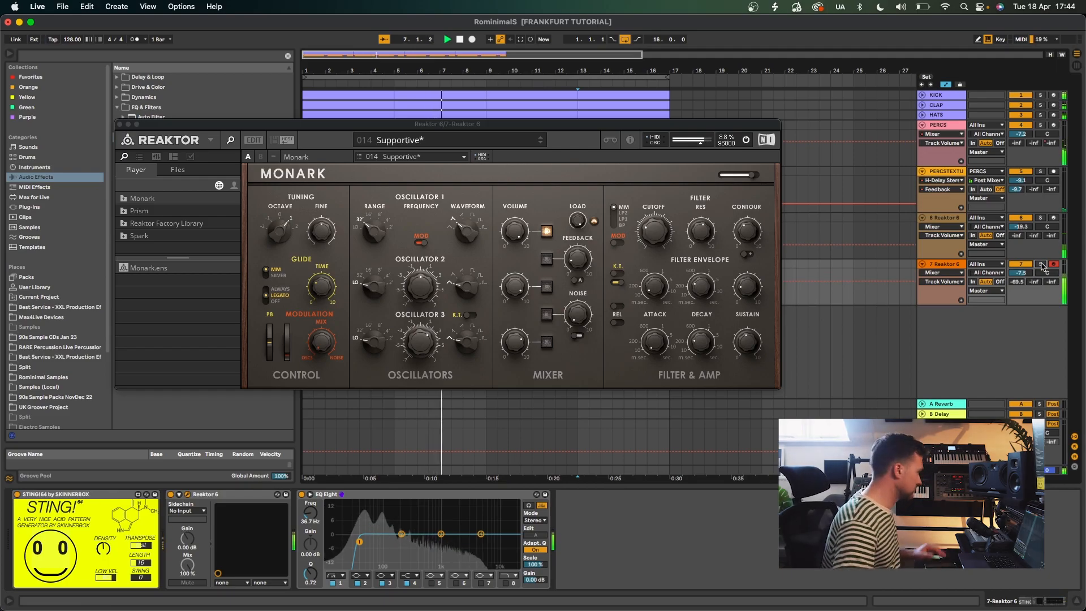
key(XF86AudioRaiseVolume)
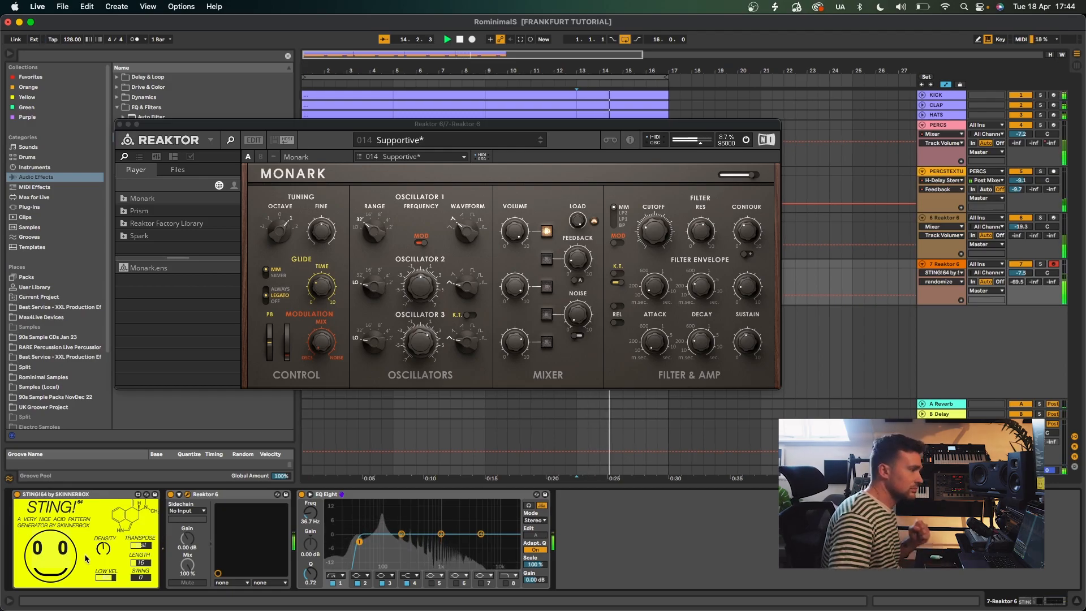
drag(141, 564, 141, 554)
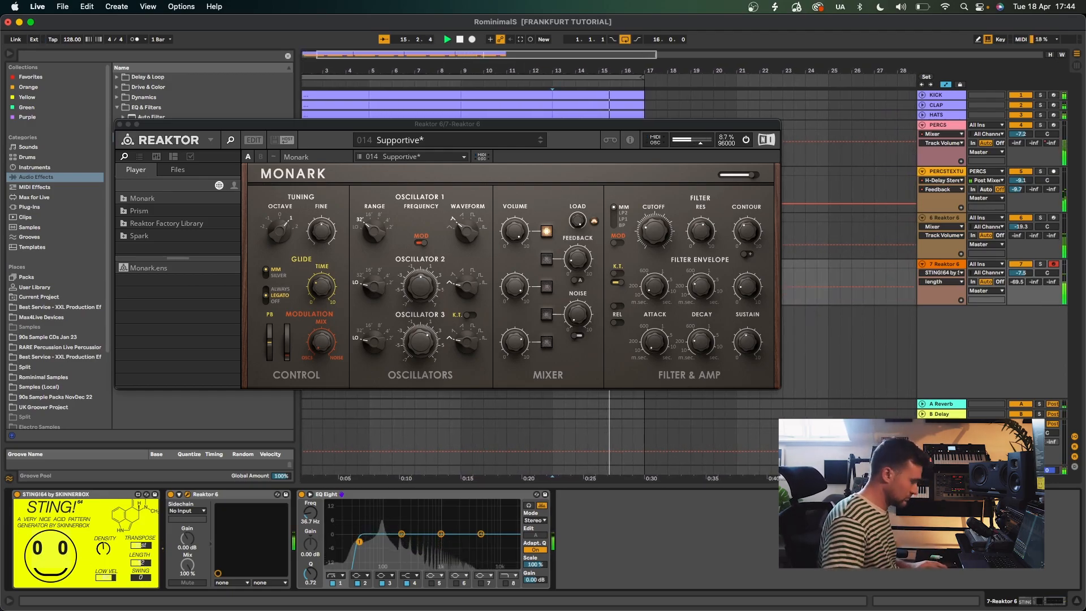
click(119, 124)
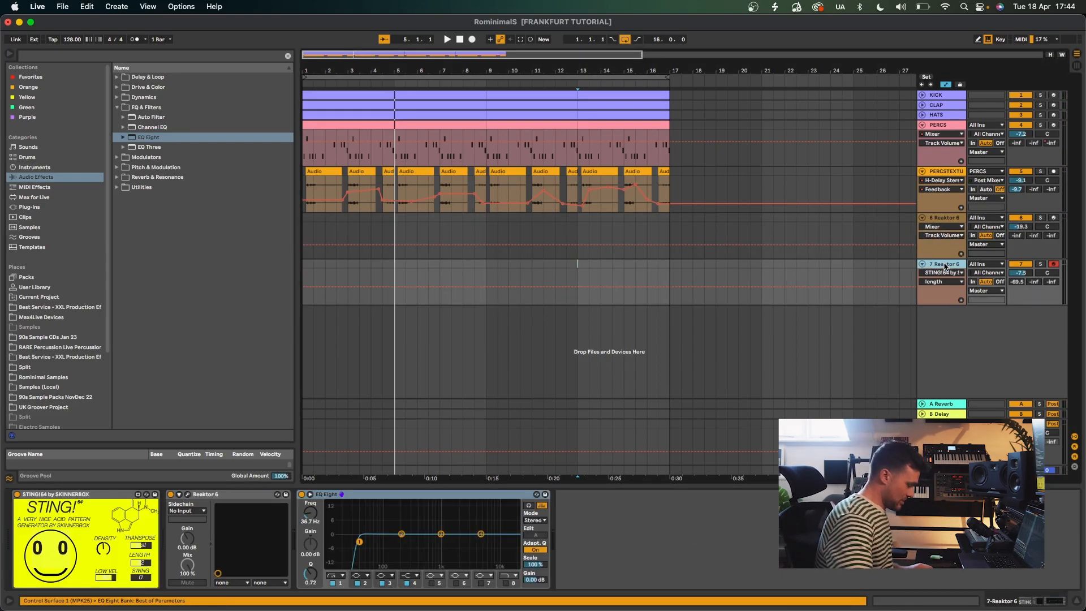
- Create a new MIDI track below the bass and set its MIDI input to 7-Reaktor 6
key(super+shift+t)
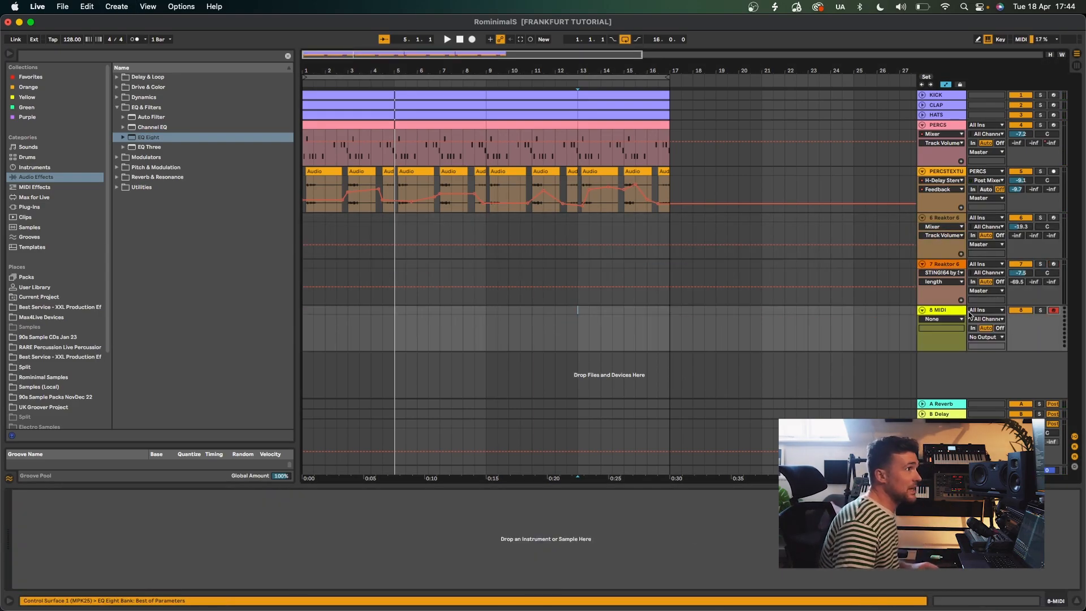
click(985, 310)
click(990, 408)
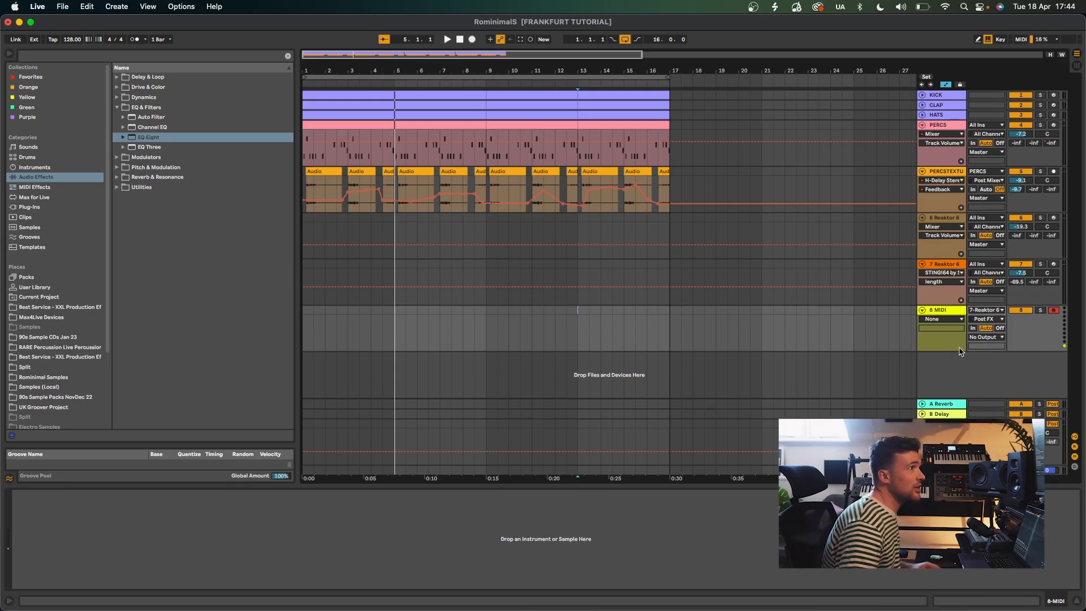
click(941, 311)
- Record the generated bass pattern onto the new MIDI track as an eight-bar clip from bar 1 to bar 9
click(460, 40)
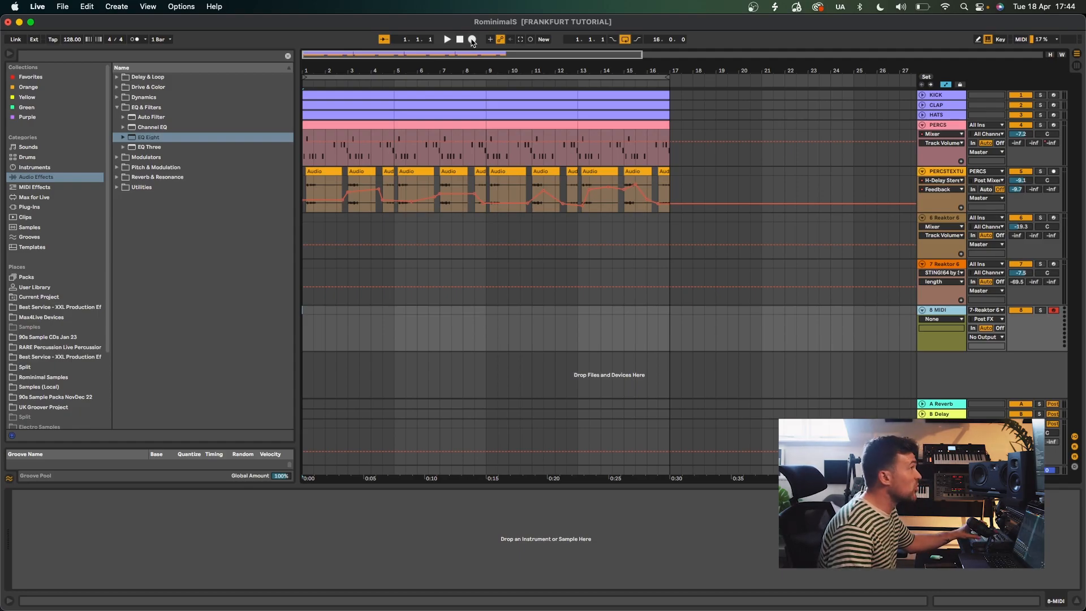
click(472, 40)
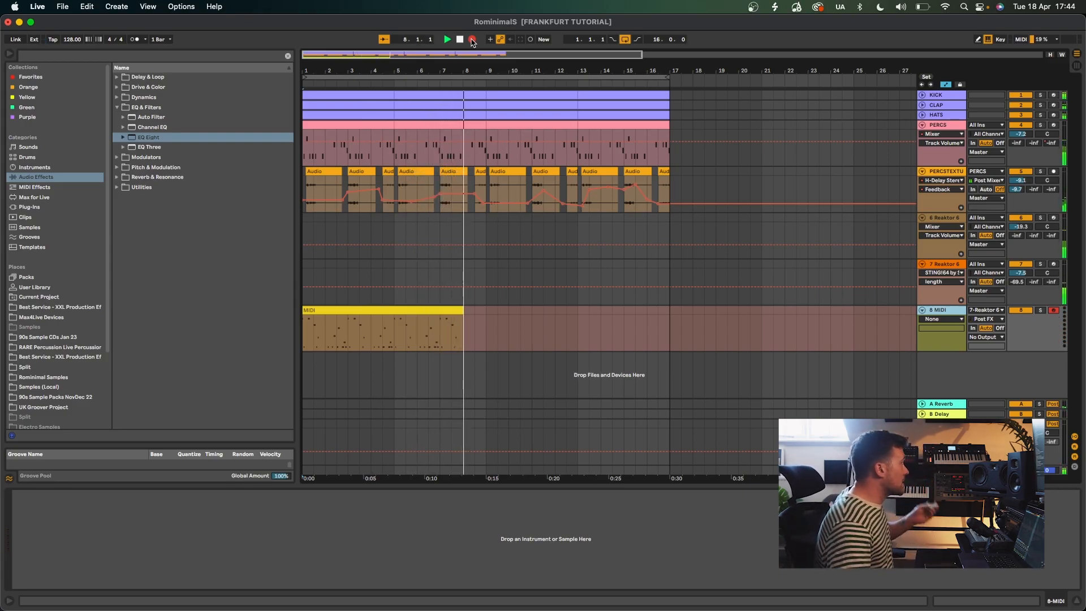
key(space)
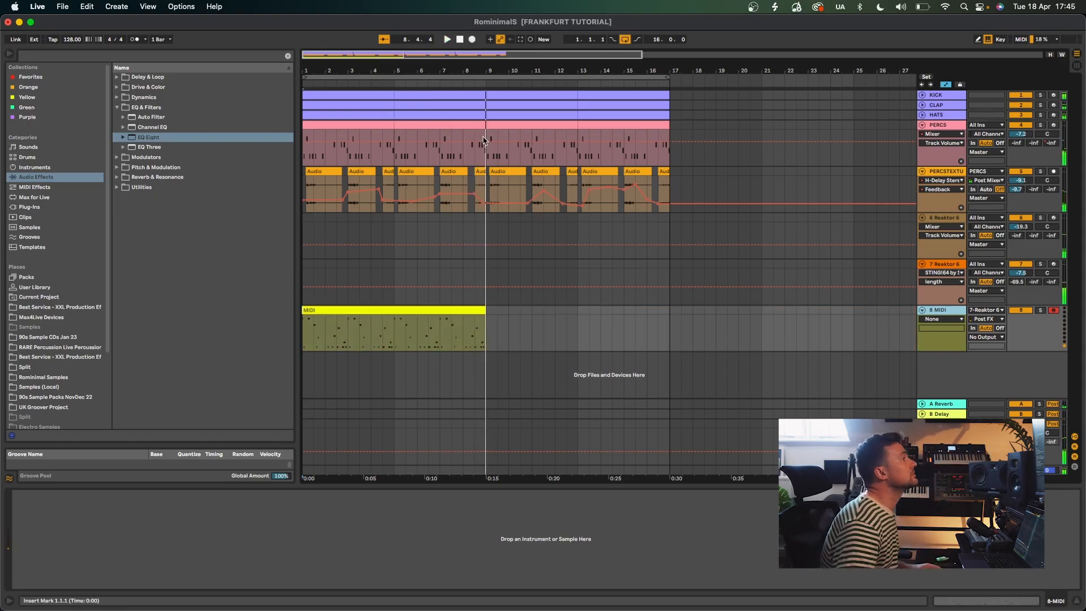
click(544, 328)
drag(486, 311, 488, 311)
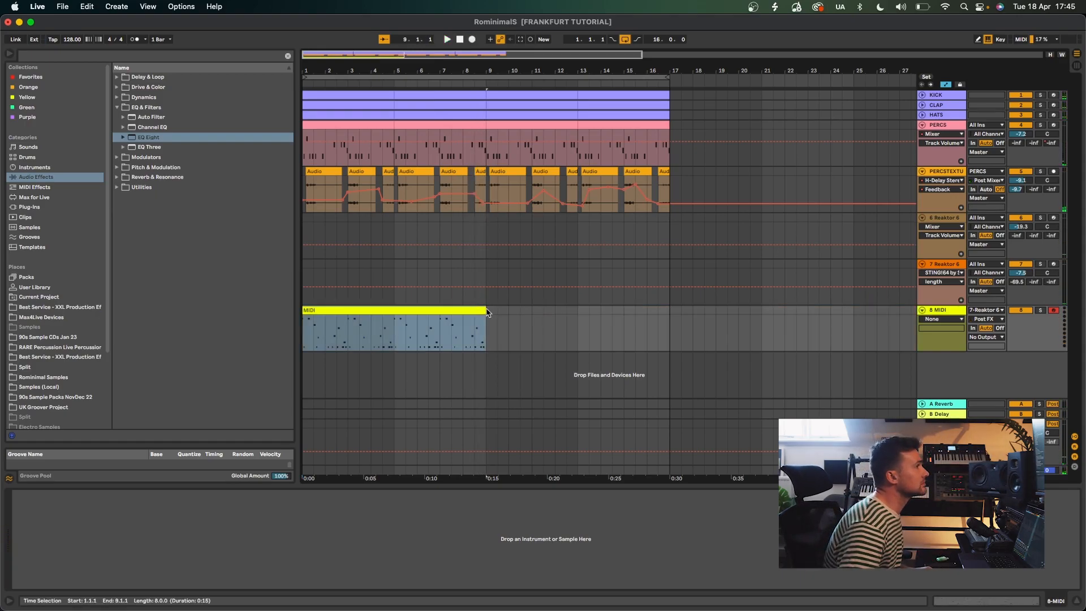
- Randomize the STING!64 pattern on the Reaktor 6 bass track and audition the result in playback
click(950, 301)
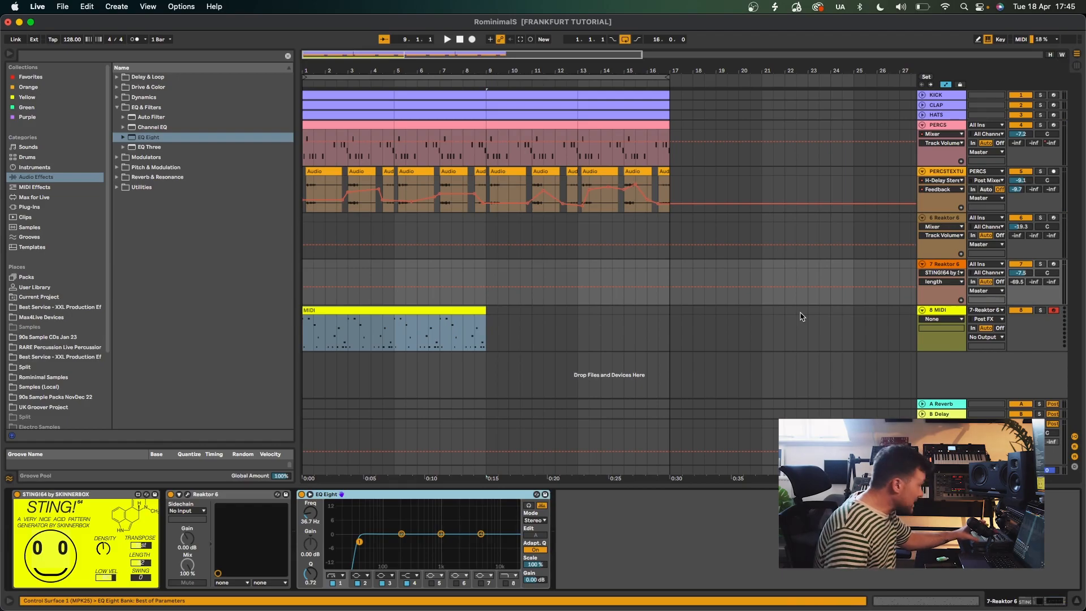
click(54, 555)
key(space)
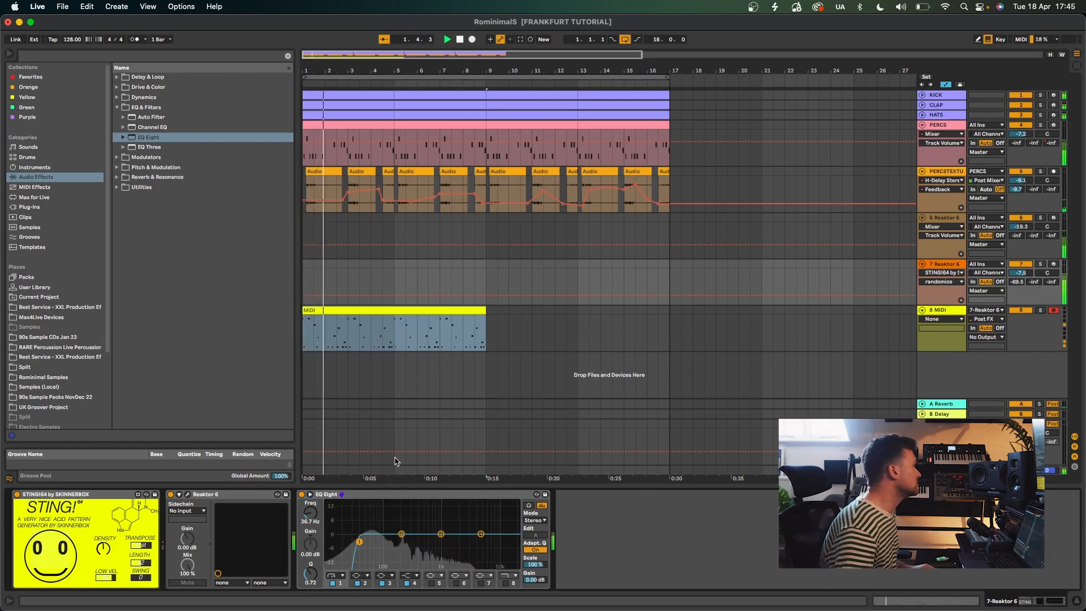
key(space)
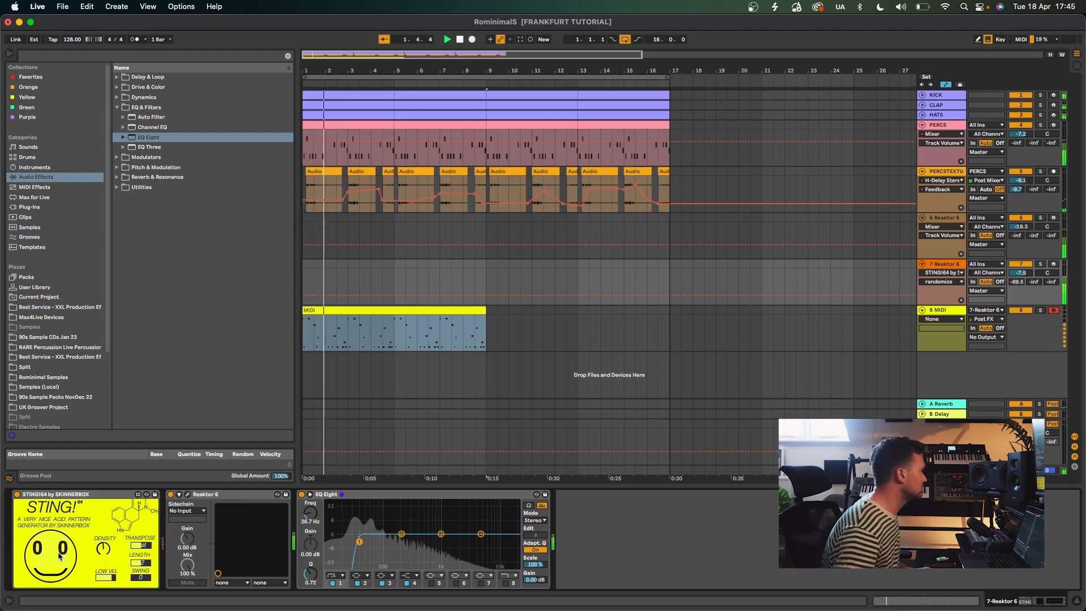
- Restart playback from bar 1 several times to audition the newly generated STING!64 bass pattern against the drums
key(space)
key(space)
key(space)
key(space)
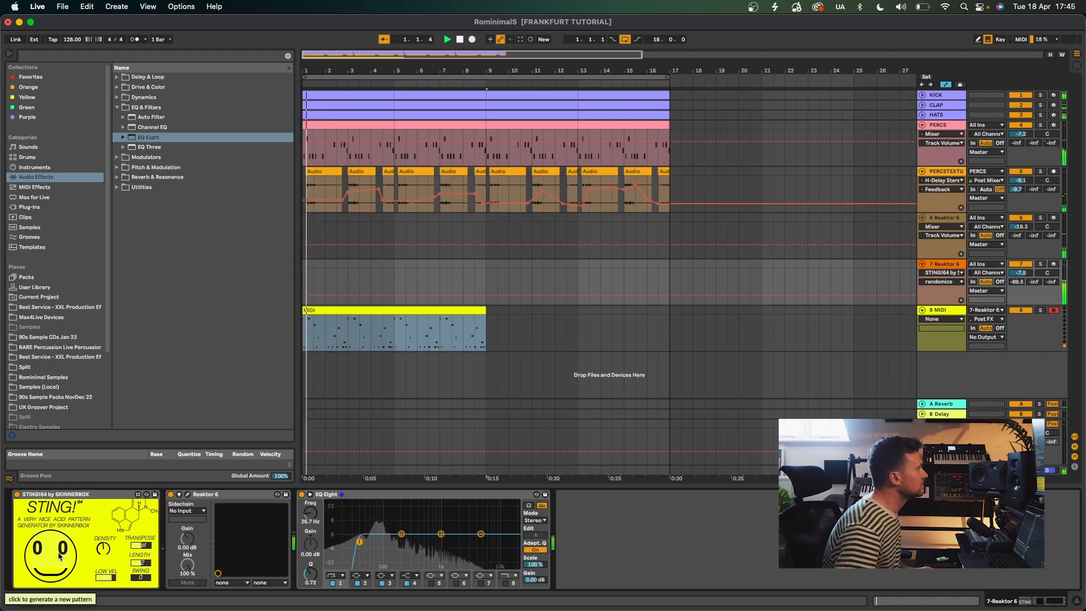
key(space)
key(space)
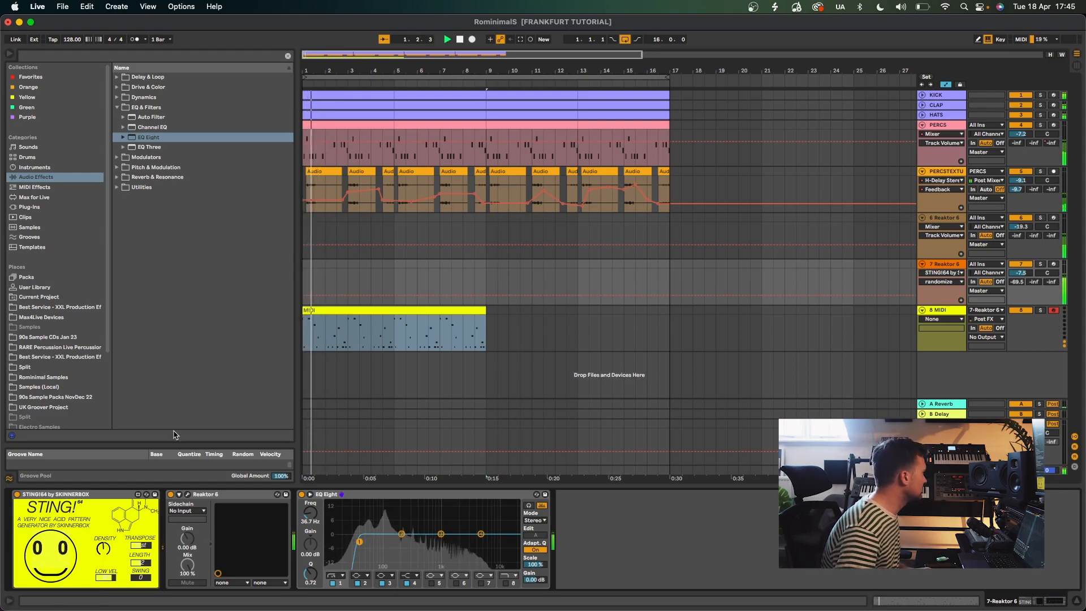
- Insert the Minor scale preset after STING!64 on the bass track with base D#, and generate a new pattern through it
click(34, 187)
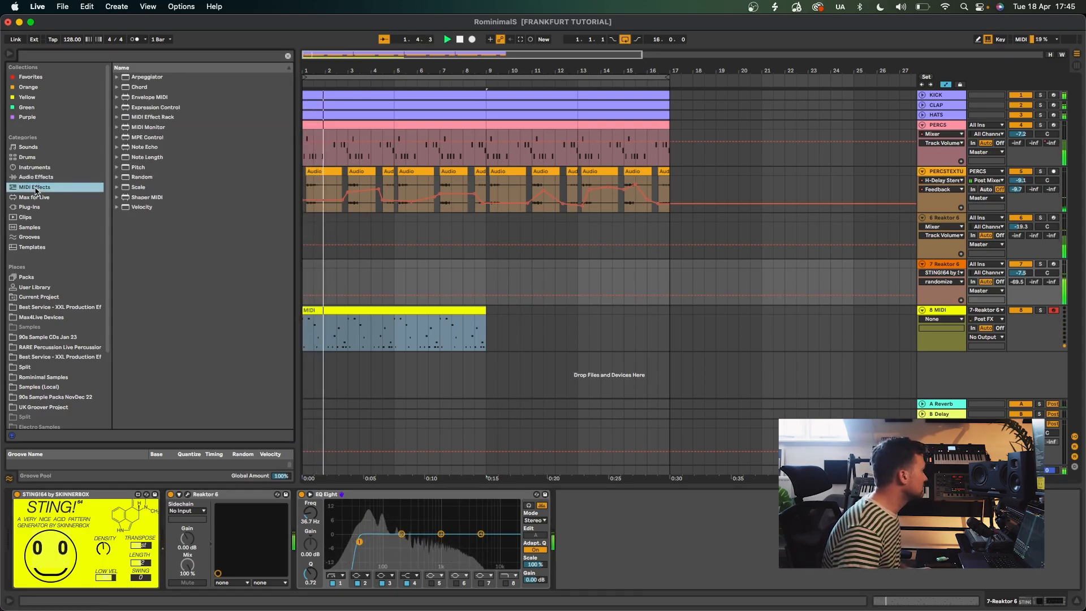
click(117, 186)
scroll(158, 255, down, 4)
click(163, 368)
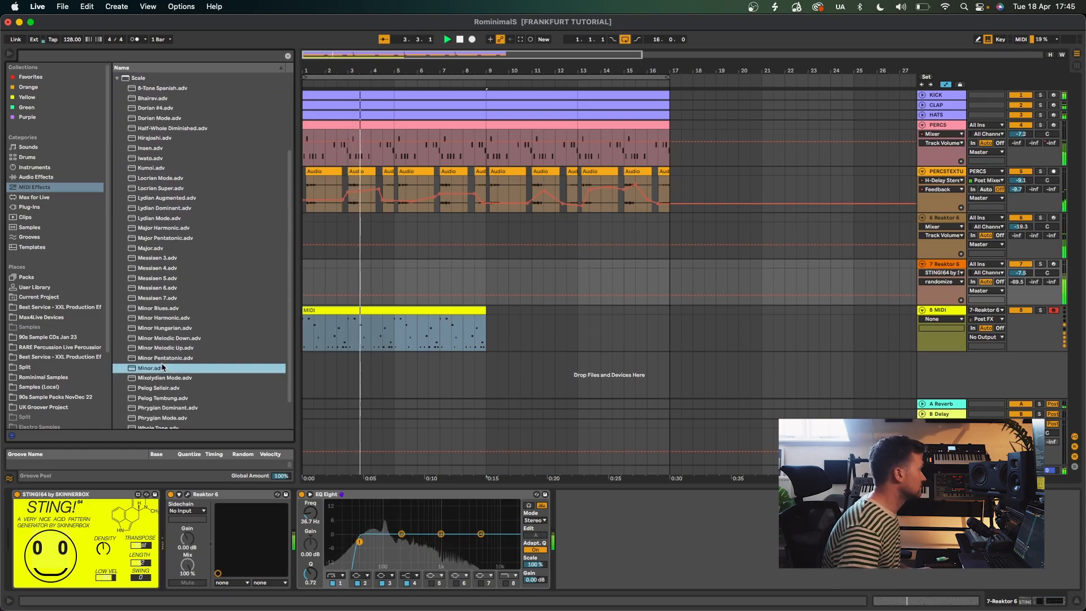
double_click(163, 368)
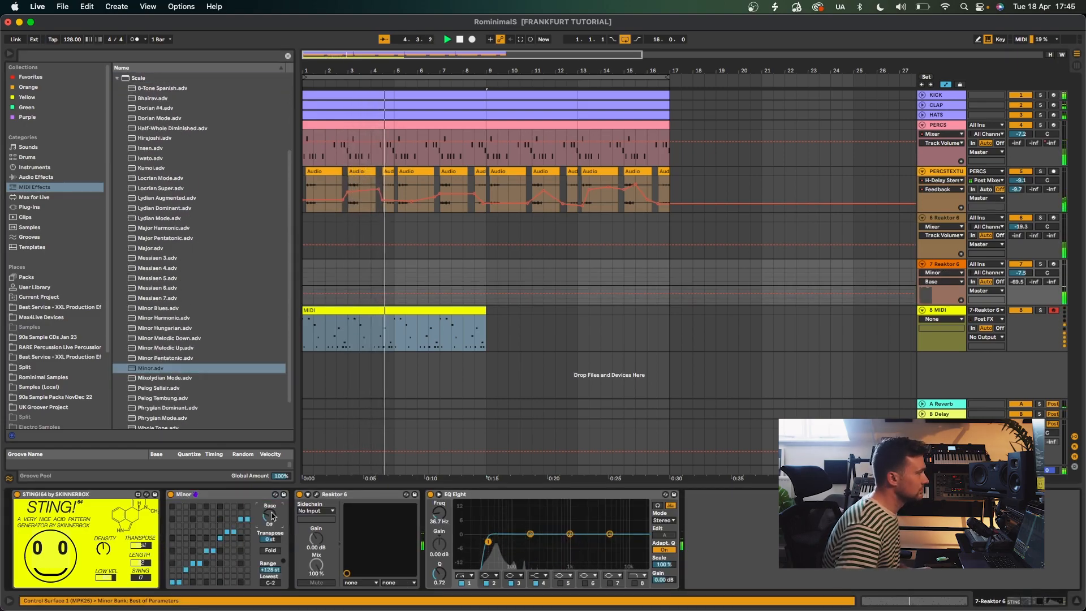
click(65, 552)
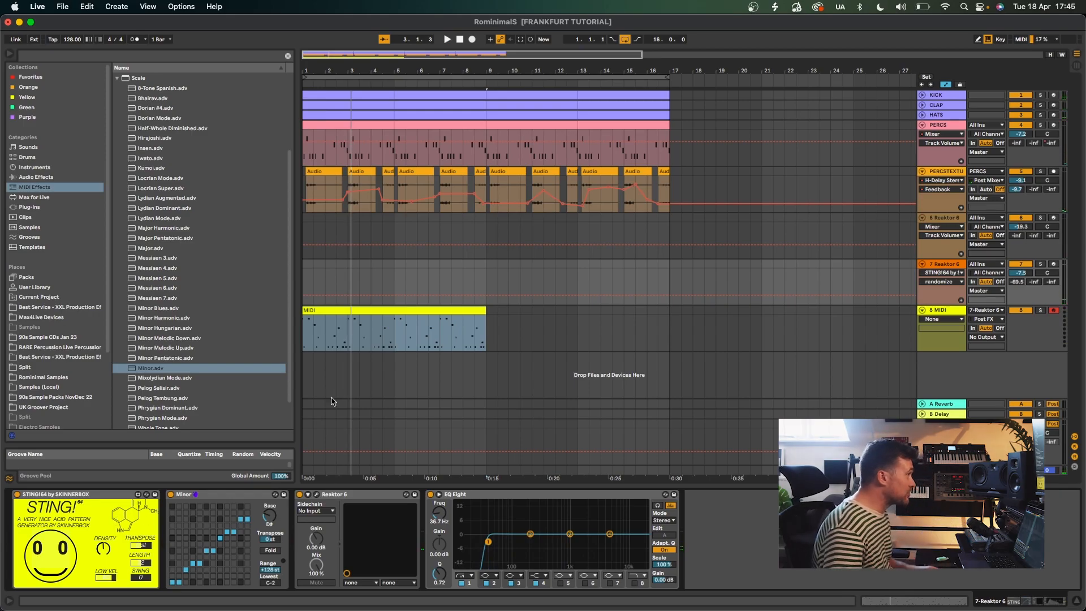
- Move the recorded MIDI clip onto the 7 Reaktor 6 bass track, duplicate it up to bar 17, and deactivate STING!64
drag(374, 315, 375, 300)
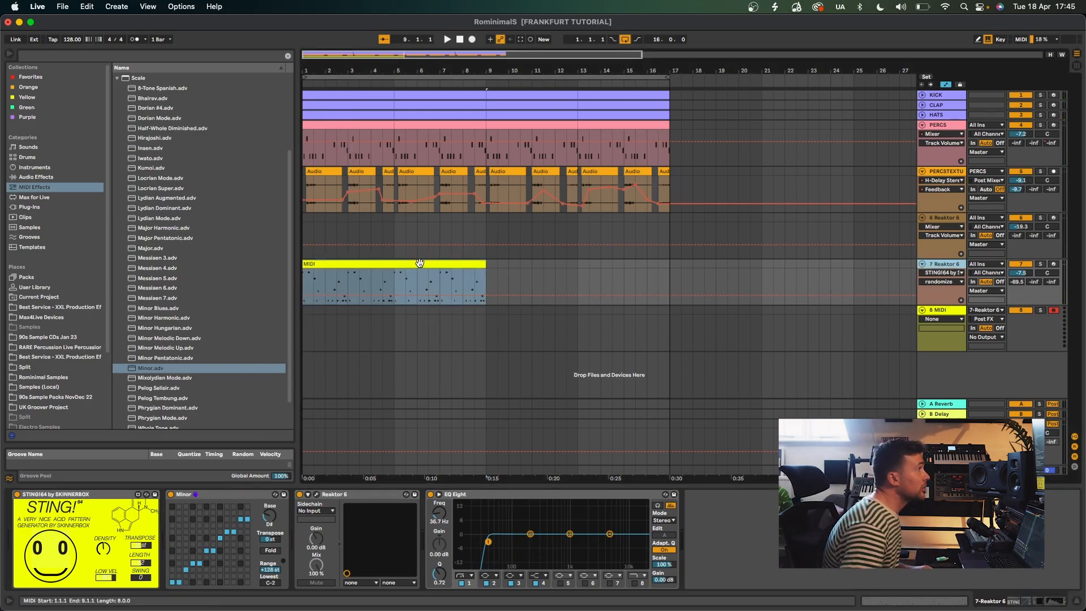
key(super+d)
click(17, 495)
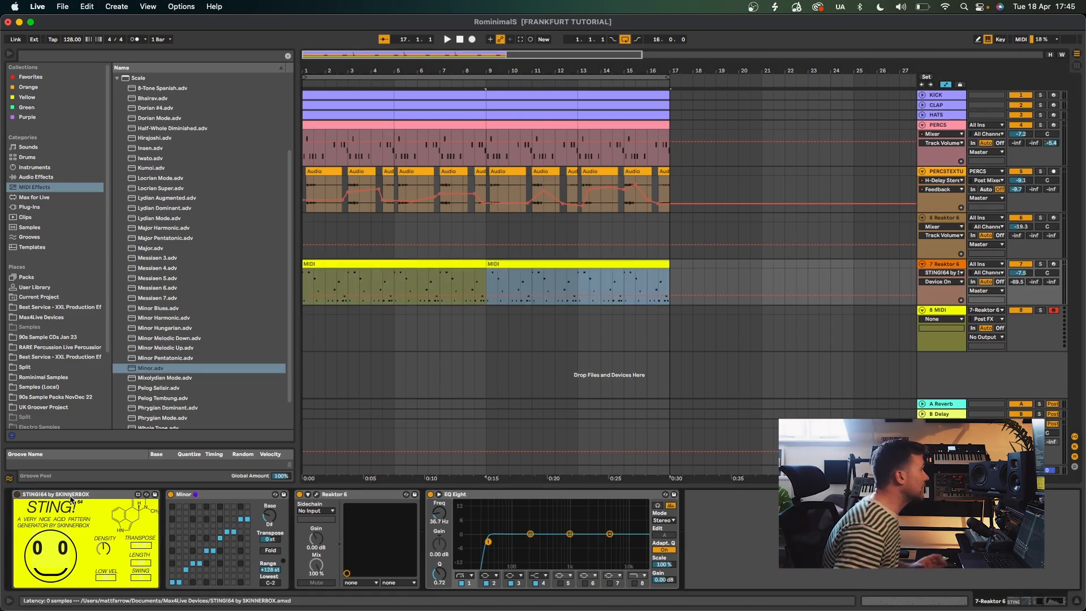
key(space)
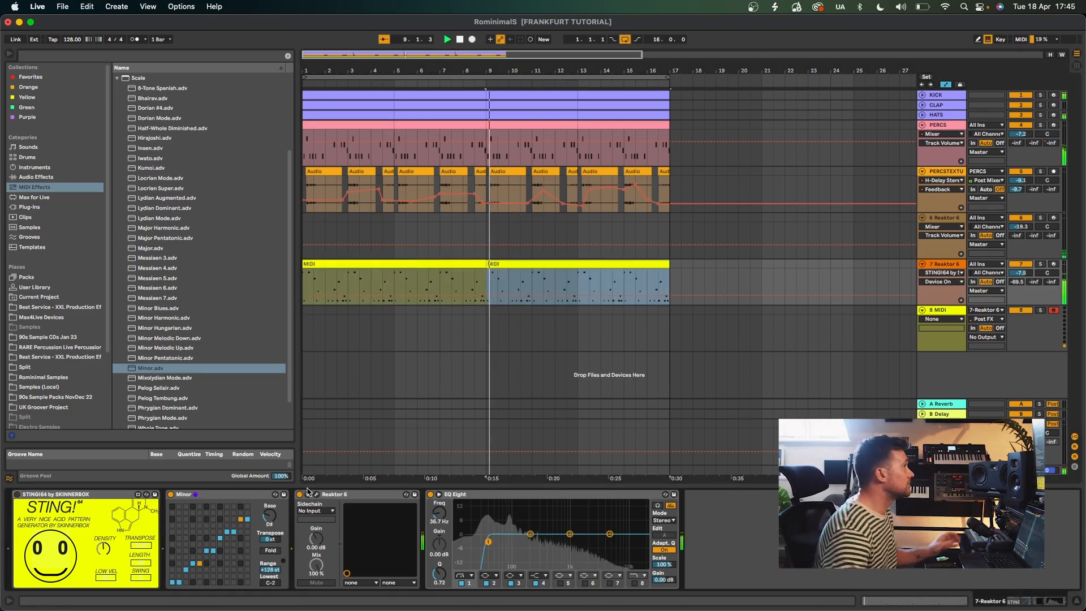
- Solo the bass track and change its Monark preset to 017 A Train
click(1041, 265)
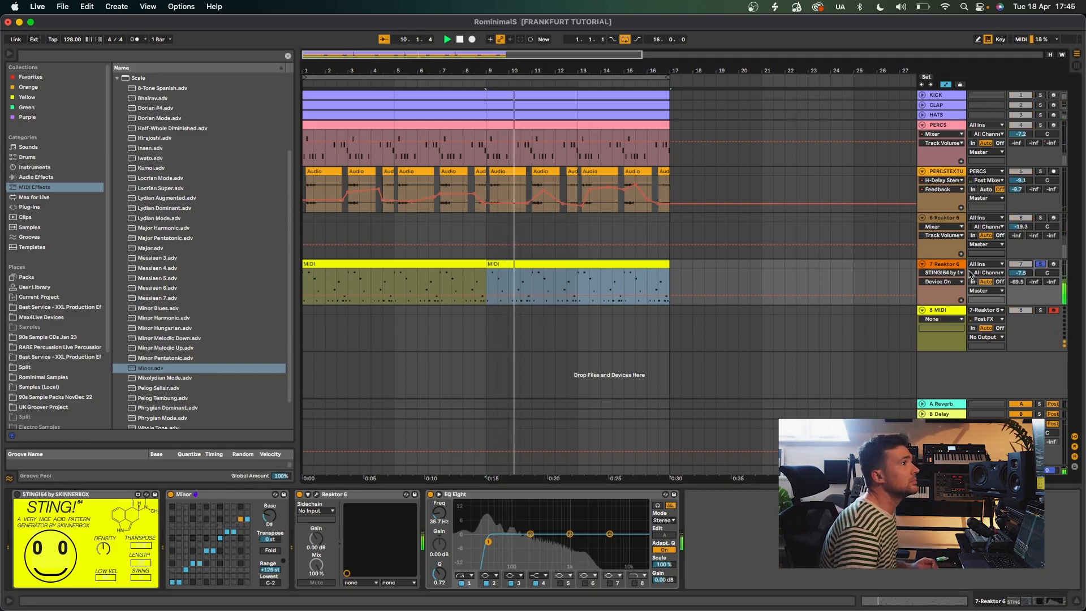
click(317, 495)
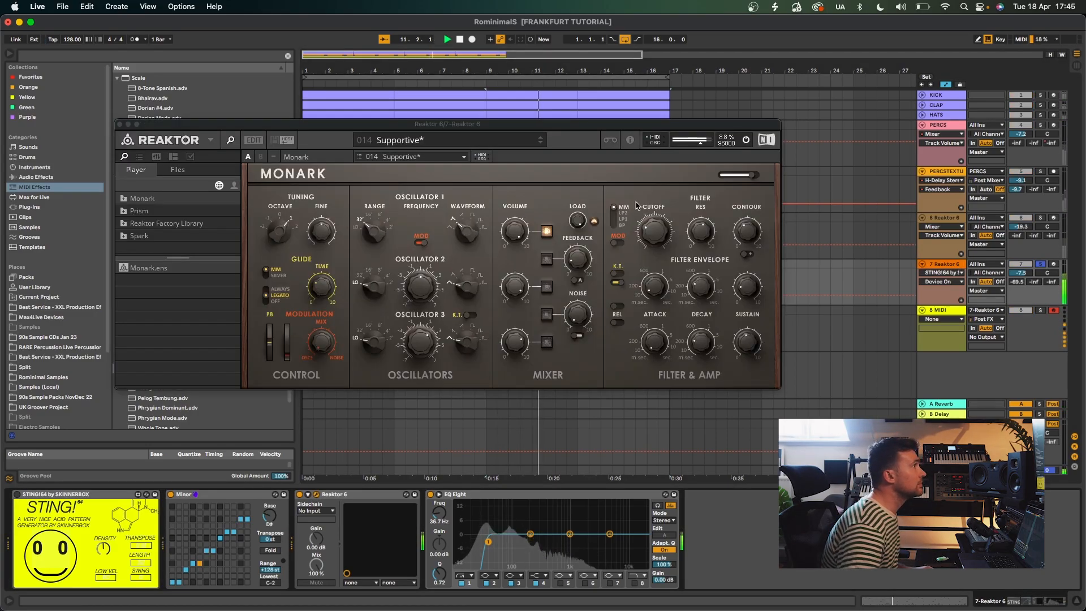
click(545, 143)
click(543, 143)
click(542, 145)
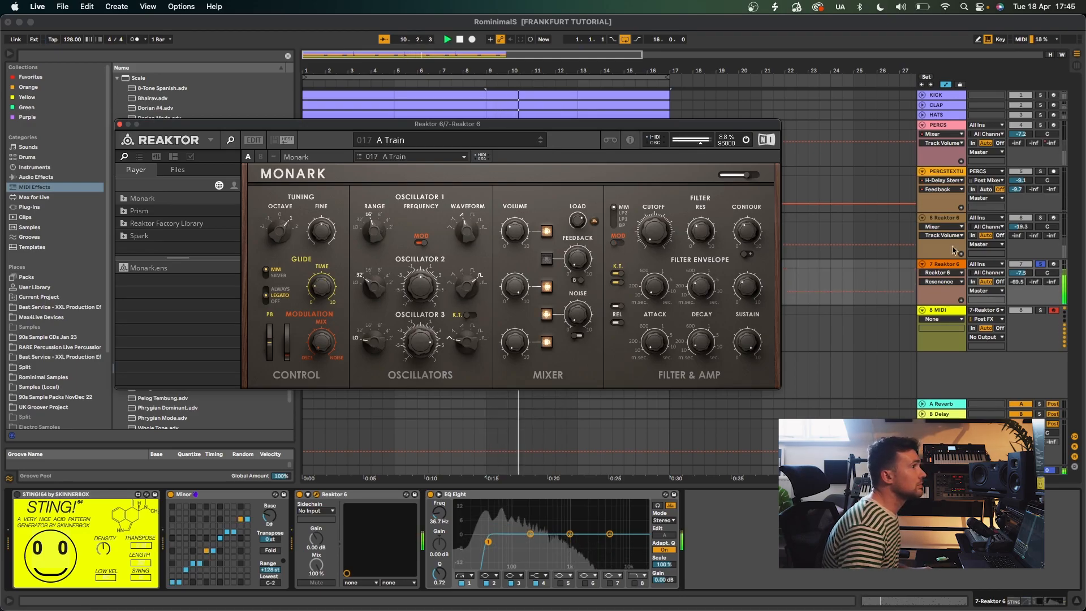
- Adjust Monark's filter cutoff in the full mix and set the bass track's volume to -13.0 dB
click(1022, 273)
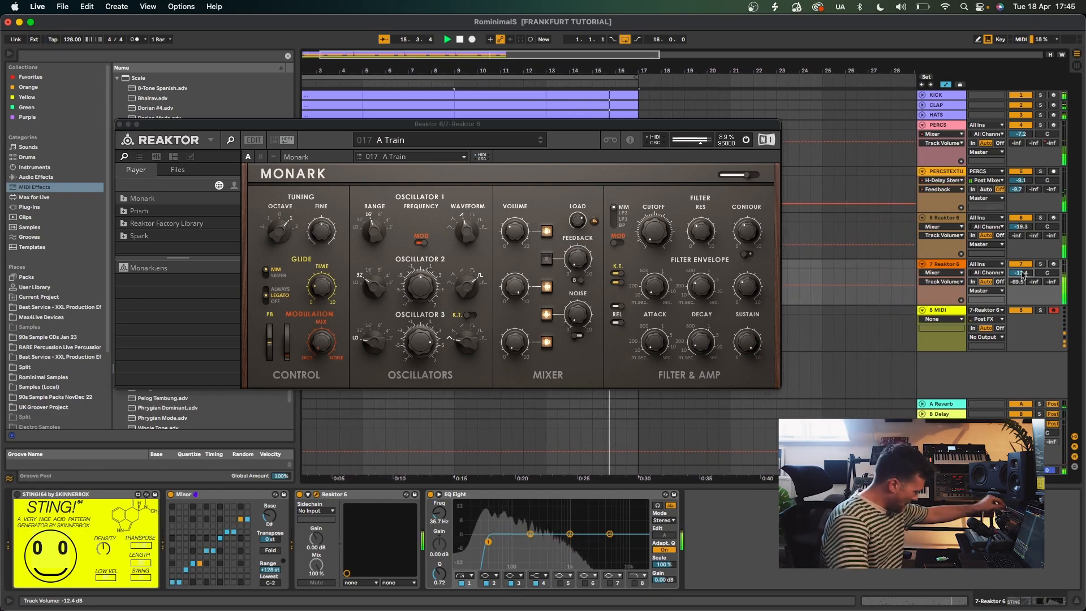
drag(653, 231, 647, 189)
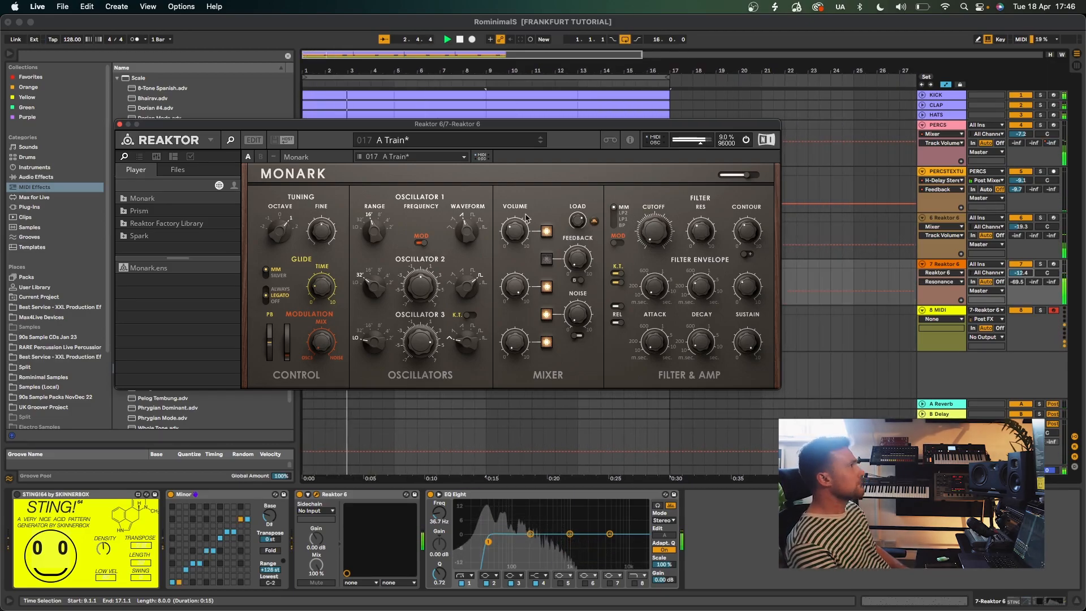
click(120, 124)
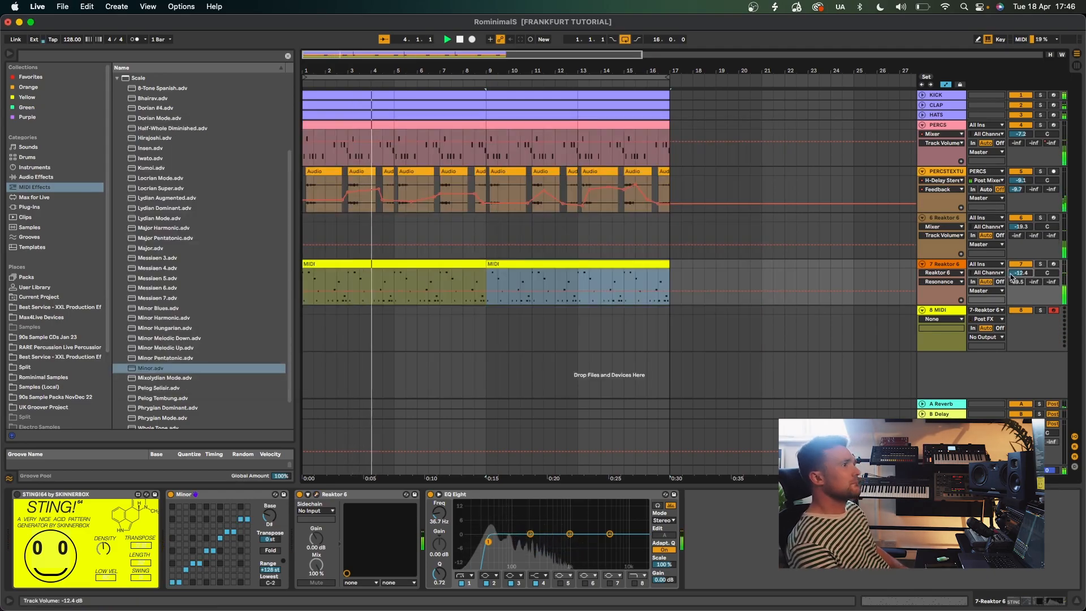
drag(1007, 274, 1006, 277)
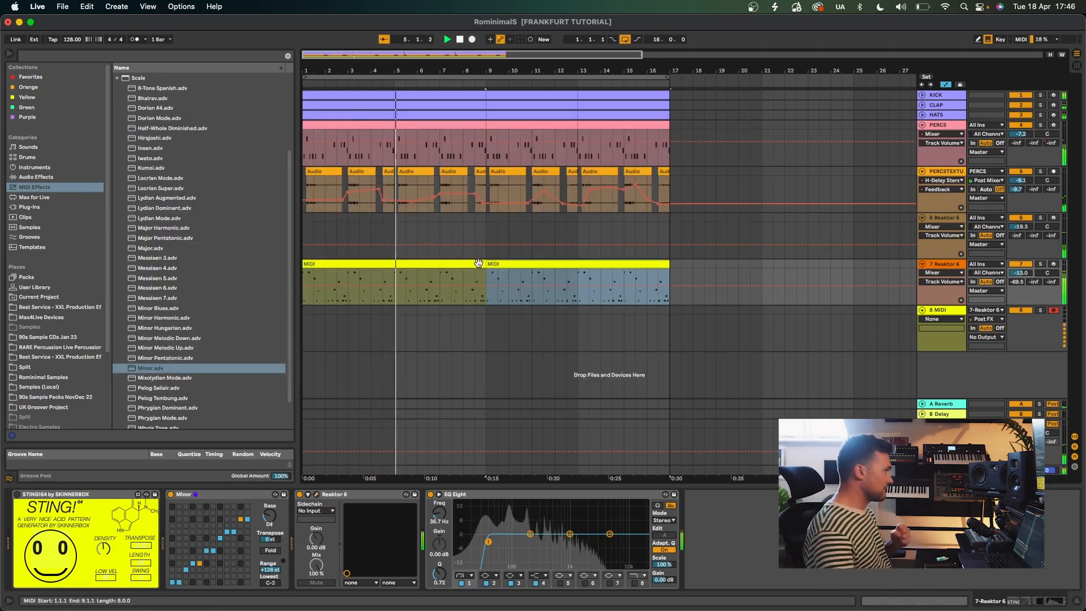
- Copy the first eight-bar bass clip to bar 1 of the 8 MIDI track and open its notes
drag(672, 274, 251, 271)
click(357, 262)
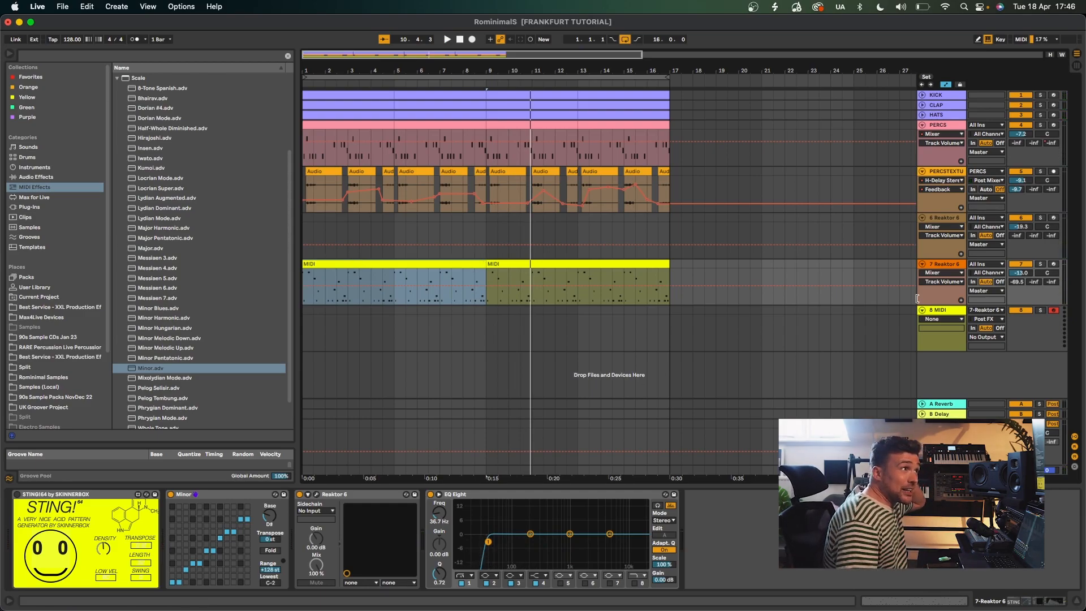
click(941, 219)
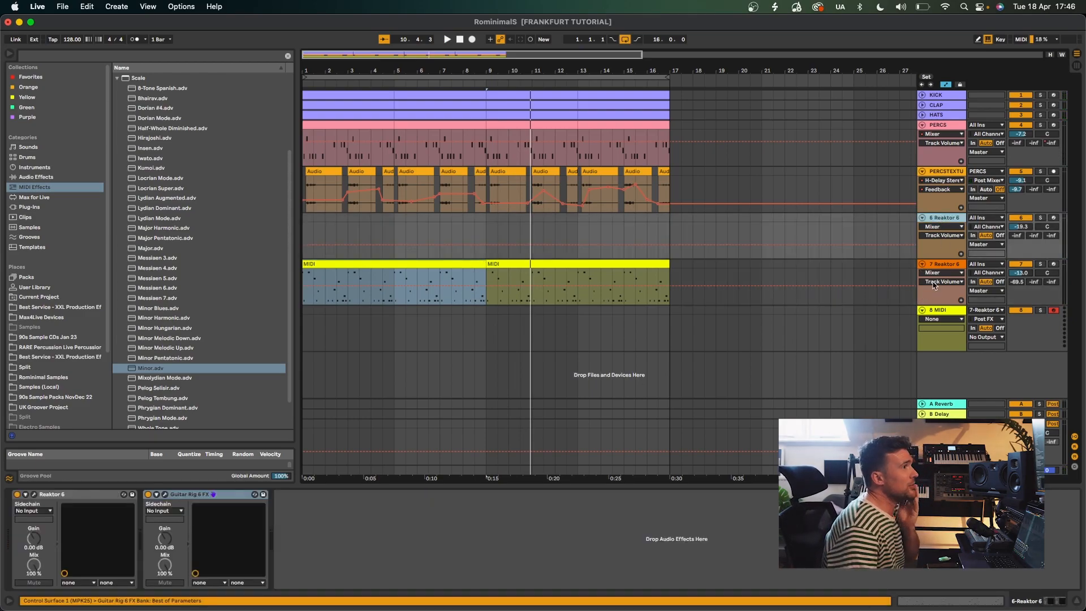
click(942, 264)
drag(676, 275, 343, 322)
double_click(344, 322)
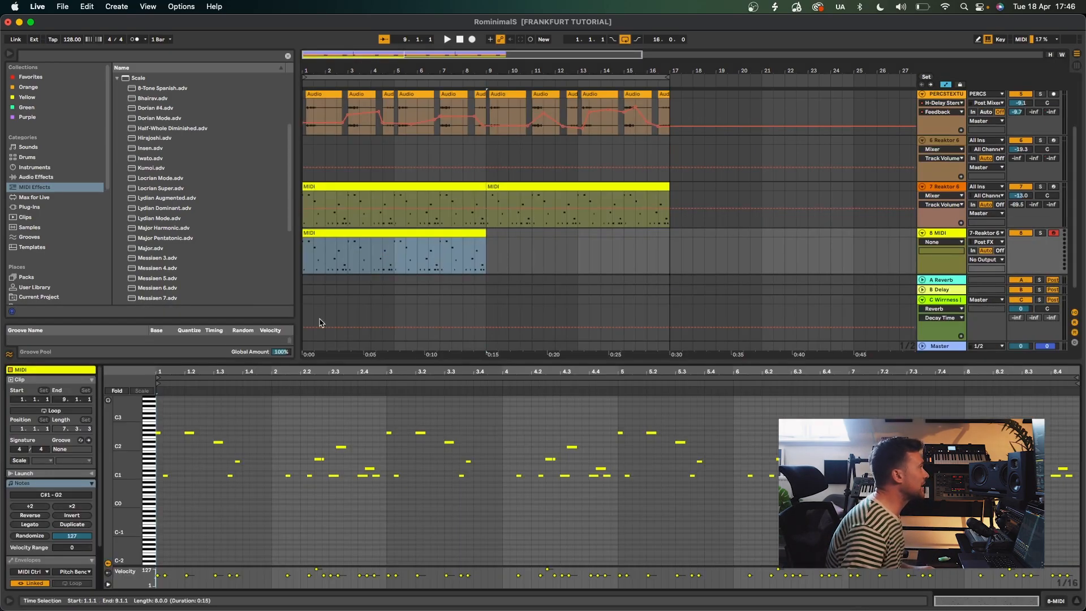
- Copy the bass track's Minor scale device to the 8 MIDI track and add a Pitch device set to +24 st
key(alt+super+l)
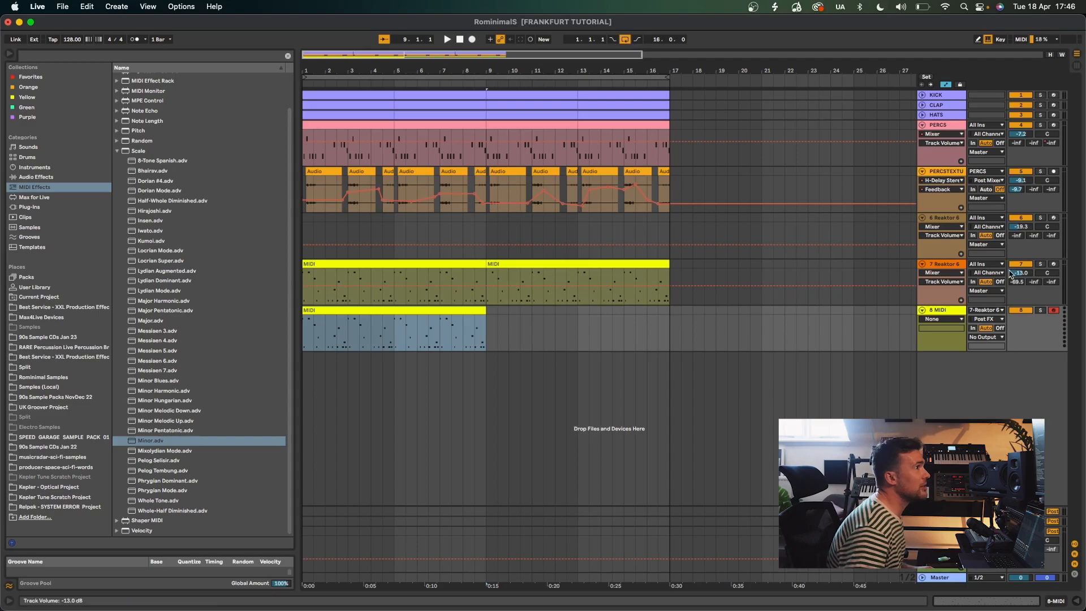
key(alt+super+l)
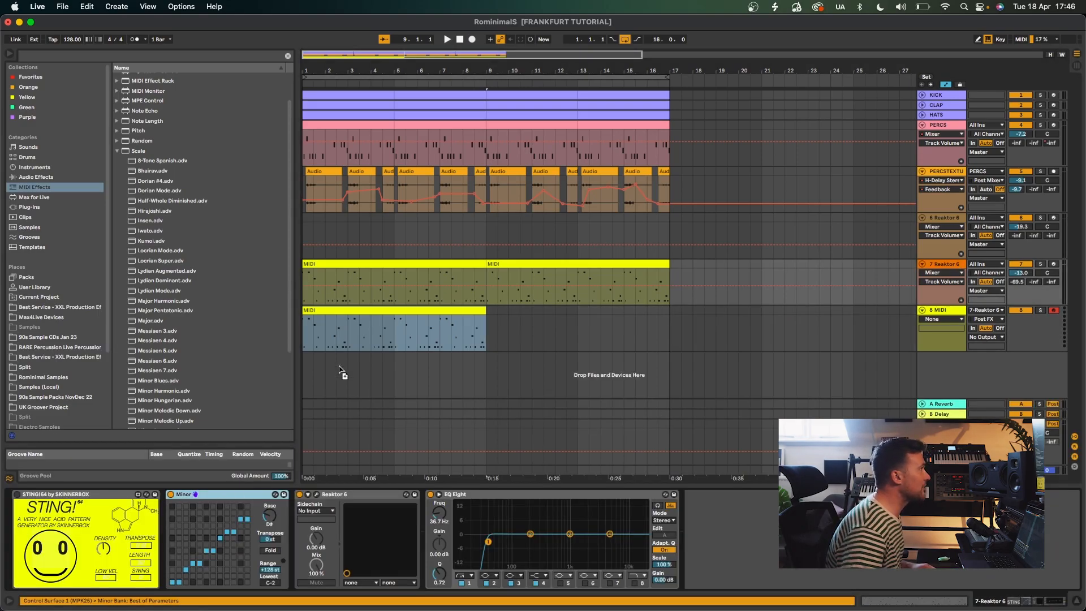
click(340, 337)
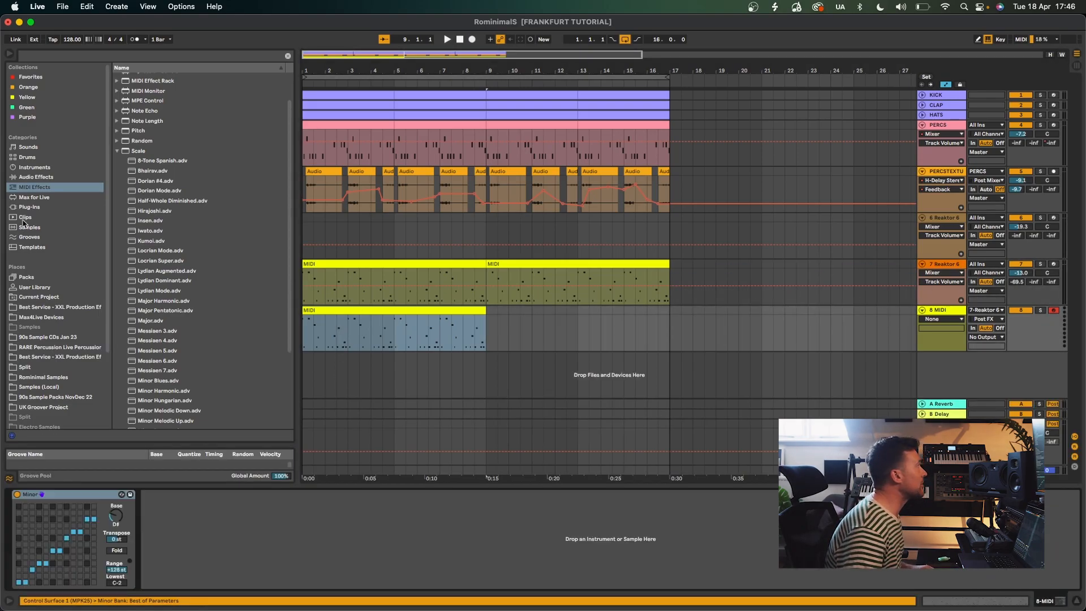
double_click(138, 131)
click(167, 526)
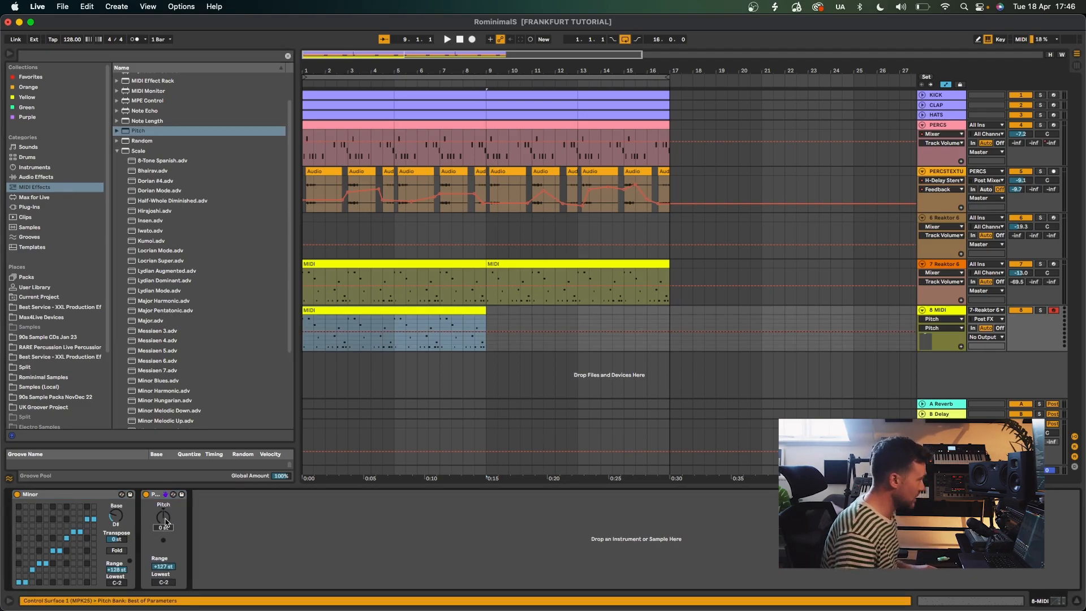
text(24)
key(Return)
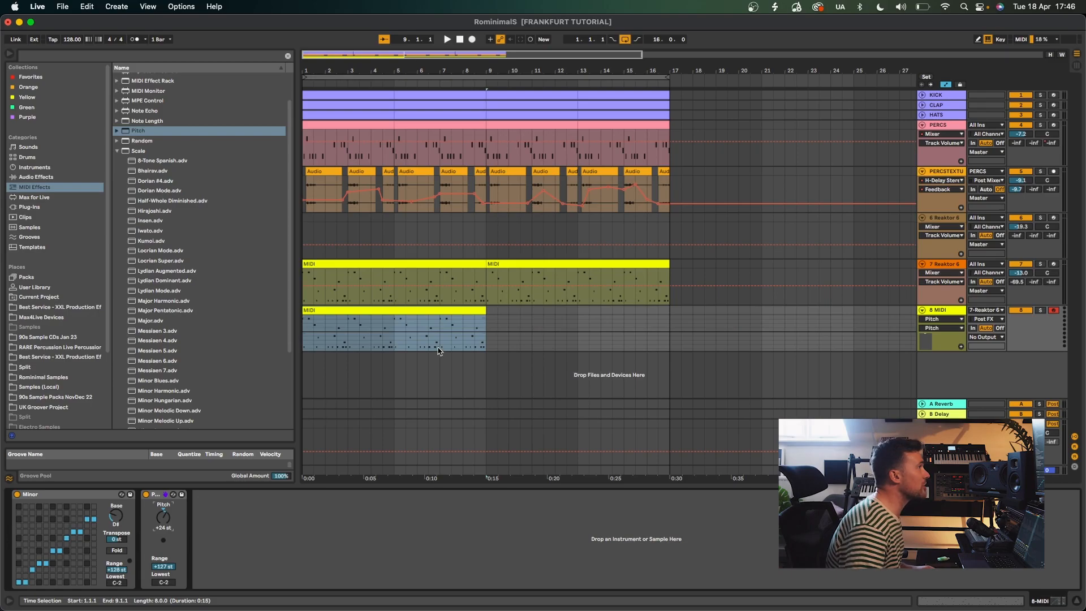
- Shift all notes in the 8 MIDI clip about an eighth note later and duplicate the clip up to bar 17
double_click(350, 312)
key(super+a)
mouse_move(159, 435)
mouse_down()
mouse_move(176, 443)
mouse_move(170, 432)
mouse_up()
key(super+a)
key(space)
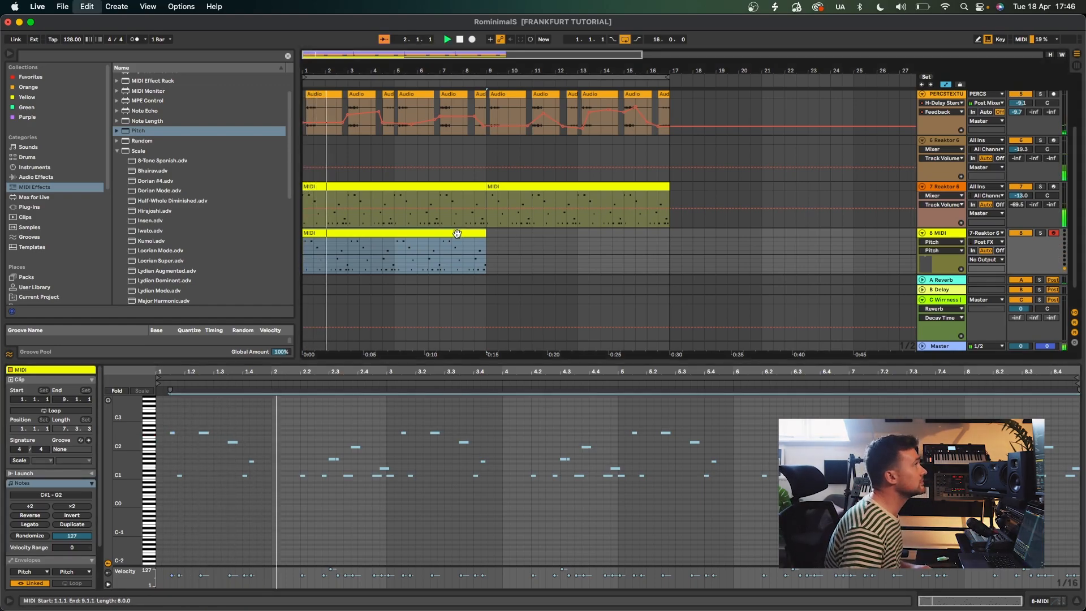
key(super+d)
- Copy the bass track's Reaktor 6 instrument after the Pitch device on the 8 MIDI track and set that track's volume to -19.2 dB
click(949, 189)
double_click(950, 191)
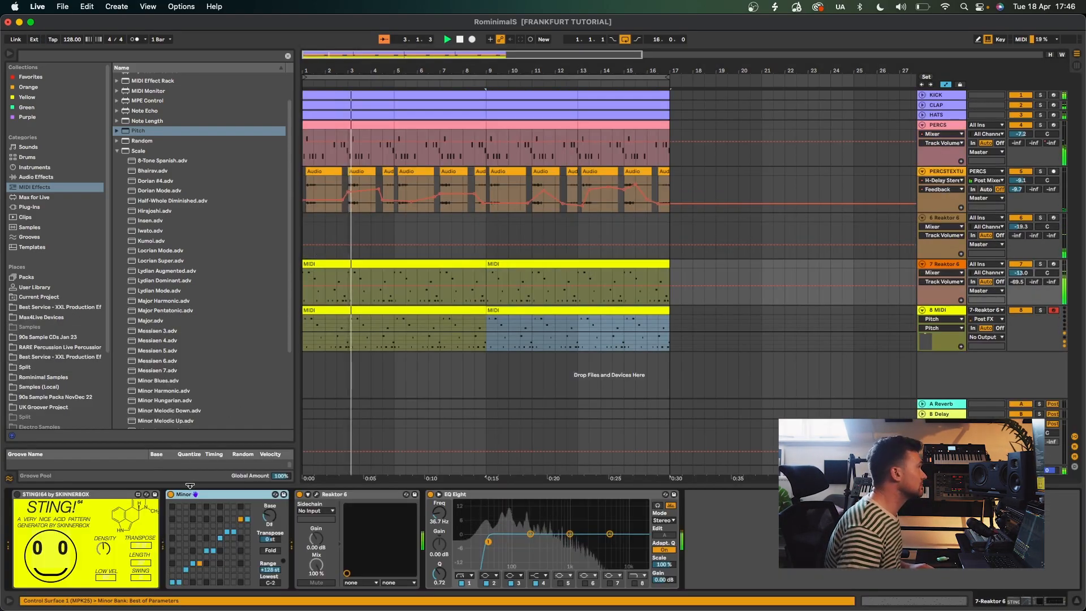
click(316, 494)
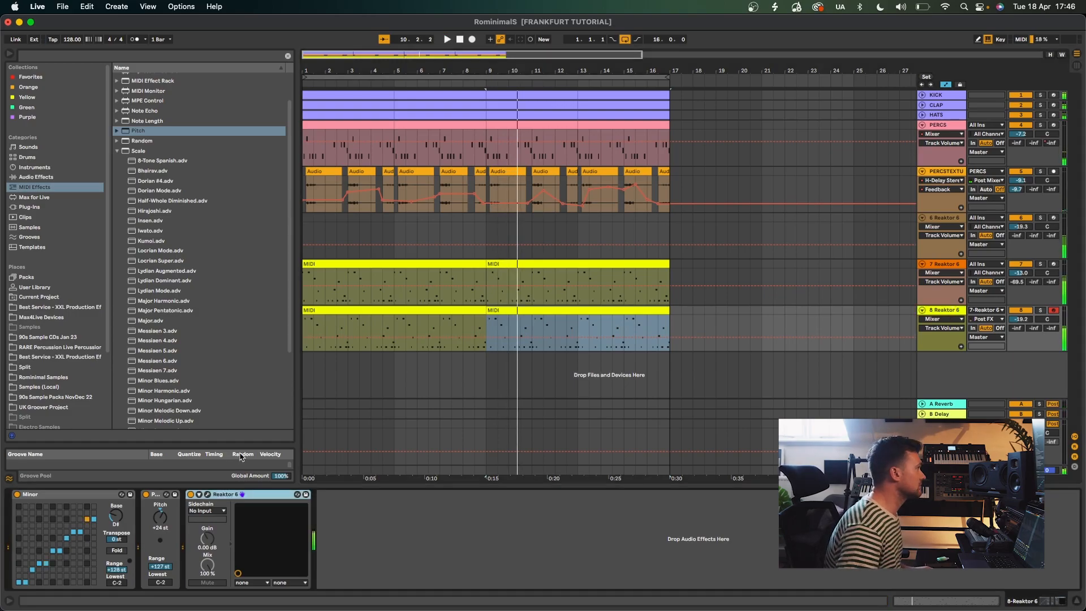
- Load the Spark ensemble into track 8's Reaktor 6, discarding the changes to Monark
click(207, 495)
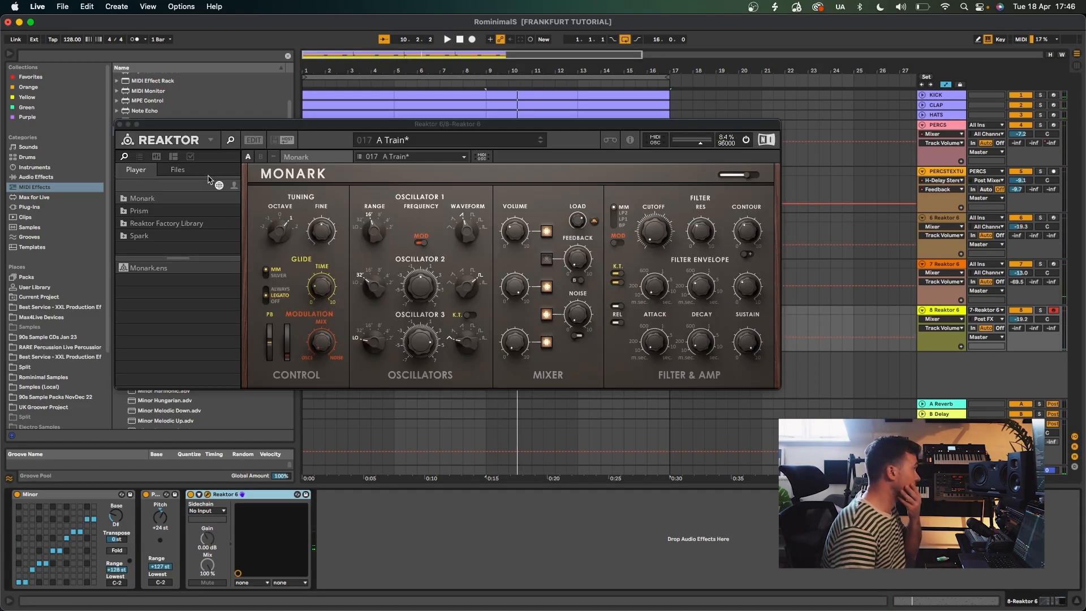
click(152, 239)
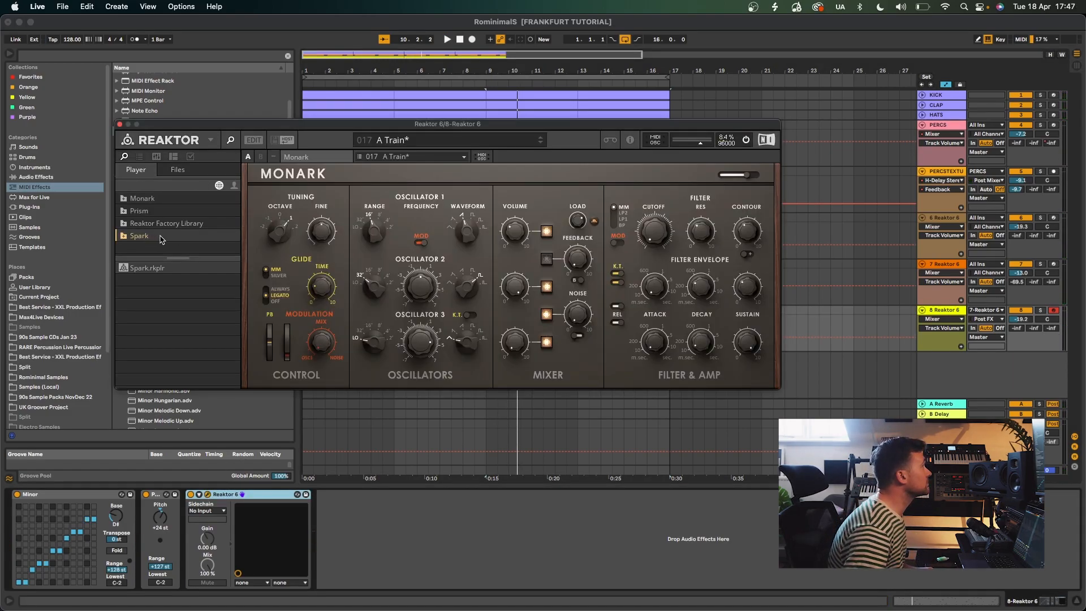
double_click(158, 270)
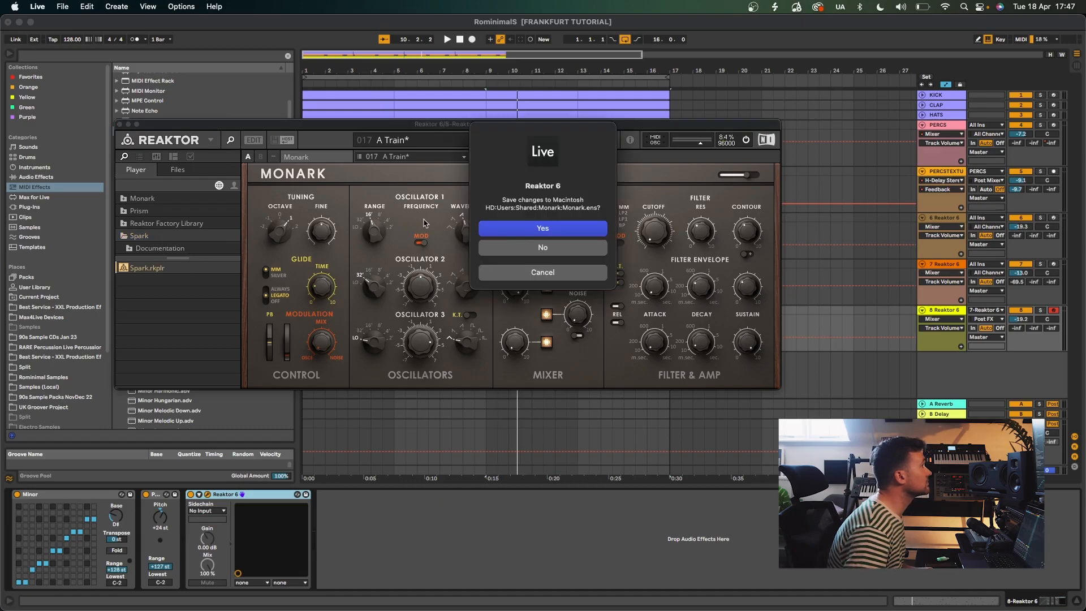
click(525, 246)
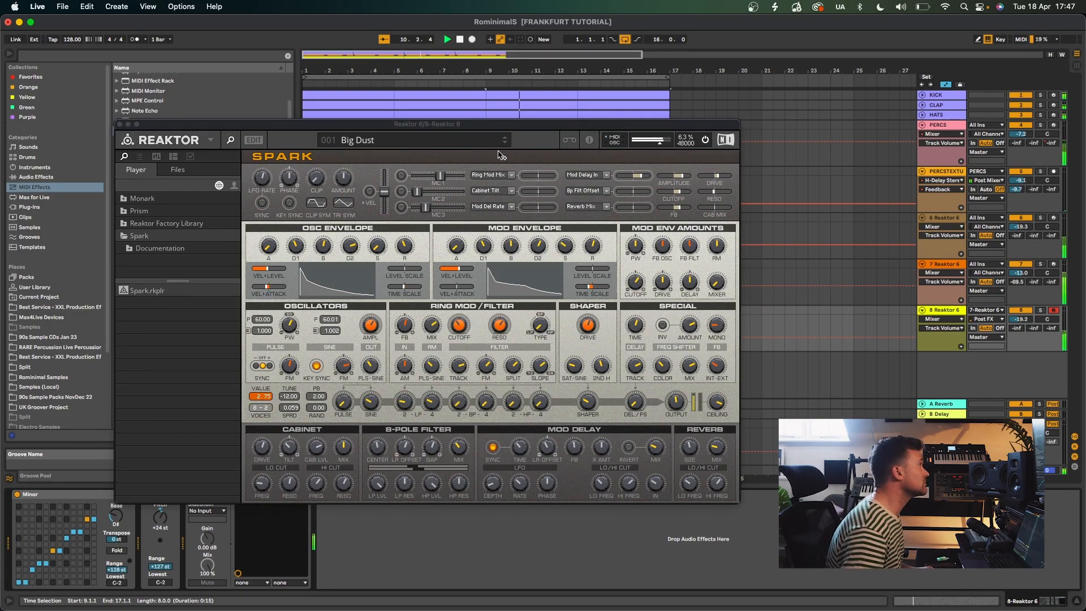
- Audition Spark presets with track 8 and the bass soloed, choose 010 Dirtu Kitchu, and return to the full mix at -19.4 dB
click(1040, 311)
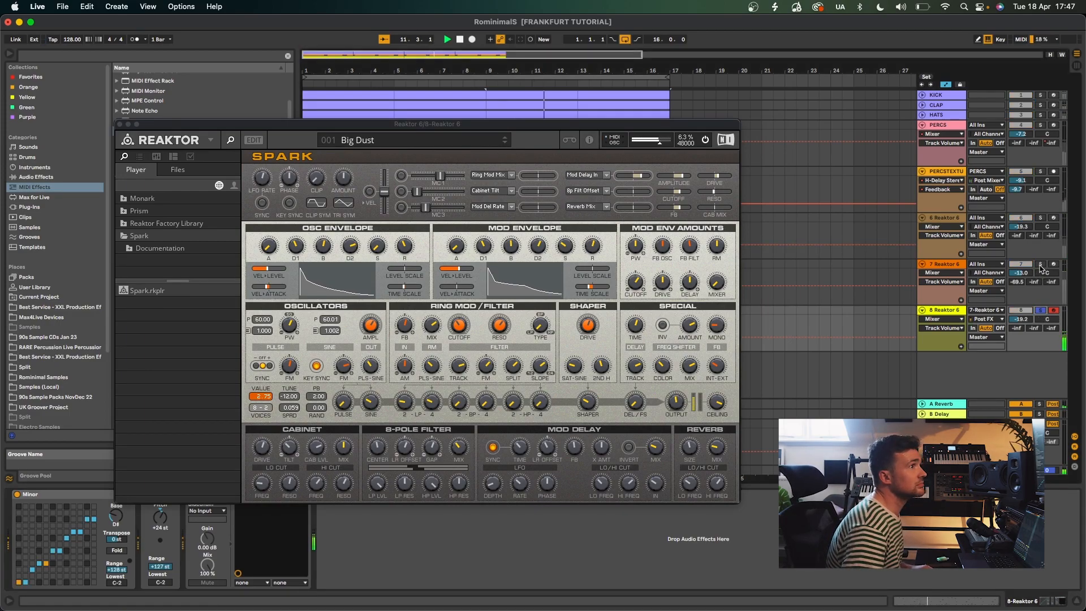
click(502, 144)
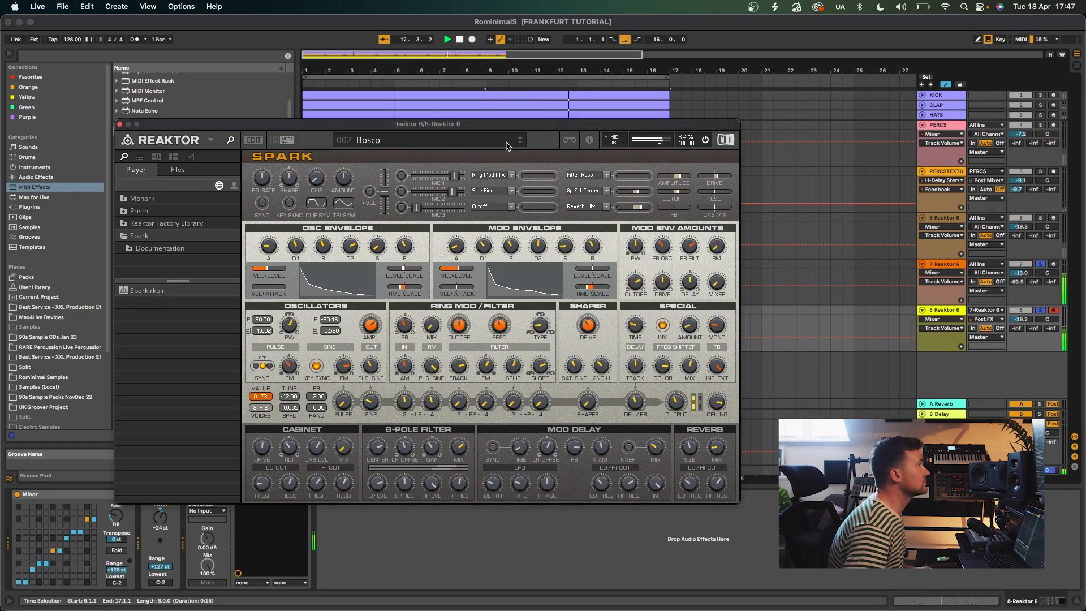
click(520, 145)
click(521, 145)
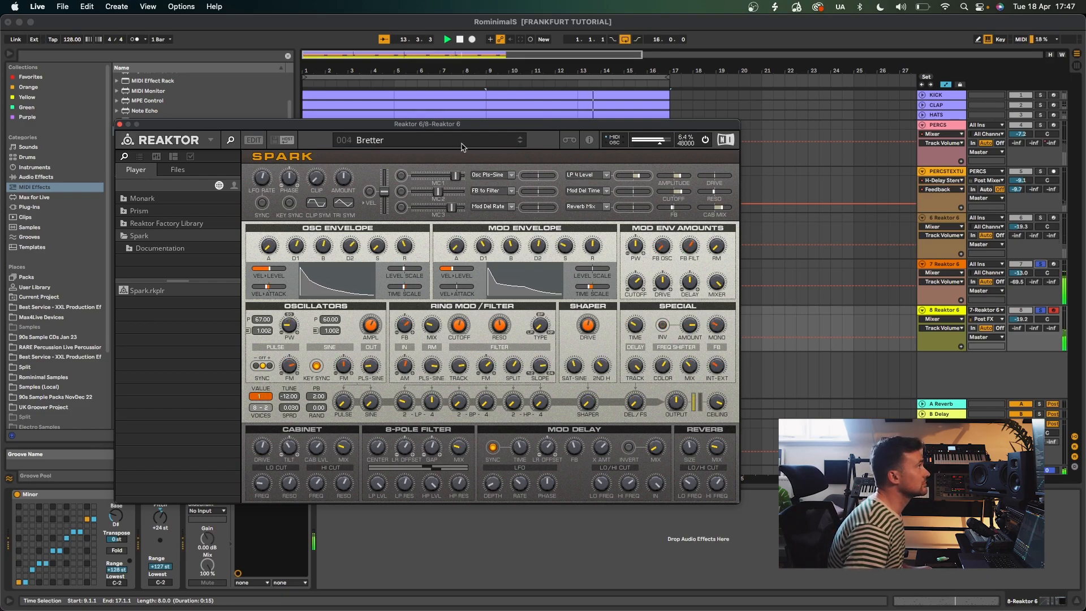
click(441, 142)
click(430, 245)
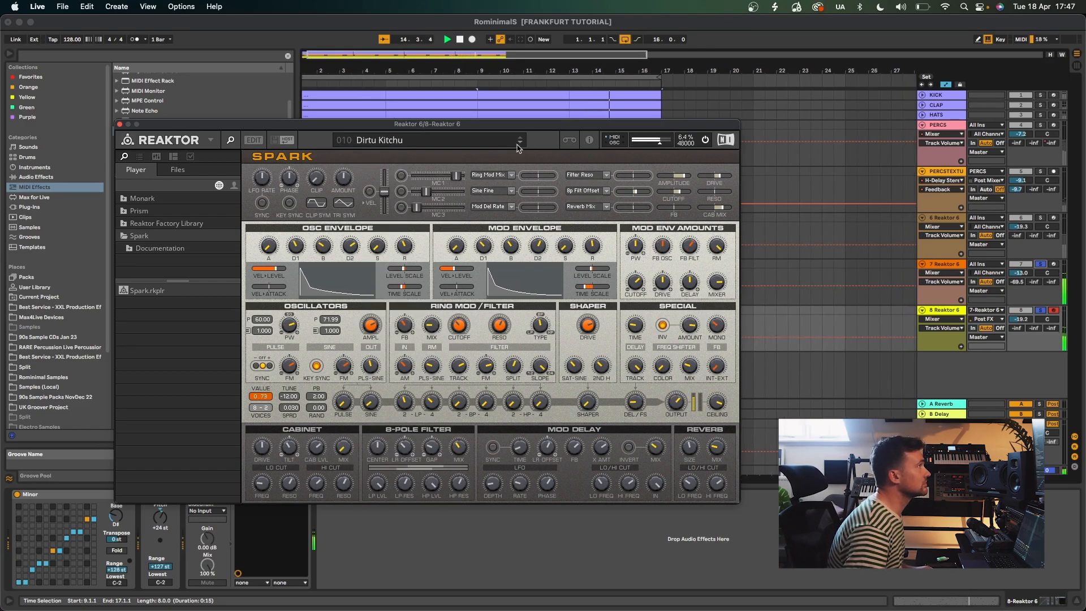
click(1041, 311)
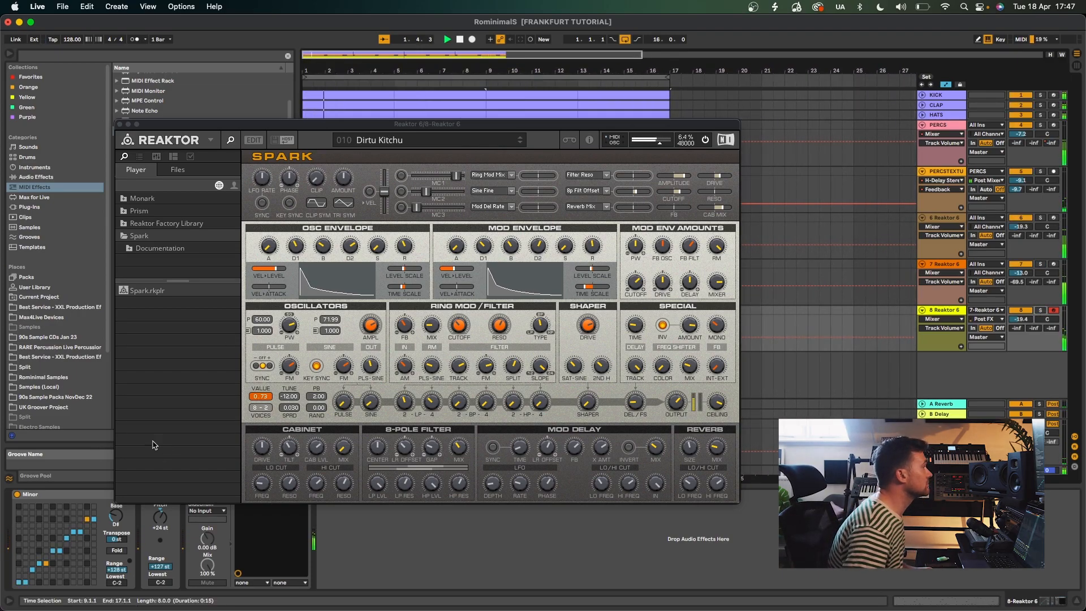
- Move the Spark window aside and add a second Pitch device before Reaktor 6 on track 8
drag(187, 124, 385, 137)
drag(145, 132, 181, 573)
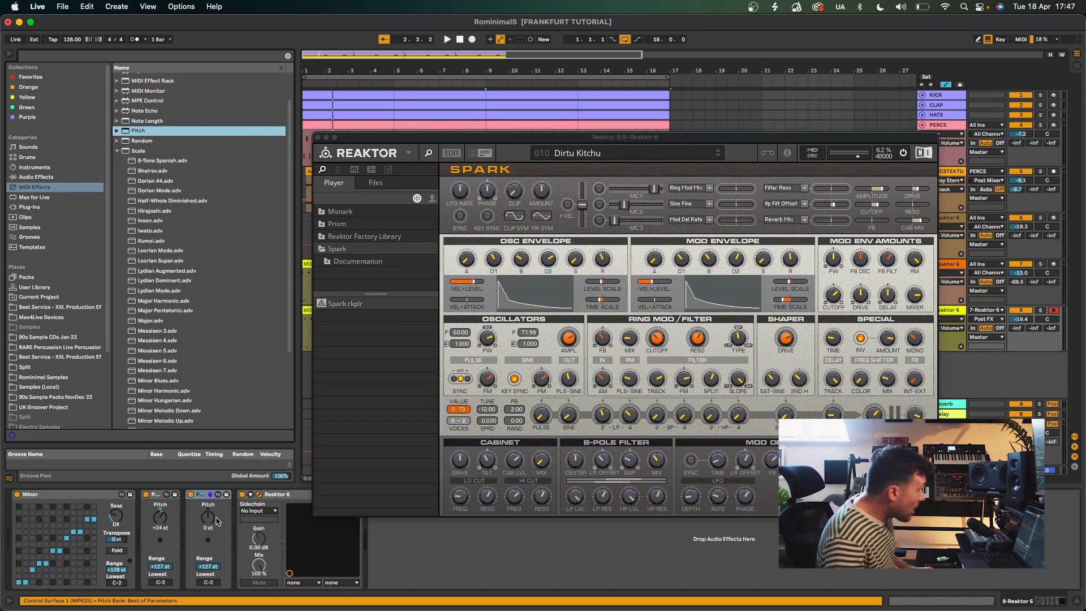
- Set the second Pitch device to -5 st and switch the Spark preset in Reaktor to Drachel
drag(208, 517, 208, 518)
key(space)
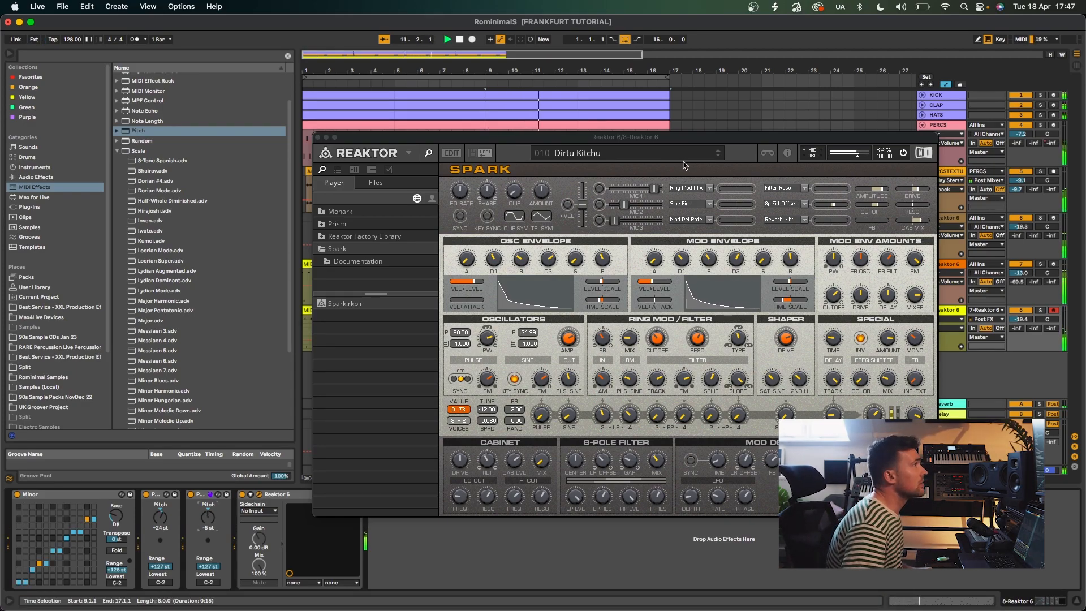
click(716, 158)
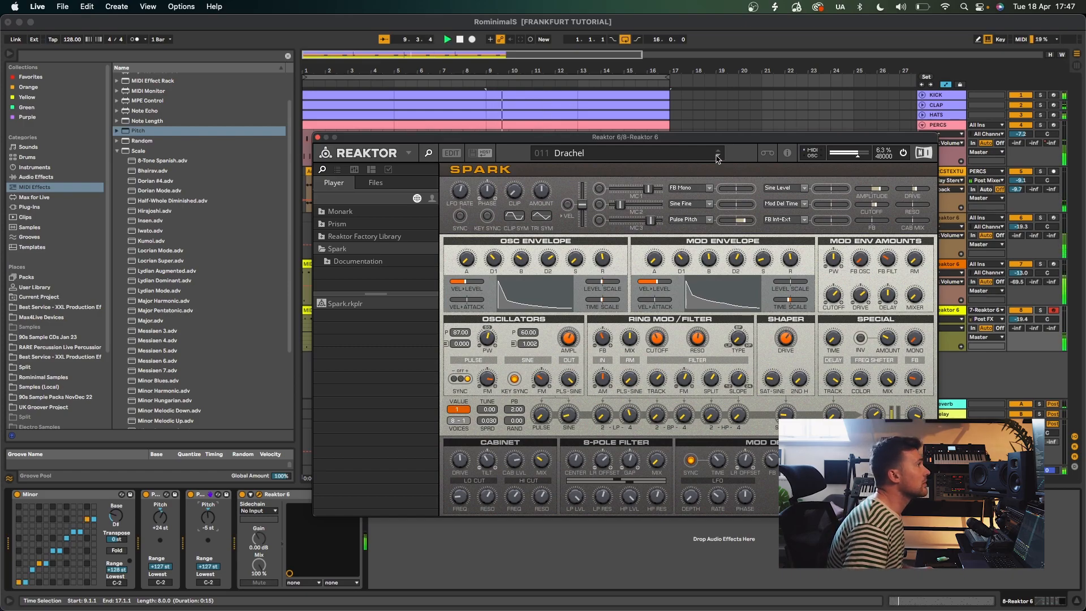
click(317, 137)
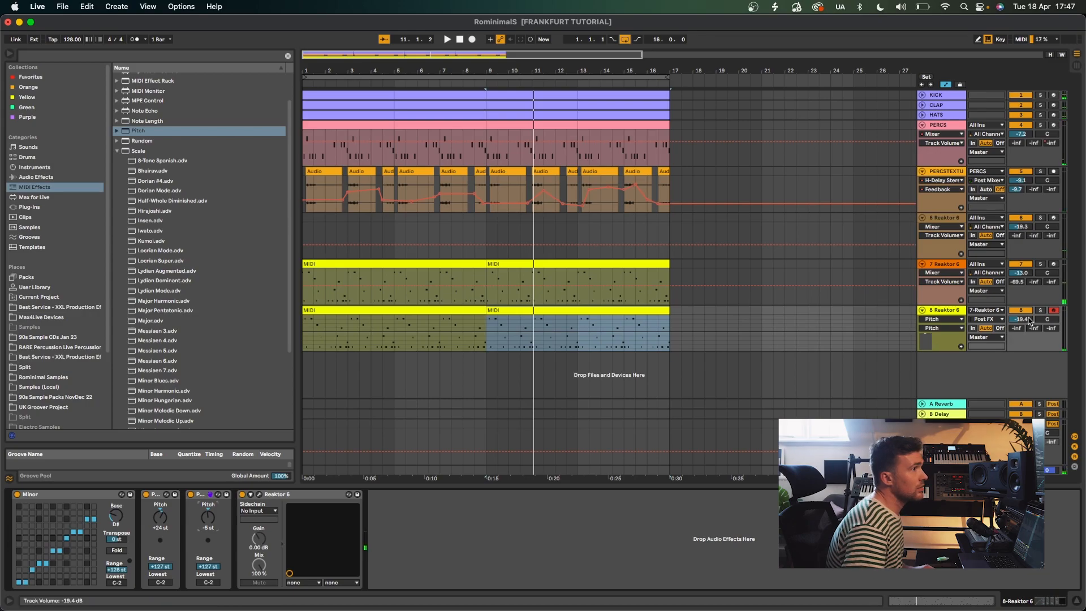
- Set the 8 Reaktor 6 track's MIDI input to All Ins and solo tracks 7 and 8
click(555, 327)
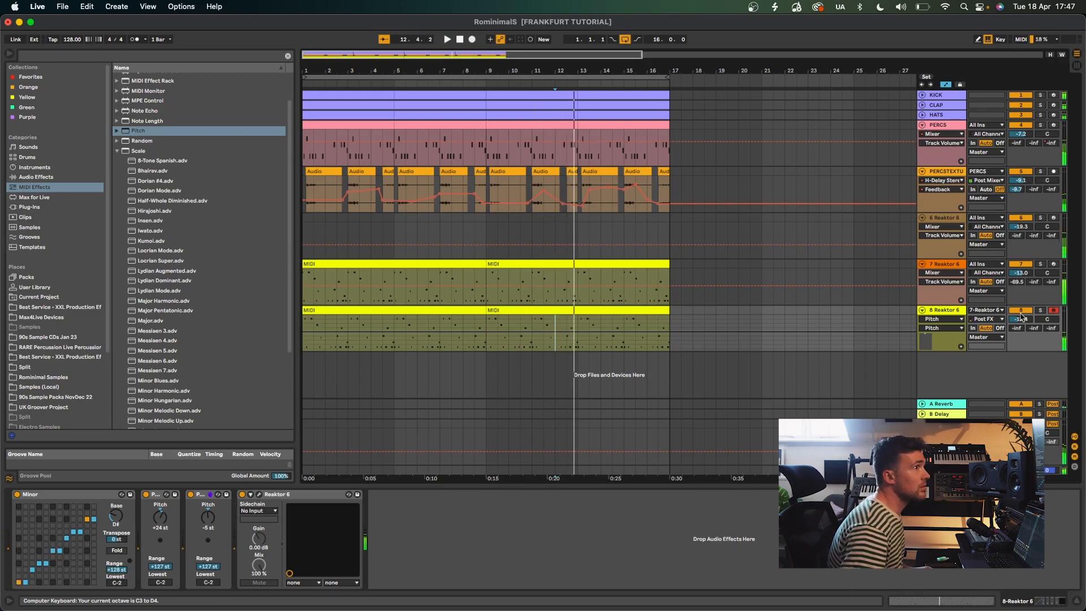
click(1000, 310)
click(986, 318)
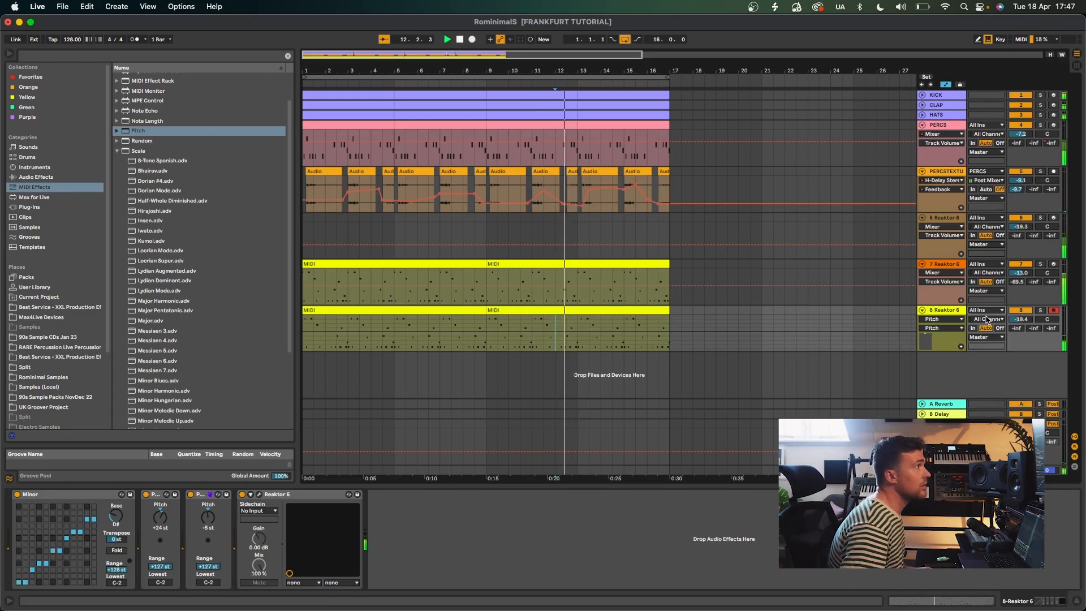
click(1041, 310)
click(1040, 263)
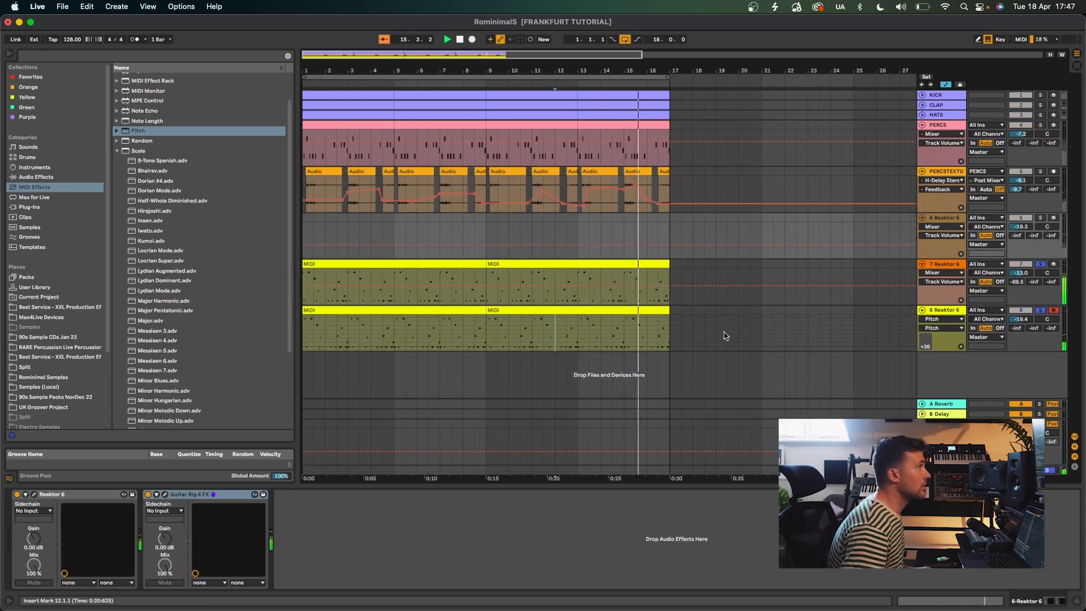
- Load the DrumX preset in Spark on the 8 Reaktor 6 track and set the track volume to -16.9 dB
click(943, 311)
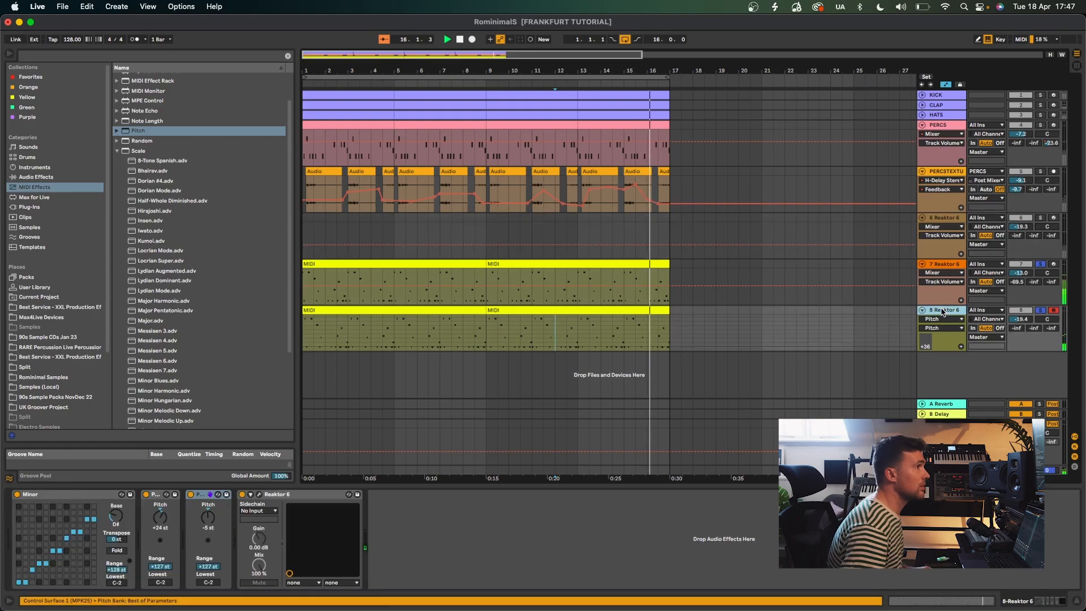
click(259, 494)
click(718, 156)
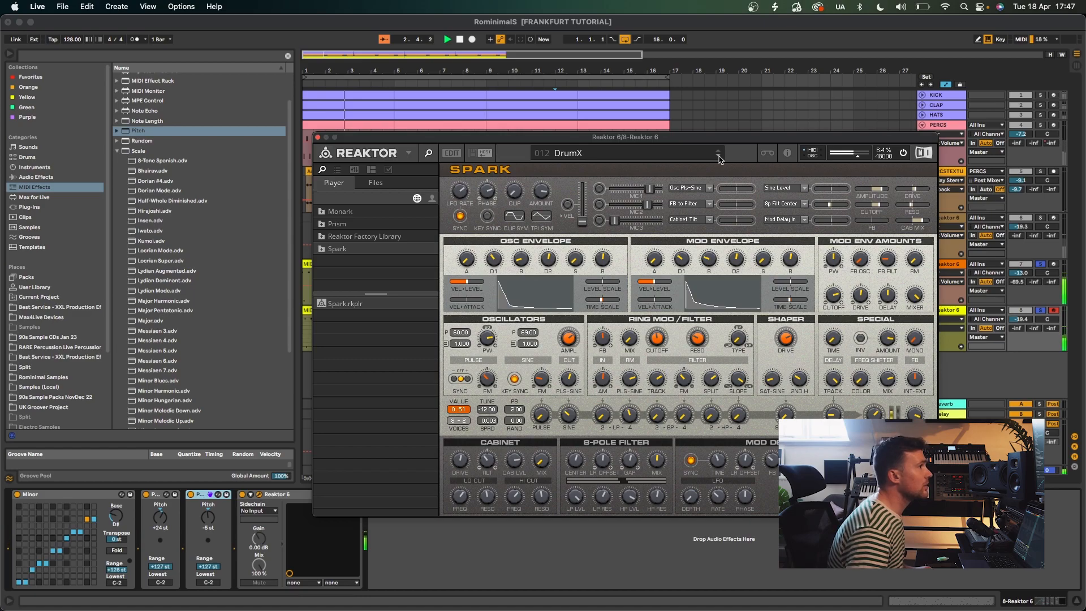
drag(1021, 319, 1021, 314)
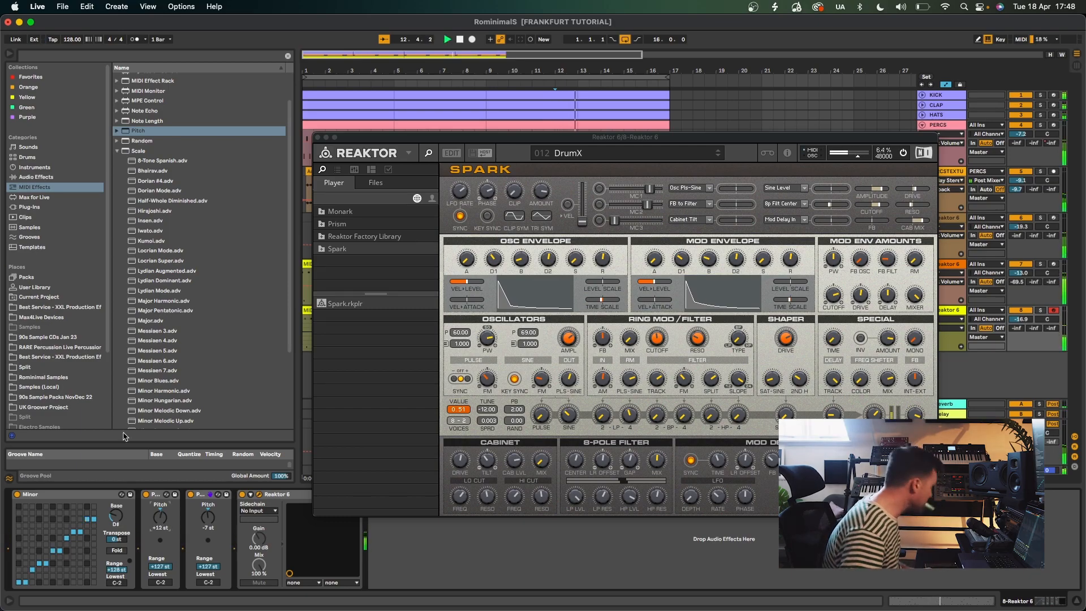
click(318, 138)
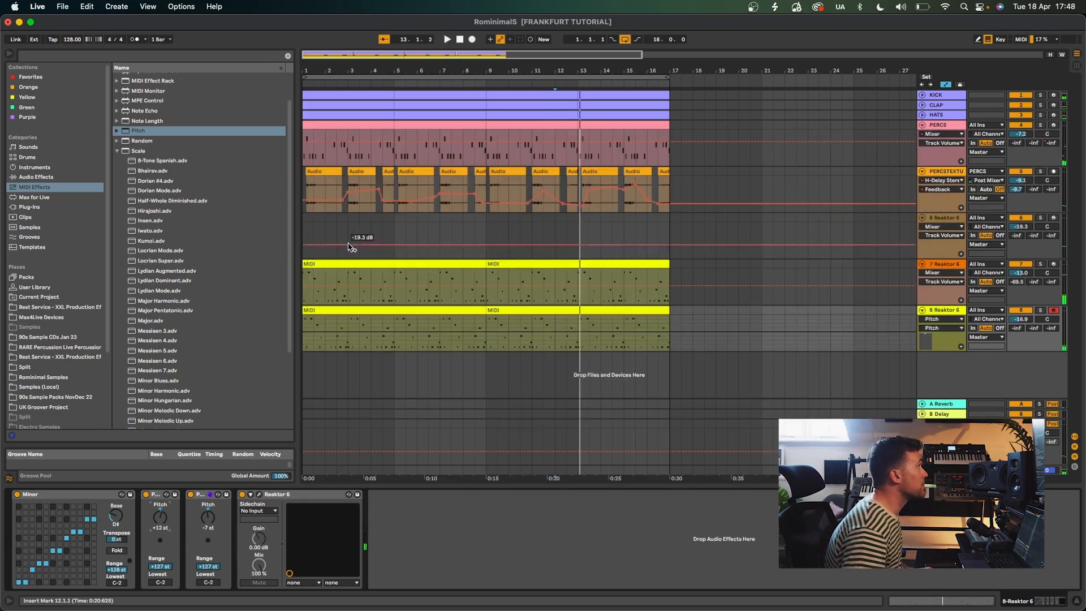
- Delete the second MIDI clip on track 8 and shorten the first one to four bars, ending at bar 5
click(663, 310)
key(Delete)
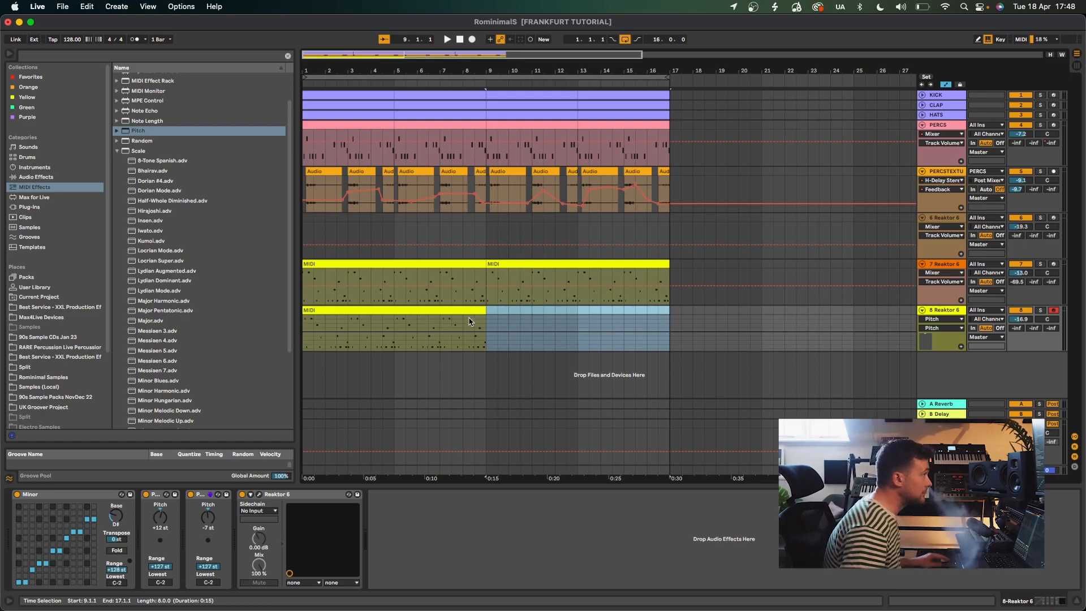
drag(486, 311, 393, 313)
key(space)
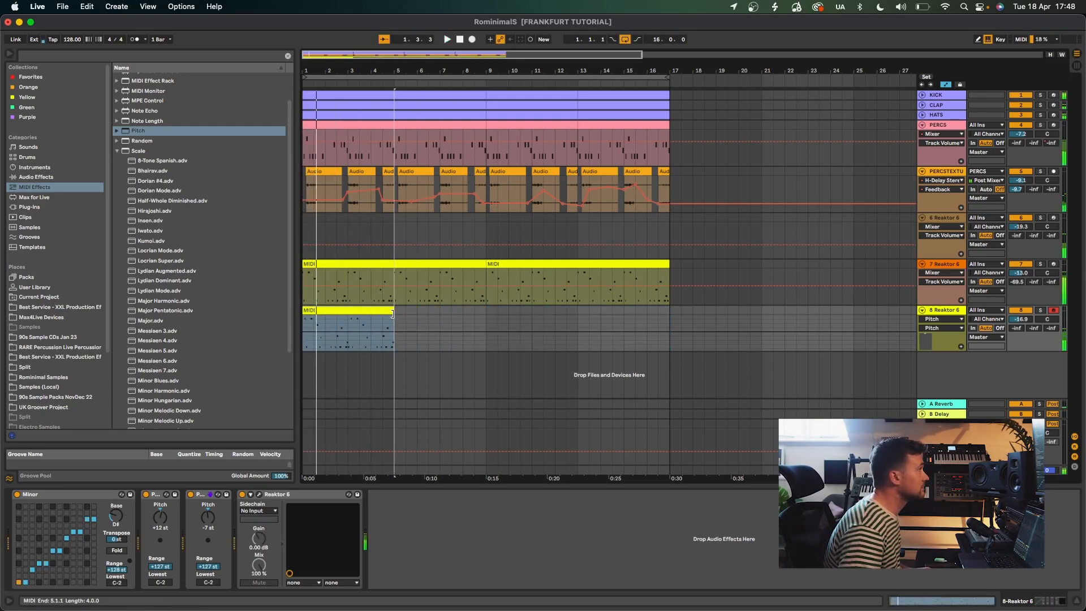
- Break the four-bar clip on track 8 into one-bar clips at bars 1, 3 and 5 with one-bar gaps between
click(348, 334)
key(space)
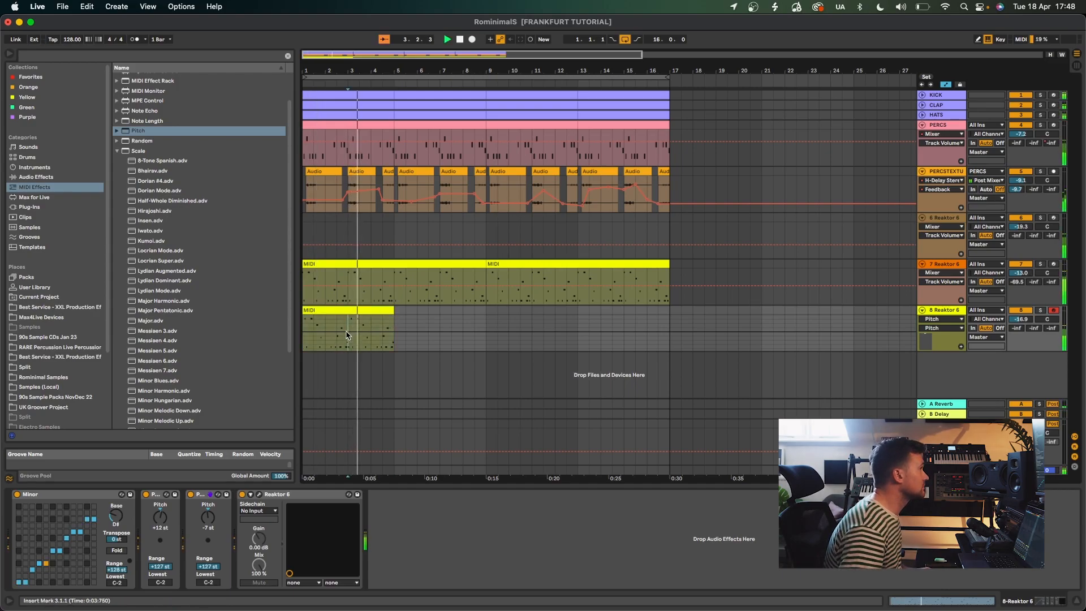
key(space)
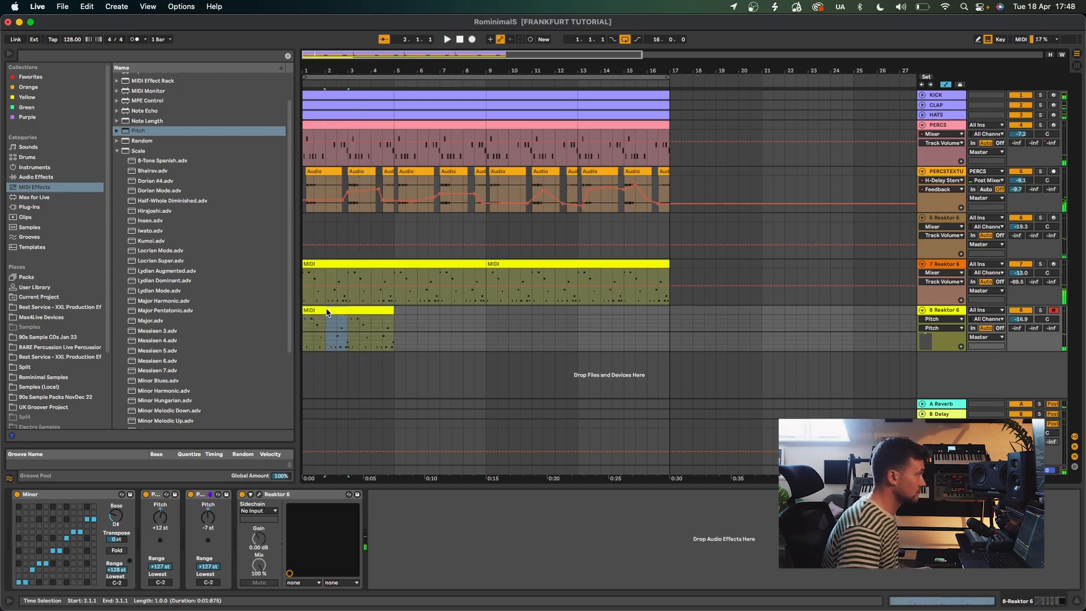
key(space)
drag(326, 308, 373, 310)
key(super+e)
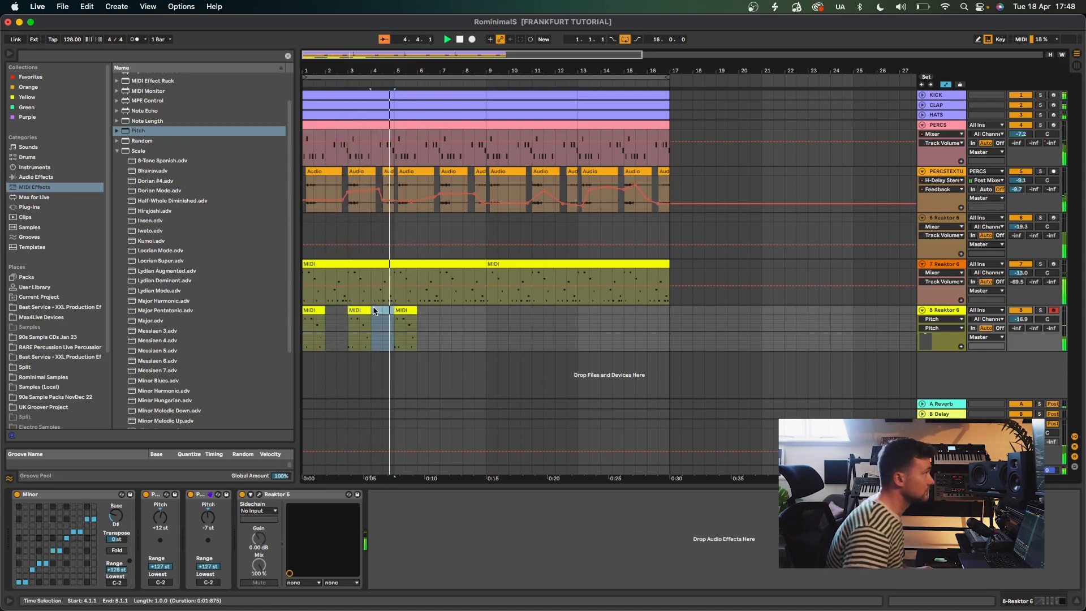
- Clear bar 1 on track 8, duplicate bars 1 to 9, and set the track's reverb send to -6.2 dB
drag(373, 311, 314, 311)
drag(481, 325, 305, 331)
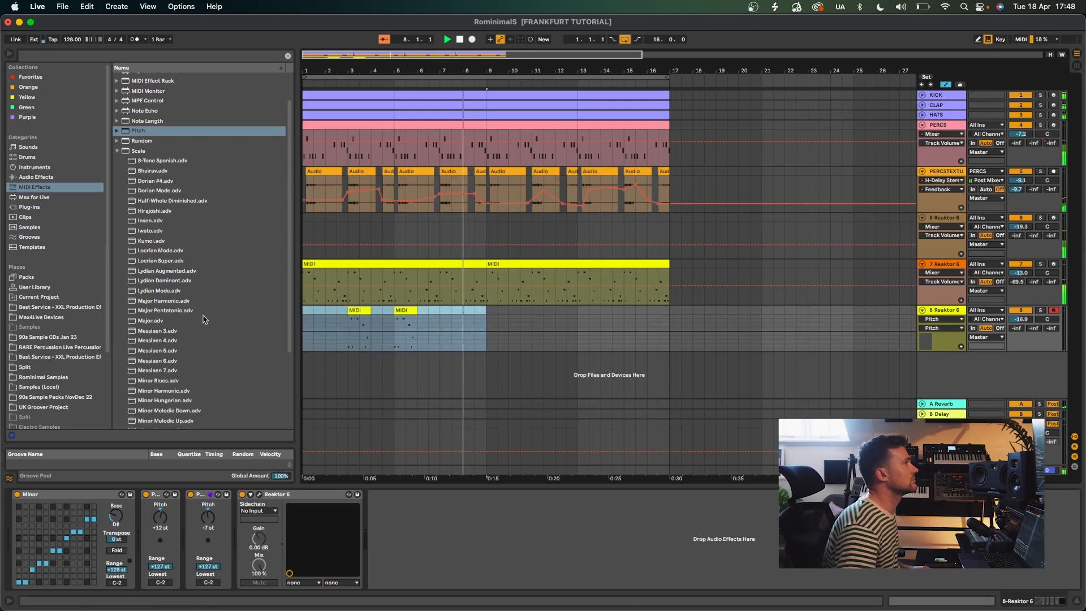
key(ctrl+d)
drag(1019, 330, 1019, 285)
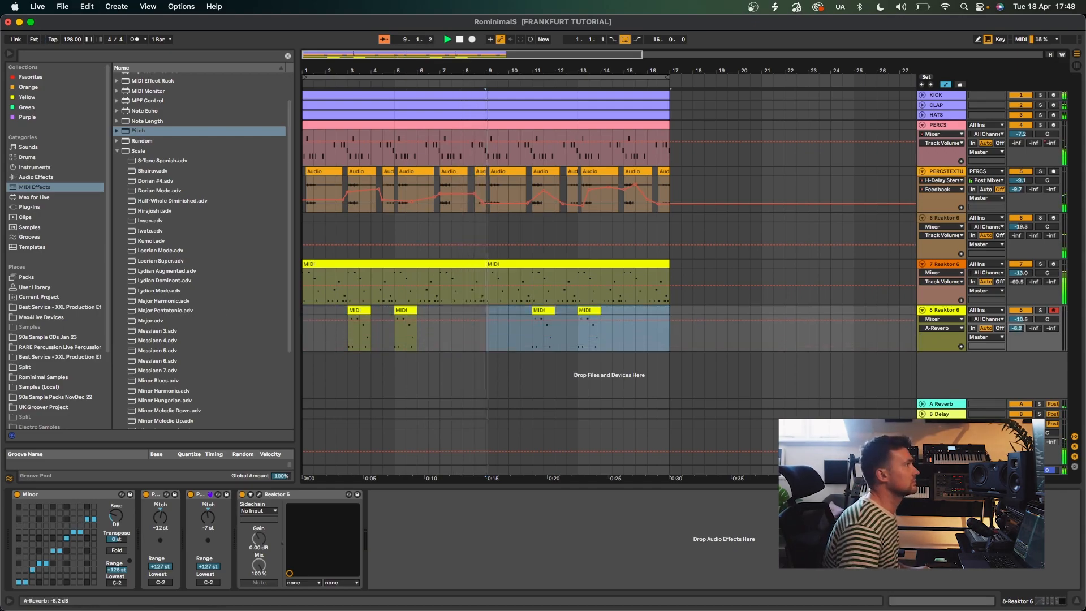
- Copy the bar 5 clip to bar 1 on track 8, then solo the track and set its volume to -10.0 dB
click(555, 439)
key(space)
drag(407, 311, 317, 312)
key(space)
click(1040, 310)
key(space)
drag(1019, 320, 1020, 317)
key(space)
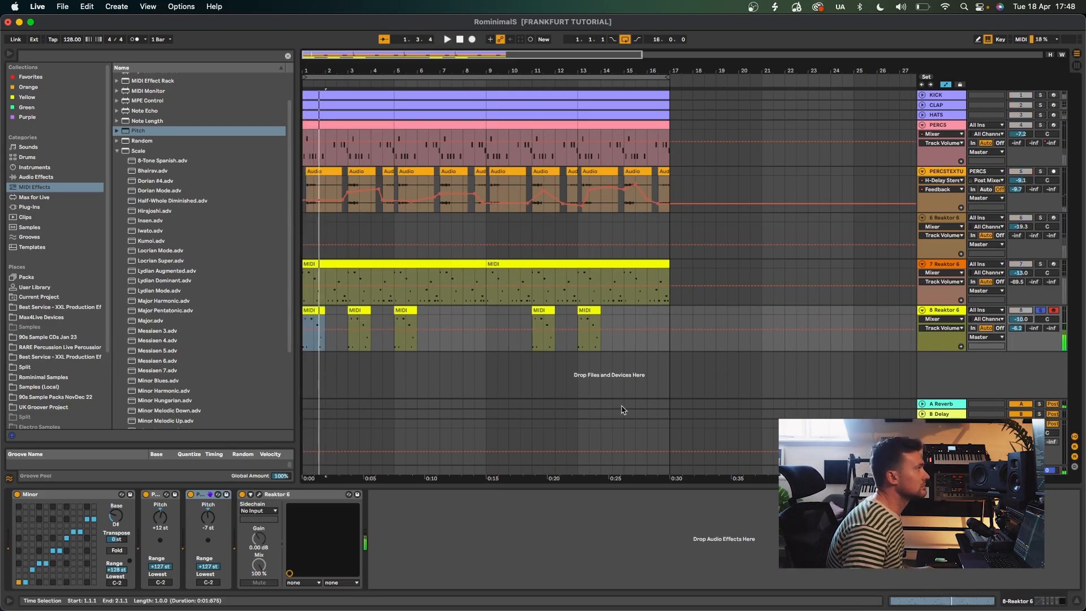
- Raise the first Pitch device on track 8 to +24 st and take the track out of solo
drag(159, 519, 159, 506)
key(space)
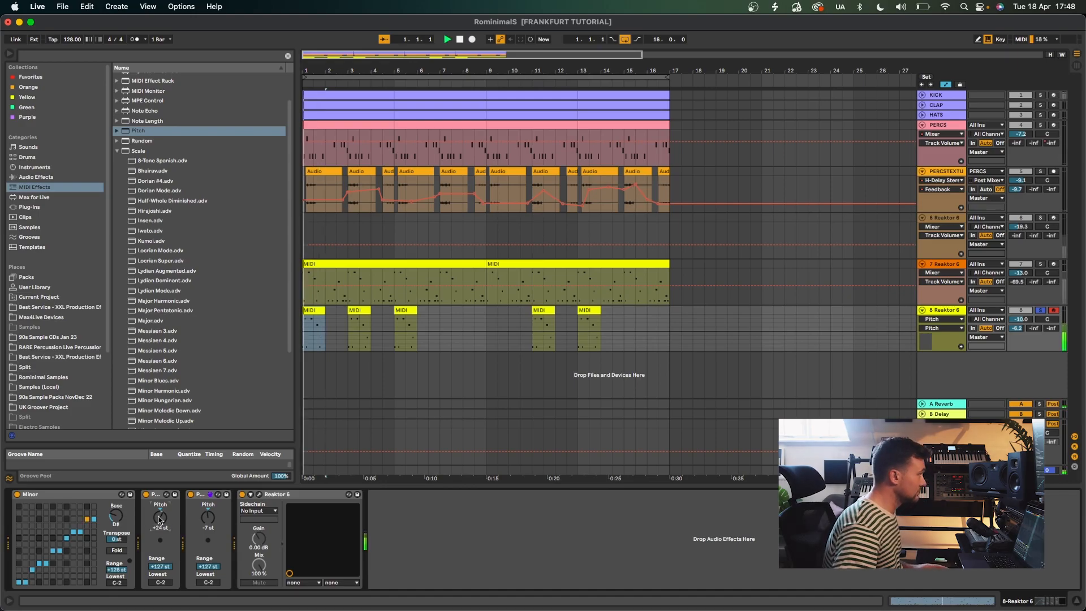
click(1041, 311)
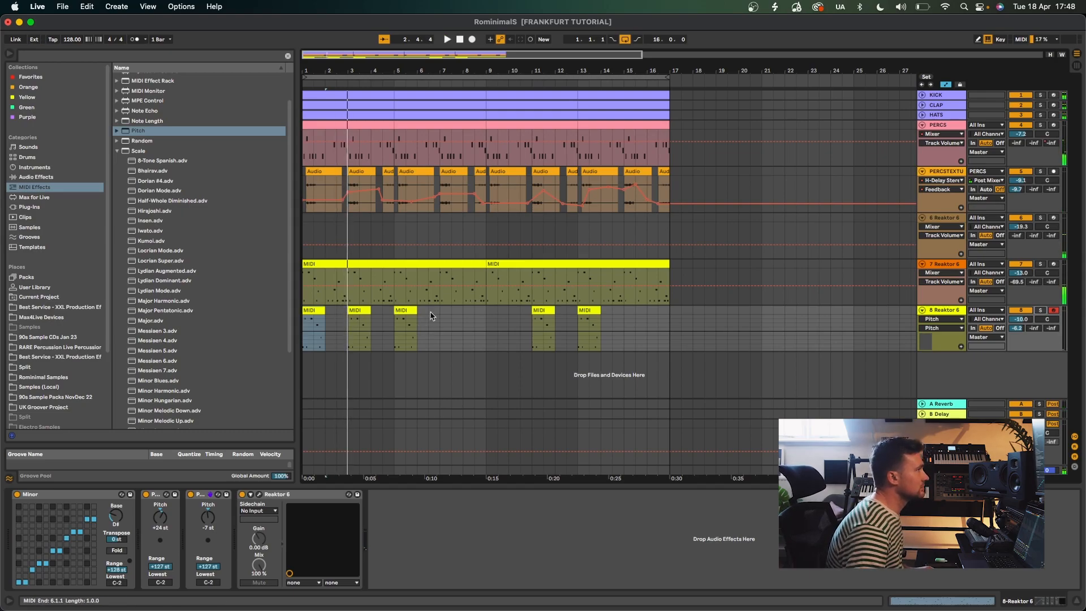
- Duplicate bars 1 to 5 of track 8 three times to repeat the clip pattern up to bar 17
click(389, 311)
mouse_move(352, 311)
mouse_down()
mouse_move(380, 312)
mouse_move(362, 311)
mouse_up()
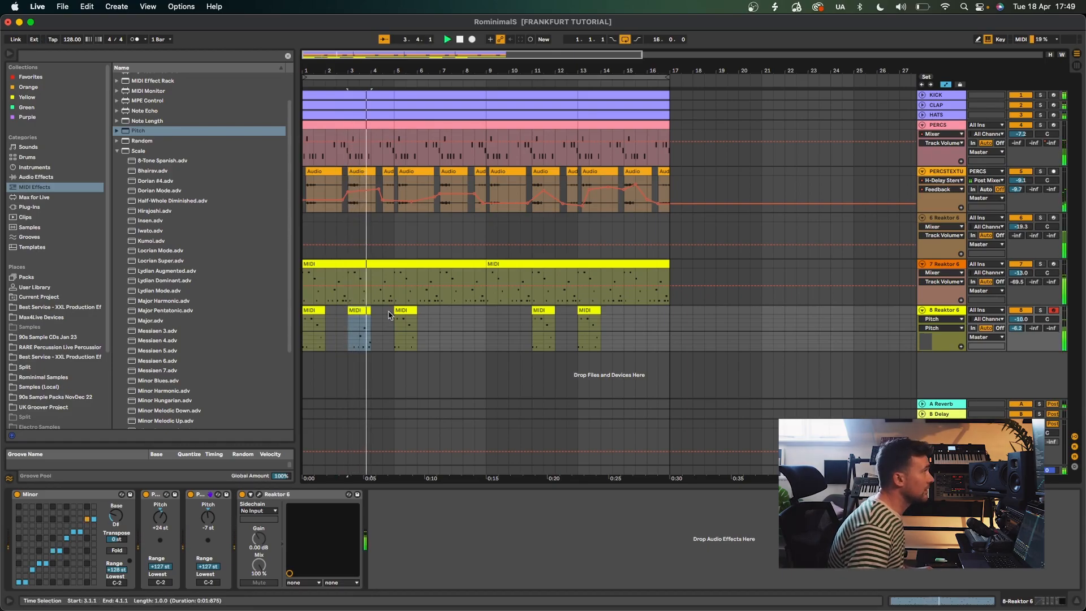
click(405, 313)
drag(394, 317, 211, 313)
key(super+d)
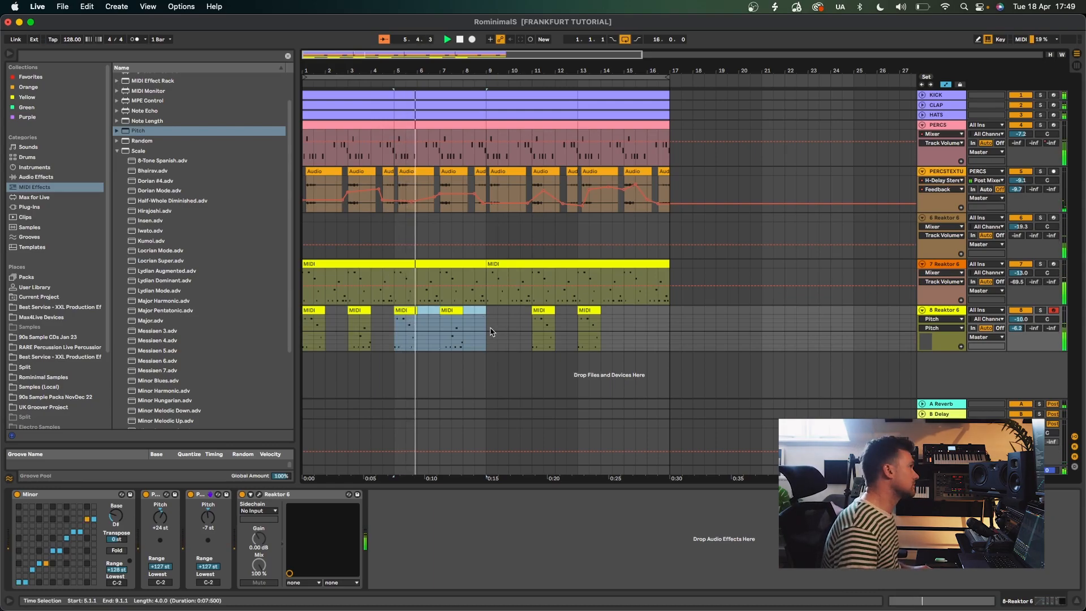
key(super+d)
key(super+d)
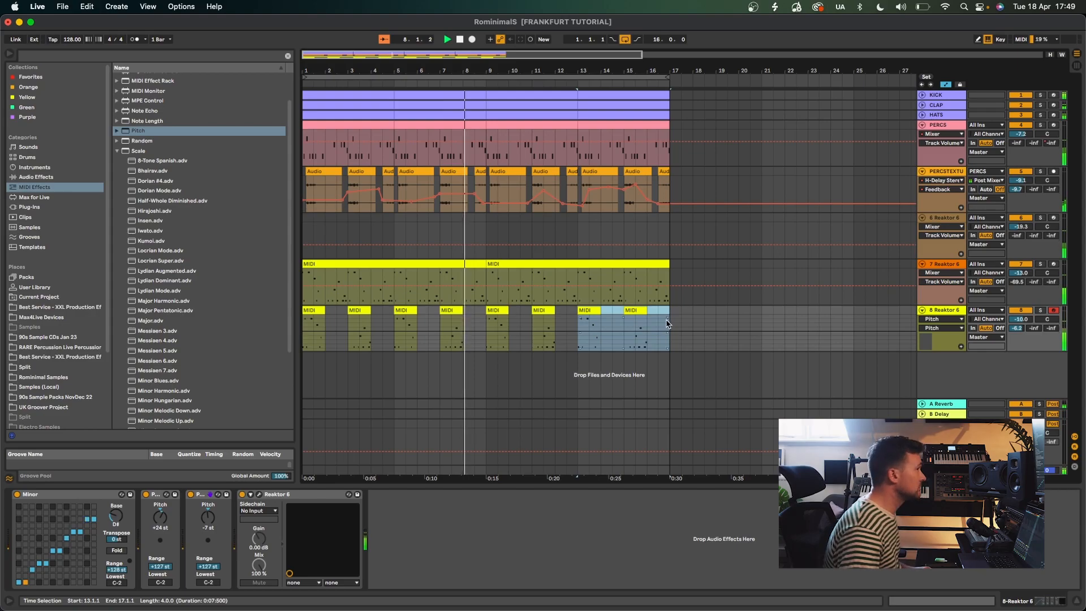
- Duplicate bars 9 to 17 of the tracks from PERCS through 8 Reaktor 6 into bars 17 to 25
shift+click(493, 310)
drag(493, 310, 487, 126)
key(super+d)
key(space)
- Delete all clips on the 8 Reaktor 6 track between bars 1 and 17
drag(577, 71, 575, 31)
drag(470, 315, 214, 306)
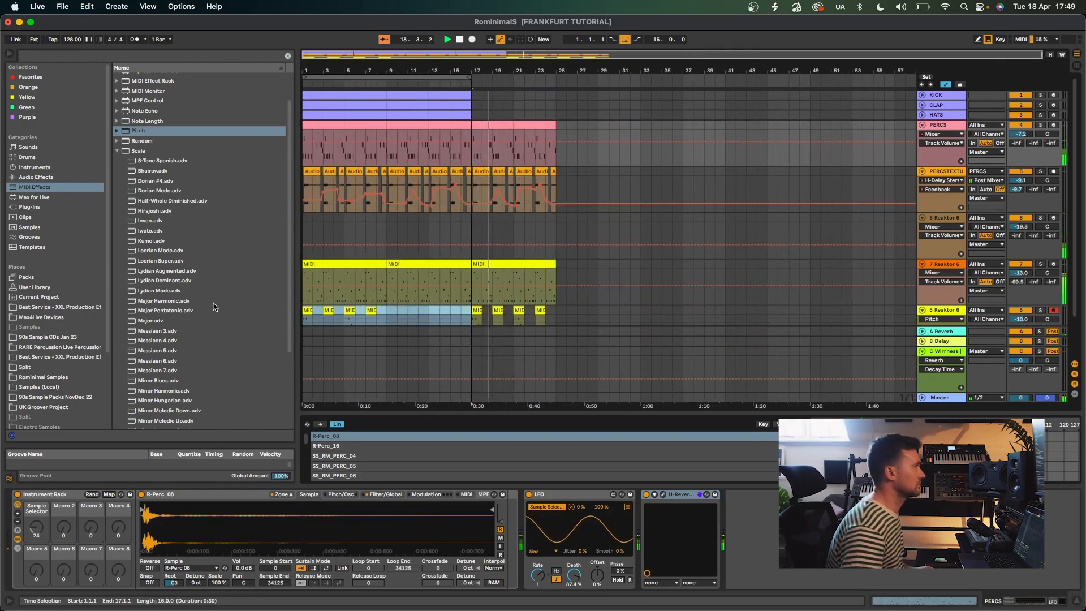
key(Delete)
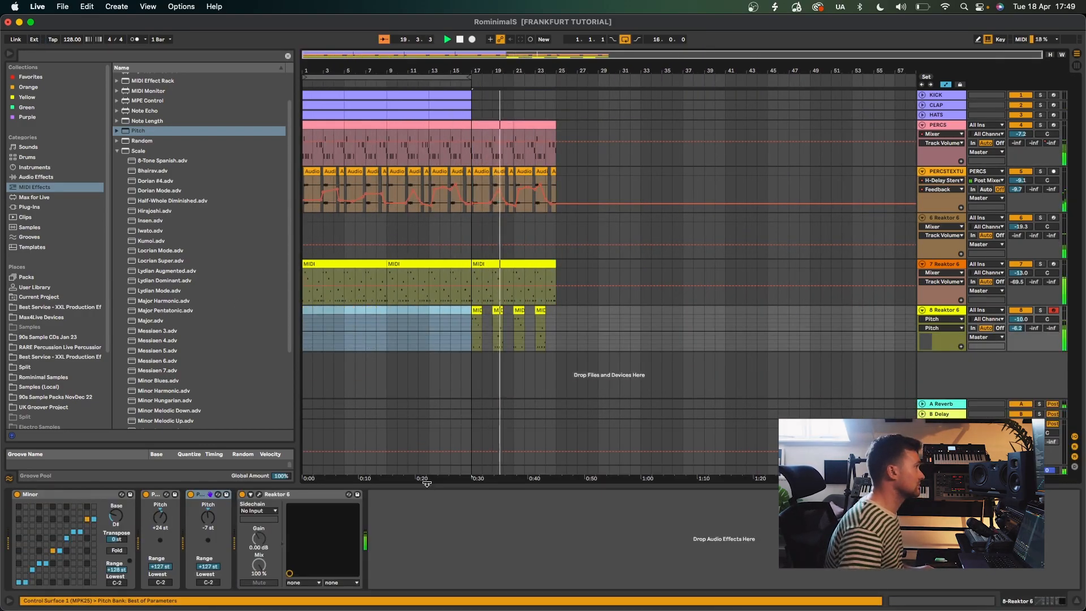
- Hide the device view and duplicate four bars of CLAP and HATS twice to extend both tracks to bar 25
drag(459, 485, 461, 488)
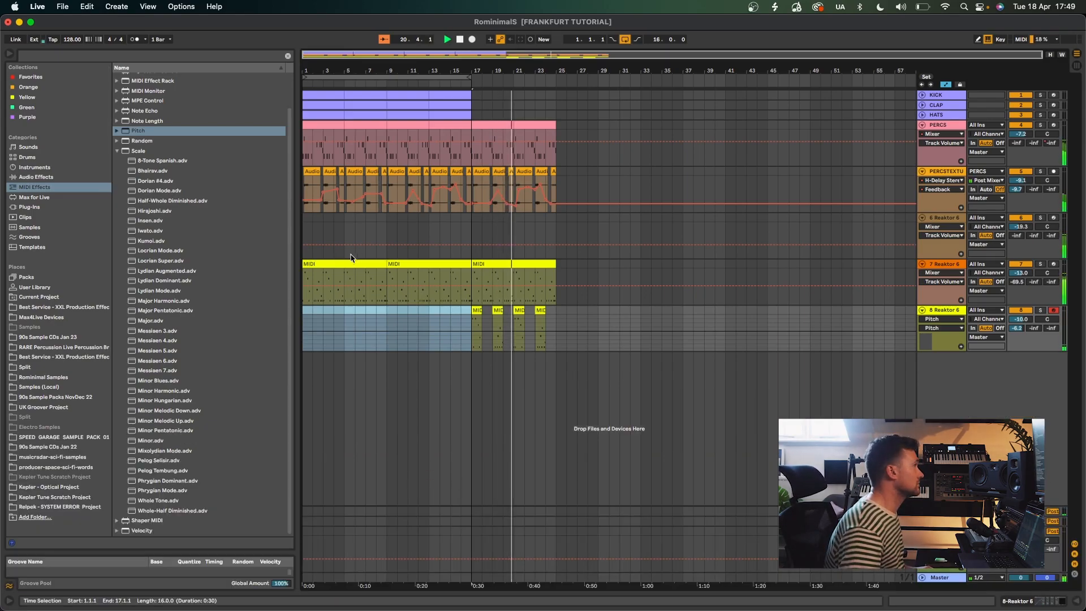
click(440, 97)
key(space)
drag(473, 113, 436, 107)
key(super+d)
key(space)
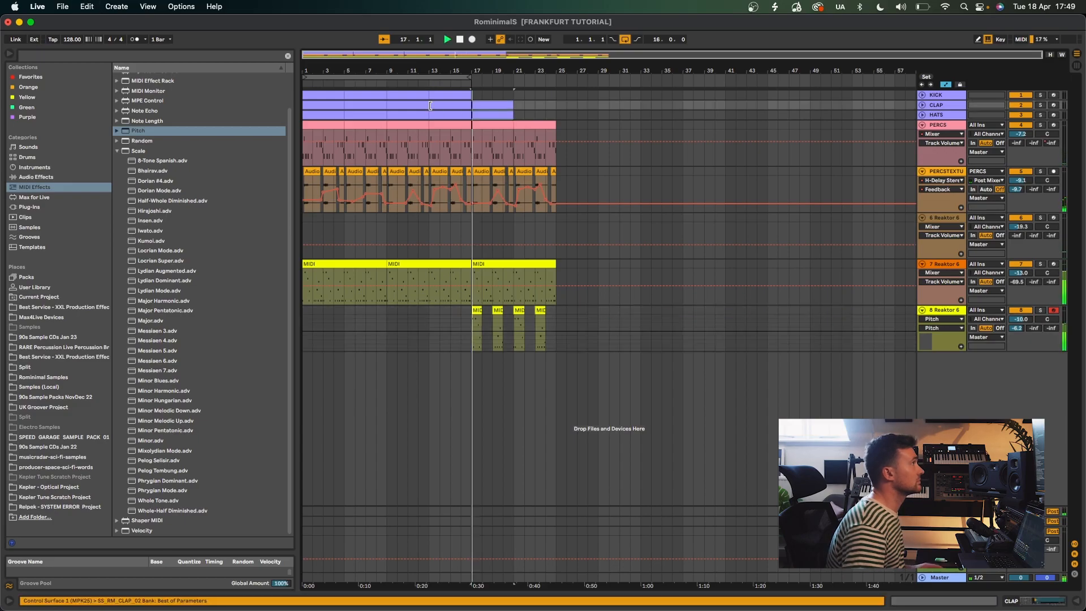
key(super+d)
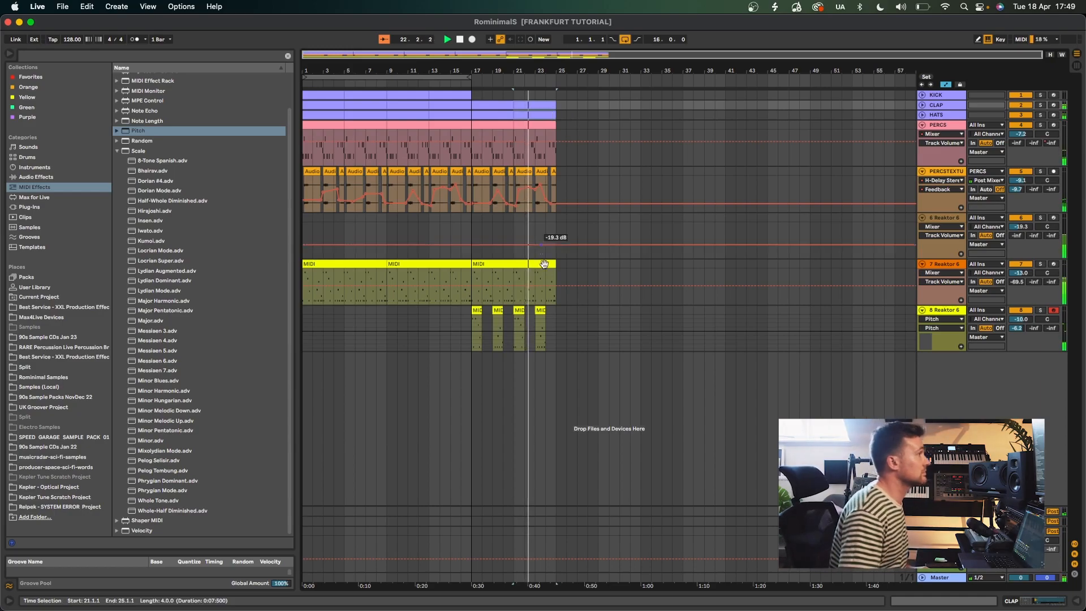
- Remove the last bar of the CLAP and HATS clips, from bar 24 to bar 25
drag(559, 116, 541, 116)
click(541, 103)
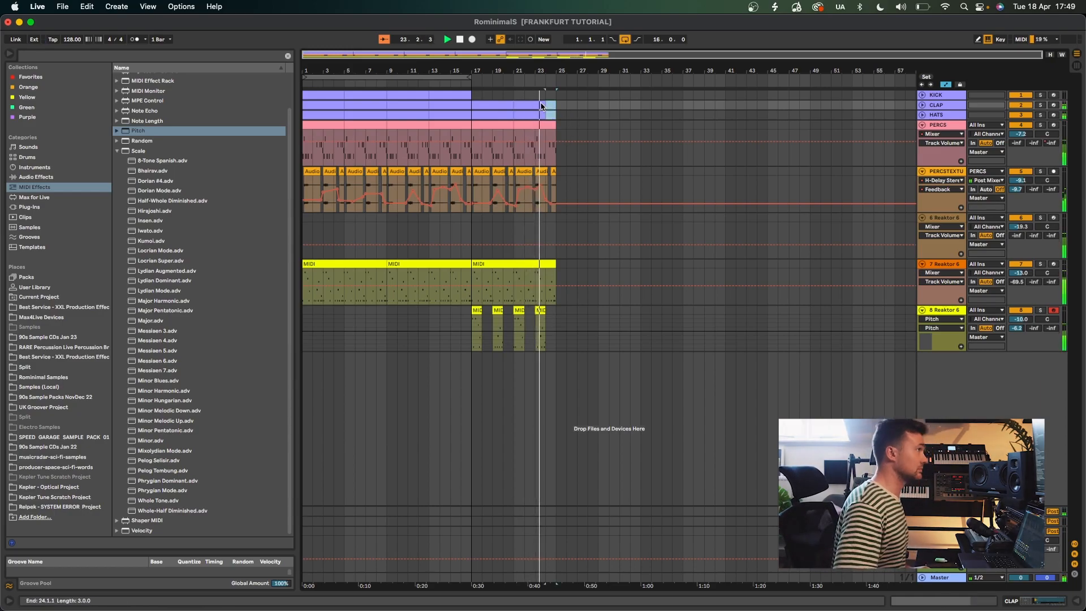
key(Delete)
- Copy bars 1 to 17 of all tracks from KICK through 8 Reaktor 6 and paste them at bar 25
drag(467, 333, 307, 95)
key(super+c)
key(space)
click(558, 96)
key(super+v)
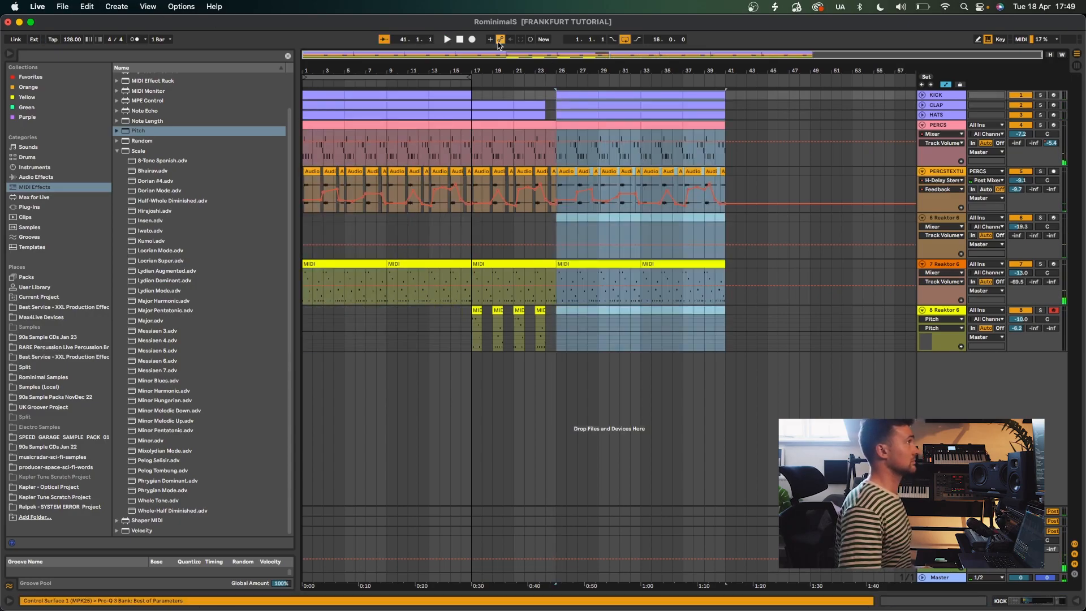
- Restart playback from the beginning and extend the arrangement loop to bar 41
click(459, 41)
key(space)
drag(469, 77, 725, 77)
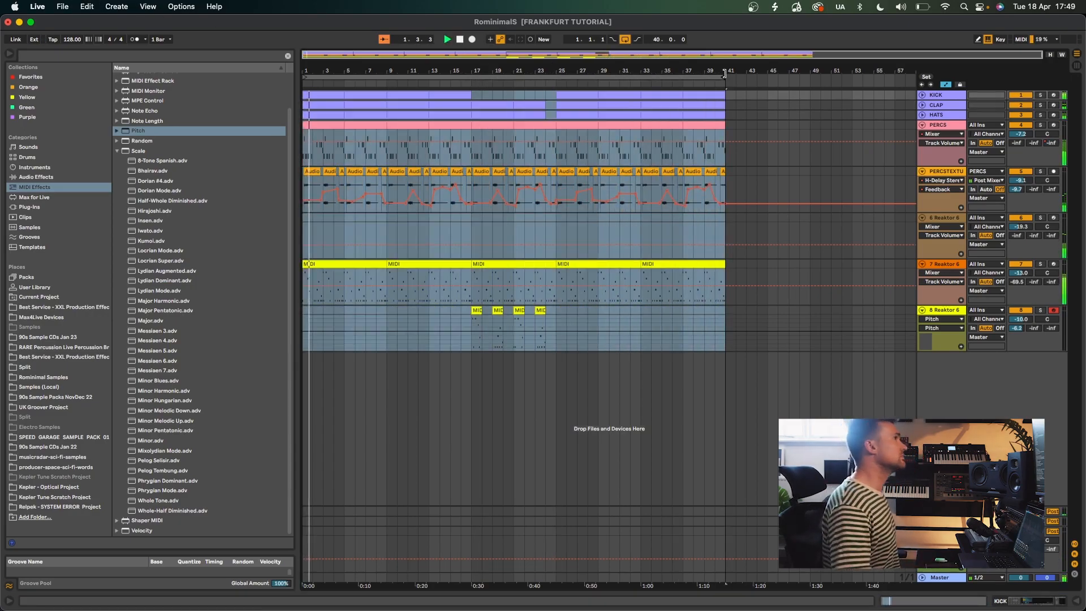
- Select the 7 Reaktor 6 track and search the plug-ins for "trackspacer"
click(949, 252)
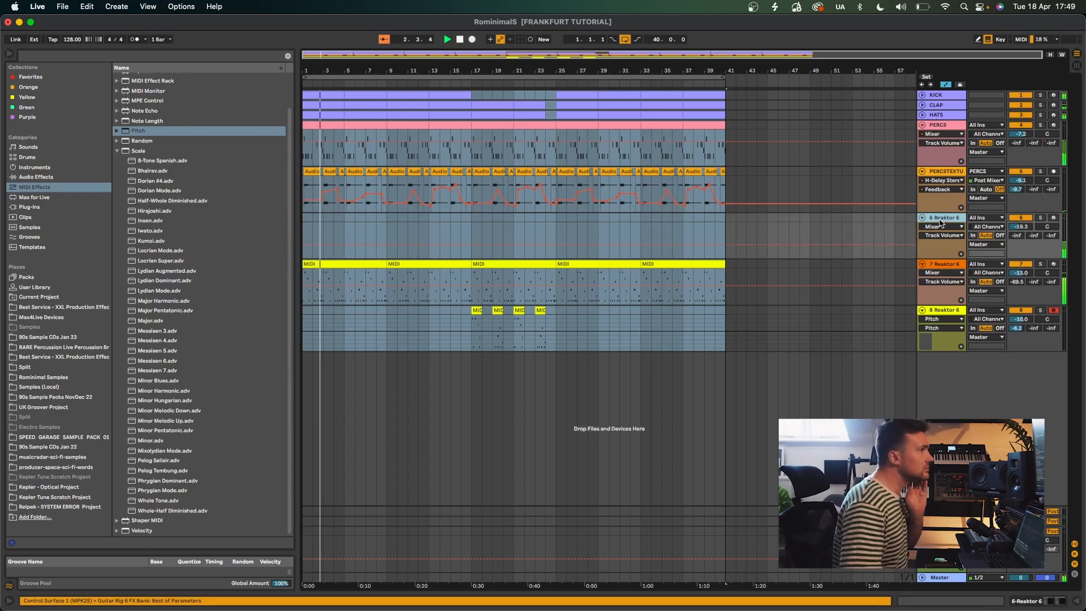
click(944, 265)
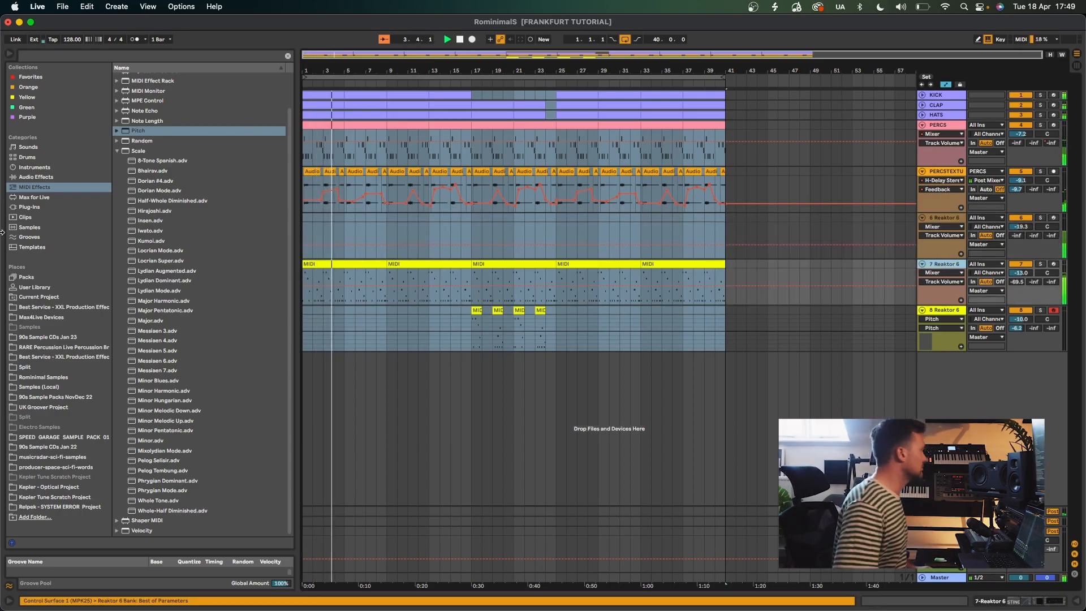
click(29, 207)
click(66, 56)
text(tr)
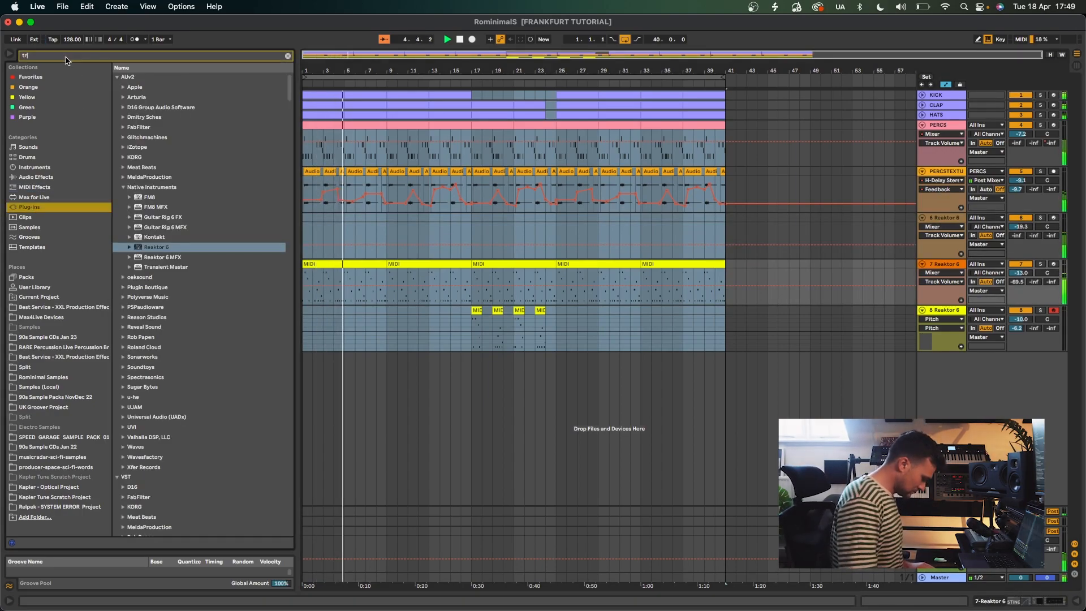
text(ackspacer)
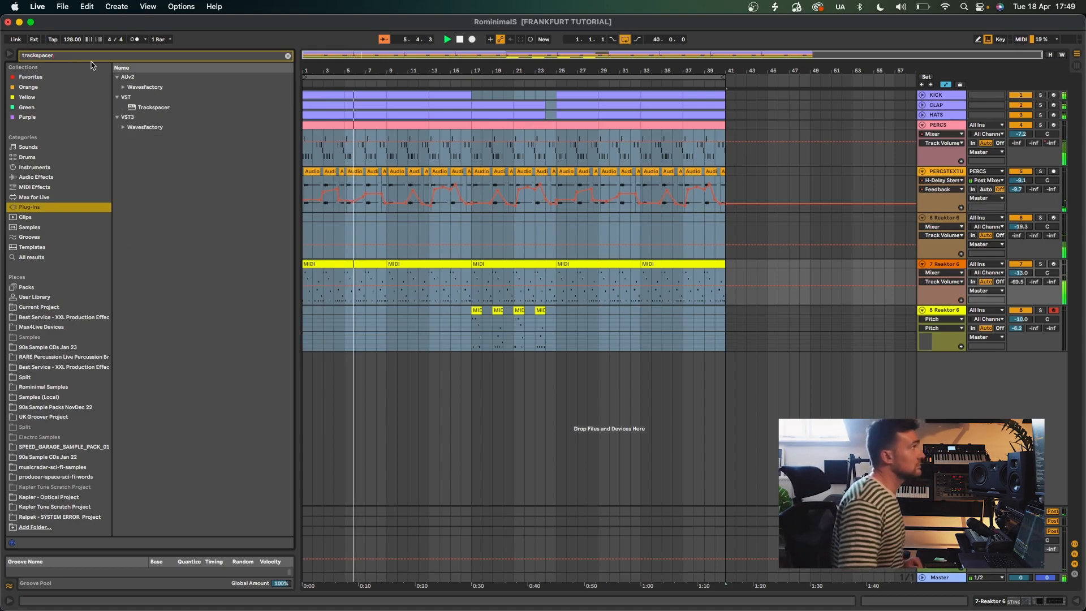
- Add Trackspacer to the 7 Reaktor 6 track and set its sidechain input to KICK, Post FX
drag(145, 109, 614, 271)
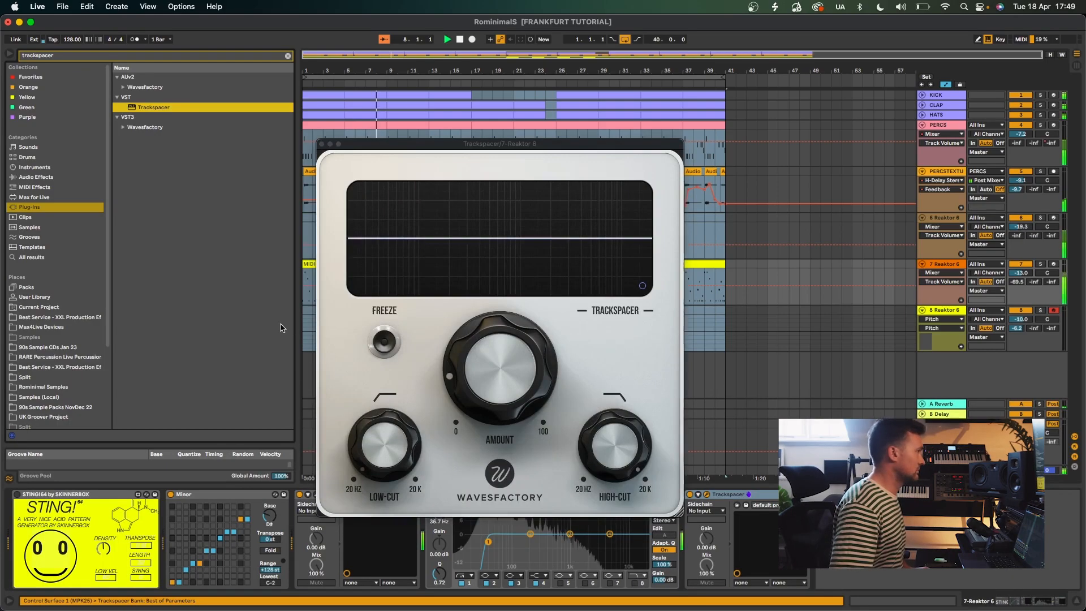
click(706, 511)
click(706, 407)
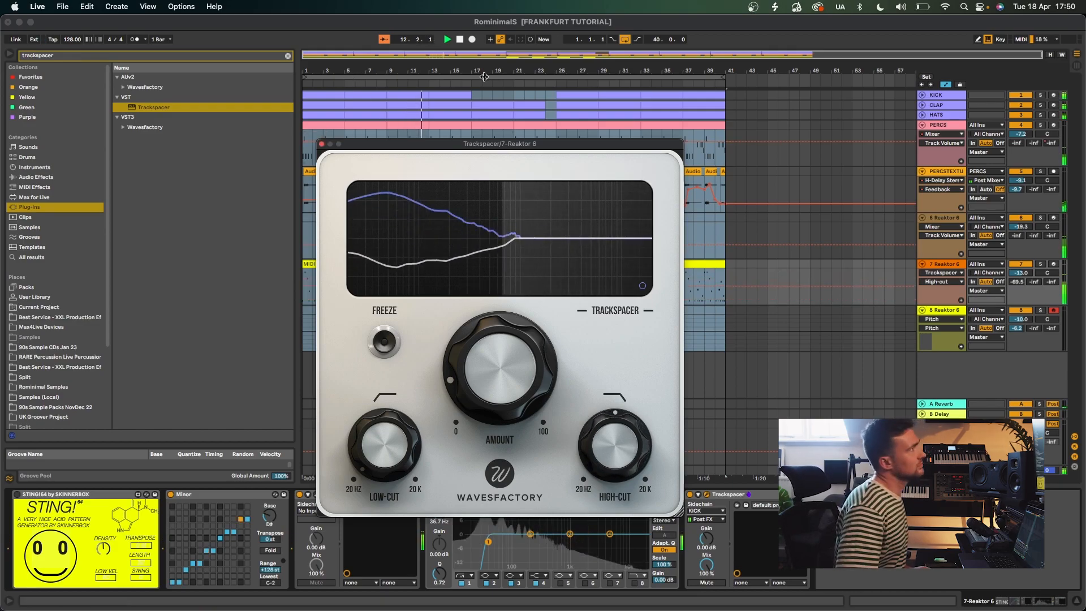
click(323, 144)
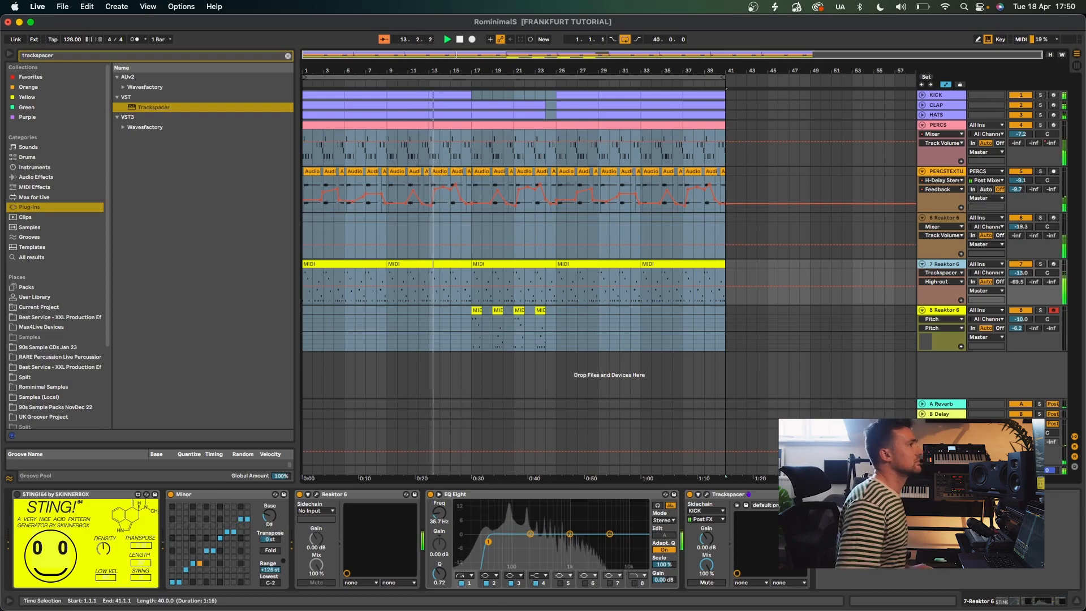
- Show the C-Wirrness automation of the PERCS track in the arrangement
click(688, 314)
drag(539, 59, 536, 68)
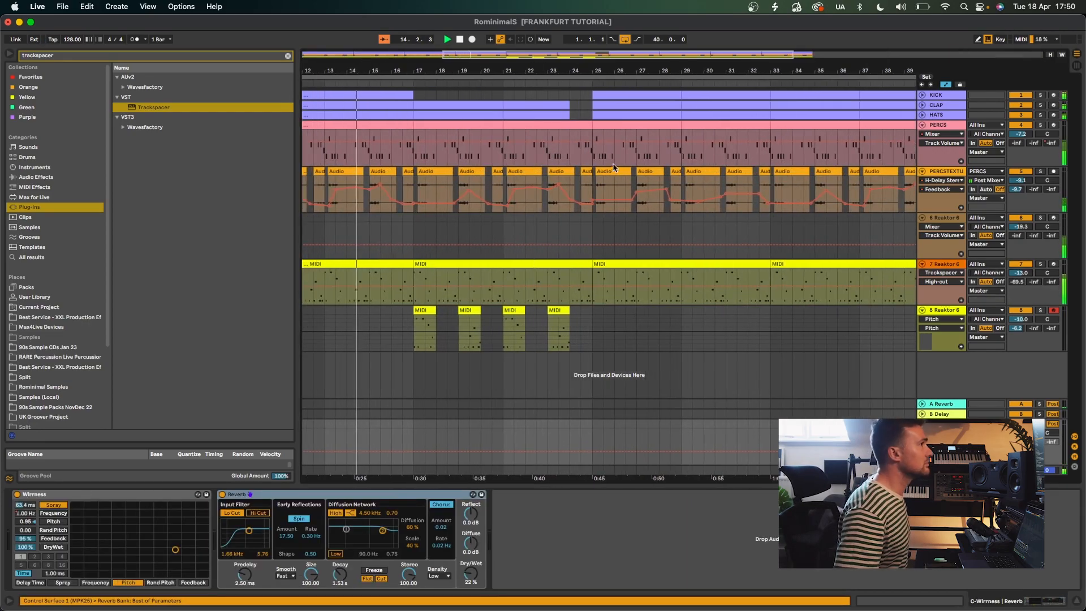
click(1049, 145)
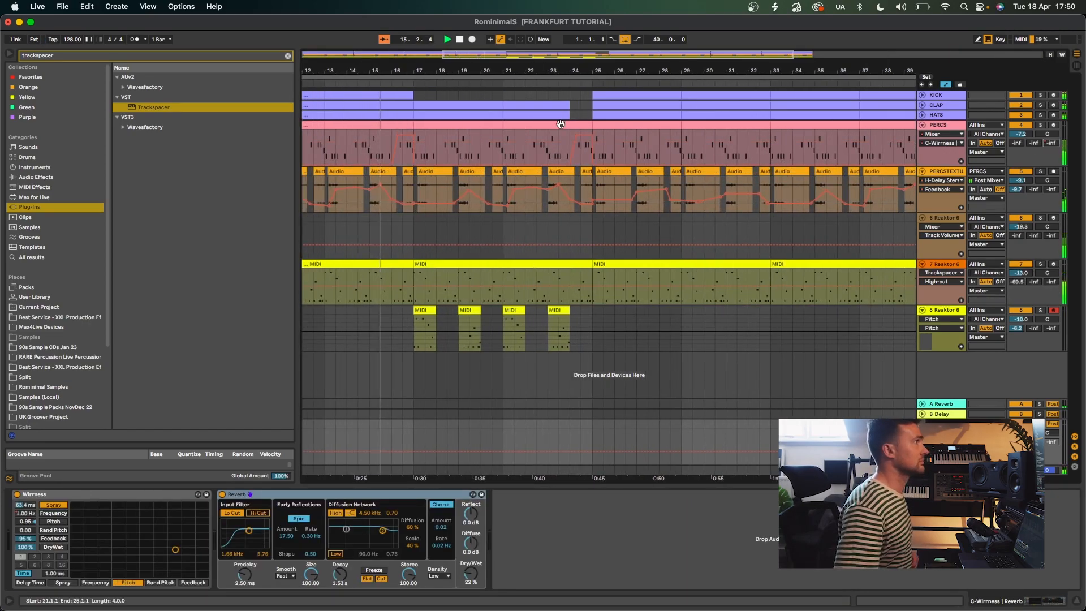
drag(499, 73, 499, 52)
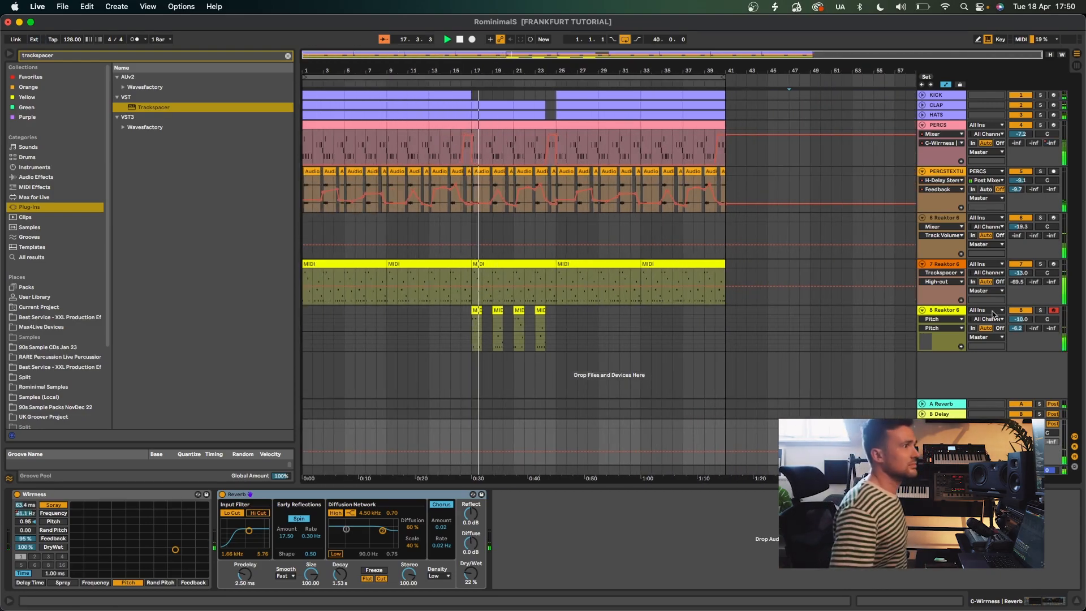
- Set the volume of the 8 Reaktor 6 track to -9.2 dB and the HATS track to -10.6 dB
drag(1015, 320, 1015, 316)
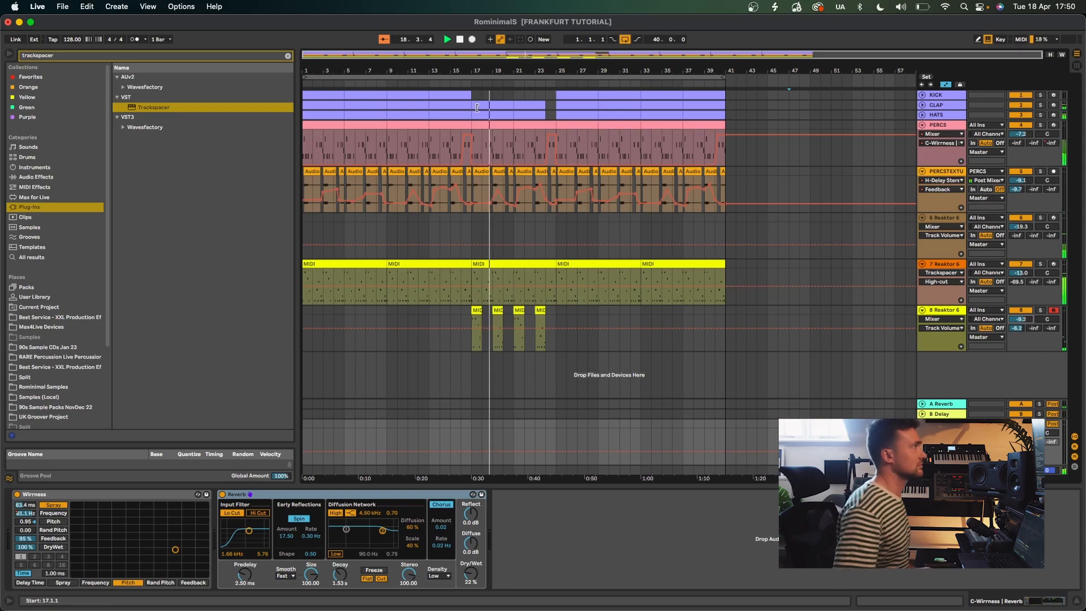
click(922, 115)
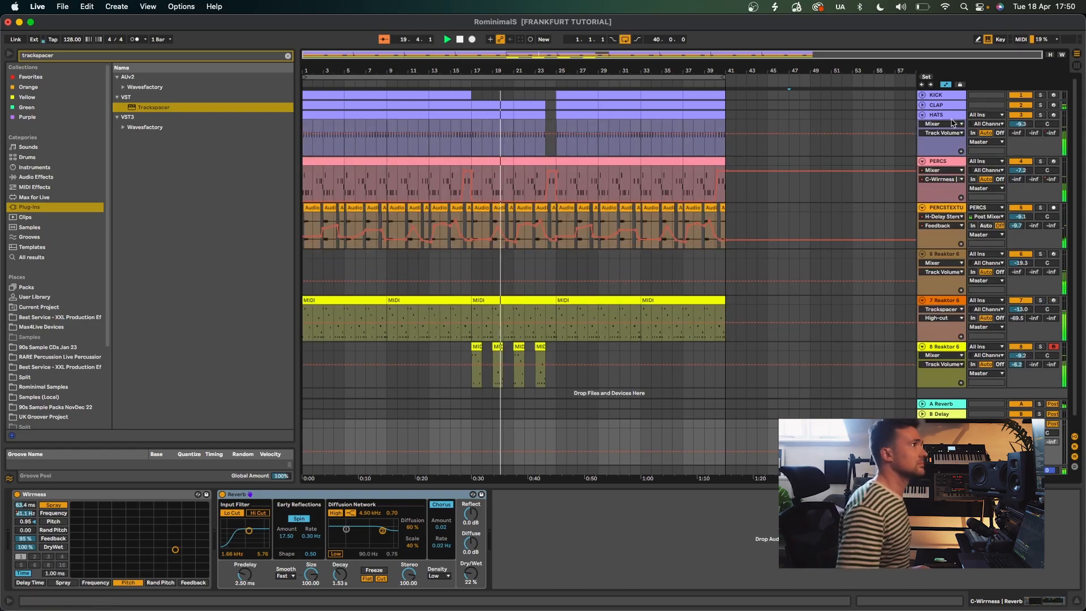
drag(1021, 124, 1020, 126)
- Delete the HATS section from bar 21 to bar 24 and shorten the 7 Reaktor 6 clip to end at bar 24
click(533, 115)
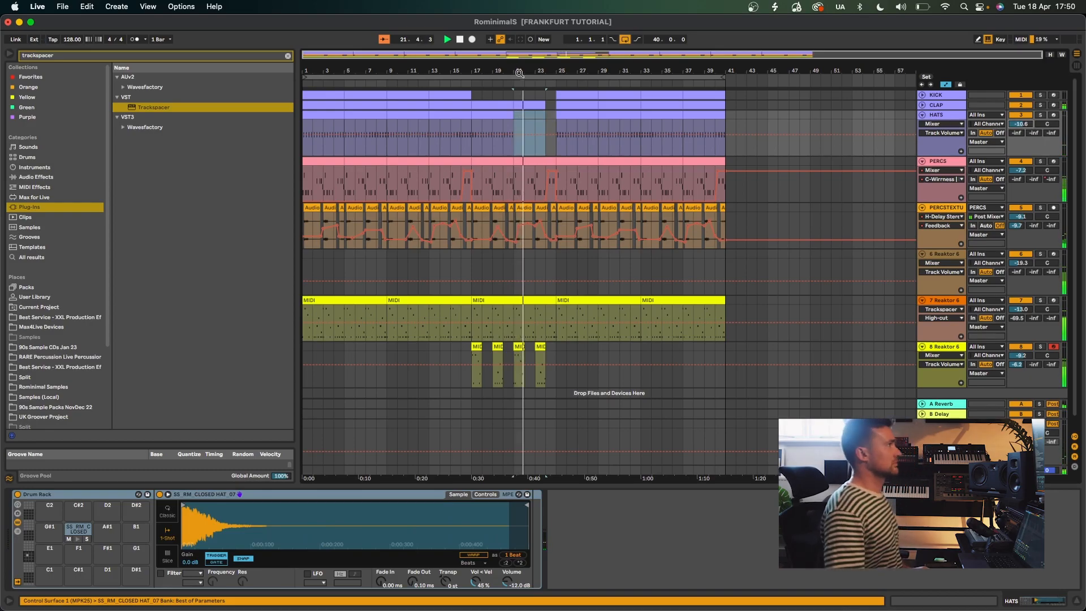
drag(517, 69, 518, 69)
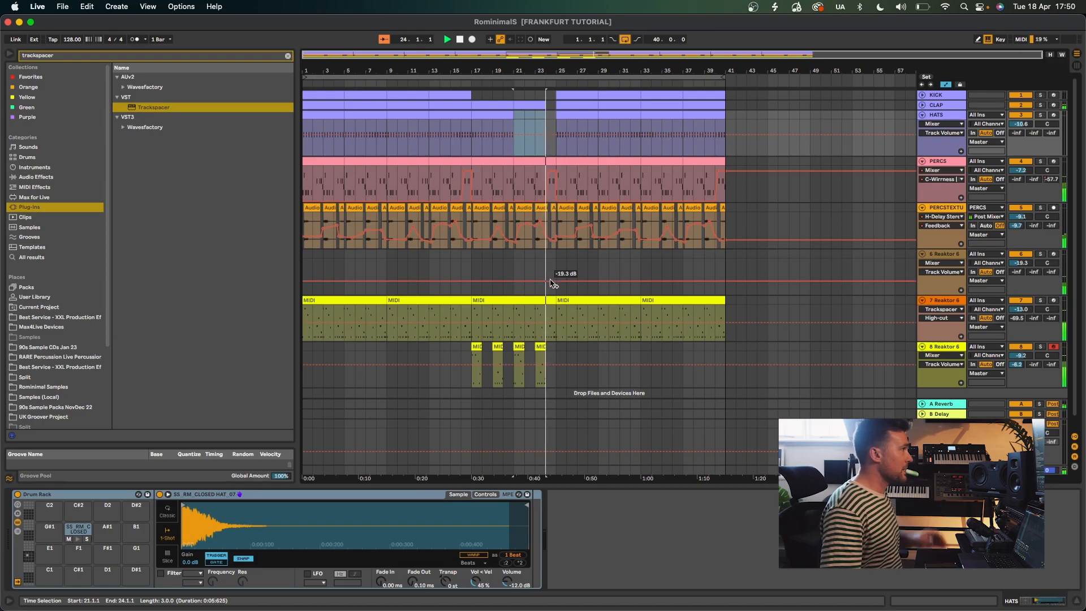
drag(555, 300, 546, 301)
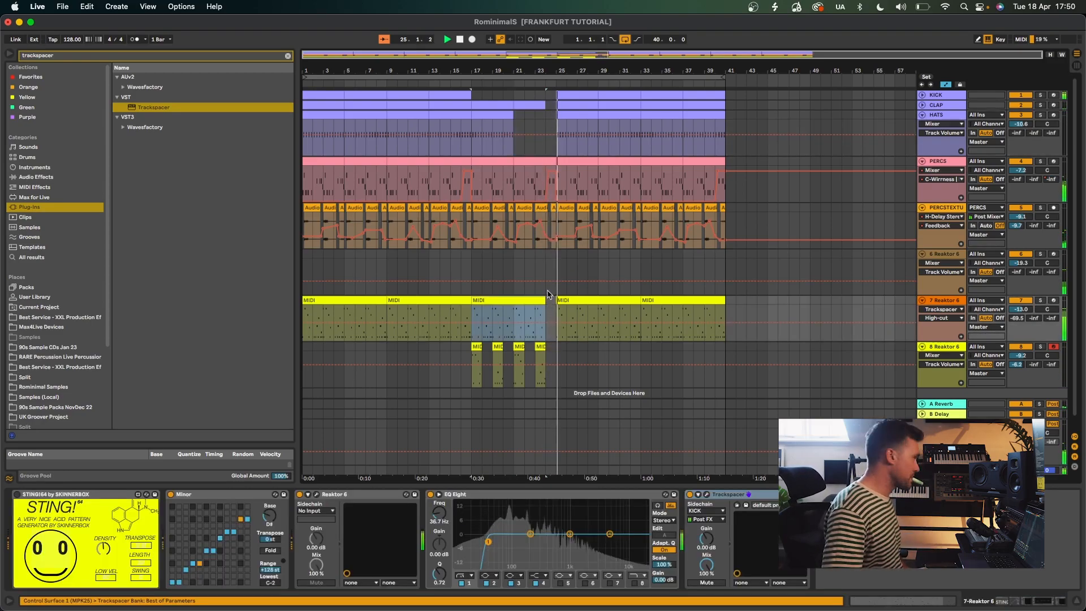
drag(555, 70, 555, 80)
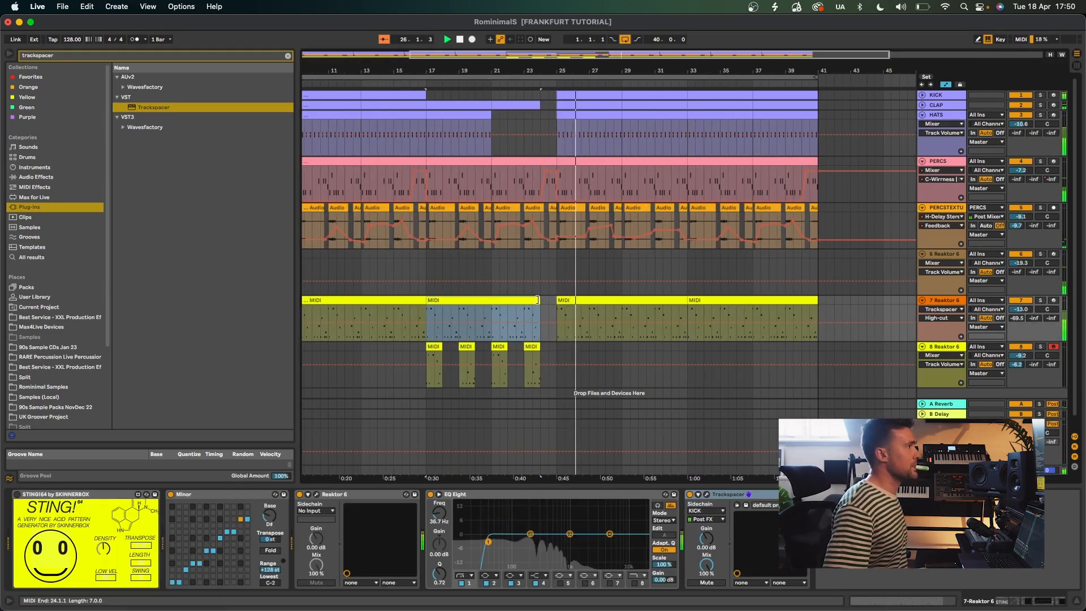
- Extend the end of the 7 Reaktor 6 clip to the middle of bar 24 and trim the CLAP clip to end at 23.3
click(516, 82)
drag(554, 68, 523, 108)
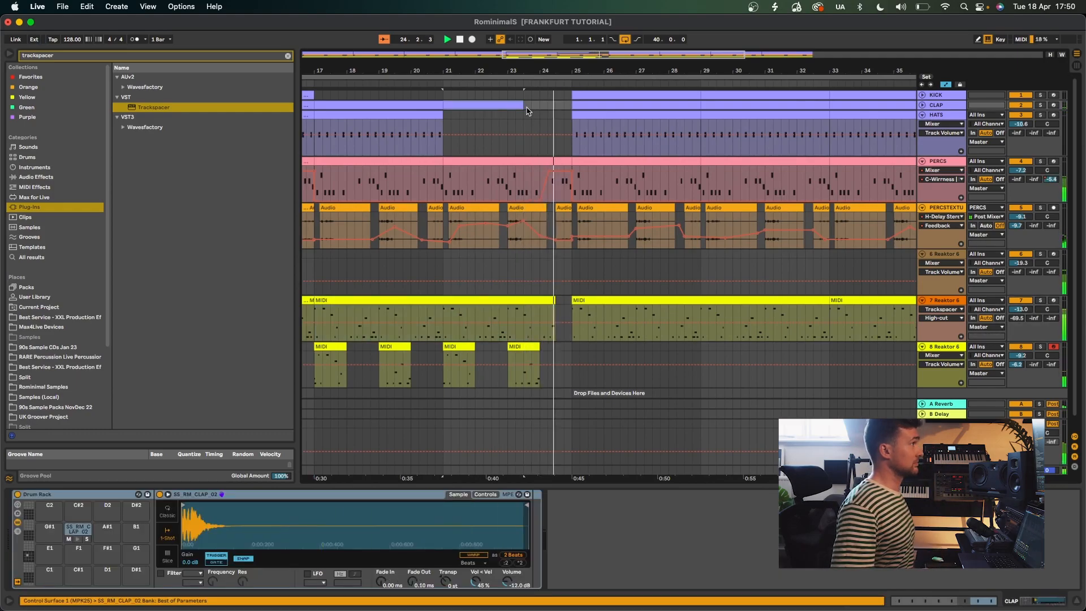
key(x)
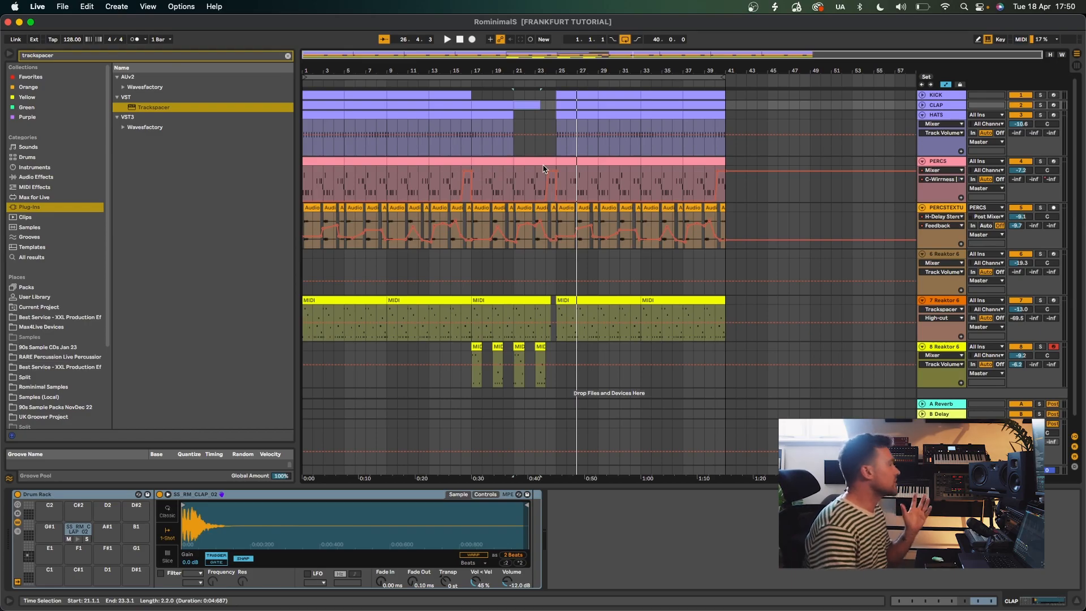
- Restart playback from the beginning and lower the volume of all tracks together, bringing KICK to -1.2 dB
click(565, 158)
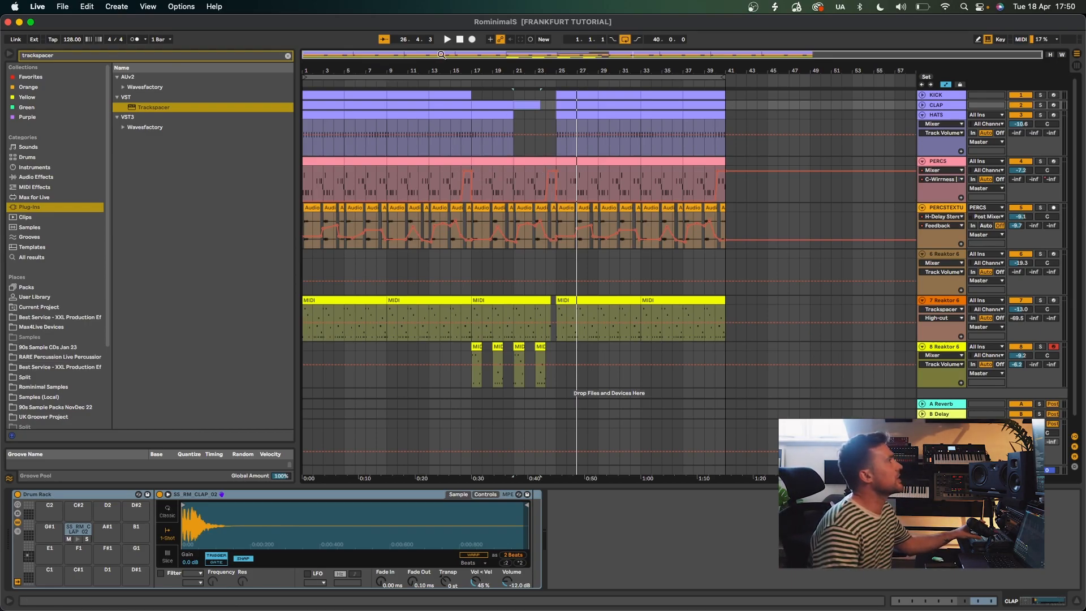
key(space)
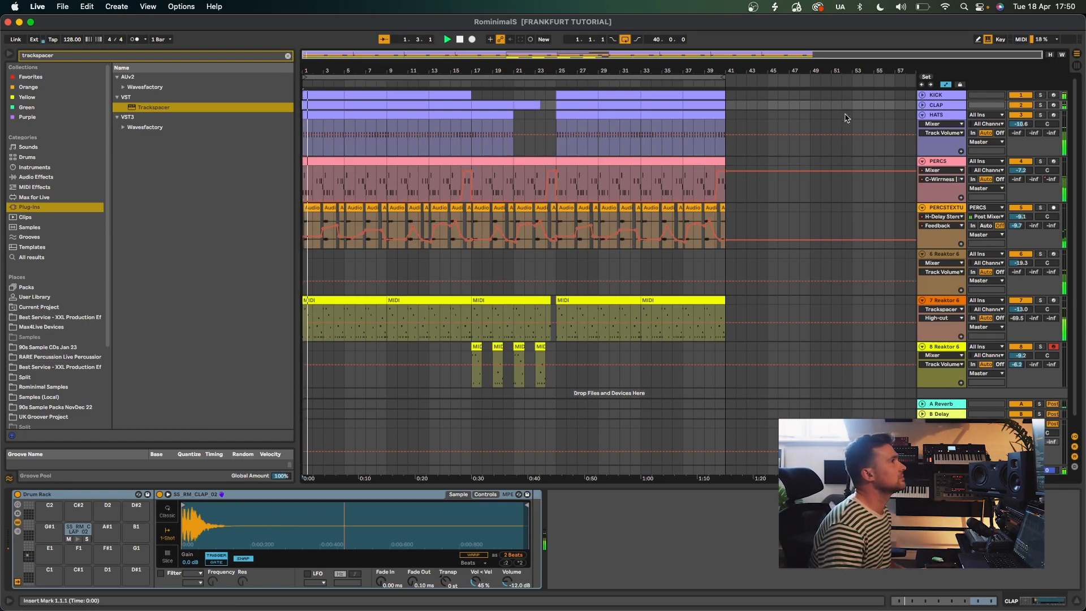
click(922, 95)
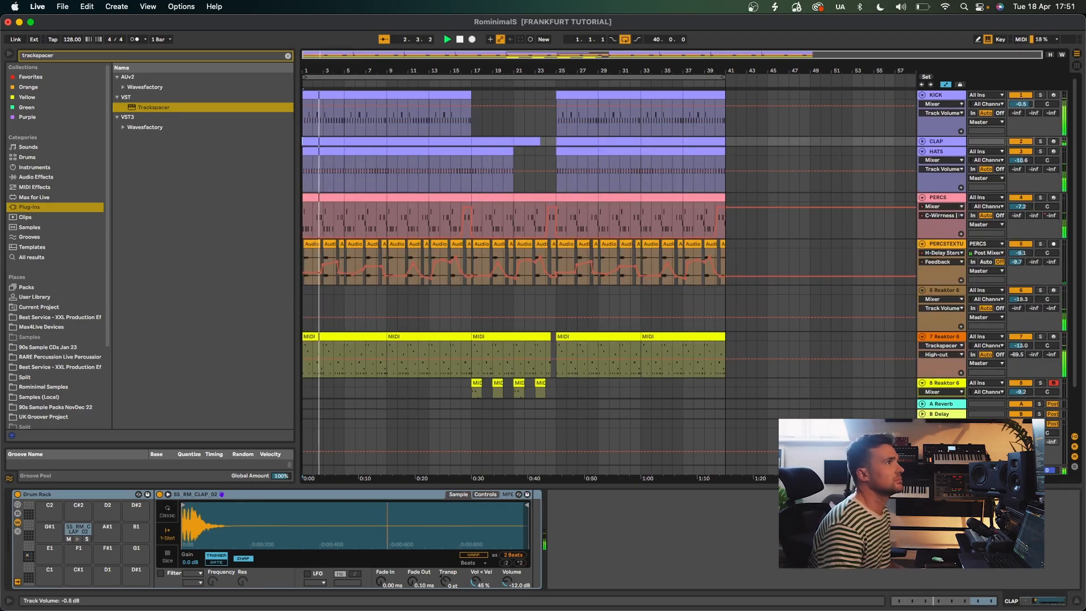
key(super+a)
drag(1021, 104, 1021, 106)
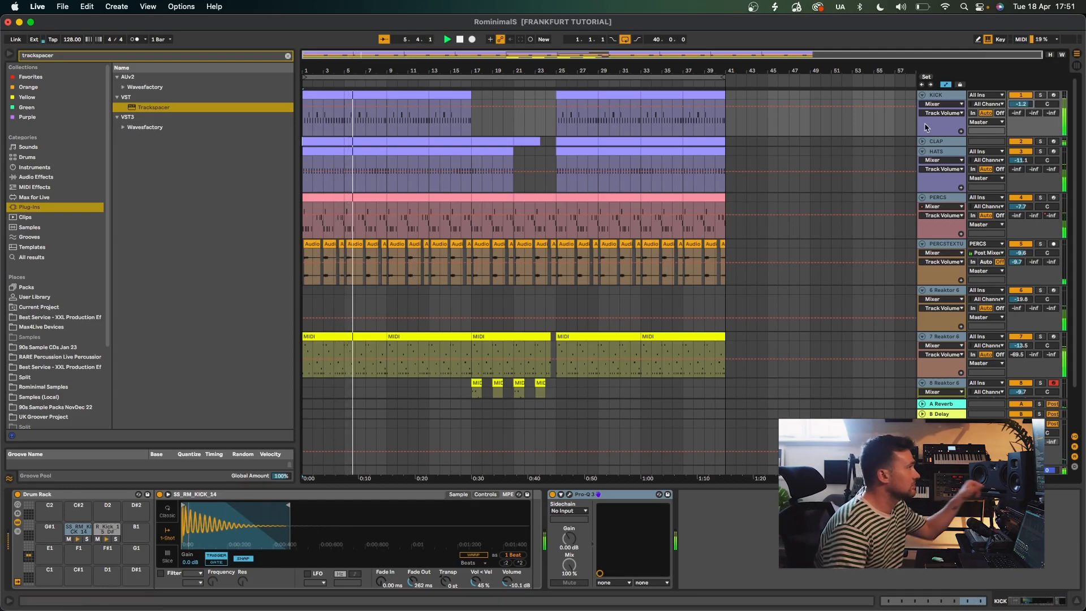
- Clear the browser search and look through the Samples (Local) and 90s Sample CDs Jan 23 folders
click(946, 338)
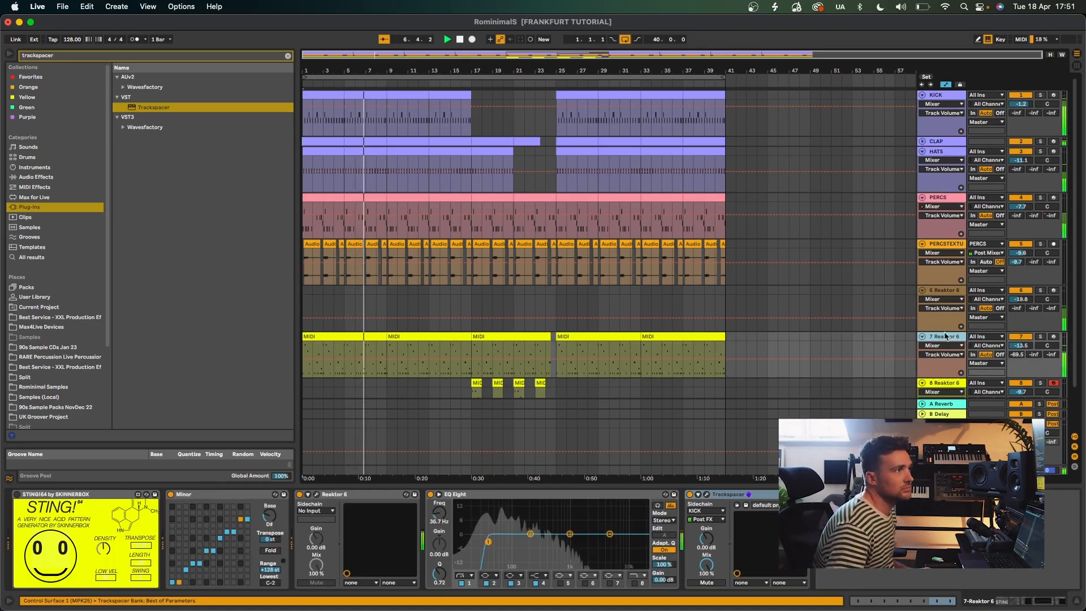
click(502, 320)
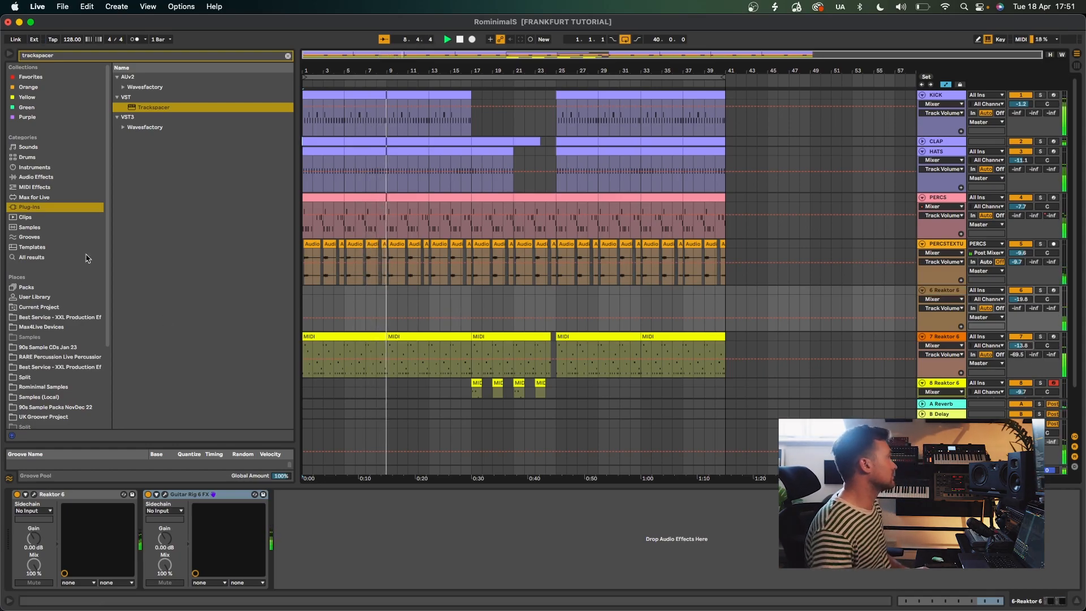
scroll(53, 300, down, 4)
click(52, 296)
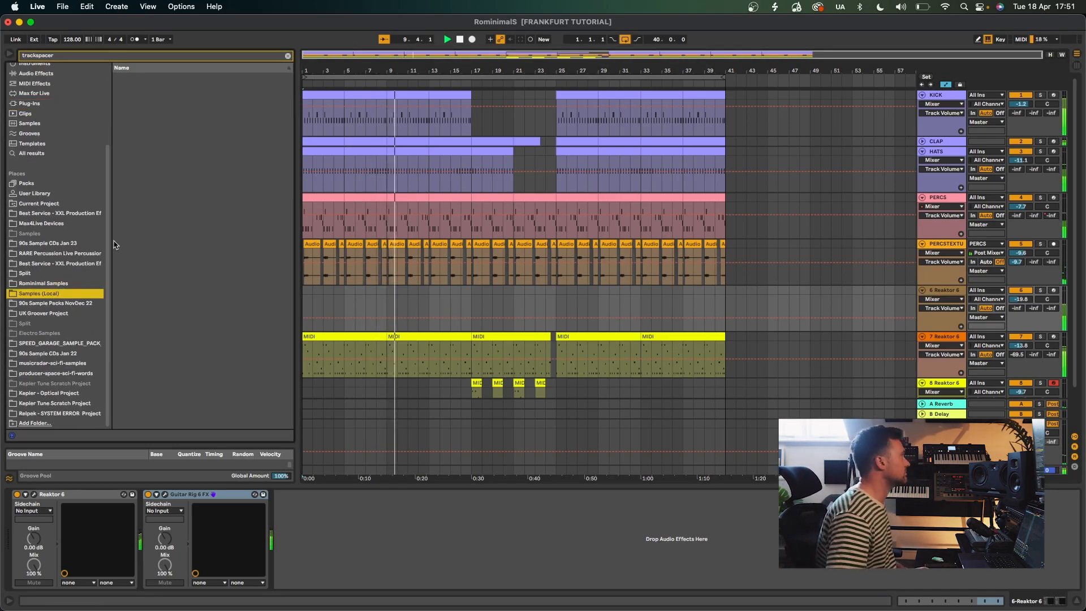
click(288, 56)
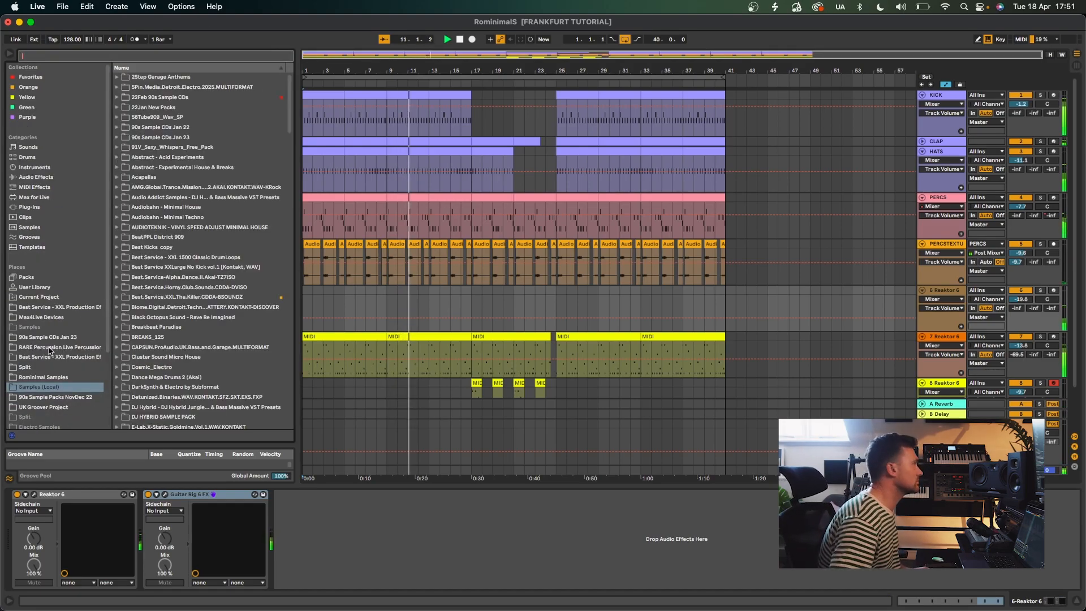
click(62, 337)
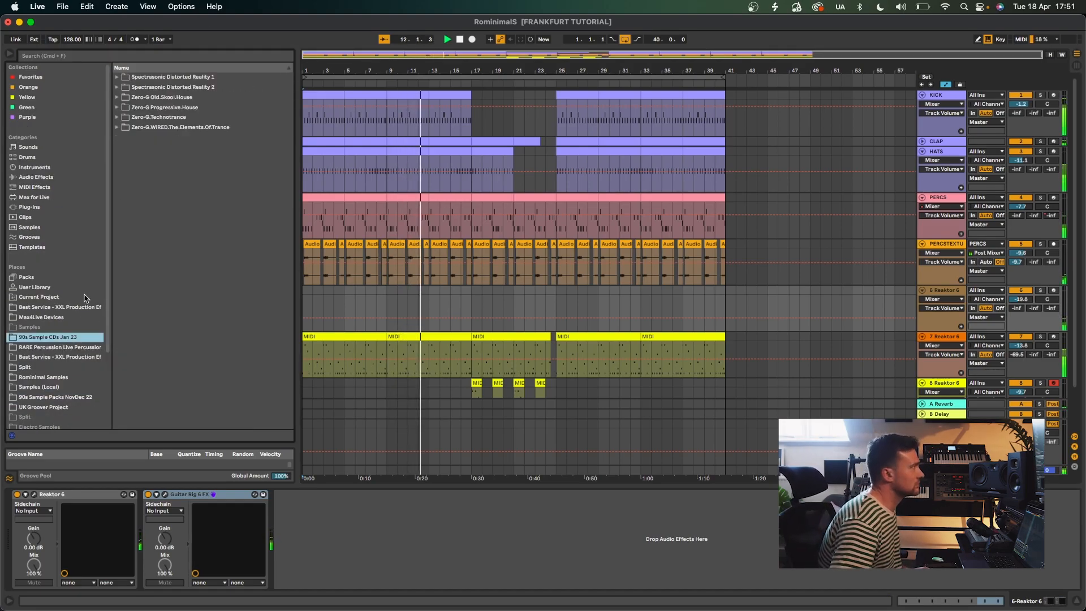
scroll(78, 359, down, 3)
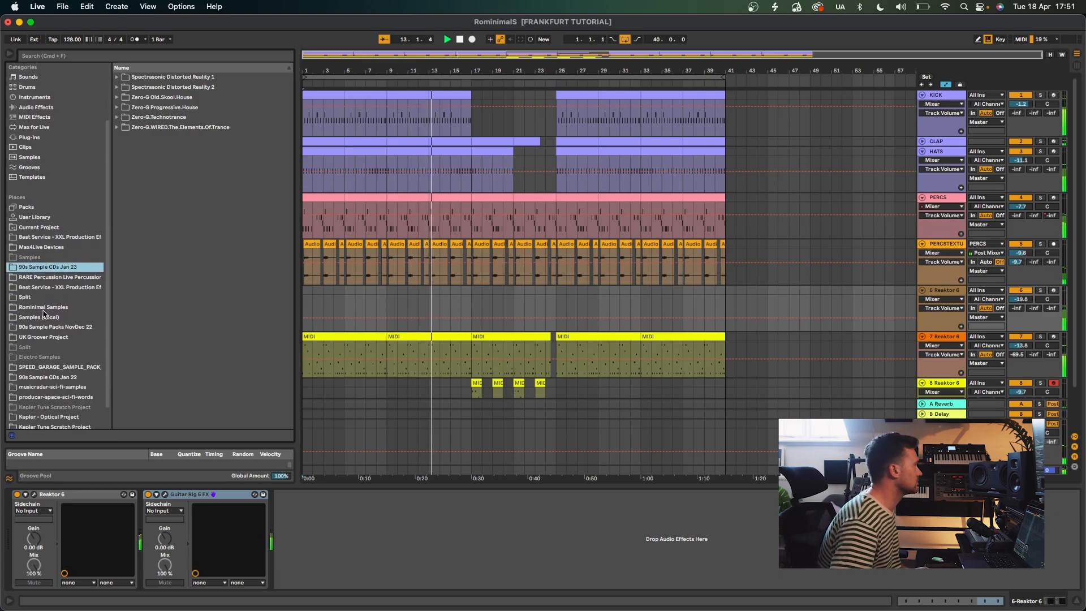
- Open the SS_MD_FX folder inside Rominimal_Deep's SS_RM_SOUNDS & FX in Rominimal Samples
click(62, 307)
click(138, 158)
click(130, 127)
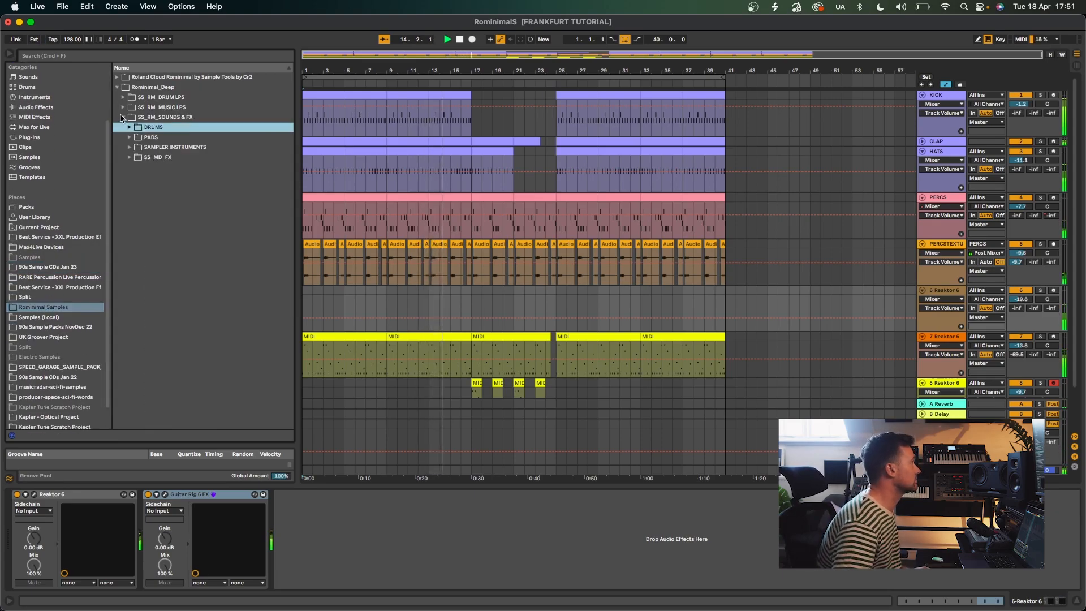
click(130, 158)
- Audition the SS_RM_FX samples 02, 06, 11, 09, 12 and 05, stopping the arrangement playback
click(198, 177)
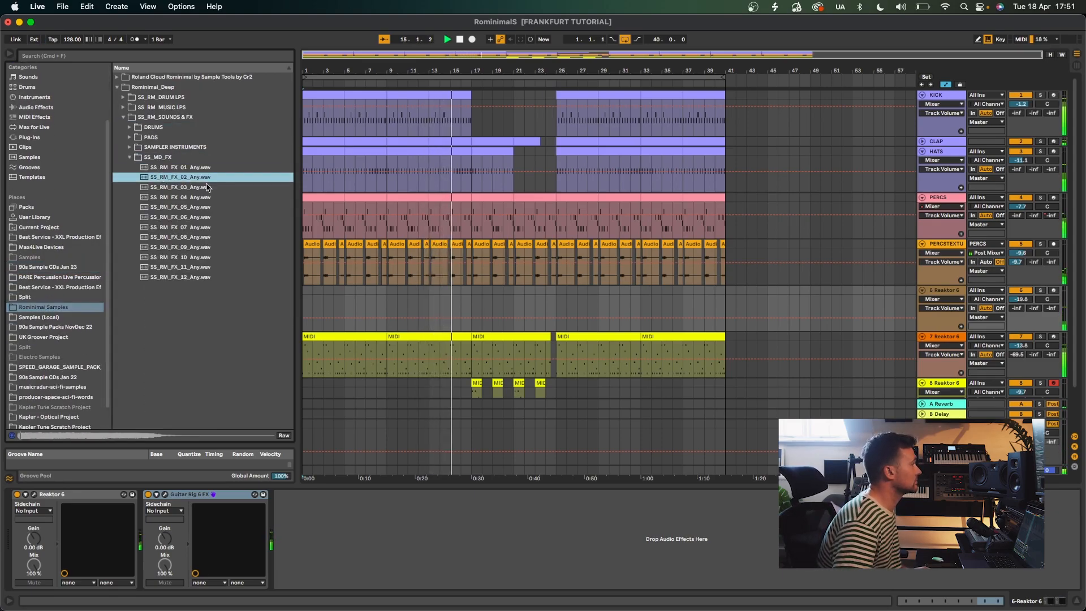
click(158, 219)
key(XF86AudioMute)
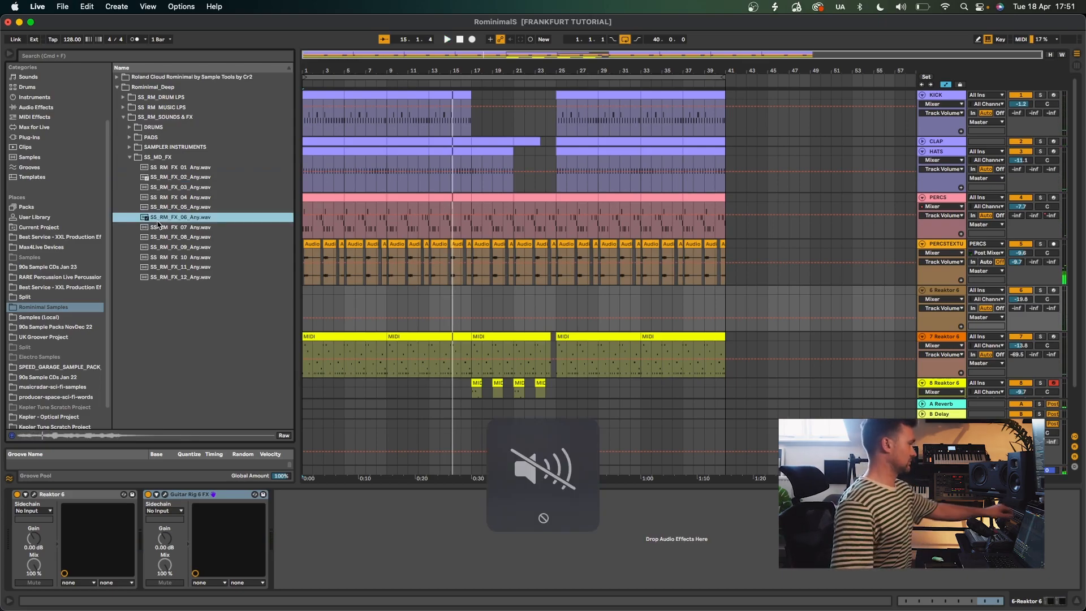
click(208, 267)
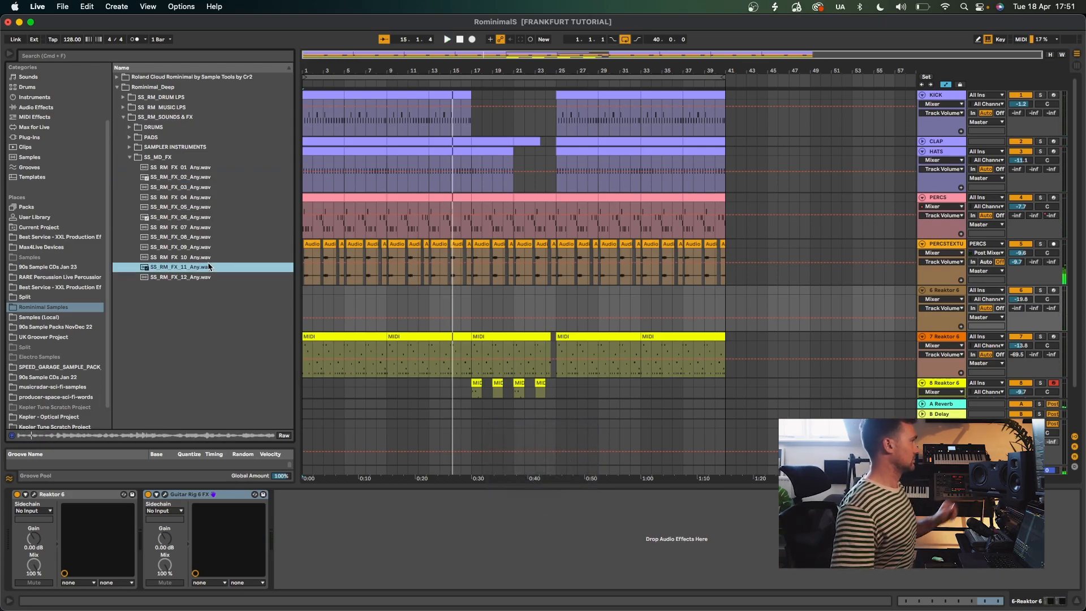
click(184, 248)
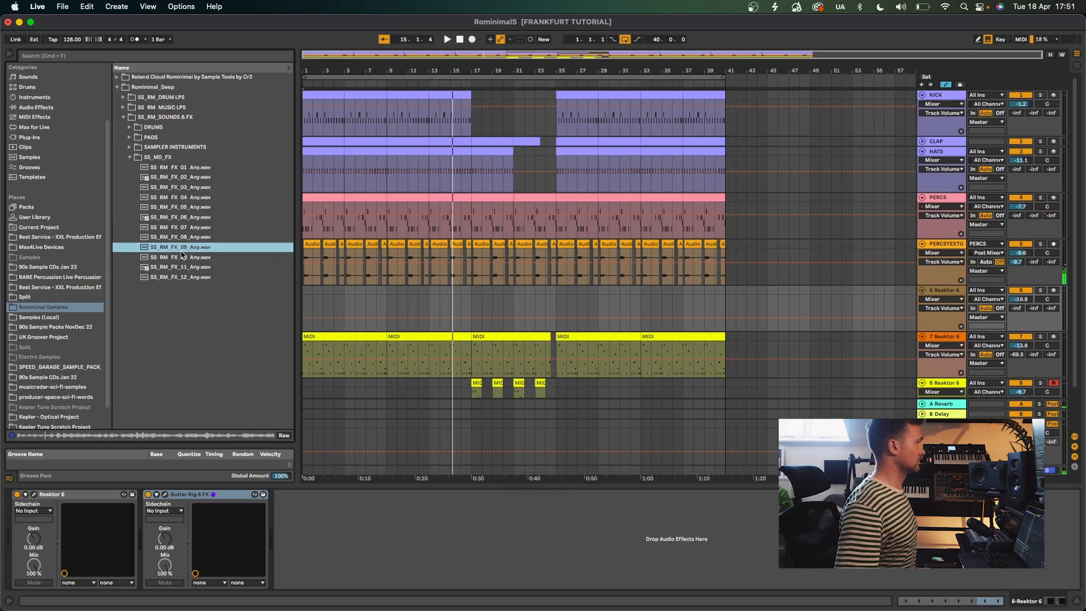
click(197, 279)
click(183, 218)
click(187, 207)
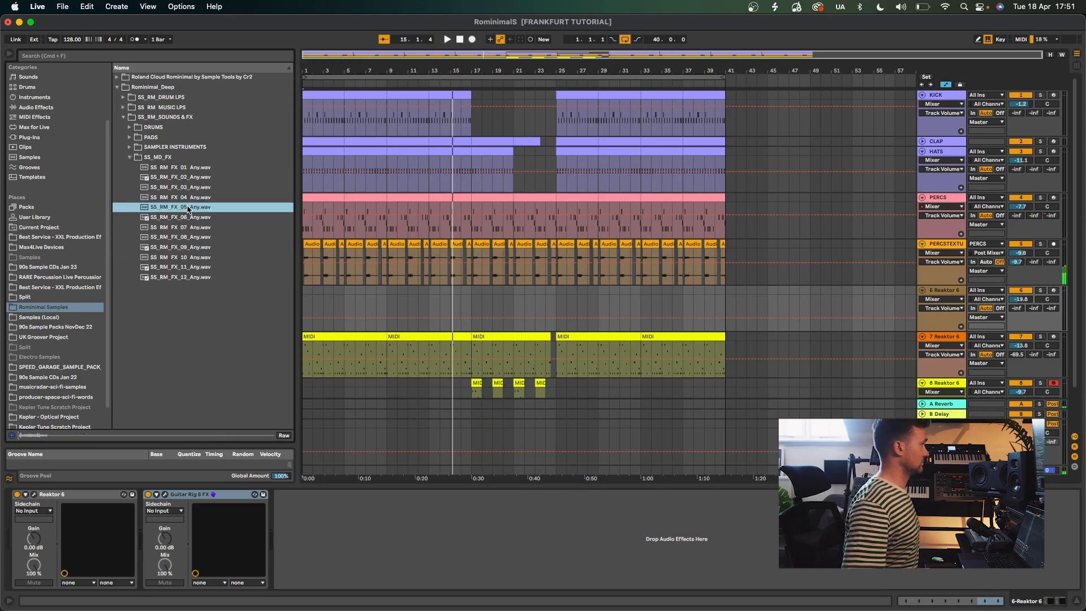
- Try SS_RM_FX_05_Any.wav on a new audio track at bar 25 during playback, with the track volume at -25.5 dB
drag(174, 203, 553, 382)
key(space)
drag(1019, 369, 1019, 402)
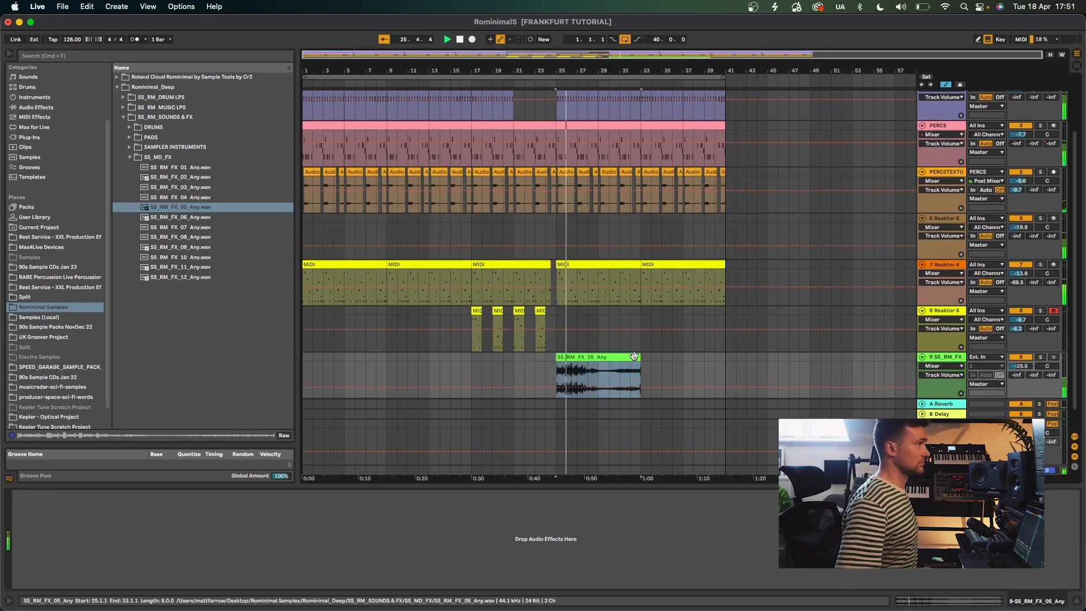
- Delete the SS_RM_FX_05_Any clip and its audio track, and audition SS_RM_FX_02_Any.wav
key(BackSpace)
click(207, 177)
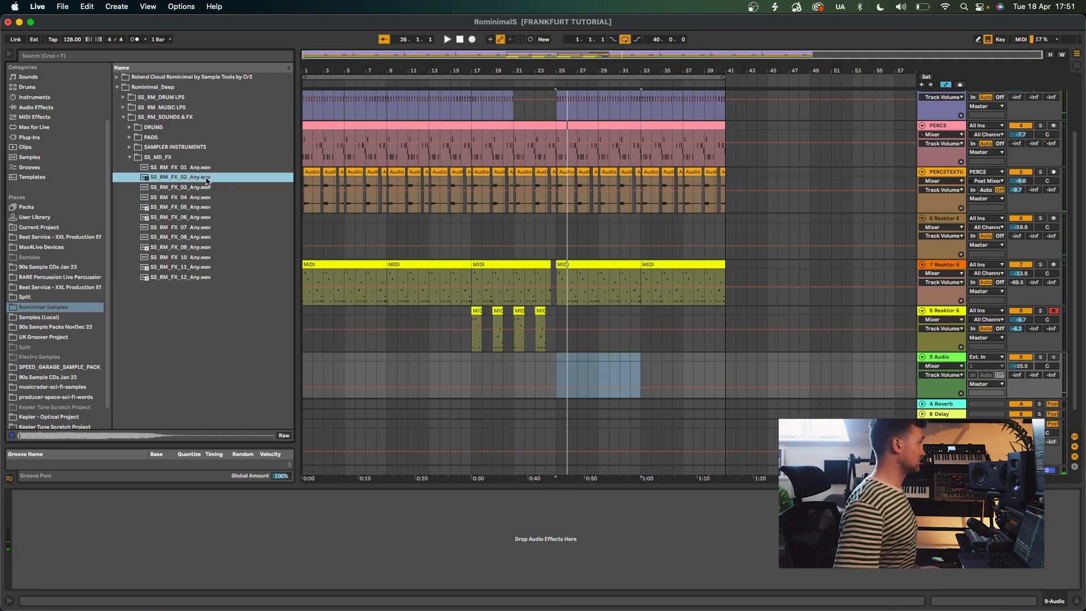
key(Tab)
key(Tab)
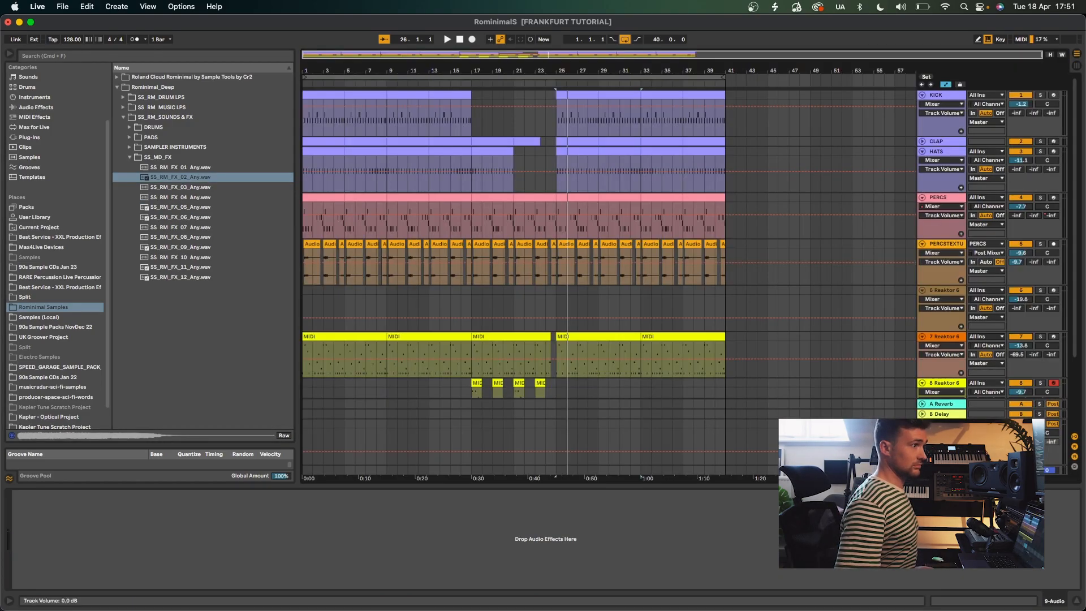
- Audition SS_RM_FX_08_Any.wav and open the FX Hits folder under 24Bit Files in the Roland Cloud Rominimal sample pack
click(187, 237)
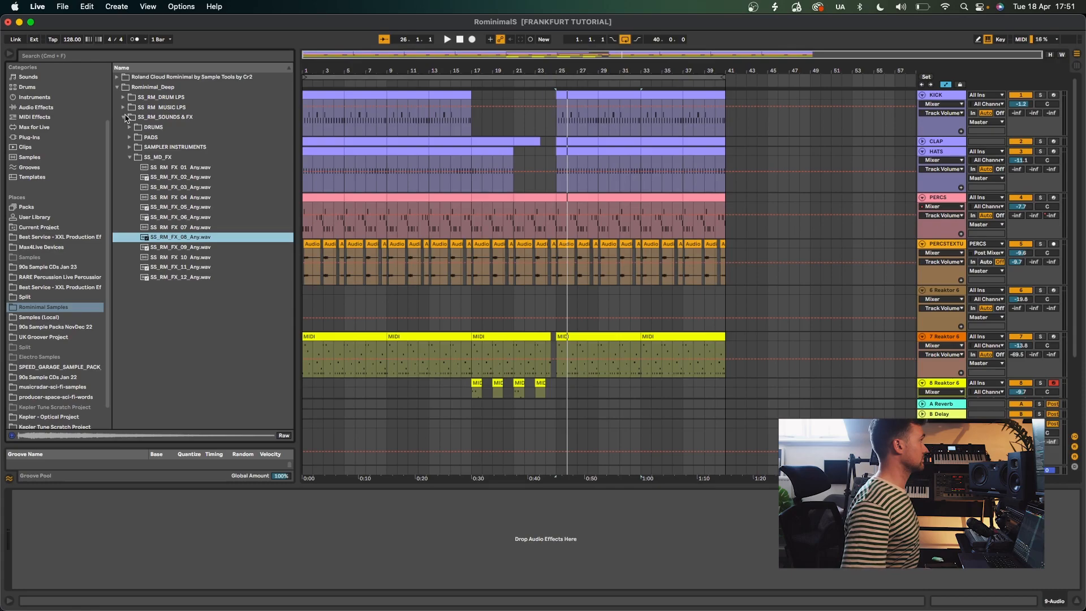
click(125, 117)
click(119, 87)
click(117, 77)
click(123, 107)
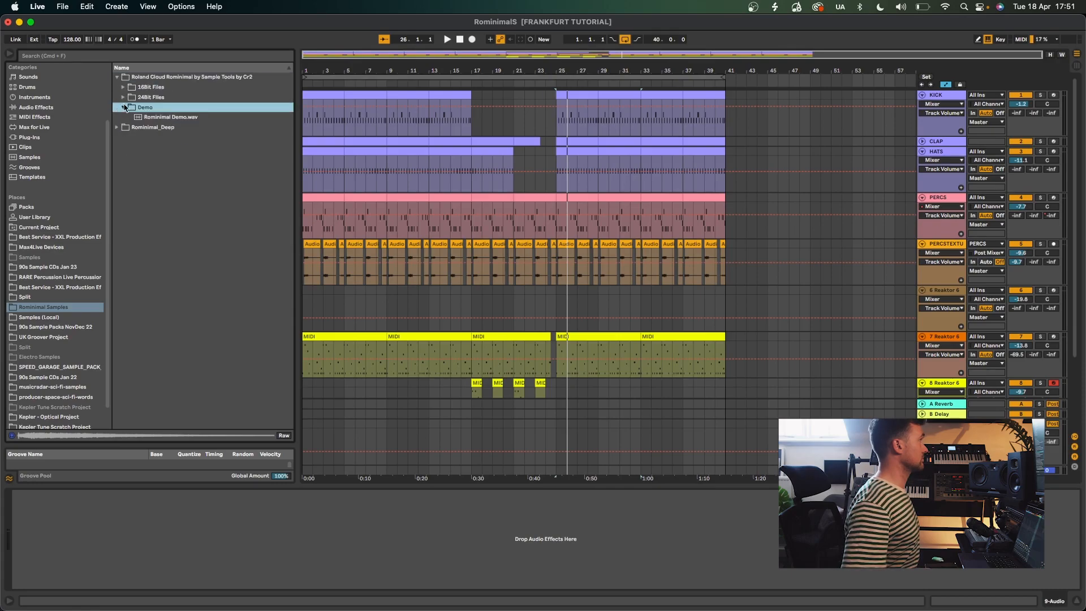
click(124, 107)
click(123, 97)
click(130, 198)
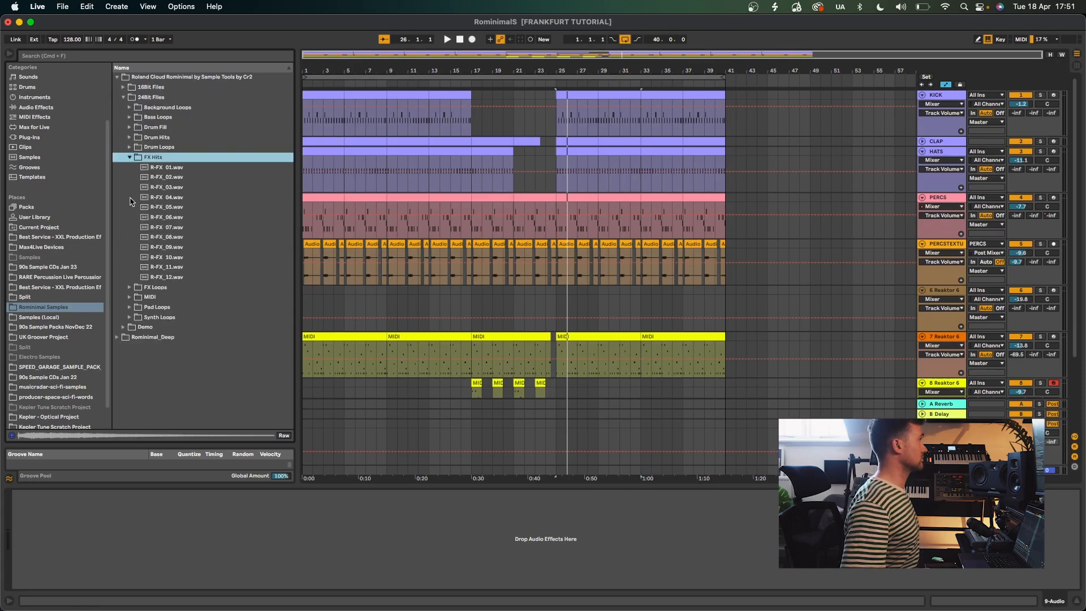
- Audition the FX Hits samples R-FX_05, 07, 11 and 12, finishing again on R-FX_07.wav
click(196, 205)
click(178, 228)
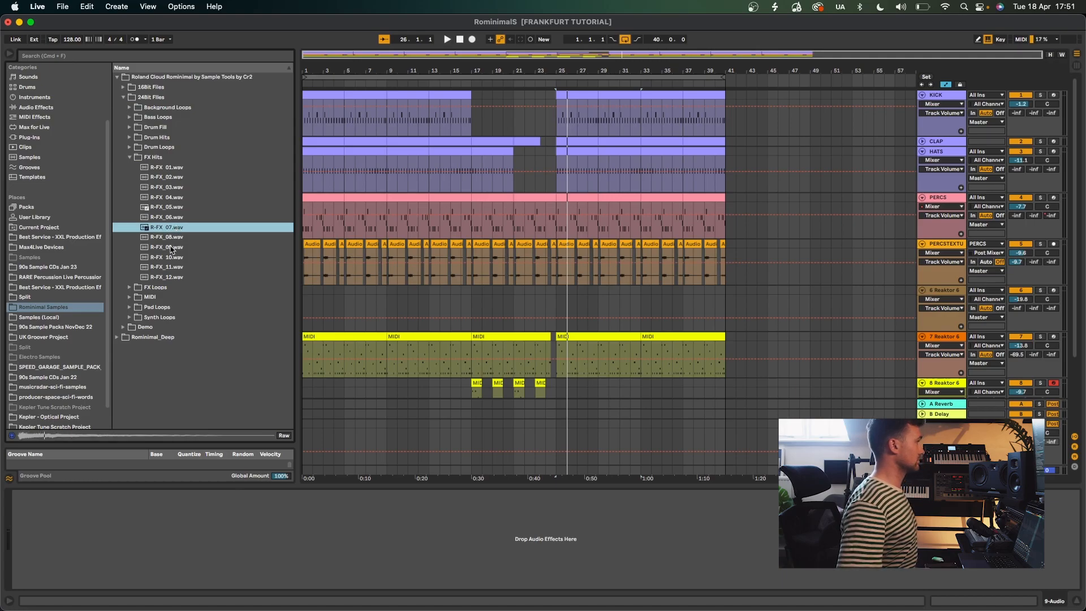
click(176, 267)
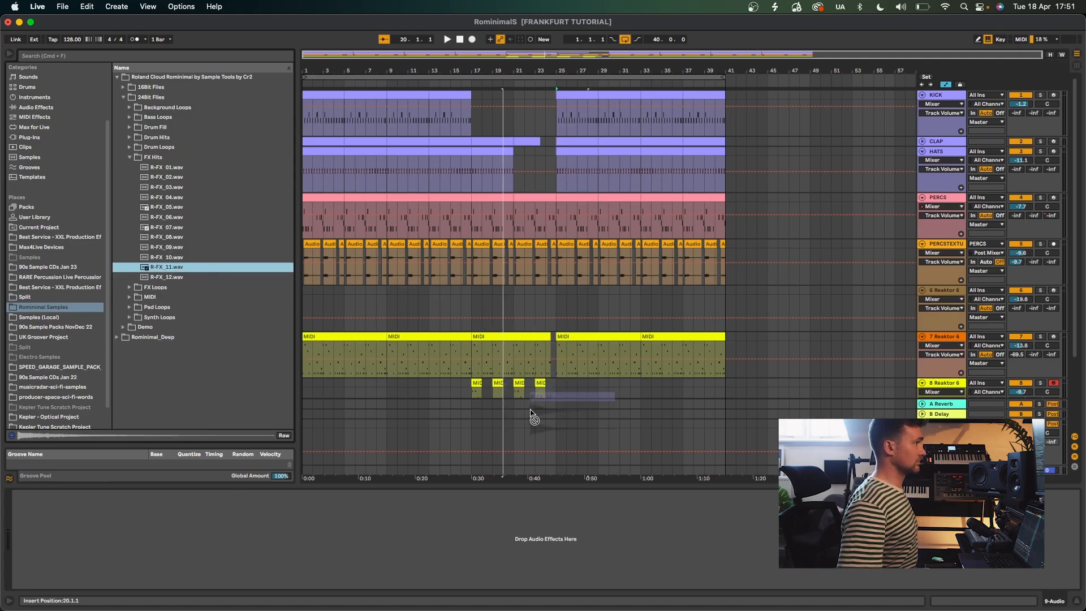
scroll(528, 417, down, 1)
click(179, 277)
click(170, 228)
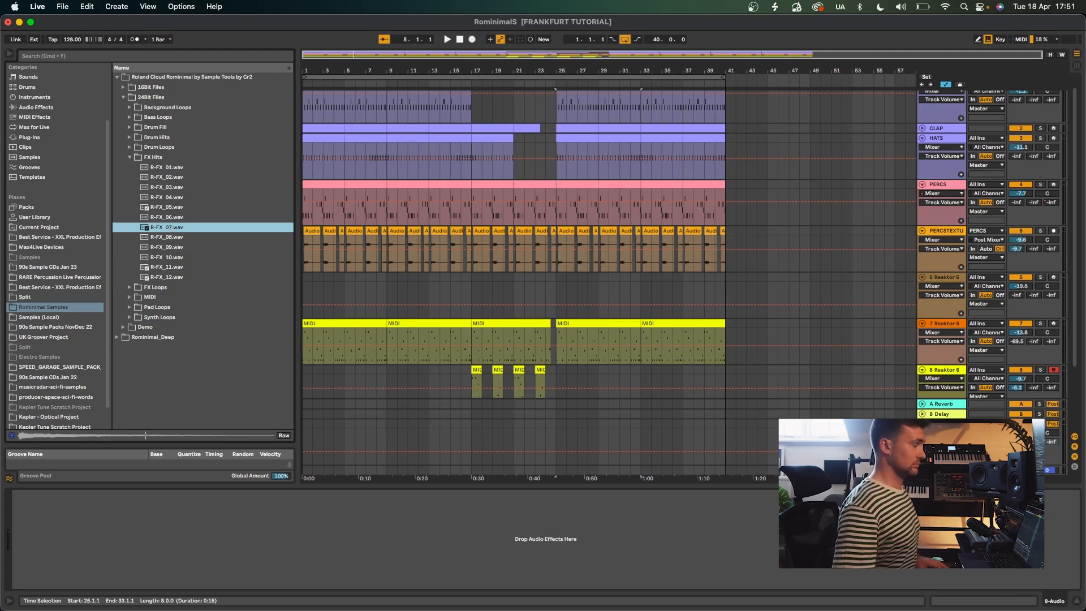
- Switch to Session View and audition the FX Hits samples R-FX_04, 02, 01, 07 and 06
key(Tab)
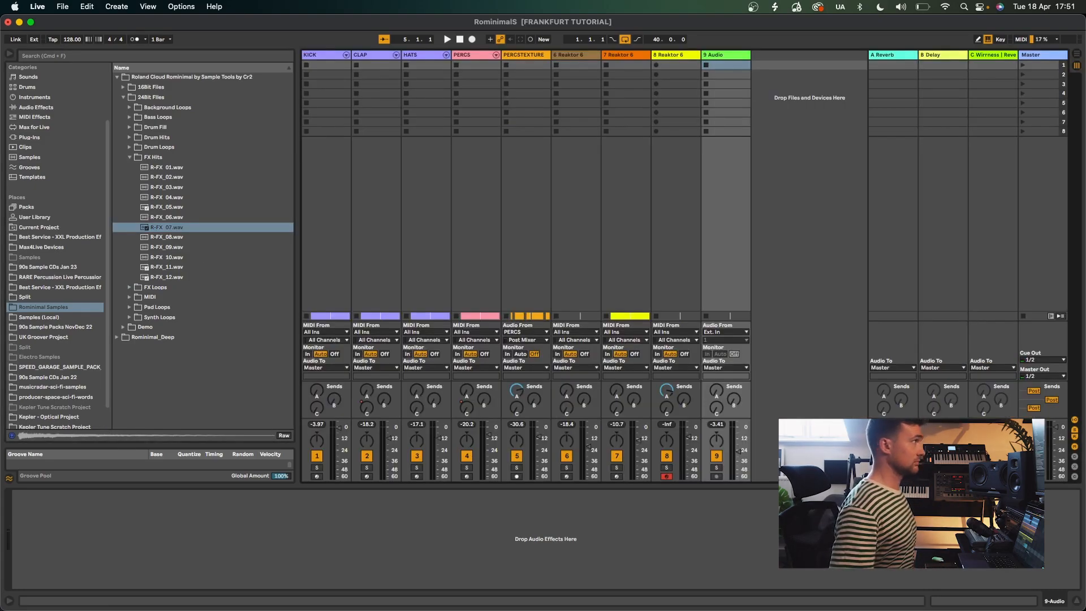
click(196, 200)
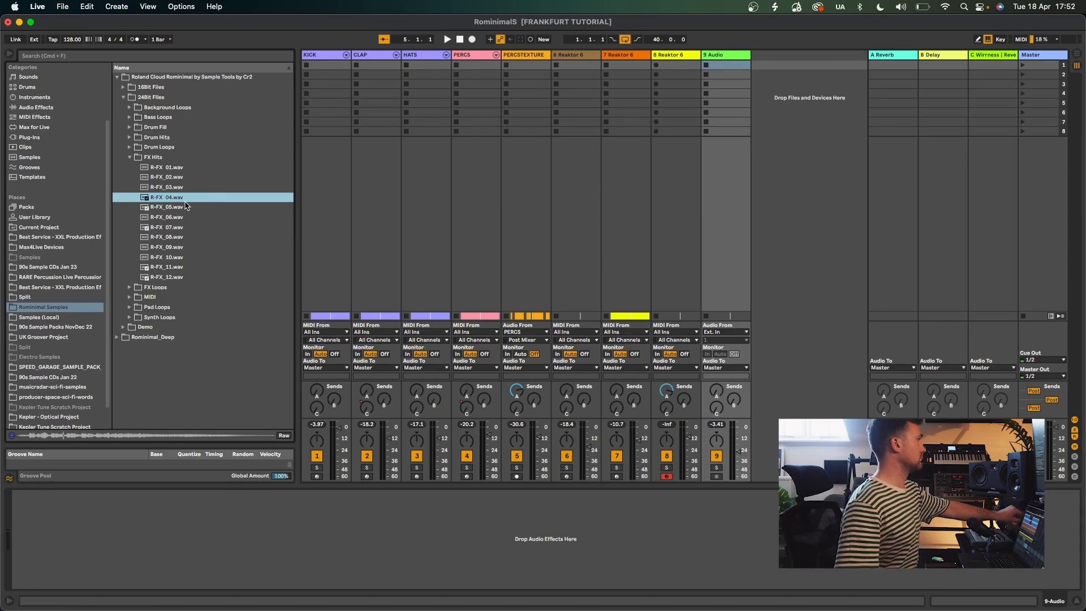
click(177, 177)
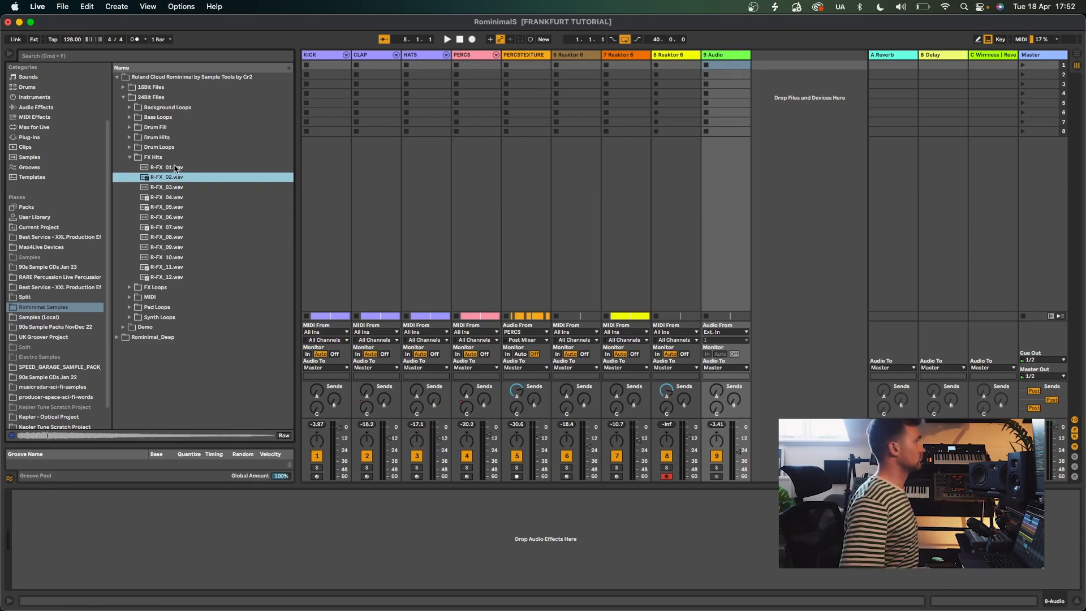
click(176, 169)
click(190, 227)
click(187, 216)
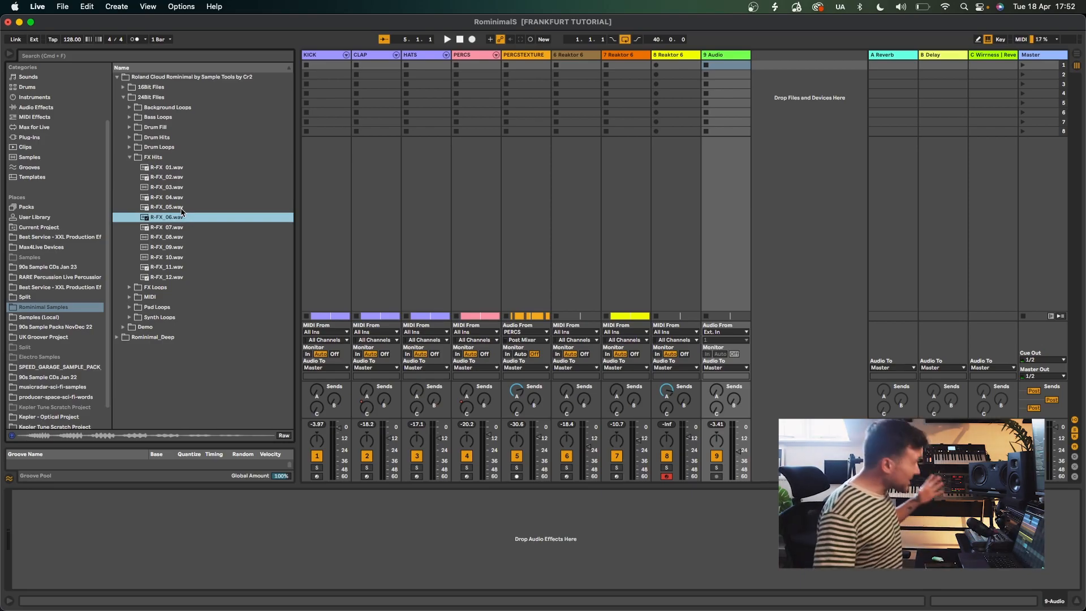
- Collapse the Roland Cloud pack and open the XP DANCE-FX folder inside Partition A of the Best Service XXL Production Effects library
click(117, 78)
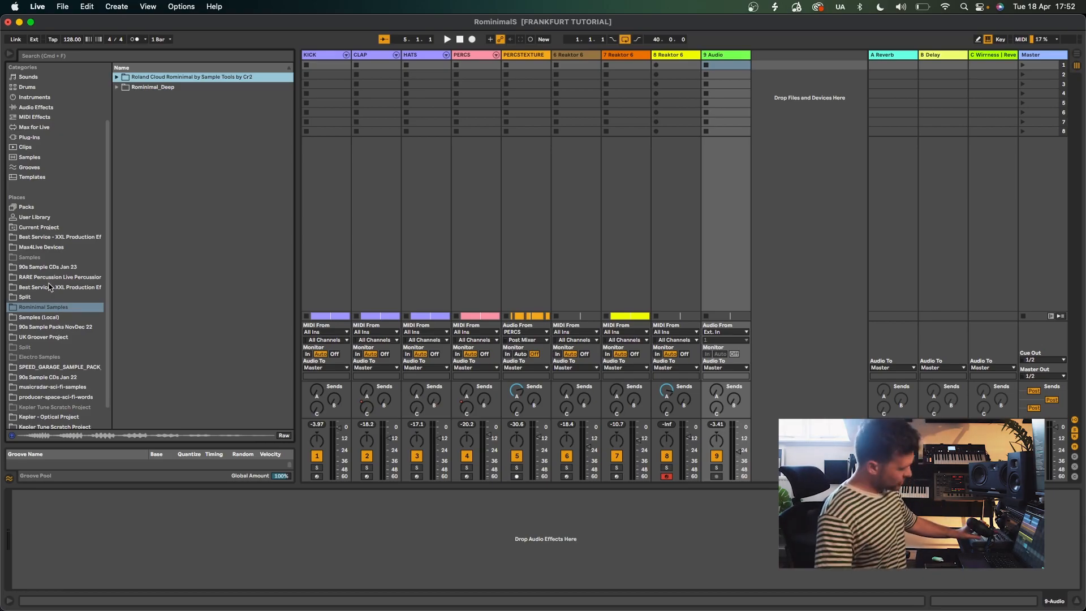
click(49, 287)
click(115, 77)
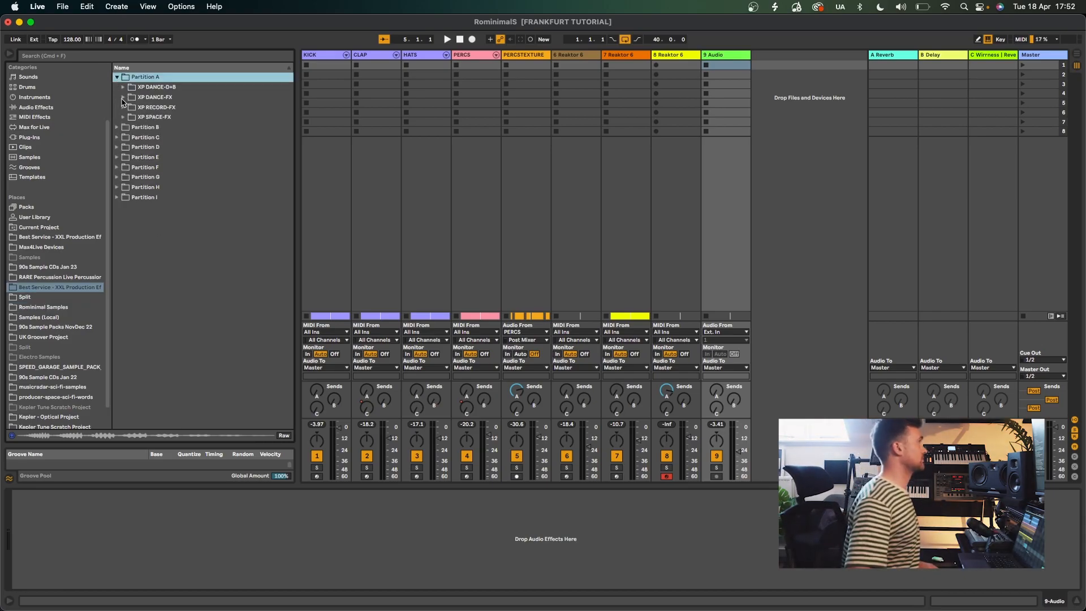
click(123, 97)
- Audition the XP DANCE-FX samples X DNC01 -L, X DNC04 -L through X DNC06 -L, and X DNC07 -R
click(164, 107)
click(185, 168)
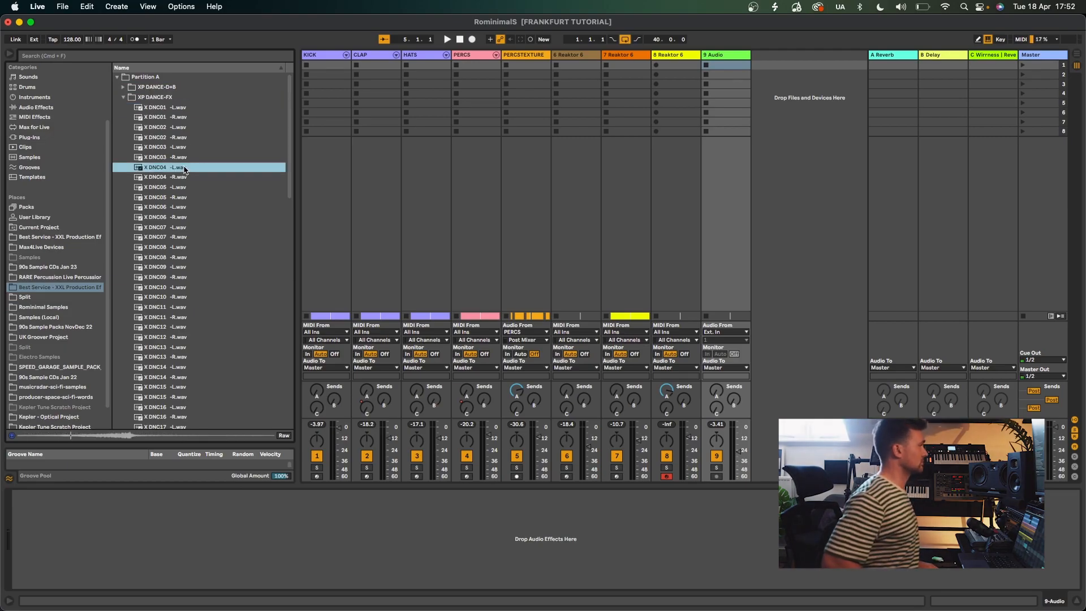
key(Down)
key(Down)
key(Down)
key(Down)
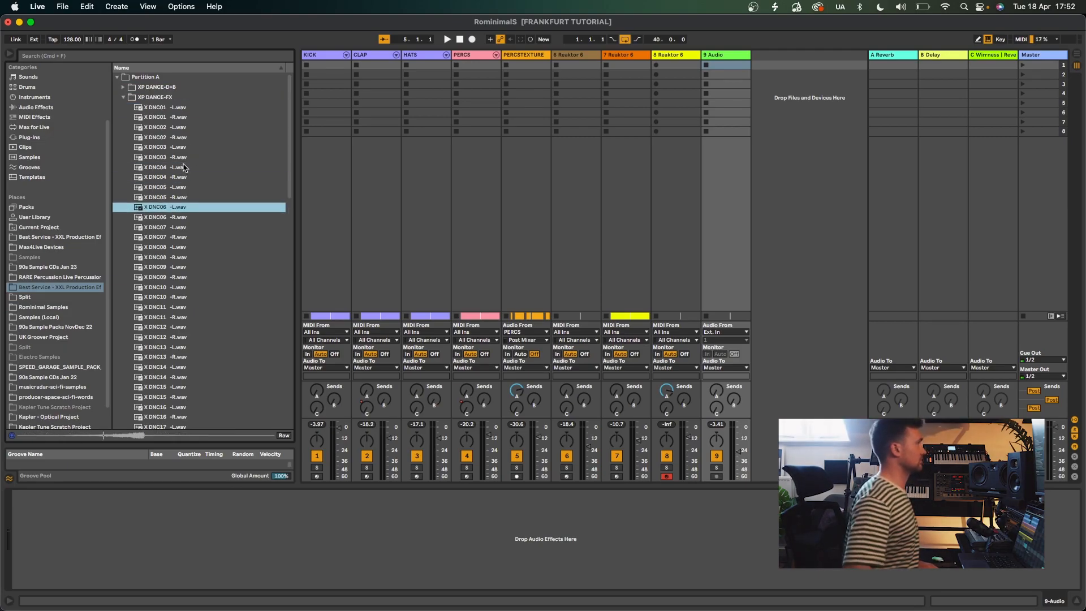
click(199, 238)
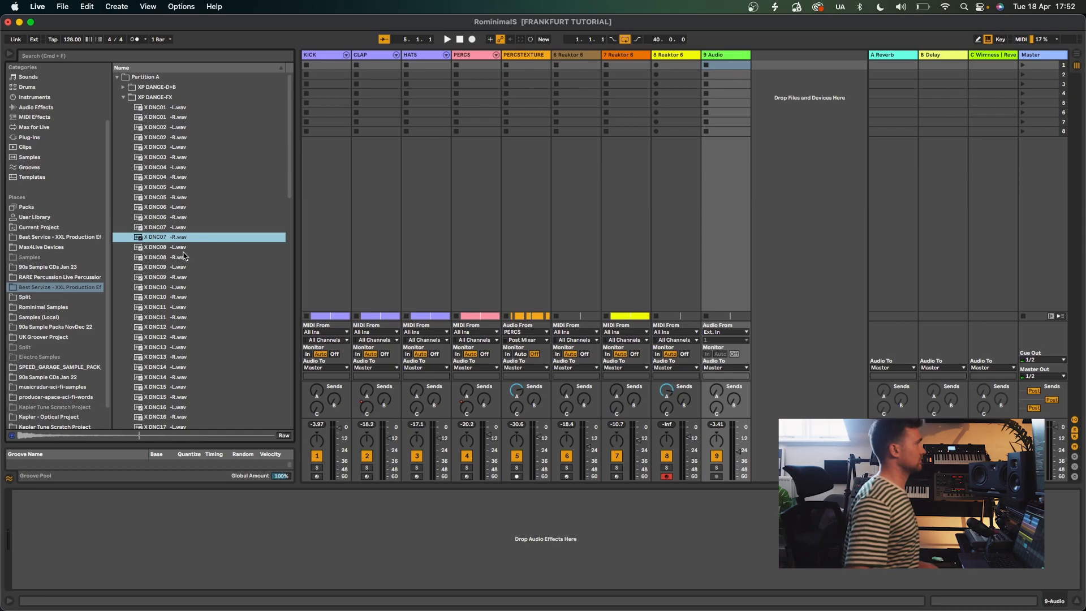
- Place X DNC07 -R.wav on a new audio track at bar 25 in the arrangement and set its volume to -25.7 dB during playback
key(Tab)
drag(175, 240, 562, 385)
key(space)
drag(1021, 359, 1018, 362)
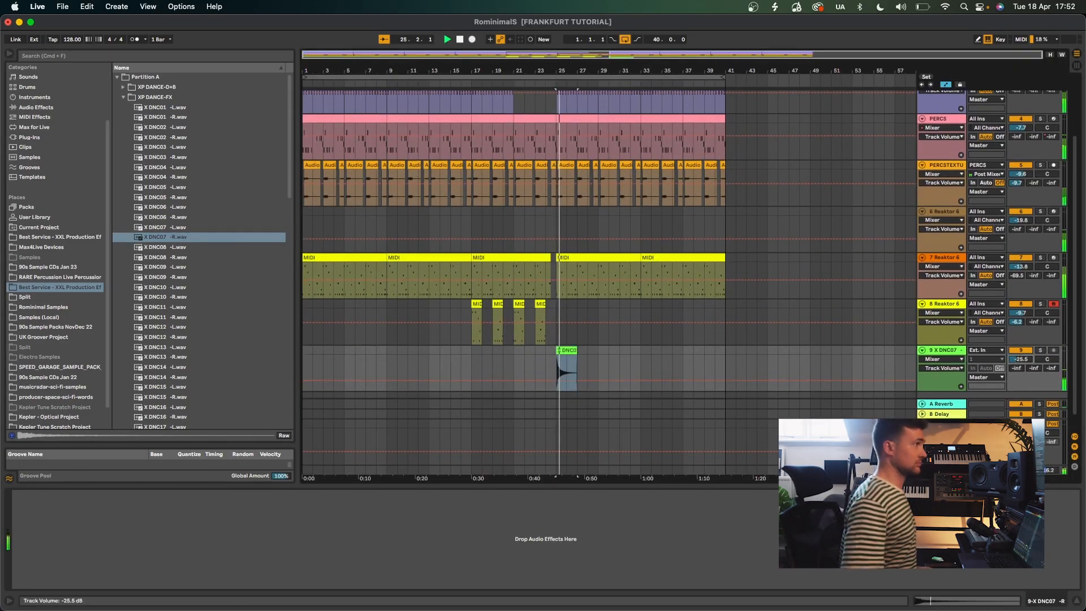
- Audition the XP DANCE-FX samples from X DNC10 -R through X DNC19 -R while the arrangement plays
click(197, 297)
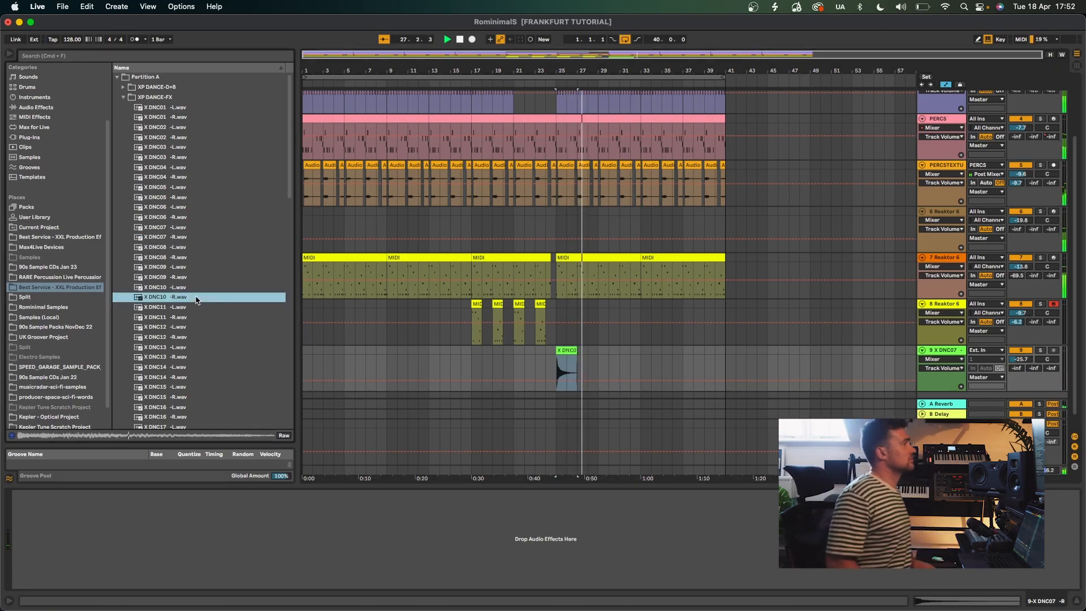
key(Down)
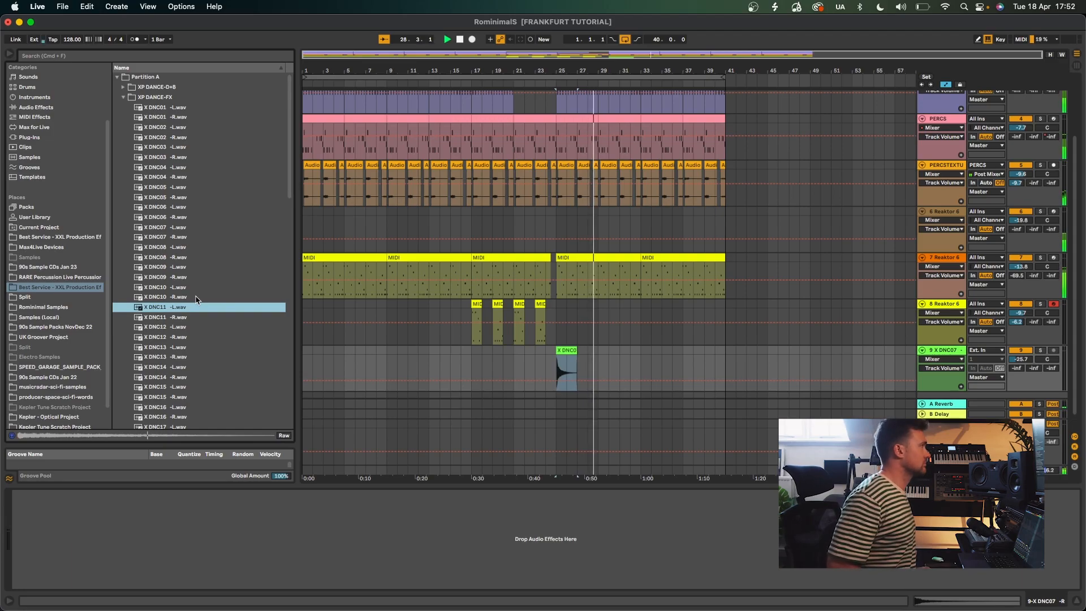
key(Down)
key(Down)
key(Down)
key(Down)
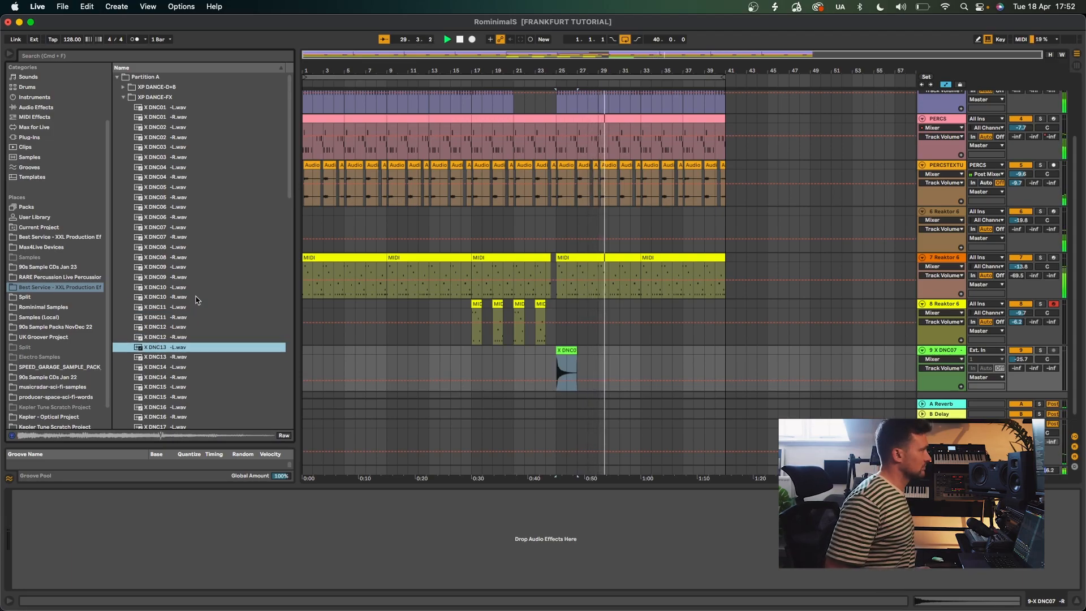
key(Down)
key(Down)
key(Down)
key(Down)
key(Down)
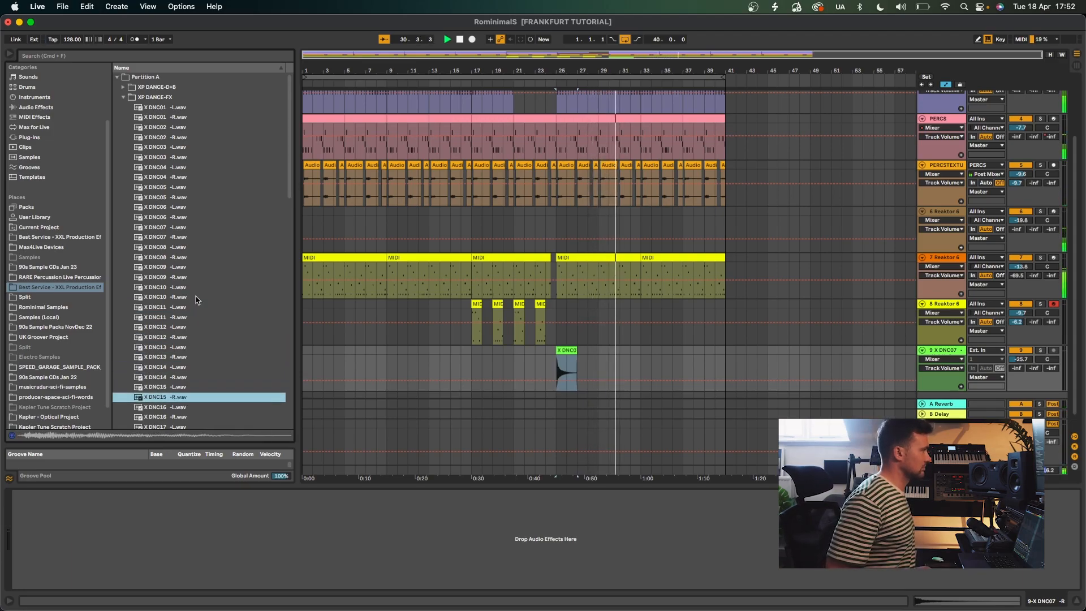
key(Down)
key(Down)
key(Down)
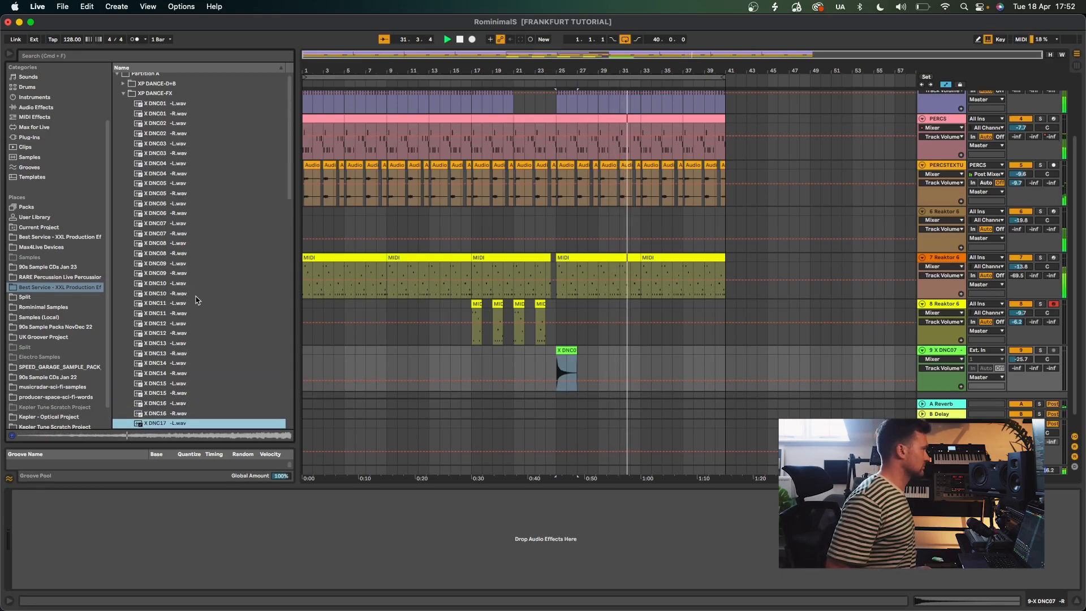
key(Down)
key(Down)
key(Down)
key(Down)
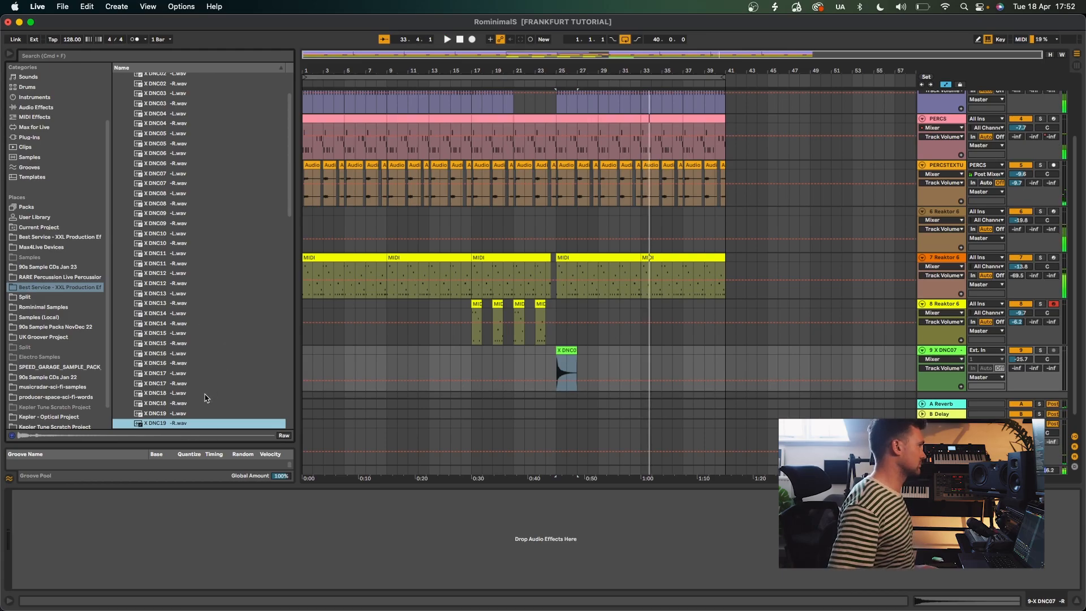
- Place X DNC19 -R.wav on a new audio track at bar 17, set its volume to -19.2 dB, and raise both FX tracks' reverb sends
drag(178, 424, 475, 365)
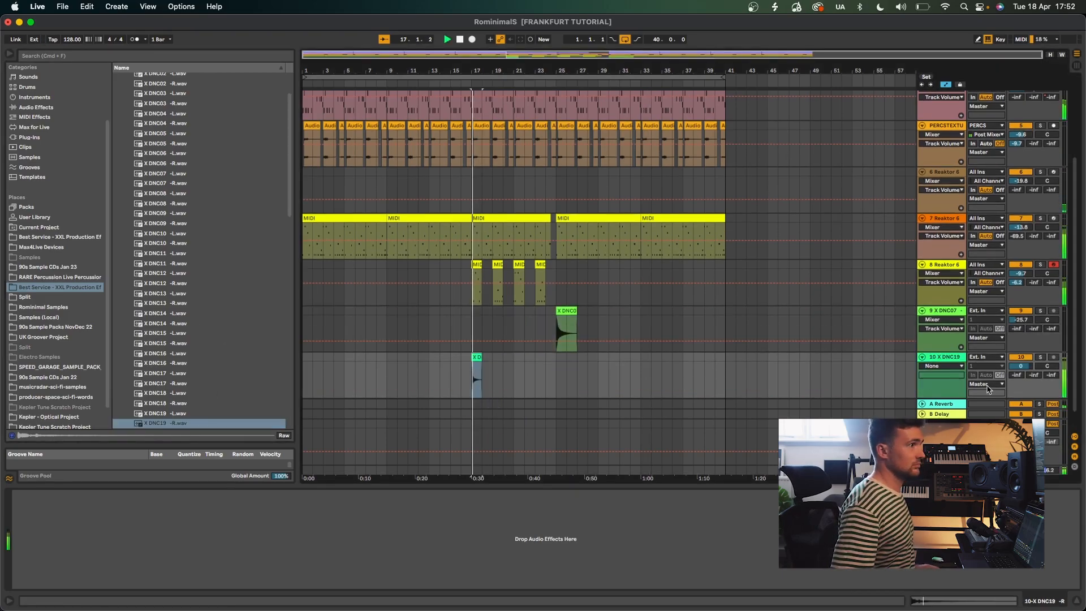
key(space)
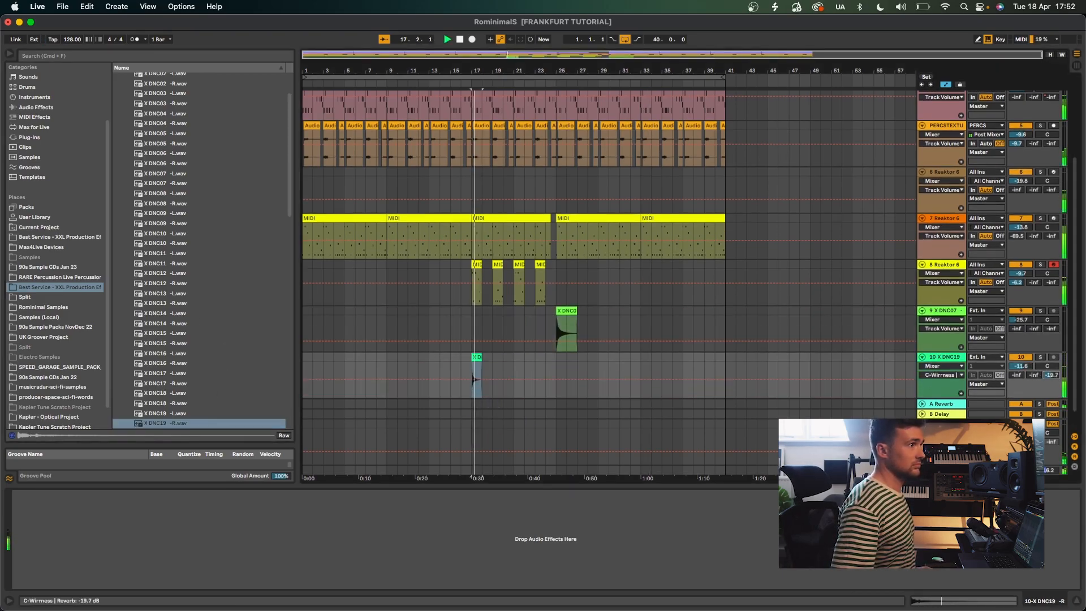
drag(1020, 366, 1017, 318)
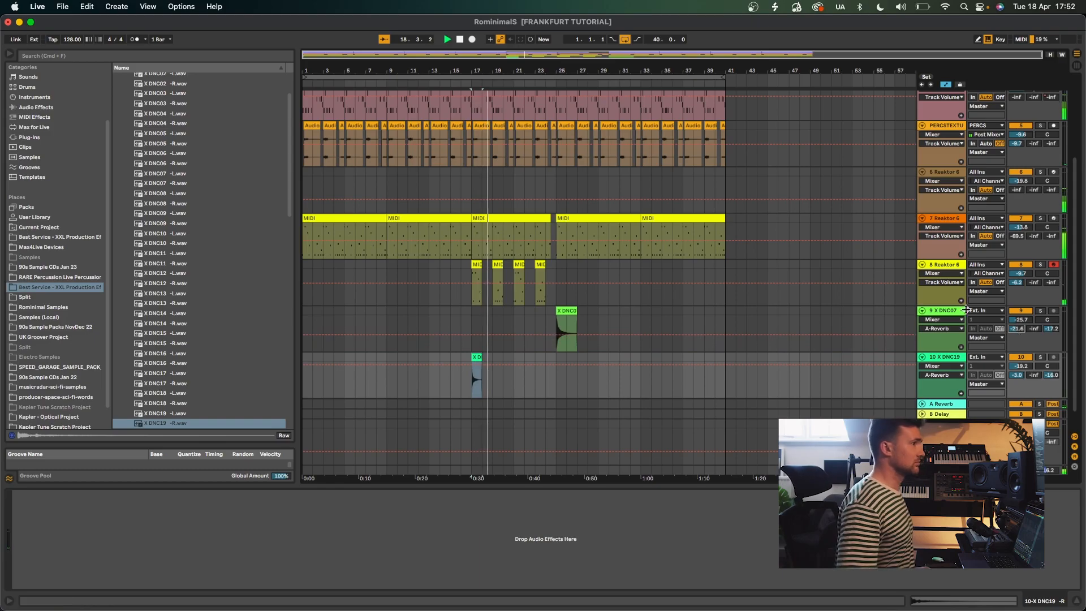
- Duplicate the 8 Reaktor 6 clips from bars 17–25 to bar 25, raising that track's volume and setting 7 Reaktor 6 to -12.4 dB
drag(1021, 274, 1019, 276)
drag(553, 265, 473, 269)
key(super+d)
key(XF86AudioRaiseVolume)
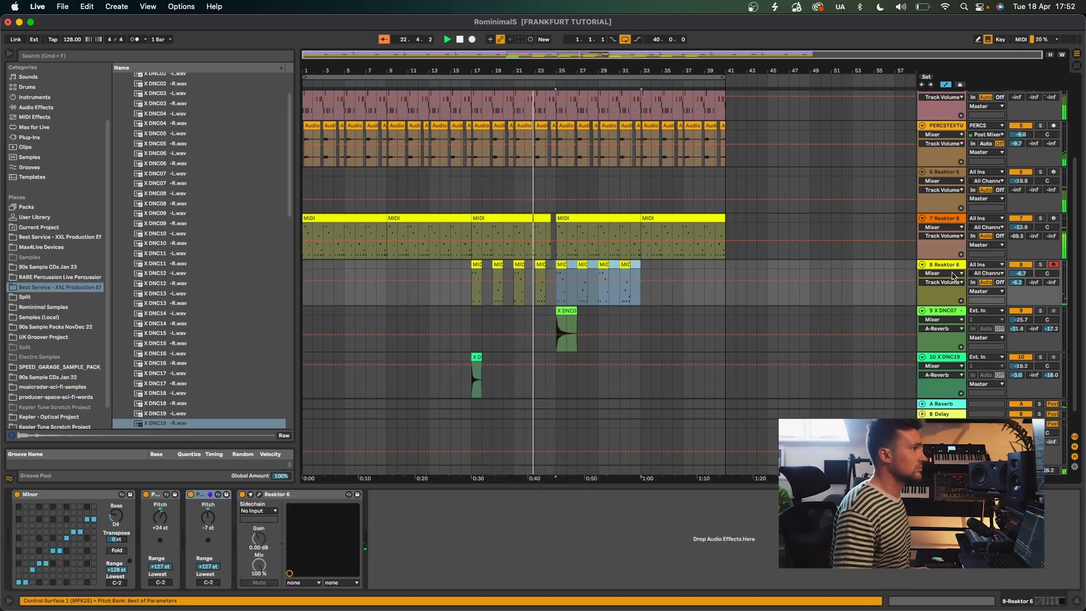
drag(1022, 229, 1022, 225)
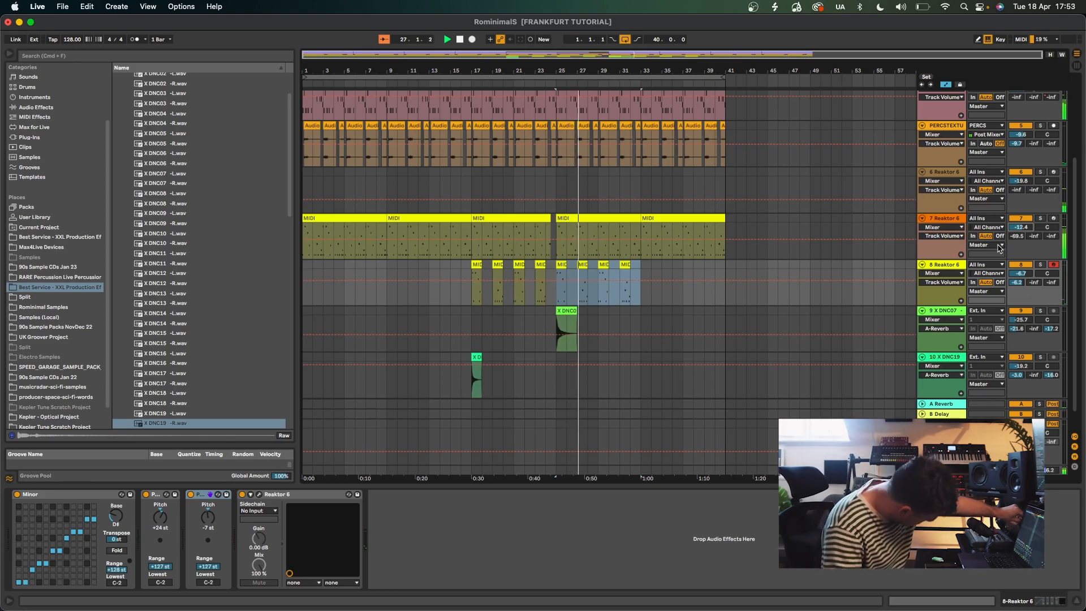
- Hide the device detail view and copy the X DNC19 clip at bar 17 to bar 33 on the same track
key(super+alt+l)
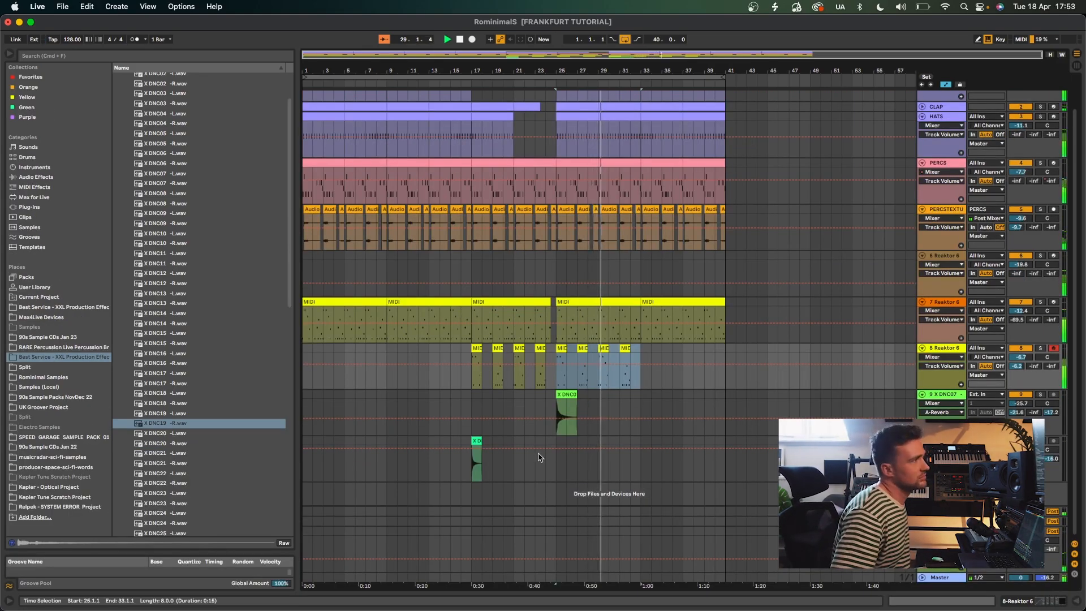
drag(557, 447, 467, 443)
key(super+c)
click(641, 445)
key(super+v)
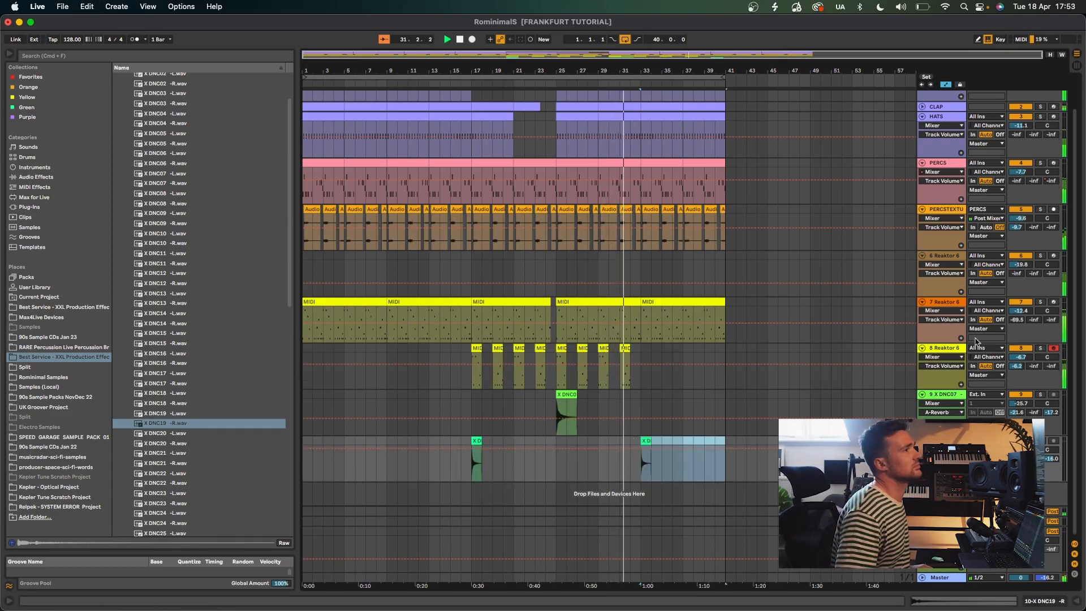
- Fold all the arrangement tracks and restart playback from bar 1
click(922, 304)
alt+click(922, 303)
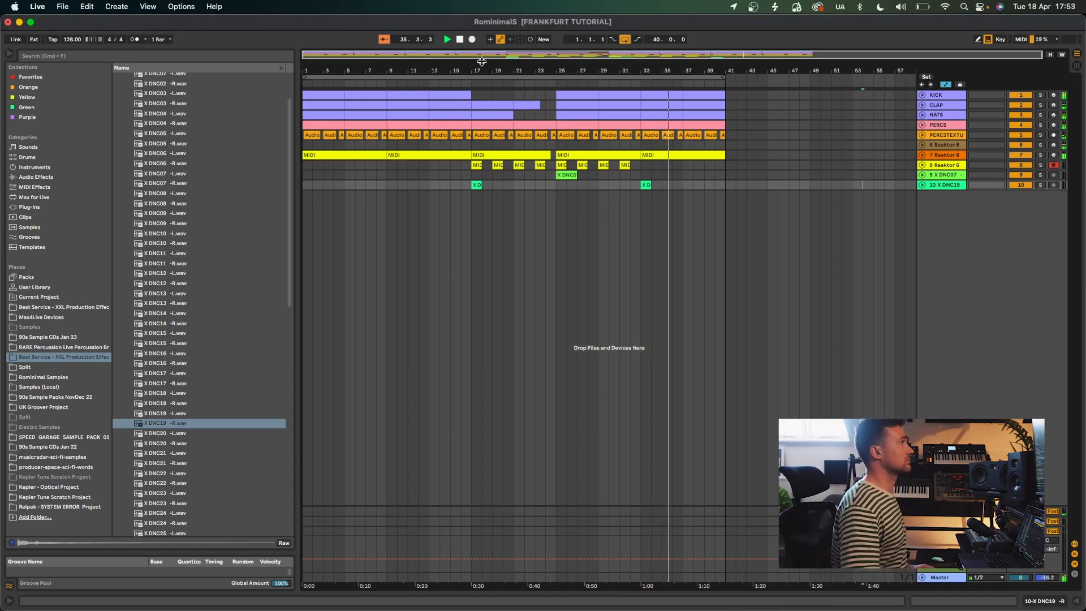
click(460, 40)
click(460, 40)
key(space)
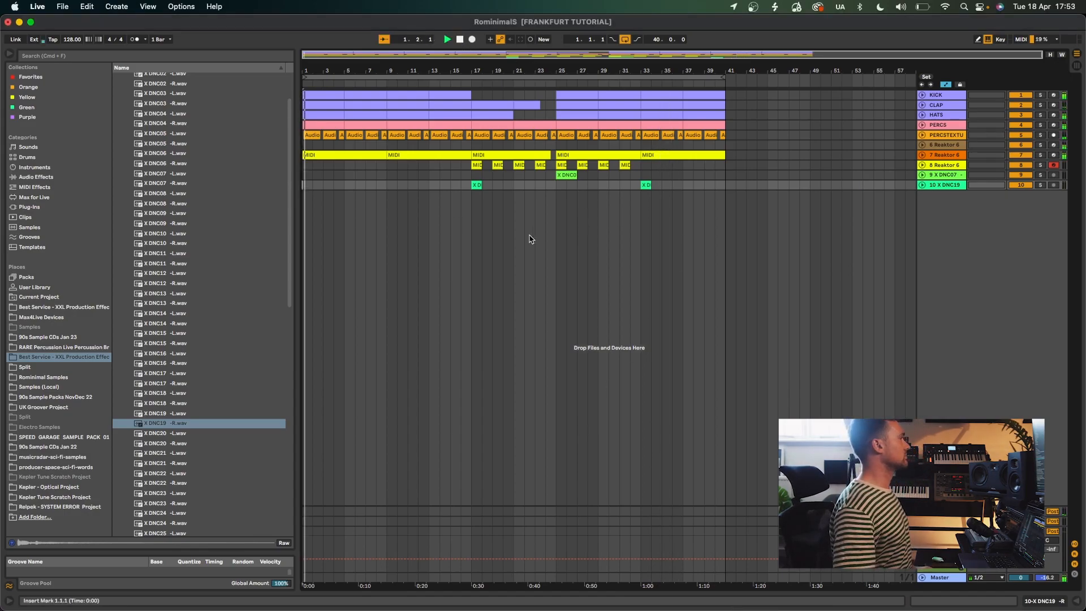
- Unfold 7 Reaktor 6 and set its volume to -13.2 dB, then add a new MIDI track below the X DNC19 track
click(923, 157)
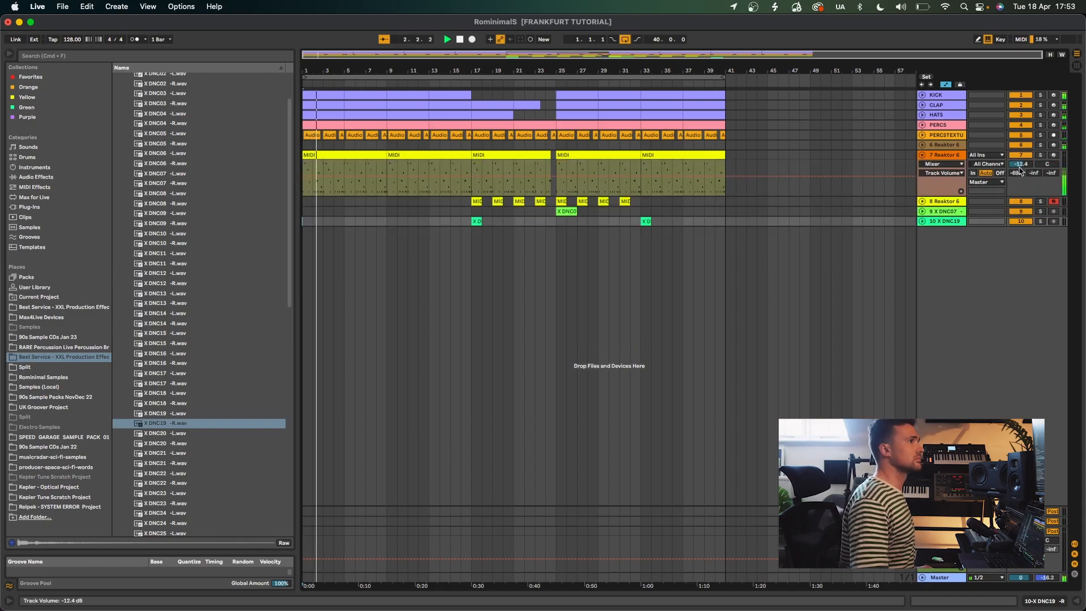
key(space)
click(531, 293)
key(super+shift+t)
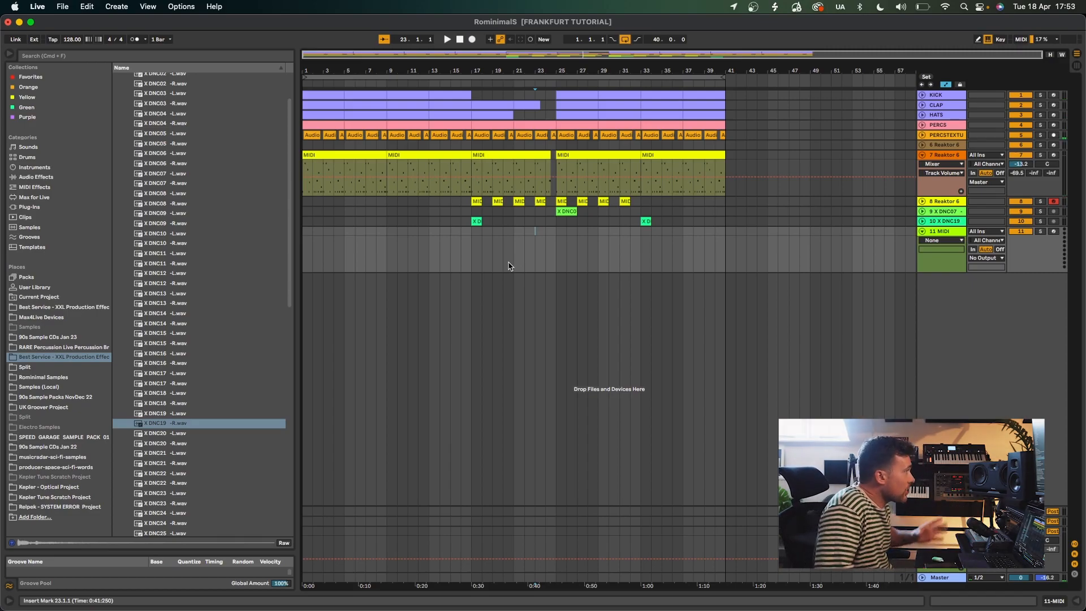
- Play the arrangement from bar 1
key(space)
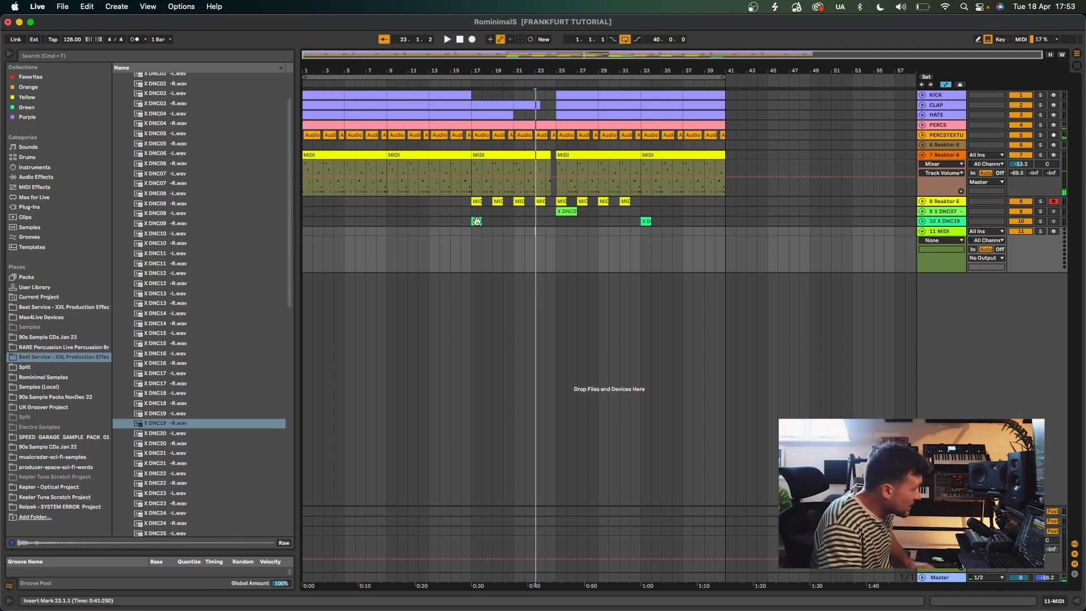
click(458, 42)
key(space)
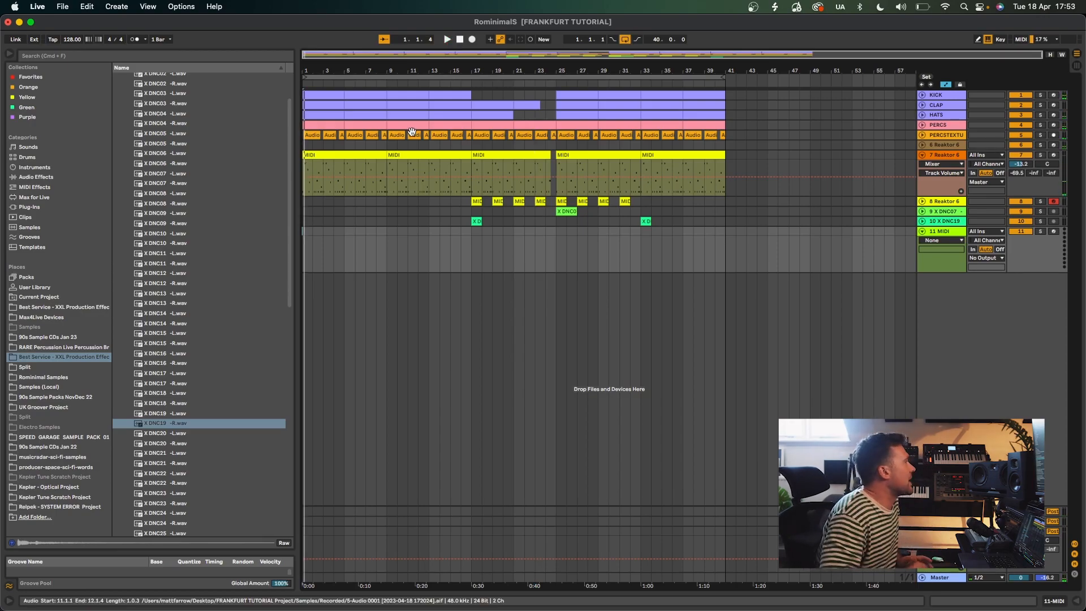
- Search the plug-ins for "omnisphere" and load the VST3 version of Omnisphere onto the new MIDI track
click(31, 207)
scroll(220, 213, down, 4)
click(117, 57)
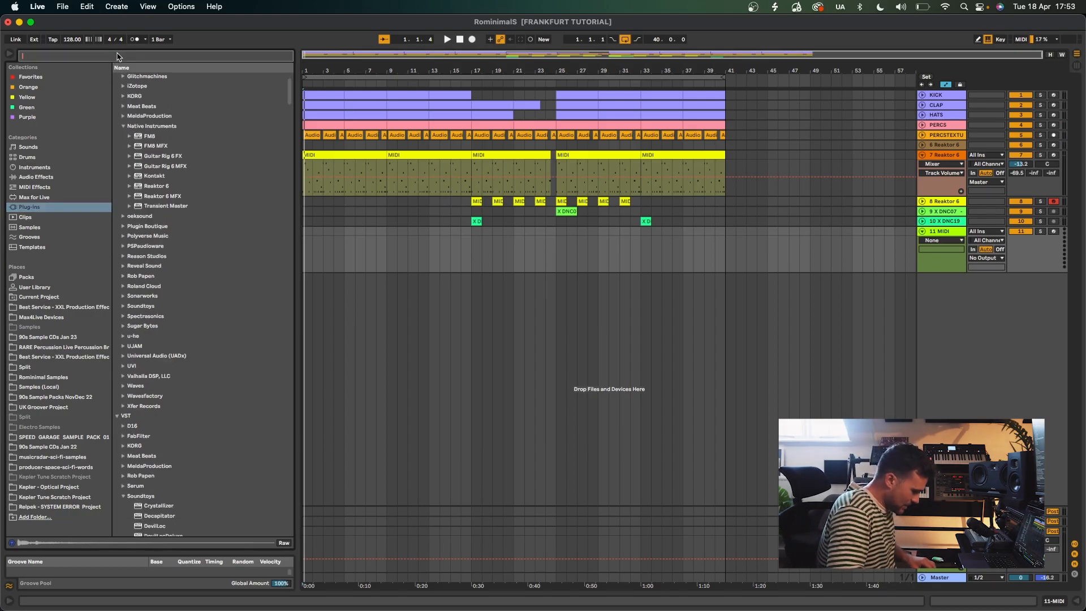
text(omnisphere)
click(123, 108)
click(144, 109)
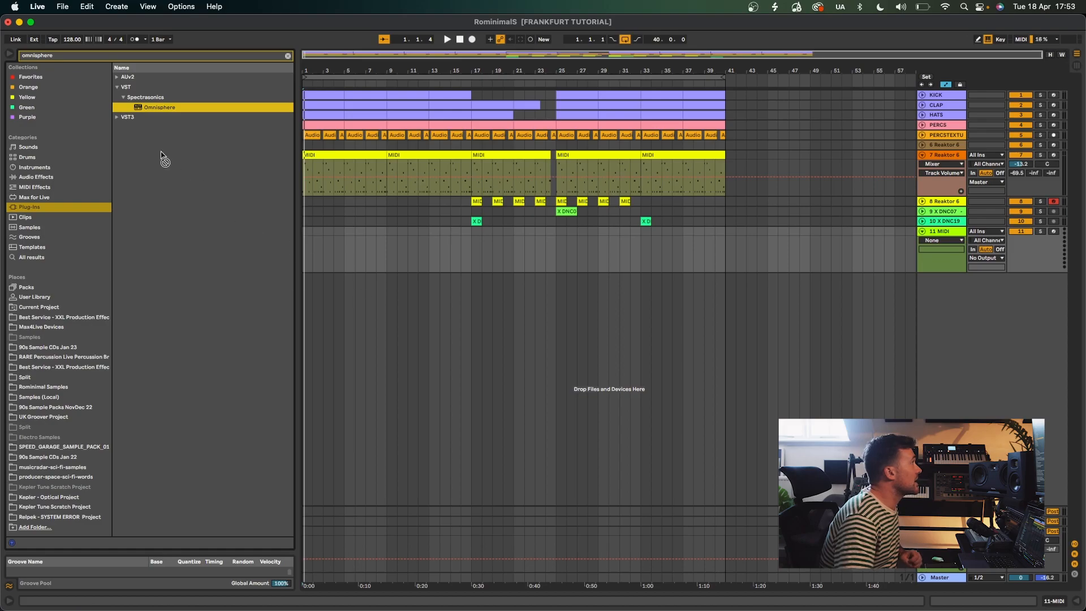
click(118, 116)
click(122, 107)
click(156, 117)
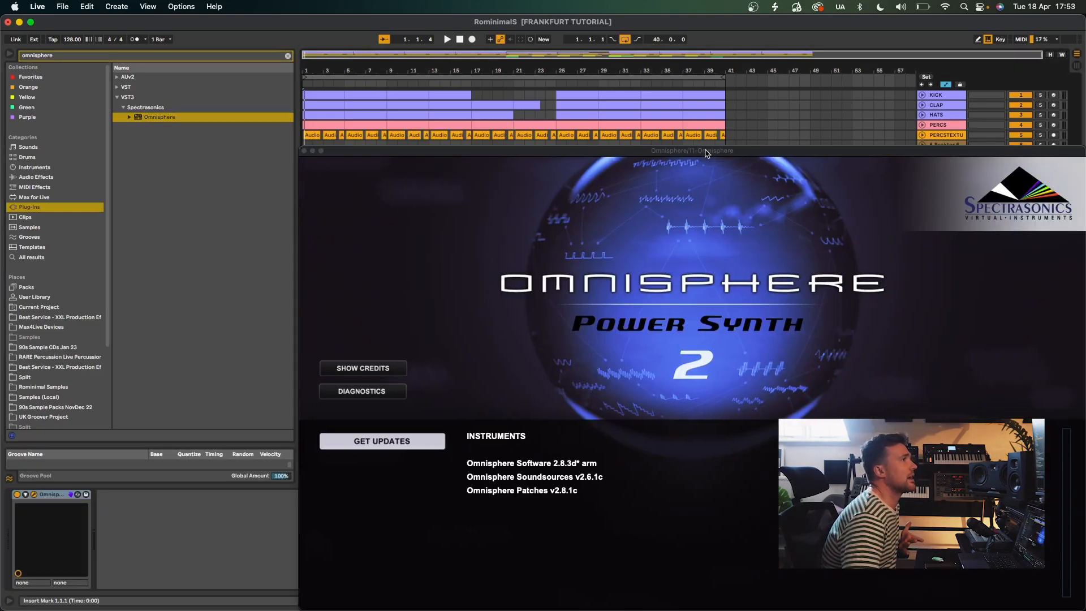
drag(706, 153, 567, 233)
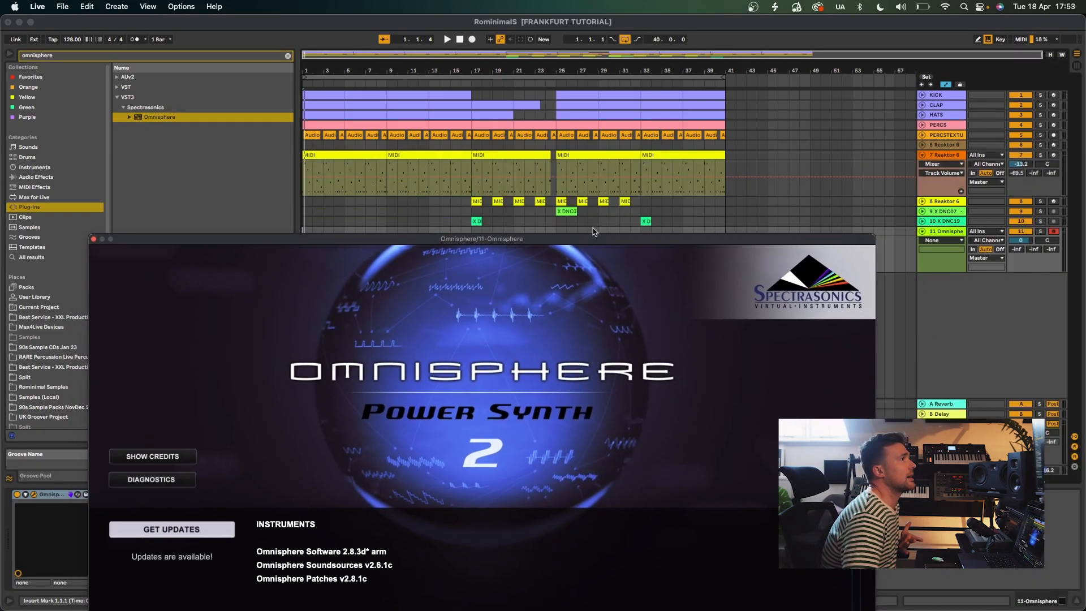
- Check the root note of the scale device on the 7 Reaktor 6 track and return to Omnisphere's patch browser
click(952, 157)
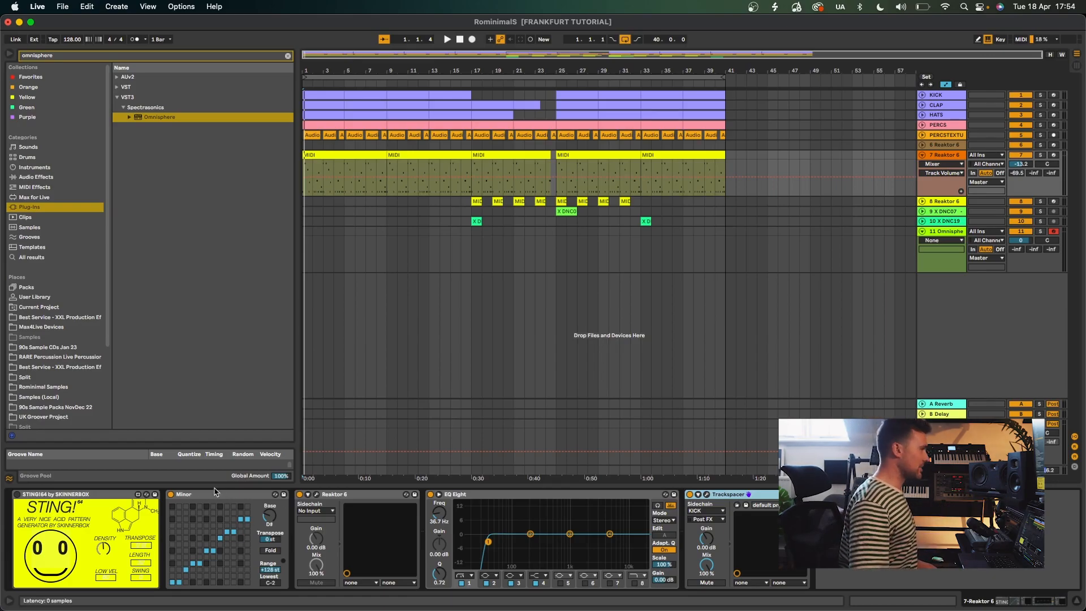
click(942, 233)
drag(216, 155, 236, 89)
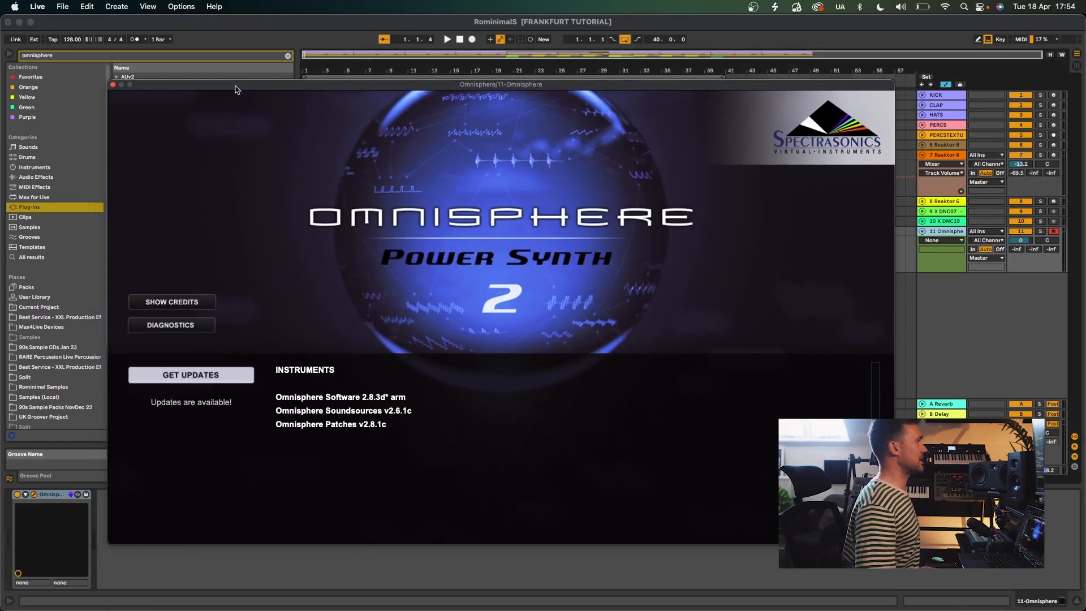
click(401, 428)
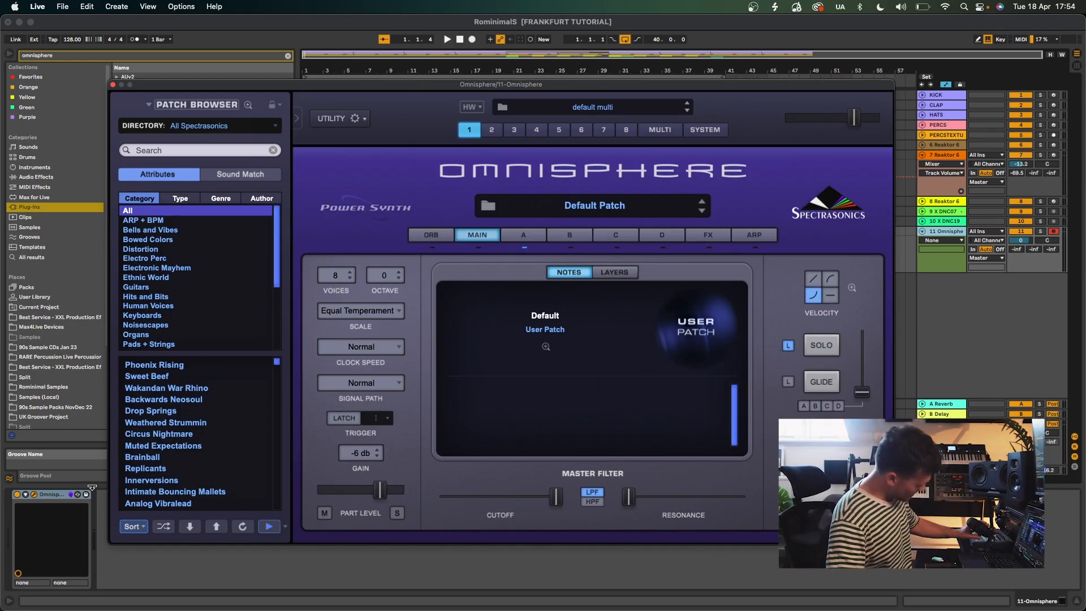
- Add Random Chords Generator Pro from the Max4Live Devices folder before Omnisphere and open its editor
click(47, 327)
drag(184, 85, 359, 172)
click(287, 52)
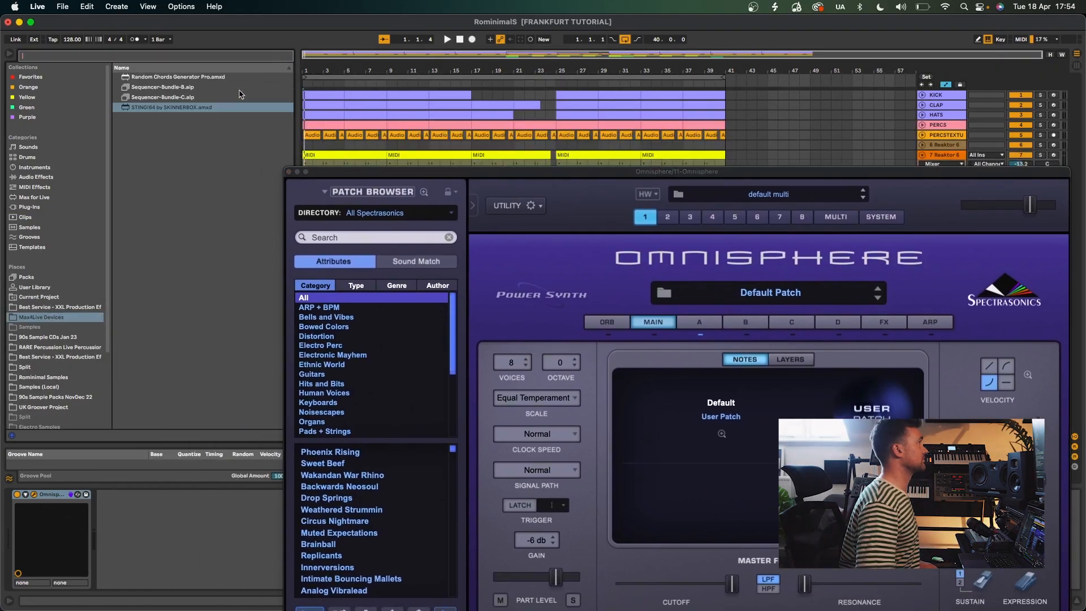
click(157, 77)
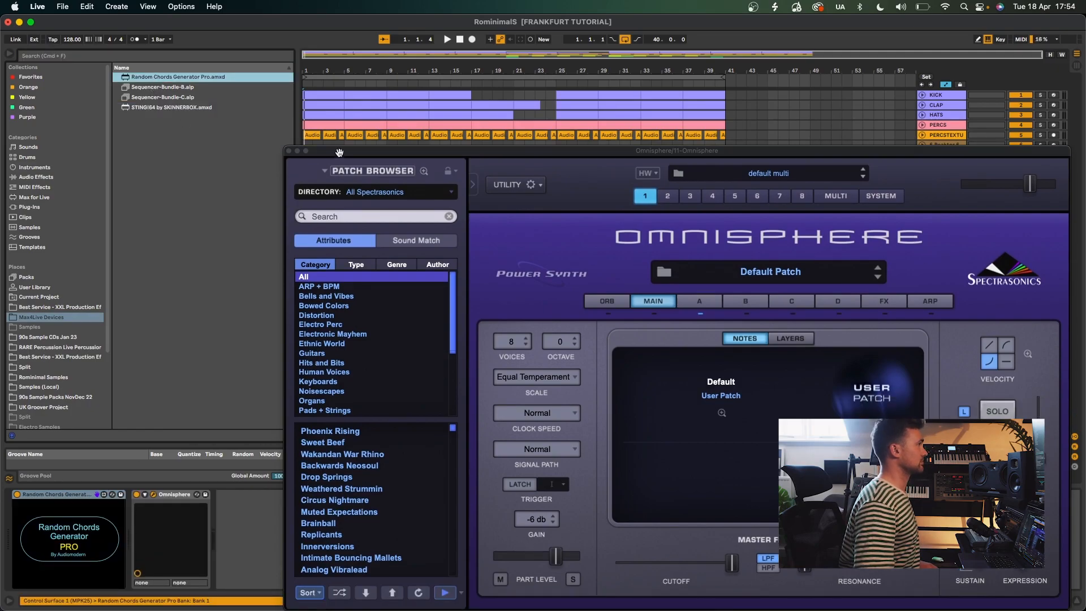
drag(339, 153, 221, 89)
click(74, 544)
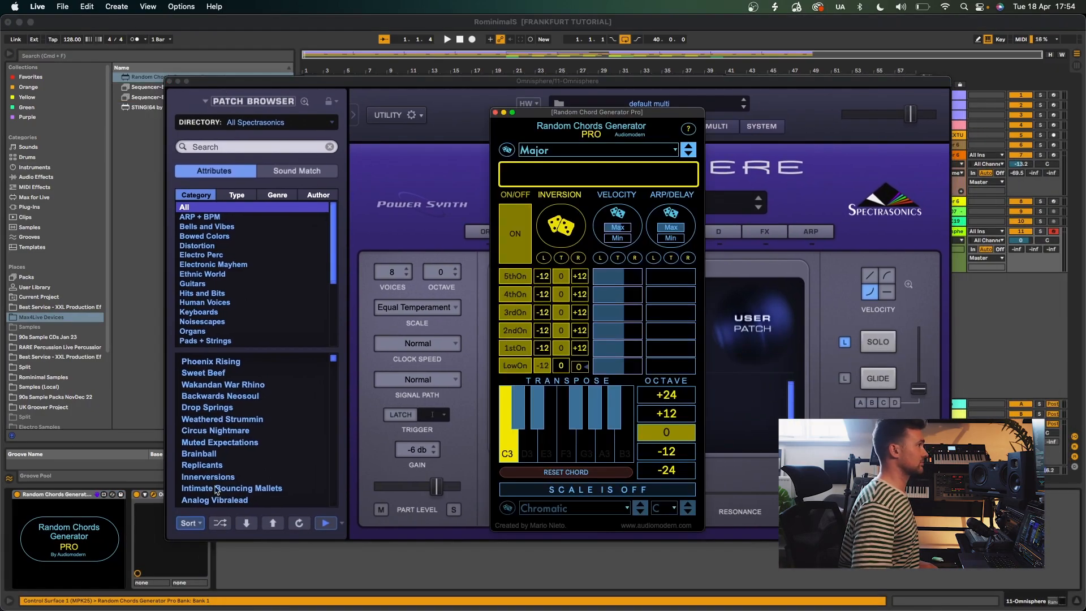
- Set the chord generator to Minor7 with its scale lock on and set to D# Minor, and close its editor
click(586, 149)
click(572, 338)
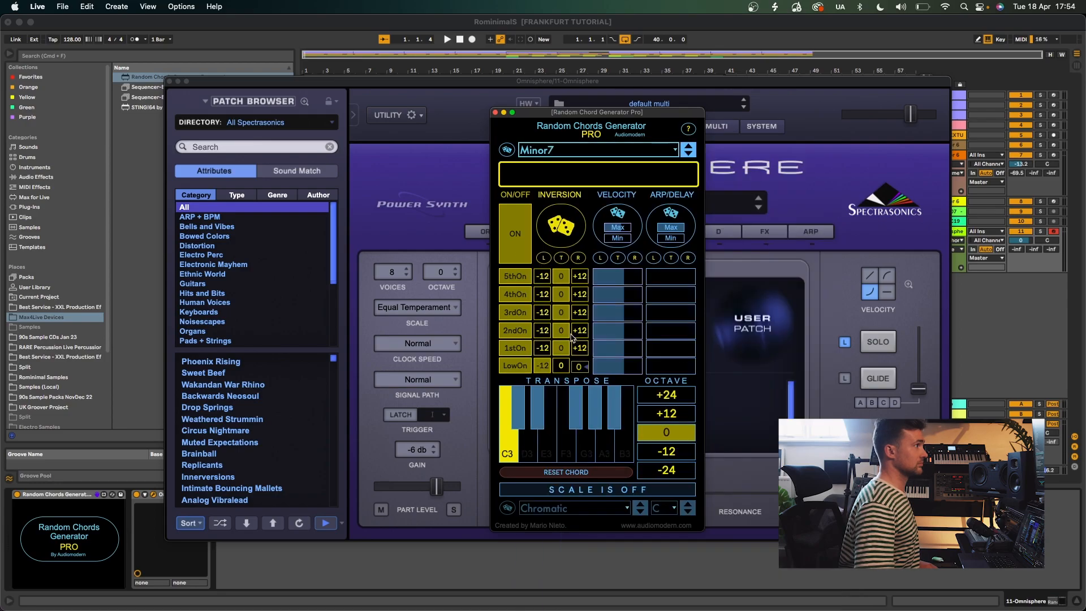
click(578, 493)
click(576, 508)
click(541, 168)
click(674, 508)
click(663, 343)
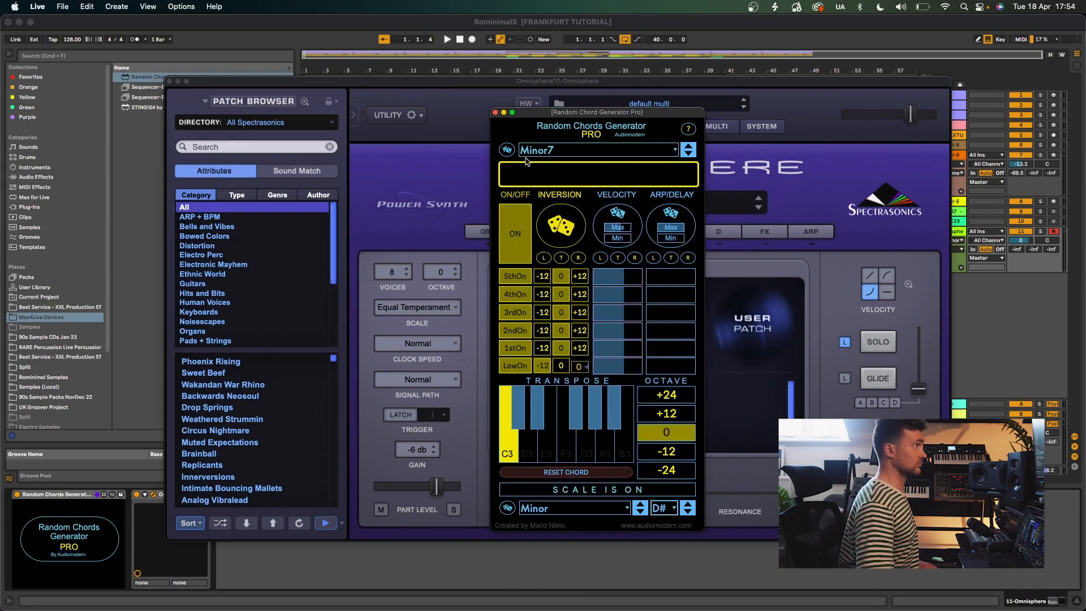
click(495, 113)
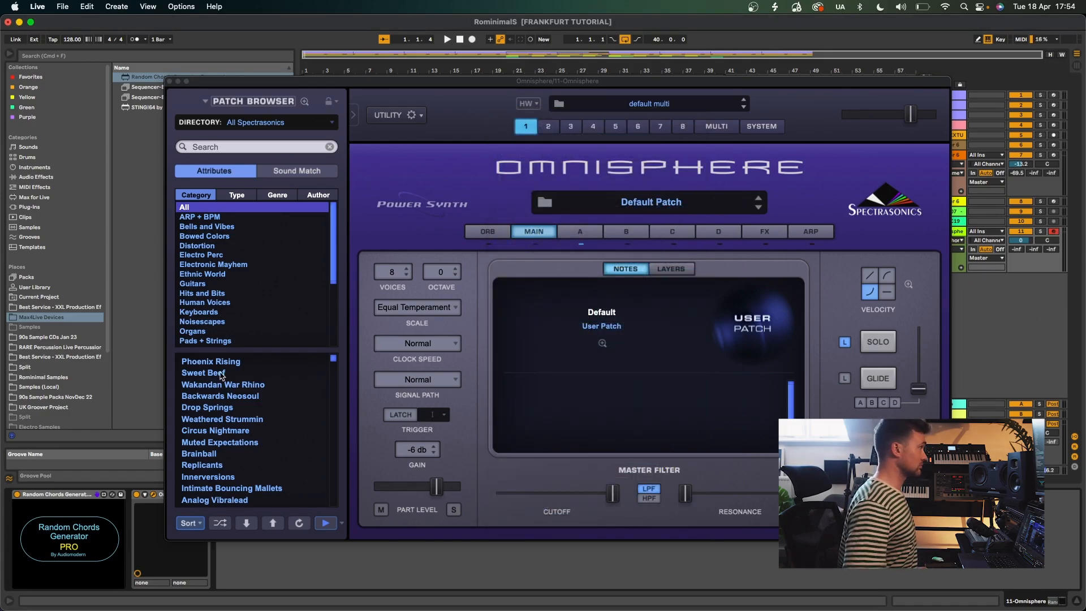
- Load the Apparition Pipes patch from Omnisphere's Textures Playable category
click(213, 321)
scroll(227, 311, down, 5)
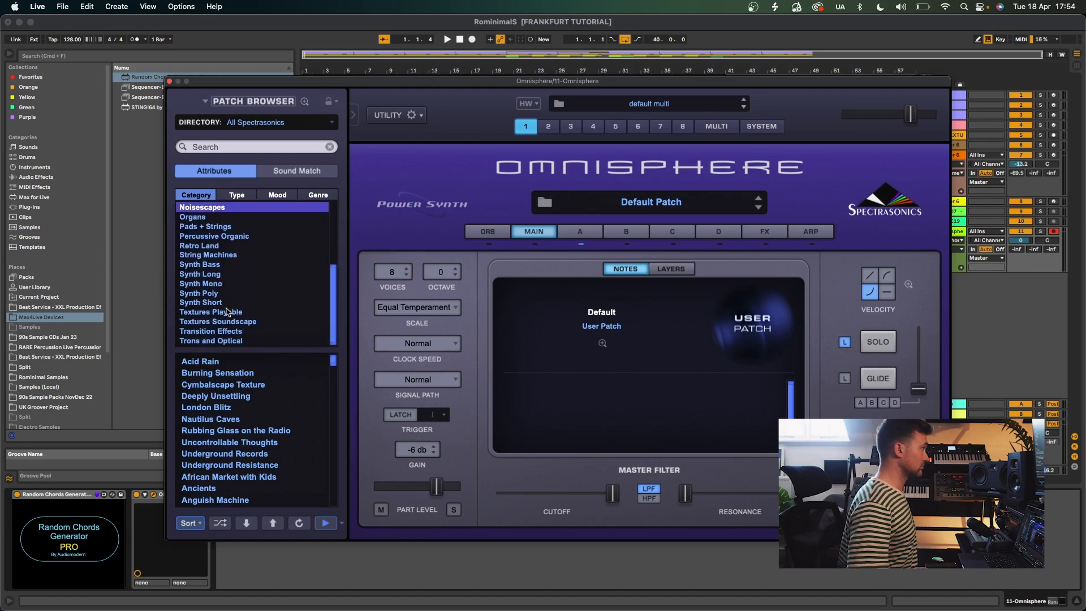
click(234, 322)
click(236, 386)
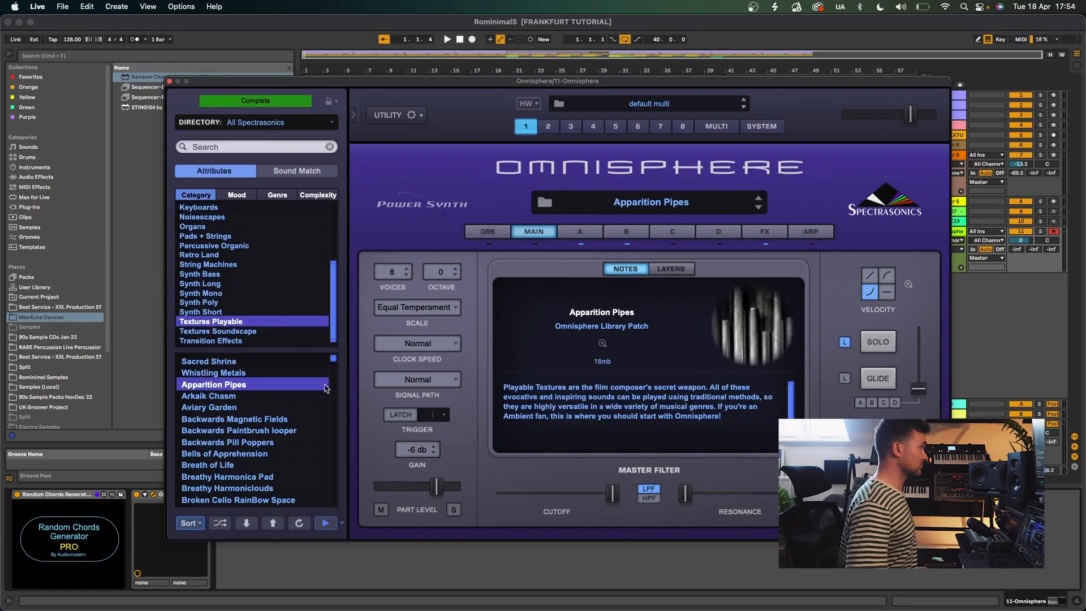
- Close the Omnisphere window and lower its track volume to -16.3 dB while playing the arrangement
drag(1021, 240, 1020, 254)
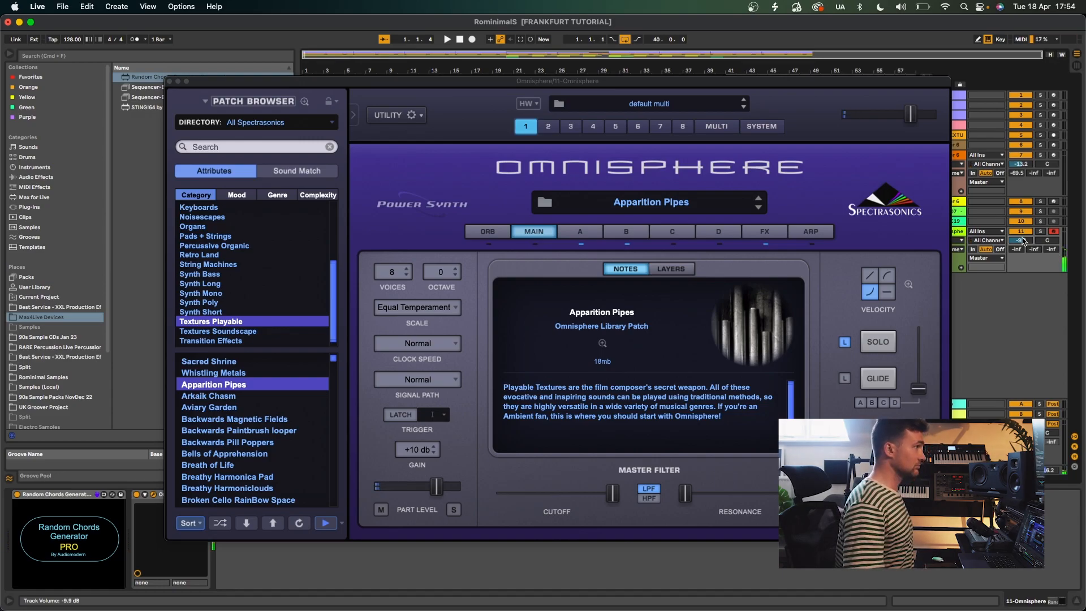
click(169, 81)
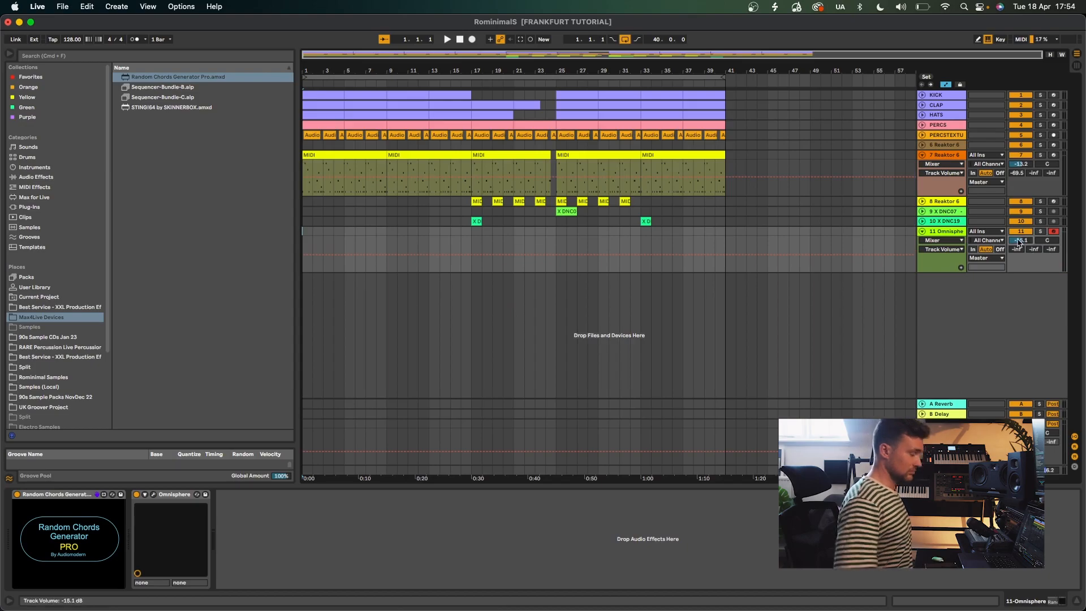
key(space)
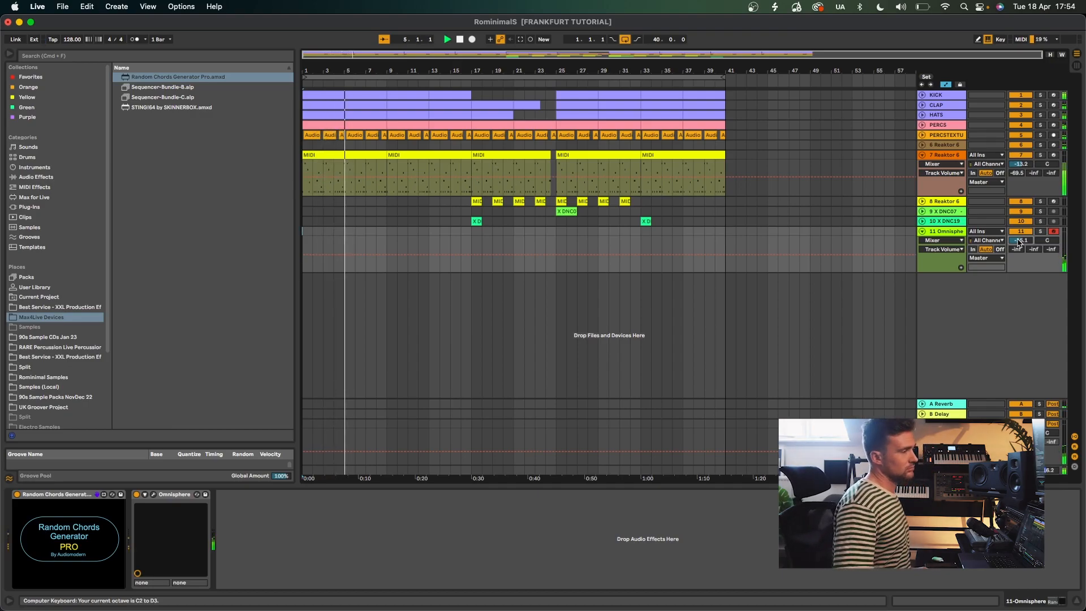
drag(1018, 242, 1018, 251)
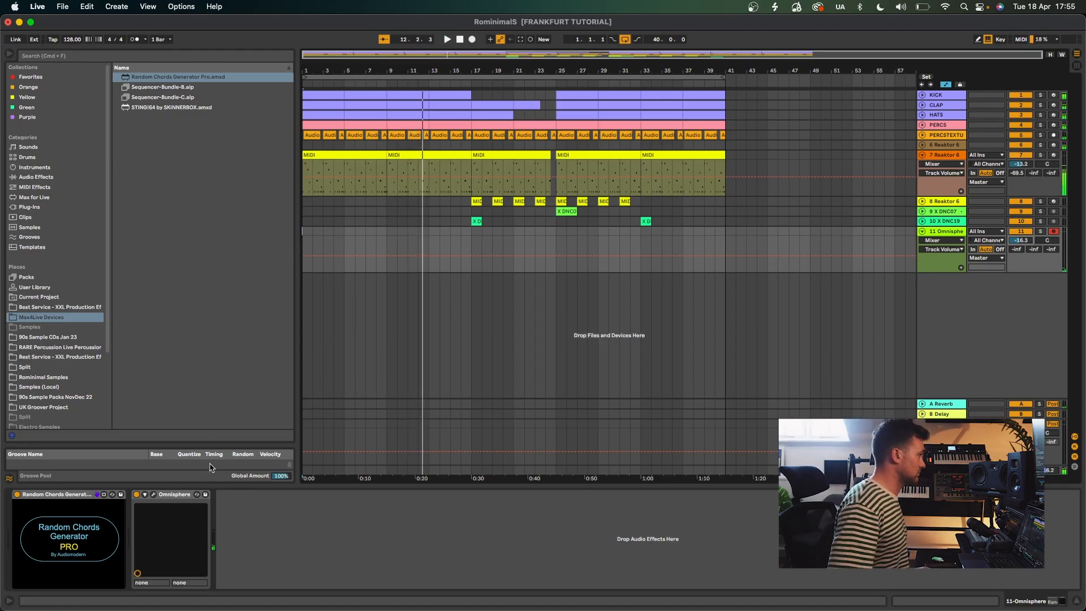
- Load Omnisphere's Arkaik Chasm patch and audition it over the arrangement with the computer keyboard's octave lowered to C2–D3
click(152, 494)
click(253, 395)
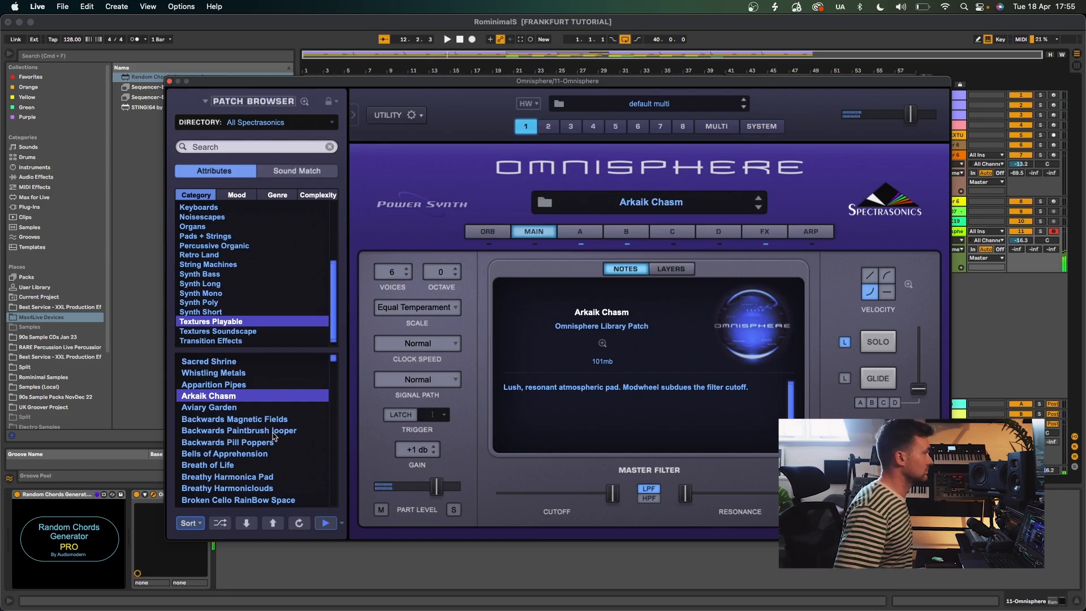
scroll(250, 430, down, 1)
click(321, 561)
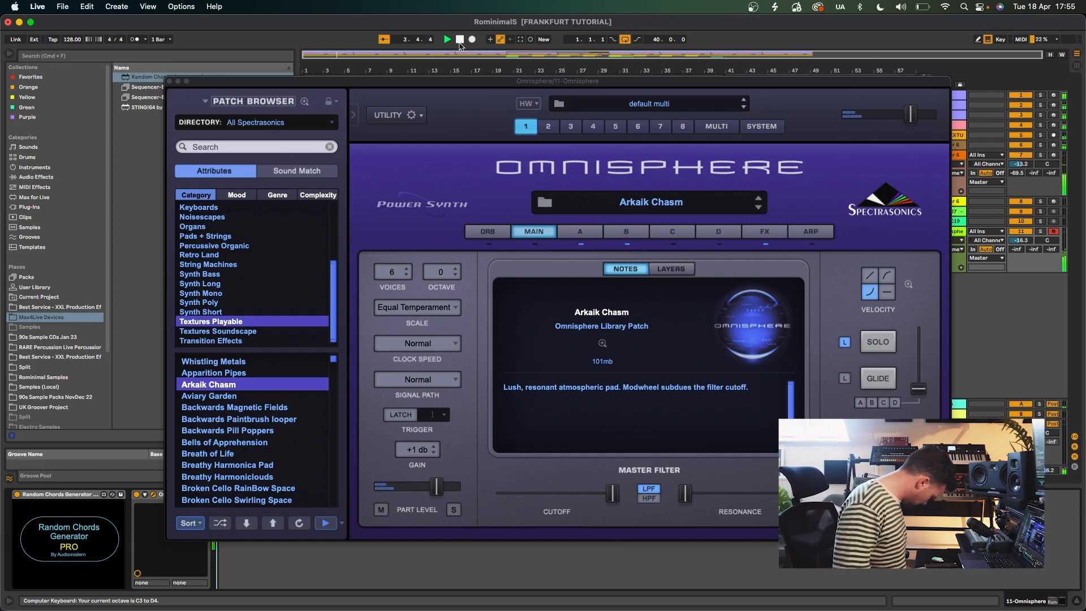
key(z)
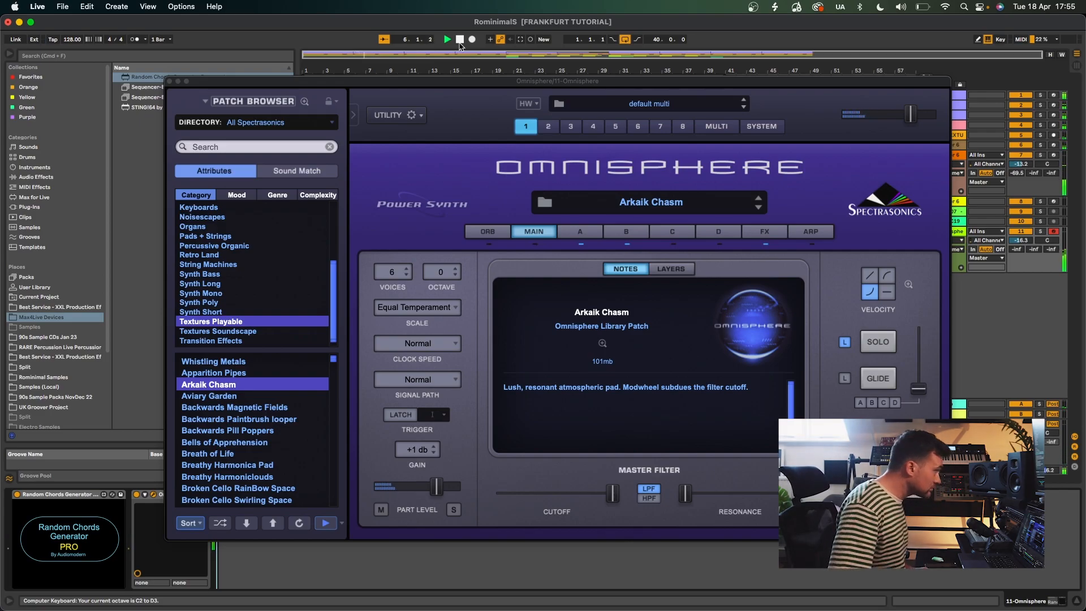
- Load the Backwards Magnetic Fields patch and record a MIDI clip on the Omnisphere track from bar 1 to about bar 9
click(265, 407)
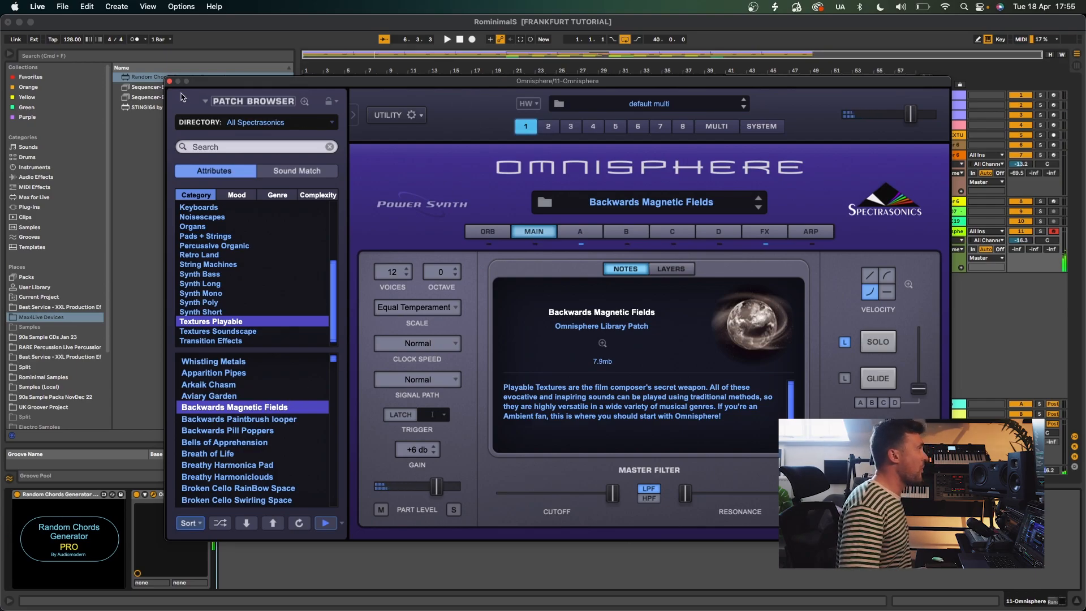
click(169, 82)
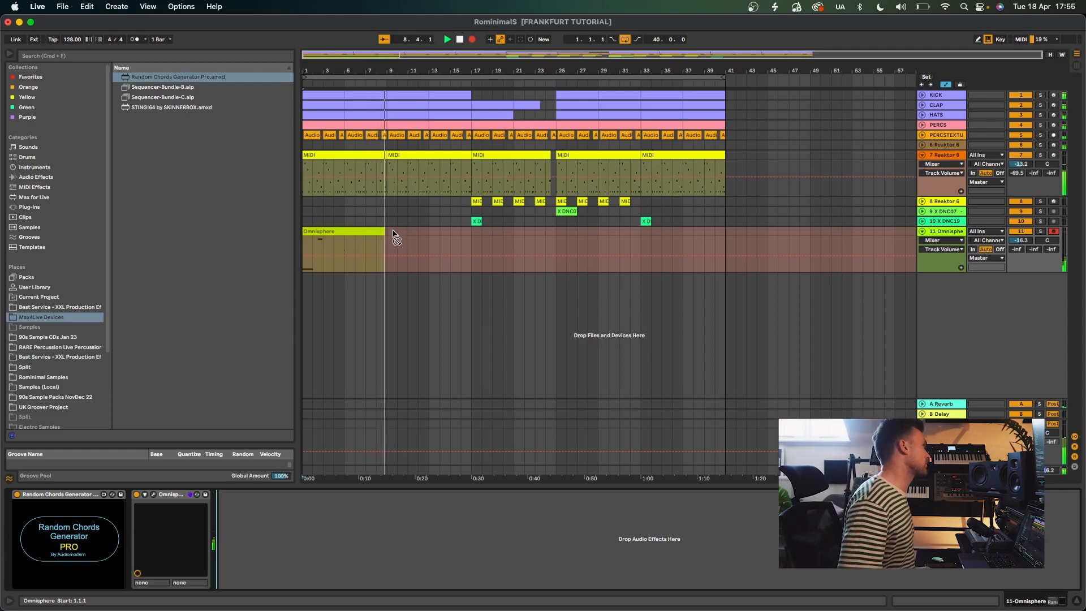
key(space)
- Open the recorded Omnisphere clip, clear the region after the first notes, and select the notes that are left
double_click(384, 232)
drag(770, 465, 610, 417)
key(Delete)
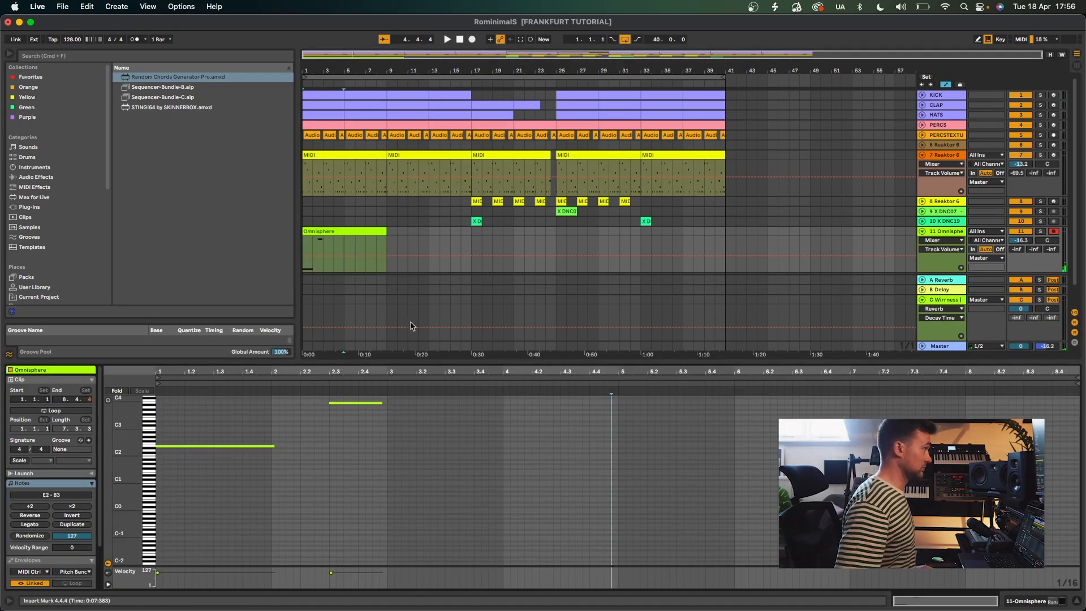
key(super+a)
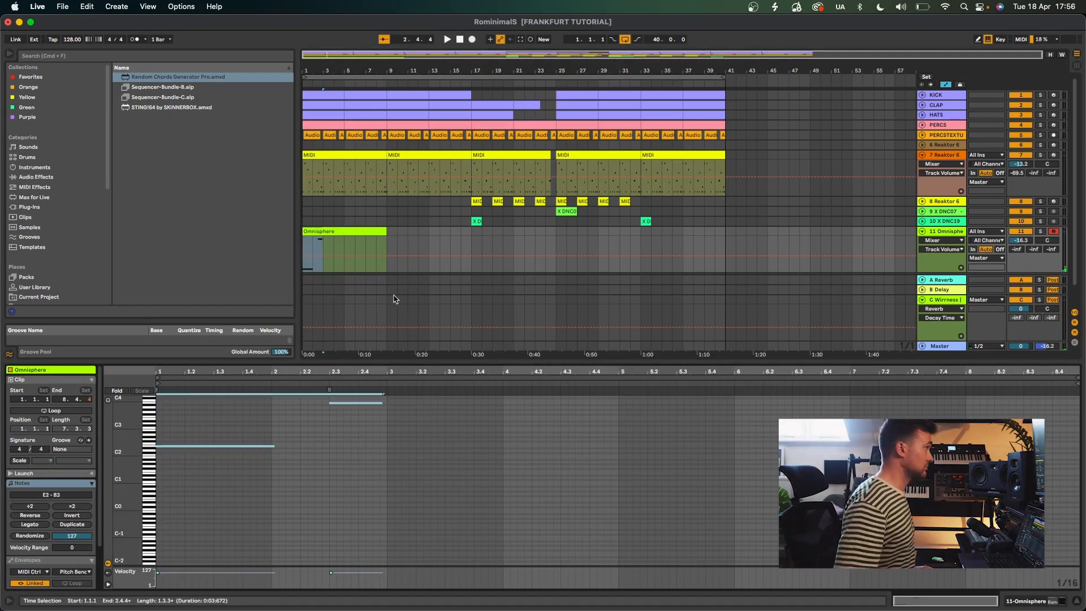
- Duplicate the Omnisphere clip to bar 9, and duplicate that pair of clips to fill bars 17 to 33
click(416, 237)
click(384, 234)
key(super+d)
key(space)
drag(474, 245, 289, 233)
key(super+d)
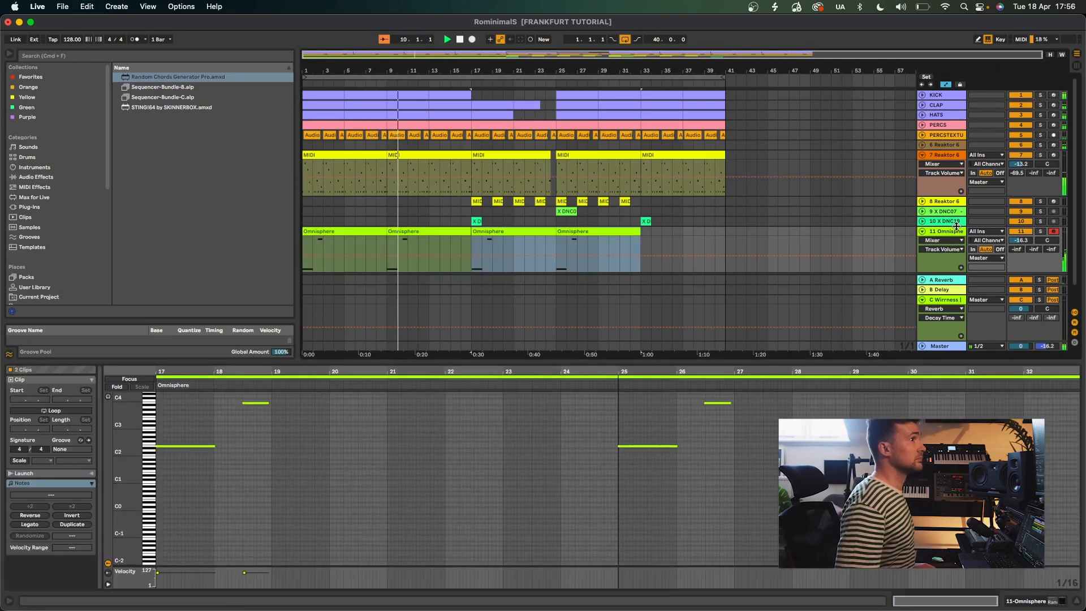
- Add EQ Eight to the Omnisphere track with a low cut at 124 Hz, and lower the track volume to -22.6 dB
drag(1021, 241, 1021, 244)
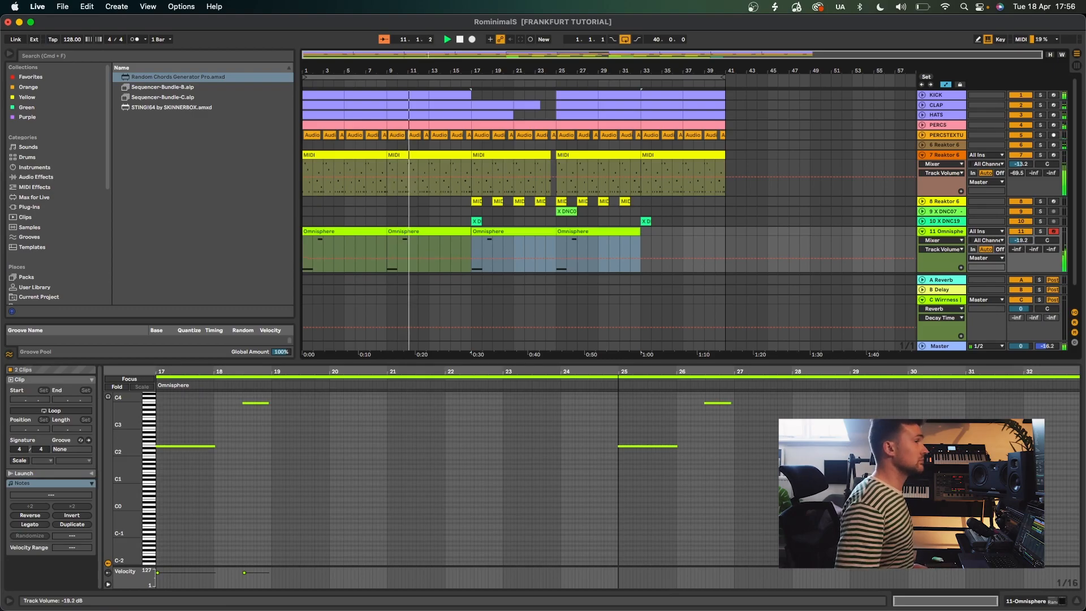
double_click(949, 232)
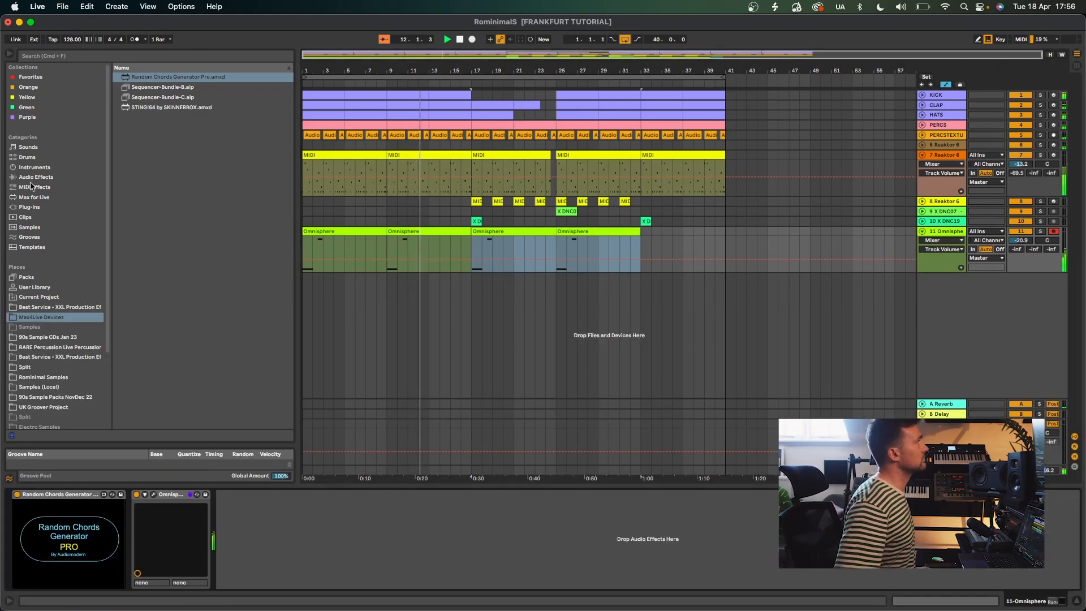
click(35, 177)
double_click(149, 137)
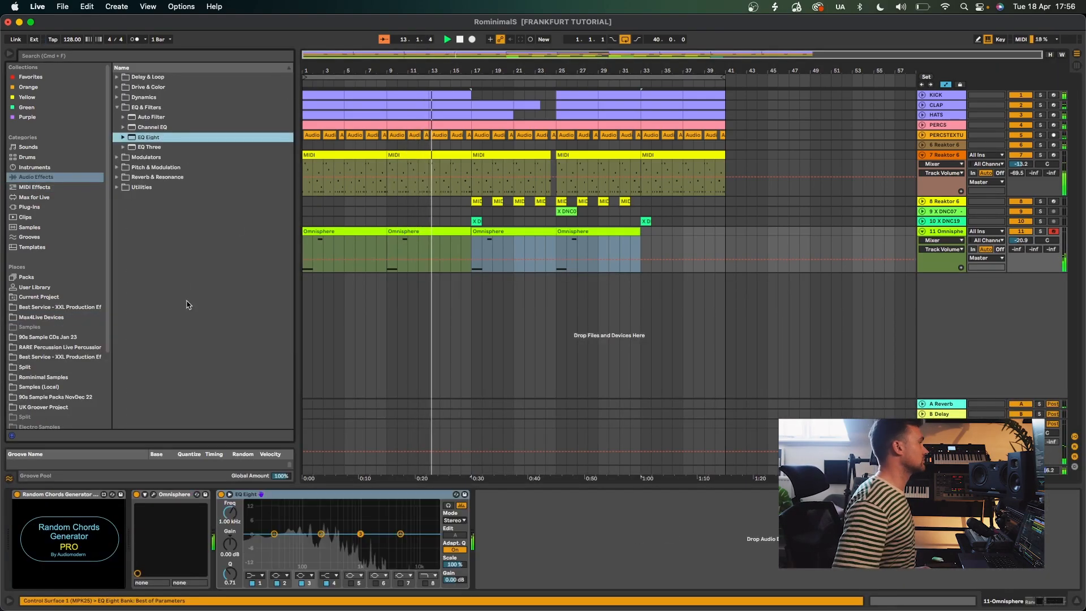
click(255, 575)
click(256, 522)
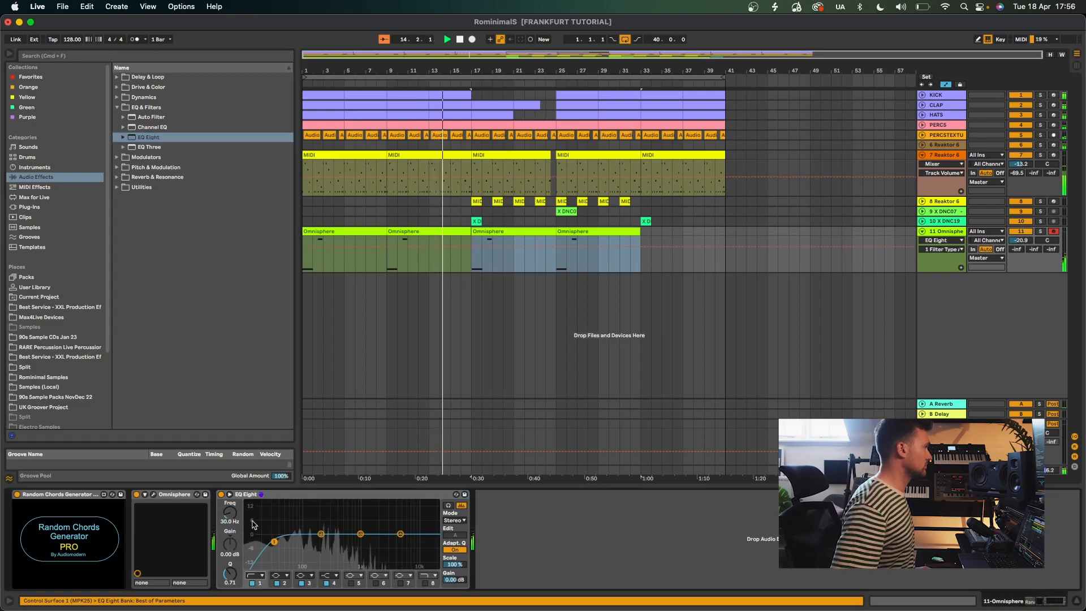
drag(275, 543, 309, 539)
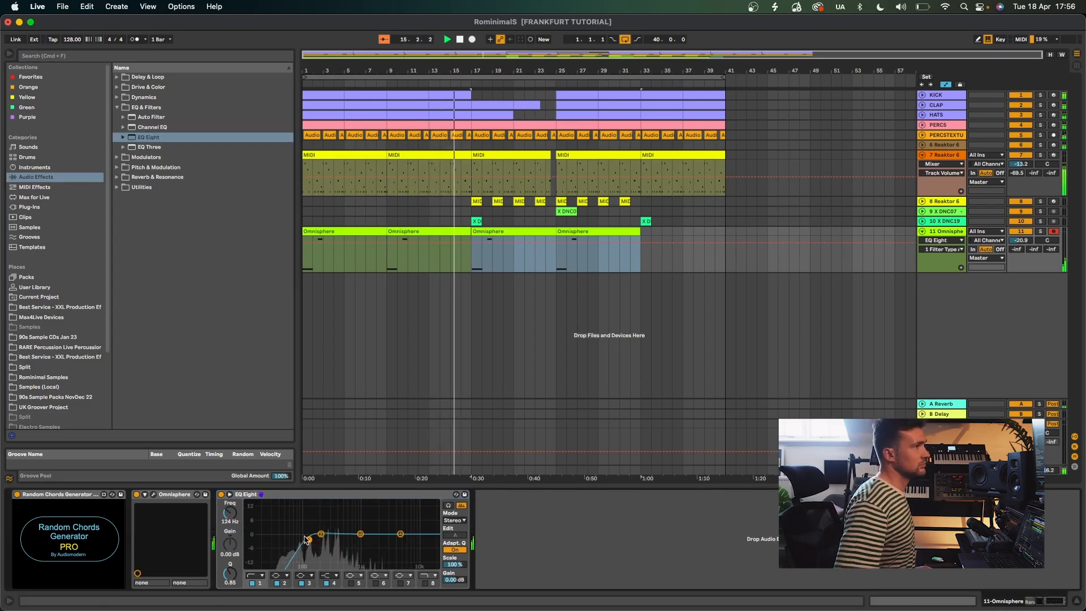
drag(1021, 240, 1021, 245)
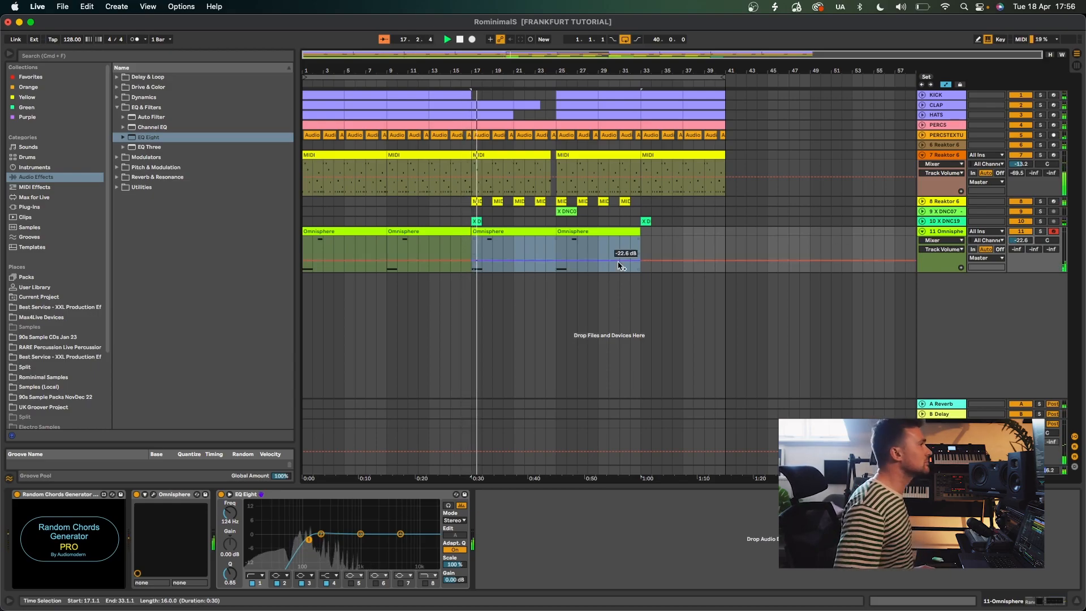
- Duplicate the Omnisphere track, keeping only the bar 25 clip on the copy and only the clips before bar 25 on the original
click(646, 241)
drag(646, 241, 560, 234)
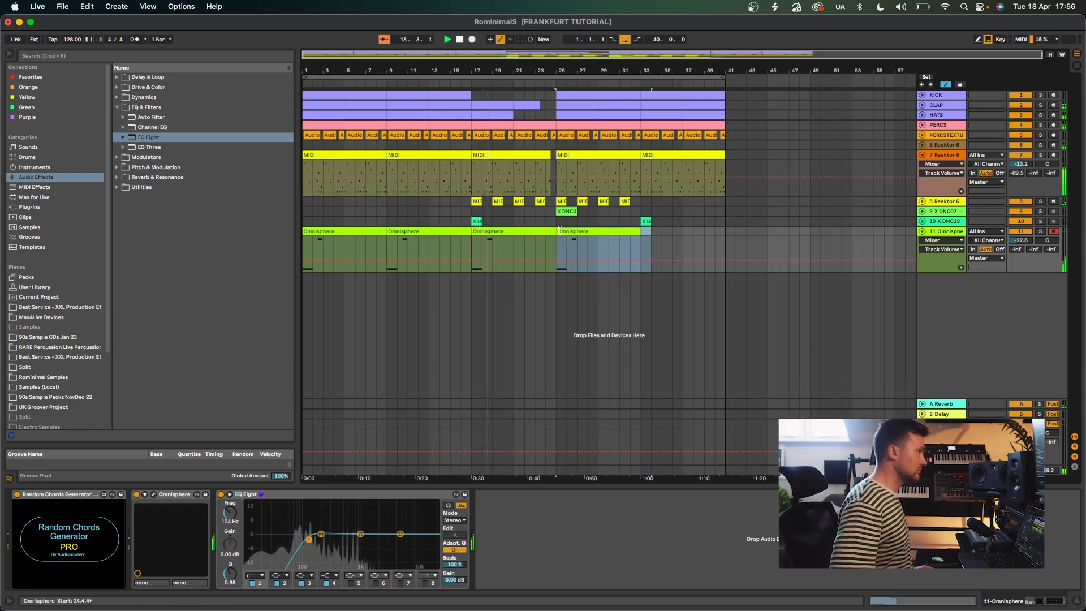
click(952, 231)
key(super+d)
drag(502, 278, 279, 281)
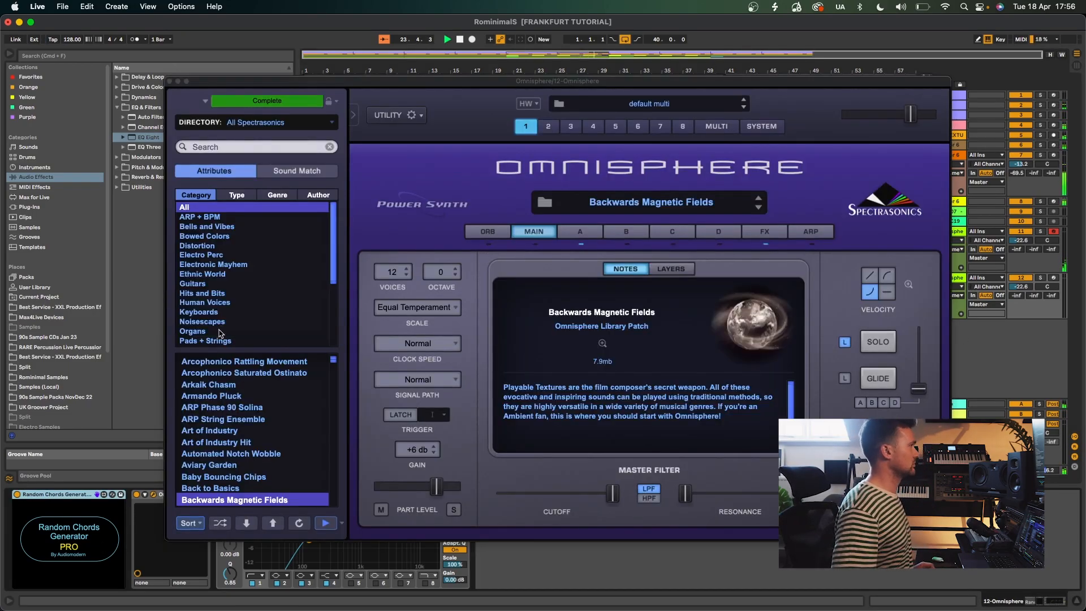
- In the duplicated track's Omnisphere, filter the patches to Transition Effects, try Bassface Riser, and load Debris Blowback
scroll(220, 333, down, 5)
click(220, 331)
click(270, 372)
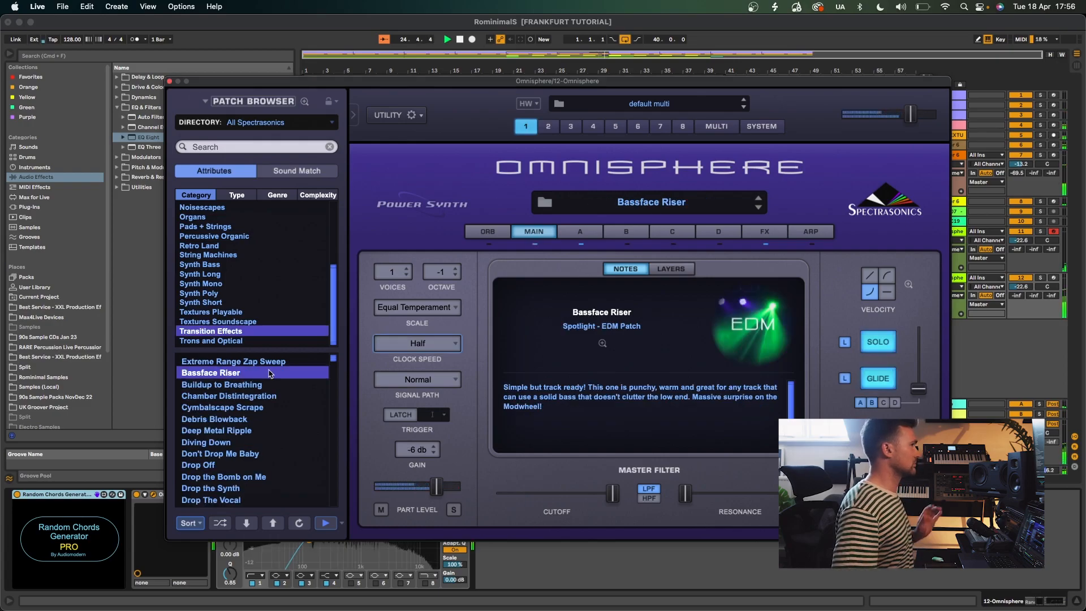
drag(483, 84, 814, 228)
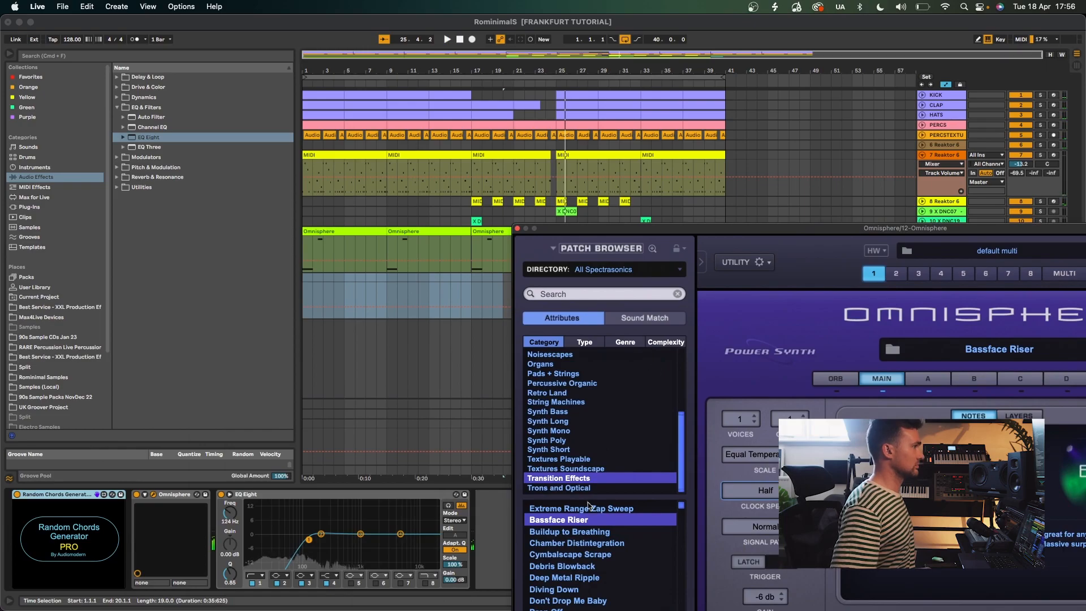
click(586, 567)
- Solo the duplicated Omnisphere track and play its clip from bar 25
key(space)
drag(638, 228, 571, 374)
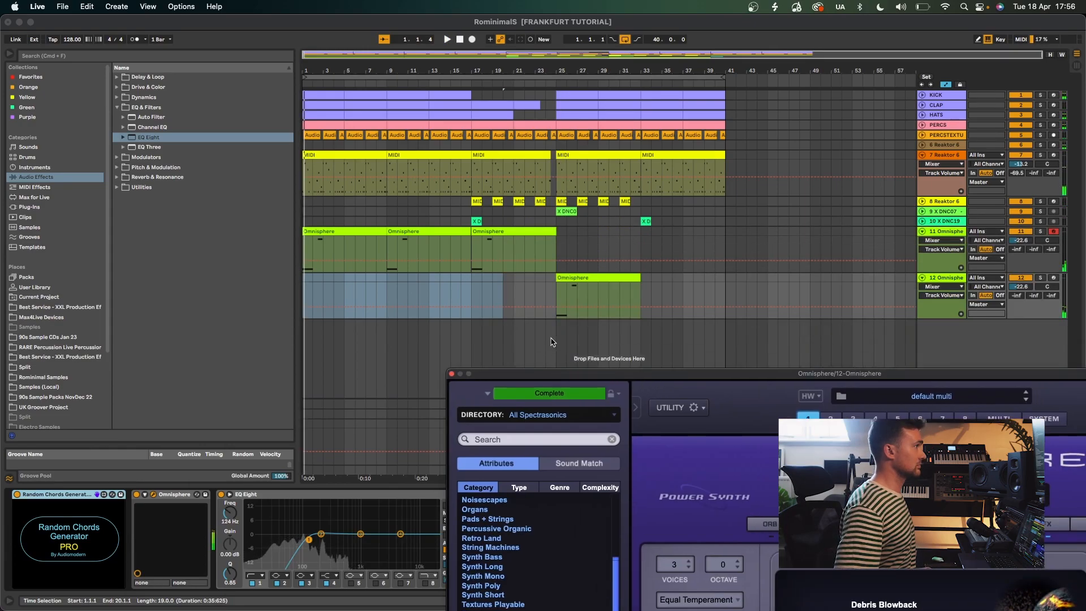
click(573, 296)
click(1040, 277)
key(space)
key(space)
- Add the Pitch MIDI effect before Omnisphere on the duplicated track and set it to +24 st
click(34, 187)
click(138, 130)
drag(138, 131, 167, 539)
click(158, 518)
text(24 st)
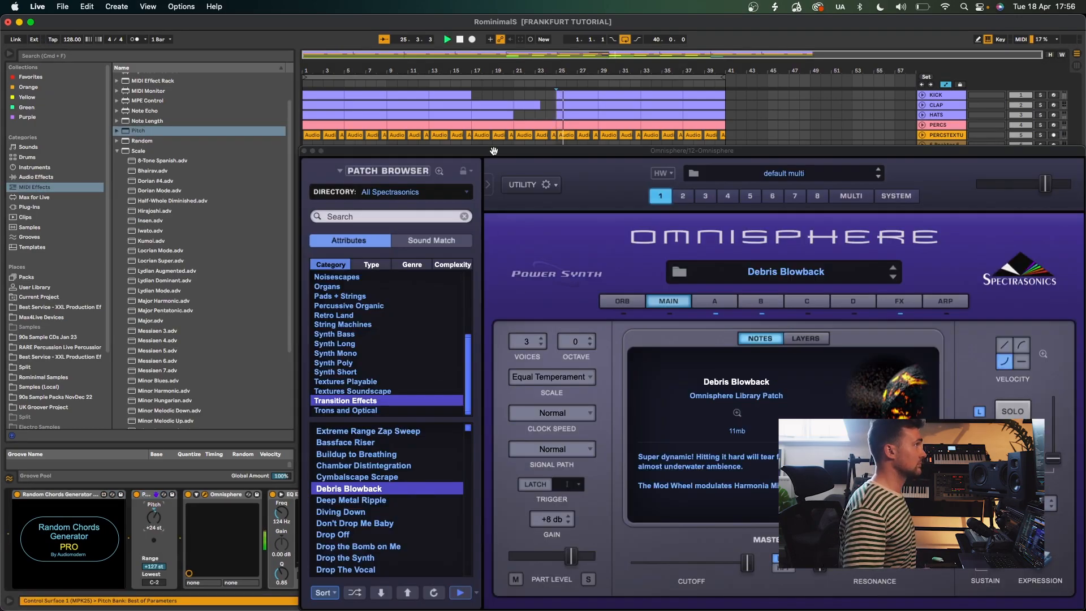
- Audition the Drop Off, Mutant Hornet and A-0 Vocal Noise Sweep patches against the bar 25 clip
drag(494, 151, 798, 141)
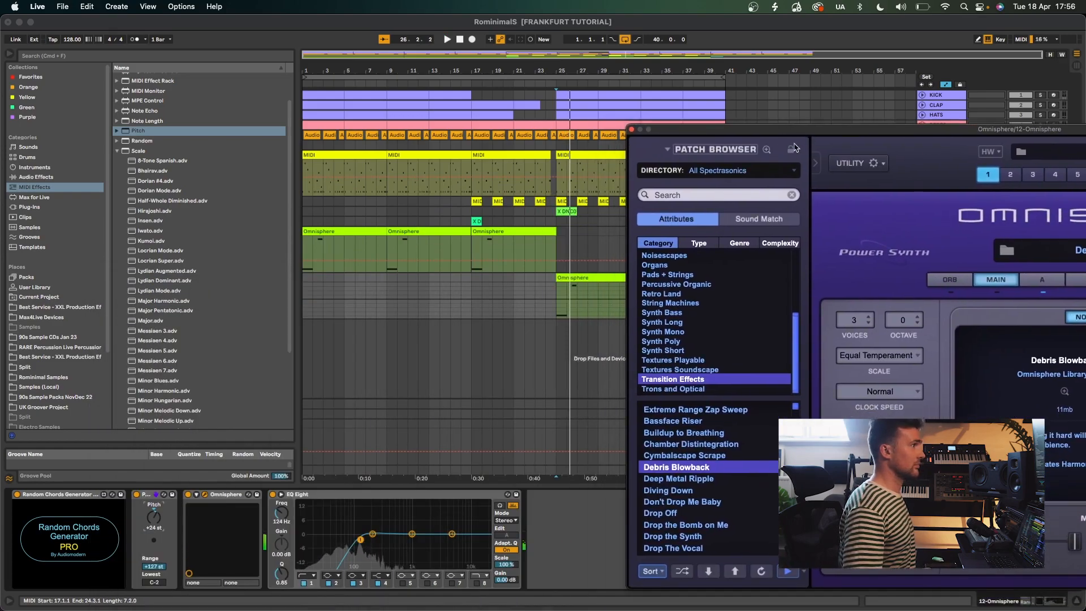
click(706, 501)
click(703, 527)
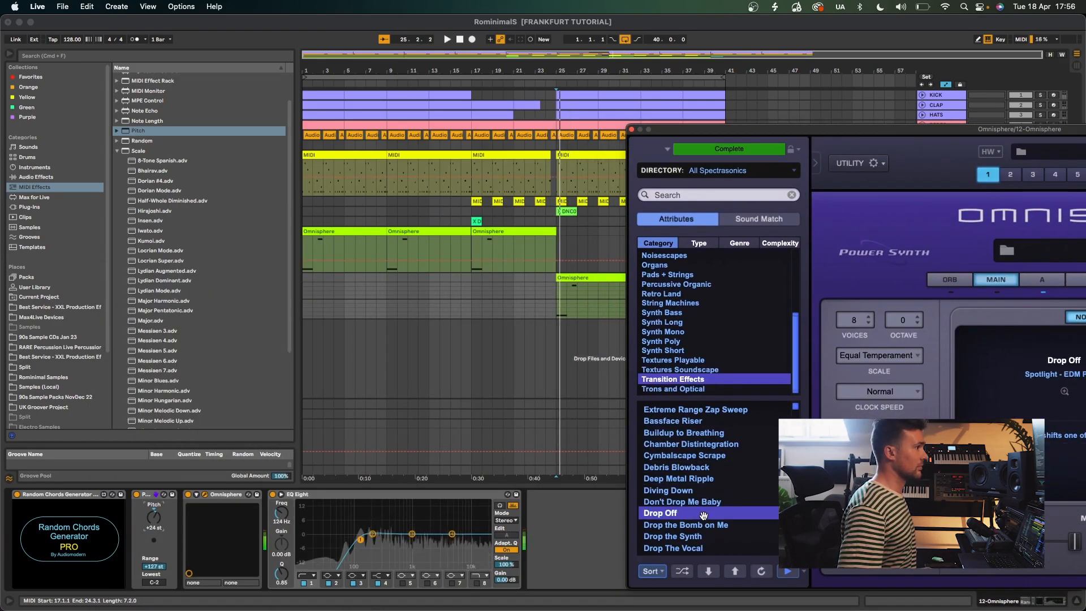
scroll(702, 529, down, 5)
click(702, 539)
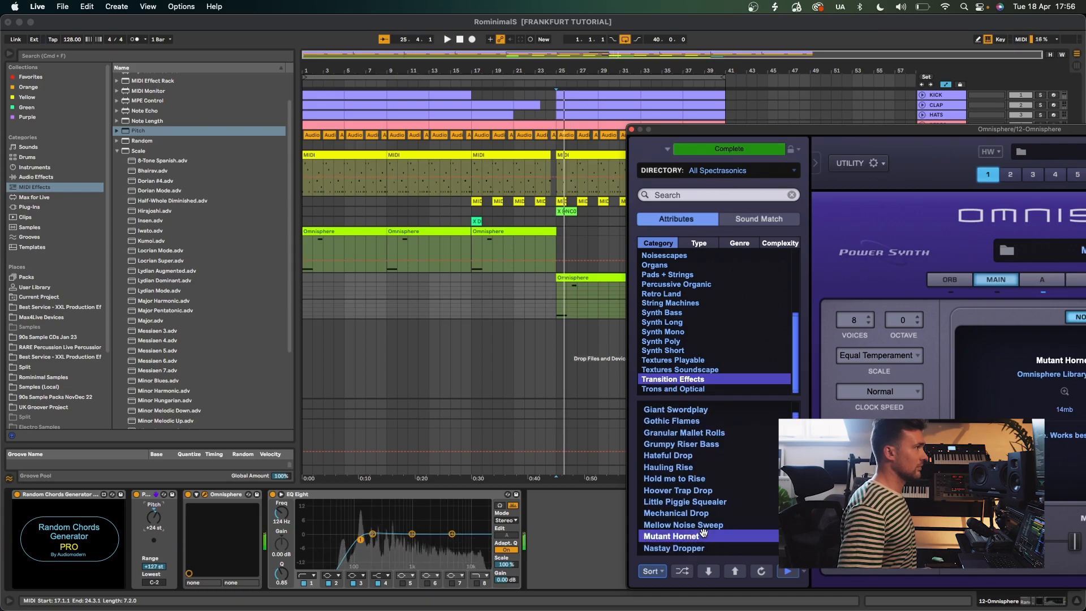
click(705, 547)
scroll(715, 537, down, 5)
click(716, 537)
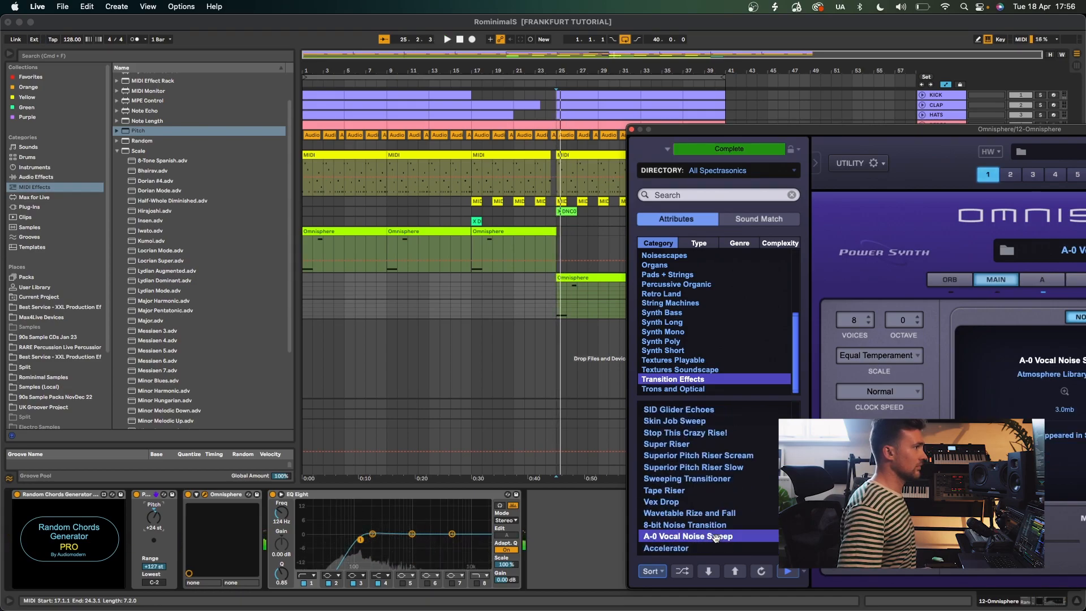
- Audition the Bending Crescendo, Backwards Thinking, Atmoschimes and Burning Piano SFX Fires Torch 2 patches
scroll(724, 529, down, 5)
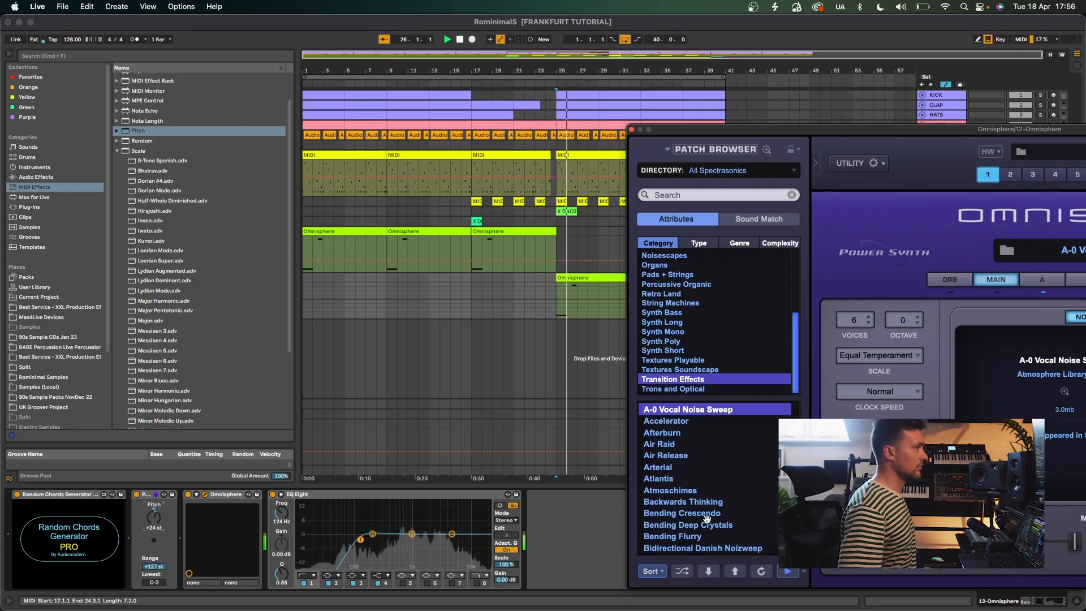
click(683, 446)
click(706, 509)
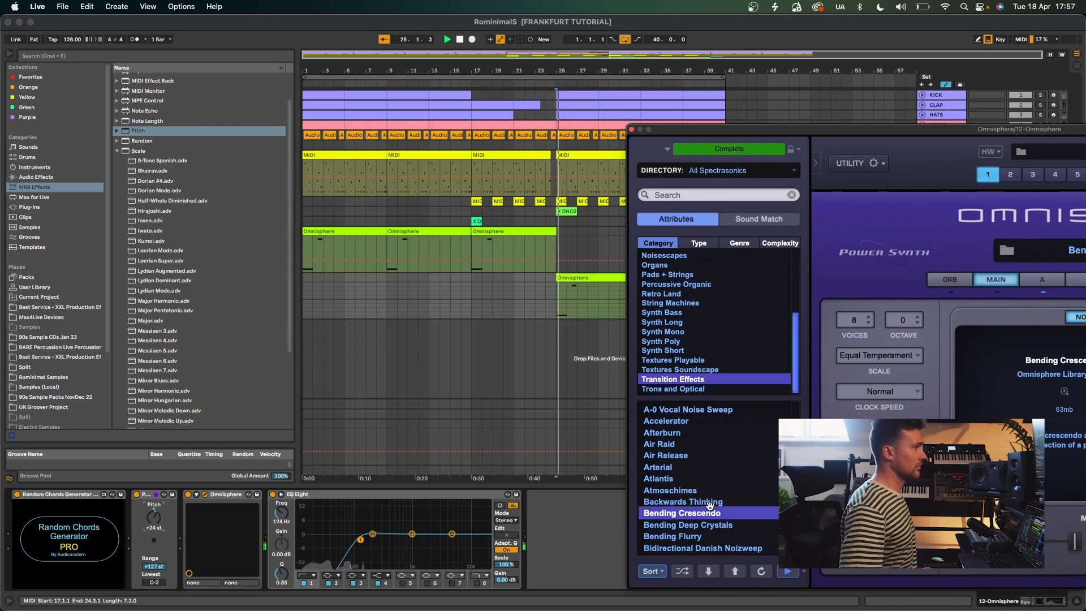
click(717, 502)
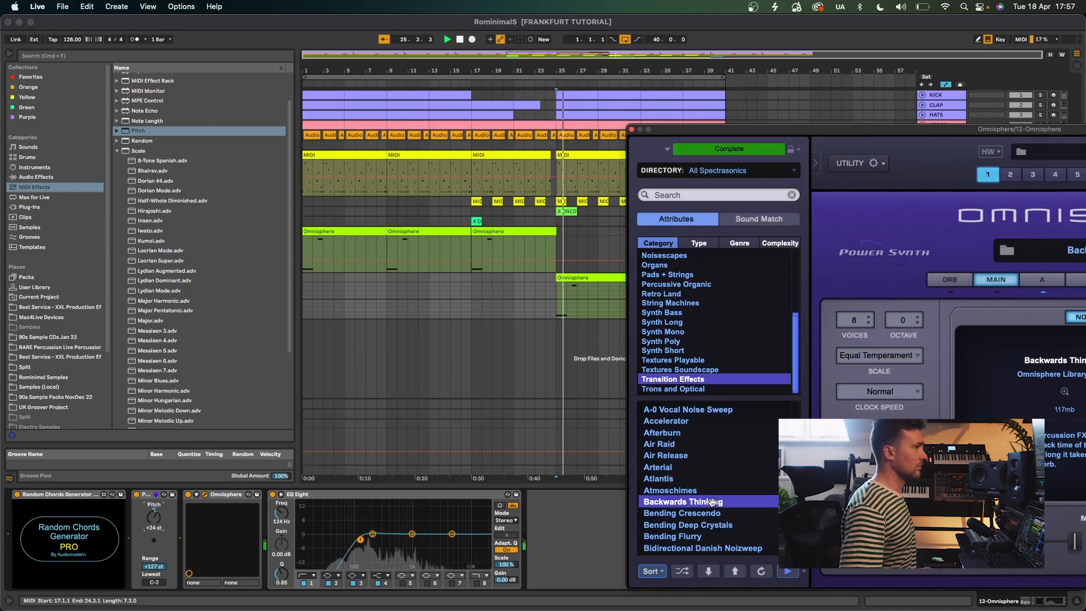
click(702, 490)
scroll(720, 519, down, 4)
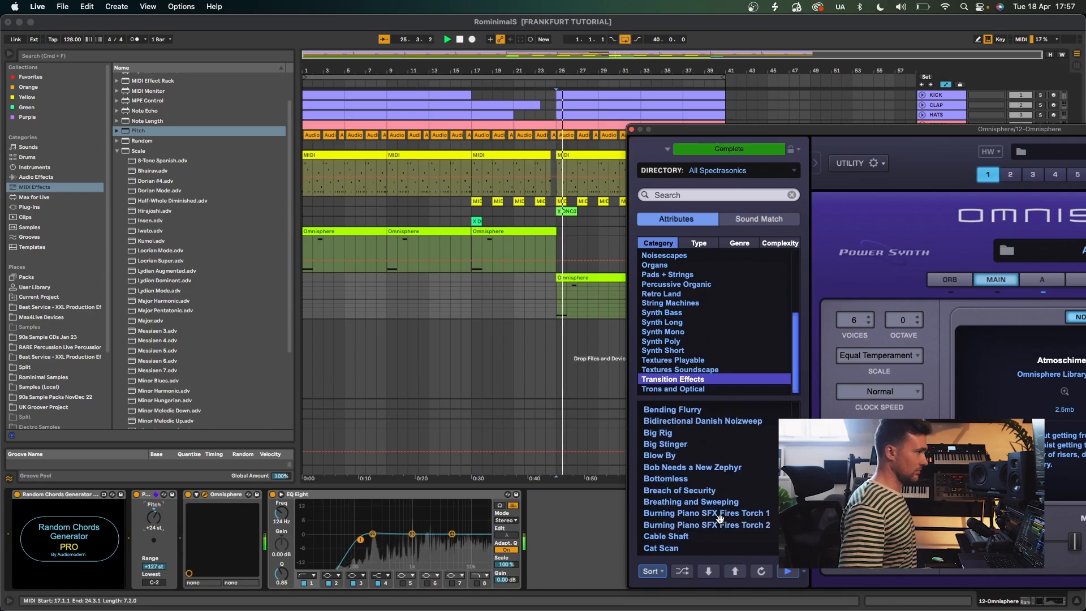
click(720, 520)
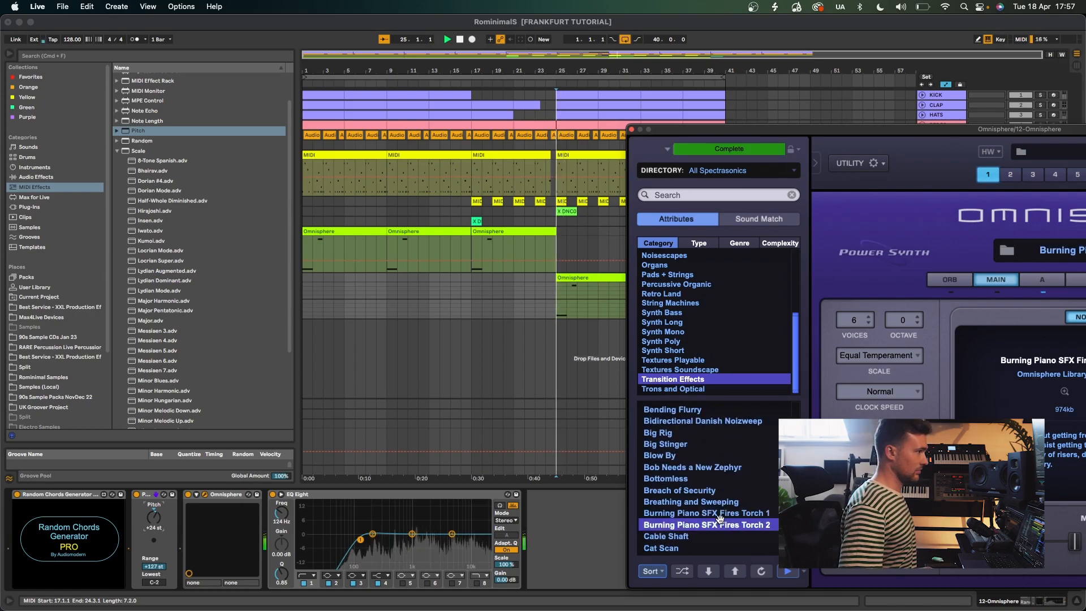
- Audition the Cluster Crescendo 2 and Downturn patches further down the Transition Effects category
click(703, 470)
scroll(710, 531, down, 5)
click(710, 533)
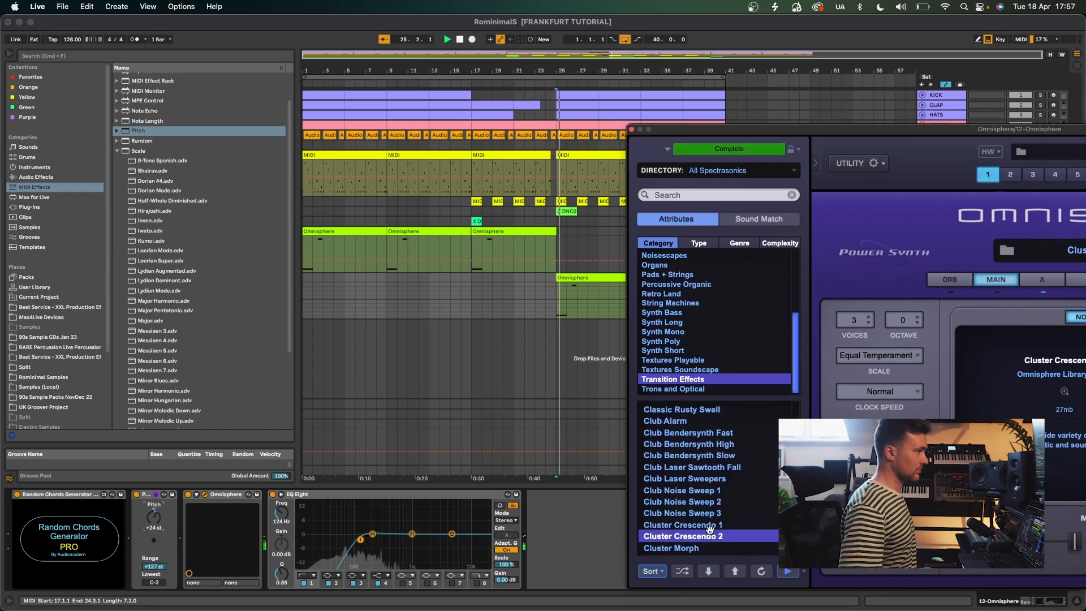
scroll(711, 527, down, 4)
click(709, 521)
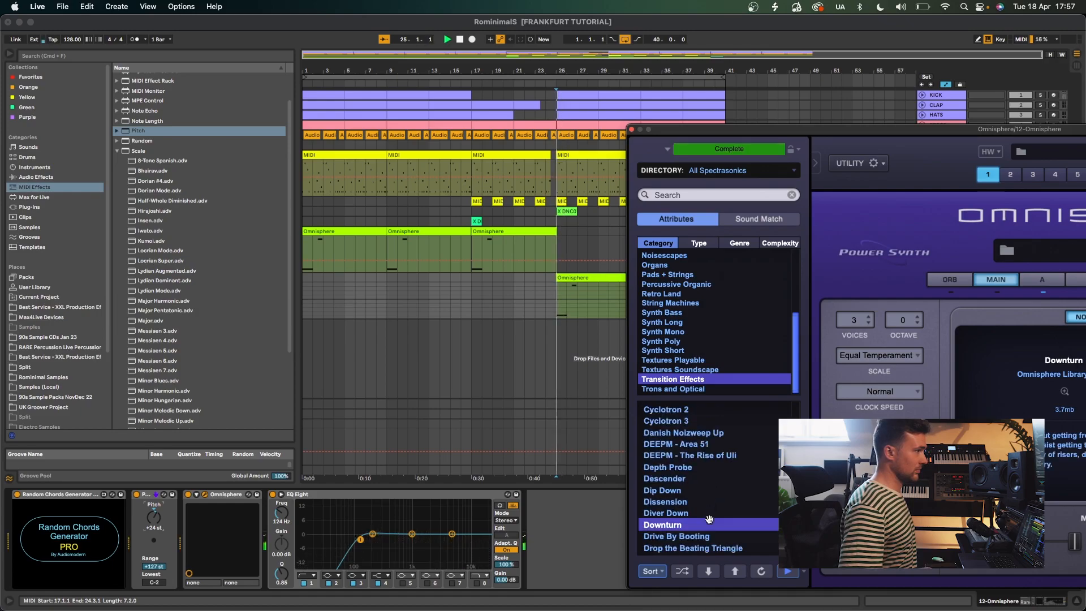
- Audition the GAIA - Dark Side Rise patch, and load Glass Uzi on the duplicated Omnisphere track
click(711, 535)
scroll(712, 535, down, 5)
click(712, 535)
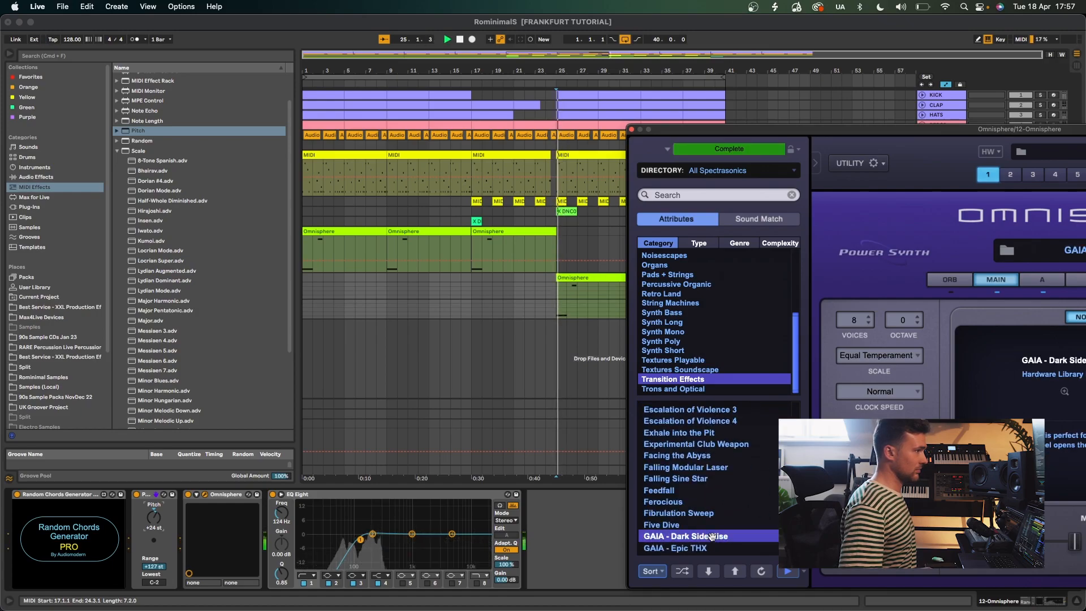
scroll(734, 547, down, 3)
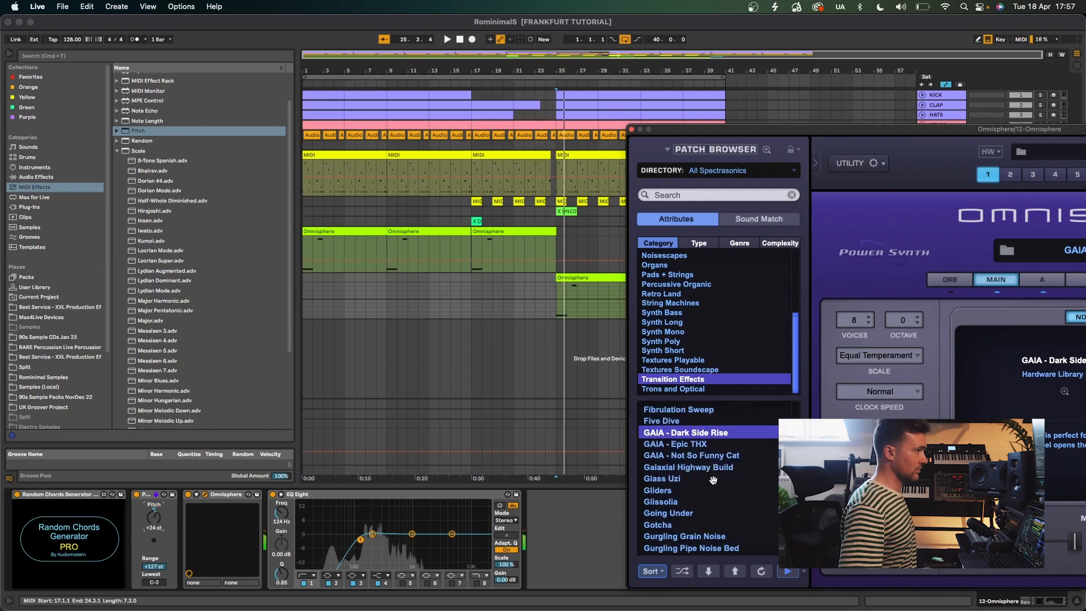
click(714, 476)
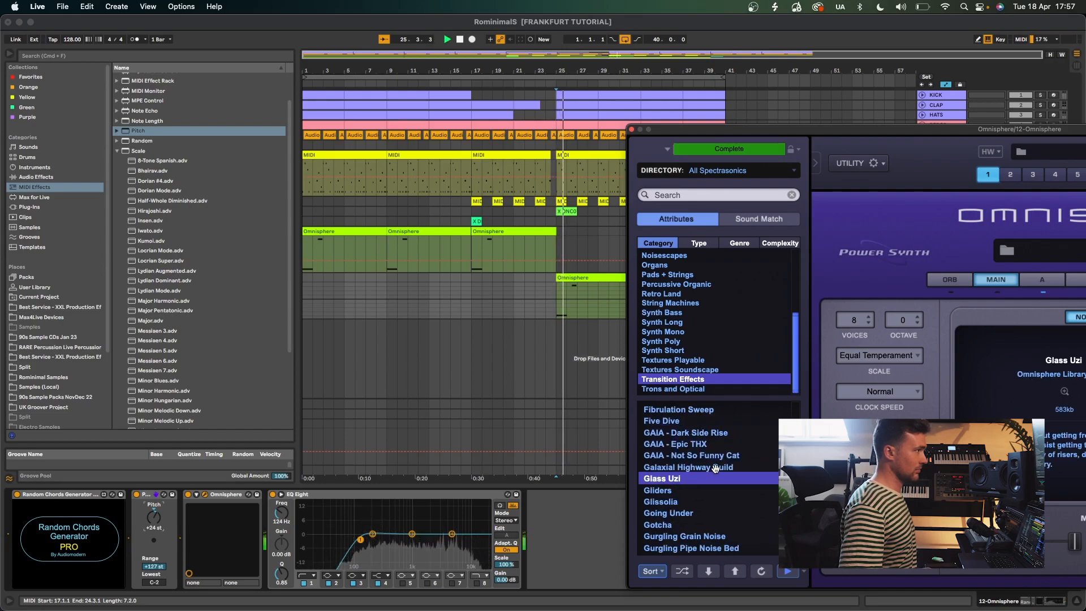
- Move the Glass Uzi clip so it starts at bar 23, play it from there, and close the Omnisphere window
drag(582, 278, 561, 283)
key(space)
key(space)
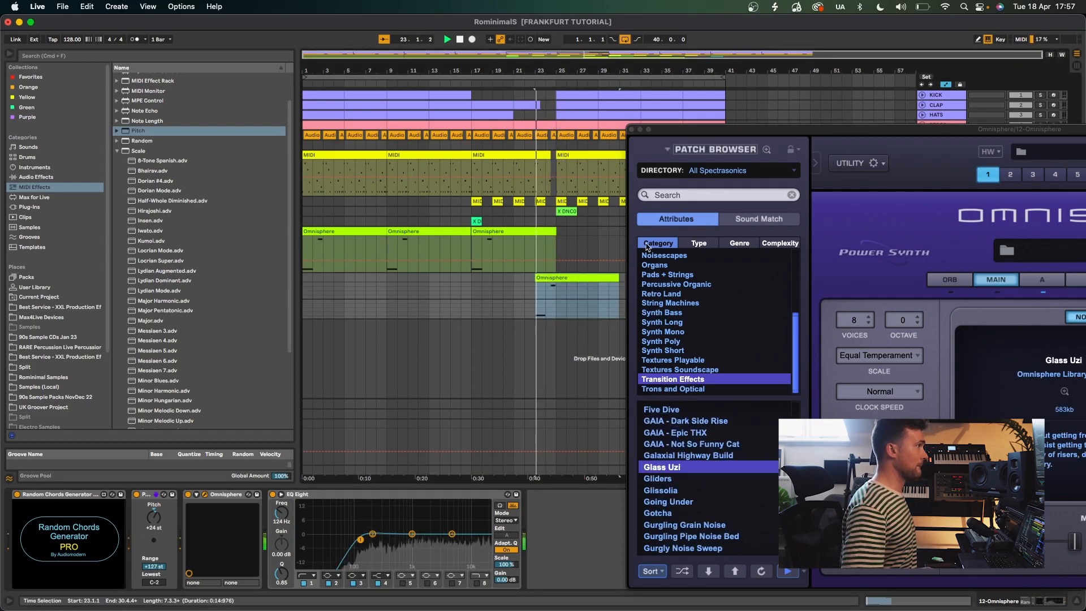
click(632, 129)
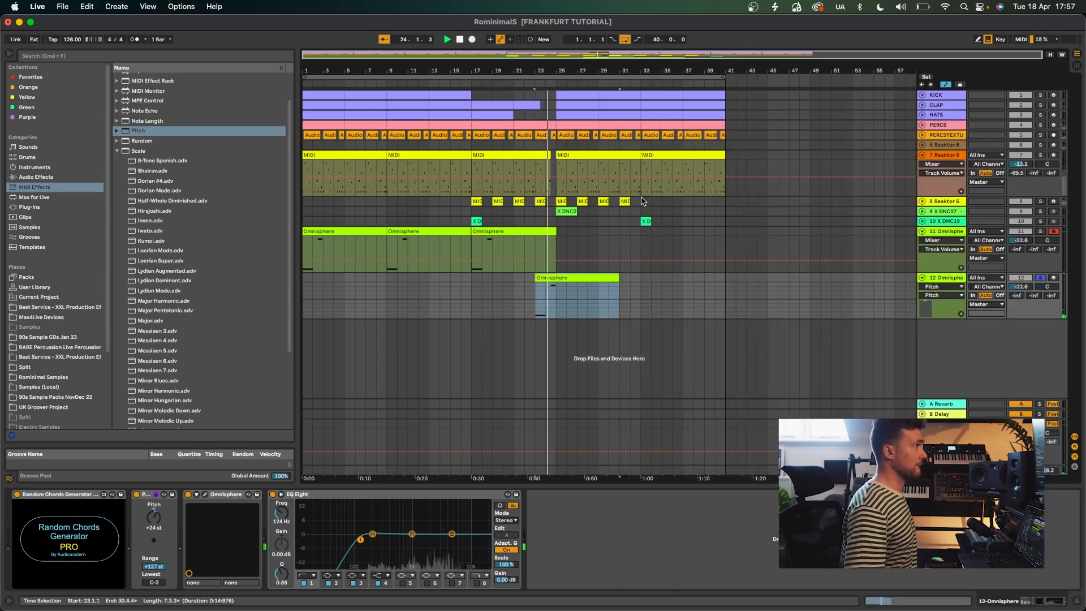
- Unsolo the second Omnisphere track, set its volume to -24.2 dB, and raise its A and C sends to -17.8 and -11.0 dB
click(1039, 278)
key(space)
key(space)
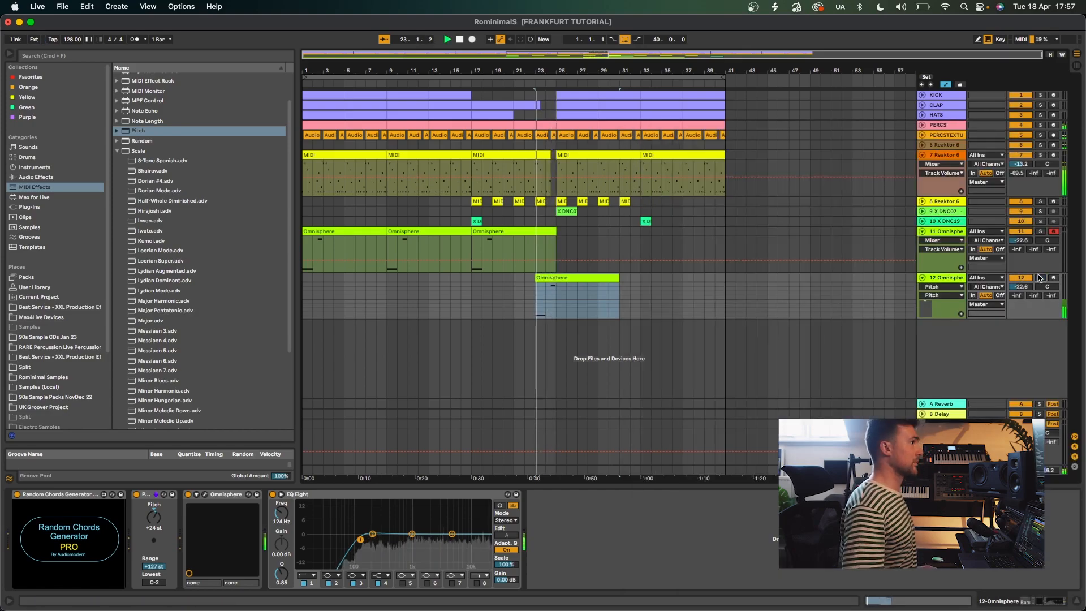
drag(1020, 286, 1050, 265)
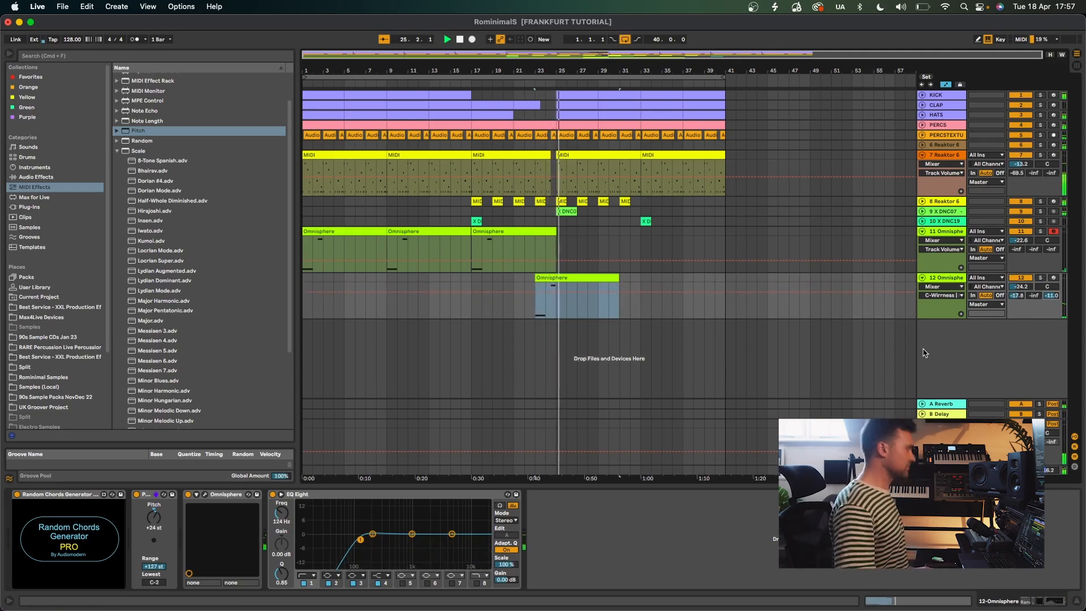
- Trim the bar 23 clip to end at bar 25, and copy the first Omnisphere track's bar 17 clip to bar 25 on a new track
drag(619, 285, 569, 285)
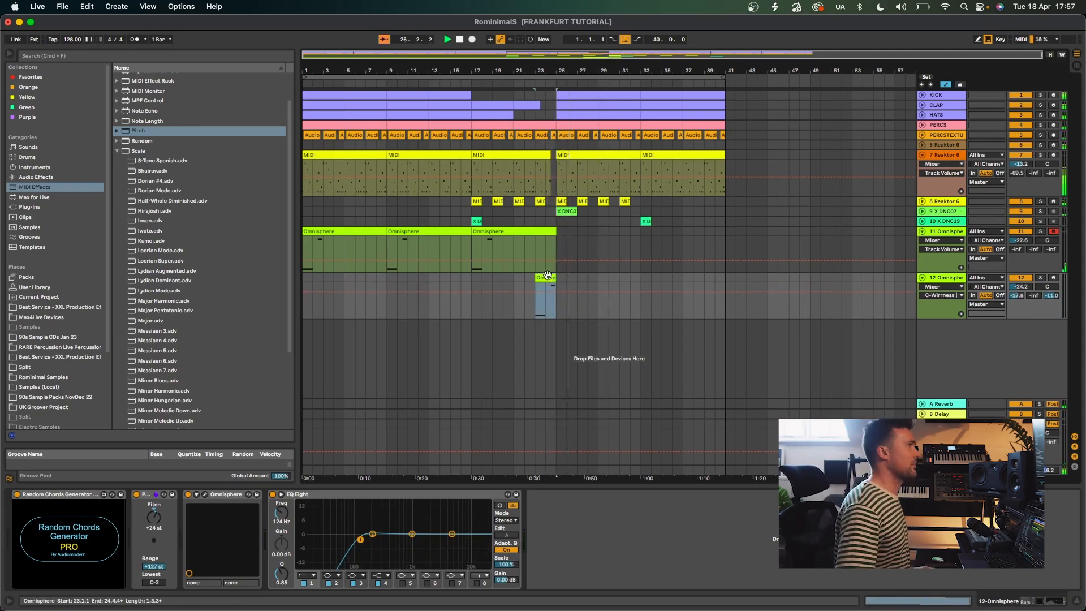
drag(504, 233, 599, 326)
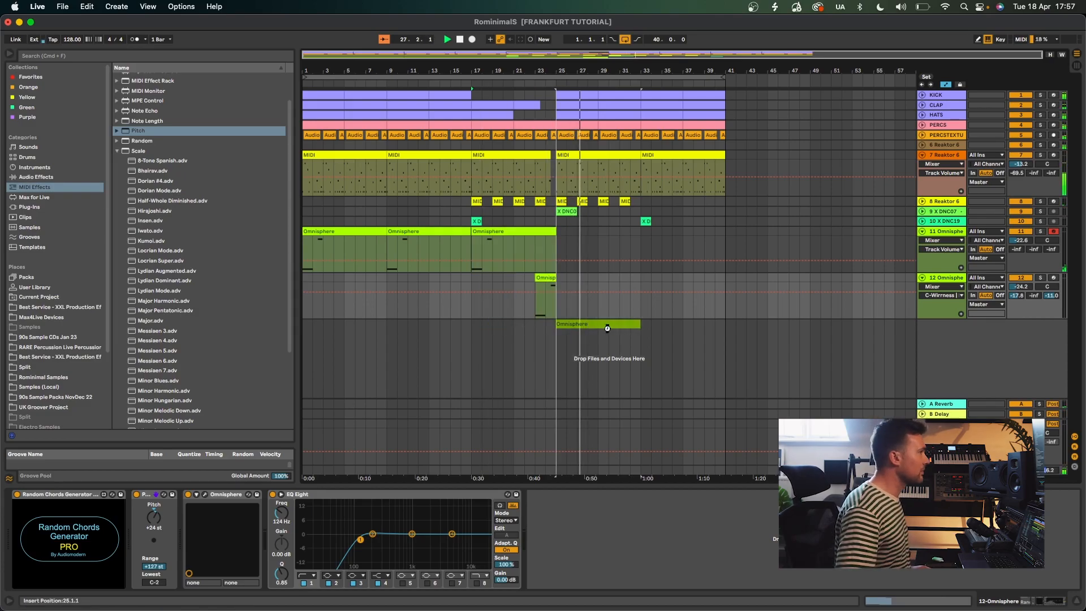
drag(694, 332, 695, 334)
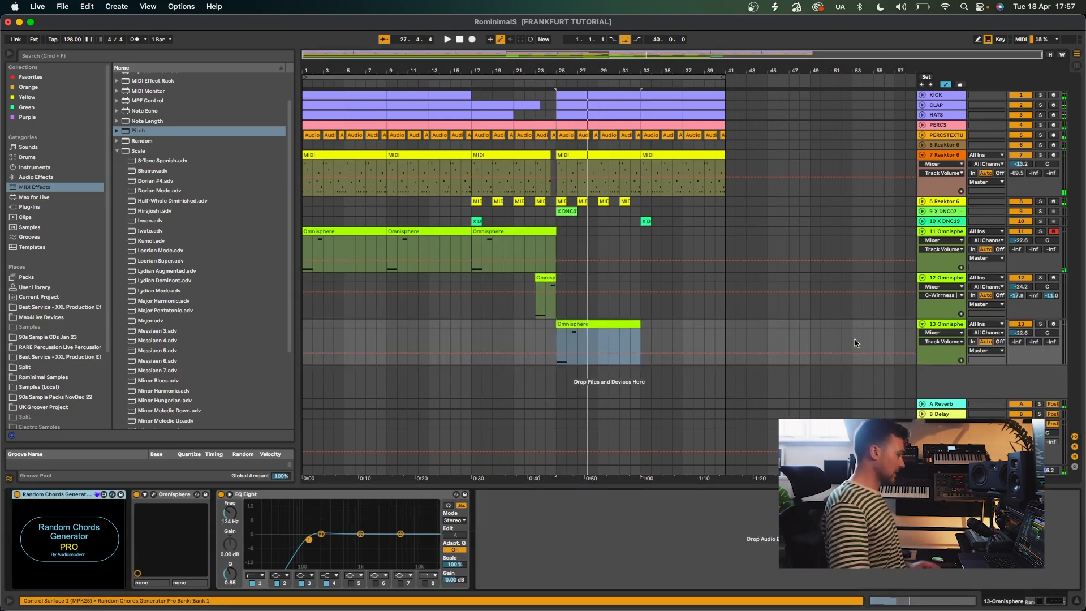
- Save the project, and play from the start while raising the first Omnisphere track to -20.9 dB and its A send to -20.6 dB
click(457, 39)
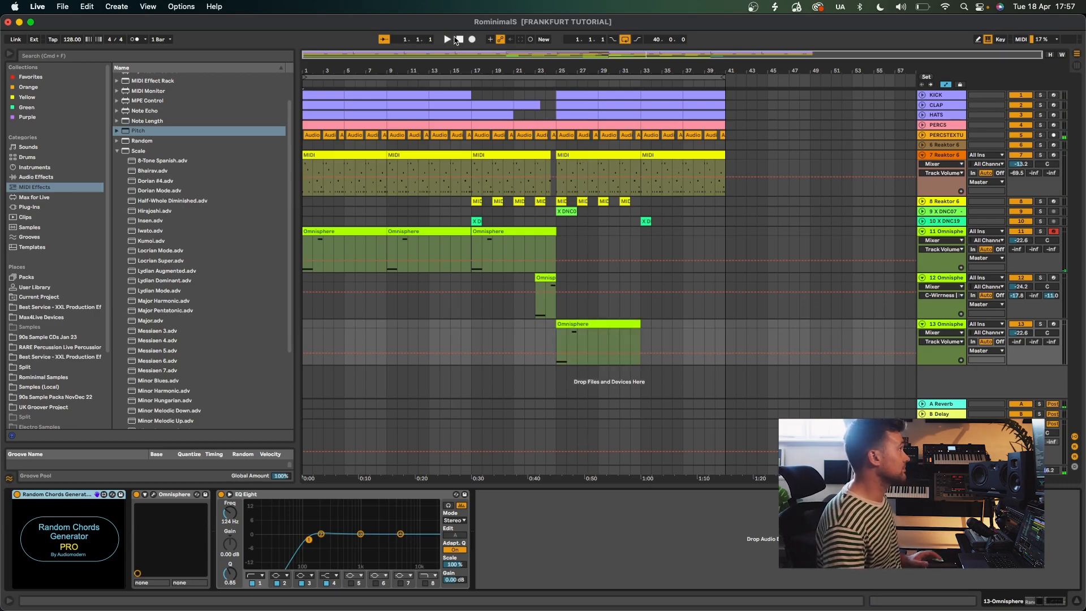
key(super+s)
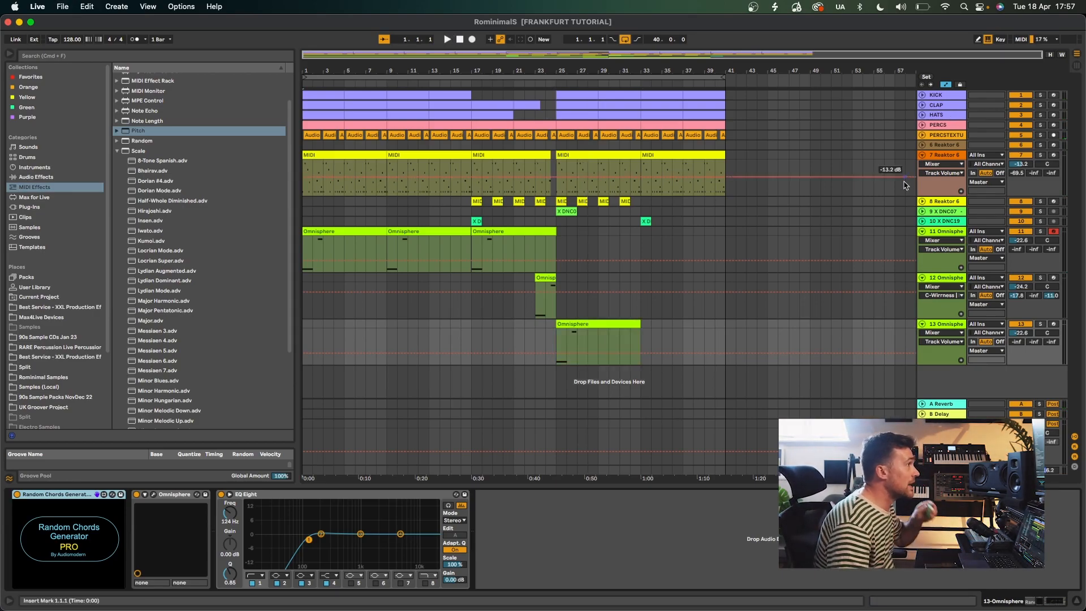
key(space)
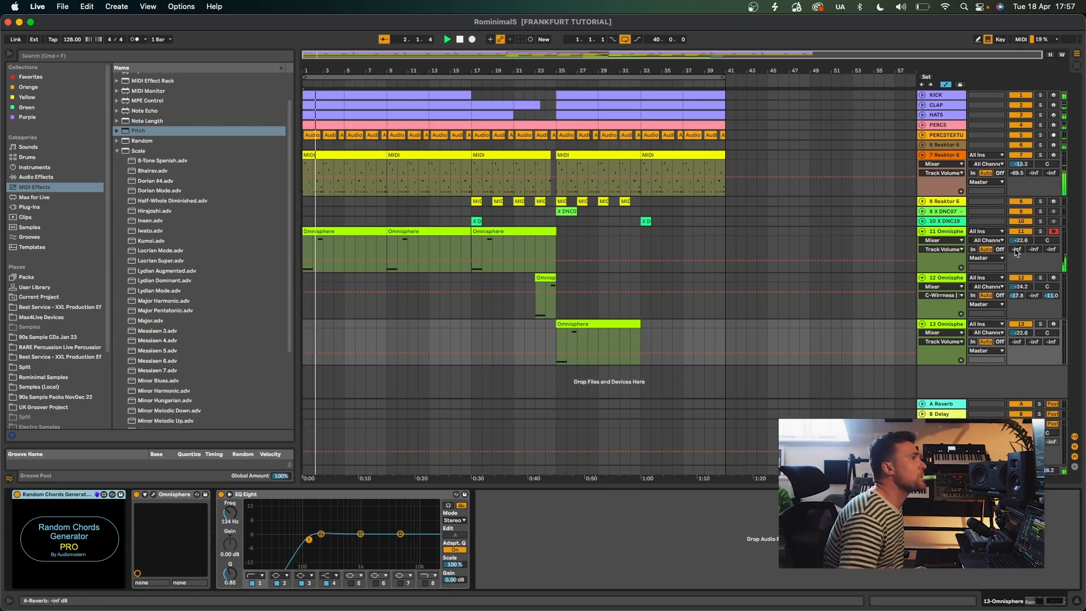
drag(1021, 240, 1021, 234)
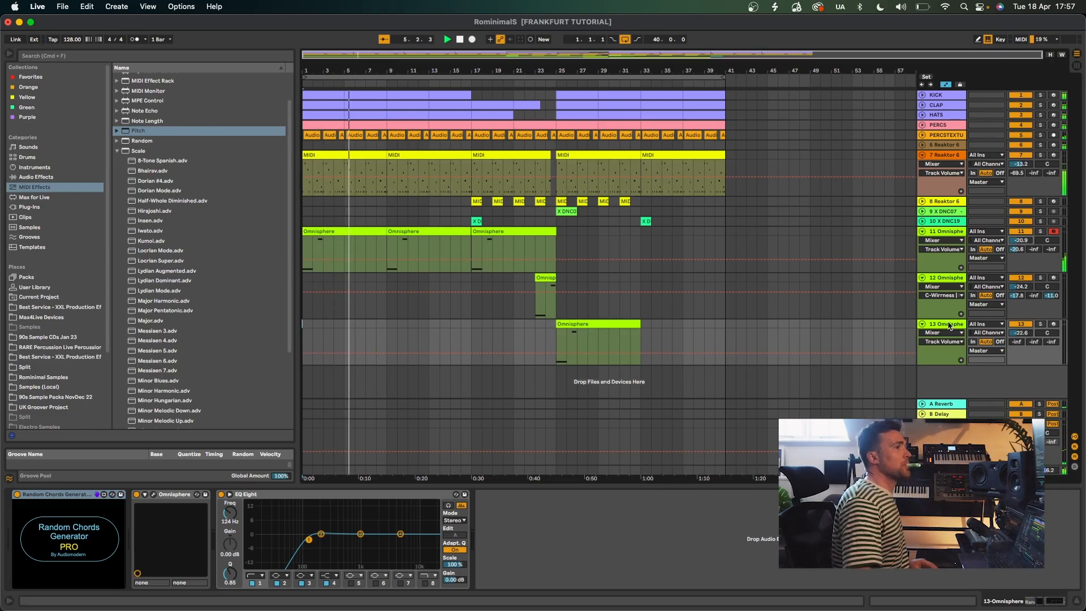
- Open Omnisphere on the third Omnisphere track, filter the patches to Textures Playable, and load Breath of Life
click(151, 495)
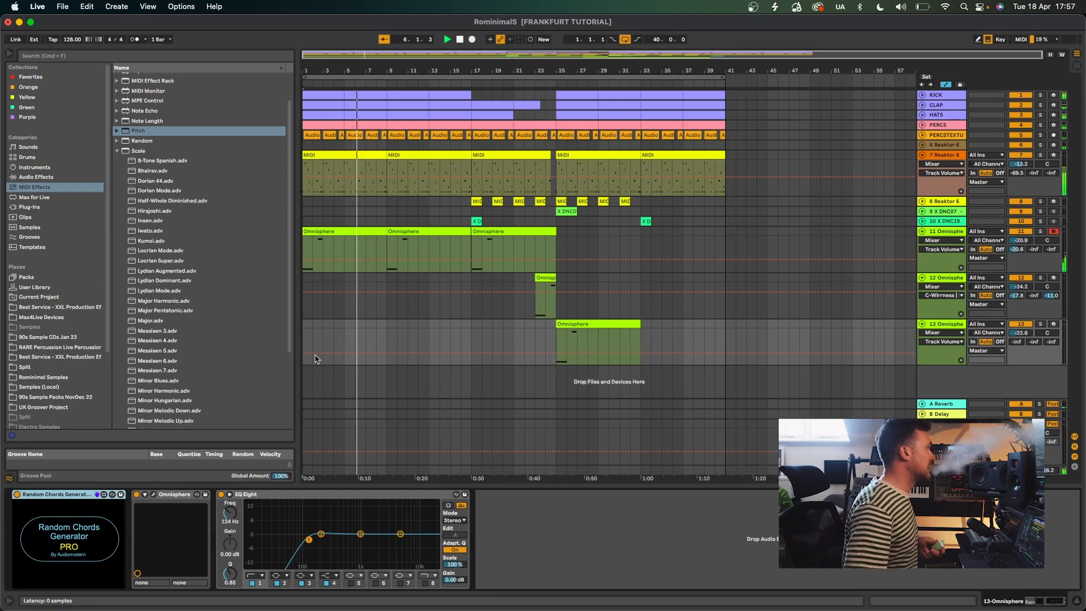
scroll(223, 332, down, 4)
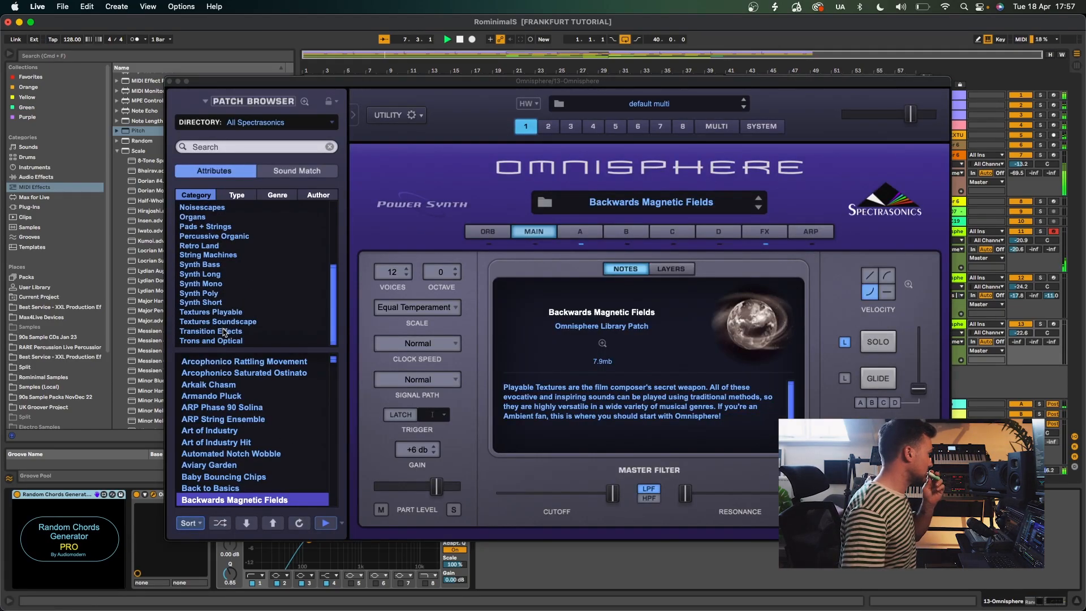
click(231, 313)
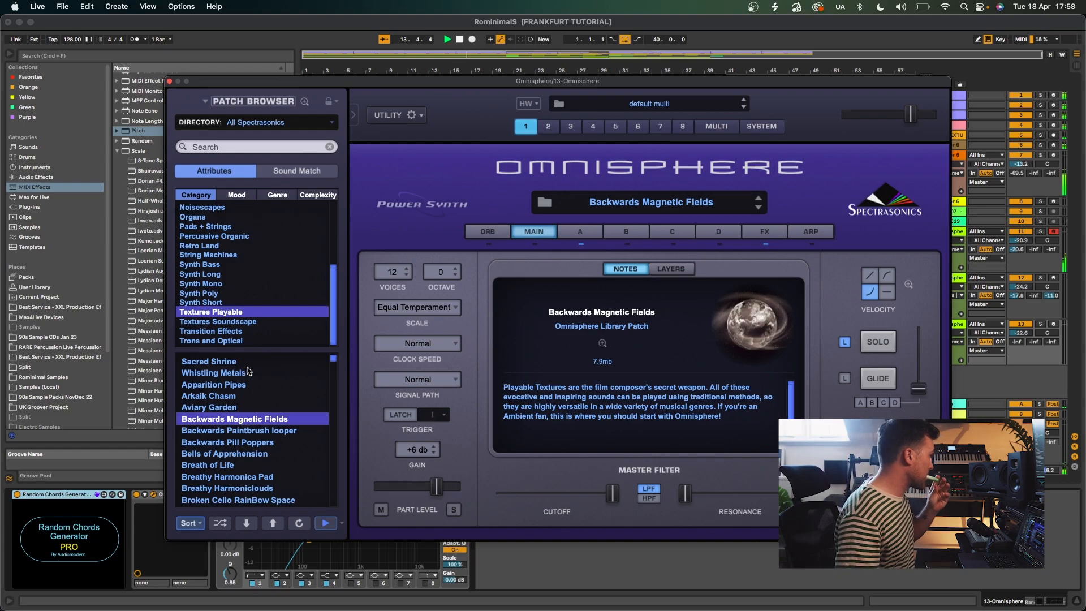
click(245, 464)
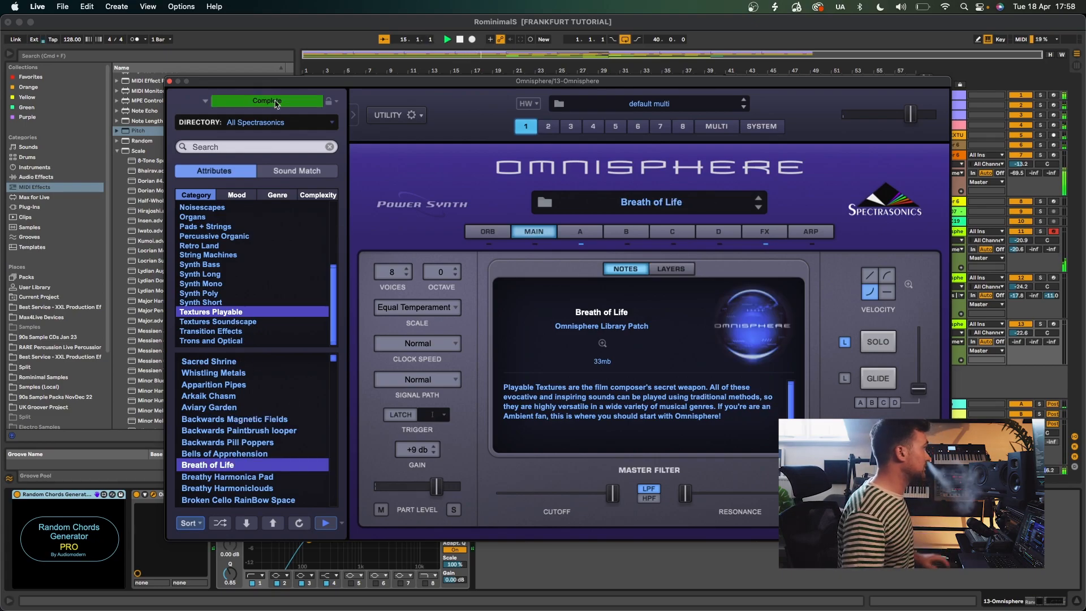
- Raise the third Omnisphere track's volume to -17.5 dB and add the Pitch MIDI effect to it
drag(292, 83, 331, 440)
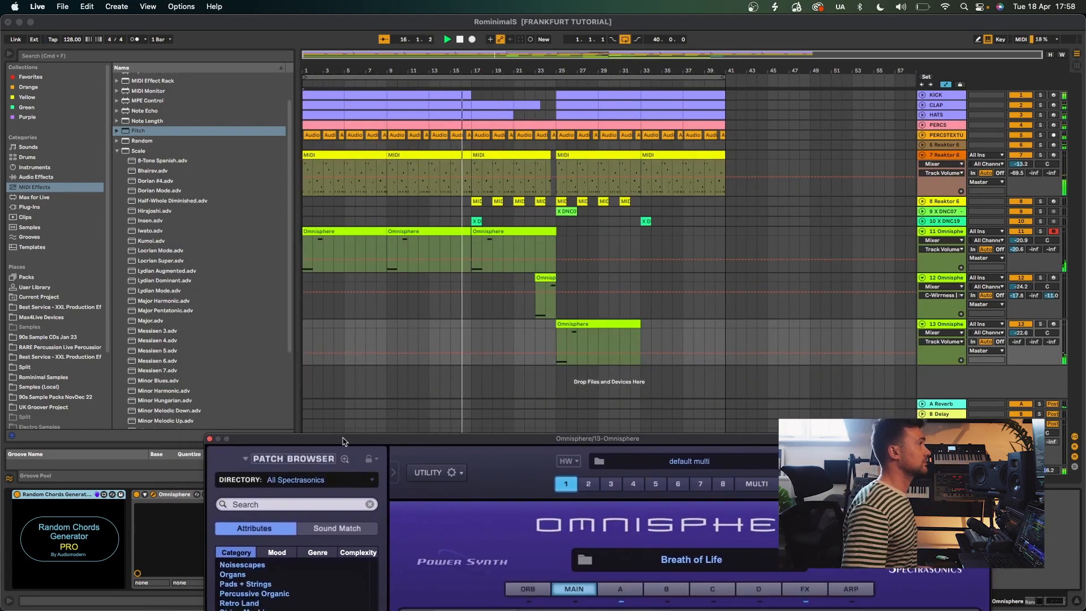
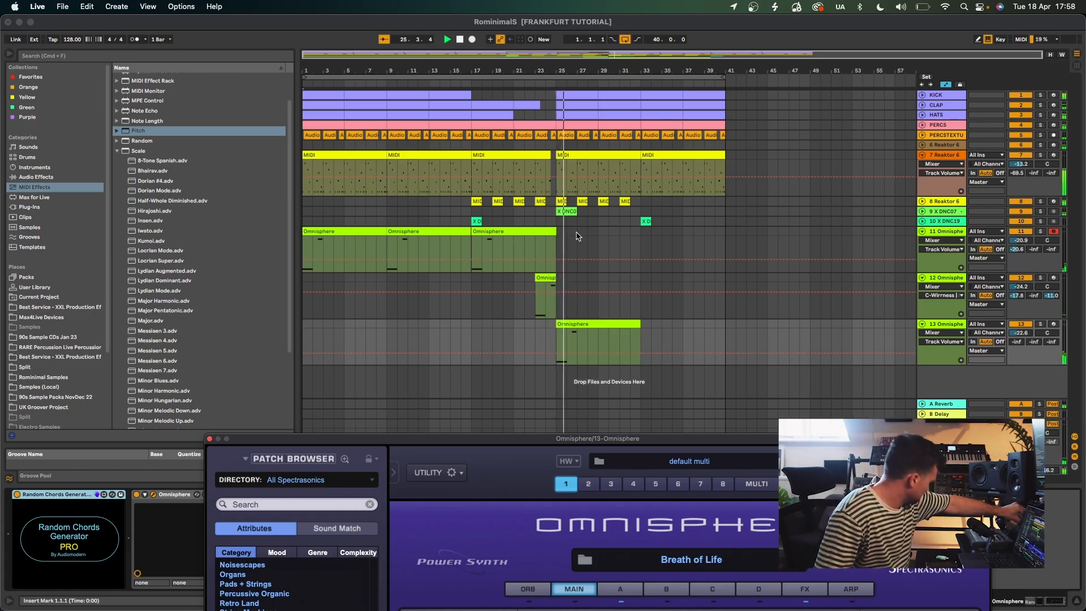
drag(1021, 333, 1021, 317)
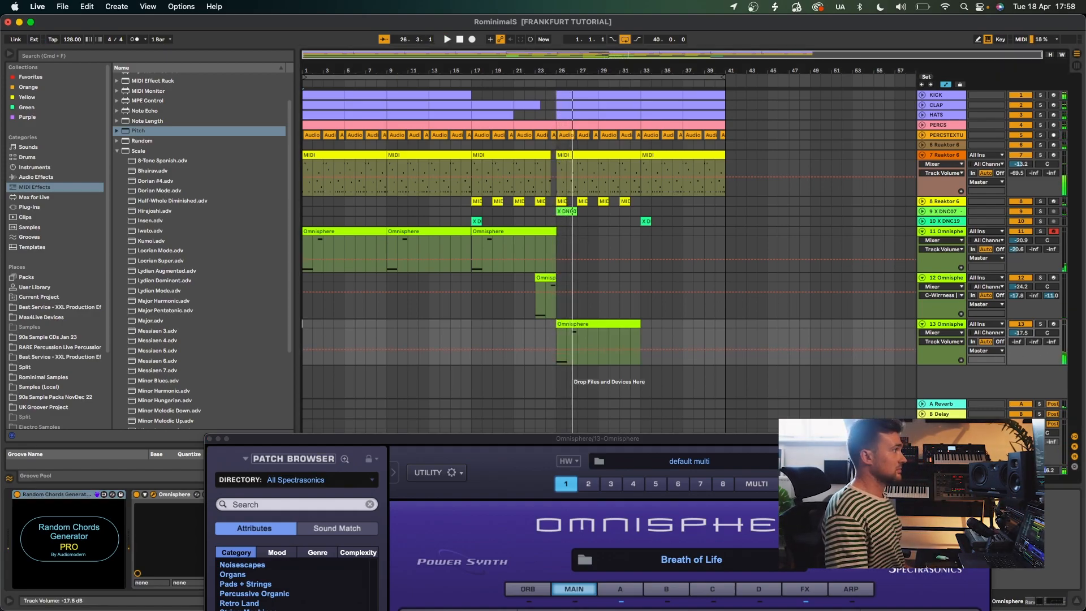
double_click(151, 133)
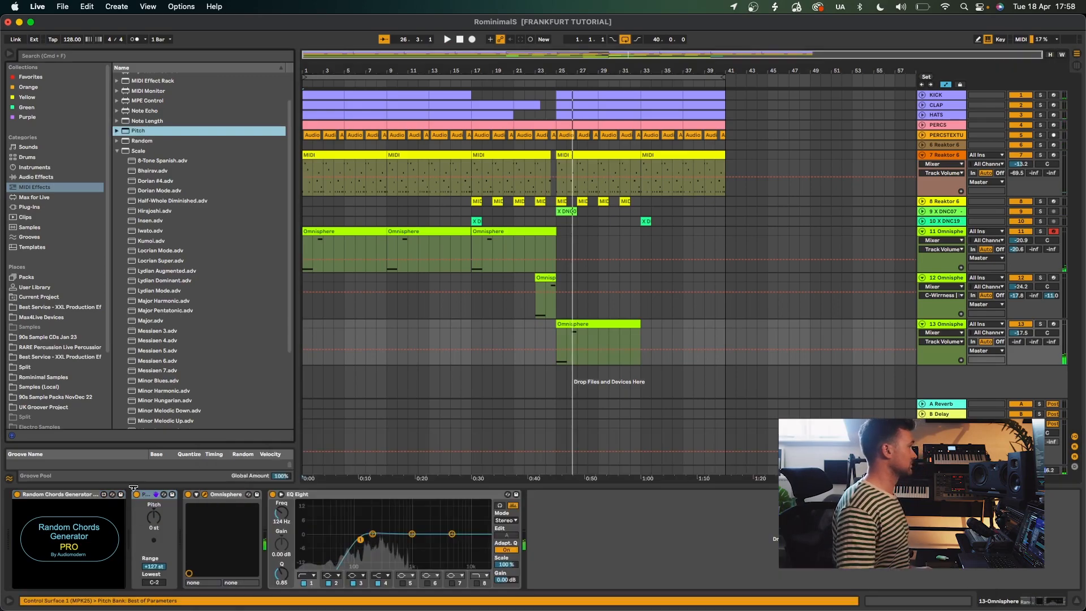
- Set the Pitch effect on the third Omnisphere track to +24 st and play the arrangement from bar 25
key(space)
key(space)
click(557, 353)
key(space)
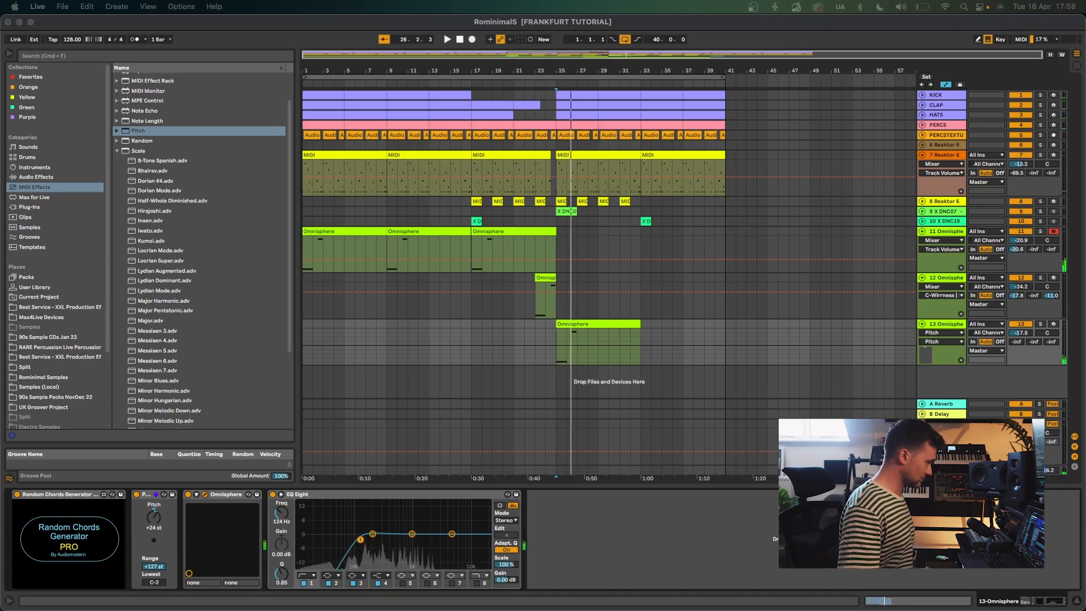
key(space)
key(space)
- Filter the third Omnisphere track's patches to ARP + BPM, load Weathered Strummin, and set the track volume to -18.3 dB
drag(457, 610, 363, 230)
key(space)
drag(505, 237, 437, 145)
click(1018, 336)
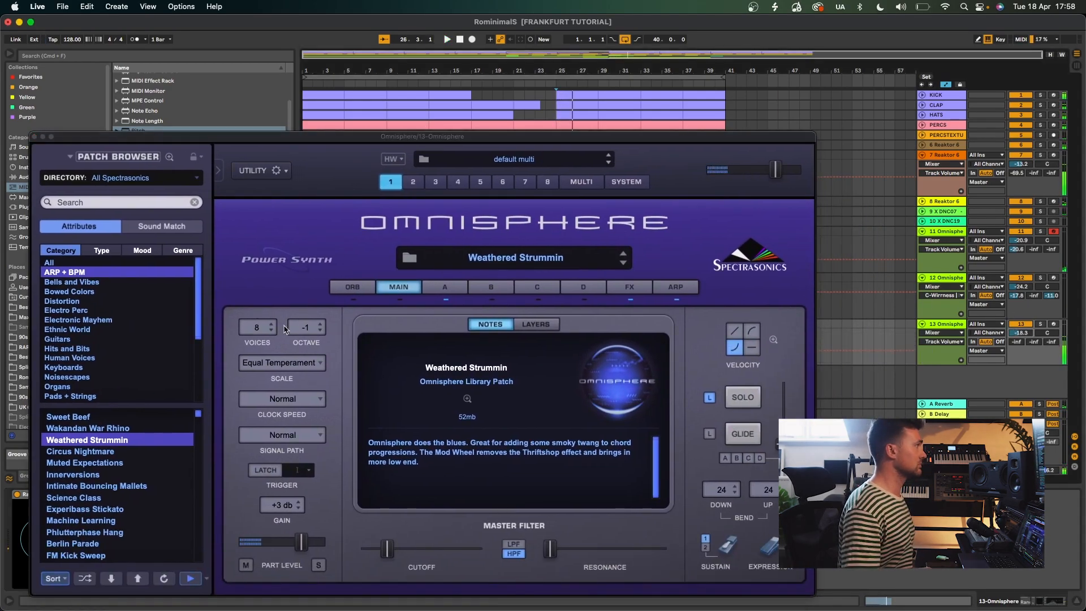
- Audition the Muted Expectations, Innerversions and Intimate Bouncing Mallets patches, soloing the third Omnisphere track for the last one
click(85, 462)
drag(295, 138, 435, 139)
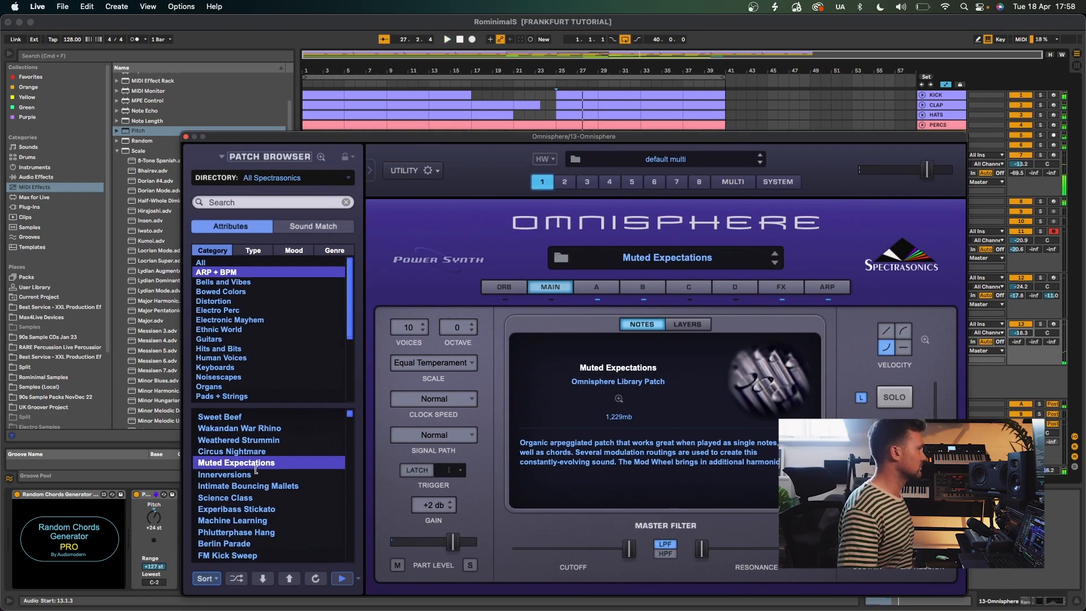
click(272, 475)
click(282, 484)
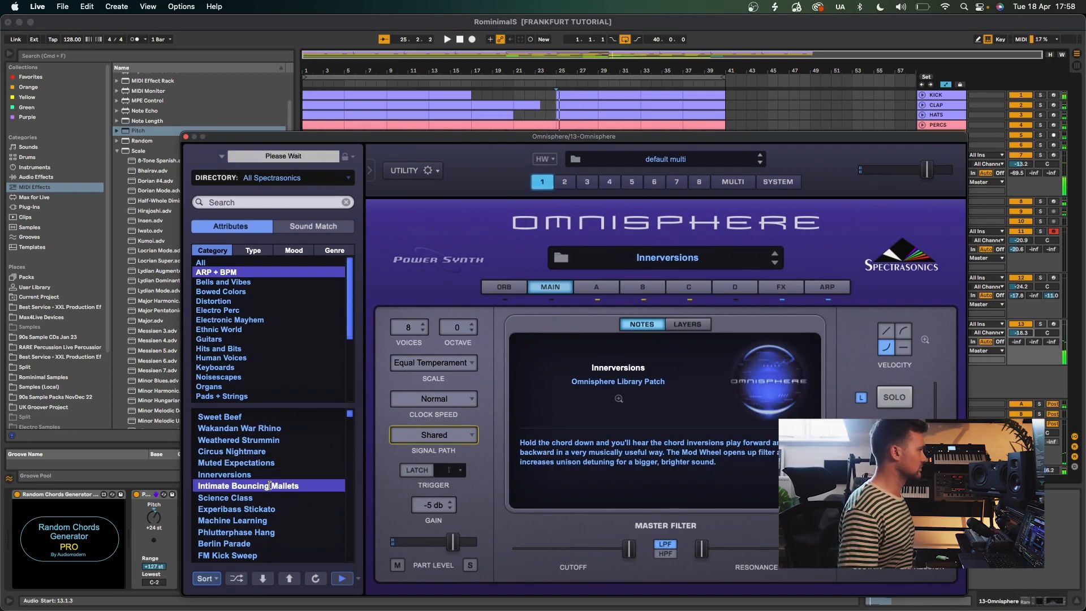
drag(528, 138, 466, 389)
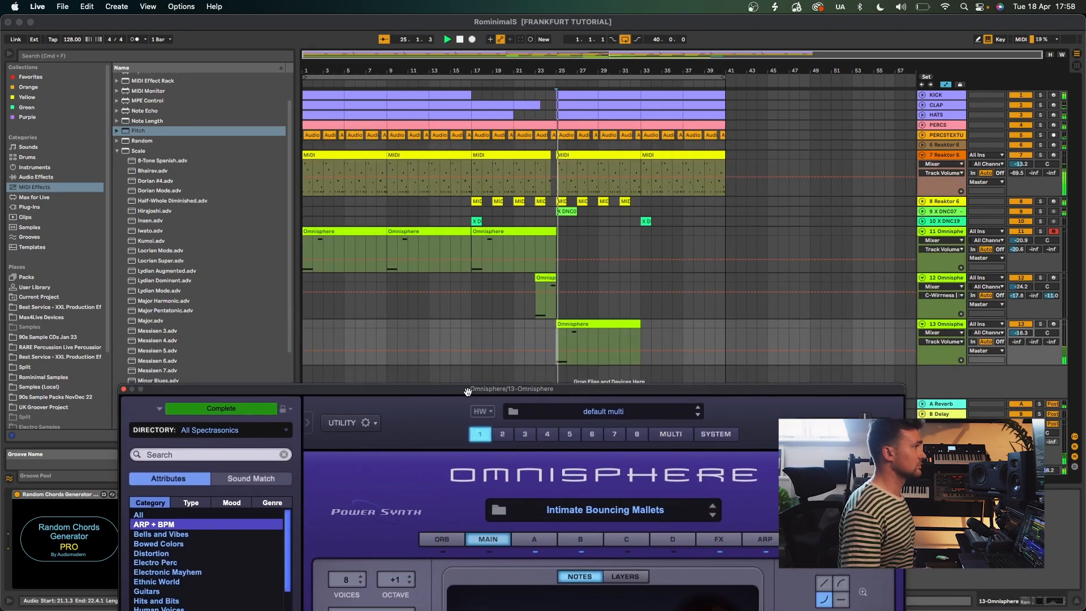
key(space)
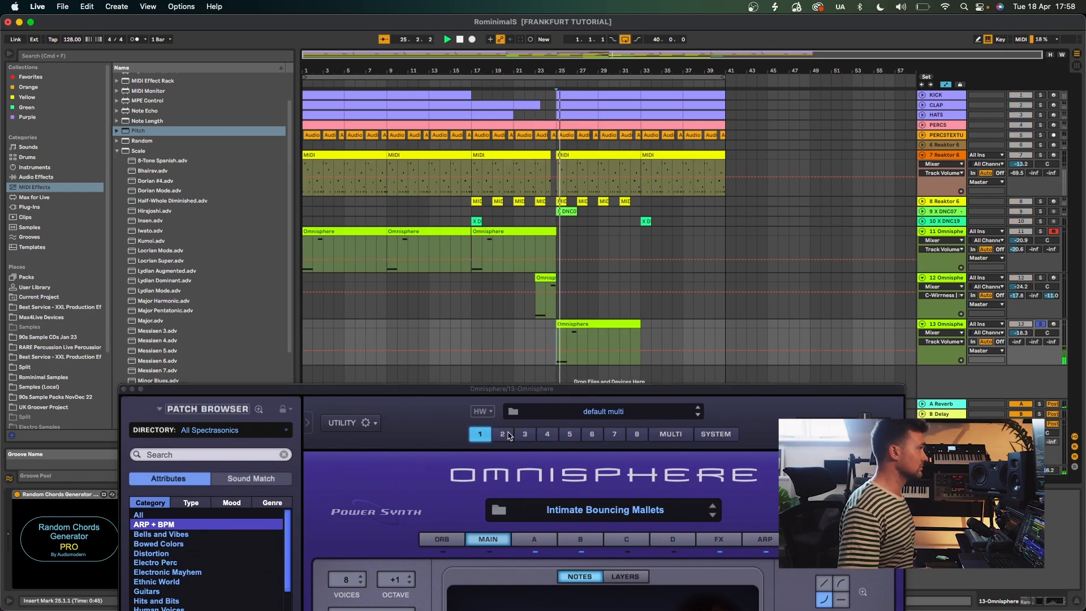
- Audition further ARP + BPM patches, including Berlin Parade, FM Kick Sweep, Accompany Me Mr. Casio and Poppie Pluckers
drag(470, 392, 642, 99)
click(346, 503)
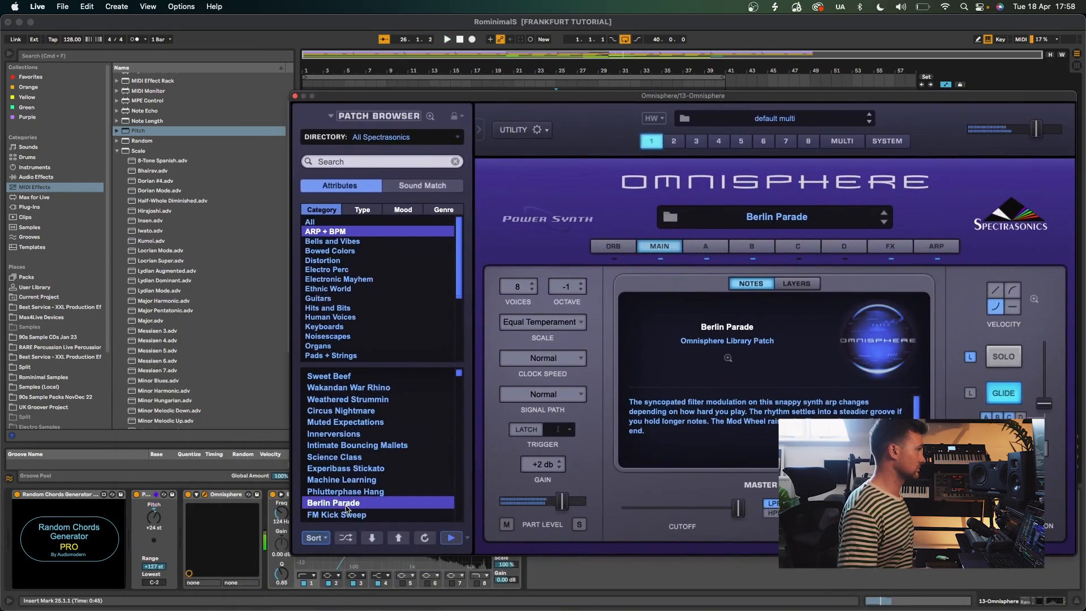
click(349, 515)
scroll(367, 498, down, 5)
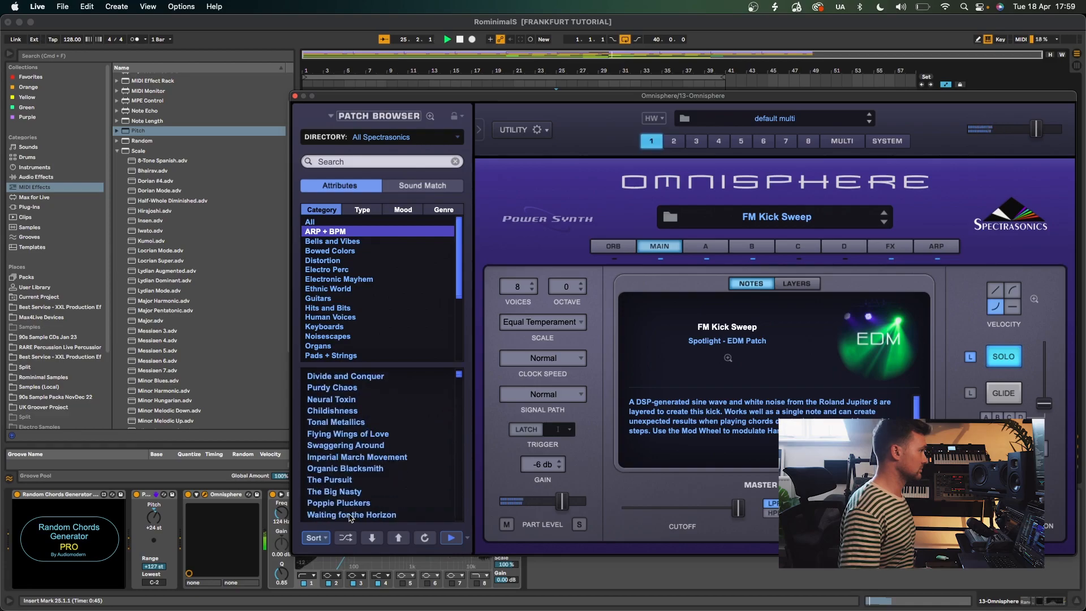
click(384, 503)
click(384, 515)
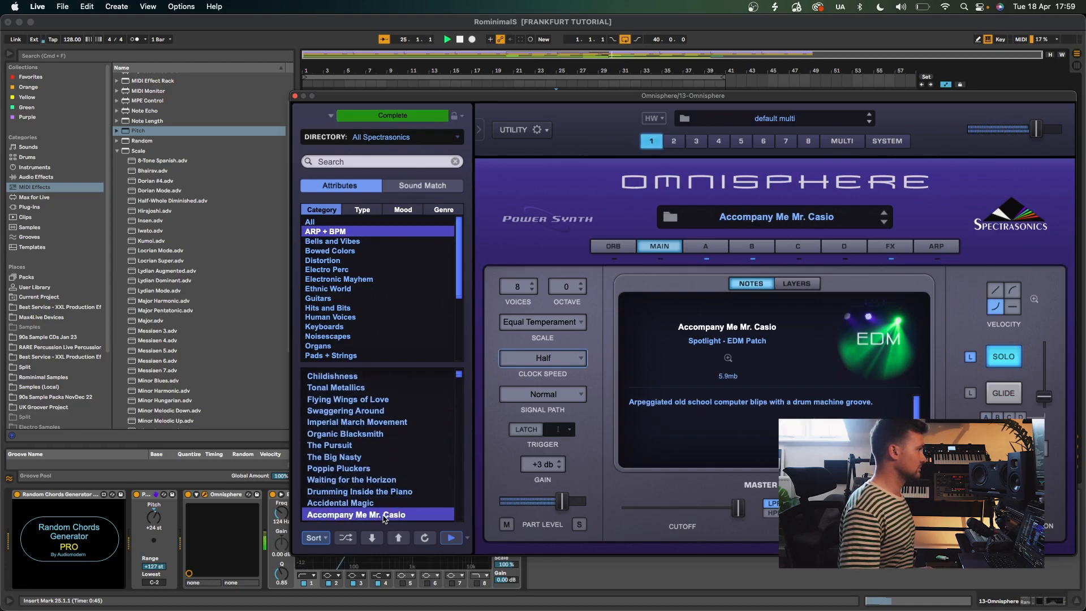
click(360, 457)
click(365, 469)
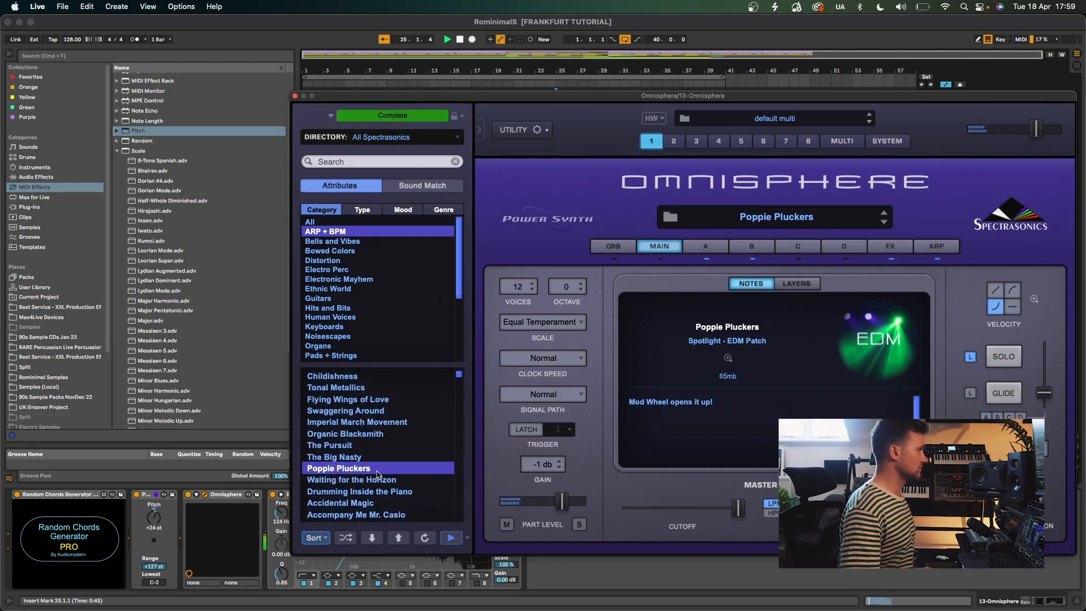
- Unsolo the third Omnisphere track and audition Barkcello Staccato Movement 2 and Blip Tripper in the full mix
scroll(378, 475, down, 5)
drag(733, 103, 525, 80)
click(1044, 326)
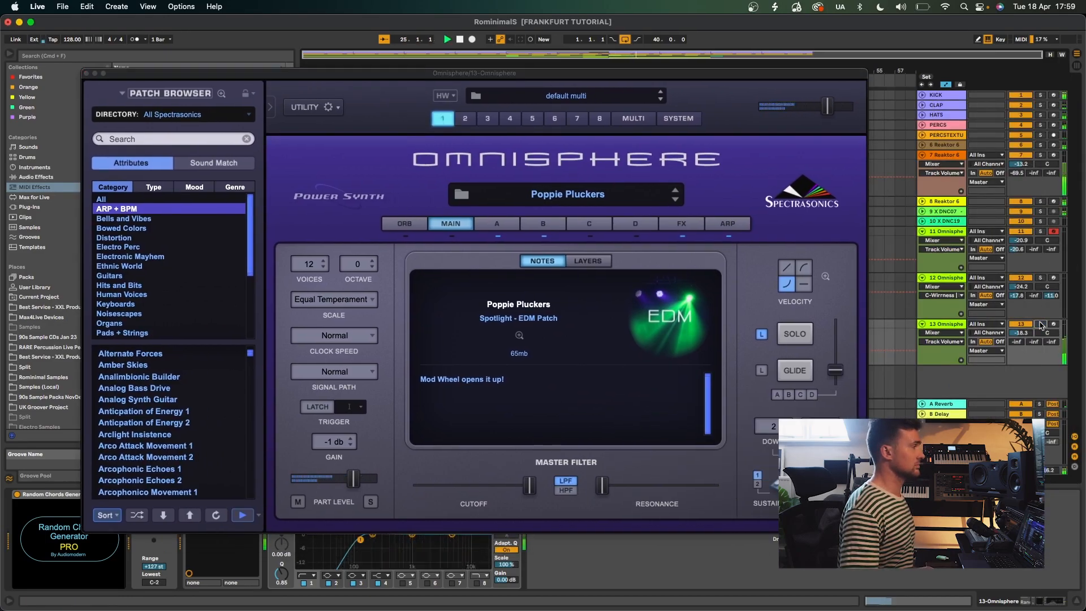
scroll(213, 403, down, 5)
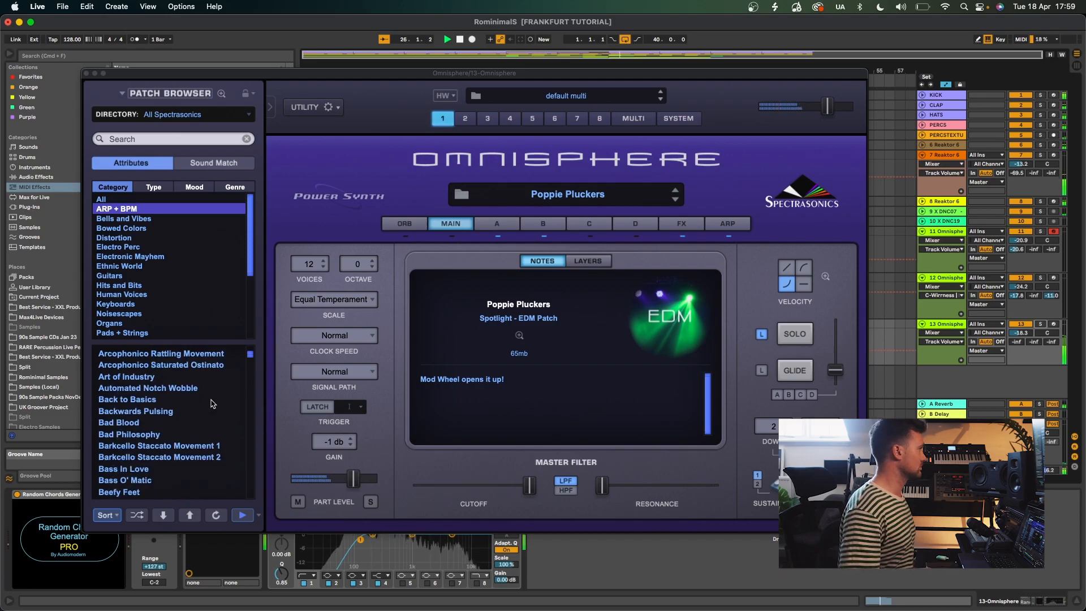
click(177, 459)
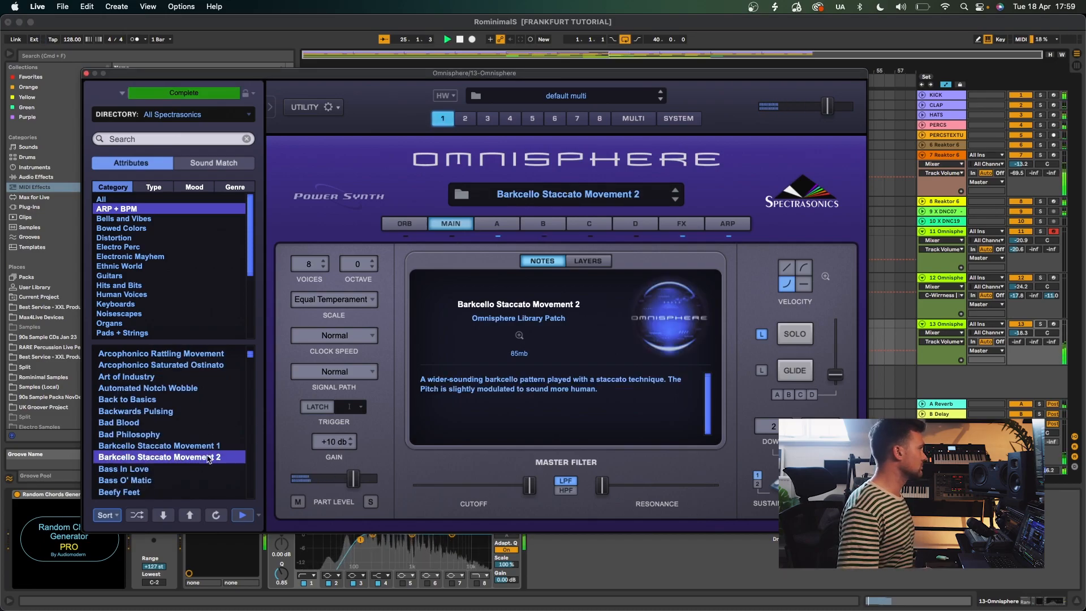
scroll(209, 460, down, 4)
click(169, 481)
scroll(168, 478, down, 4)
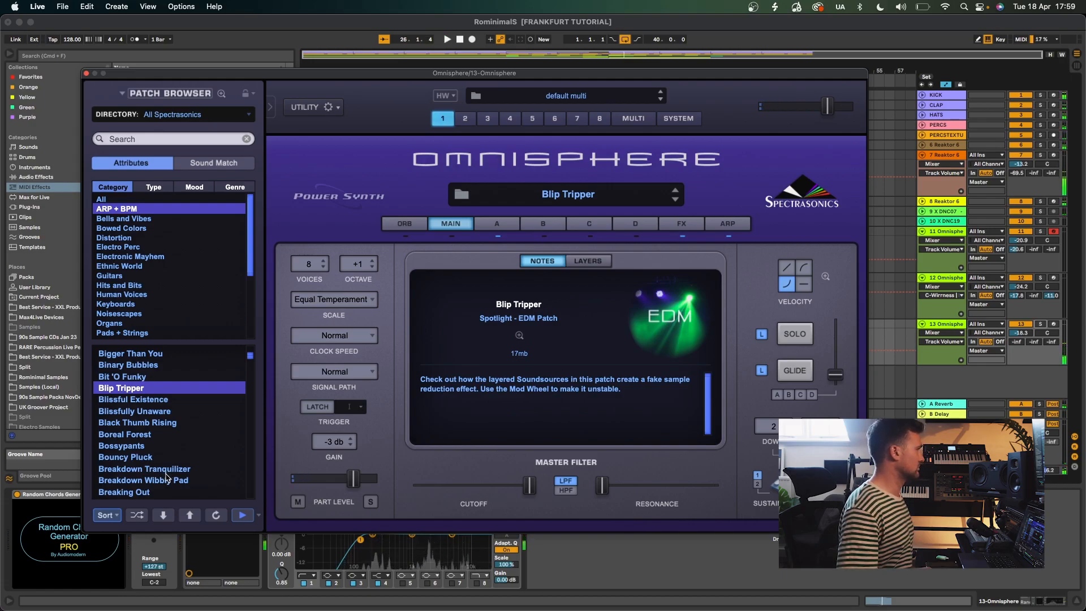
- Audition the Breakdown Wibble Pad, Catfish, Cholesterol Levels are Fine and Dancing Microchips patches against the mix
click(167, 480)
scroll(170, 479, down, 4)
click(176, 480)
scroll(183, 476, down, 4)
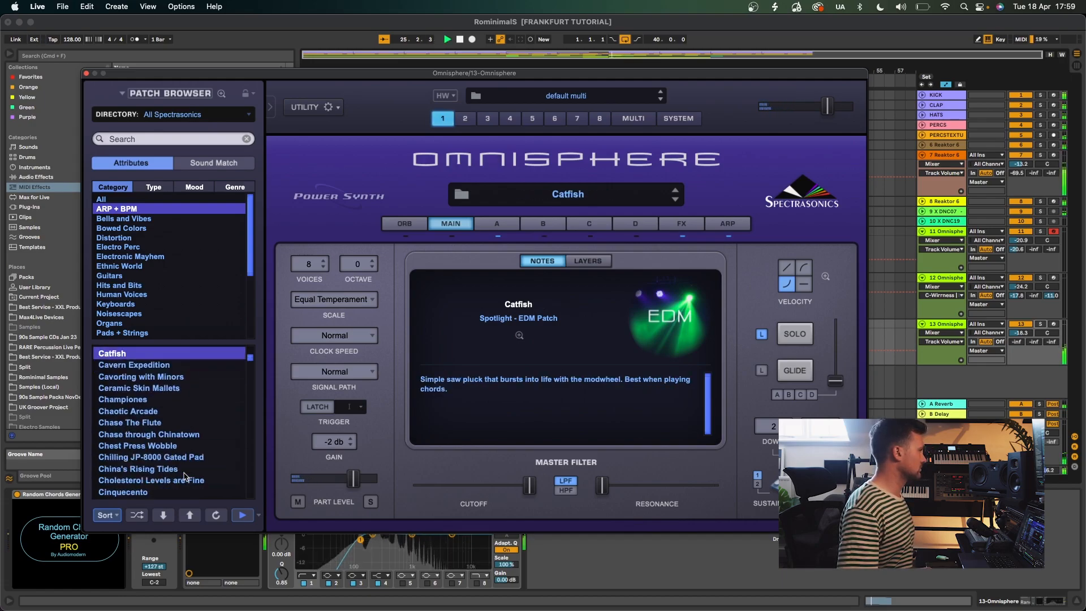
click(183, 480)
scroll(183, 478, down, 4)
click(185, 480)
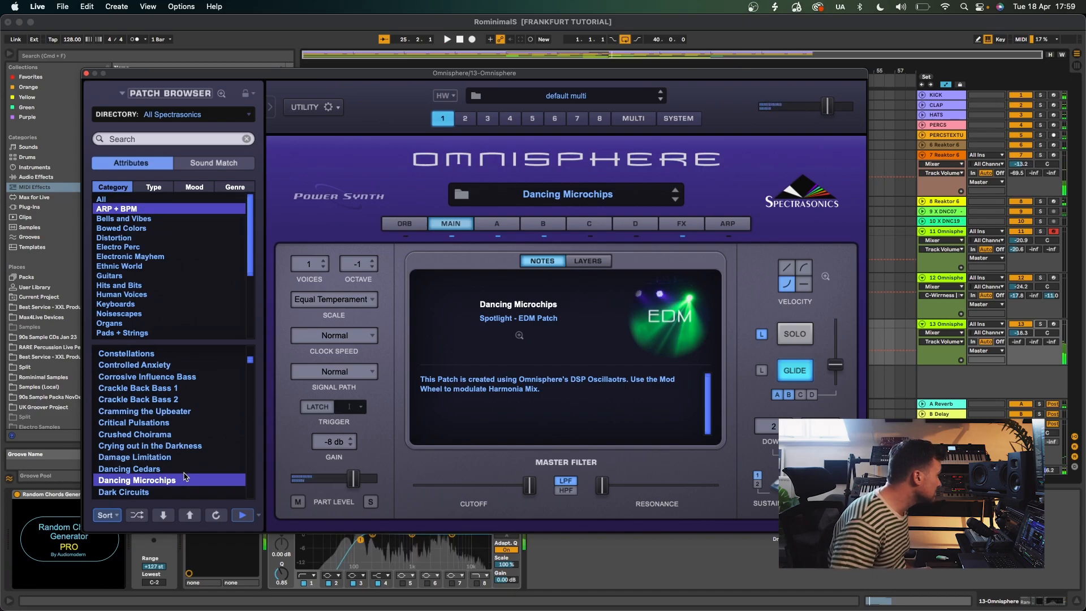
scroll(185, 476, down, 4)
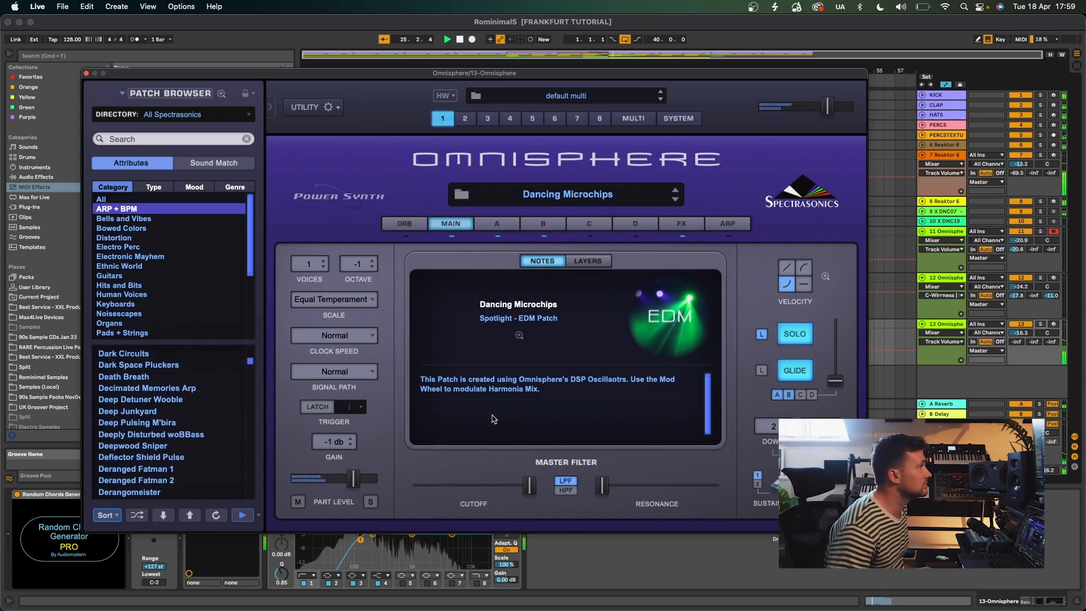
- Solo the third Omnisphere track and audition Deep Pulsing M'bira, Deeply Disturbed woBBass, Deflector Shield Pulse and Distant Blipper
click(1039, 326)
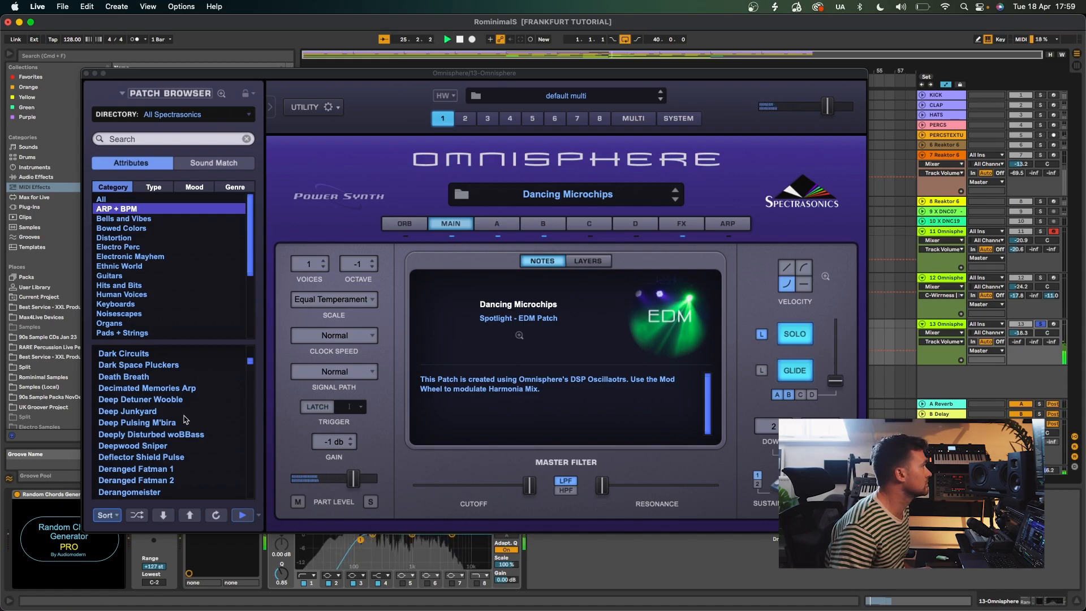
click(212, 423)
click(209, 434)
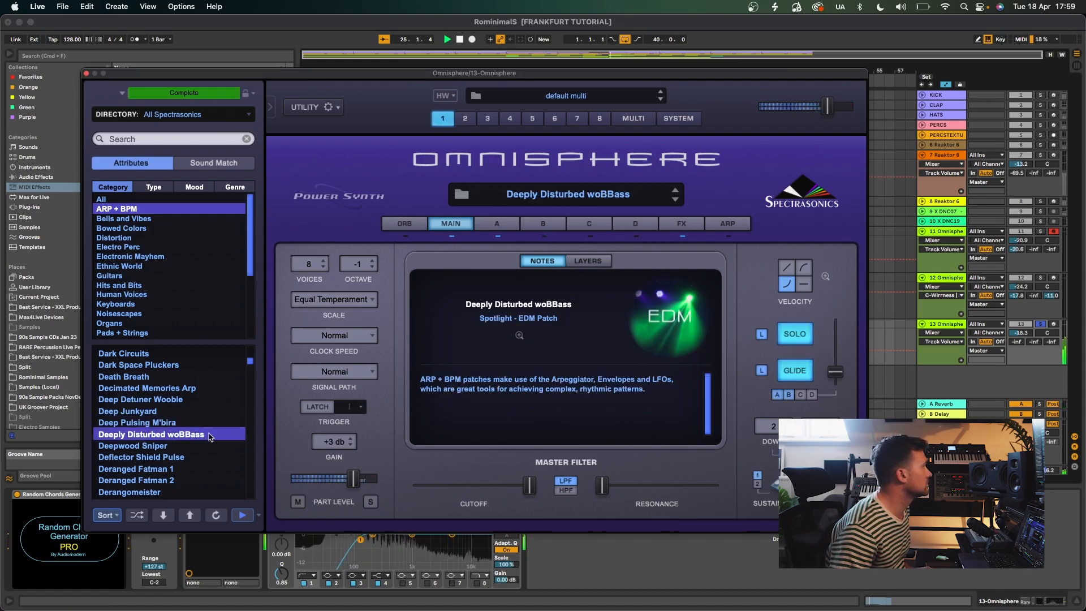
click(202, 457)
scroll(203, 457, down, 5)
click(201, 456)
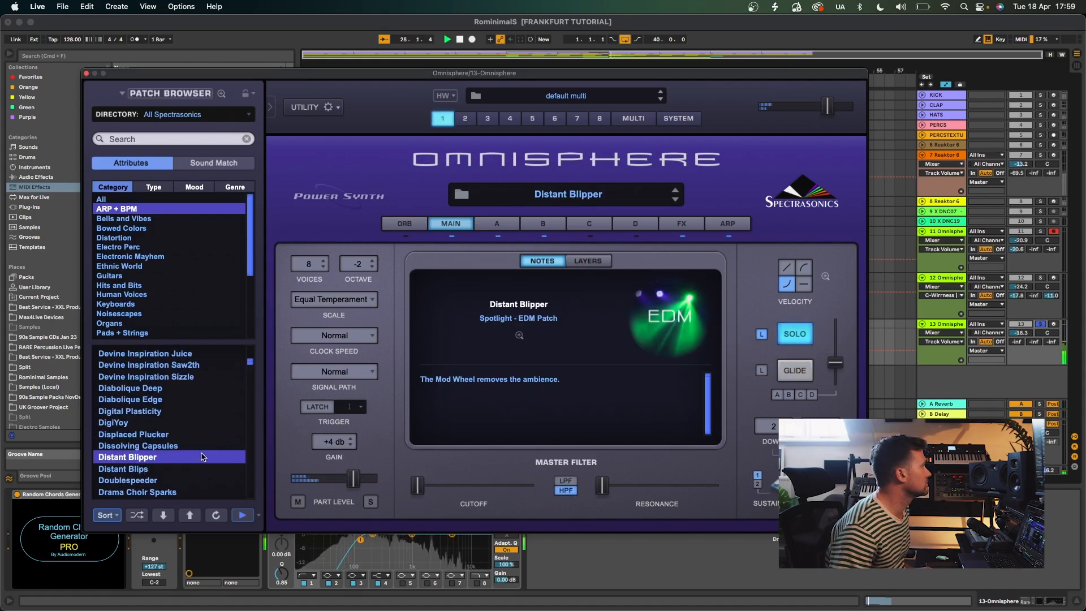
scroll(199, 450, down, 2)
- Narrow the ARP + BPM patches to the Eerie mood, load Cavern Expedition, and close the Omnisphere window
click(194, 186)
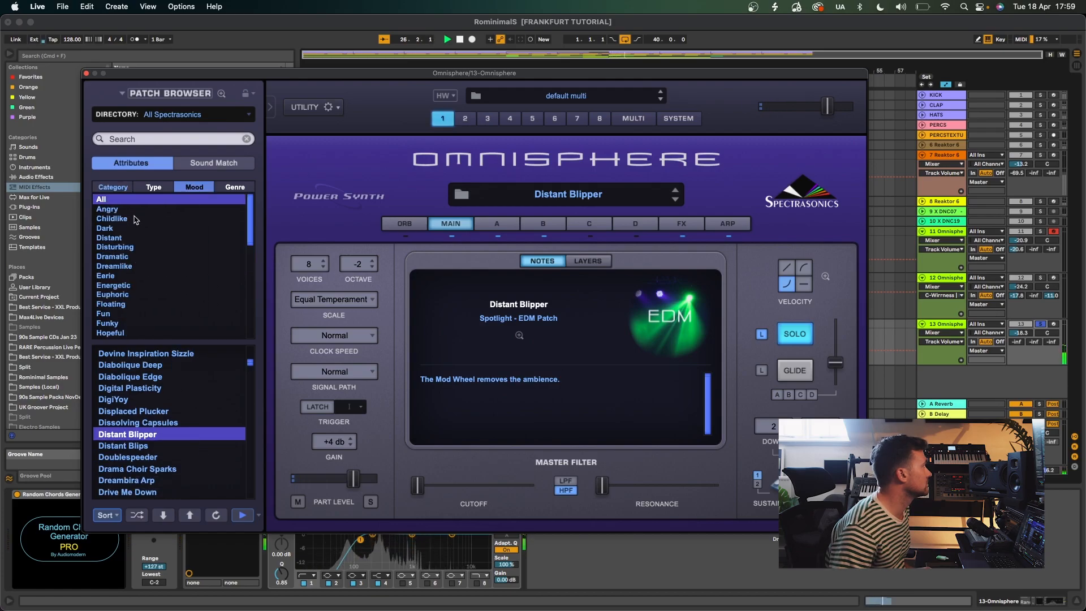
click(114, 229)
click(116, 276)
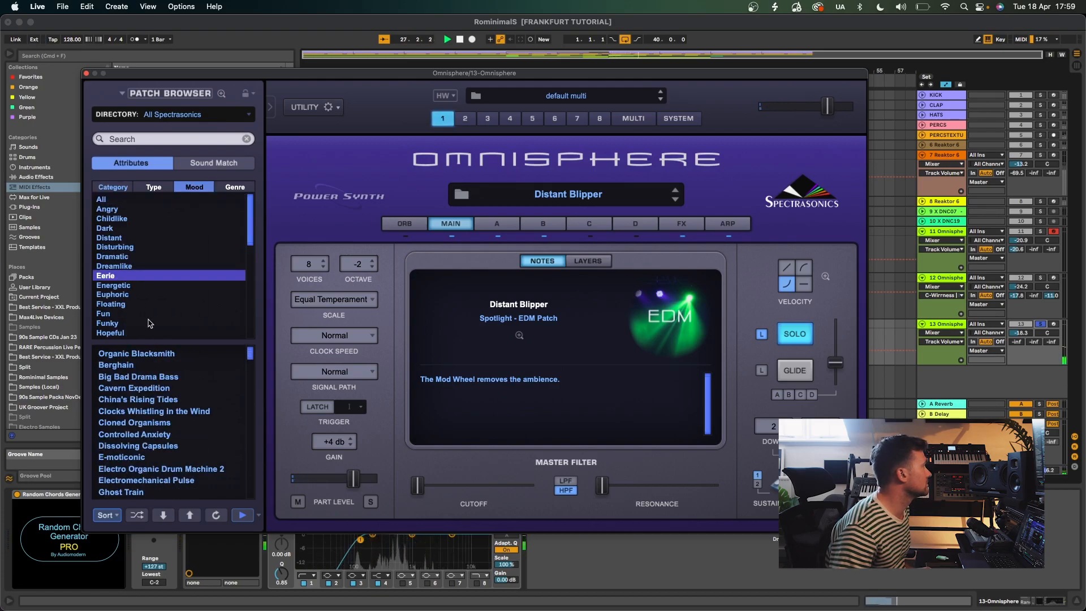
click(189, 388)
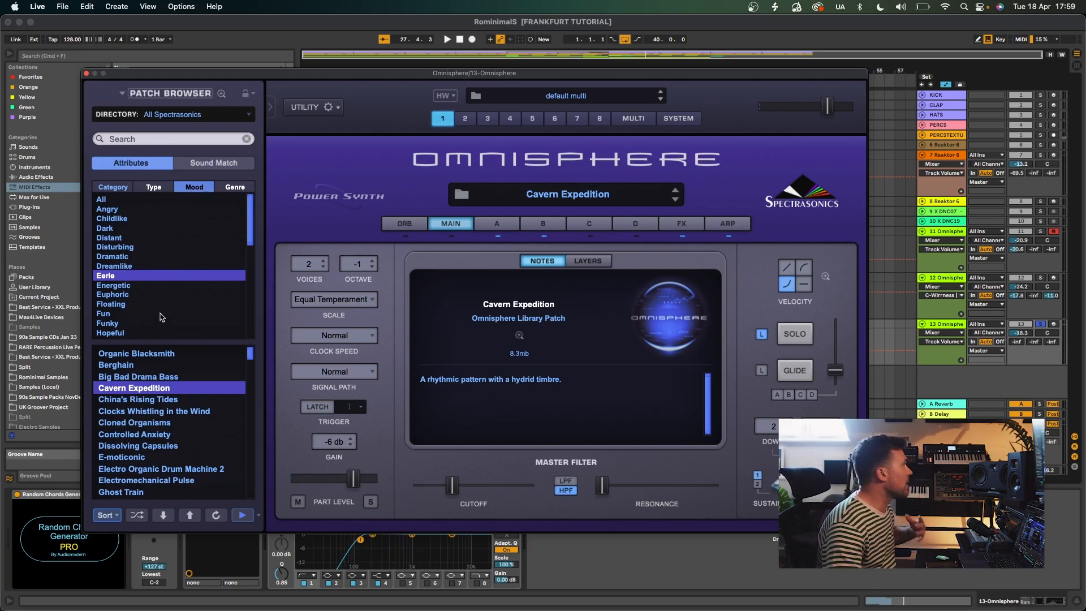
click(86, 74)
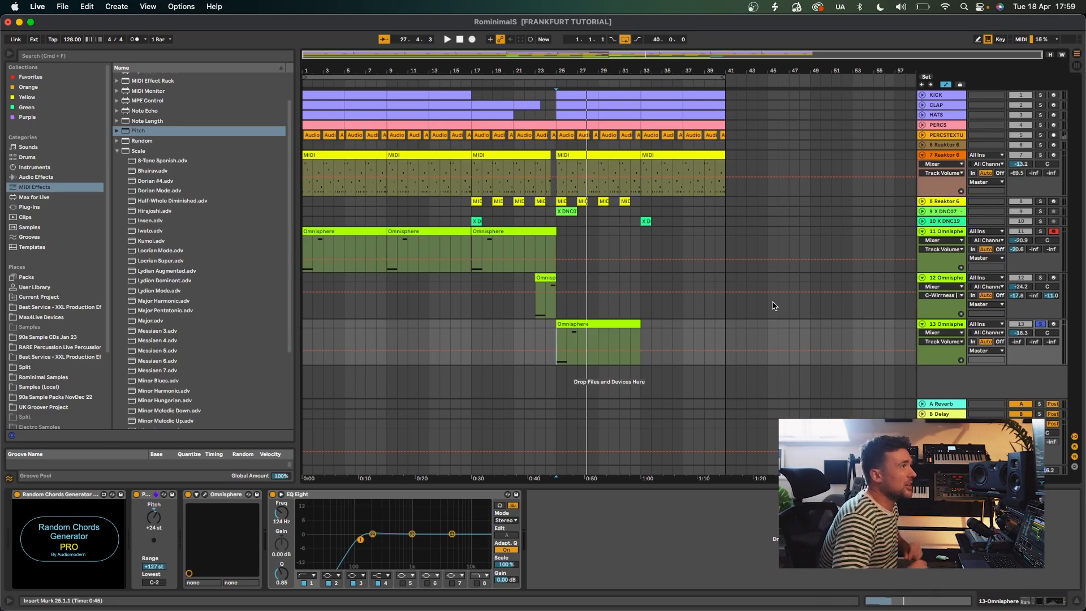
- Play from bar 25, unsolo the third Omnisphere track, and lower its volume to -22.3 dB
key(space)
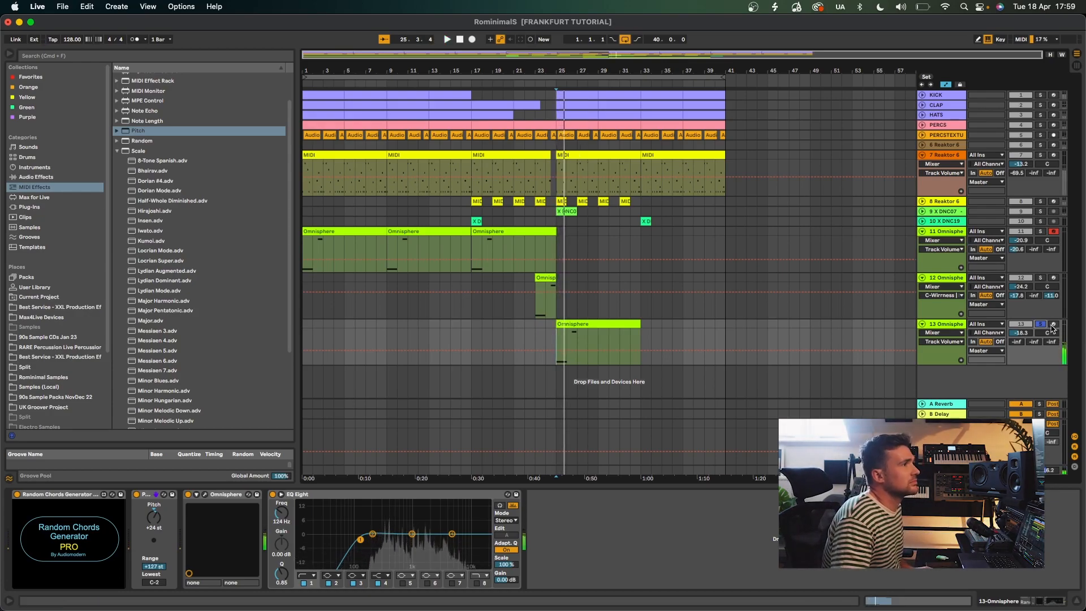
key(space)
drag(1021, 333, 1021, 340)
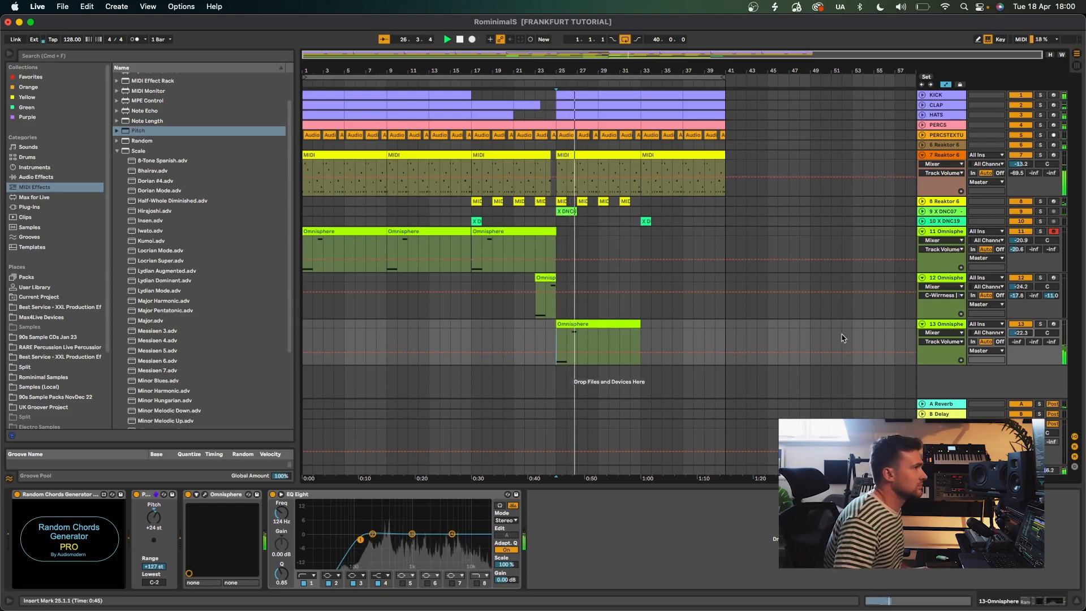
- Reopen Omnisphere, solo its track, and audition the Eerie patches from China's Rising Tides through Cloned Organisms, ending on Controlled Anxiety
click(205, 494)
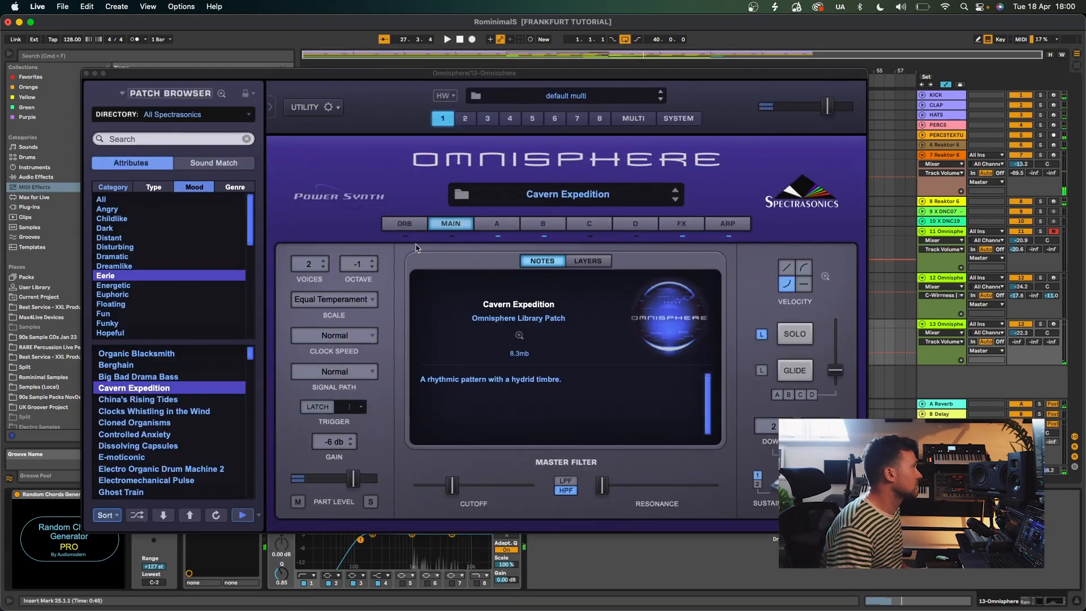
click(159, 400)
click(1040, 324)
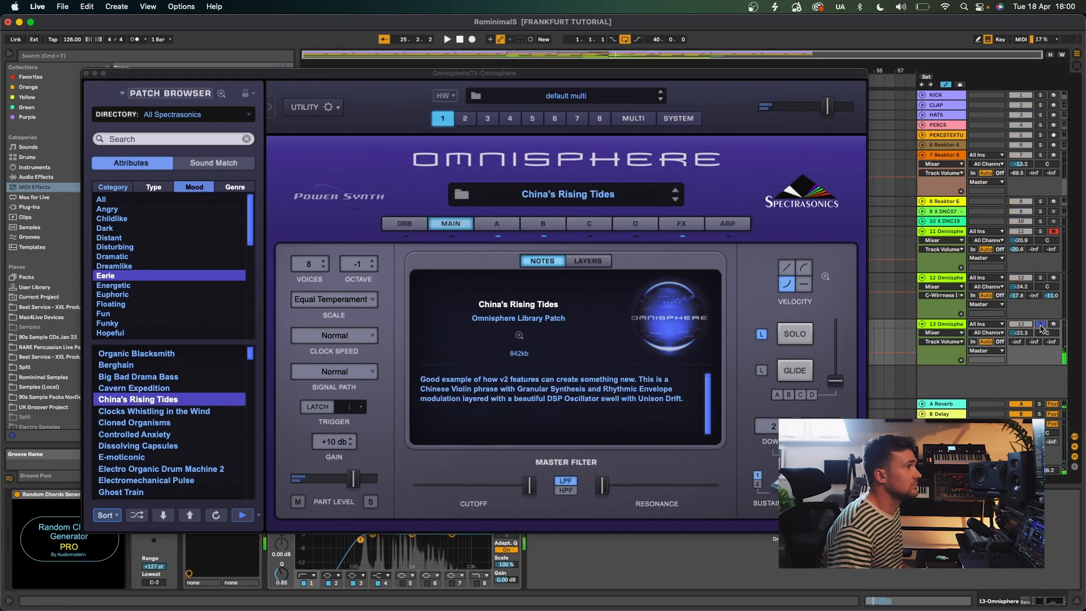
click(206, 413)
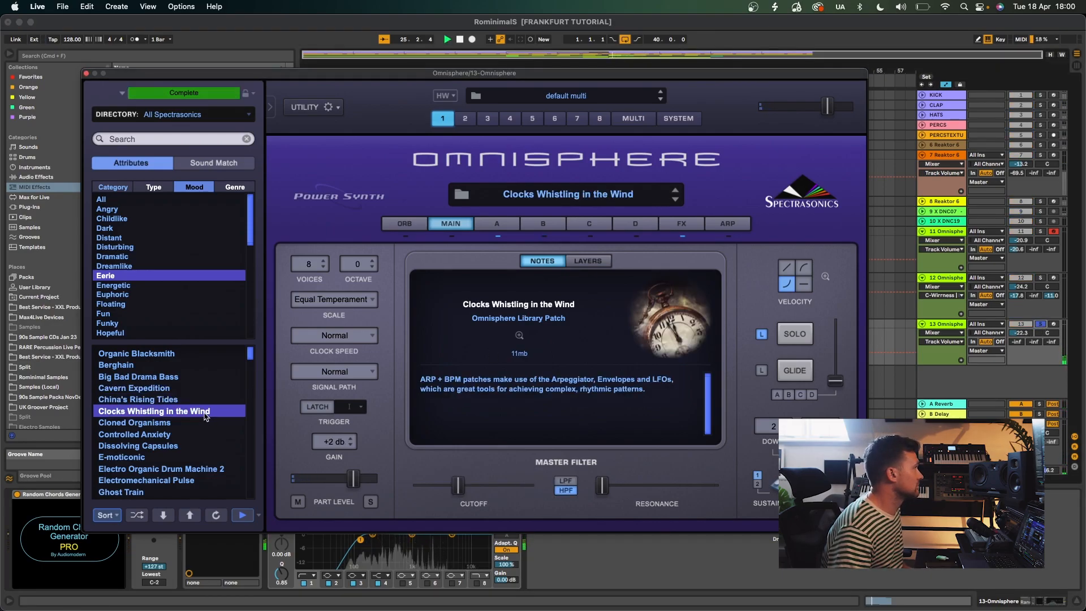
click(170, 424)
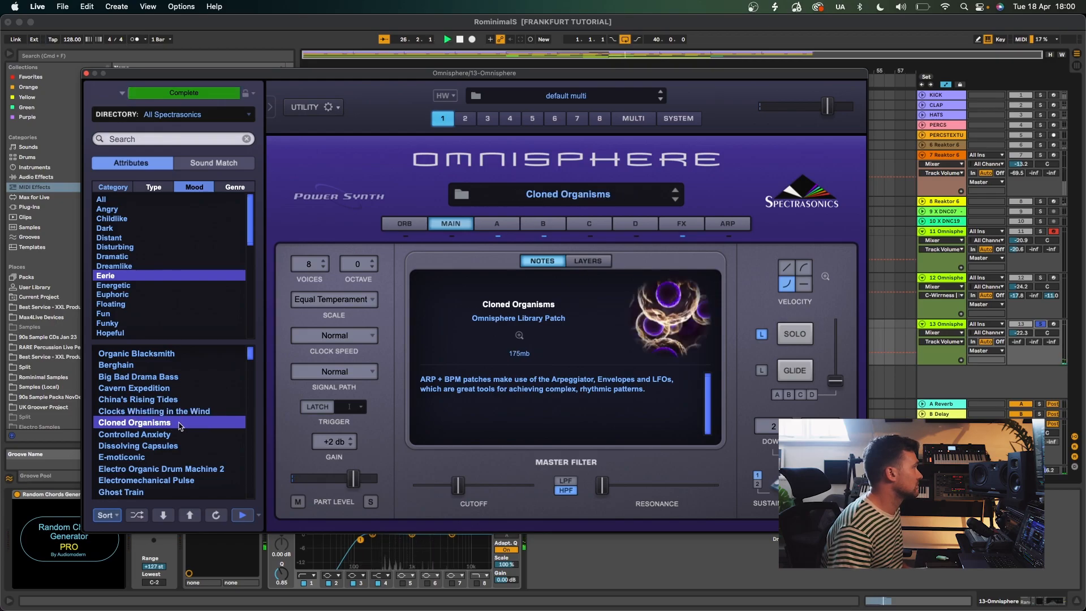
click(178, 434)
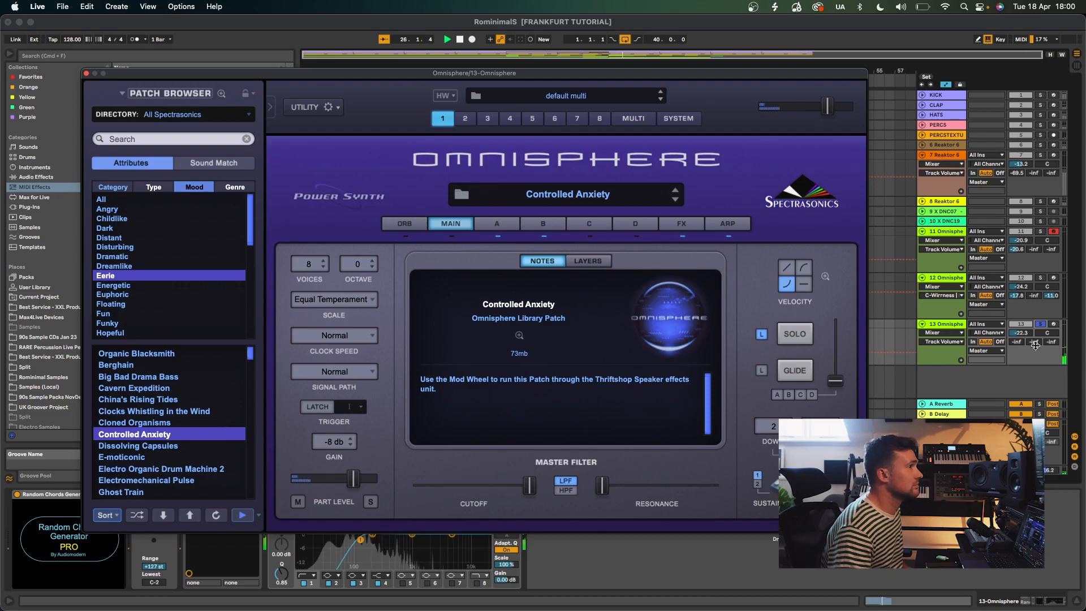
- Unsolo the third Omnisphere track and audition Electromechanical Pulse, Electro Organic Drum Machine 2, Grinding Cymbals Sequence and Striking Bows with Hands against the mix
key(space)
click(1043, 327)
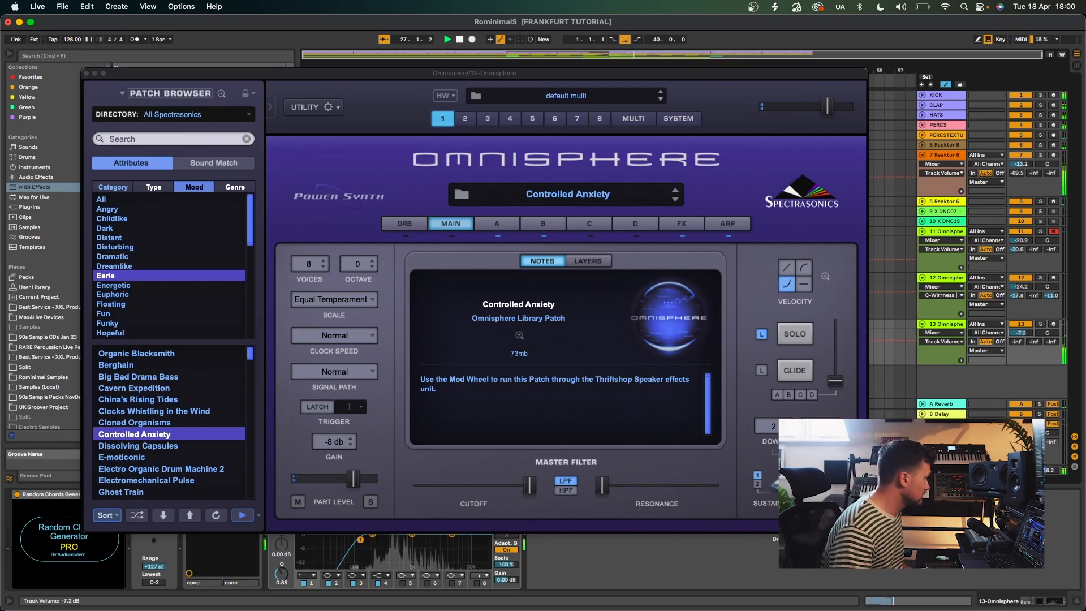
click(122, 480)
key(space)
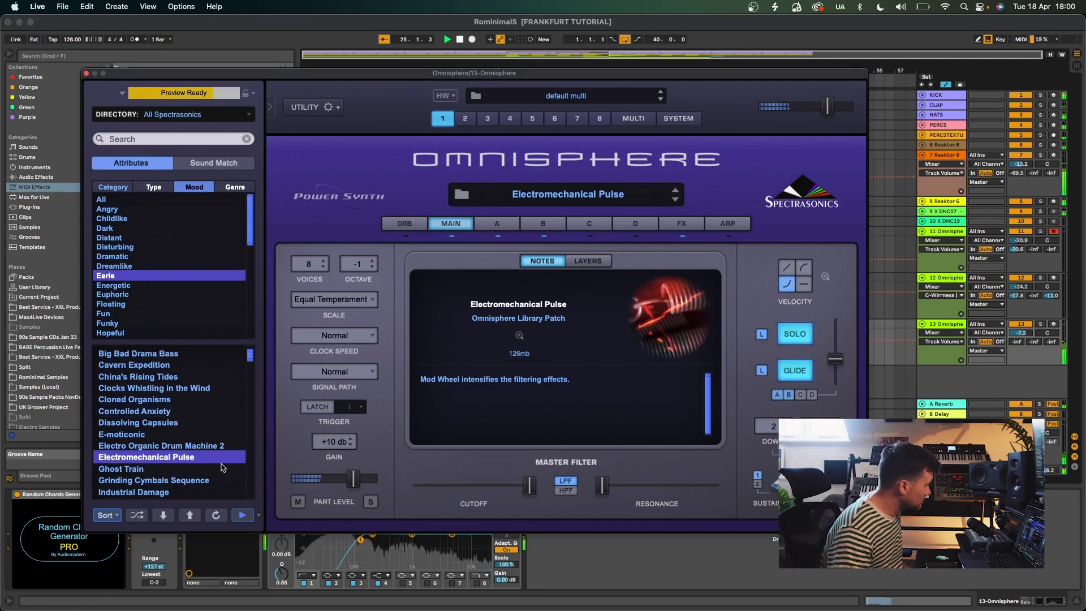
click(197, 447)
click(199, 479)
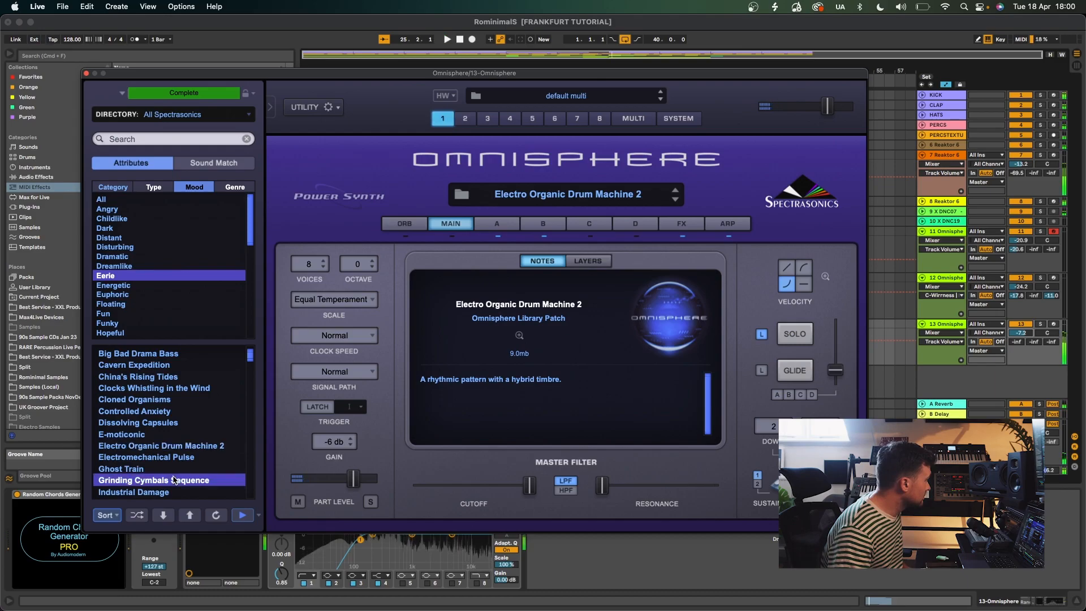
scroll(201, 491, down, 3)
scroll(201, 491, down, 3)
click(200, 481)
scroll(201, 481, down, 4)
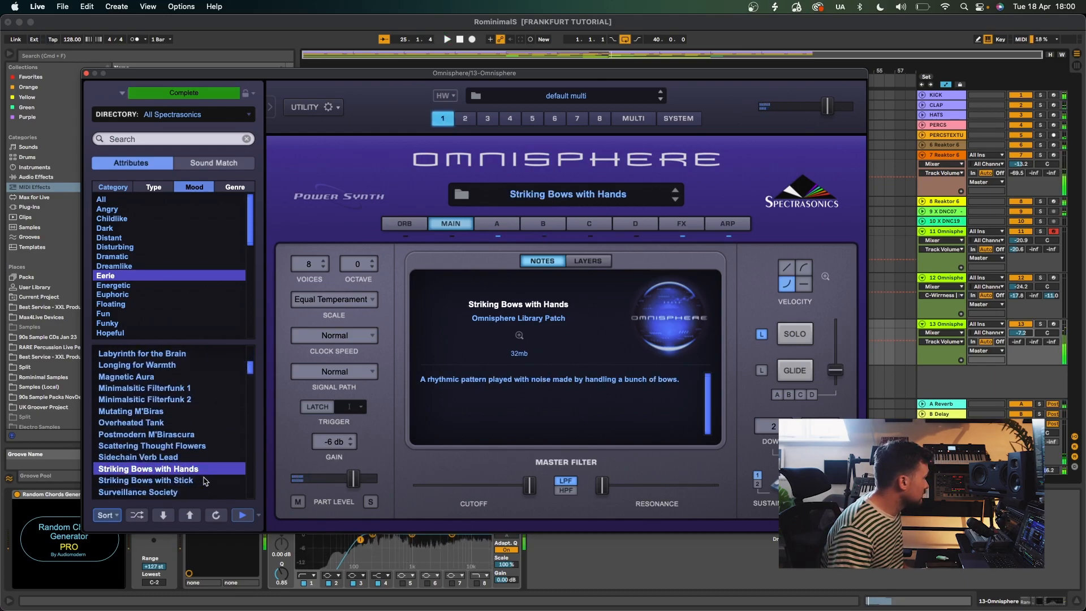
- Close the Omnisphere window and lower the third Omnisphere track's volume to -13.4 dB while playing from bar 25
drag(1025, 334, 1025, 345)
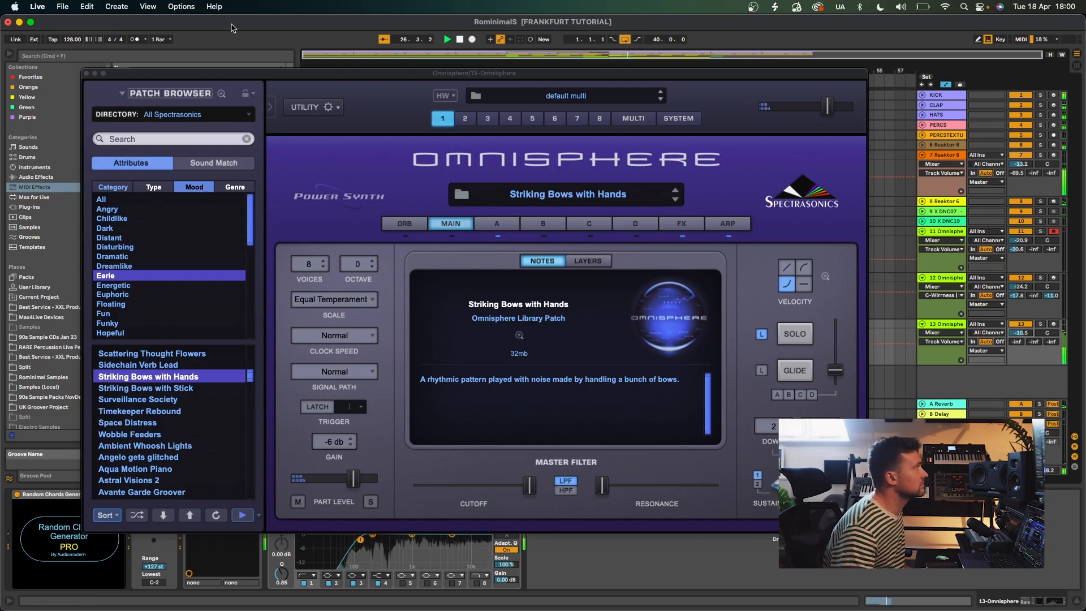
click(85, 73)
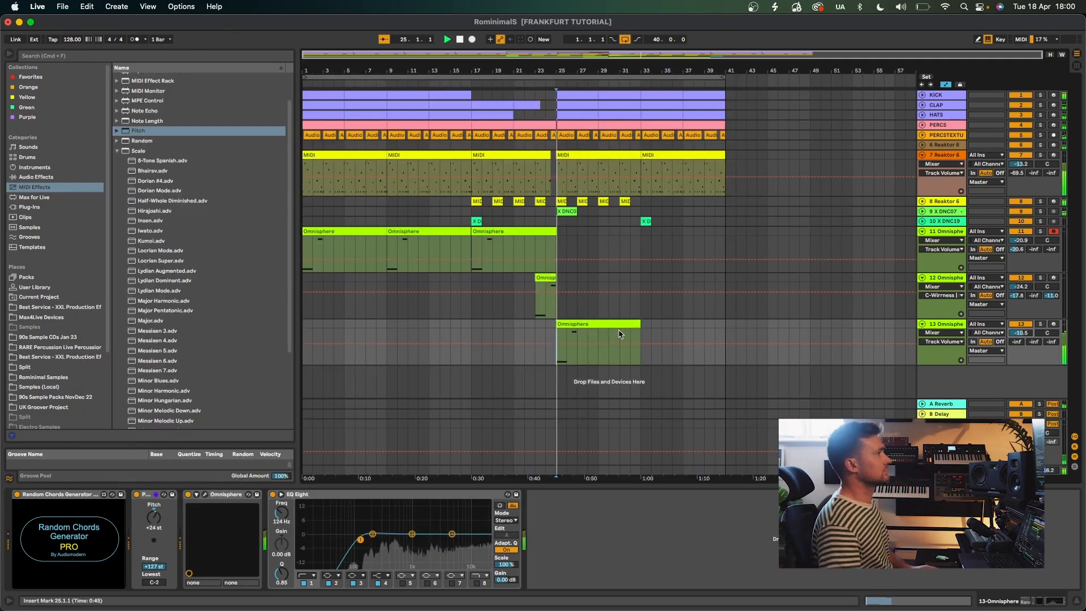
drag(1023, 335, 1022, 341)
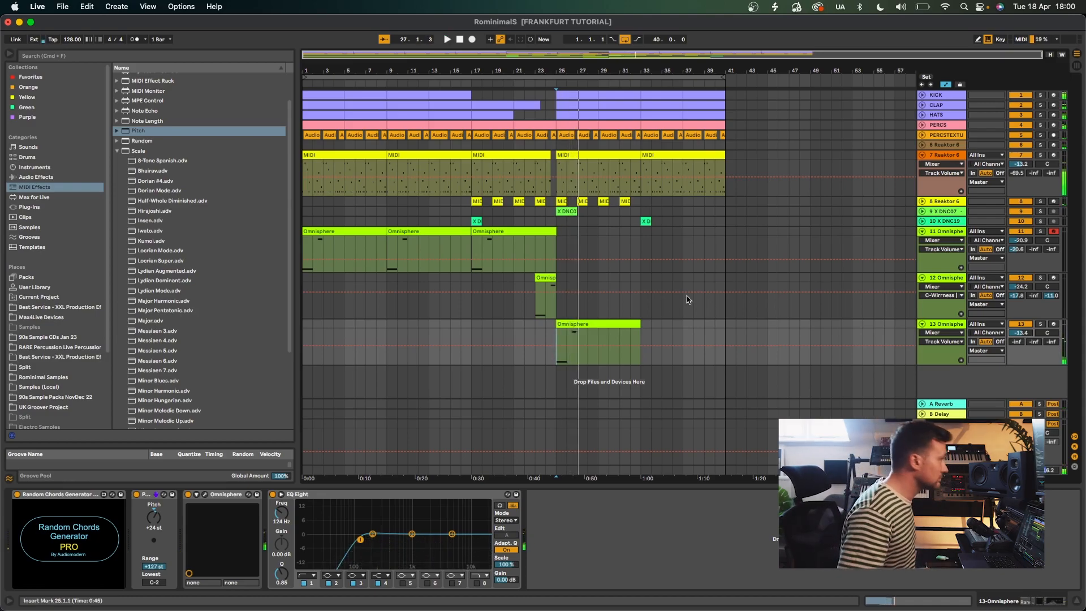
key(space)
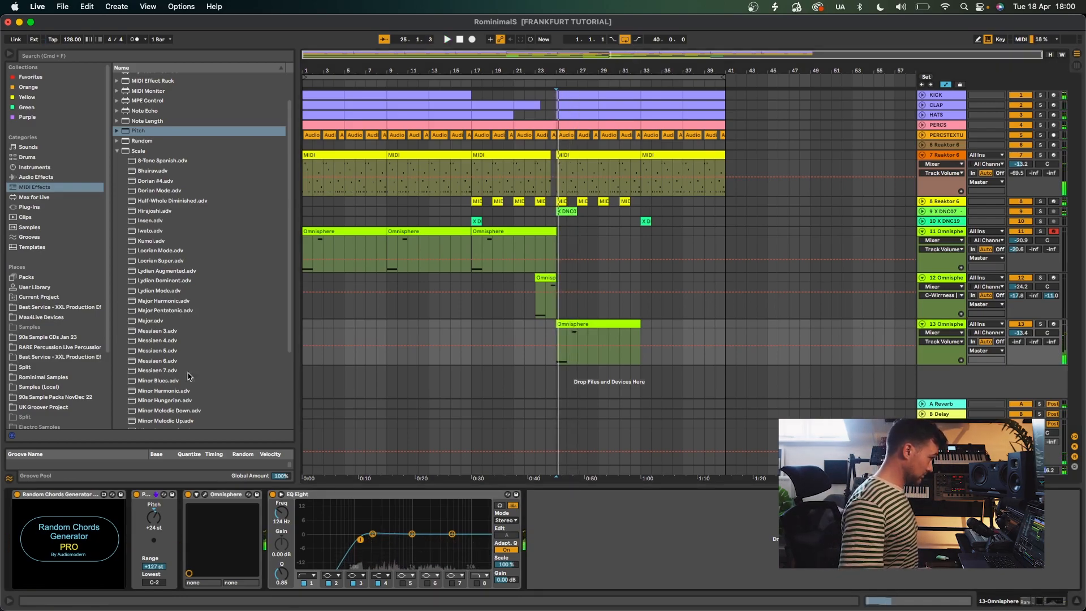
- Reopen Omnisphere, compare Surveillance Society with Timekeeper Rebound, solo the track, and load Surveillance Society
click(205, 494)
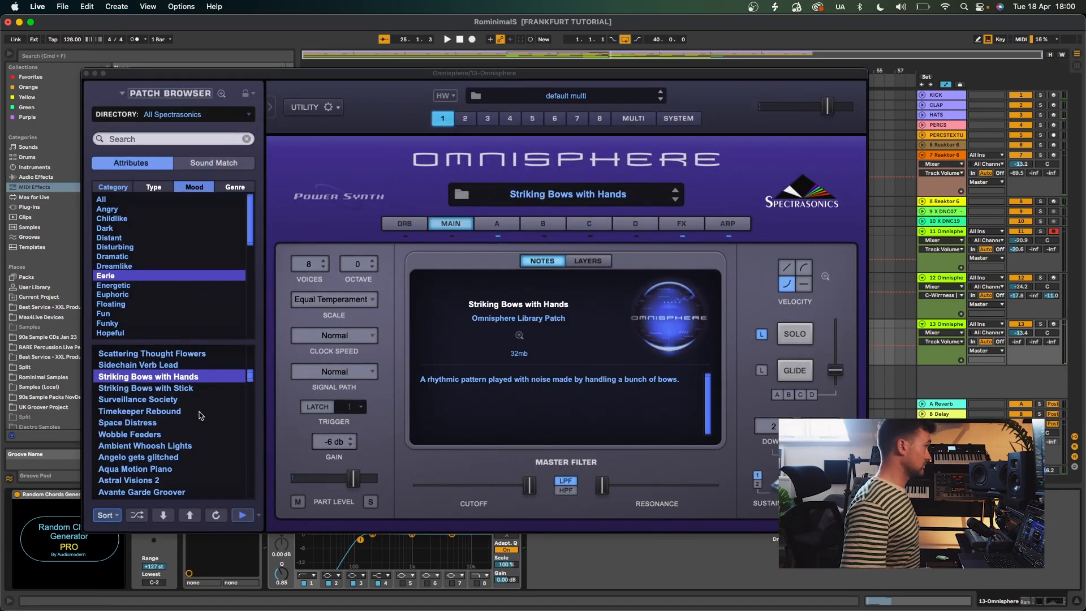
click(186, 400)
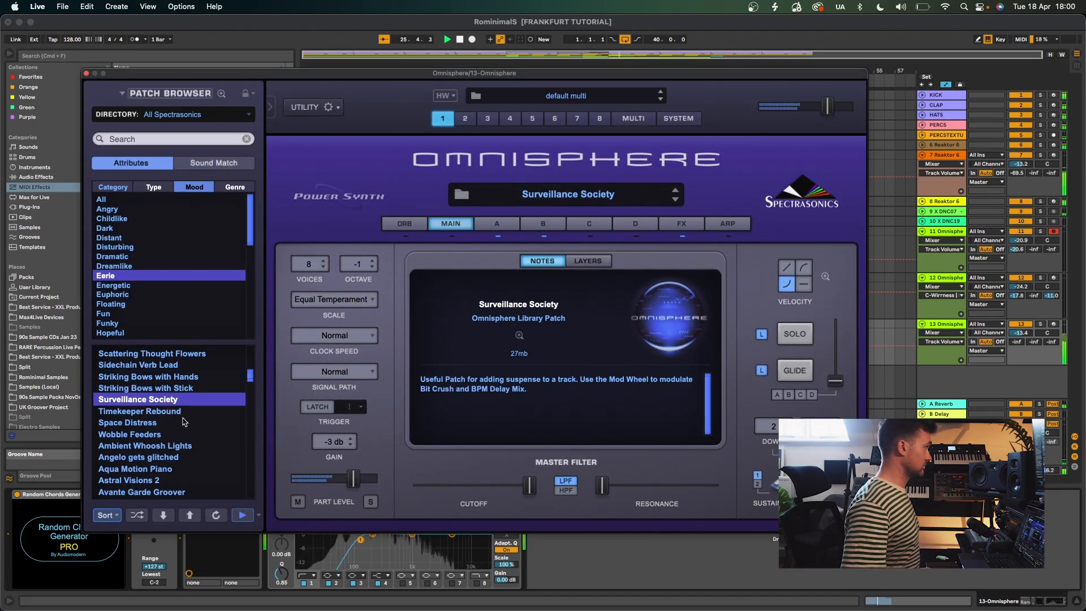
click(175, 414)
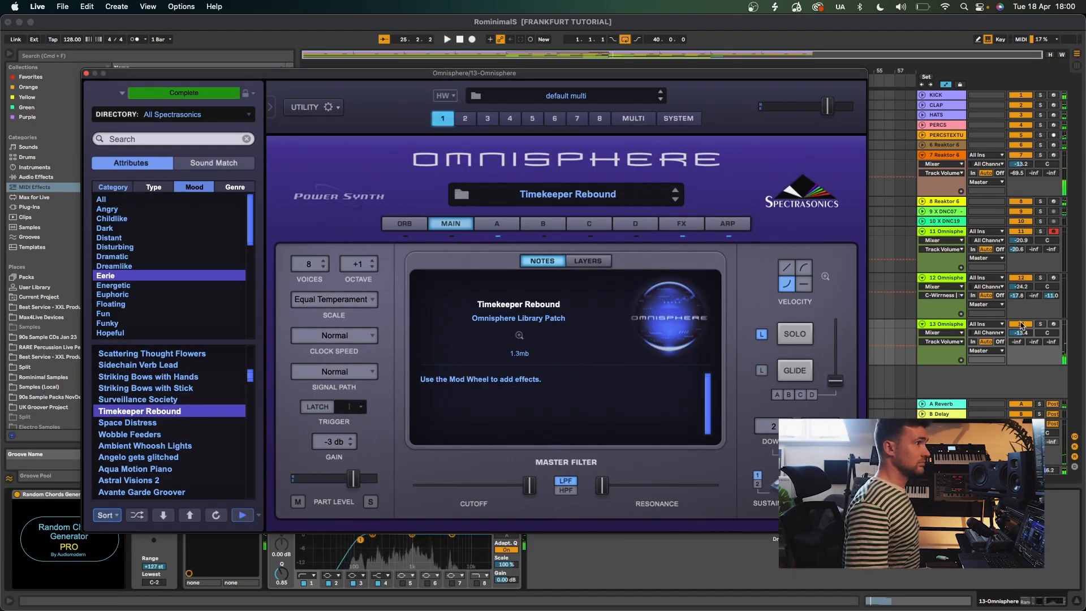
click(1041, 324)
click(168, 401)
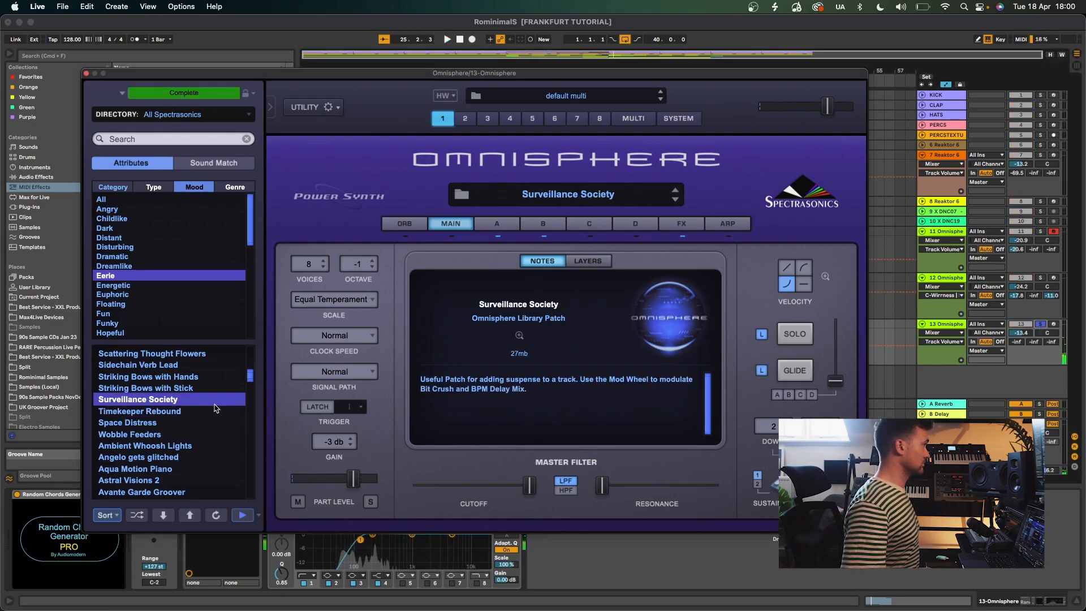
- Switch off Random Chords Generator Pro on the third Omnisphere track and close the Omnisphere window
click(17, 494)
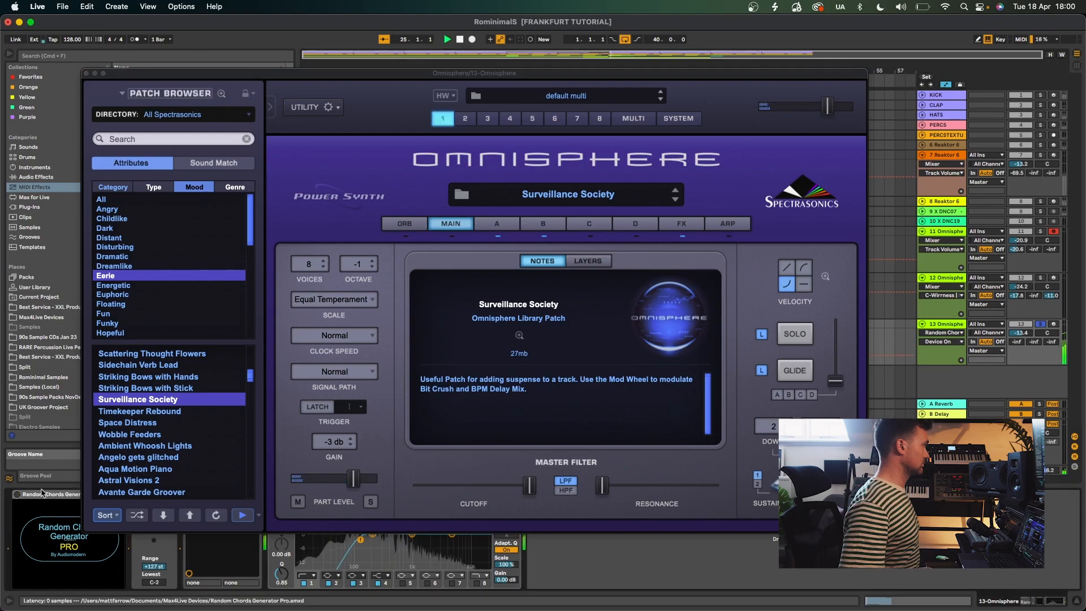
key(space)
click(86, 74)
- Copy the Minor scale device from track 7 Reaktor 6 onto the third Omnisphere track, between Pitch and Omnisphere
click(952, 239)
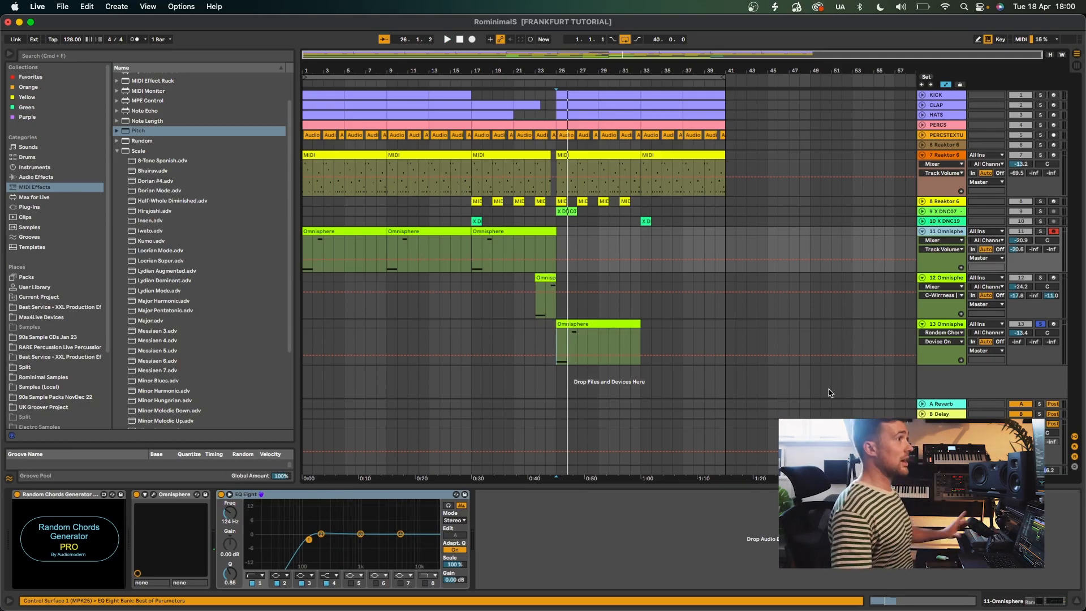
click(941, 159)
click(212, 499)
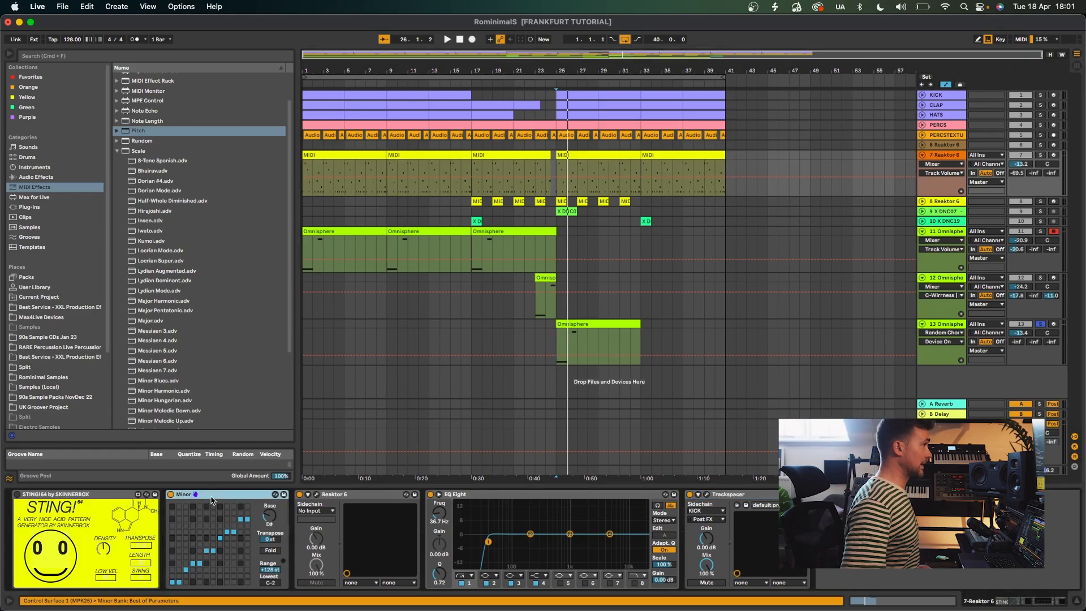
click(578, 338)
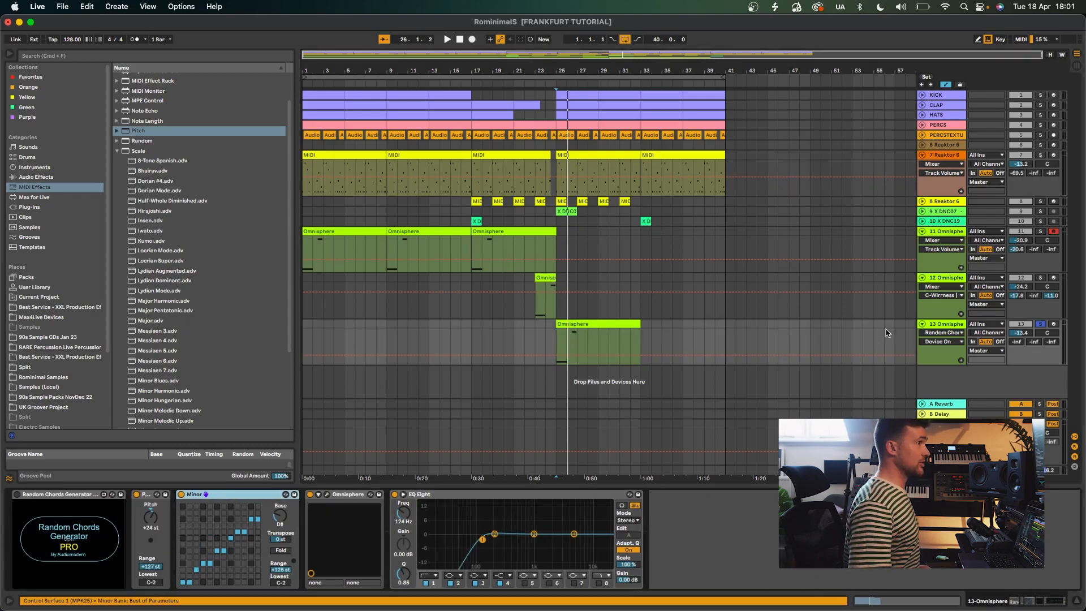
- Set the third Omnisphere track's Pitch device to +12 st and lower the unsoloed track's volume to -16.2 dB
click(151, 518)
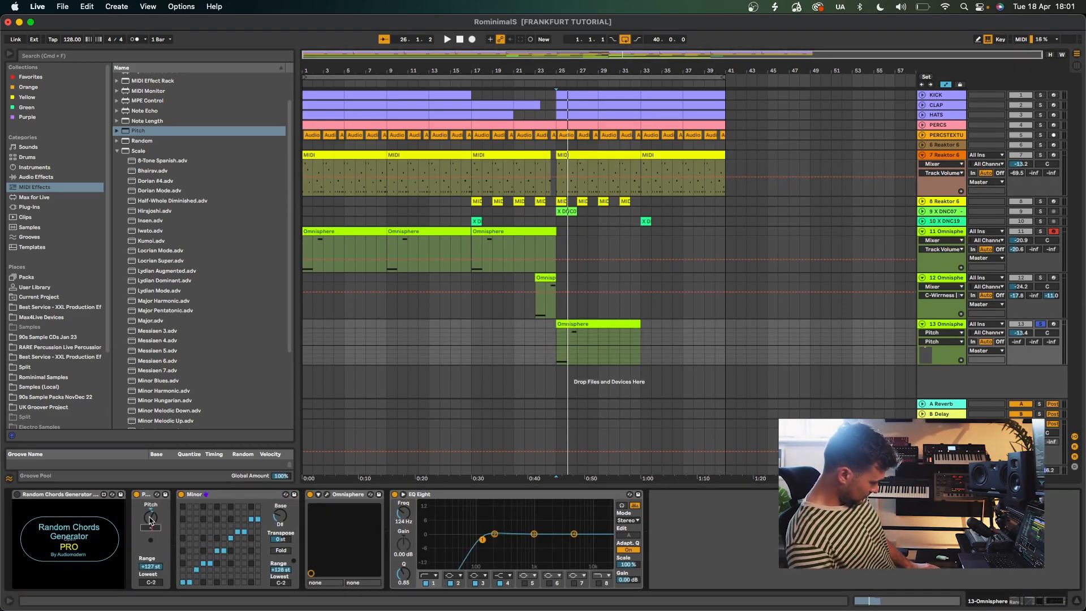
key(space)
text(0 st)
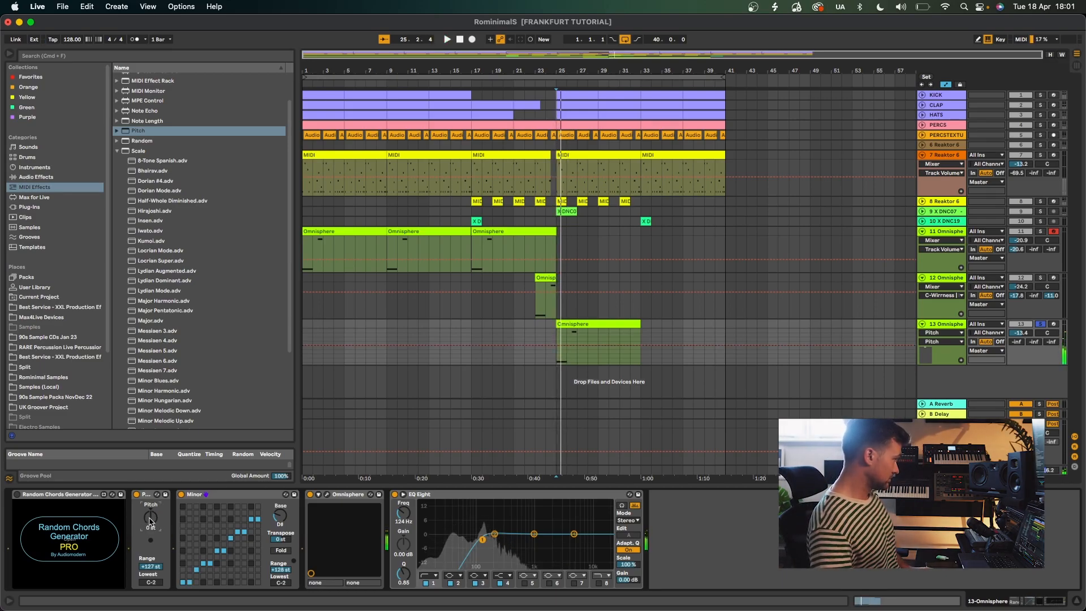
key(Return)
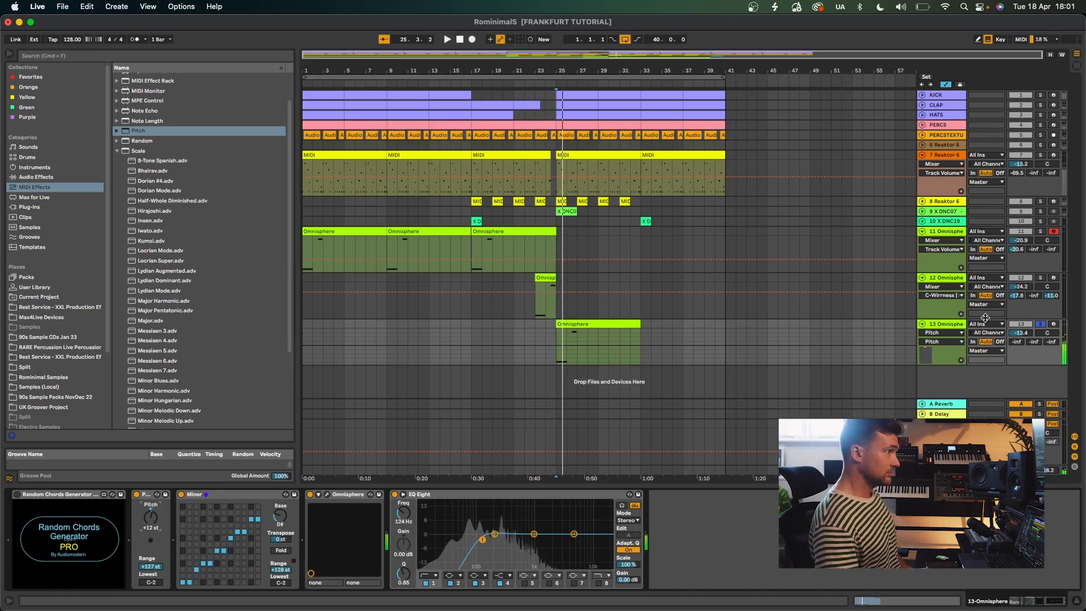
key(space)
drag(1024, 332, 1027, 335)
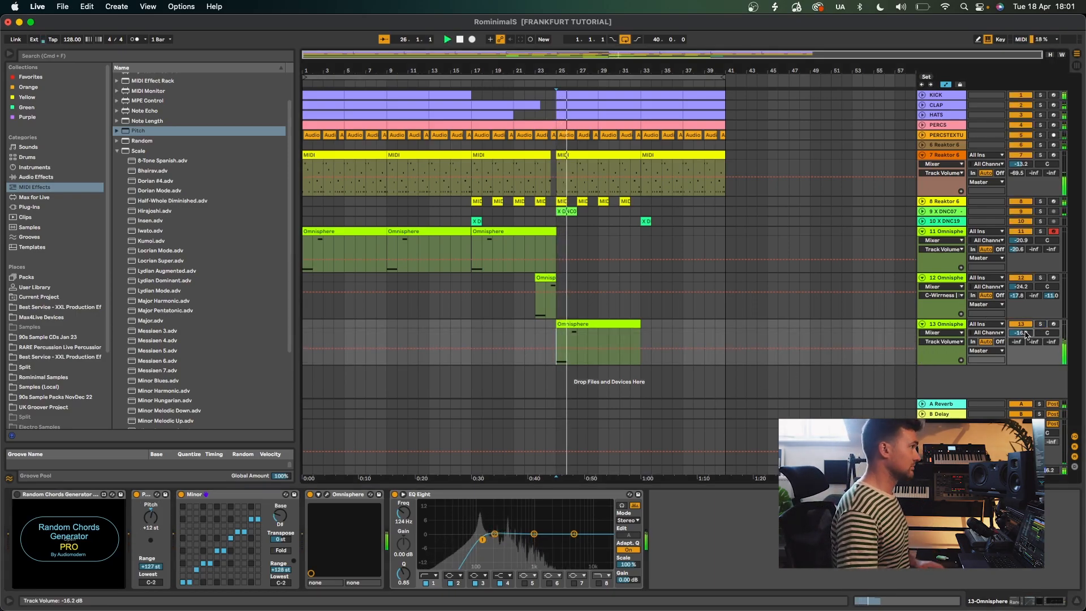
- Open the Omnisphere clip at bar 25 and shorten its E2 note to one beat, spanning 1.4.1 to 2.1.1
click(567, 321)
double_click(567, 319)
click(339, 392)
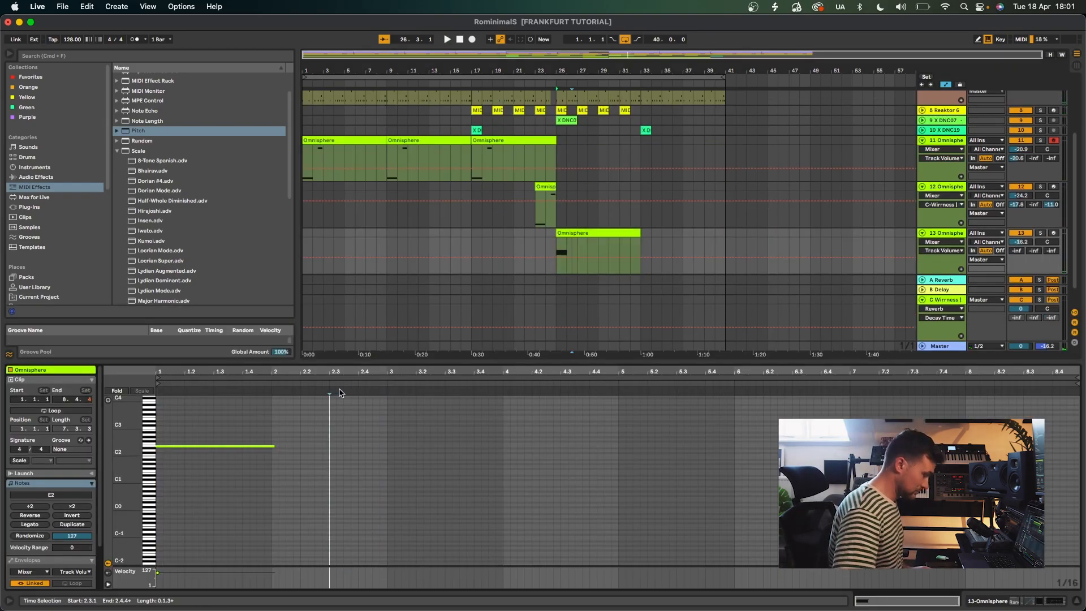
click(274, 447)
mouse_move(275, 447)
mouse_down()
mouse_move(211, 450)
mouse_move(283, 447)
mouse_move(268, 447)
mouse_up()
key(space)
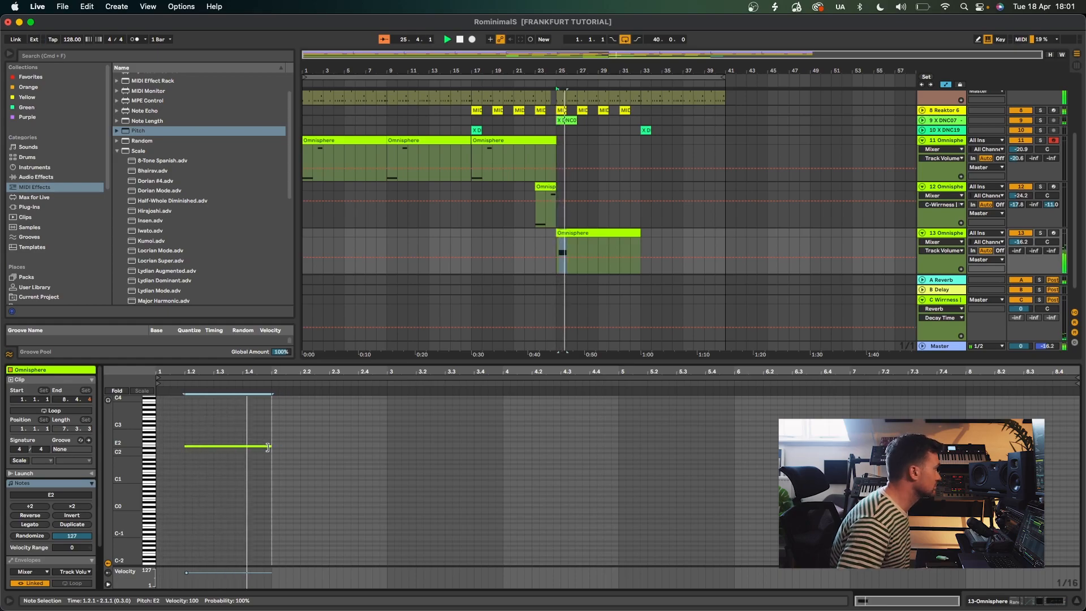
drag(184, 446, 243, 446)
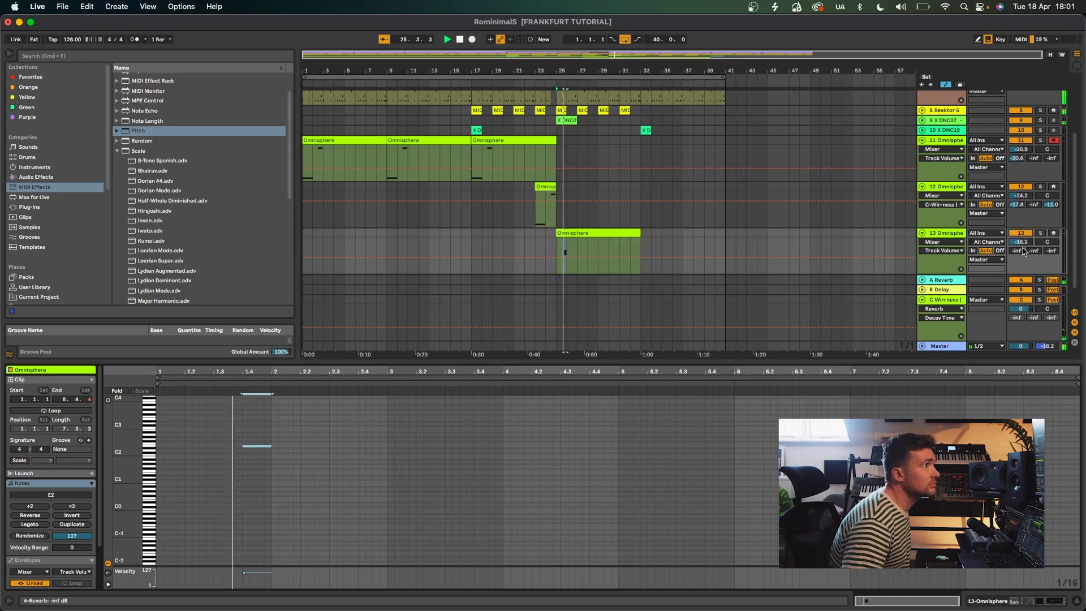
- Raise the third Omnisphere track's volume to -8.8 dB and replay the section from bar 25
drag(1021, 242, 1022, 227)
key(space)
key(space)
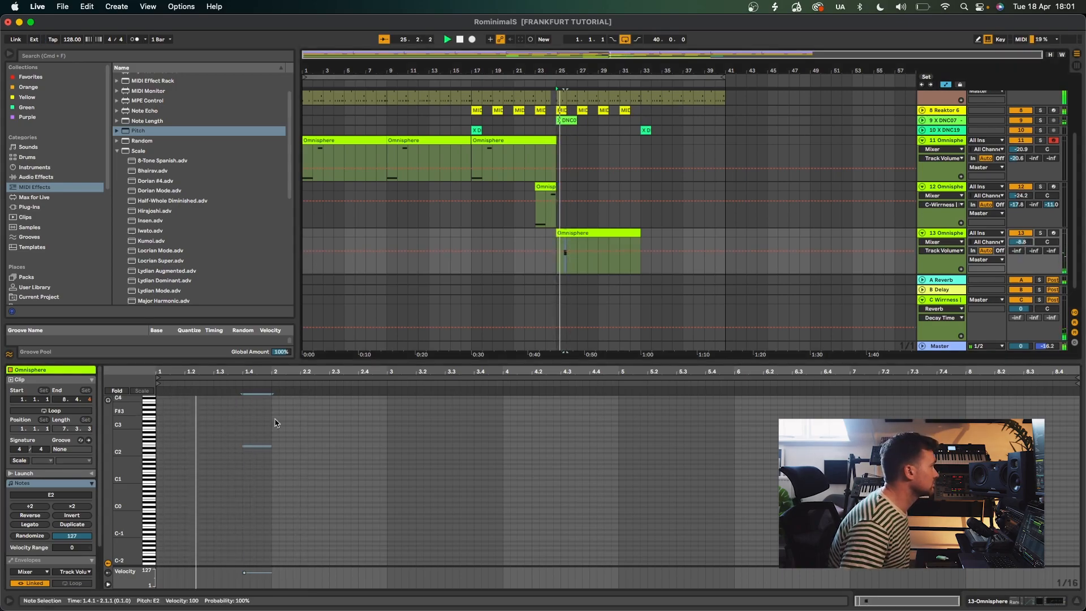
key(space)
- Move the one-beat E2 note to 1.2.1 and duplicate the clip's first two bars to bar 27
drag(243, 447, 209, 448)
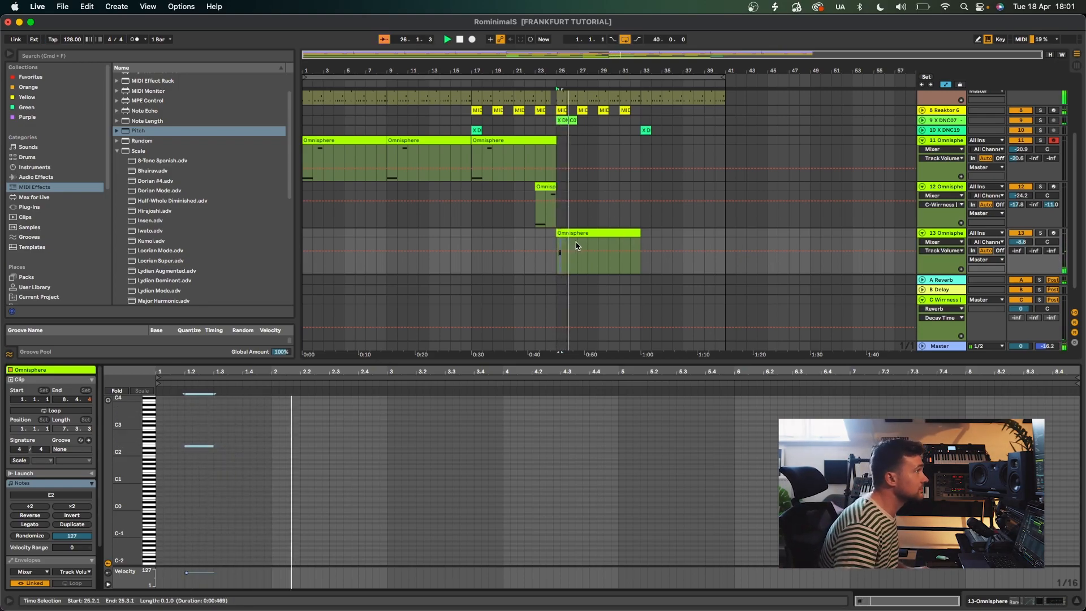
drag(576, 246, 557, 234)
key(super+d)
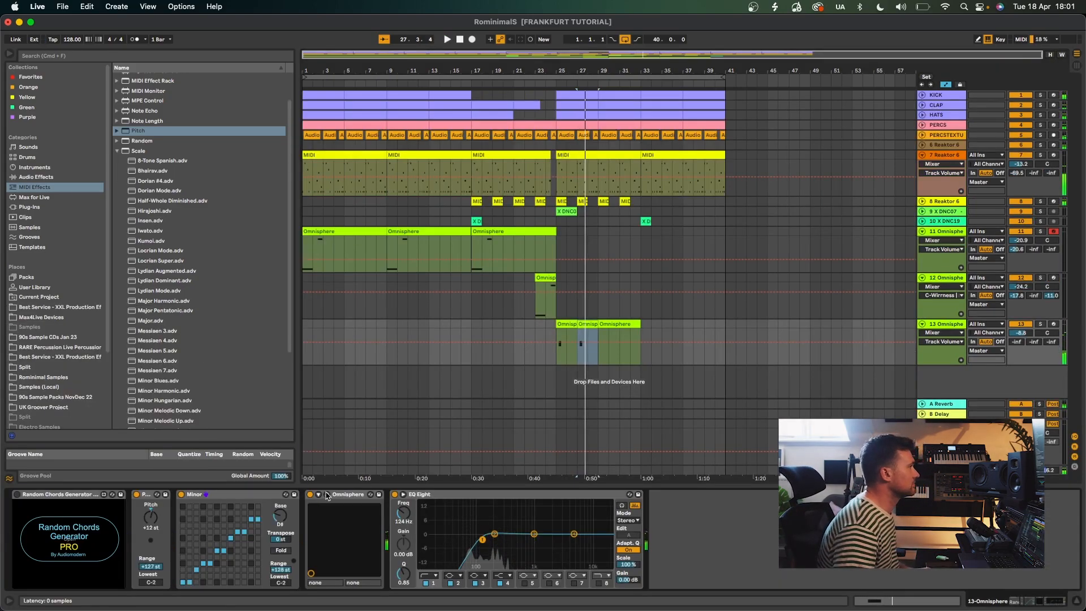
- Reopen Omnisphere, check the ARP and FX pages of Surveillance Society, and close the window
click(327, 496)
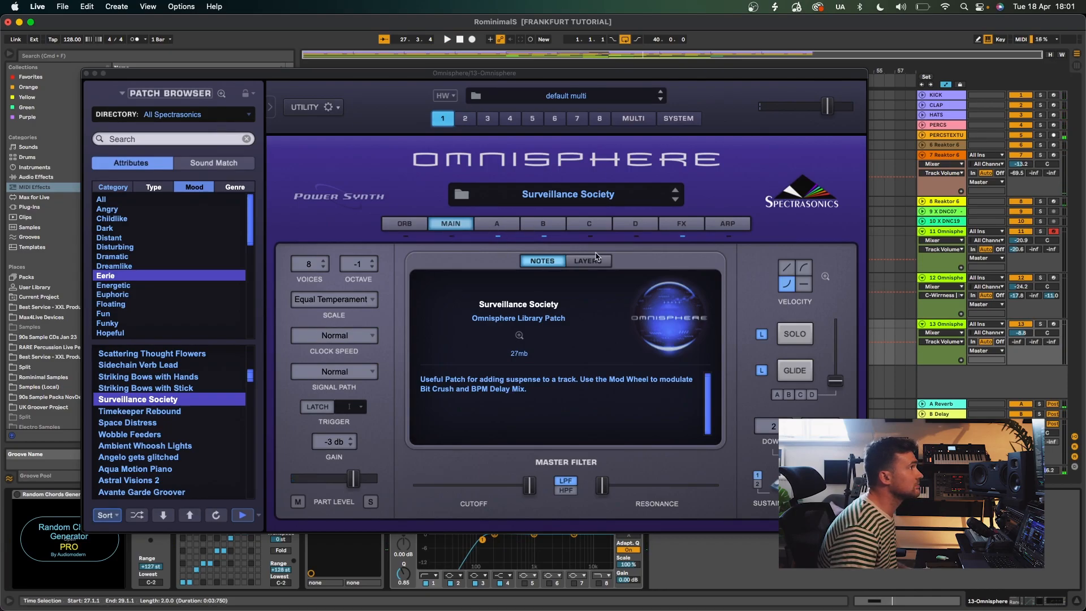
click(726, 225)
click(682, 225)
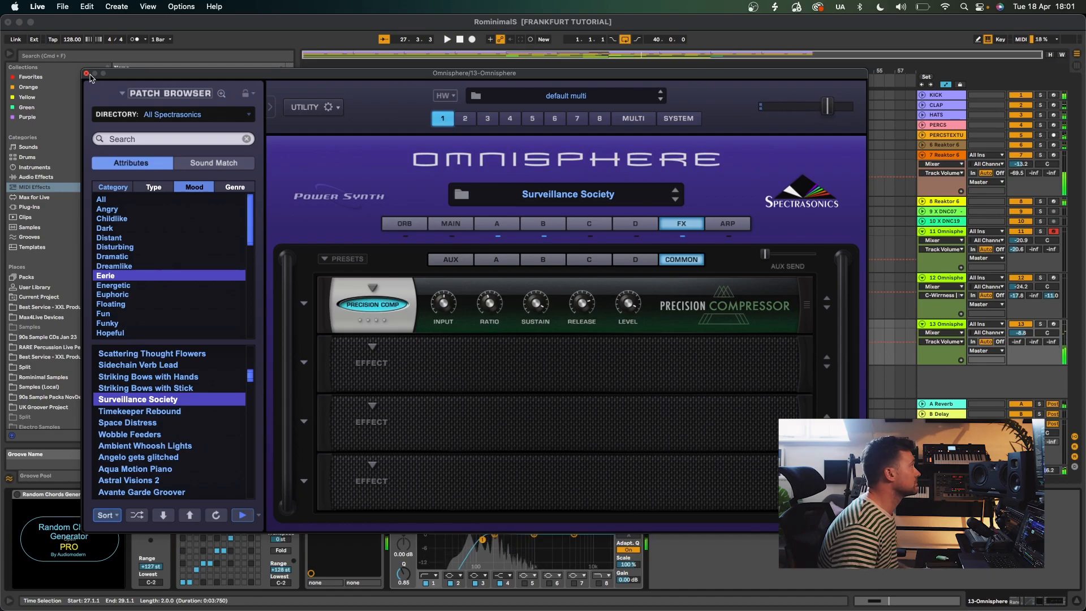
click(86, 73)
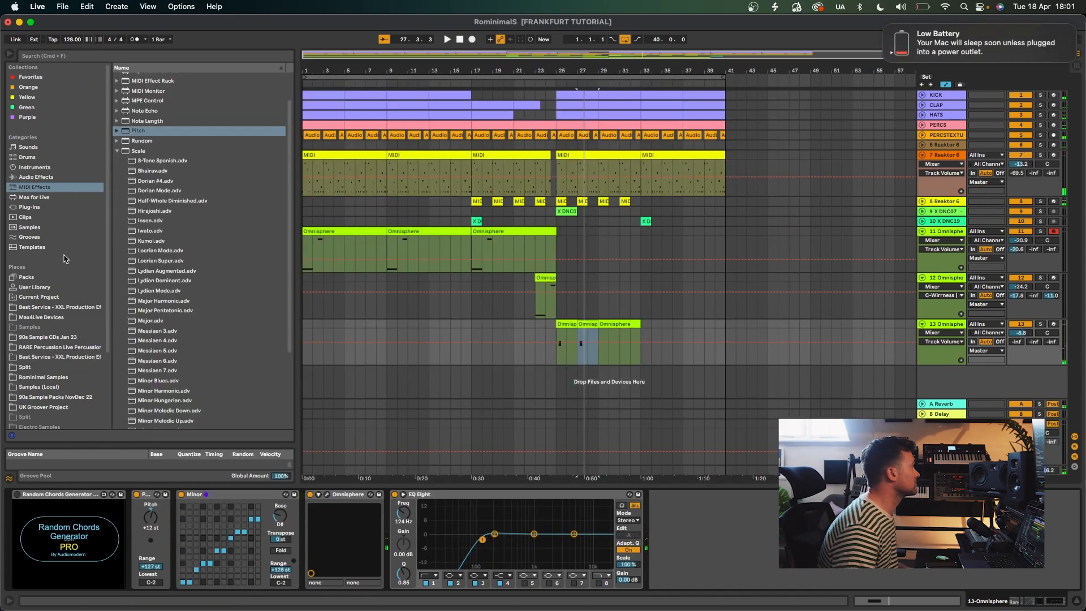
- Stop playback, add an Auto Filter after EQ Eight on the third Omnisphere track, and lower its cutoff with more resonance
click(35, 168)
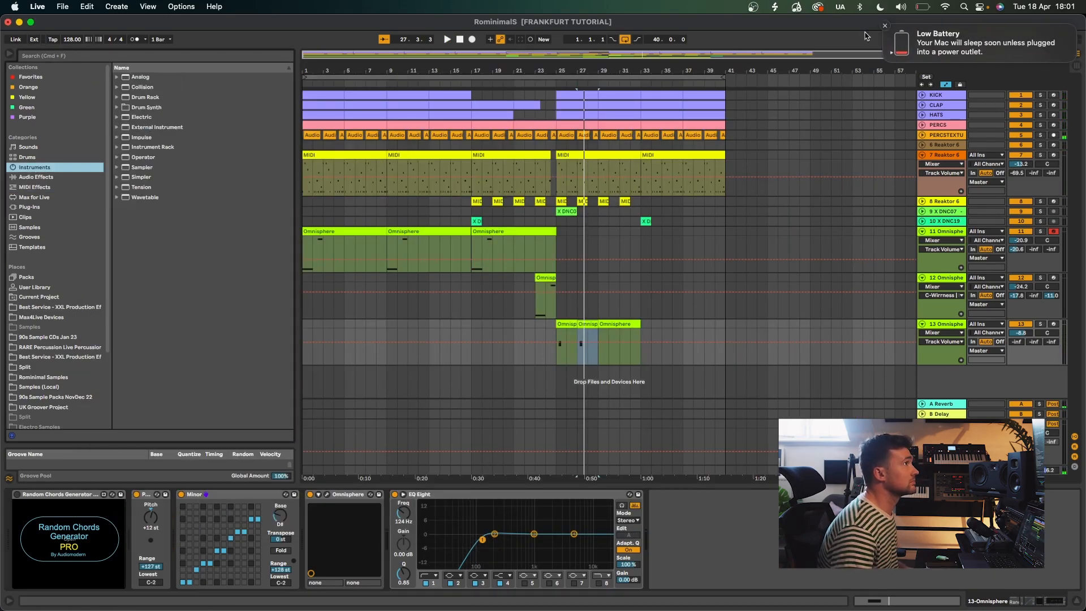
click(461, 39)
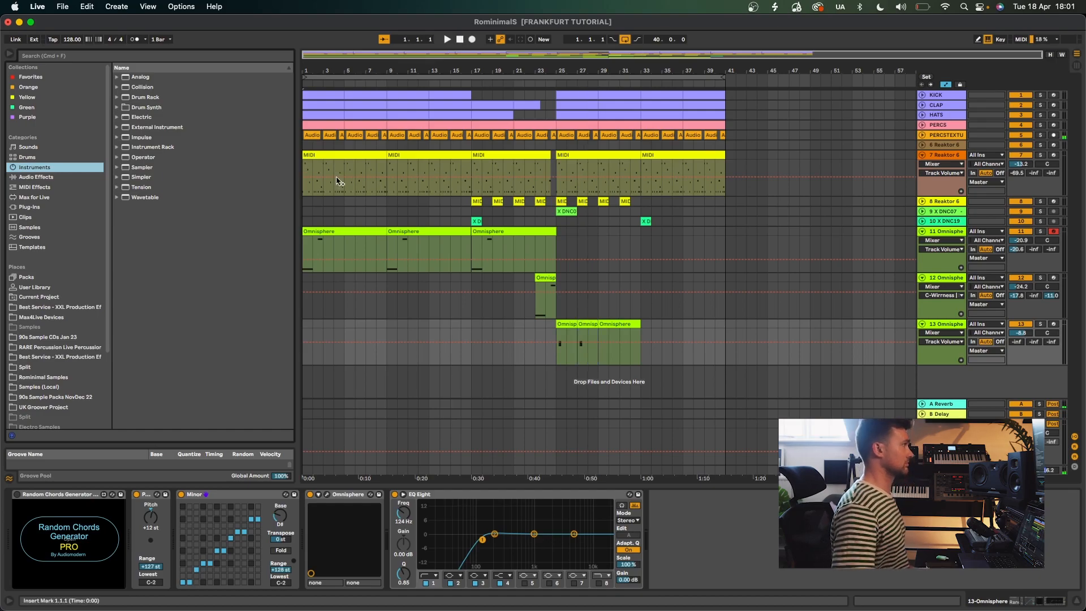
click(38, 178)
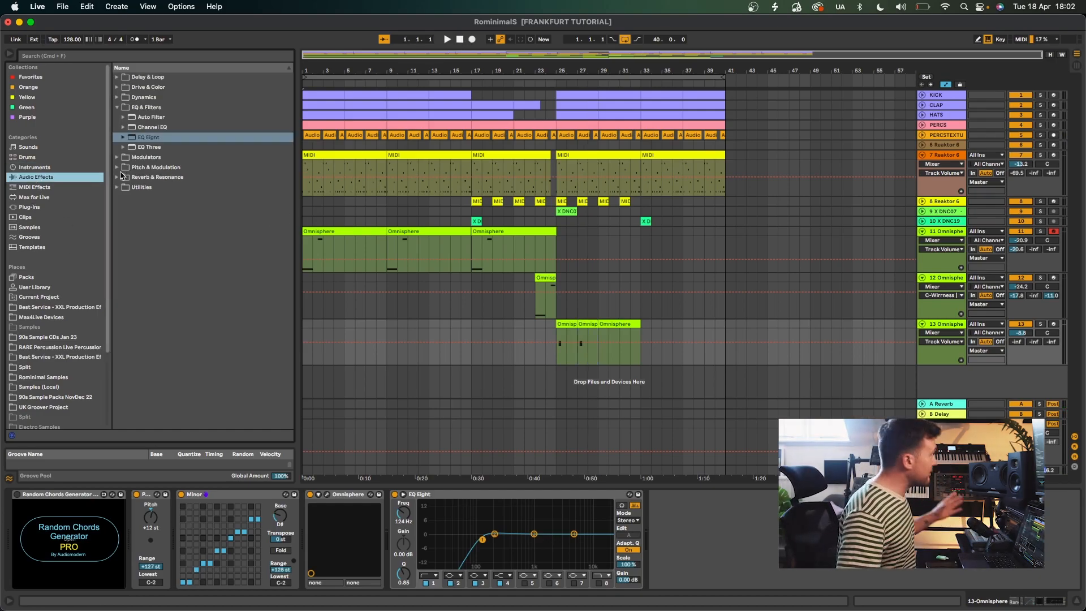
double_click(152, 116)
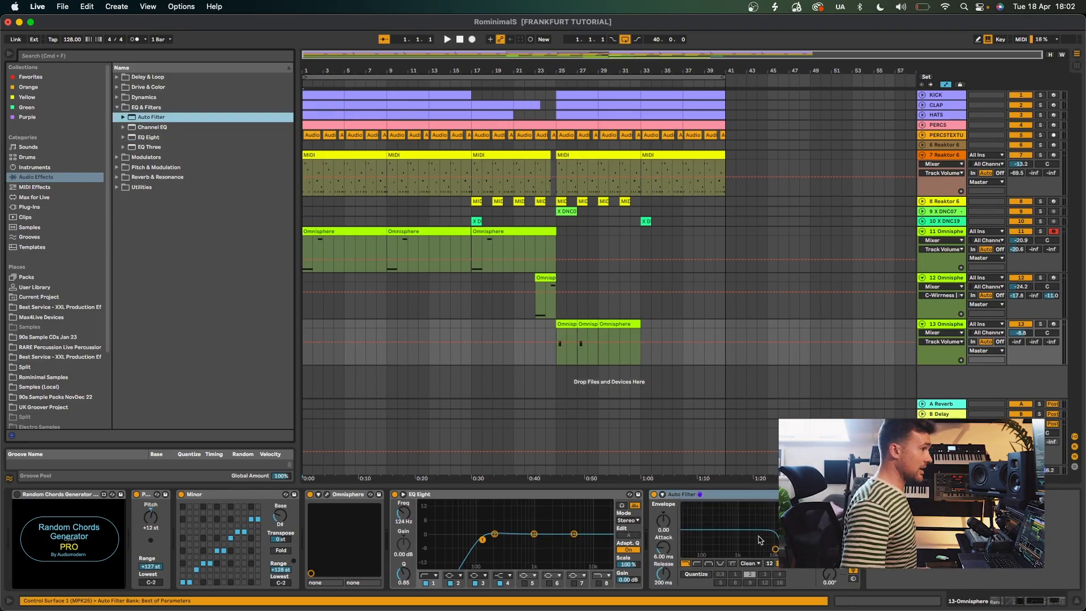
drag(756, 539, 743, 532)
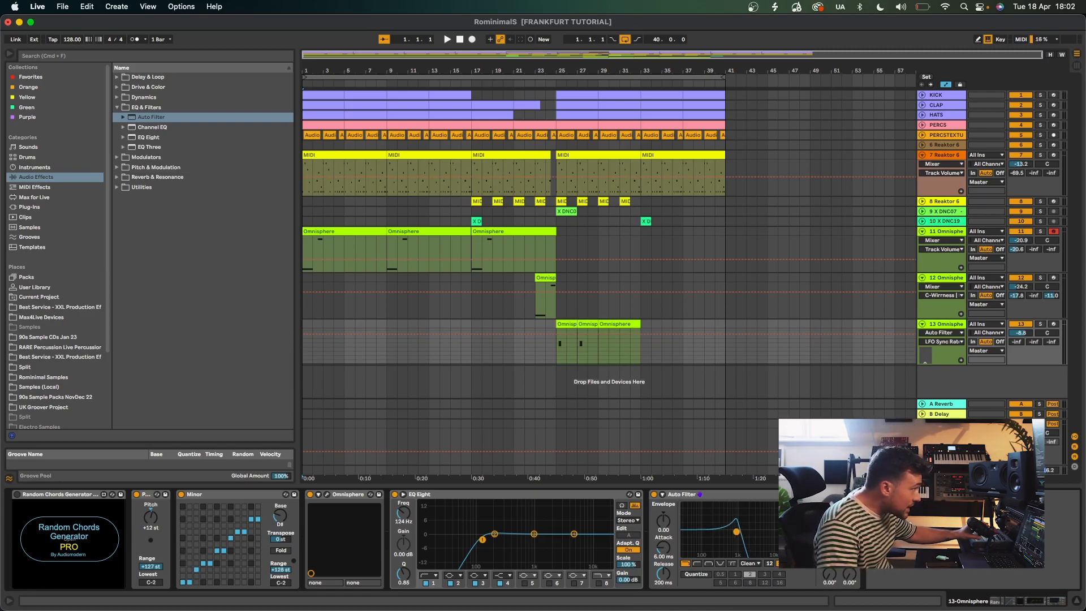
- Play from bar 25, lower the third Omnisphere track's volume to -12.2 dB, and select its first two-bar clip
click(558, 360)
key(space)
drag(1024, 334, 1025, 342)
double_click(567, 324)
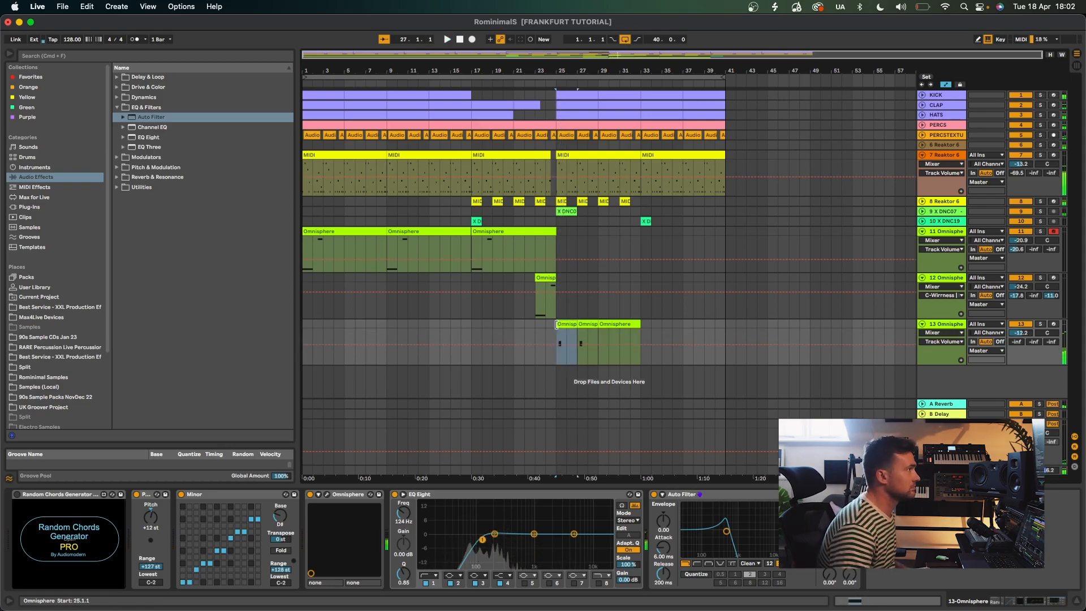
- Play from bar 25 and move the E2 note in the third Omnisphere track's first clip to 1.2.2, keeping its pitch
key(space)
click(316, 464)
drag(315, 451, 340, 447)
key(space)
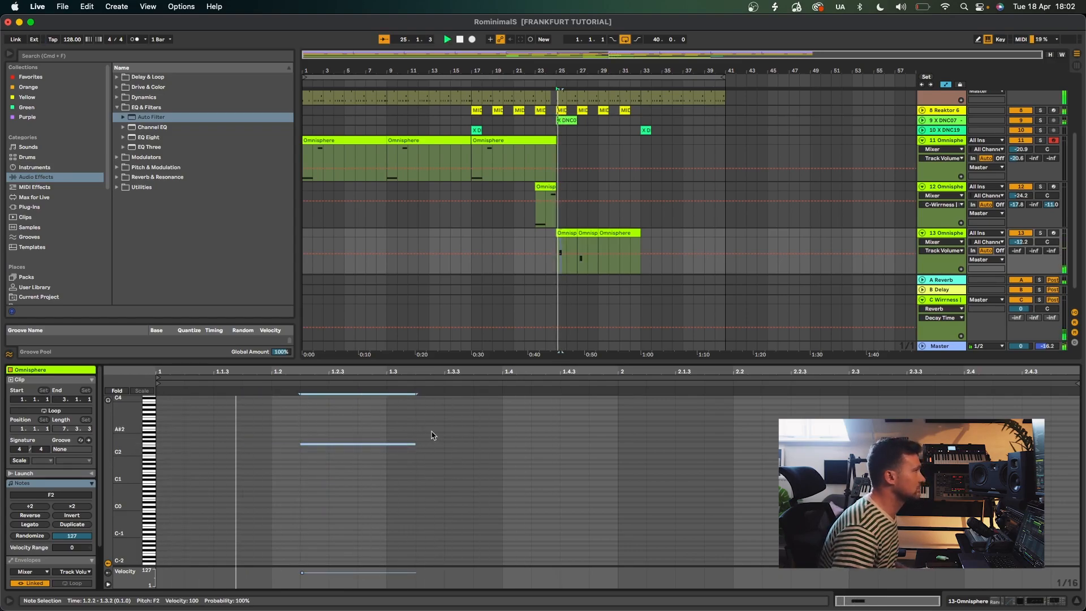
drag(394, 447, 393, 447)
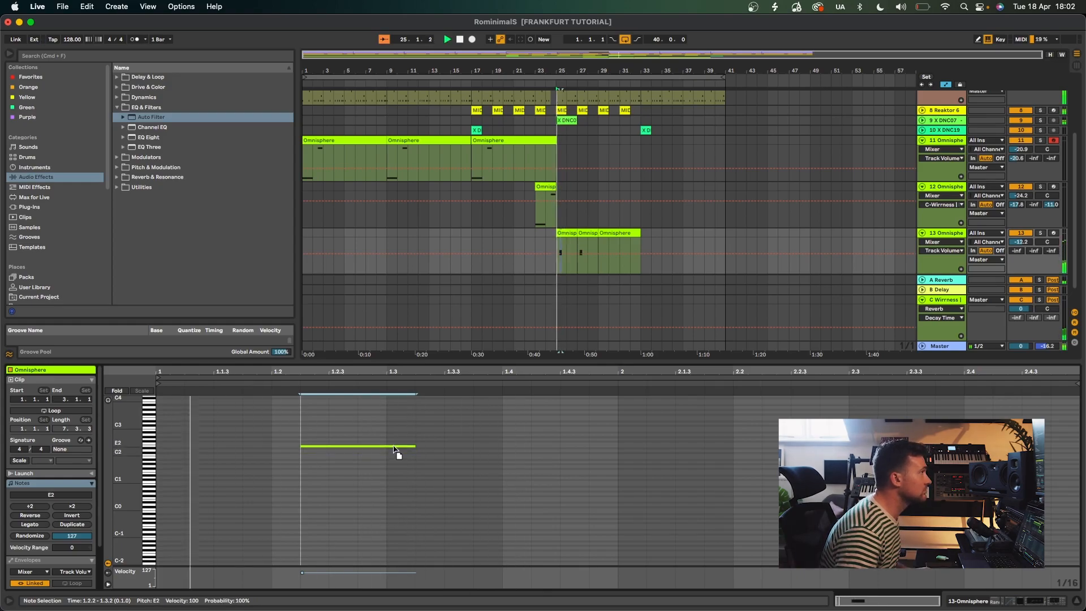
- Duplicate the edited Omnisphere clip and arrange the two copies as one-bar clips at bars 26 and 28
drag(576, 266, 557, 235)
key(Right)
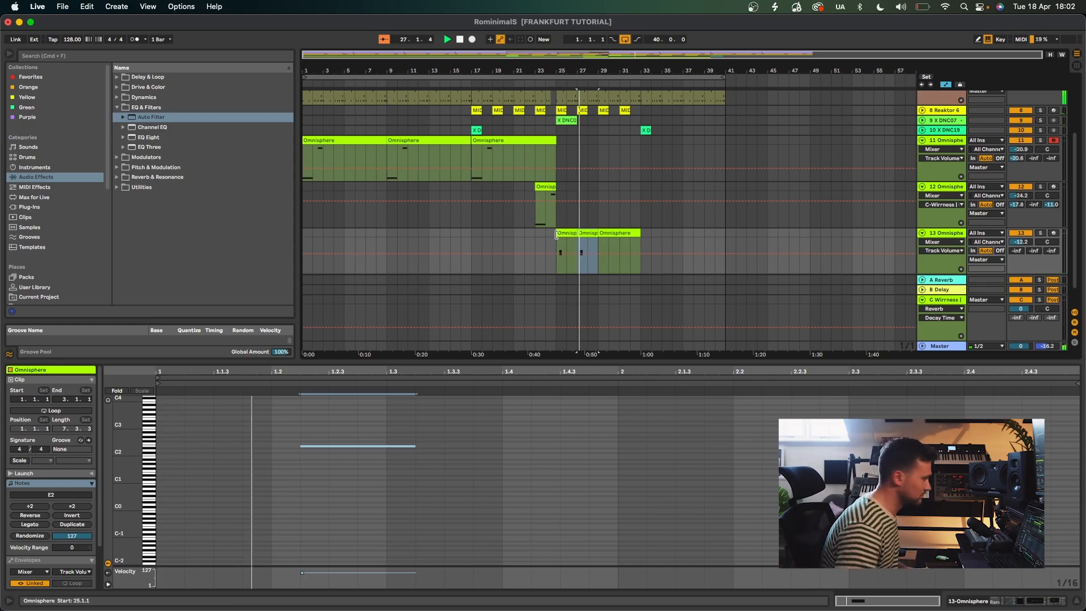
click(589, 233)
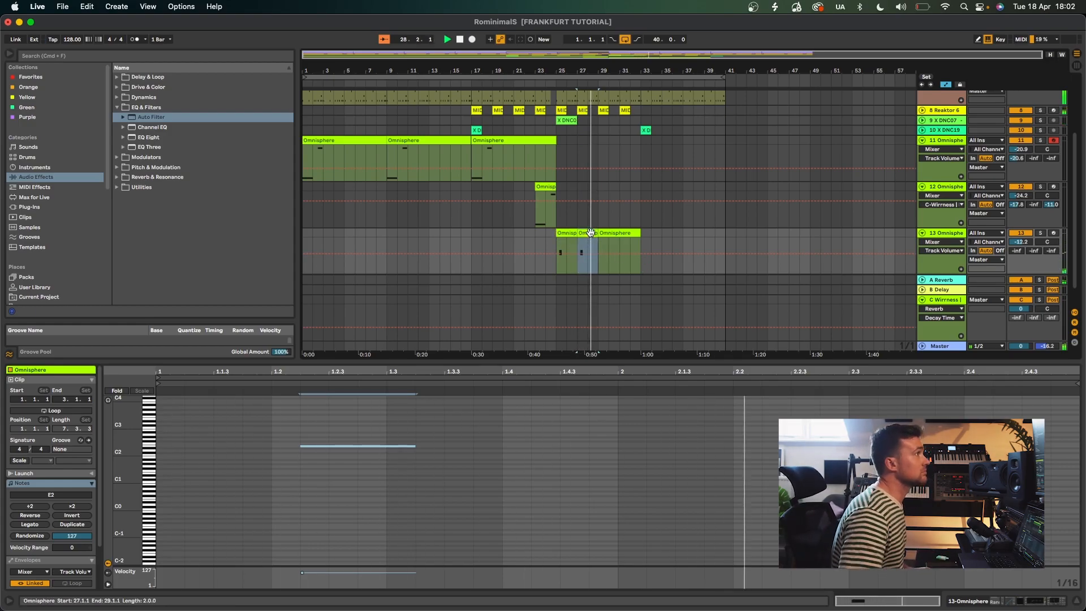
drag(594, 238, 615, 239)
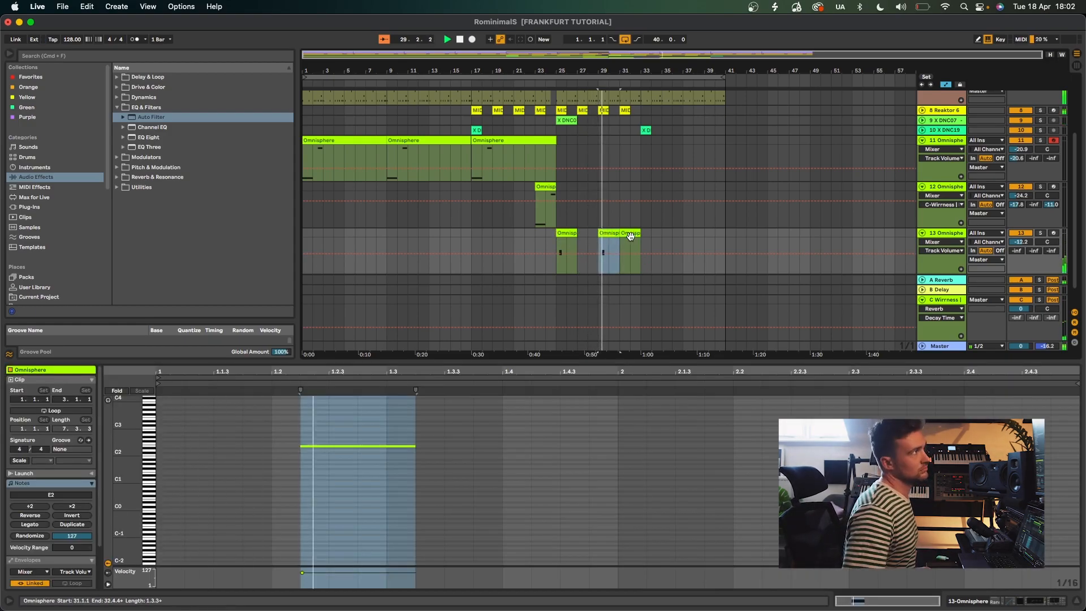
key(space)
drag(564, 235, 578, 235)
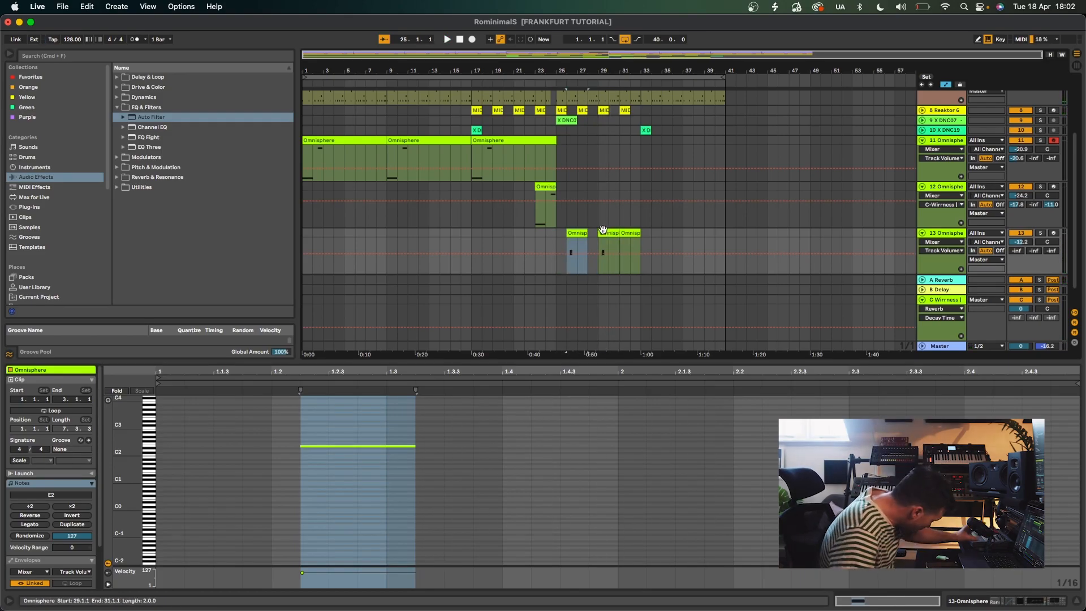
drag(616, 232, 581, 234)
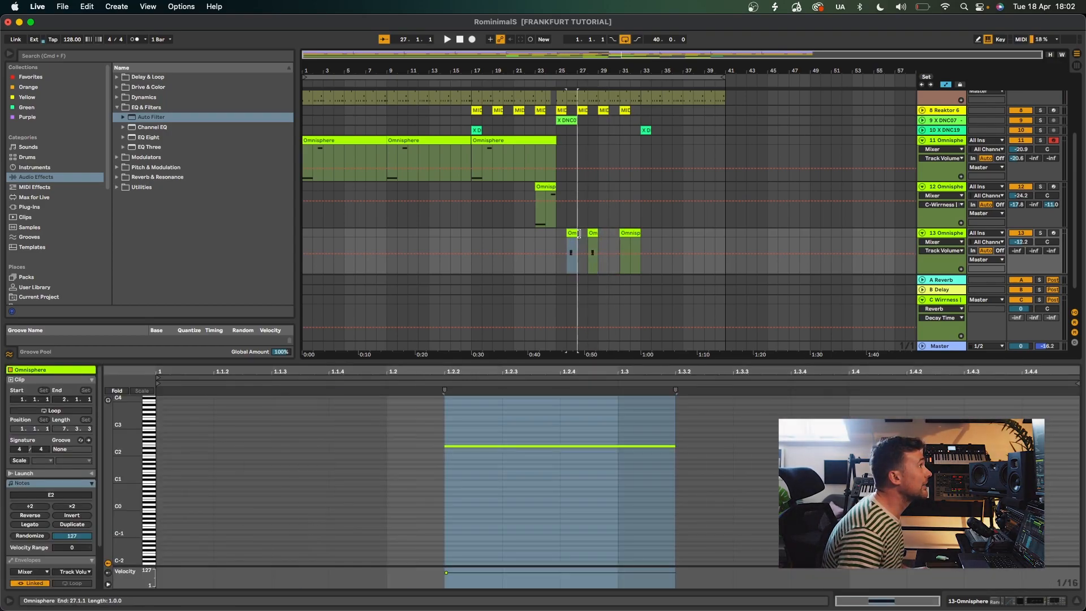
- Solo both Reaktor 6 MIDI tracks (7 and 8) and the third Omnisphere track, and play them from bar 25
click(562, 111)
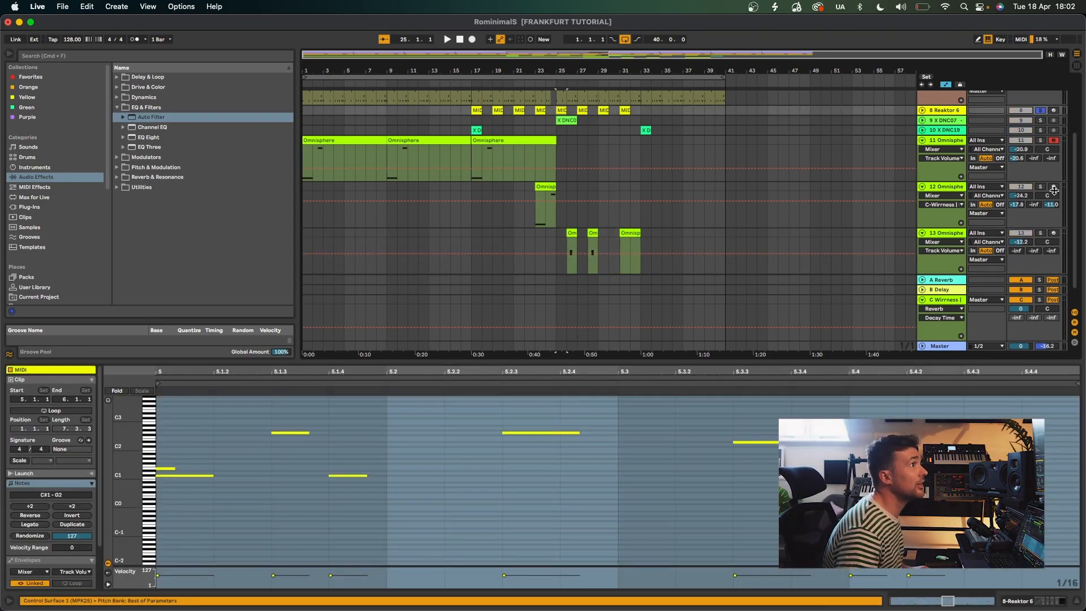
scroll(1040, 236, up, 3)
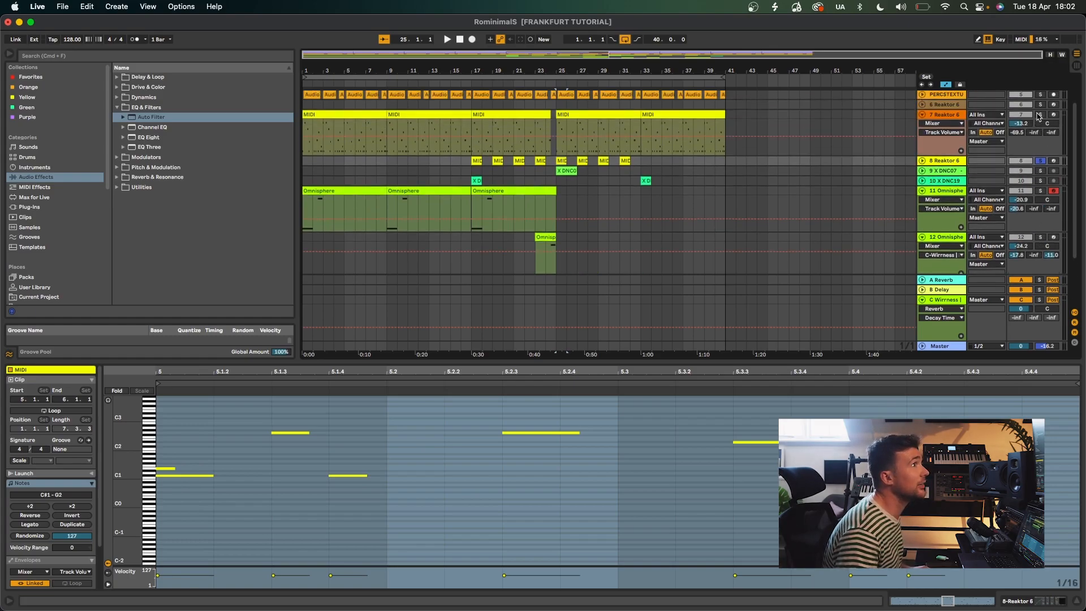
key(space)
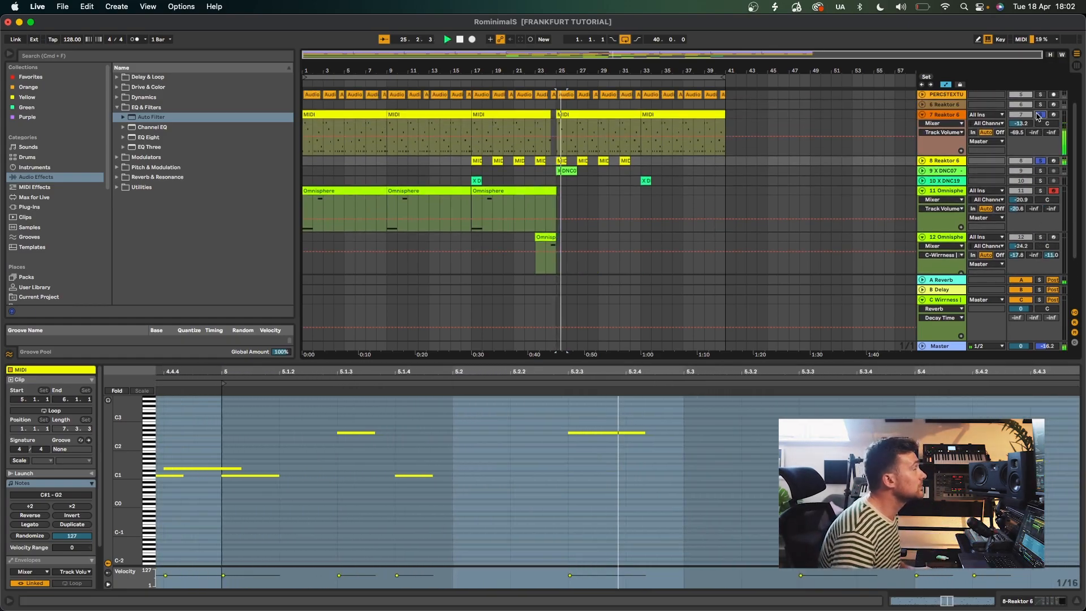
scroll(1038, 117, down, 4)
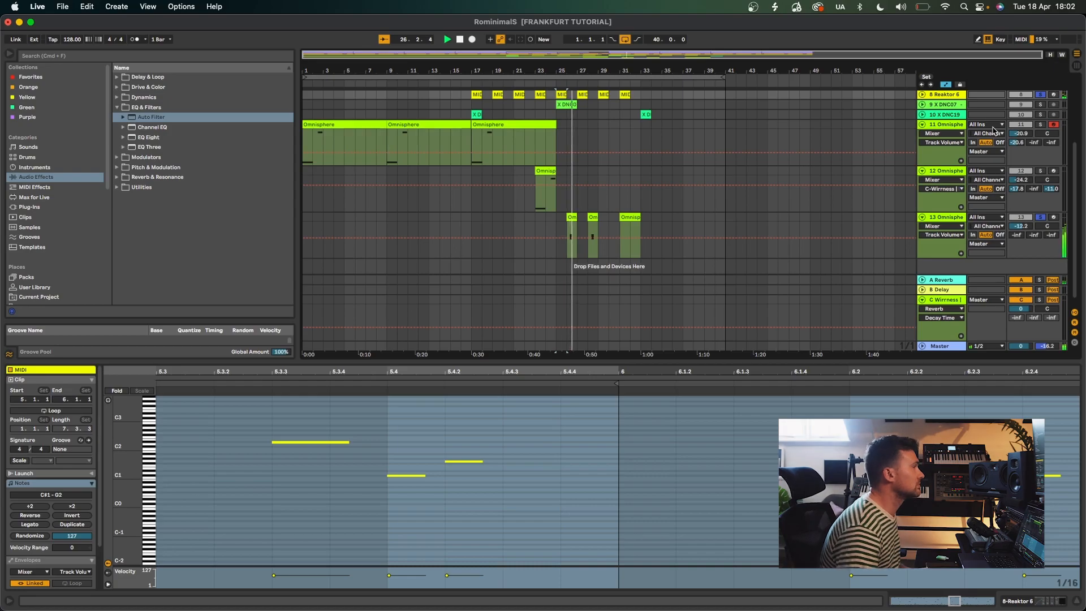
- Move the E2 note in the bar 26 Omnisphere clip to 1.1.3
drag(569, 71, 565, 208)
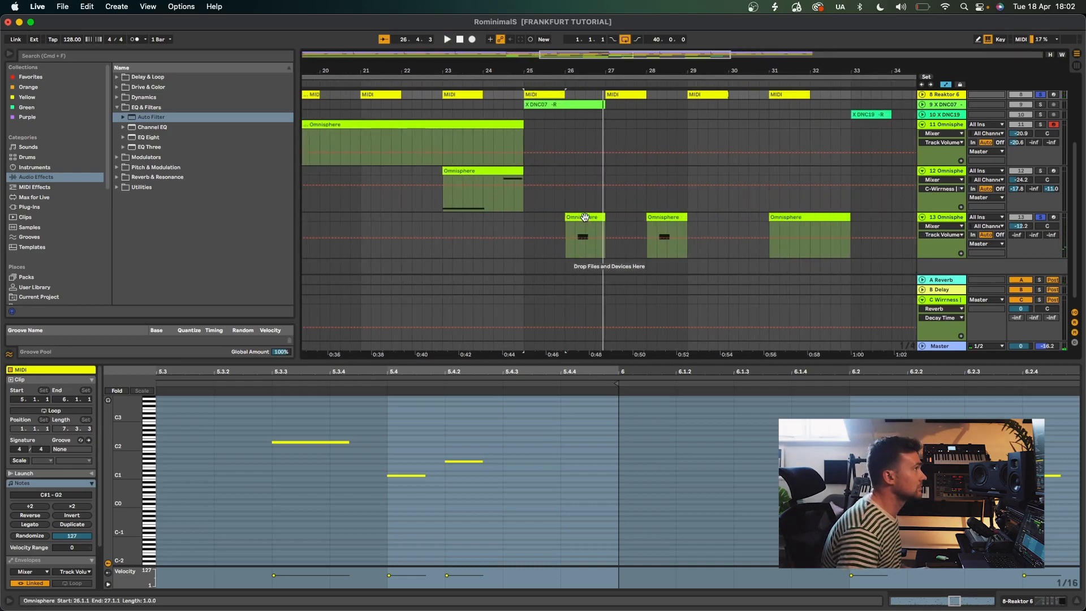
click(585, 217)
click(476, 447)
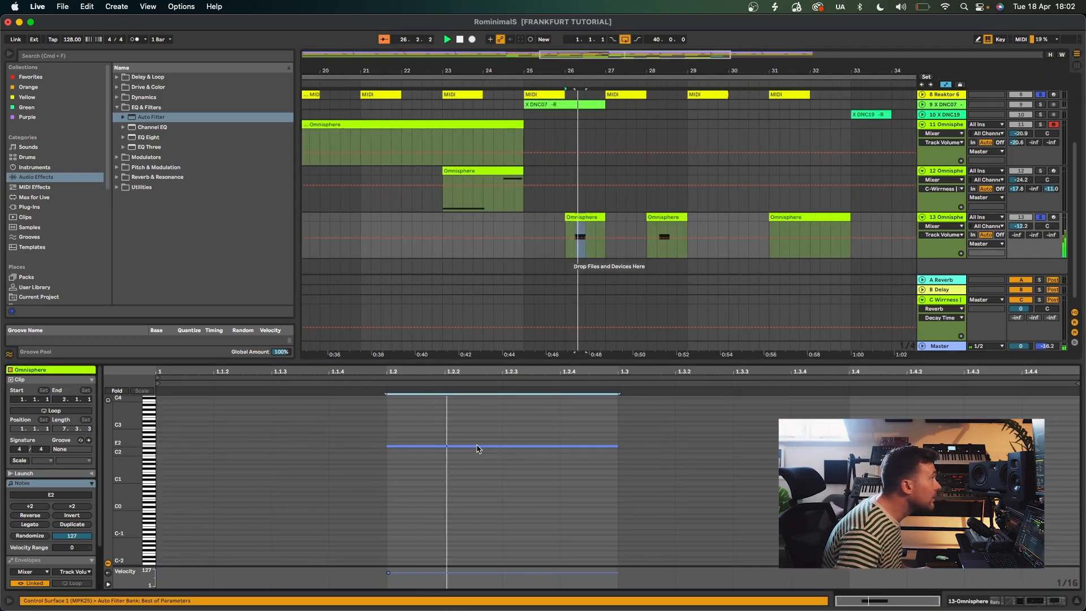
drag(477, 448, 360, 448)
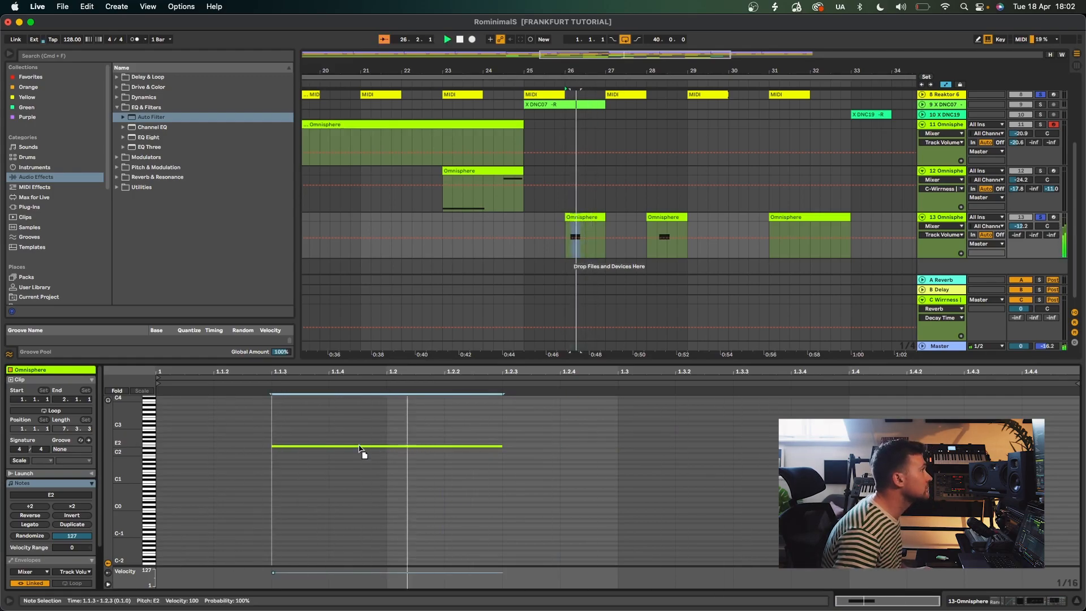
- Repeat the edited one-bar Omnisphere clip at bars 28, 30 and 32, and clear bar 31 on that track
double_click(675, 226)
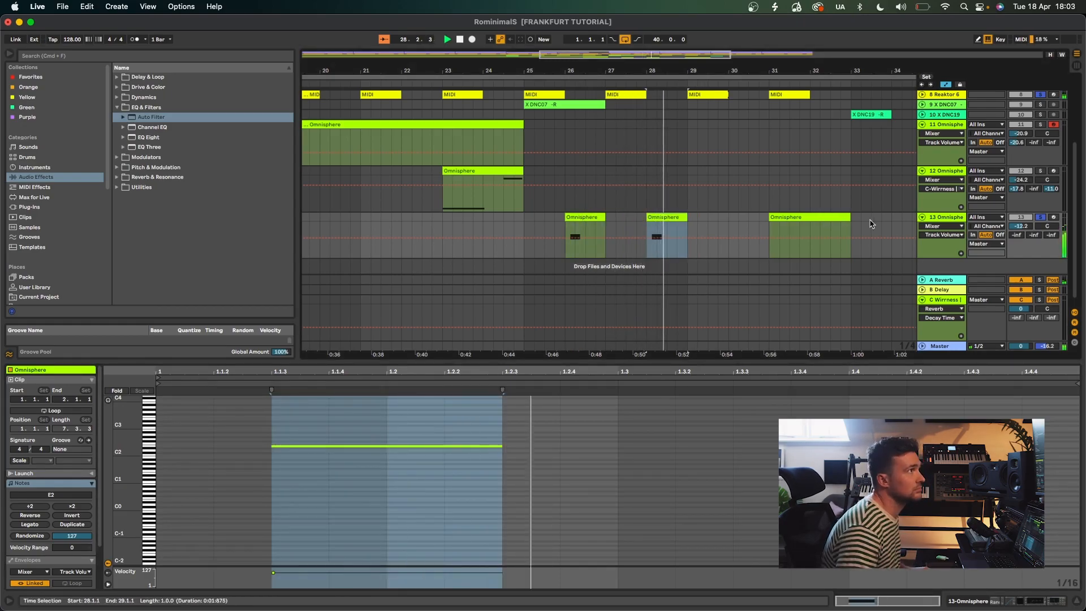
drag(674, 226, 795, 220)
key(Delete)
key(space)
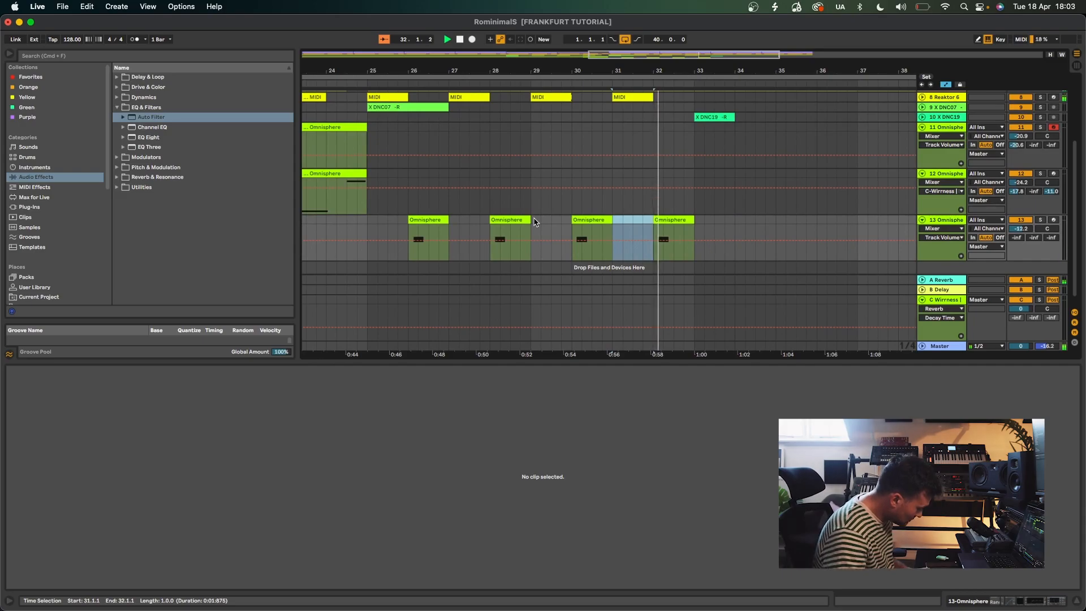
- Cut the first half of bar 26 out of the Reaktor 6 MIDI clip on track 7 and play from bar 25
key(space)
scroll(444, 255, up, 2)
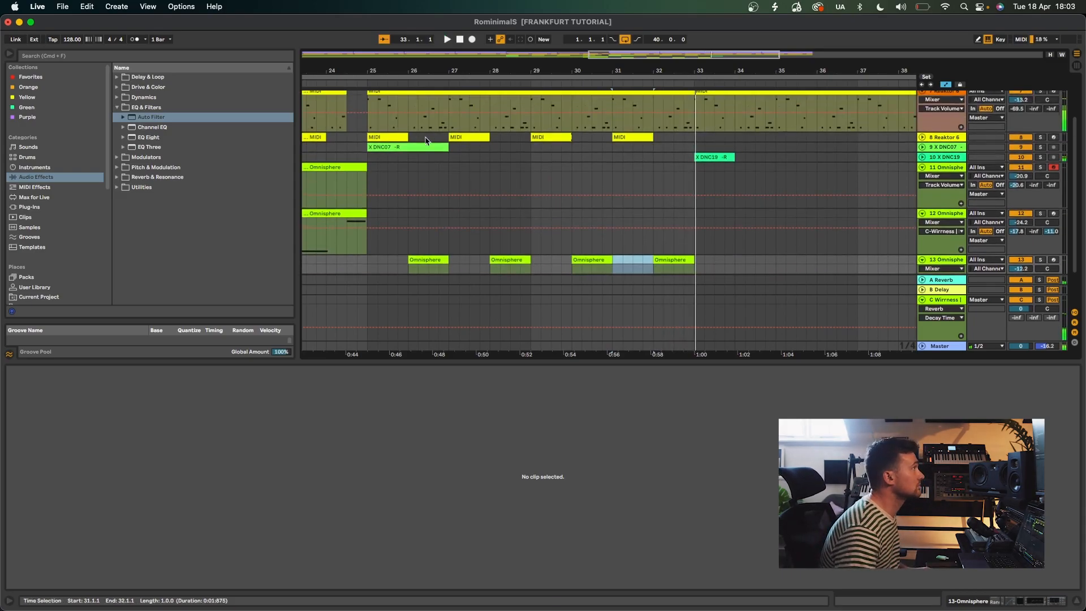
click(428, 128)
scroll(429, 165, down, 1)
scroll(429, 166, up, 1)
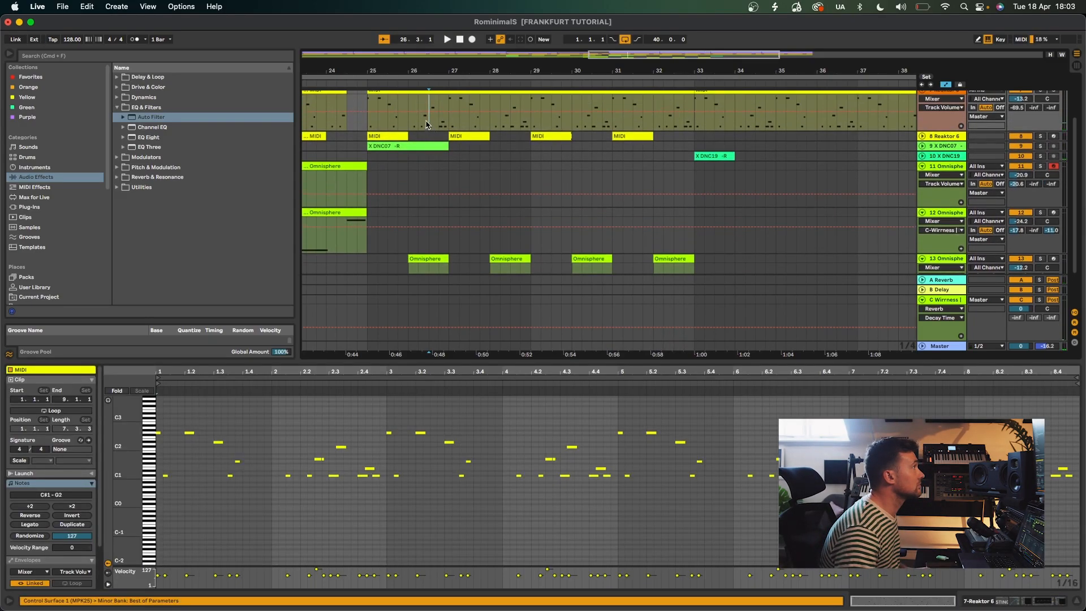
drag(428, 127, 406, 97)
key(Delete)
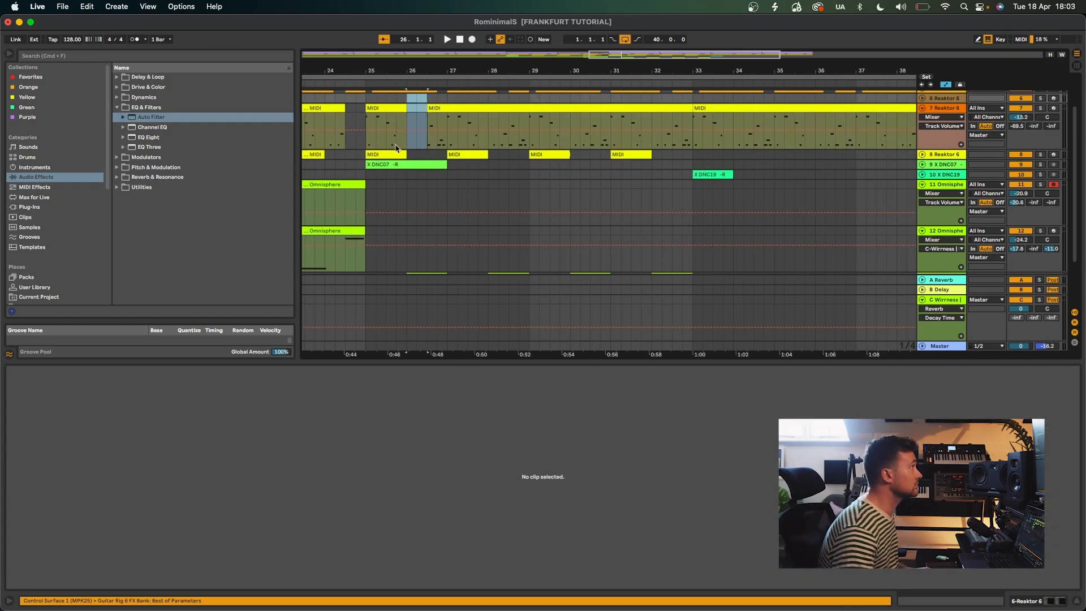
click(369, 117)
key(space)
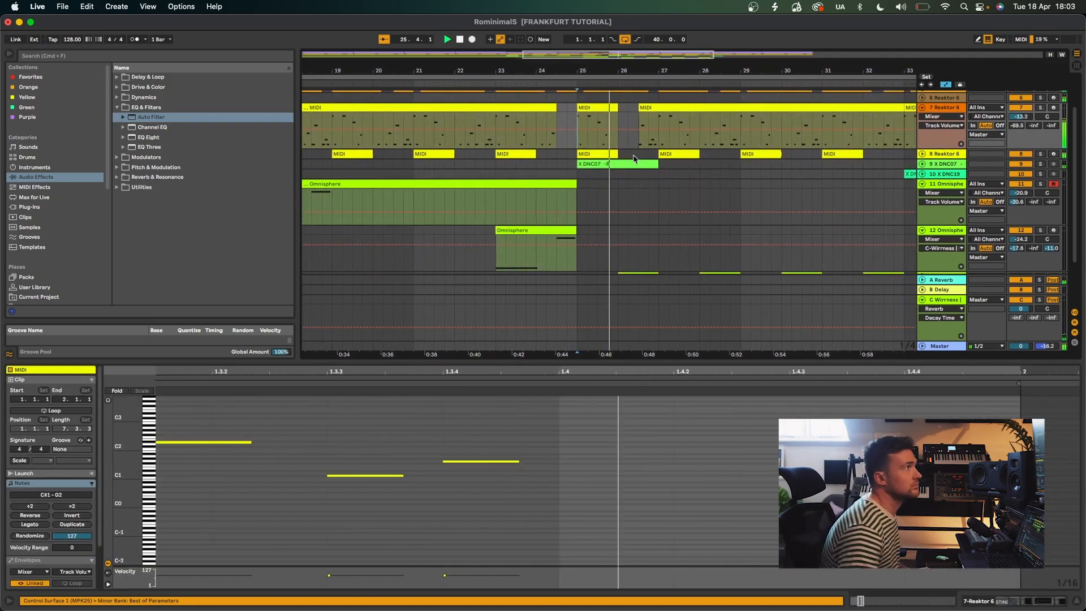
- Move the E2 note in the bar 26 Omnisphere clip to the clip's start at 1.1.1
scroll(633, 156, down, 3)
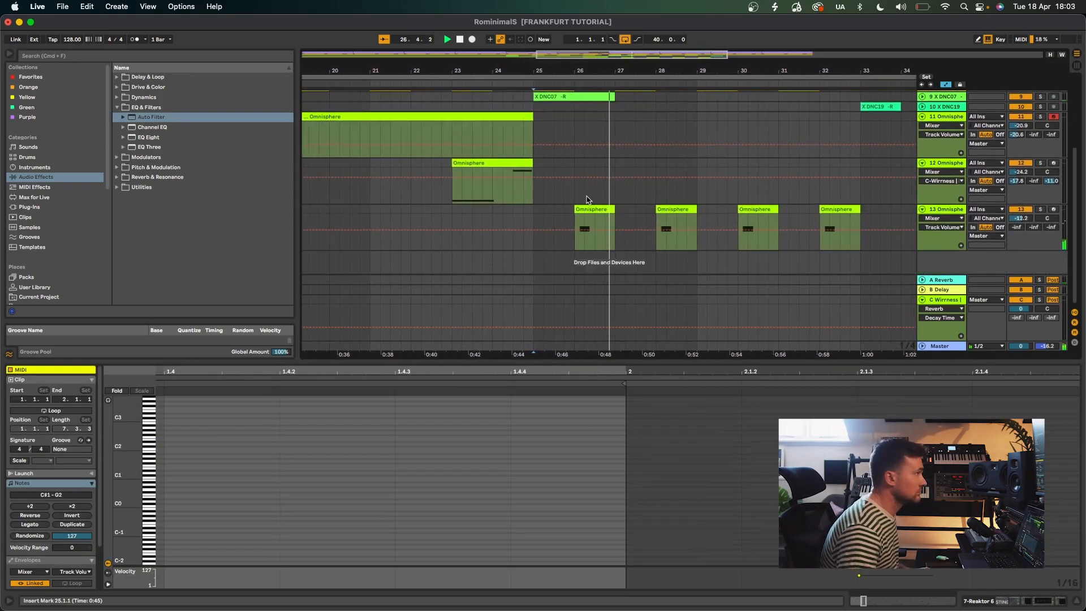
double_click(575, 210)
key(space)
click(362, 460)
drag(334, 450, 234, 448)
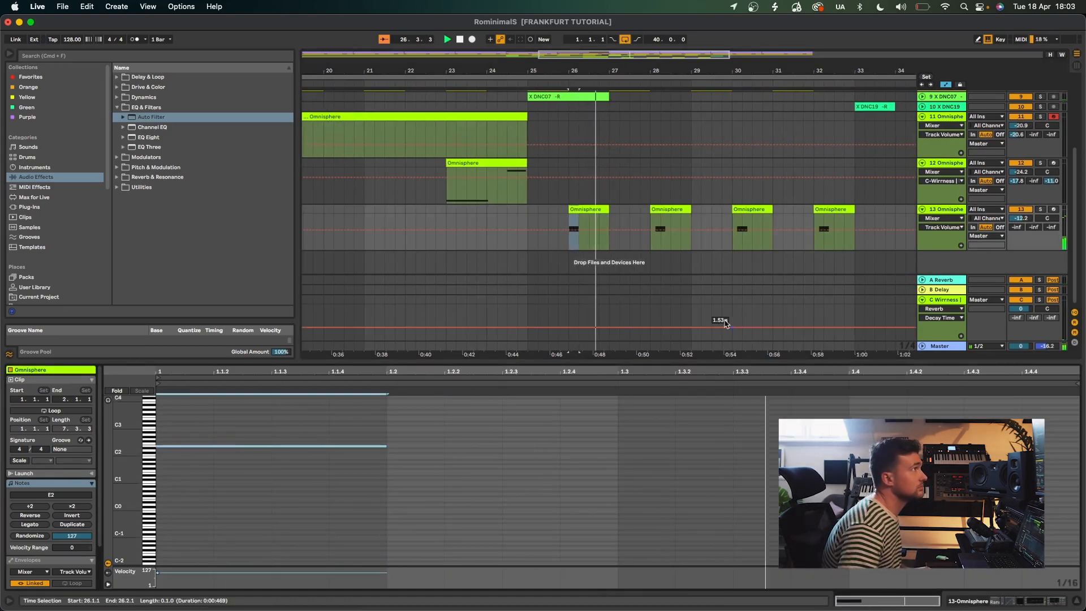
- Lower the bar 26 Omnisphere clip's note to A#1
scroll(683, 266, up, 2)
scroll(684, 268, down, 2)
click(292, 446)
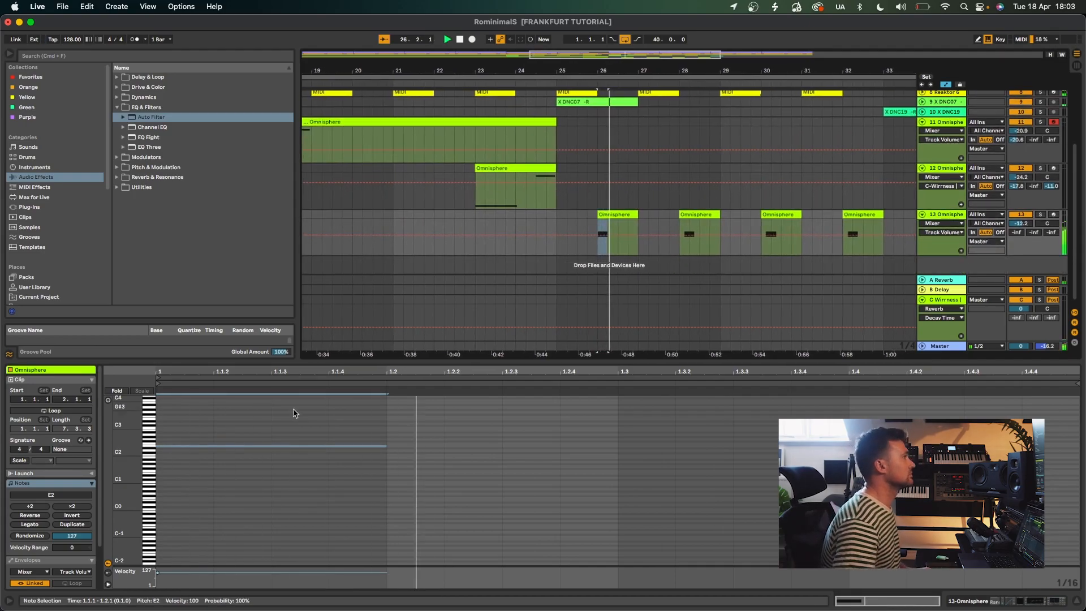
drag(291, 455, 295, 460)
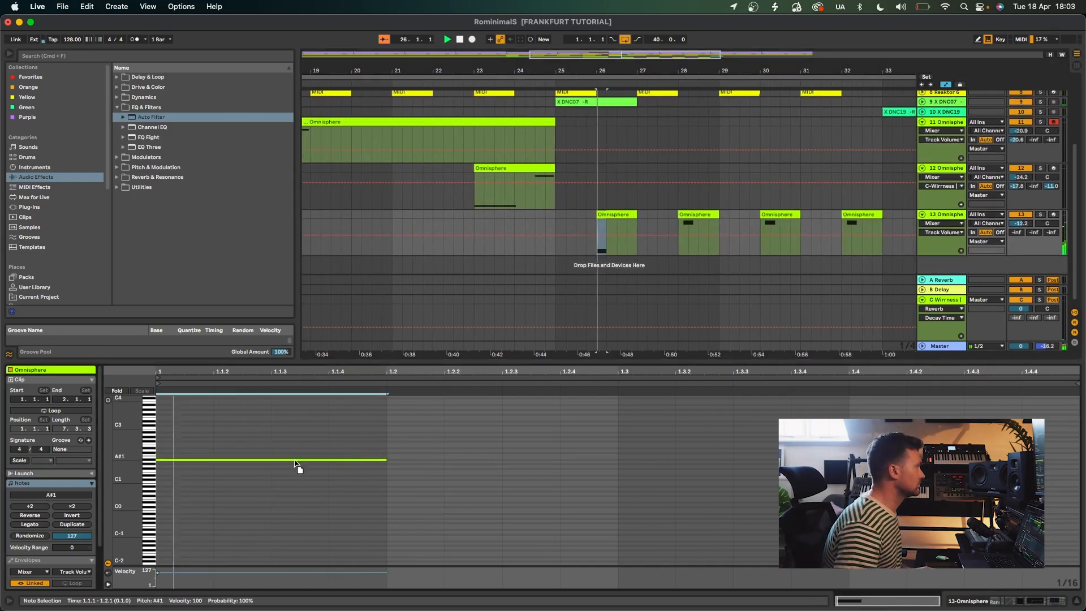
click(575, 279)
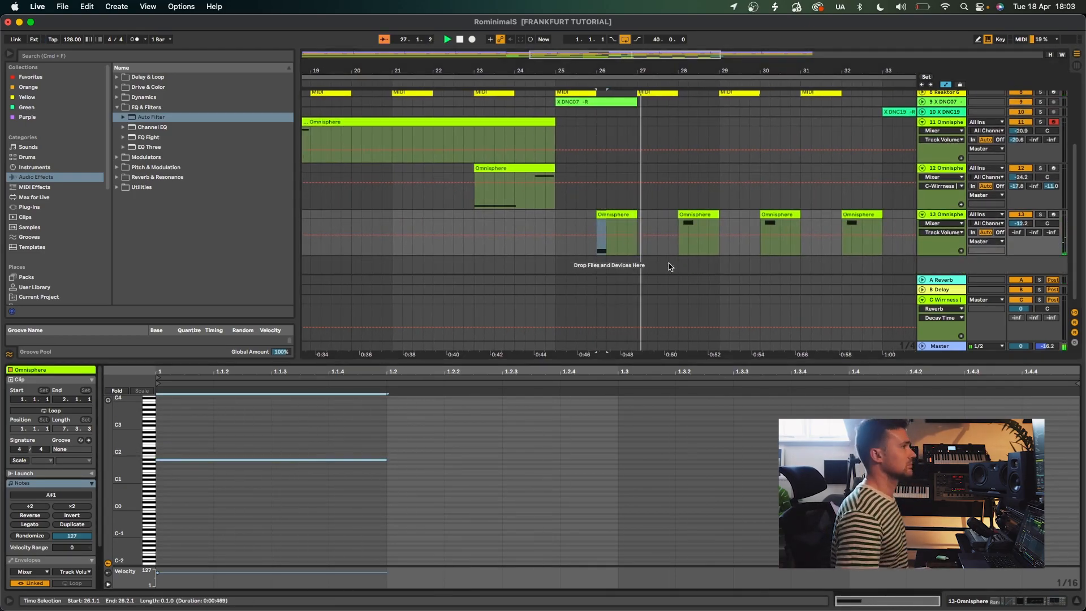
- Delete the Omnisphere clip at bar 28 and duplicate that track's bars 25 to 29 directly after
click(679, 360)
click(701, 324)
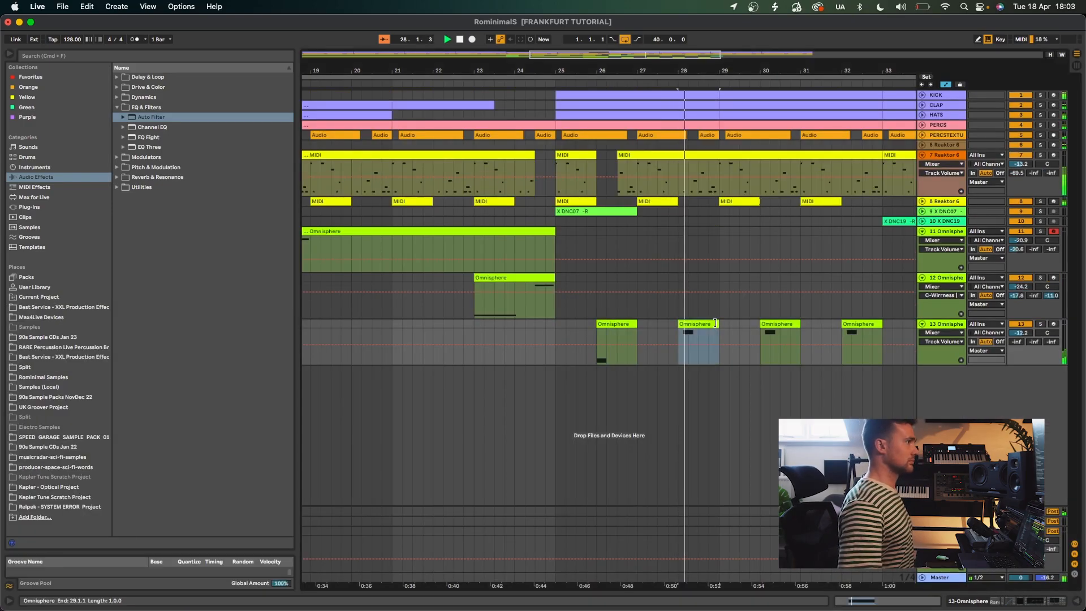
key(Delete)
drag(721, 333, 556, 325)
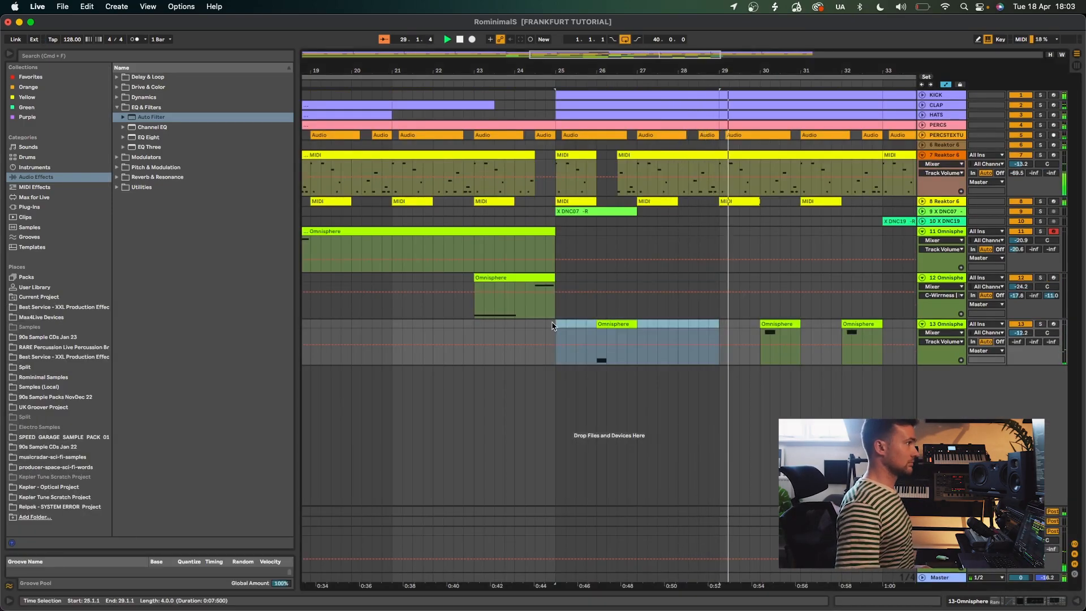
key(super+d)
- Cut the first three beats of bar 30 from track 7's MIDI clip and delete the Omnisphere clip at bar 32
drag(788, 189, 761, 155)
key(Delete)
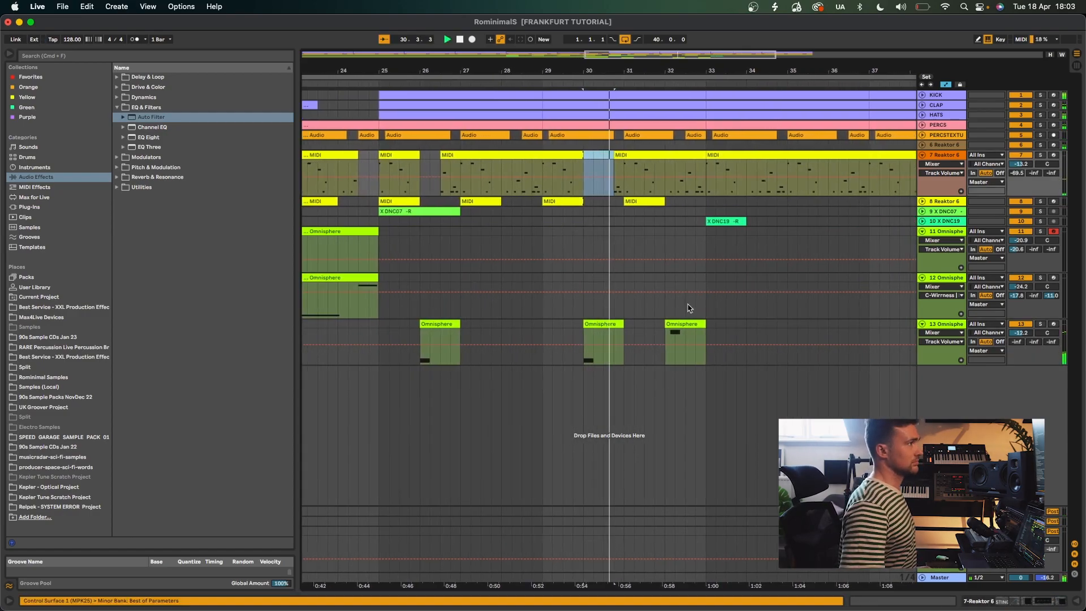
click(670, 325)
drag(659, 72, 658, 23)
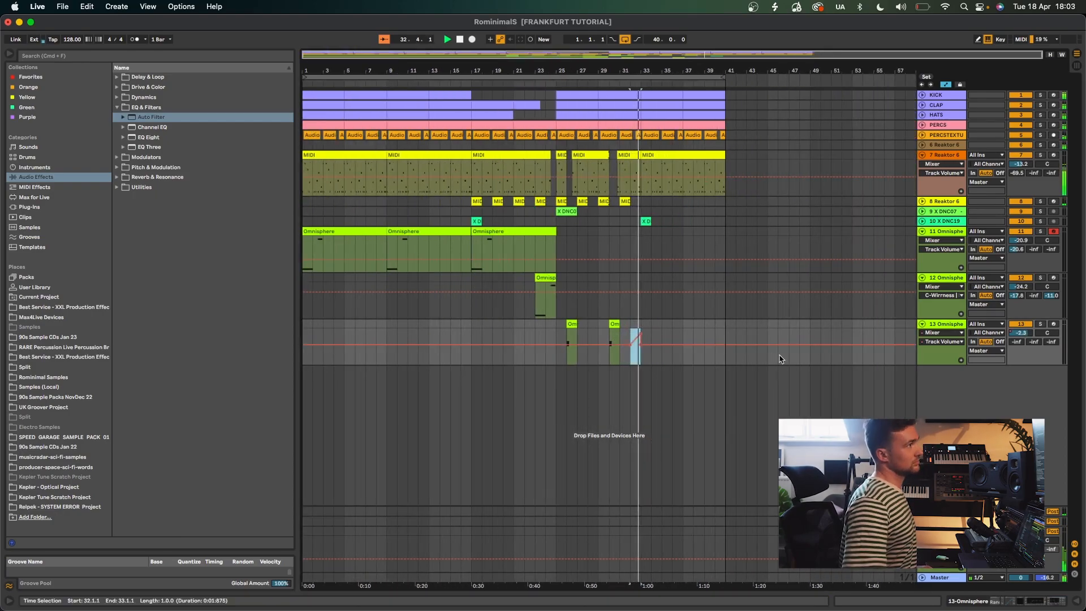
key(super+v)
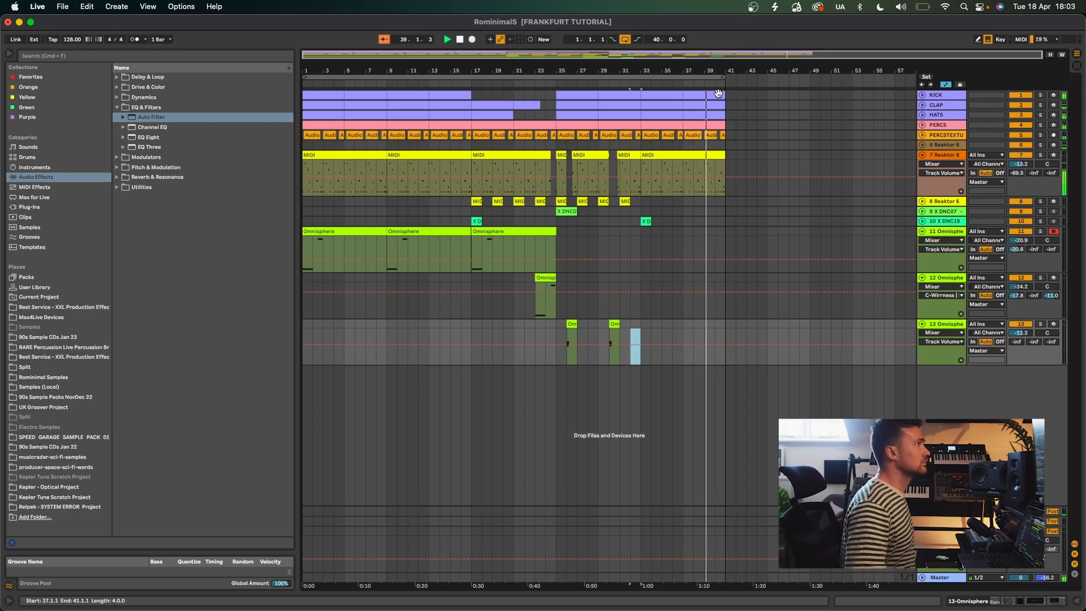
- Shorten the final kick section to end at bar 39 and stop playback
click(702, 95)
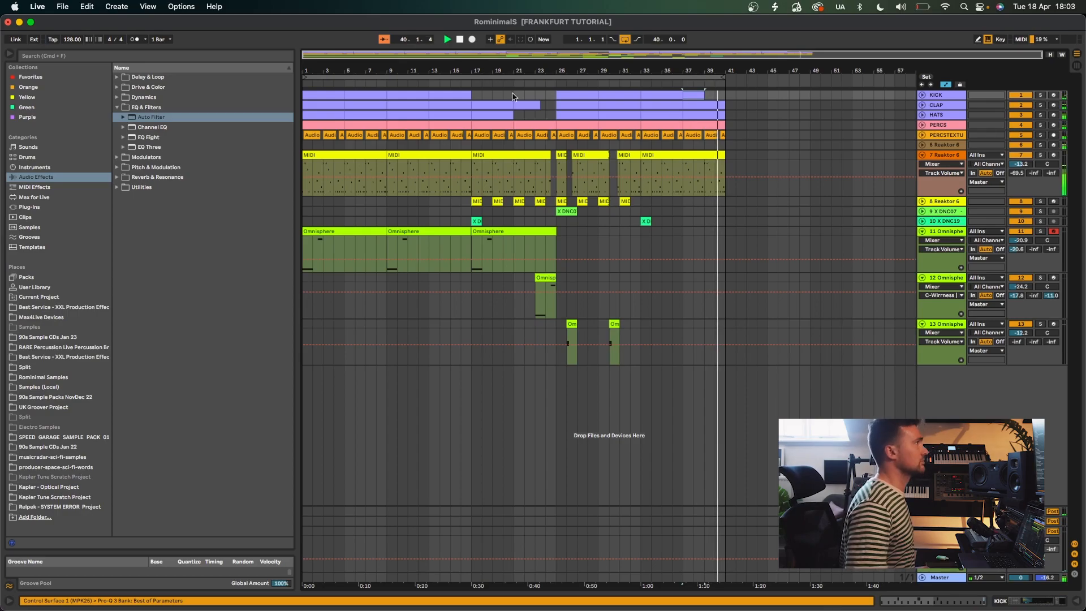
click(459, 39)
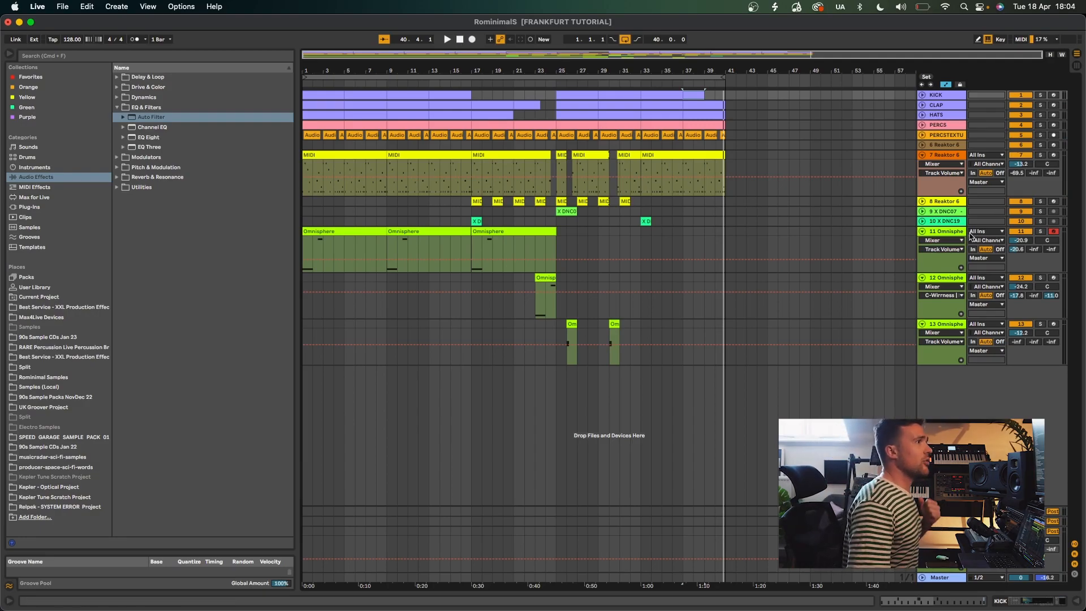
- Fold the Reaktor 6 track 7 and all three Omnisphere tracks in the arrangement
click(922, 232)
click(922, 154)
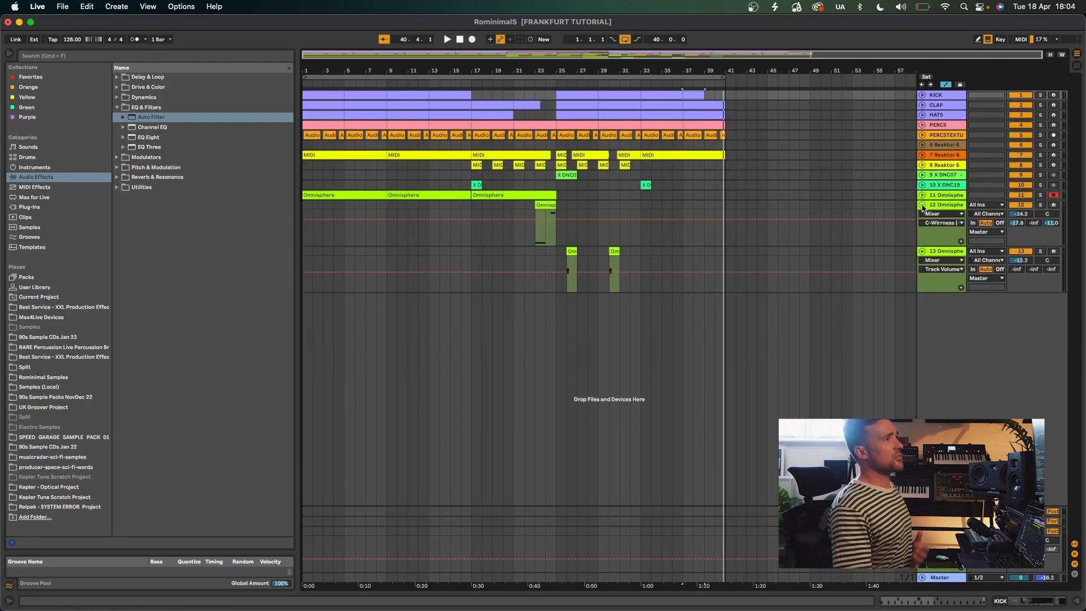
click(922, 205)
click(922, 215)
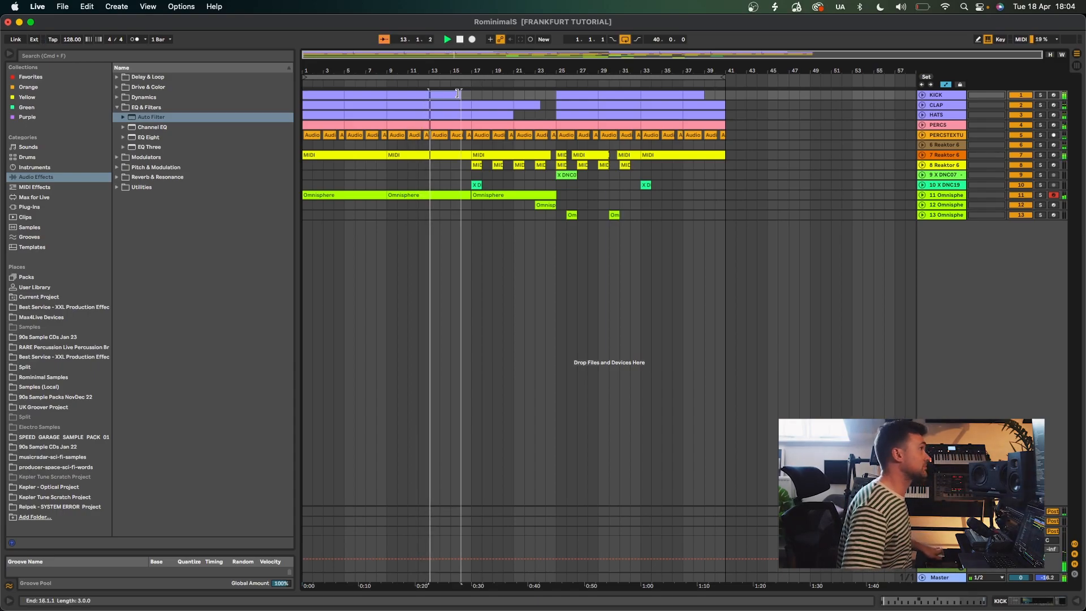
- Shorten the first kick section to end at bar 16 and turn off the arrangement loop
drag(466, 94, 461, 94)
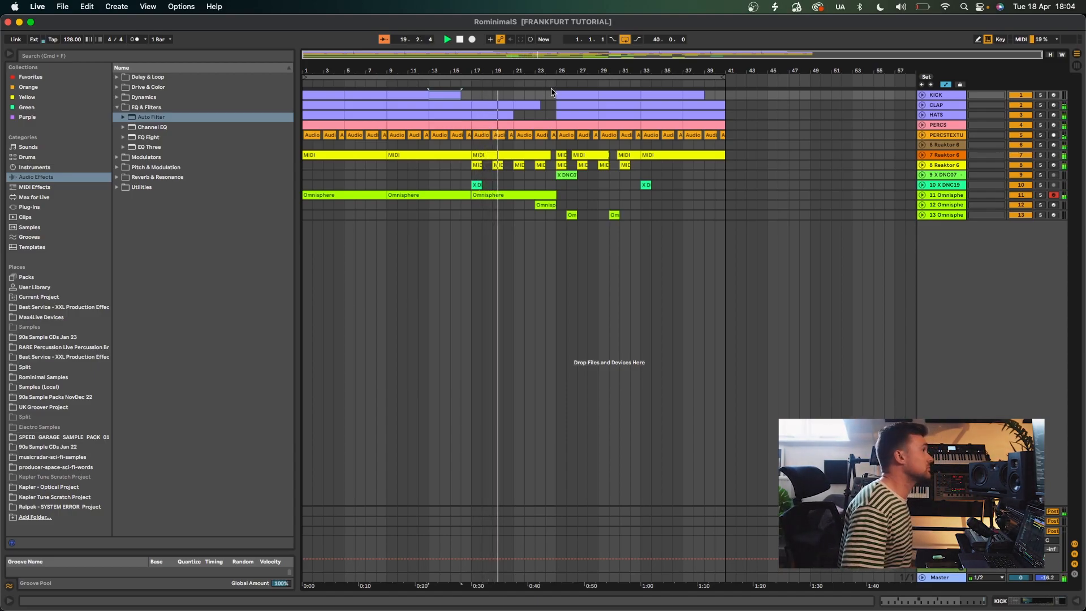
click(568, 104)
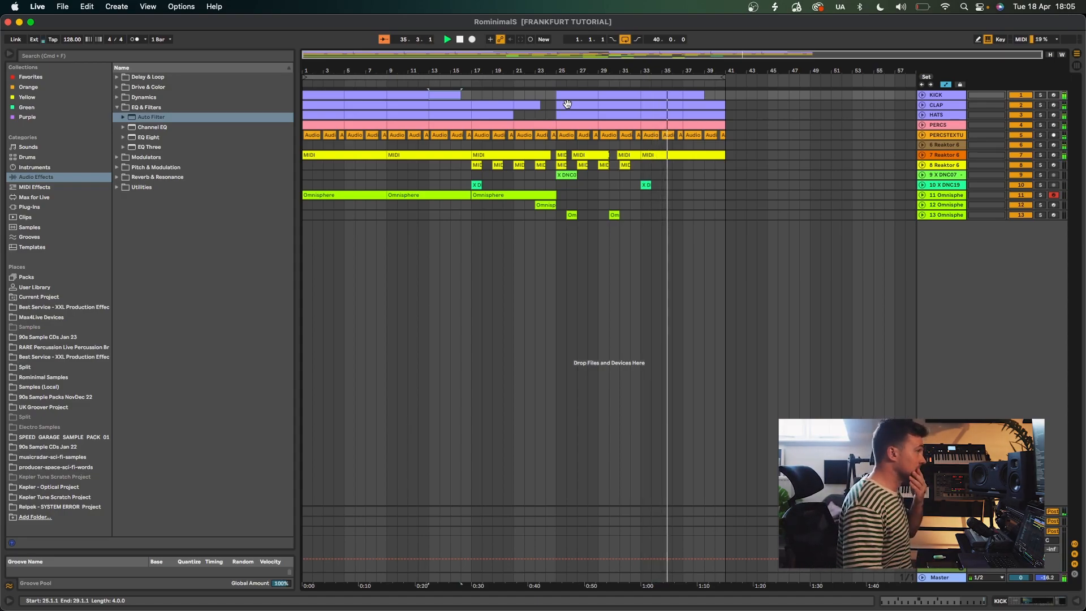
key(super+l)
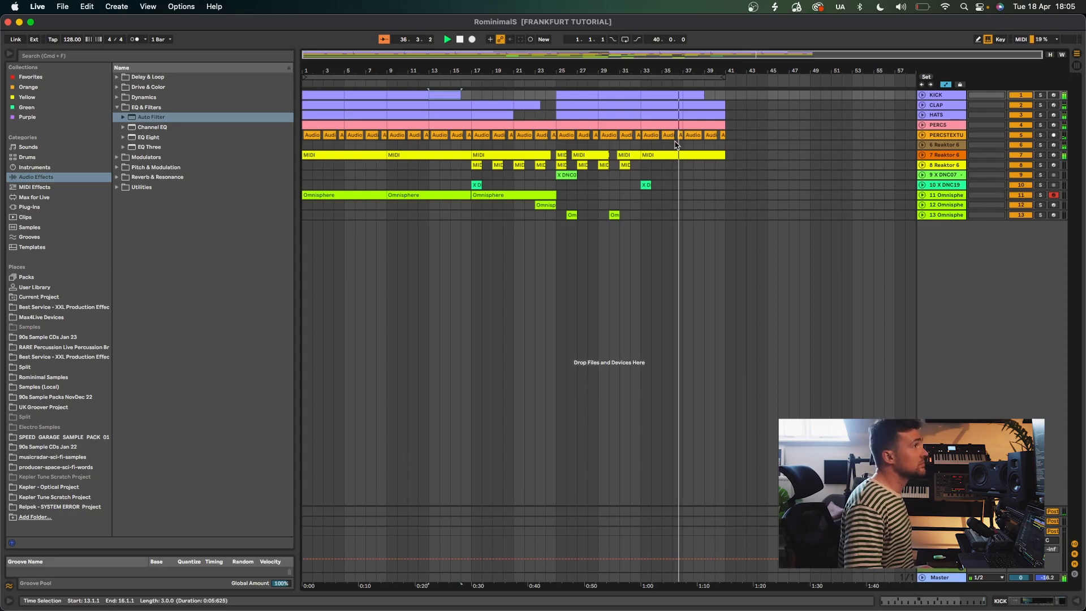